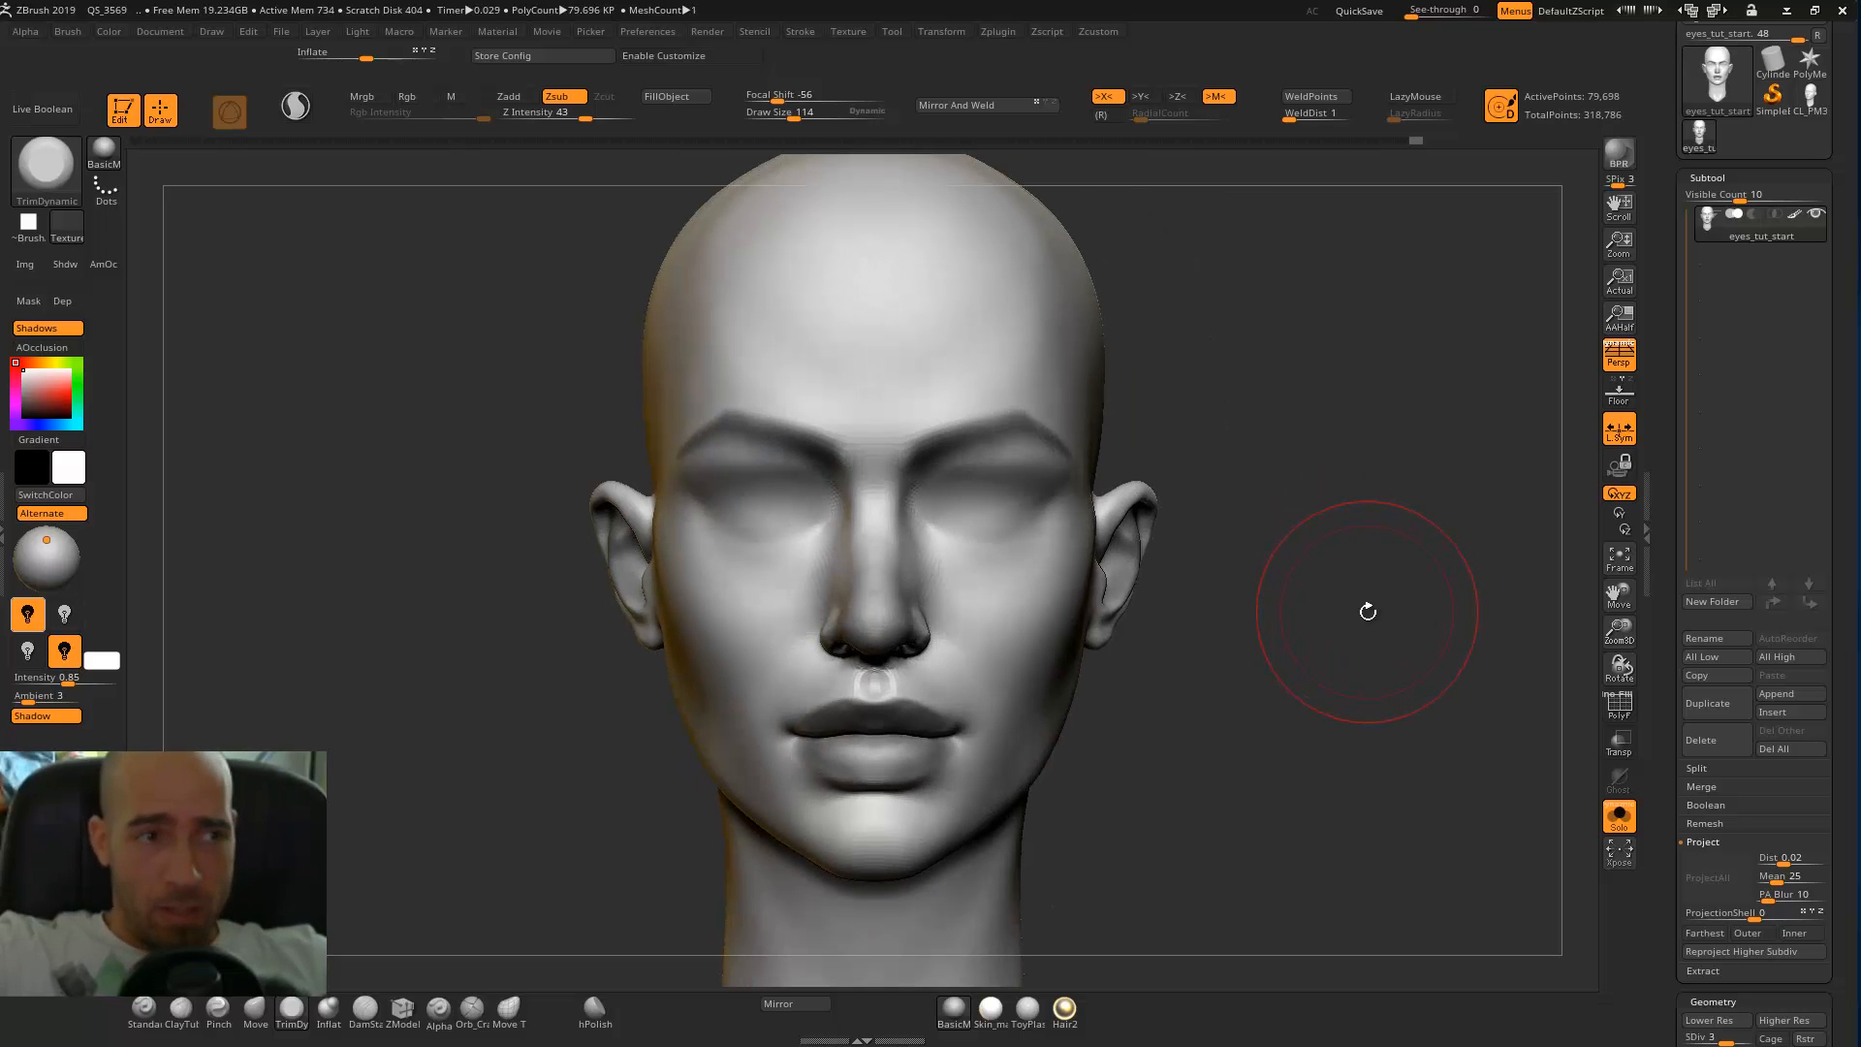
Examine the head's eye area from front and three-quarter views, comparing it with perspective on and off.
{"action": "left_click_drag", "start_coordinate": [1295, 654], "coordinate": [1288, 618], "text": "alt"}
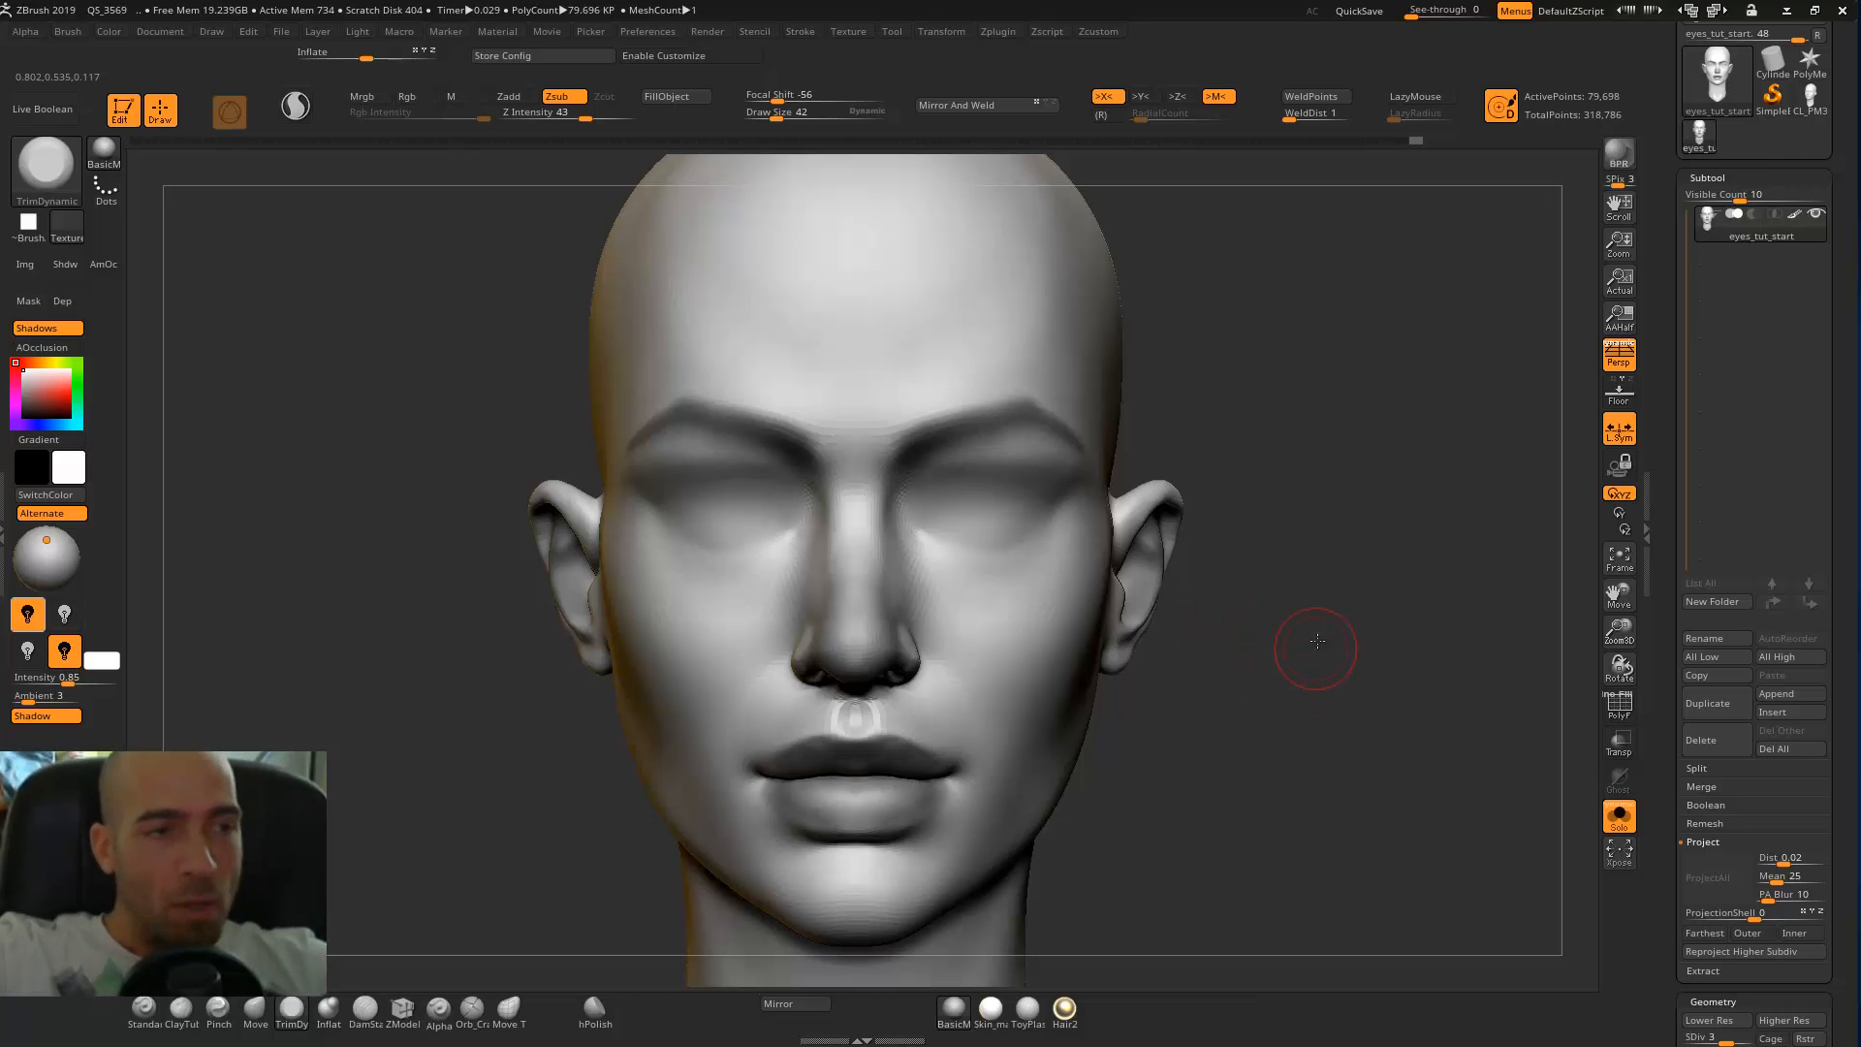
{"action": "left_click_drag", "start_coordinate": [1316, 645], "coordinate": [885, 472]}
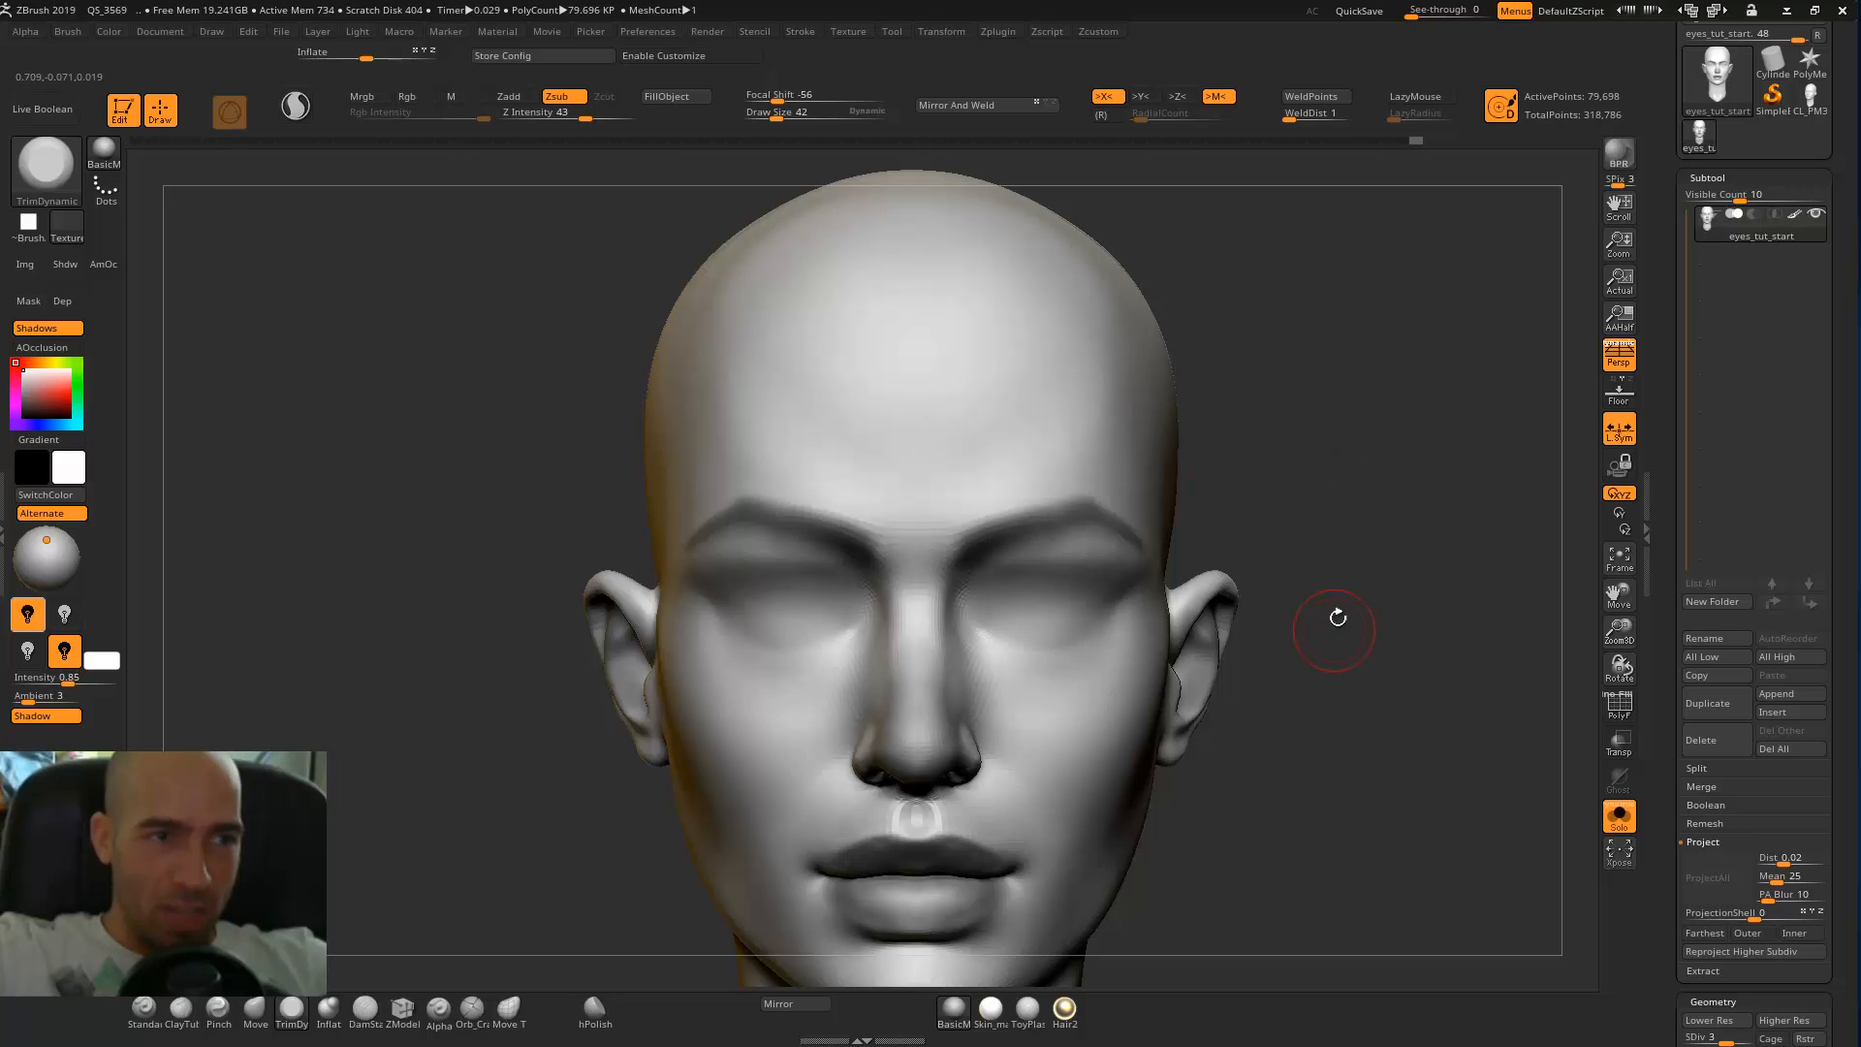
{"action": "left_click_drag", "start_coordinate": [1324, 649], "coordinate": [1065, 630]}
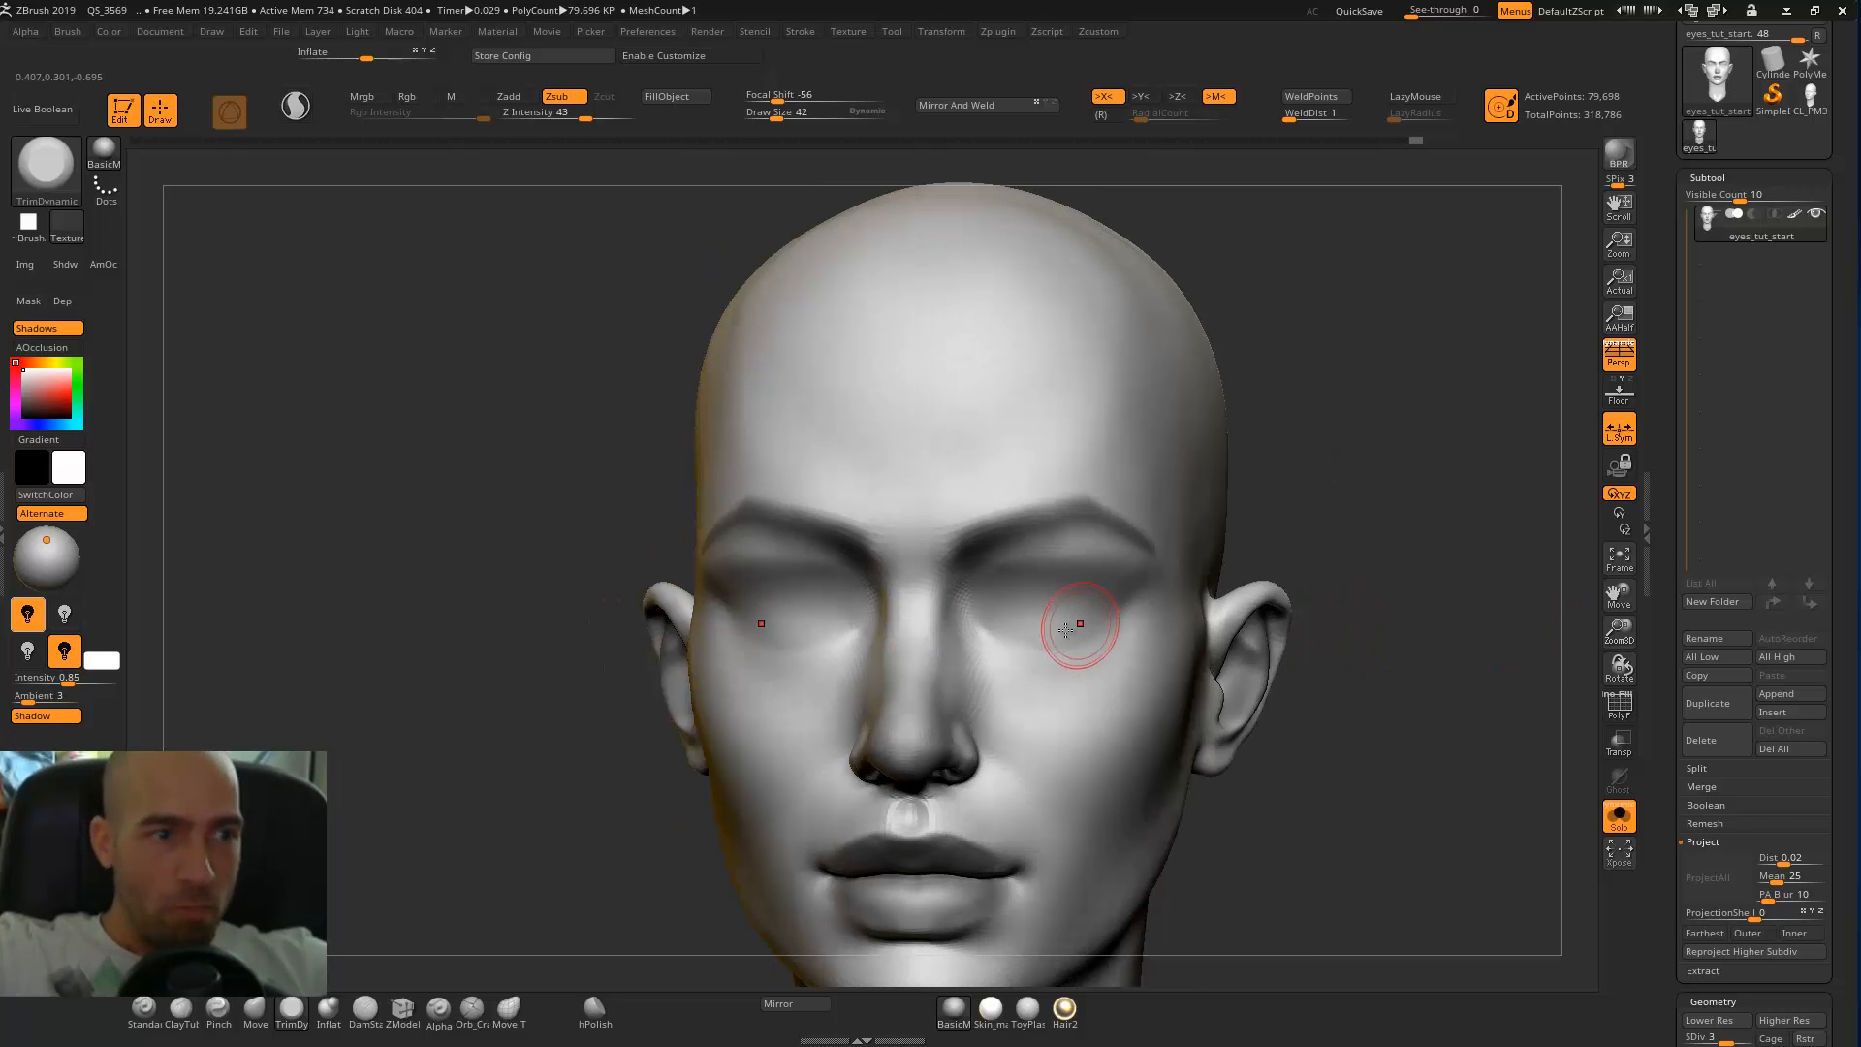
{"action": "left_click_drag", "start_coordinate": [1452, 421], "coordinate": [1401, 424]}
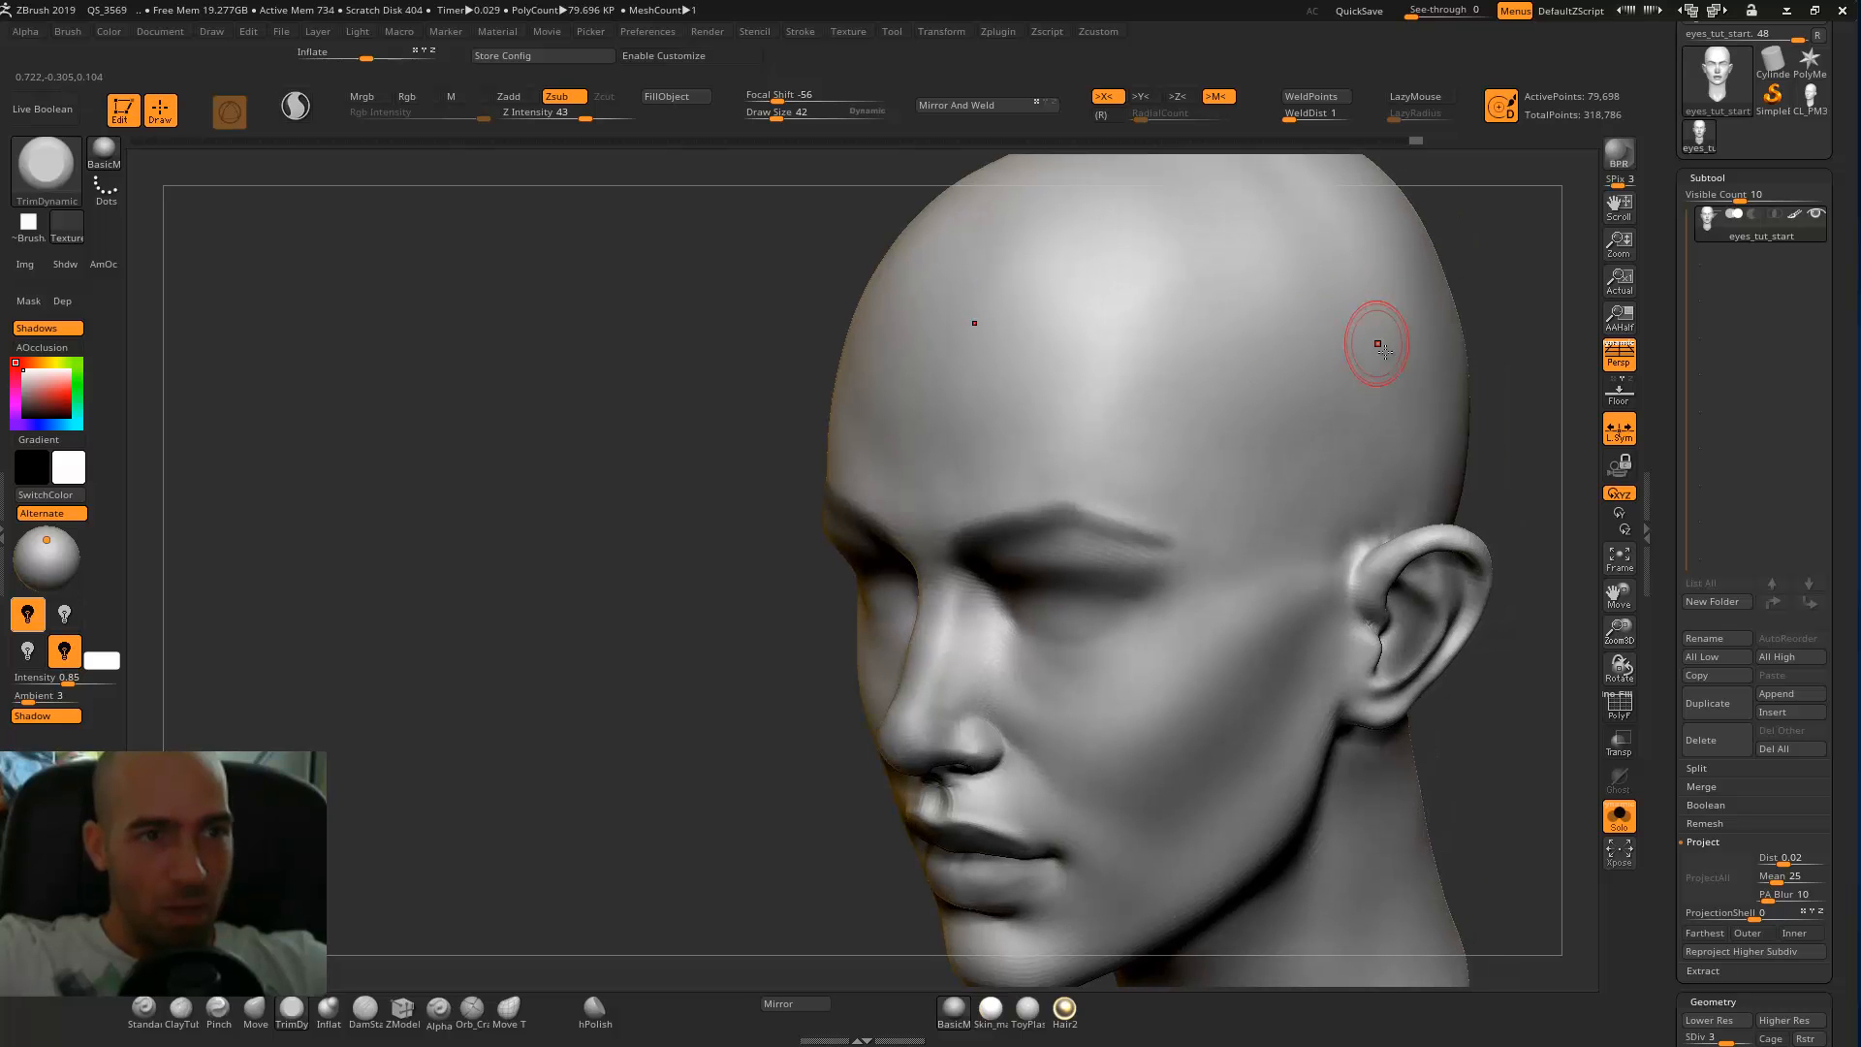
{"action": "left_click", "coordinate": [1388, 345], "text": "ctrl"}
{"action": "mouse_move", "coordinate": [1541, 323]}
{"action": "left_mouse_down", "text": "alt"}
{"action": "mouse_move", "coordinate": [1474, 287]}
{"action": "mouse_move", "coordinate": [1511, 263]}
{"action": "mouse_move", "coordinate": [1420, 315]}
{"action": "mouse_move", "coordinate": [1391, 370]}
{"action": "mouse_move", "coordinate": [1323, 354]}
{"action": "mouse_move", "coordinate": [1370, 365]}
{"action": "mouse_move", "coordinate": [1335, 366]}
{"action": "left_mouse_up", "text": "alt"}
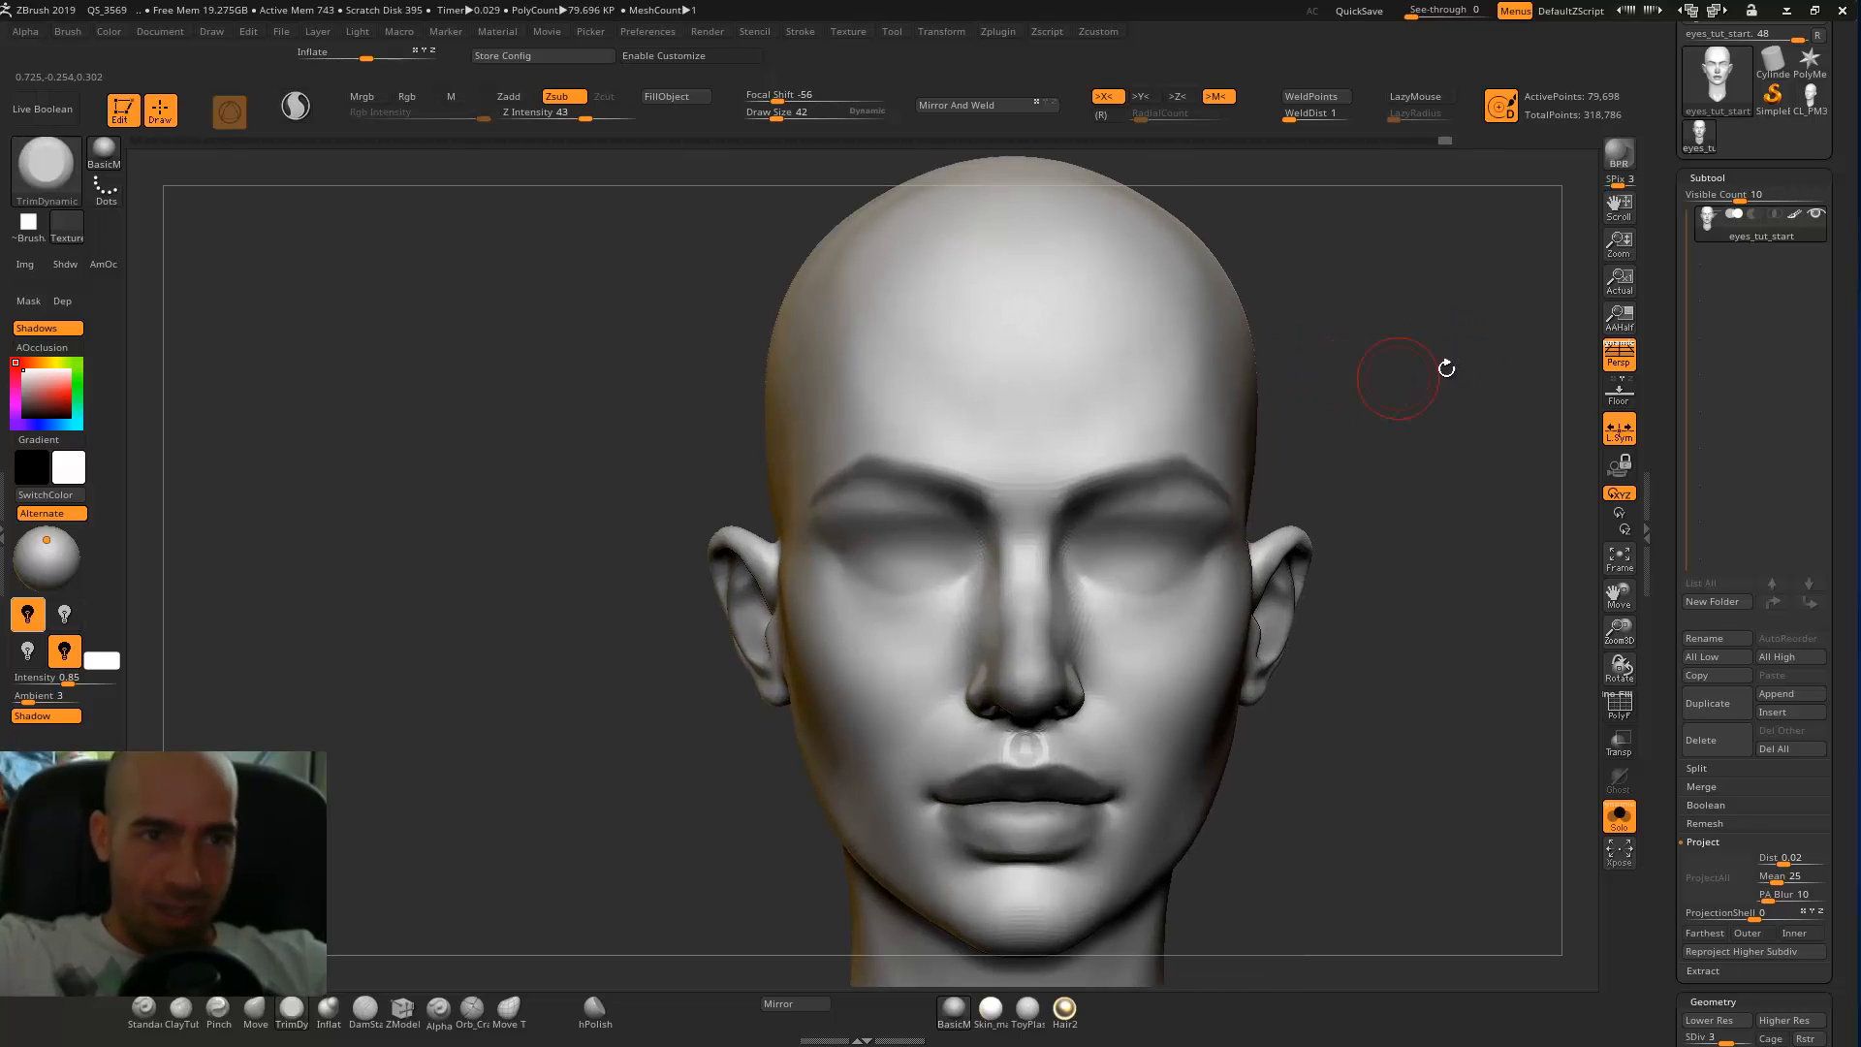
{"action": "left_click", "coordinate": [1620, 357]}
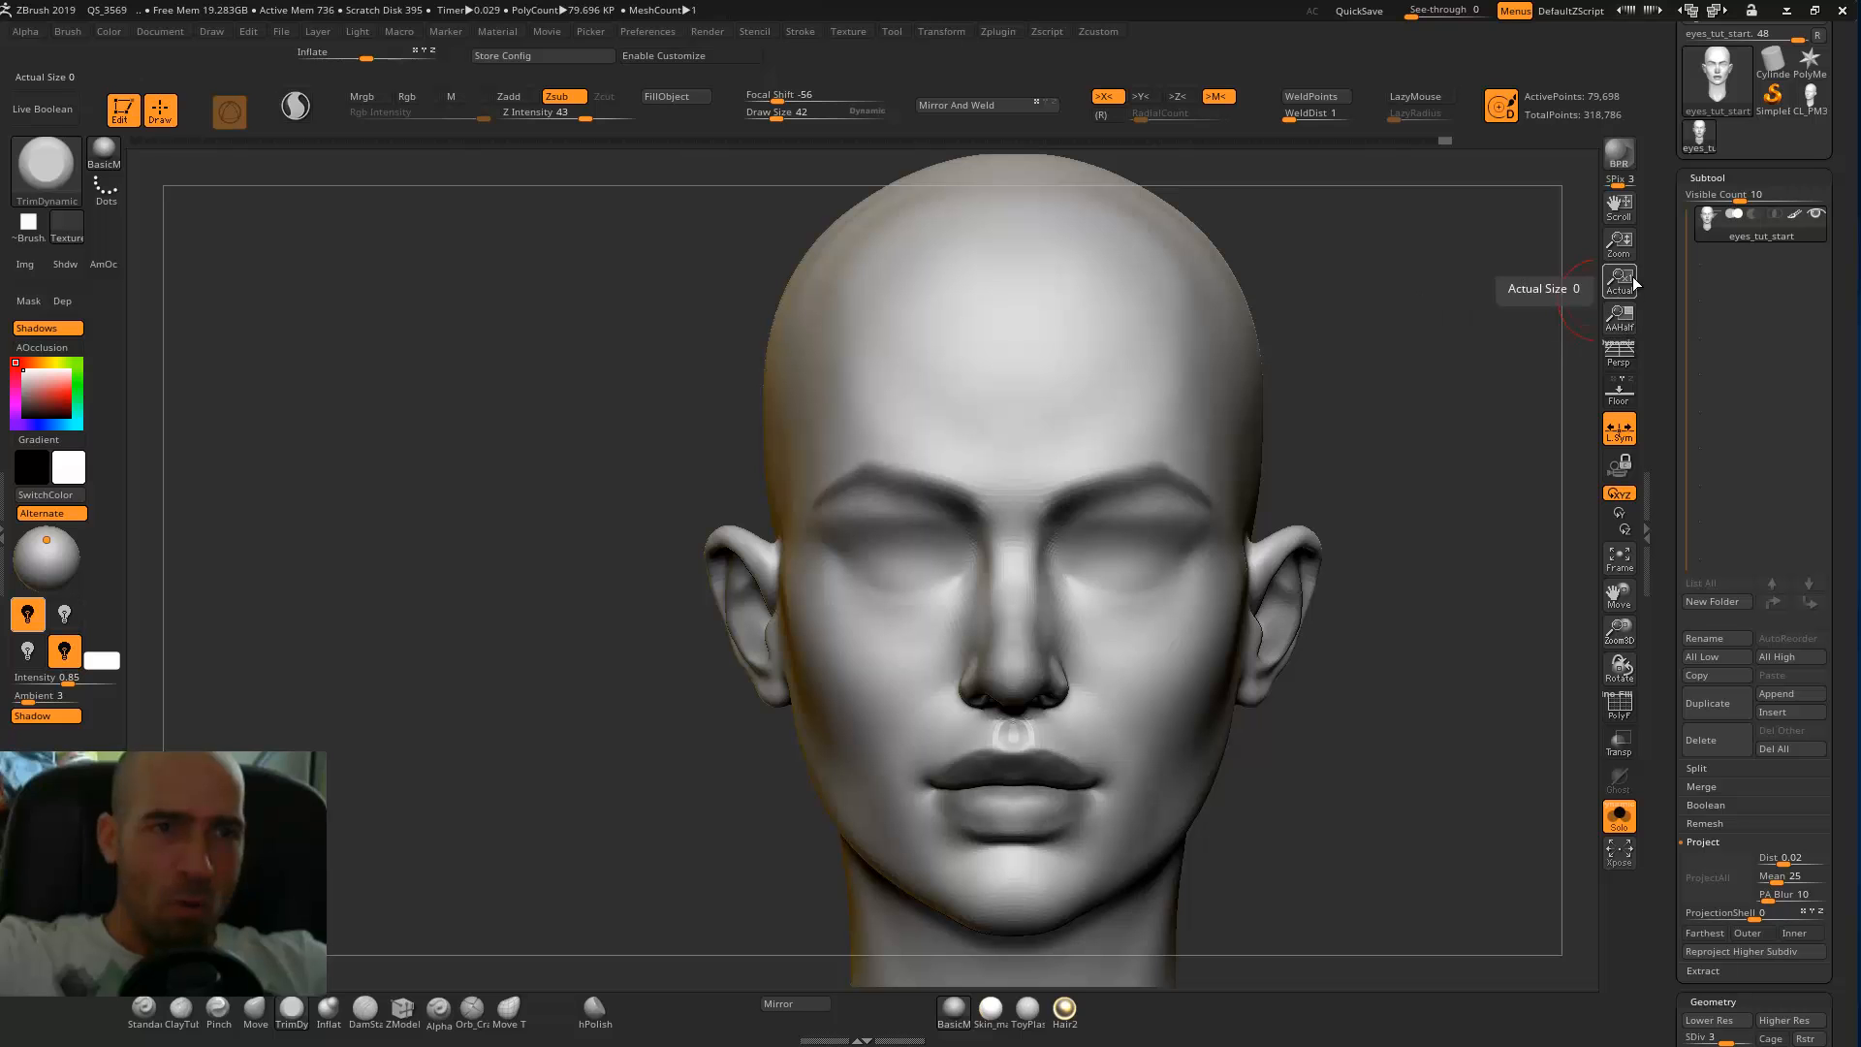
{"action": "left_click", "coordinate": [1620, 355]}
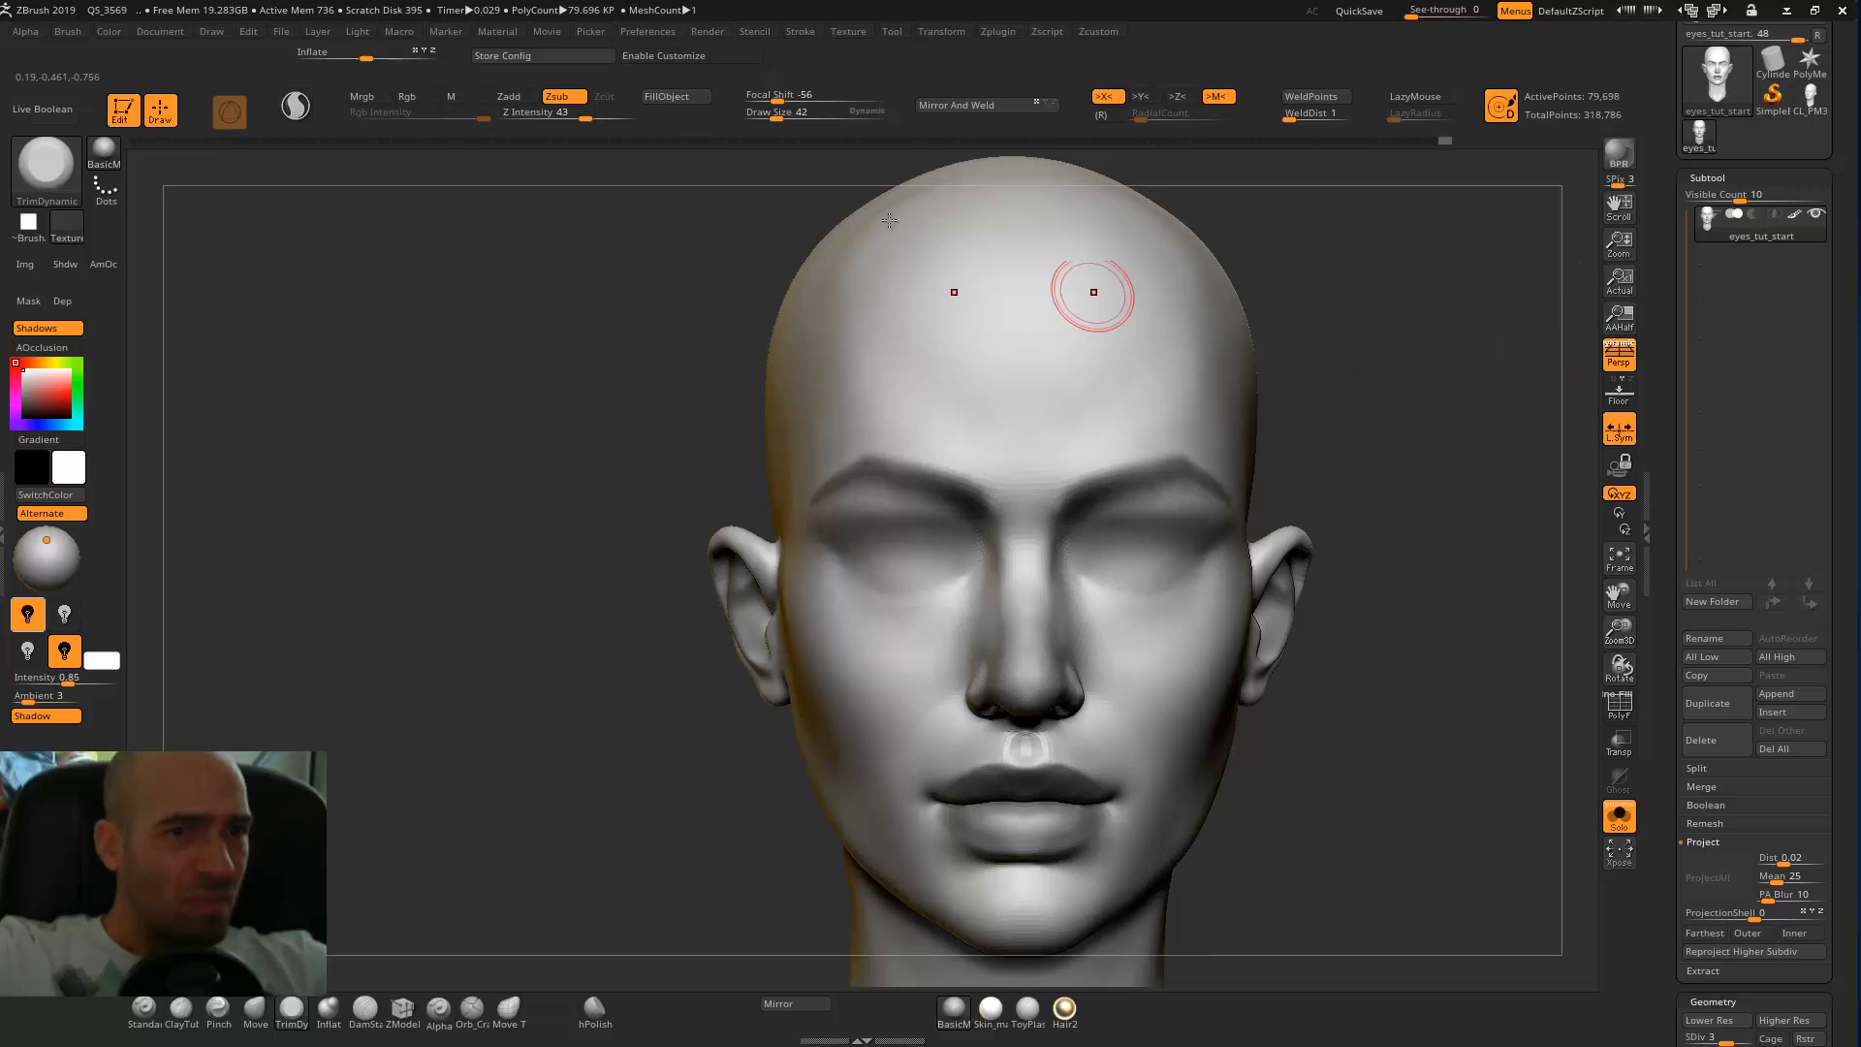
{"action": "left_click", "coordinate": [213, 32]}
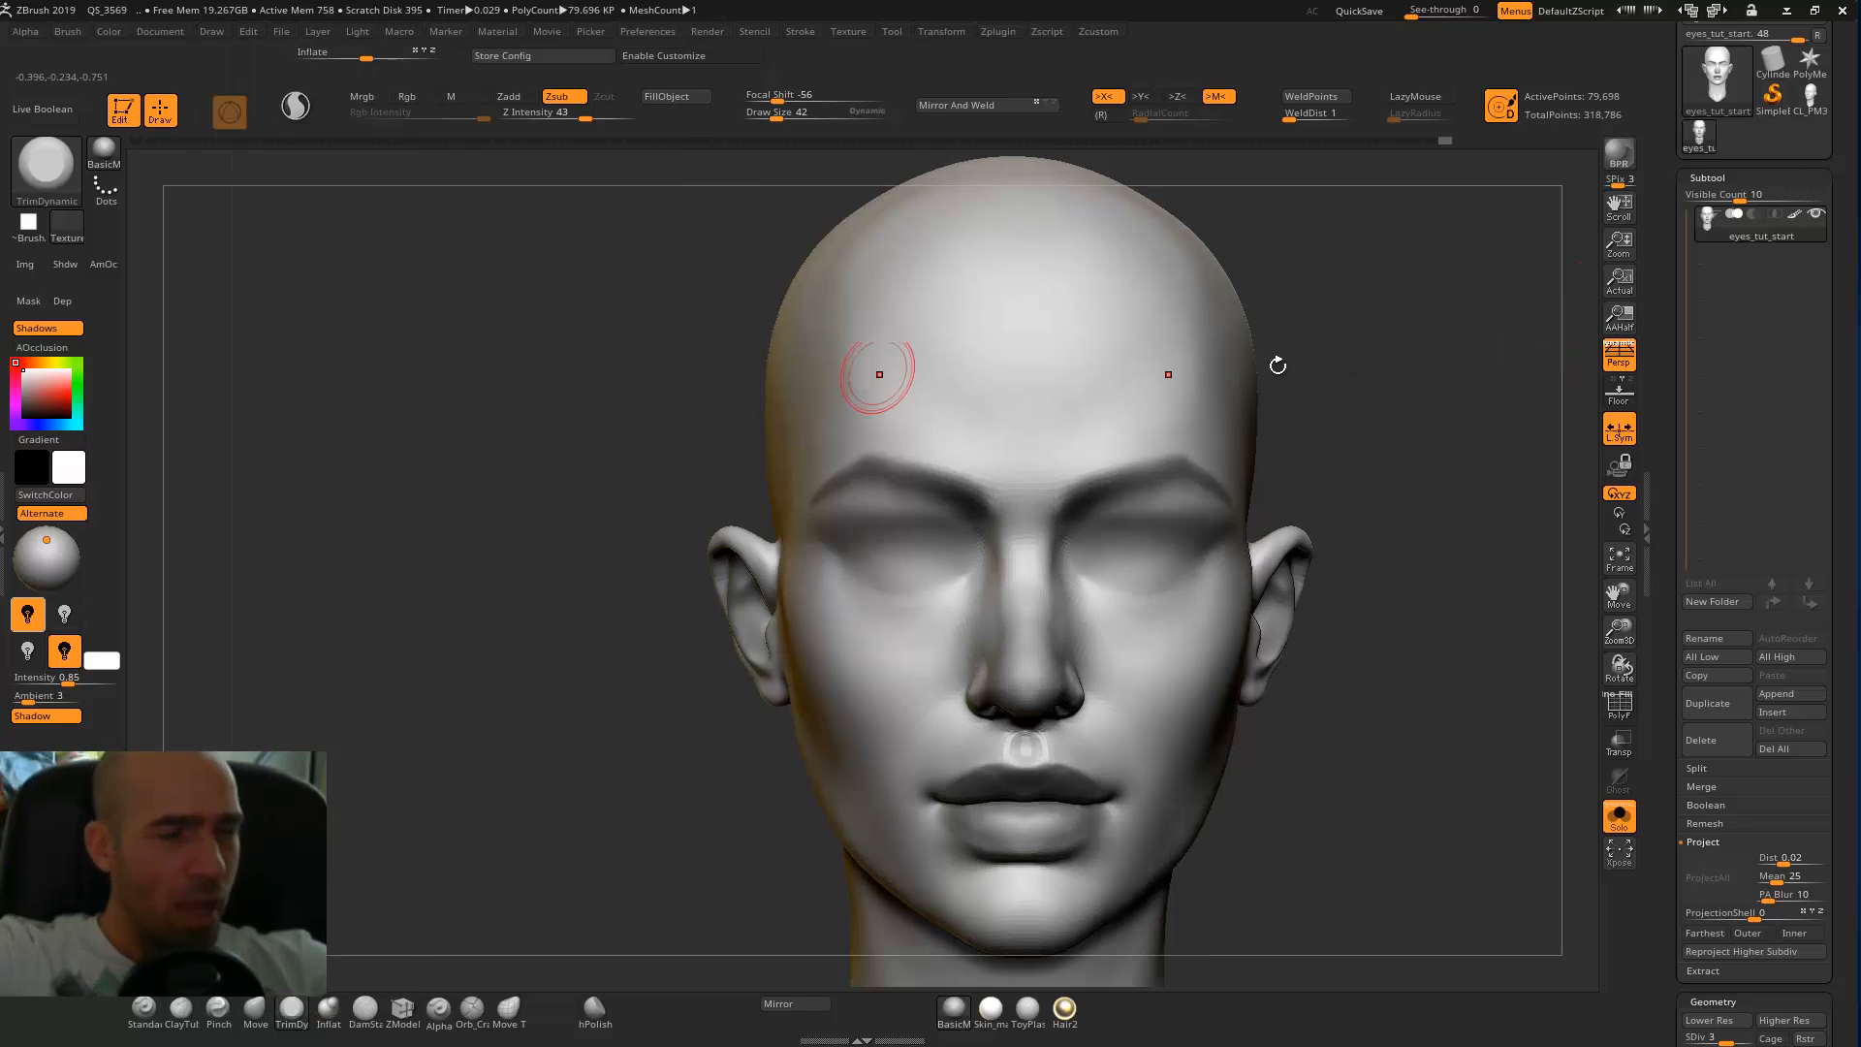
{"action": "left_click_drag", "start_coordinate": [1380, 462], "coordinate": [1403, 488]}
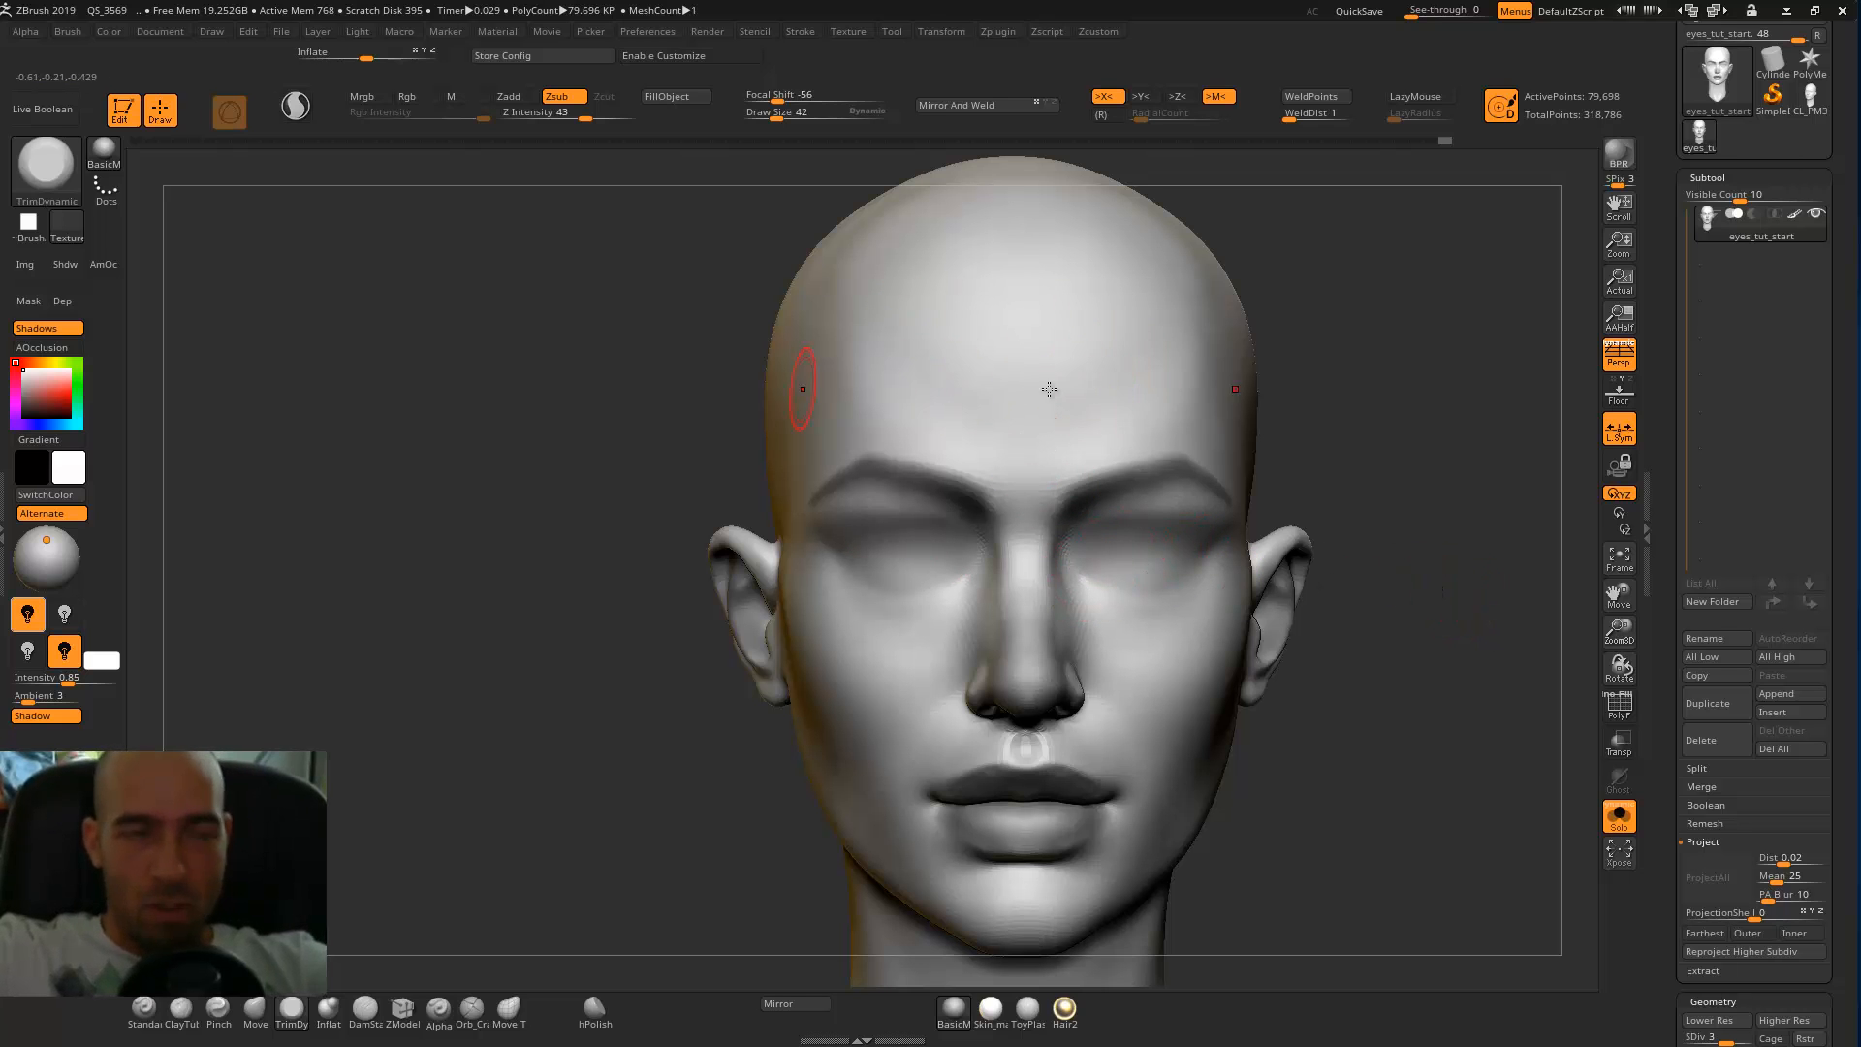
{"action": "mouse_move", "coordinate": [1425, 534]}
{"action": "left_mouse_down", "text": "alt"}
{"action": "mouse_move", "coordinate": [1395, 492]}
{"action": "mouse_move", "coordinate": [1384, 541]}
{"action": "mouse_move", "coordinate": [1353, 543]}
{"action": "left_mouse_up", "text": "alt"}
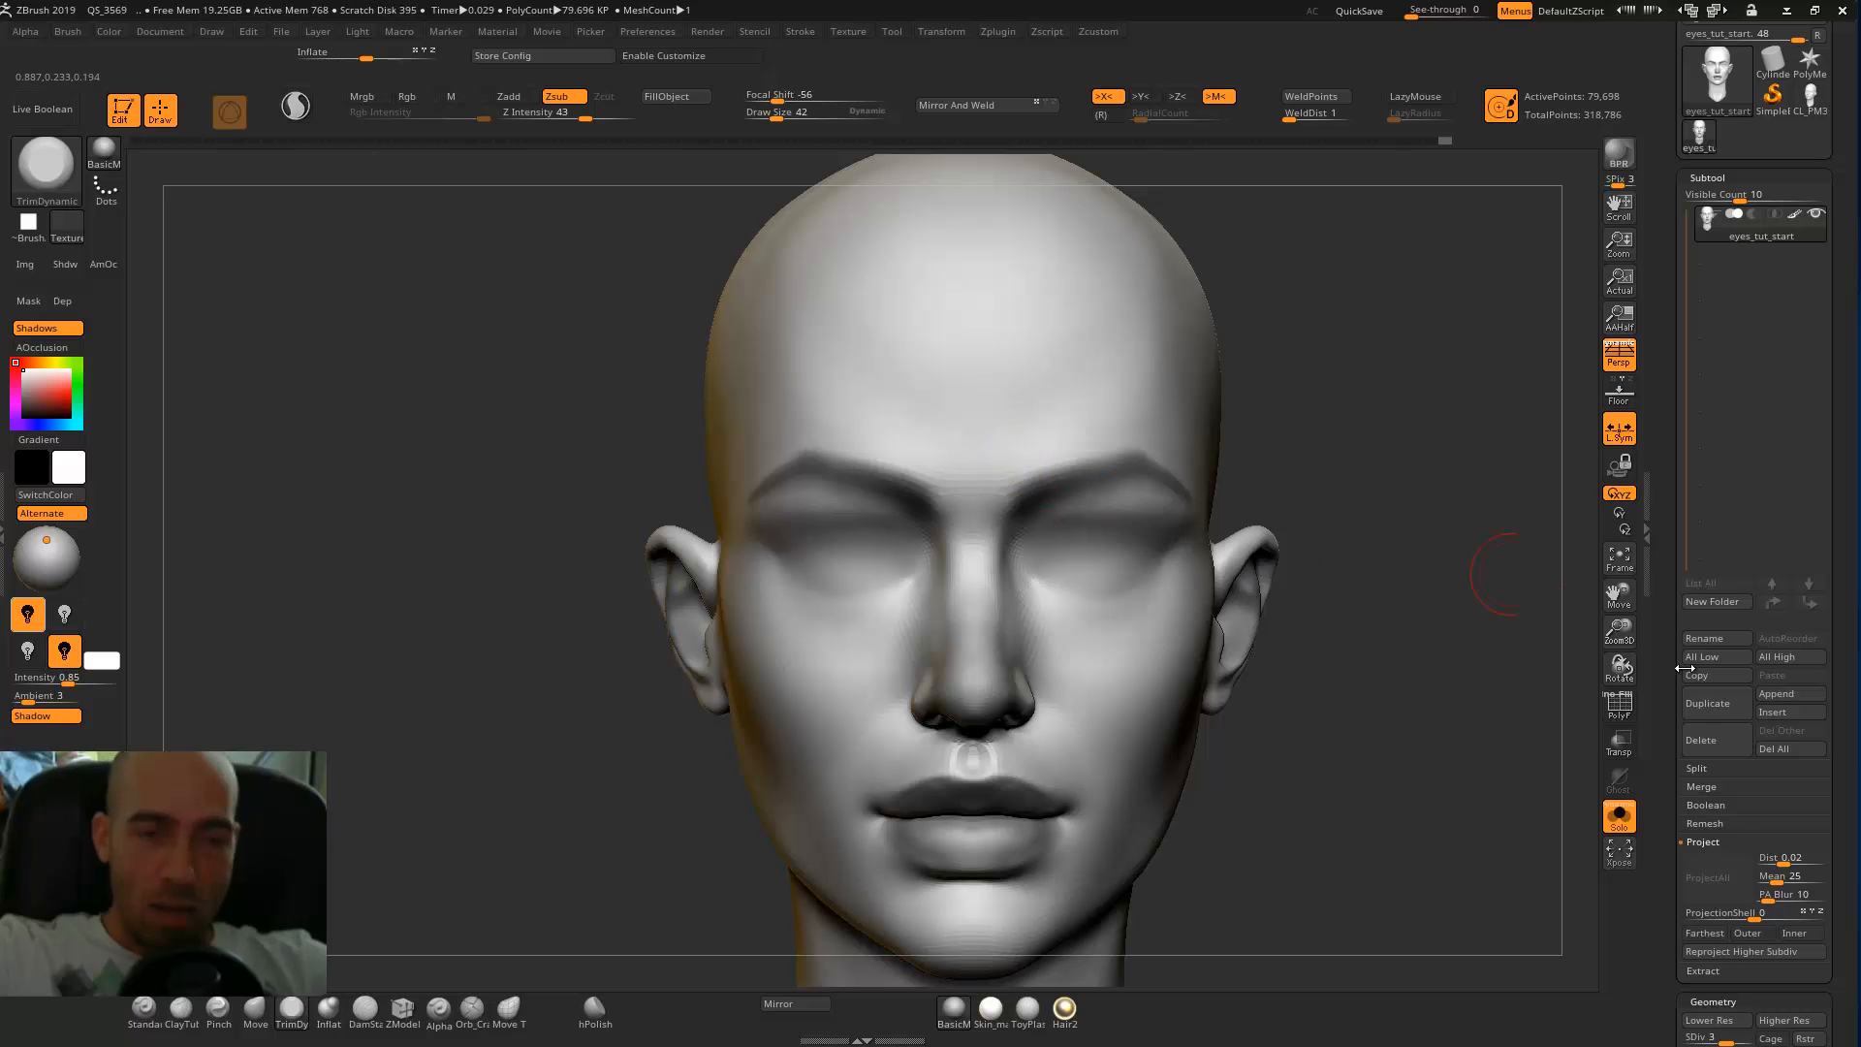
Append a cylinder subtool and select it, showing it together with the head without perspective.
{"action": "scroll", "coordinate": [1744, 659], "scroll_direction": "down", "scroll_amount": 1}
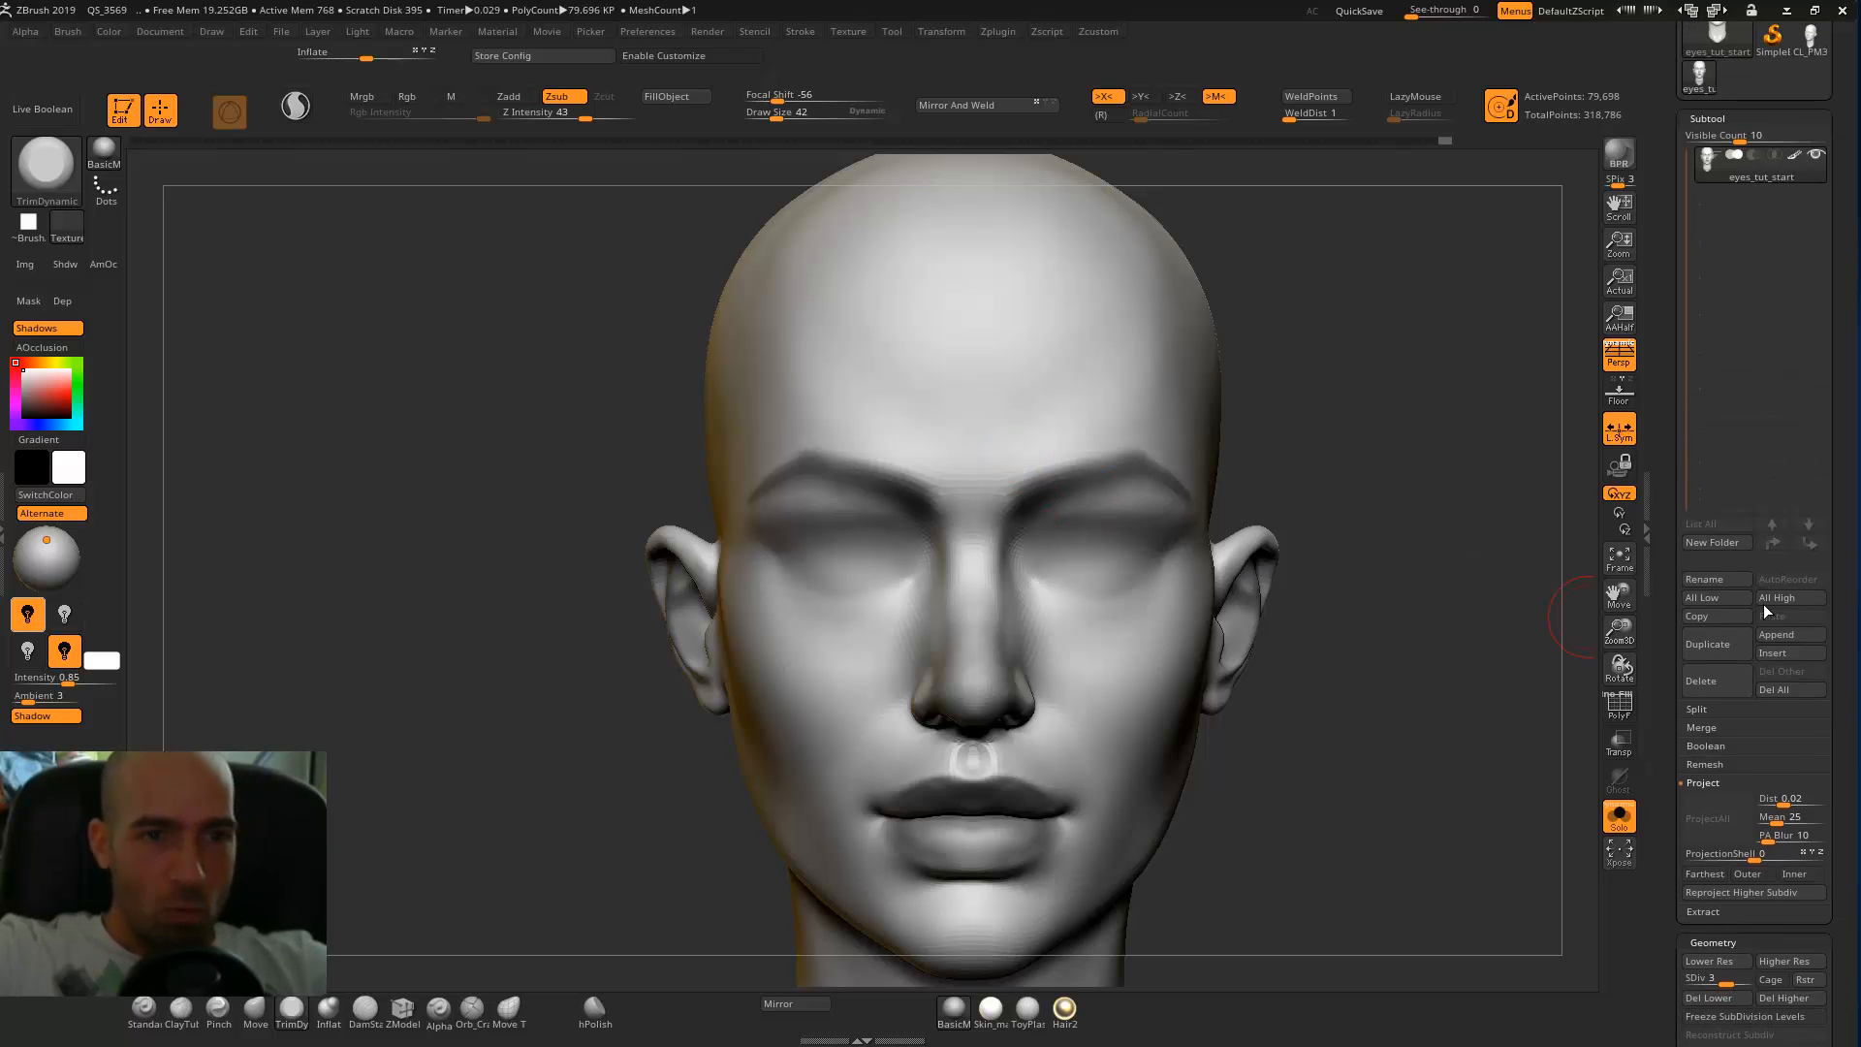
{"action": "left_click", "coordinate": [1781, 634]}
{"action": "left_click", "coordinate": [1252, 743]}
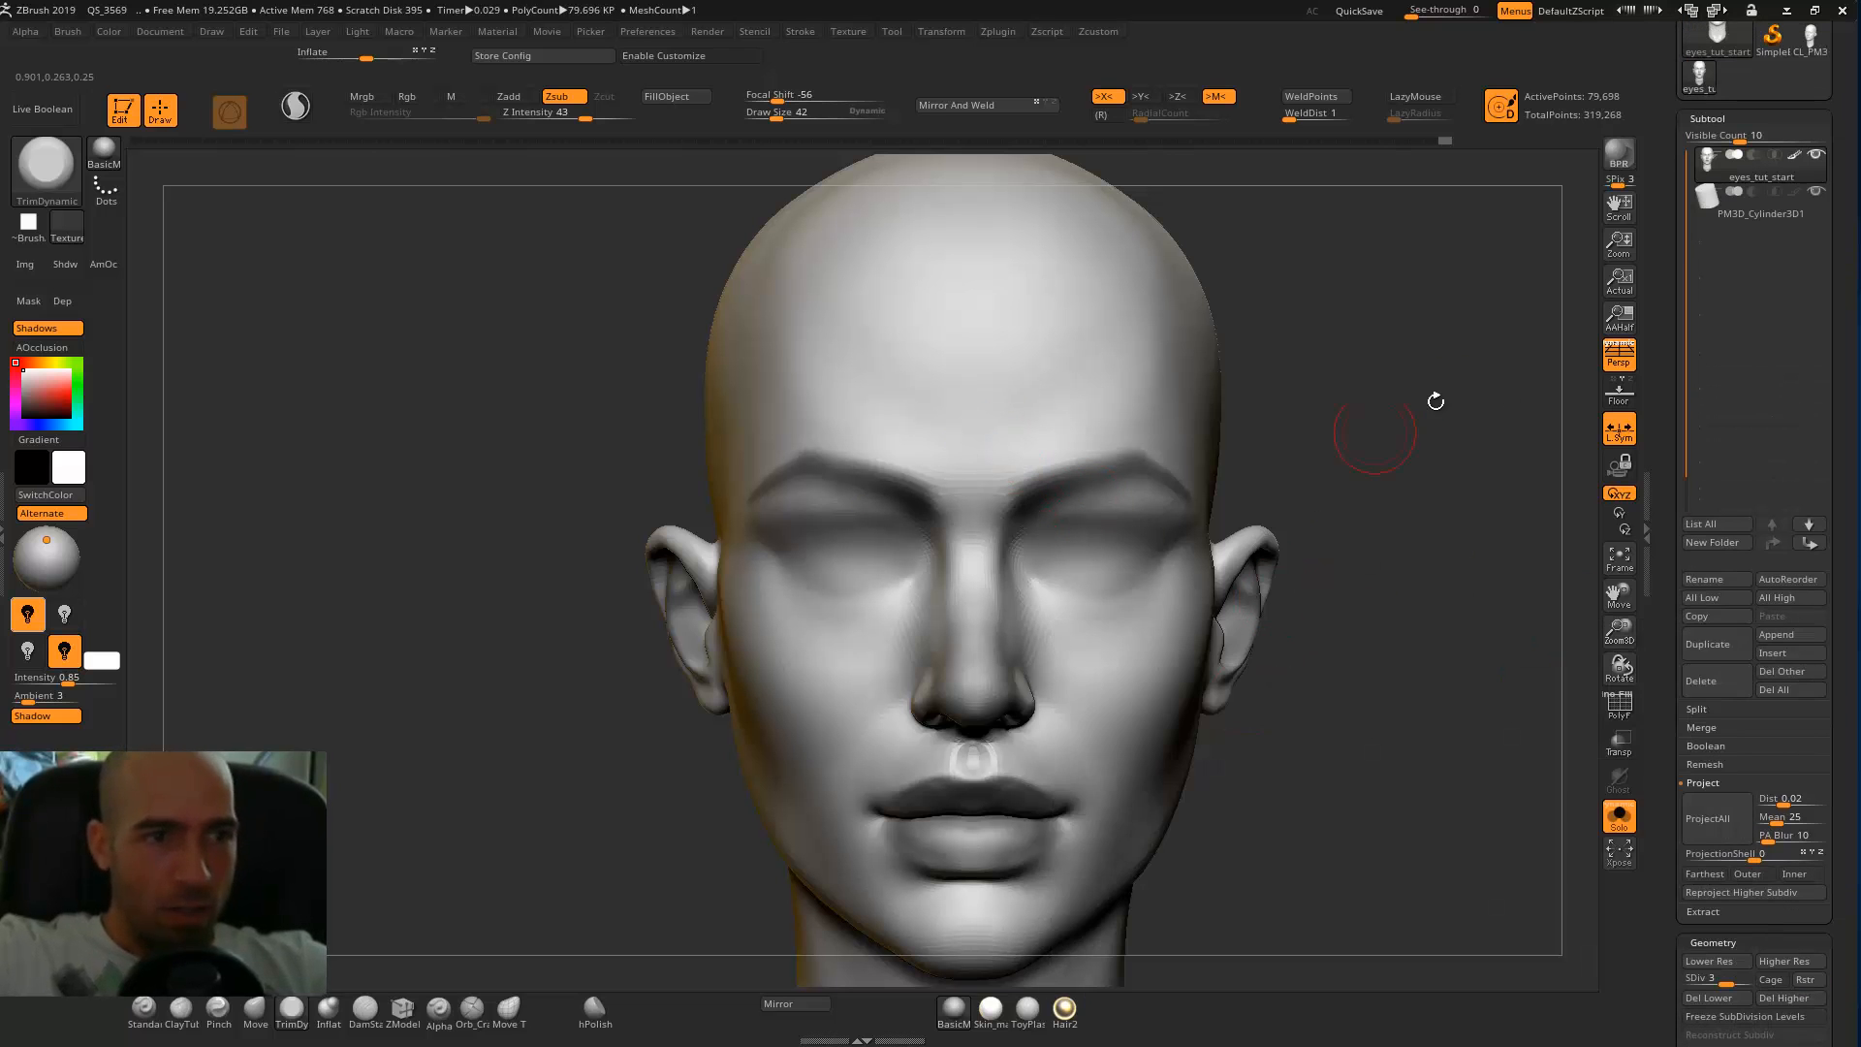
{"action": "left_click", "coordinate": [1719, 213]}
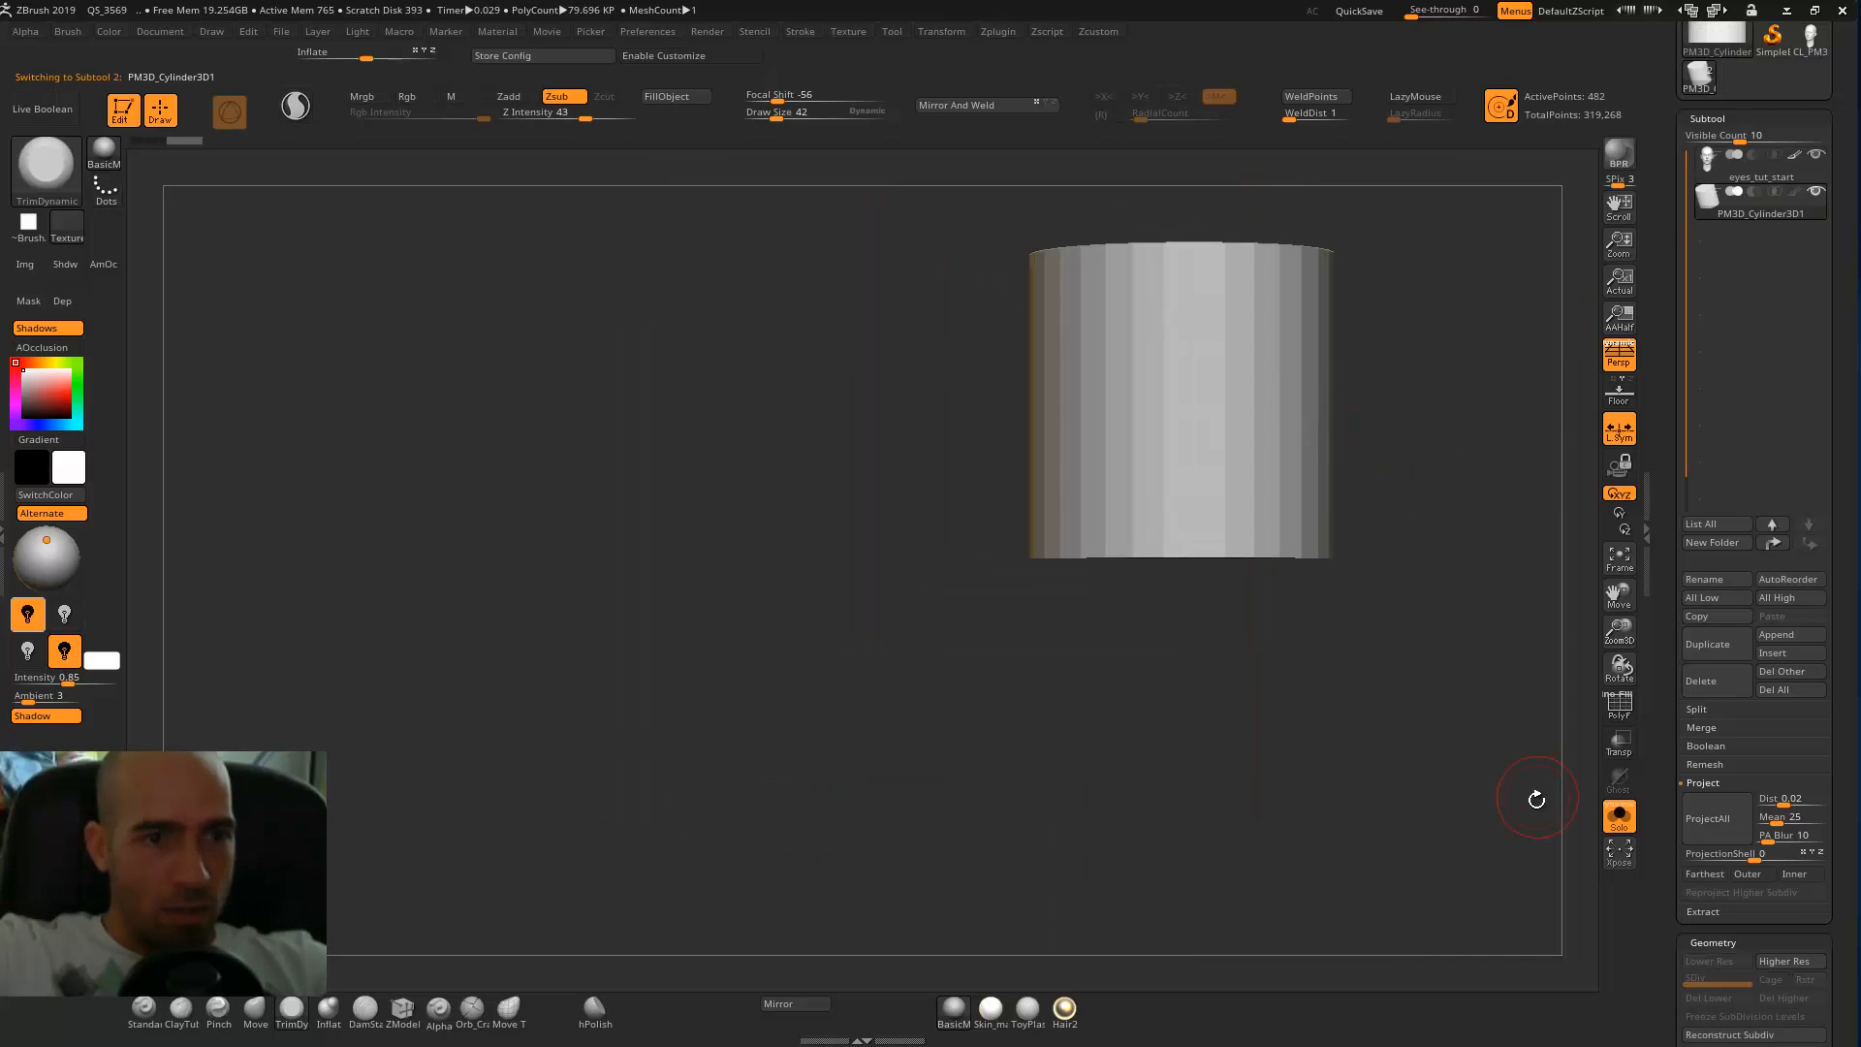
{"action": "left_click", "coordinate": [1619, 817]}
{"action": "left_click", "coordinate": [1619, 354]}
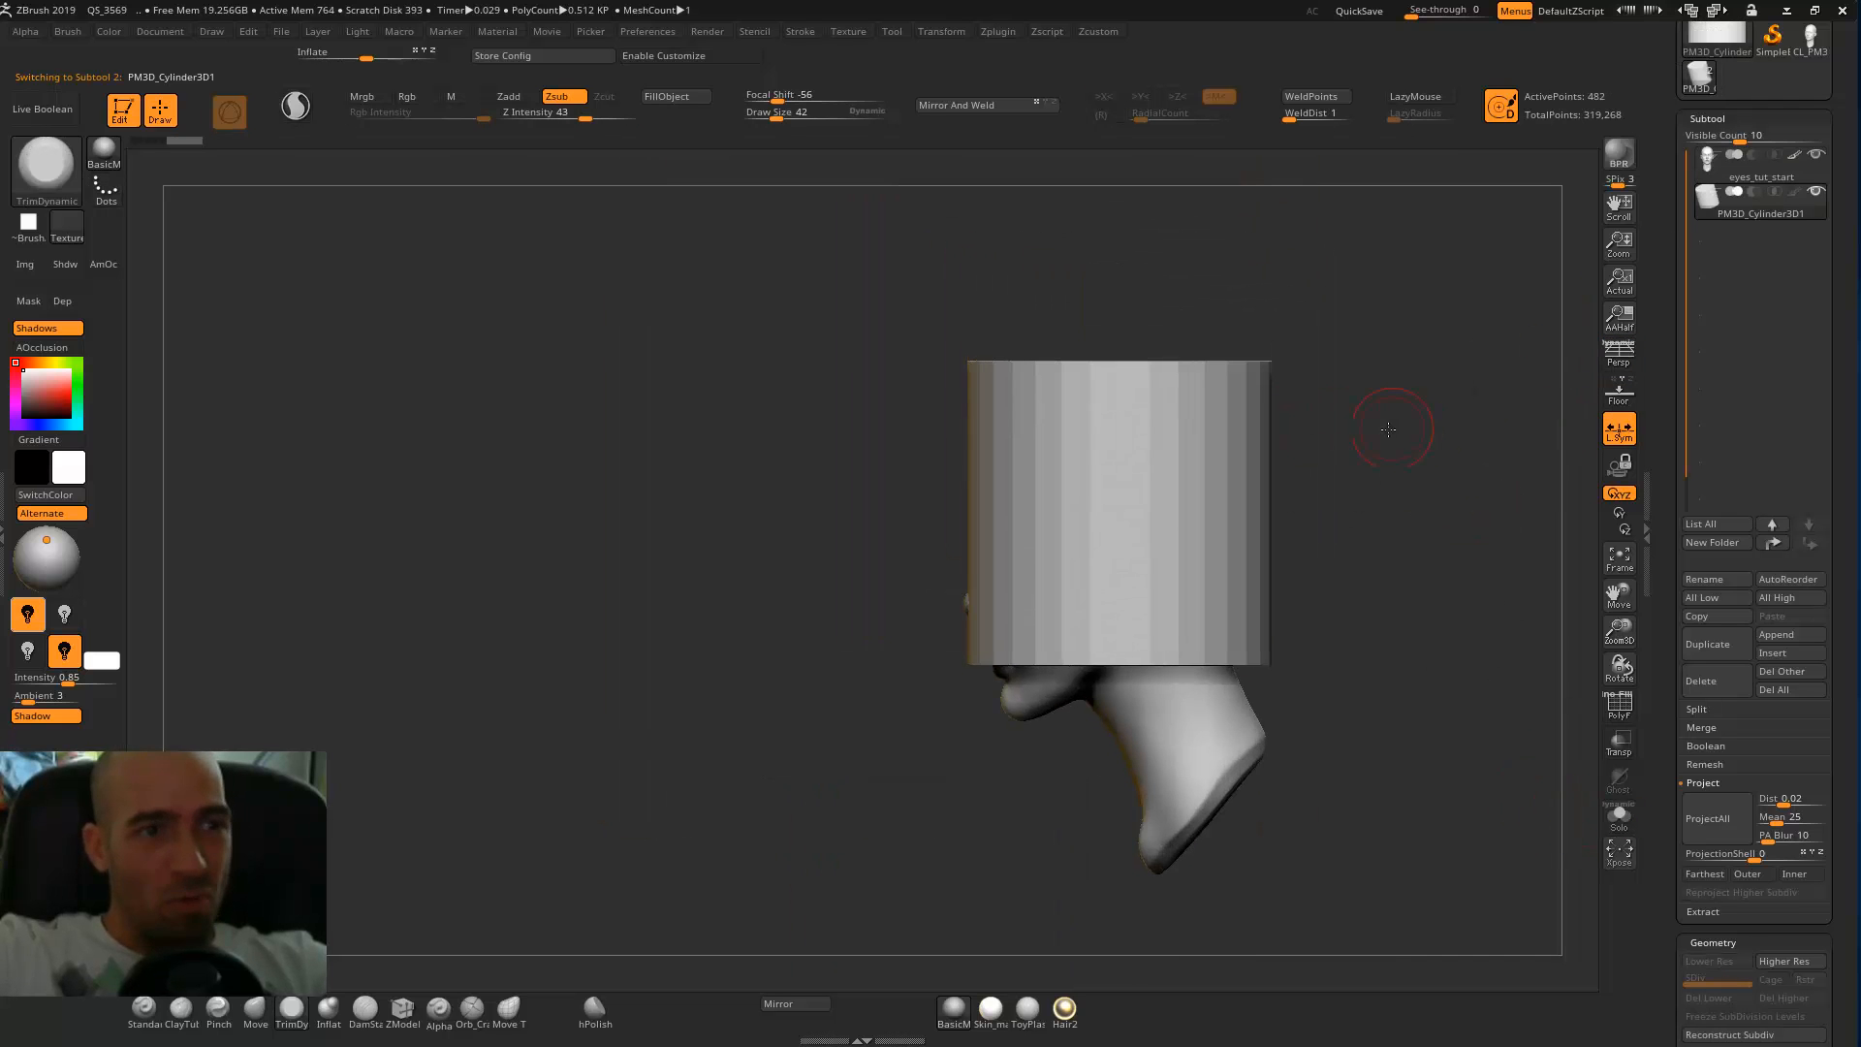
Rotate the cylinder so its cap faces forward and flatten it into a horizontal eye-shaped oval.
{"action": "key", "text": "w"}
{"action": "mouse_move", "coordinate": [1196, 494]}
{"action": "left_mouse_down"}
{"action": "mouse_move", "coordinate": [1144, 403]}
{"action": "mouse_move", "coordinate": [1070, 389]}
{"action": "left_mouse_up"}
{"action": "left_click_drag", "start_coordinate": [1173, 457], "coordinate": [1192, 420], "text": "shift"}
{"action": "left_click_drag", "start_coordinate": [1368, 407], "coordinate": [1498, 416], "text": "shift"}
{"action": "left_click_drag", "start_coordinate": [1123, 567], "coordinate": [1123, 538]}
{"action": "left_click_drag", "start_coordinate": [1362, 427], "coordinate": [1483, 425], "text": "shift"}
{"action": "left_click_drag", "start_coordinate": [1058, 523], "coordinate": [1107, 525]}
{"action": "left_click_drag", "start_coordinate": [1354, 407], "coordinate": [1464, 413], "text": "shift"}
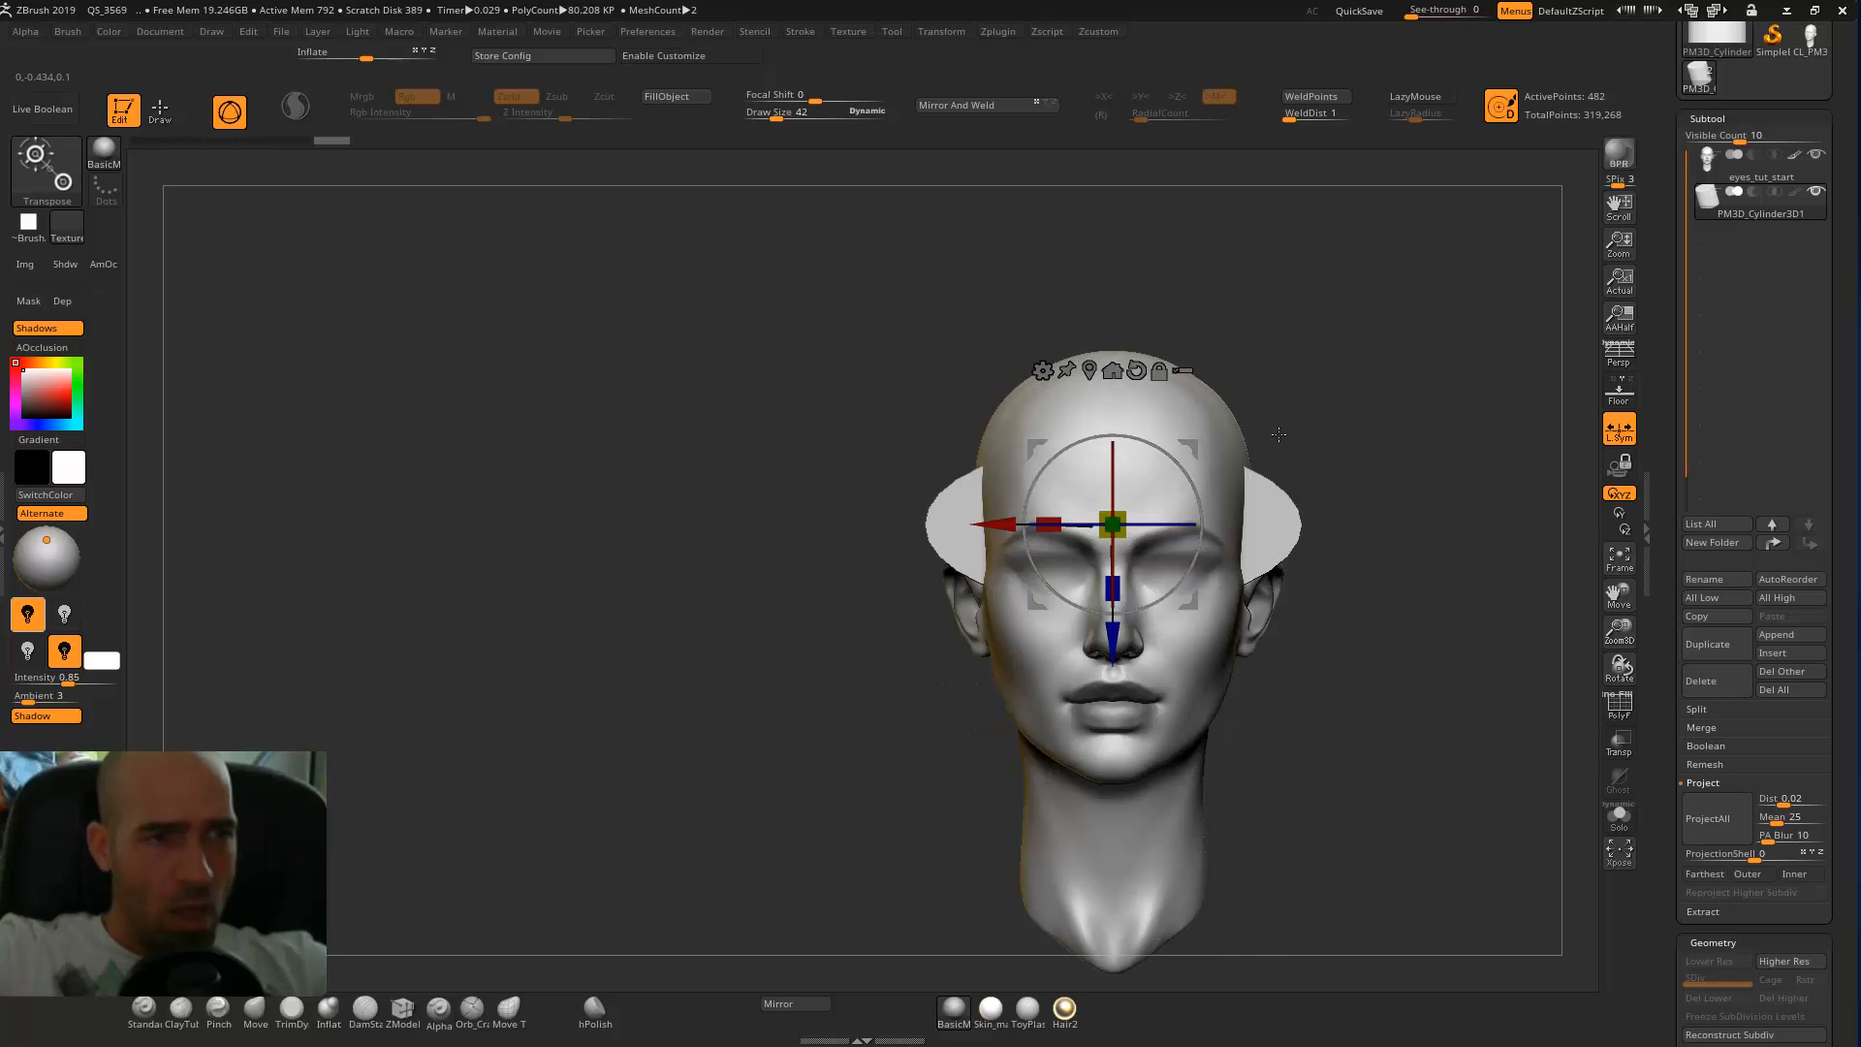
Move the oval up to just above the top of the head.
{"action": "left_click_drag", "start_coordinate": [1189, 447], "coordinate": [1230, 189]}
{"action": "left_click_drag", "start_coordinate": [1408, 256], "coordinate": [1272, 504], "text": "alt"}
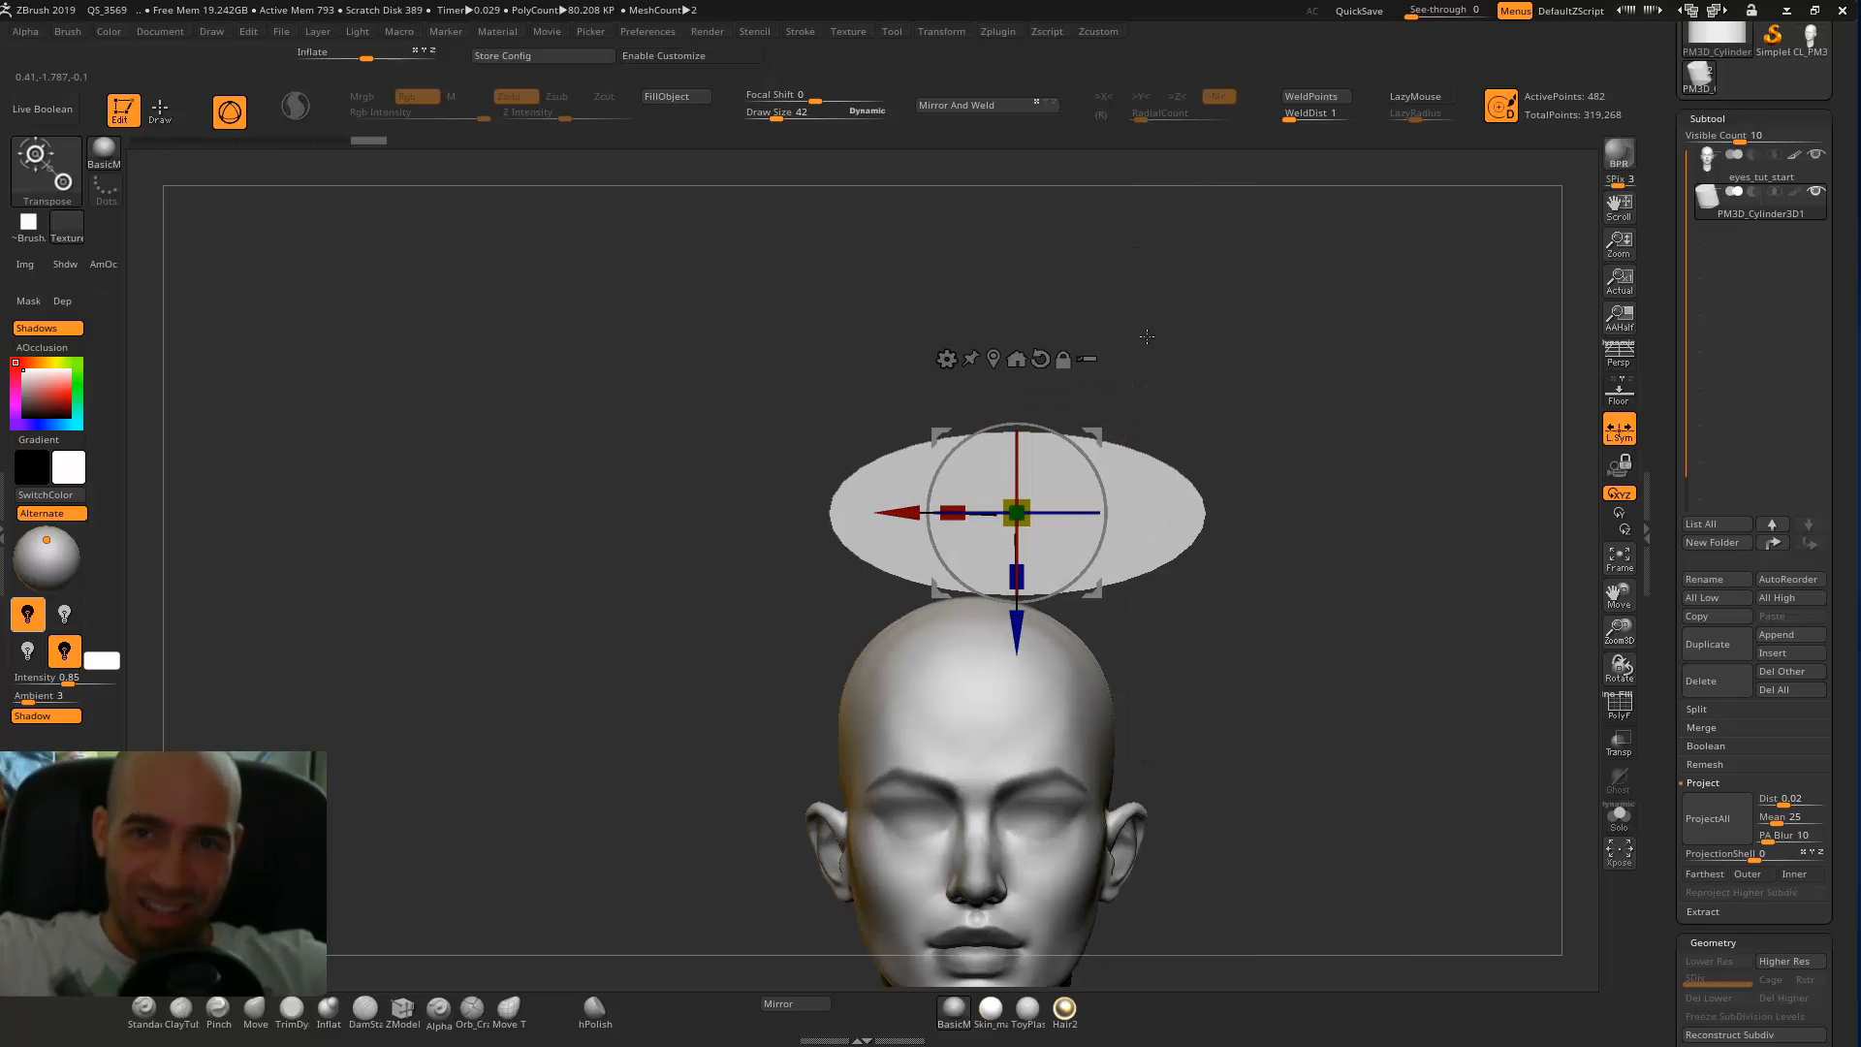
{"action": "left_click_drag", "start_coordinate": [1195, 429], "coordinate": [1158, 411], "text": "alt"}
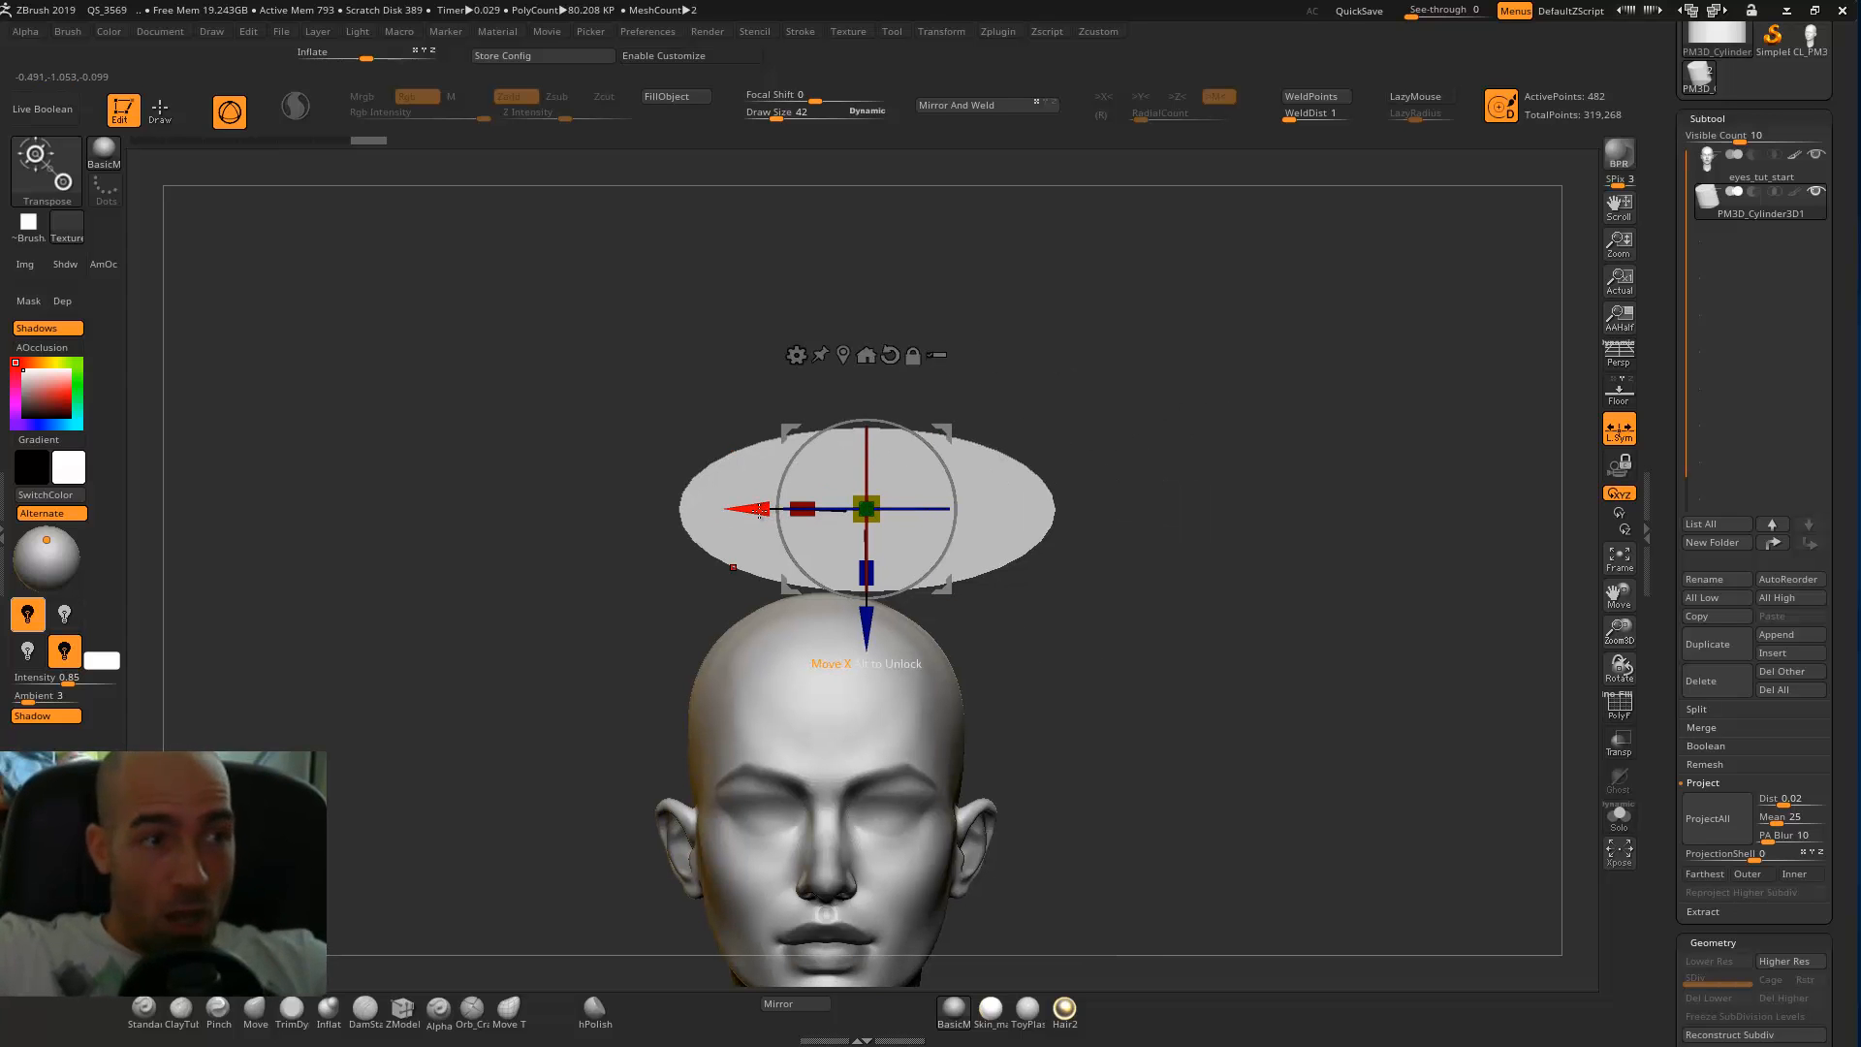
Duplicate the oval repeatedly sideways along X to form an edge-to-edge row of equal eye widths.
{"action": "left_click_drag", "start_coordinate": [799, 511], "coordinate": [1138, 504], "text": "ctrl"}
{"action": "left_click_drag", "start_coordinate": [1483, 619], "coordinate": [1153, 591], "text": "alt"}
{"action": "left_click_drag", "start_coordinate": [863, 511], "coordinate": [1387, 511], "text": "ctrl"}
{"action": "left_click_drag", "start_coordinate": [1259, 676], "coordinate": [1026, 700], "text": "alt"}
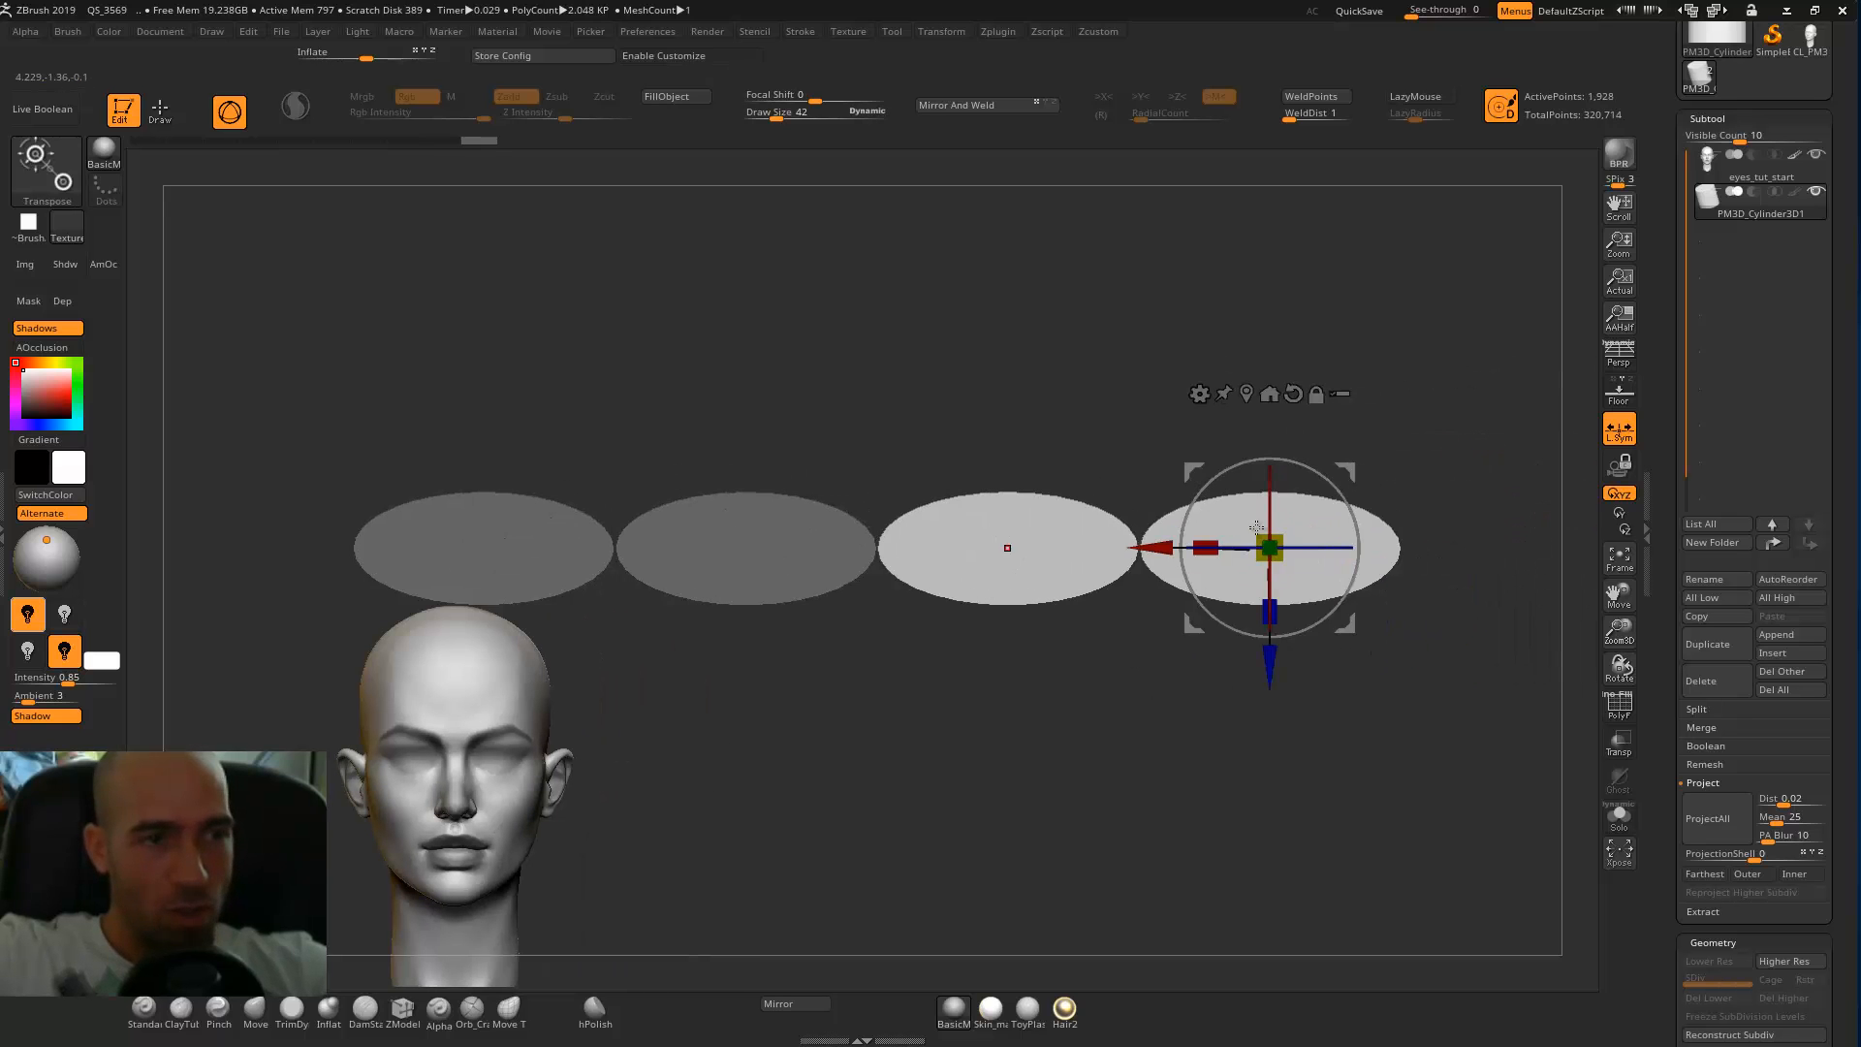
{"action": "left_click_drag", "start_coordinate": [1176, 539], "coordinate": [1649, 474], "text": "ctrl"}
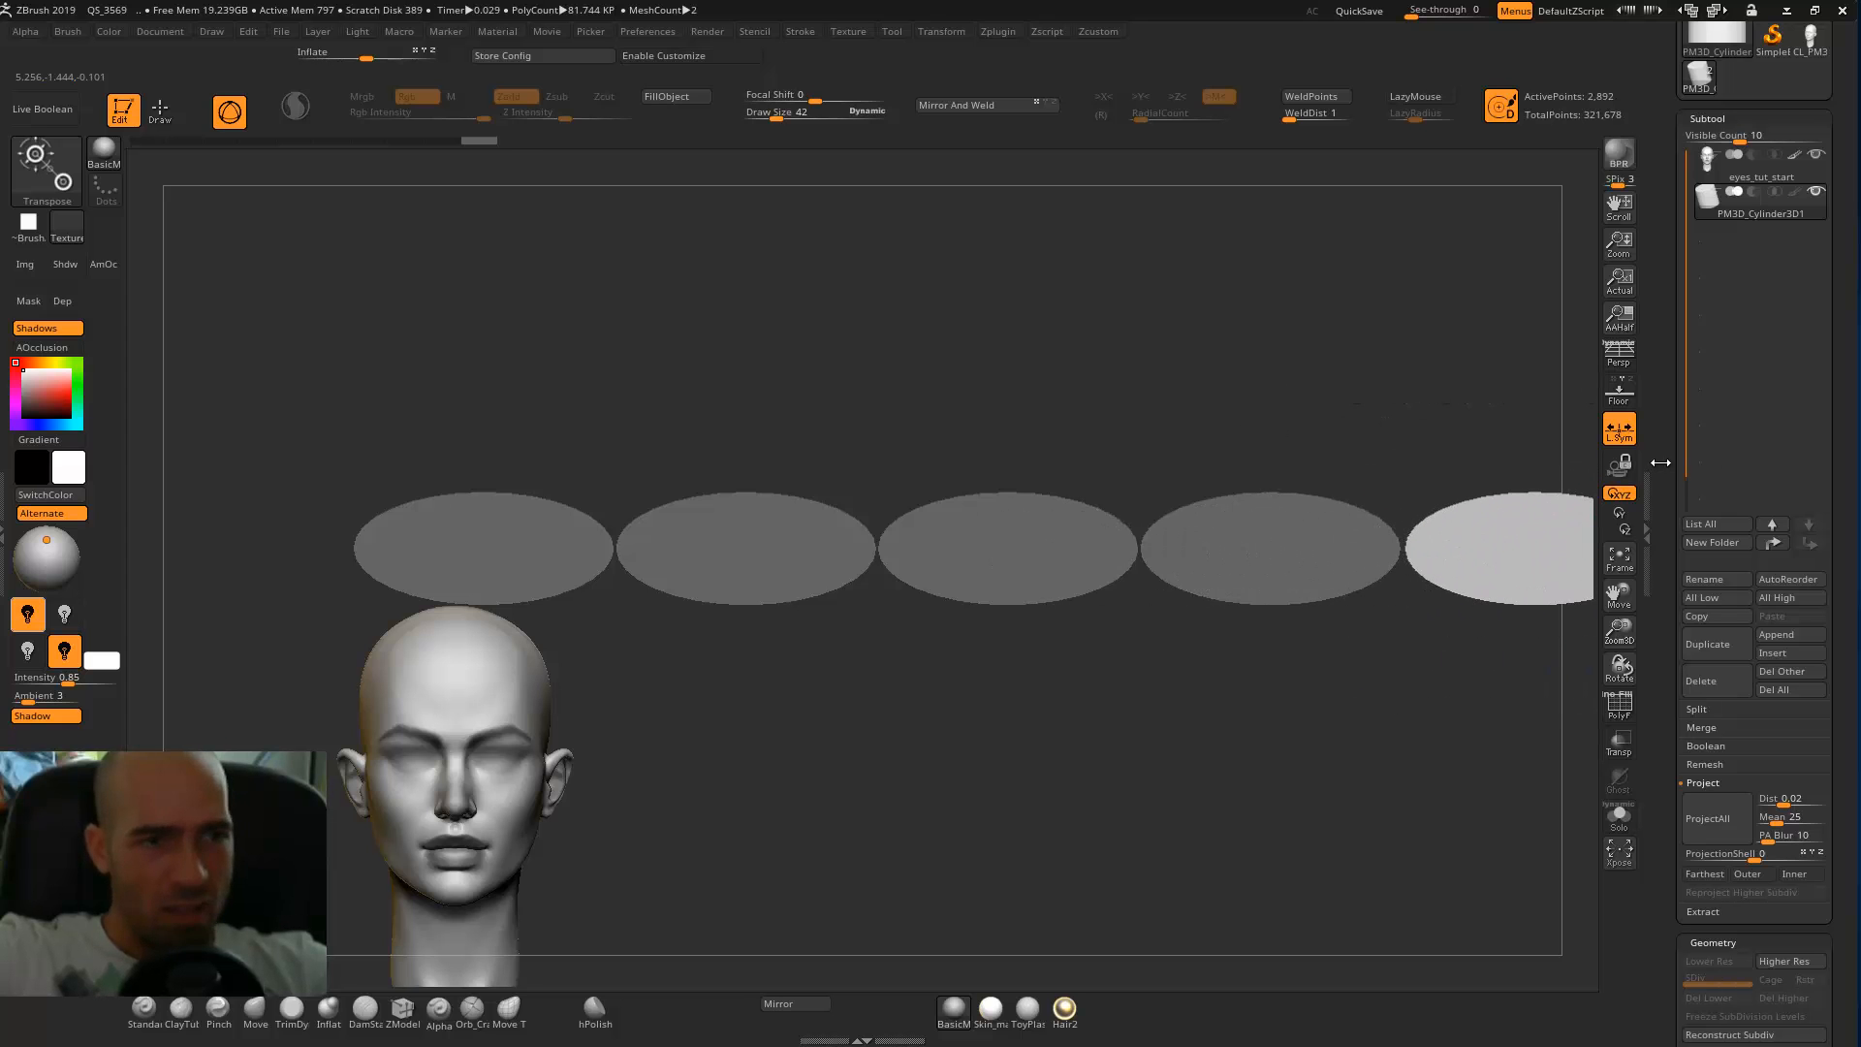
{"action": "key", "text": "ctrl+z"}
{"action": "left_click_drag", "start_coordinate": [1115, 728], "coordinate": [631, 728], "text": "alt"}
{"action": "left_click_drag", "start_coordinate": [703, 550], "coordinate": [1200, 508], "text": "ctrl"}
{"action": "left_click_drag", "start_coordinate": [1125, 677], "coordinate": [1189, 655], "text": "alt"}
Delete the surplus oval at the end of the row, keeping five, and clear the mask.
{"action": "key", "text": "q"}
{"action": "left_click_drag", "start_coordinate": [1488, 379], "coordinate": [1228, 723], "text": "ctrl+shift"}
{"action": "left_click", "coordinate": [1247, 752], "text": "ctrl+shift"}
{"action": "left_click_drag", "start_coordinate": [1376, 766], "coordinate": [1299, 678], "text": "alt"}
{"action": "left_click_drag", "start_coordinate": [1504, 384], "coordinate": [1184, 780], "text": "ctrl+shift"}
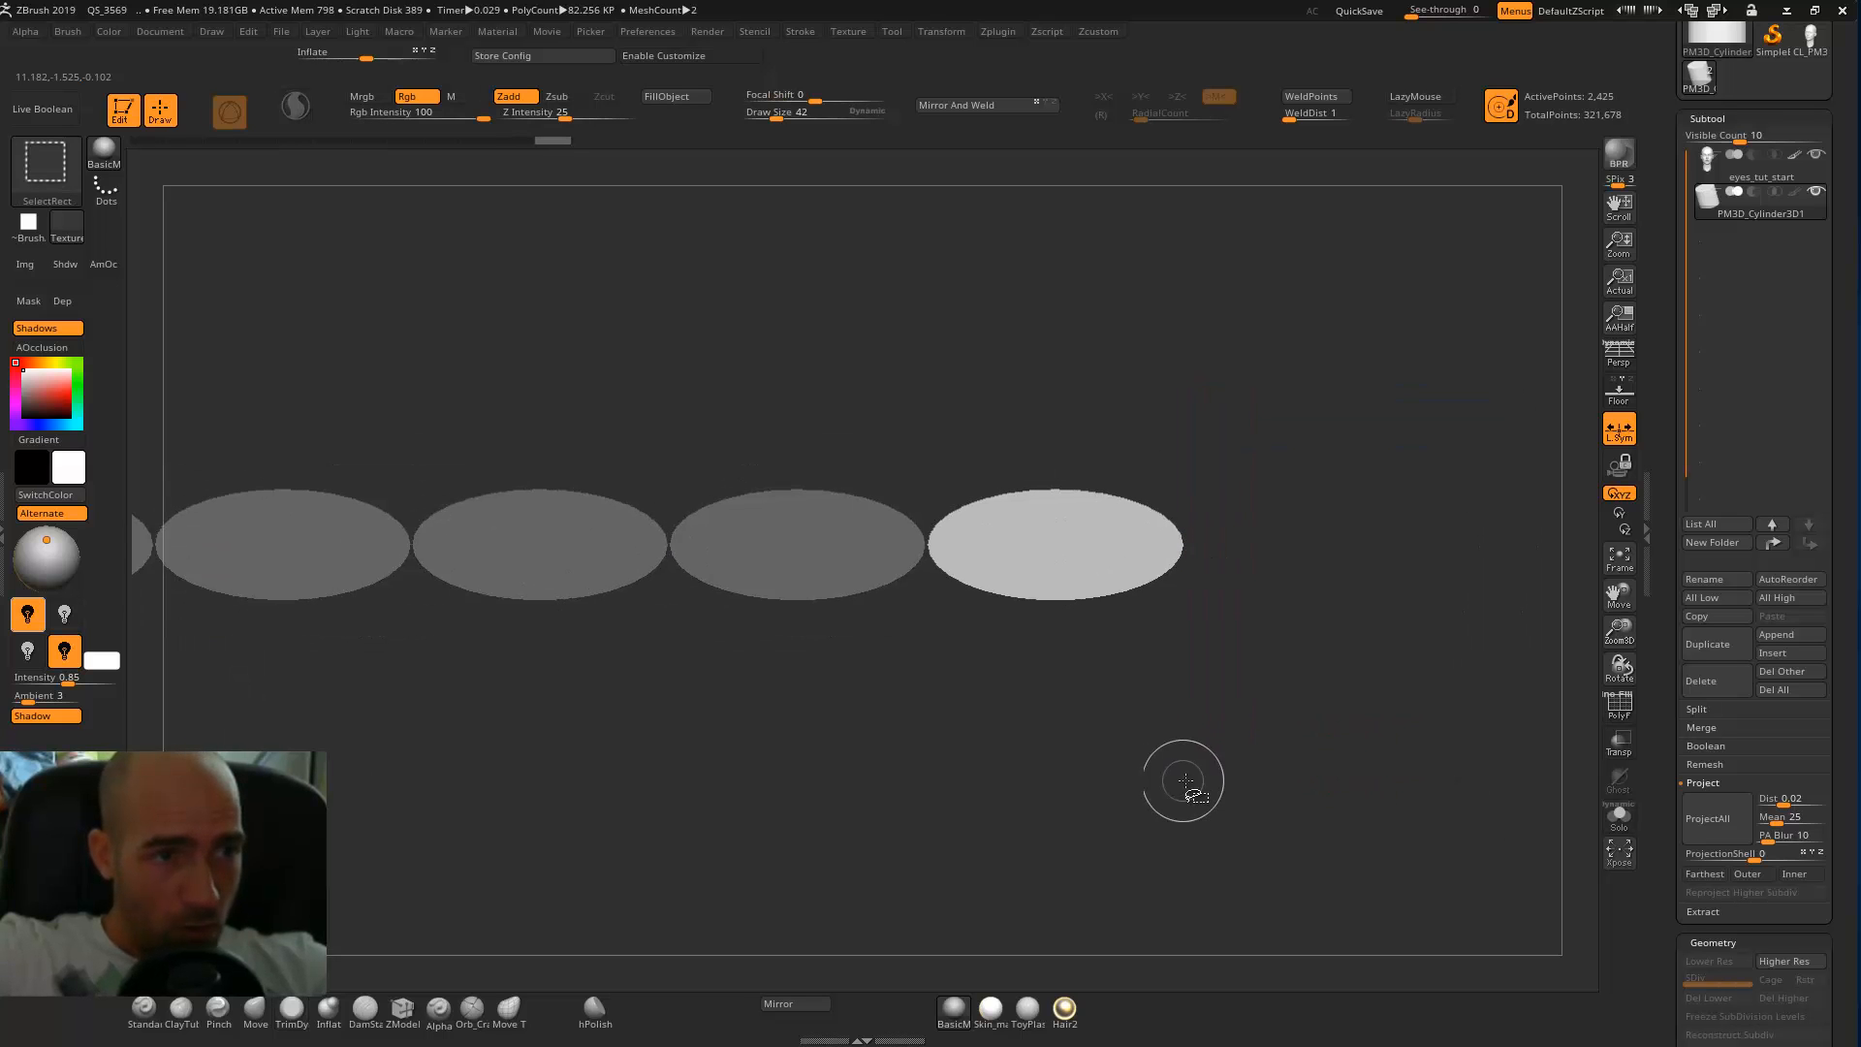
{"action": "key", "text": "2"}
{"action": "left_click", "coordinate": [1203, 737]}
{"action": "left_click_drag", "start_coordinate": [1338, 403], "coordinate": [1532, 387], "text": "alt"}
{"action": "left_click_drag", "start_coordinate": [1377, 388], "coordinate": [1582, 296], "text": "ctrl"}
Centre the gizmo on the row of five ovals, scale the row down and place it over the head.
{"action": "key", "text": "w"}
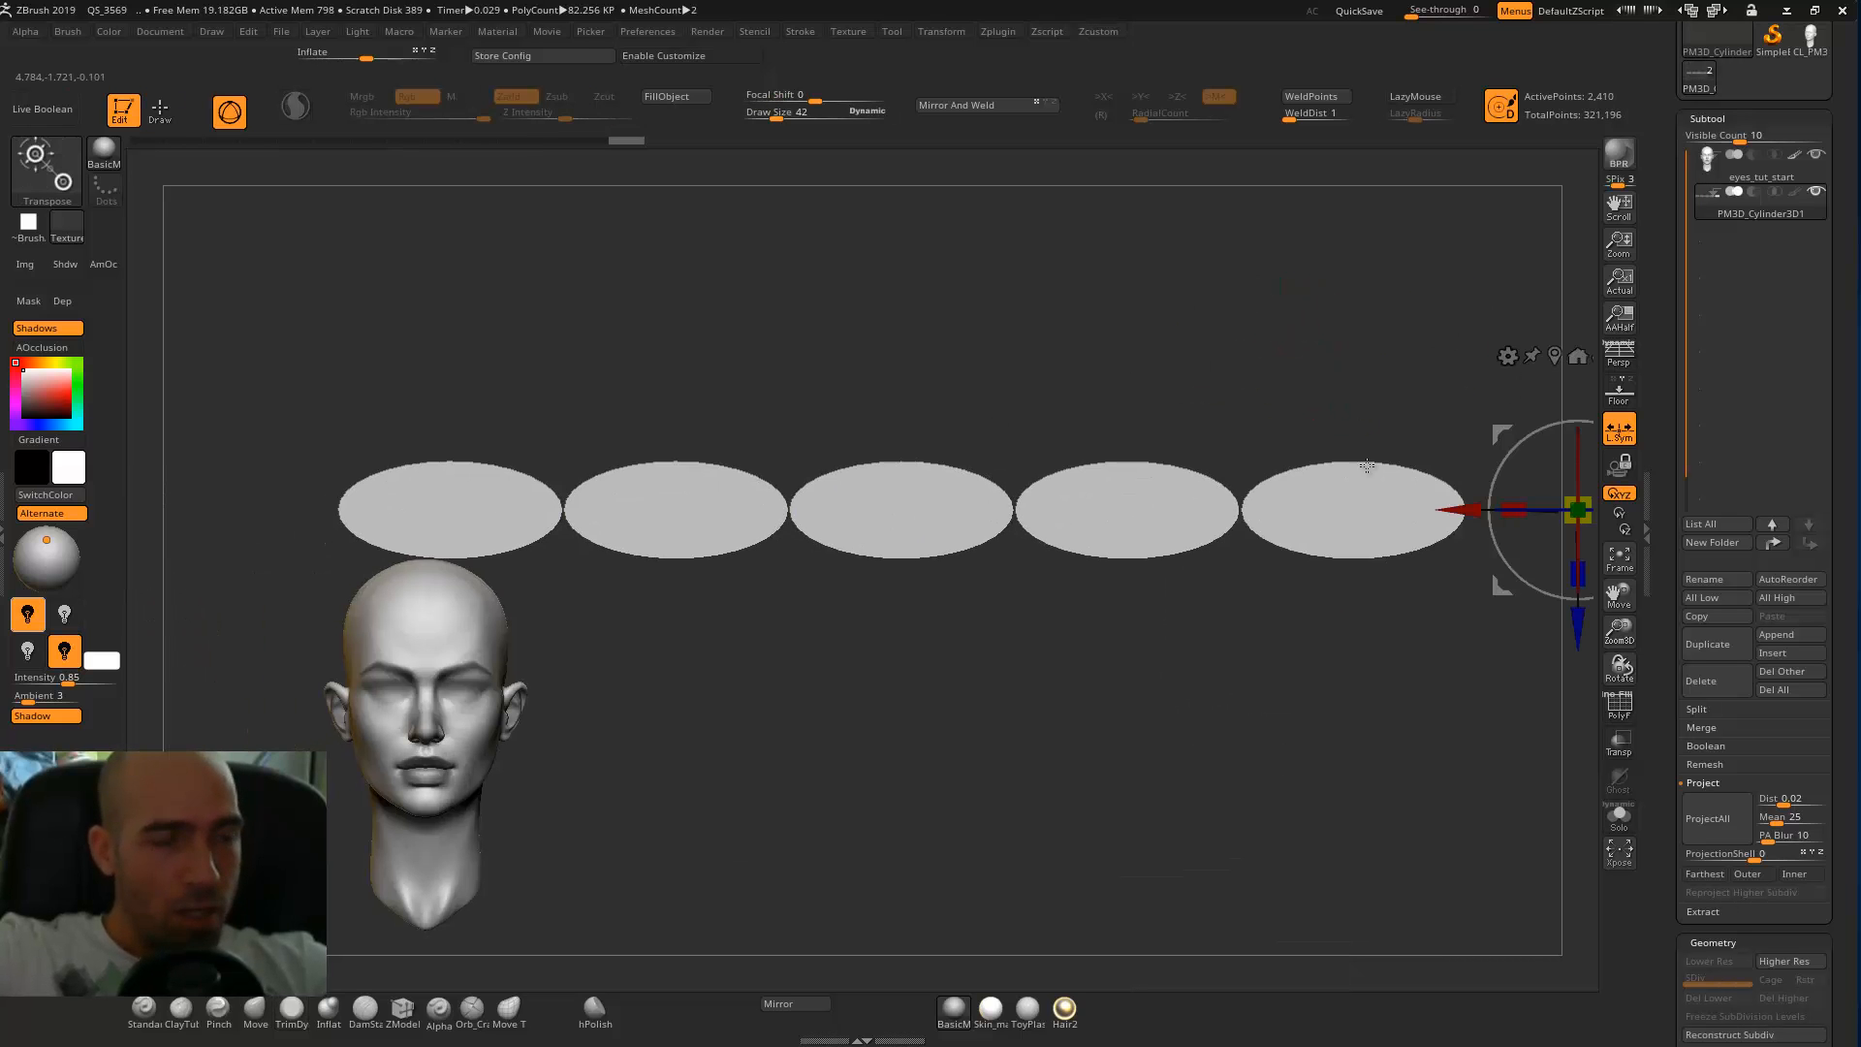
{"action": "left_click_drag", "start_coordinate": [1185, 700], "coordinate": [1065, 782], "text": "alt"}
{"action": "left_click", "coordinate": [1435, 438]}
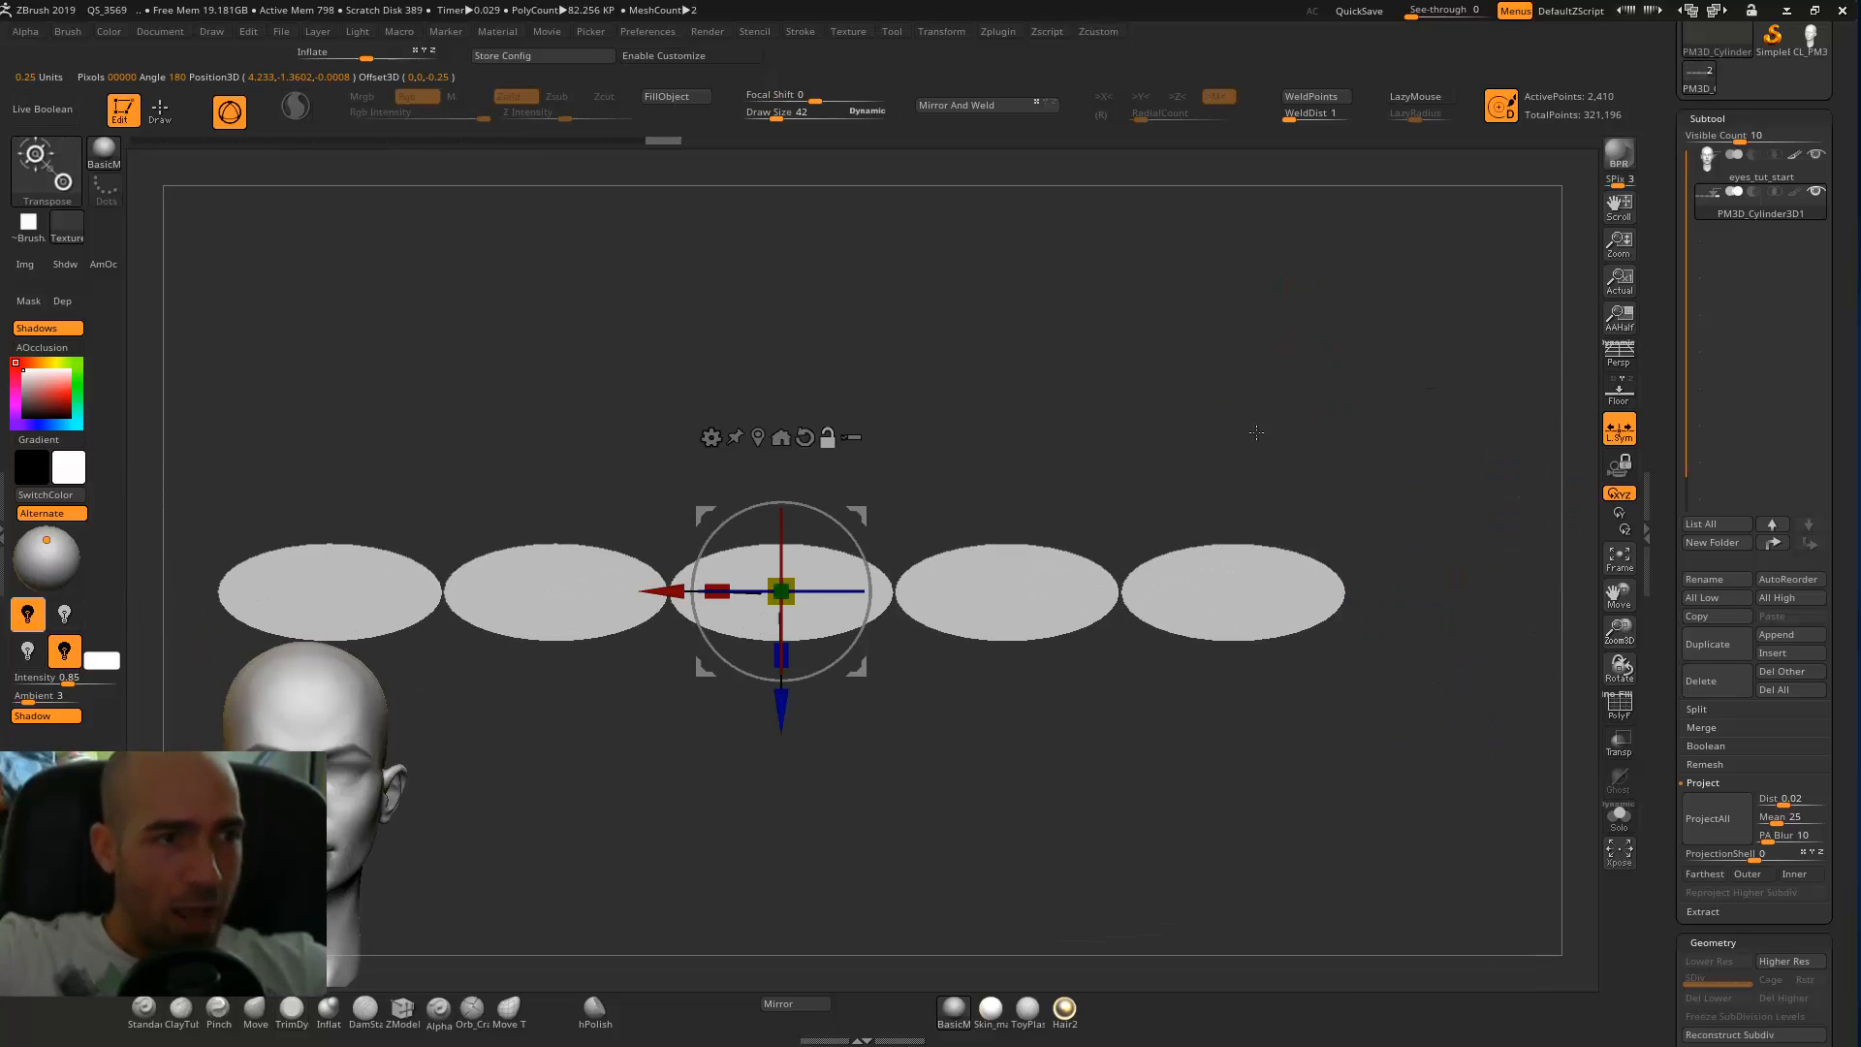
{"action": "left_click_drag", "start_coordinate": [419, 485], "coordinate": [808, 424], "text": "alt"}
{"action": "left_click_drag", "start_coordinate": [1177, 523], "coordinate": [993, 657]}
{"action": "left_click_drag", "start_coordinate": [1246, 452], "coordinate": [767, 579]}
{"action": "left_click_drag", "start_coordinate": [1120, 469], "coordinate": [1151, 460], "text": "alt"}
{"action": "key", "text": "f"}
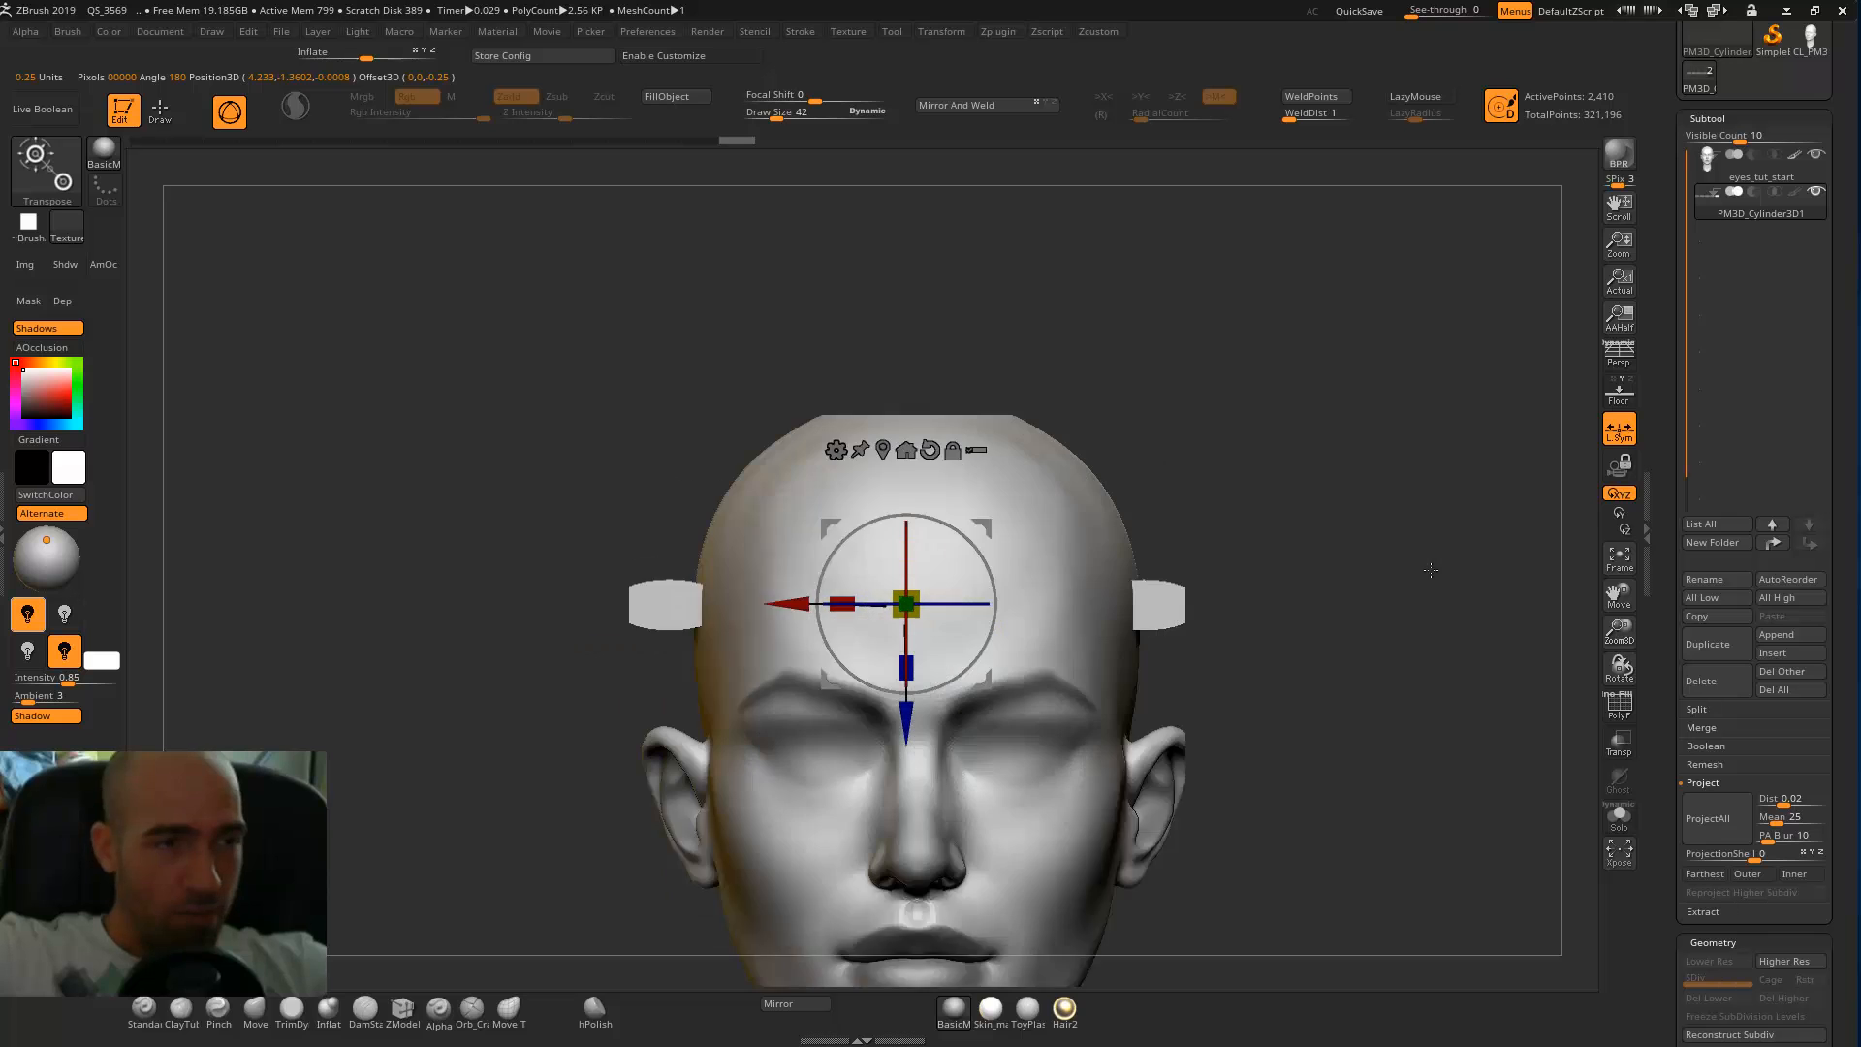
Scale the row of ovals closer to the head's width and align it with the face's centre.
{"action": "left_click_drag", "start_coordinate": [1001, 524], "coordinate": [1010, 529]}
{"action": "left_click_drag", "start_coordinate": [943, 597], "coordinate": [917, 640]}
{"action": "left_click_drag", "start_coordinate": [816, 612], "coordinate": [804, 616]}
Move the row of ovals forward in front of the face and down to eye level.
{"action": "left_click_drag", "start_coordinate": [1333, 442], "coordinate": [995, 502], "text": "alt"}
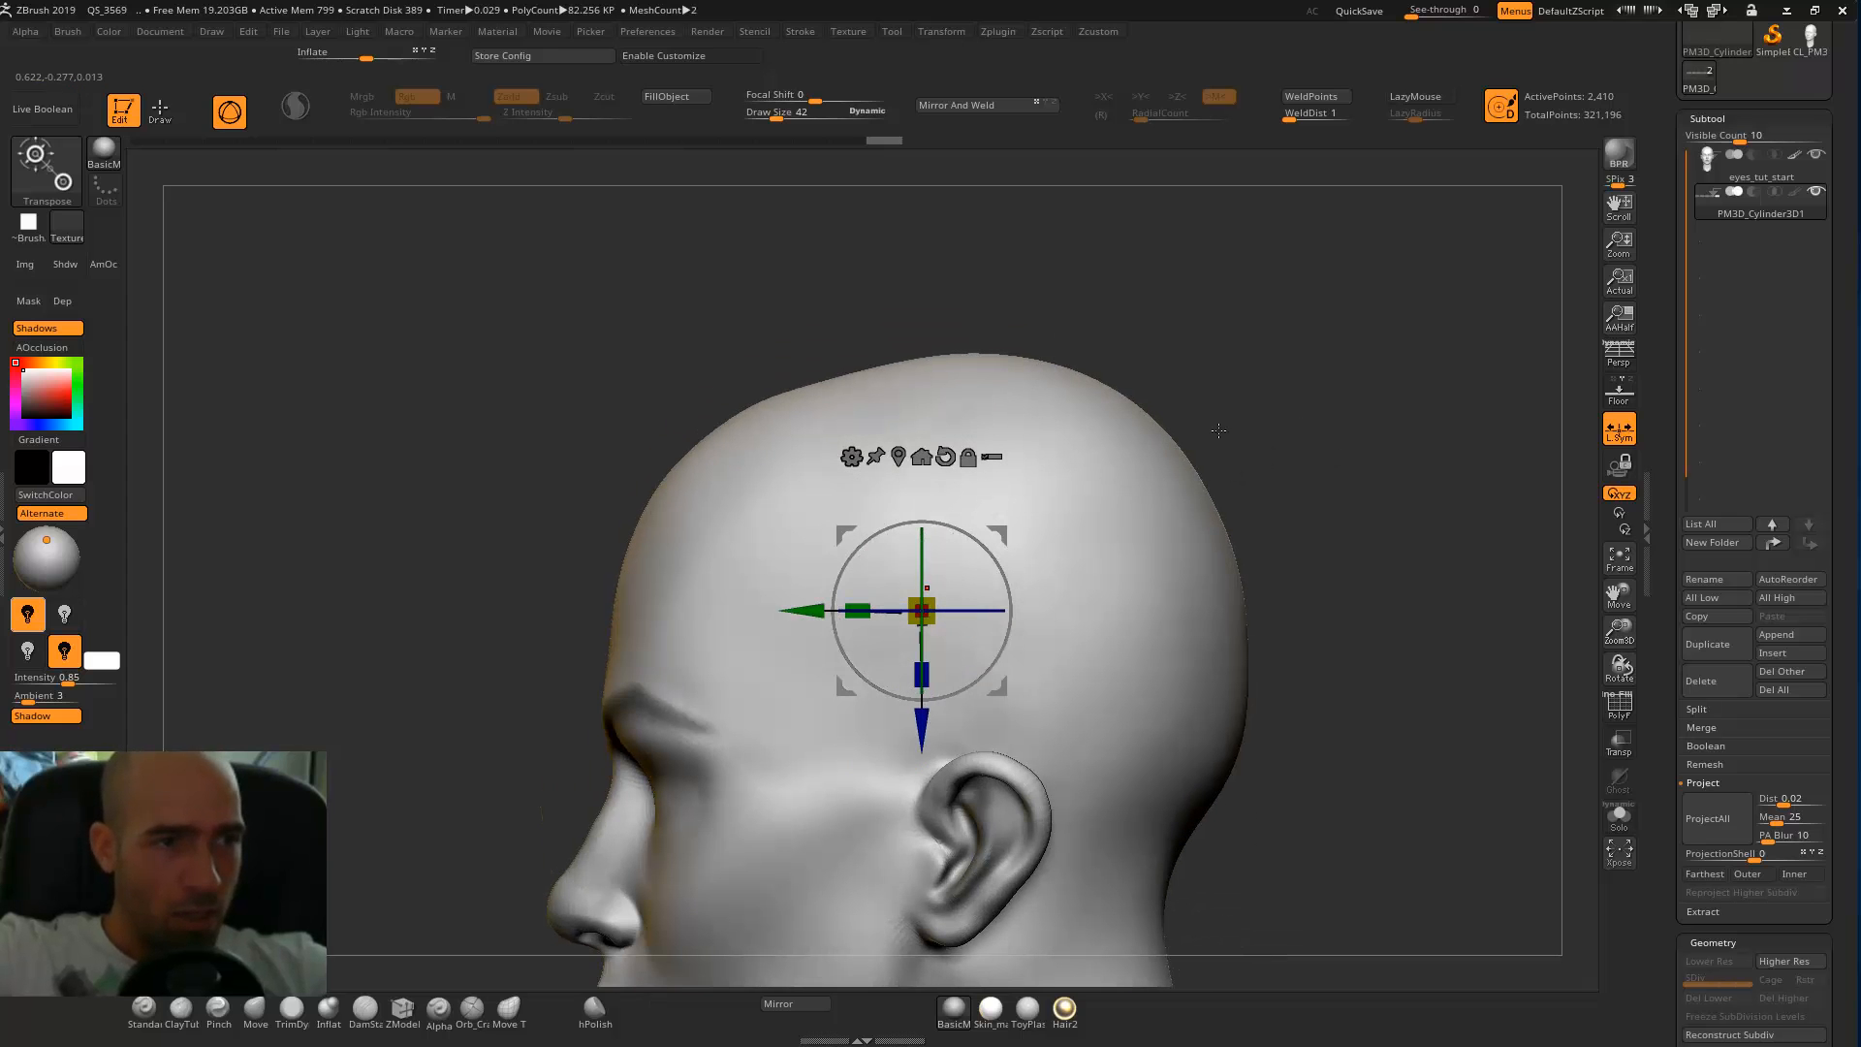
{"action": "left_click_drag", "start_coordinate": [817, 613], "coordinate": [445, 610]}
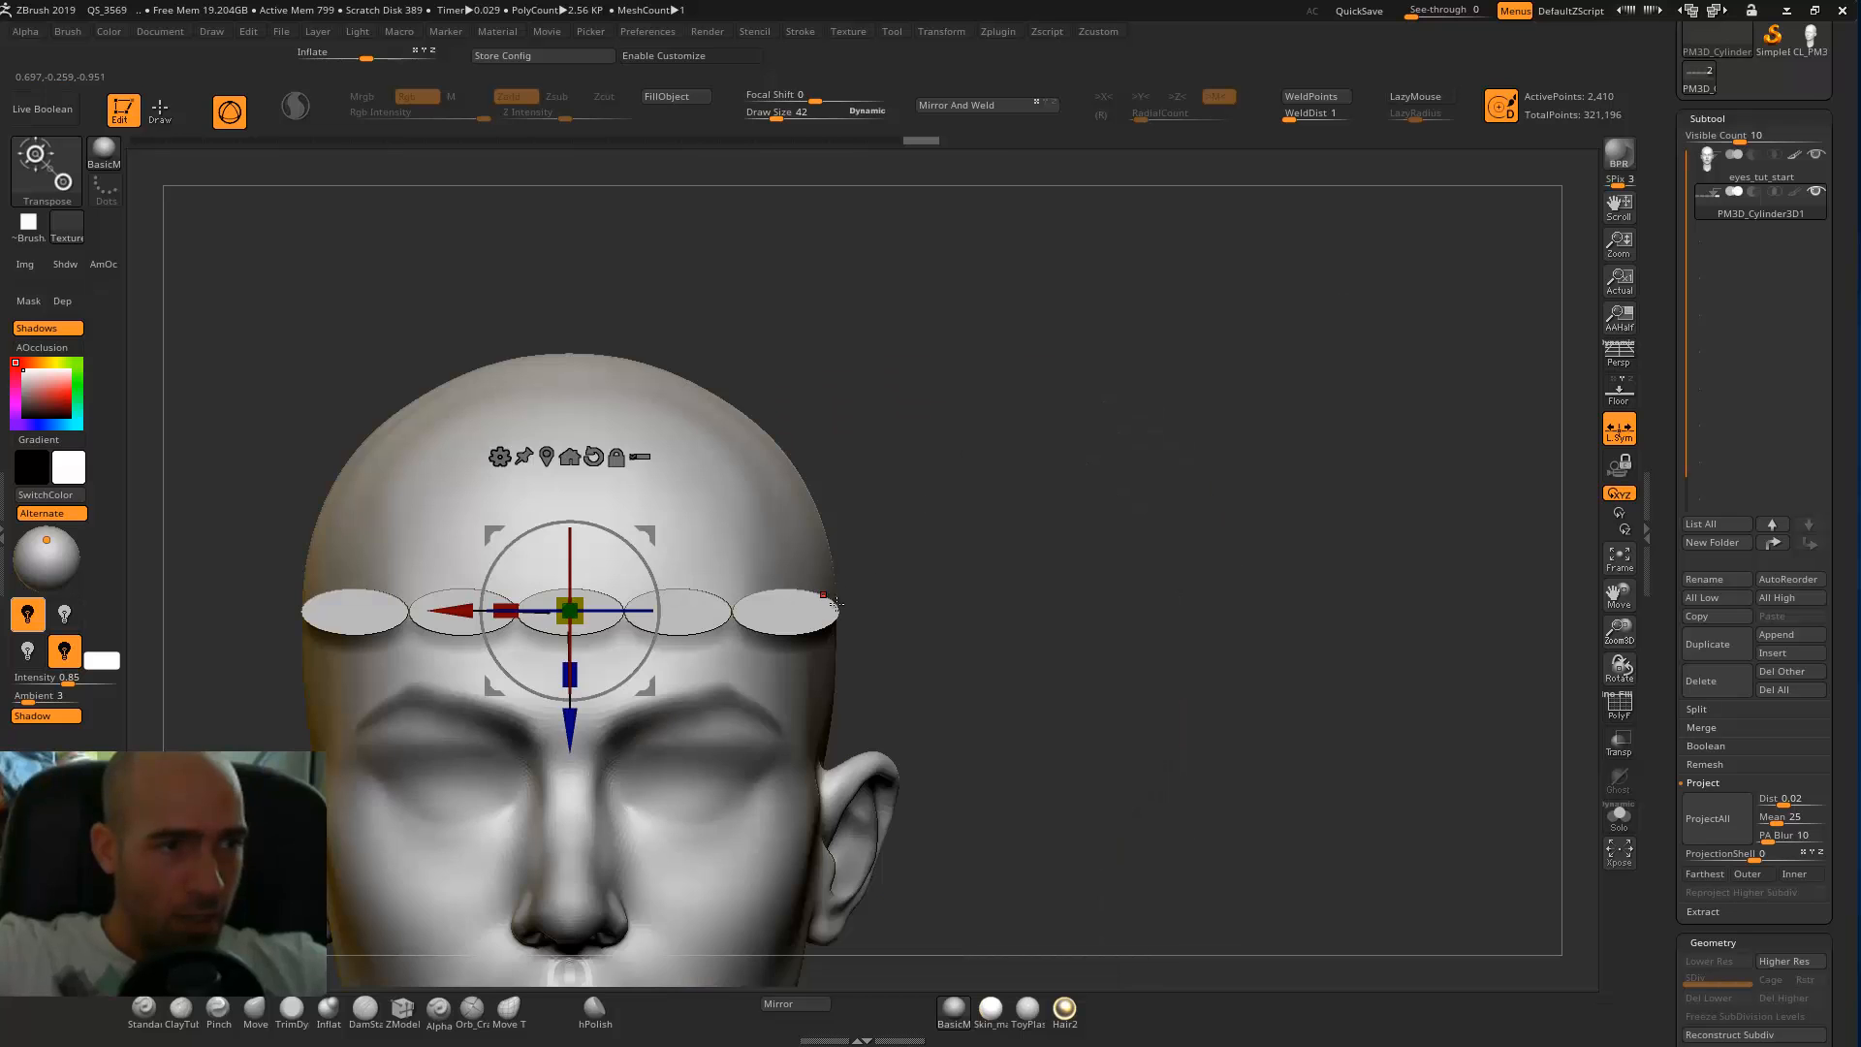
{"action": "left_click_drag", "start_coordinate": [877, 544], "coordinate": [1071, 472], "text": "alt"}
{"action": "left_click_drag", "start_coordinate": [736, 667], "coordinate": [744, 877]}
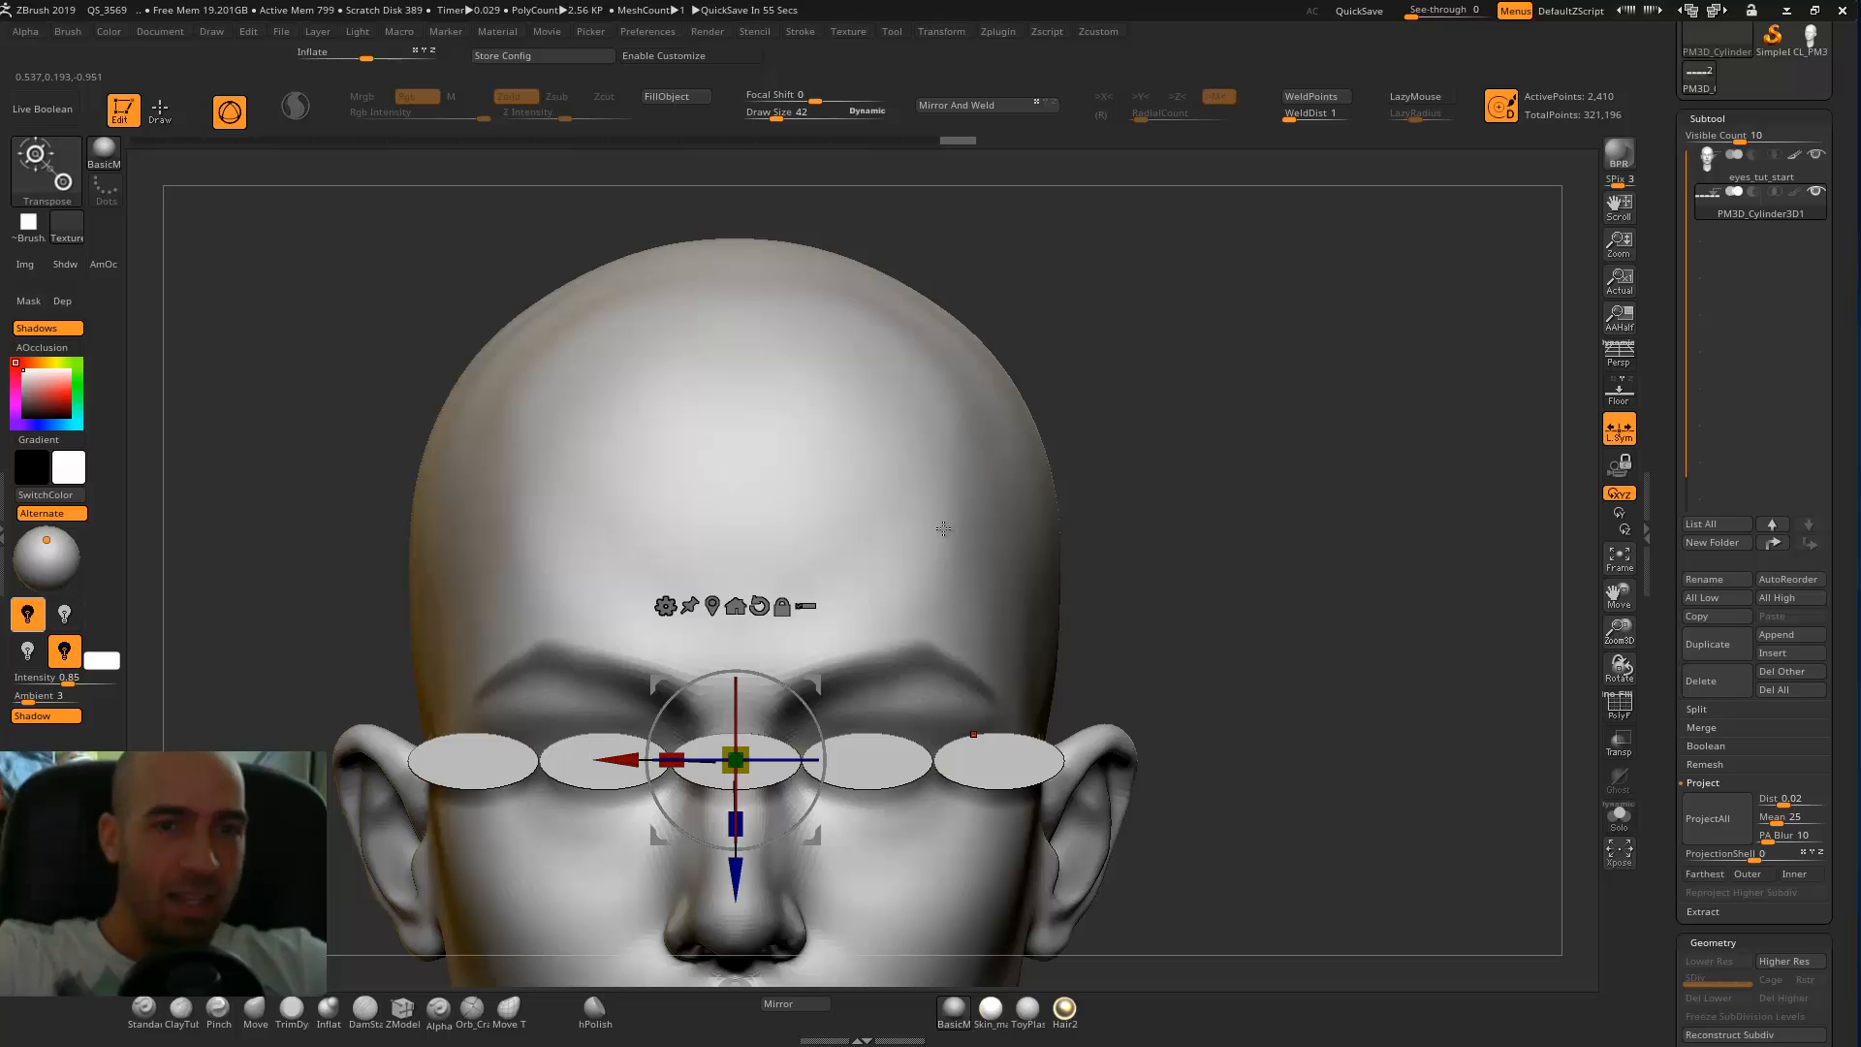
Fine-tune the row's scale to span the head's width and lower it slightly onto the eye line.
{"action": "left_click_drag", "start_coordinate": [1233, 585], "coordinate": [1299, 612], "text": "alt"}
{"action": "mouse_move", "coordinate": [817, 694]}
{"action": "left_mouse_down"}
{"action": "mouse_move", "coordinate": [846, 703]}
{"action": "mouse_move", "coordinate": [821, 700]}
{"action": "left_mouse_up"}
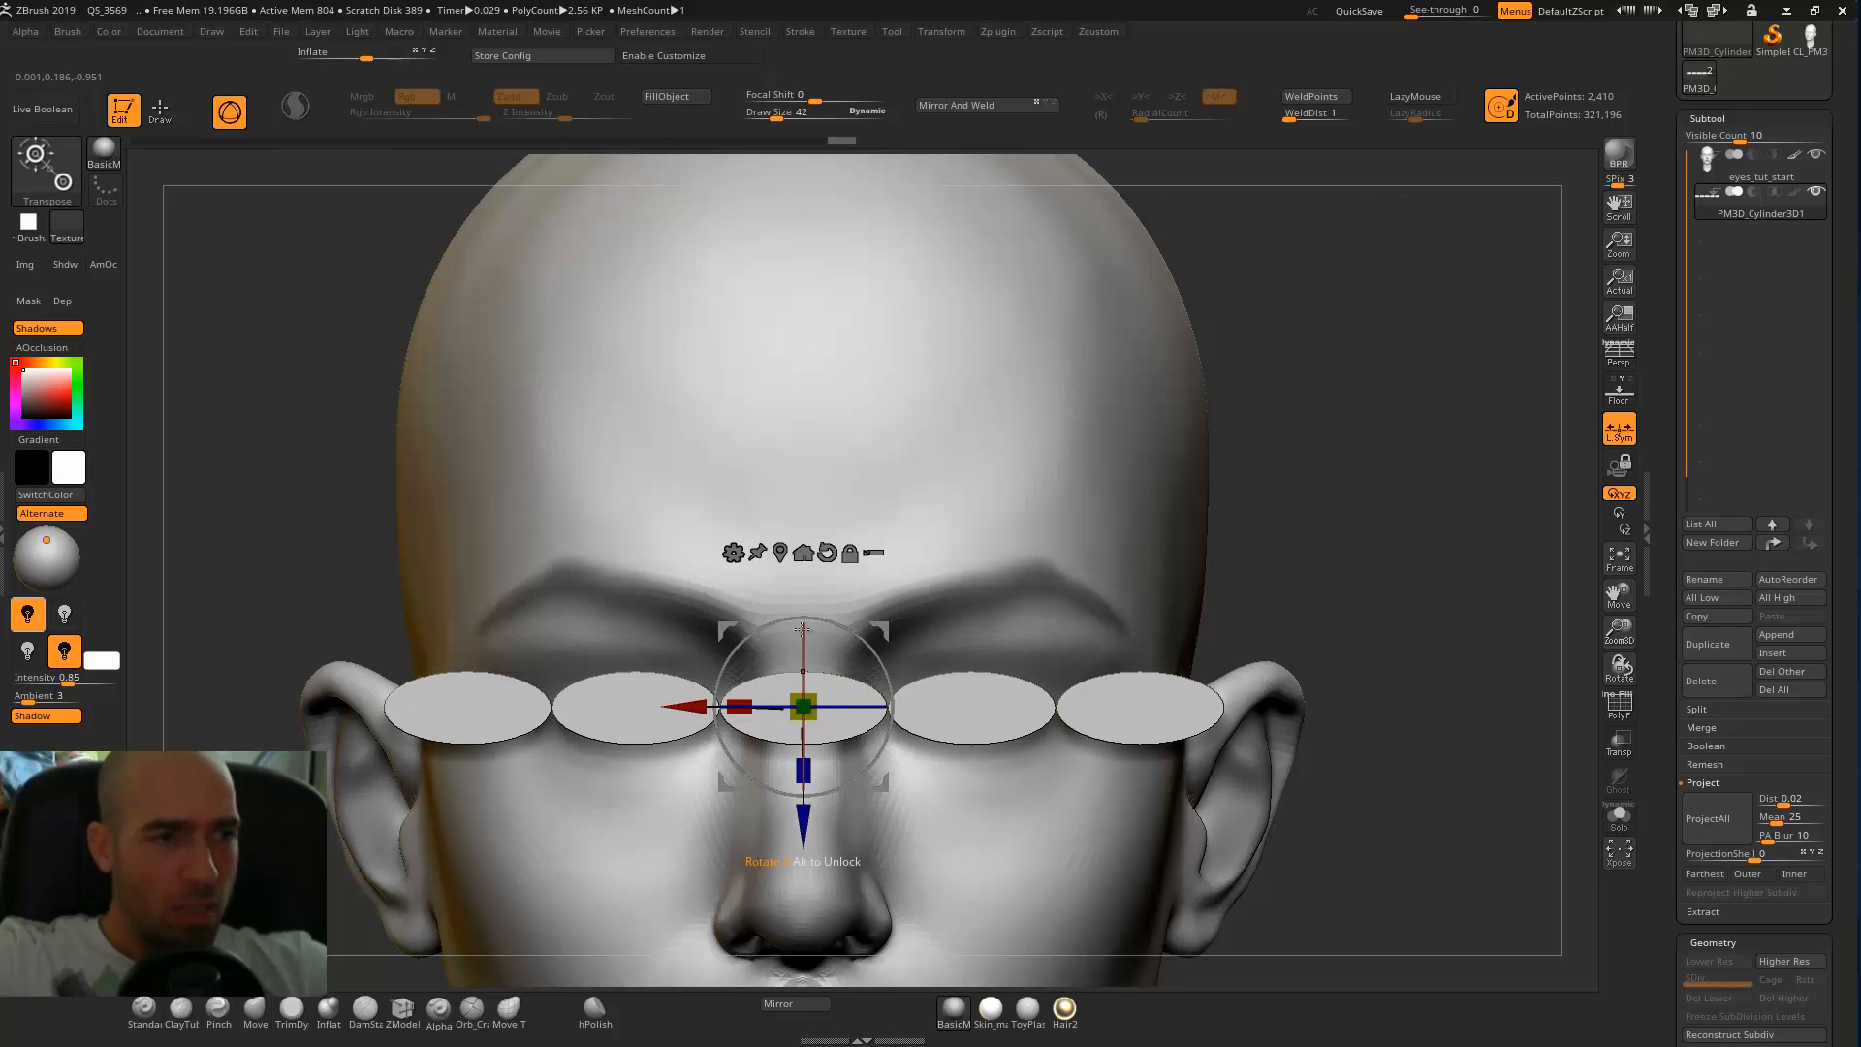
{"action": "left_click_drag", "start_coordinate": [806, 817], "coordinate": [805, 847]}
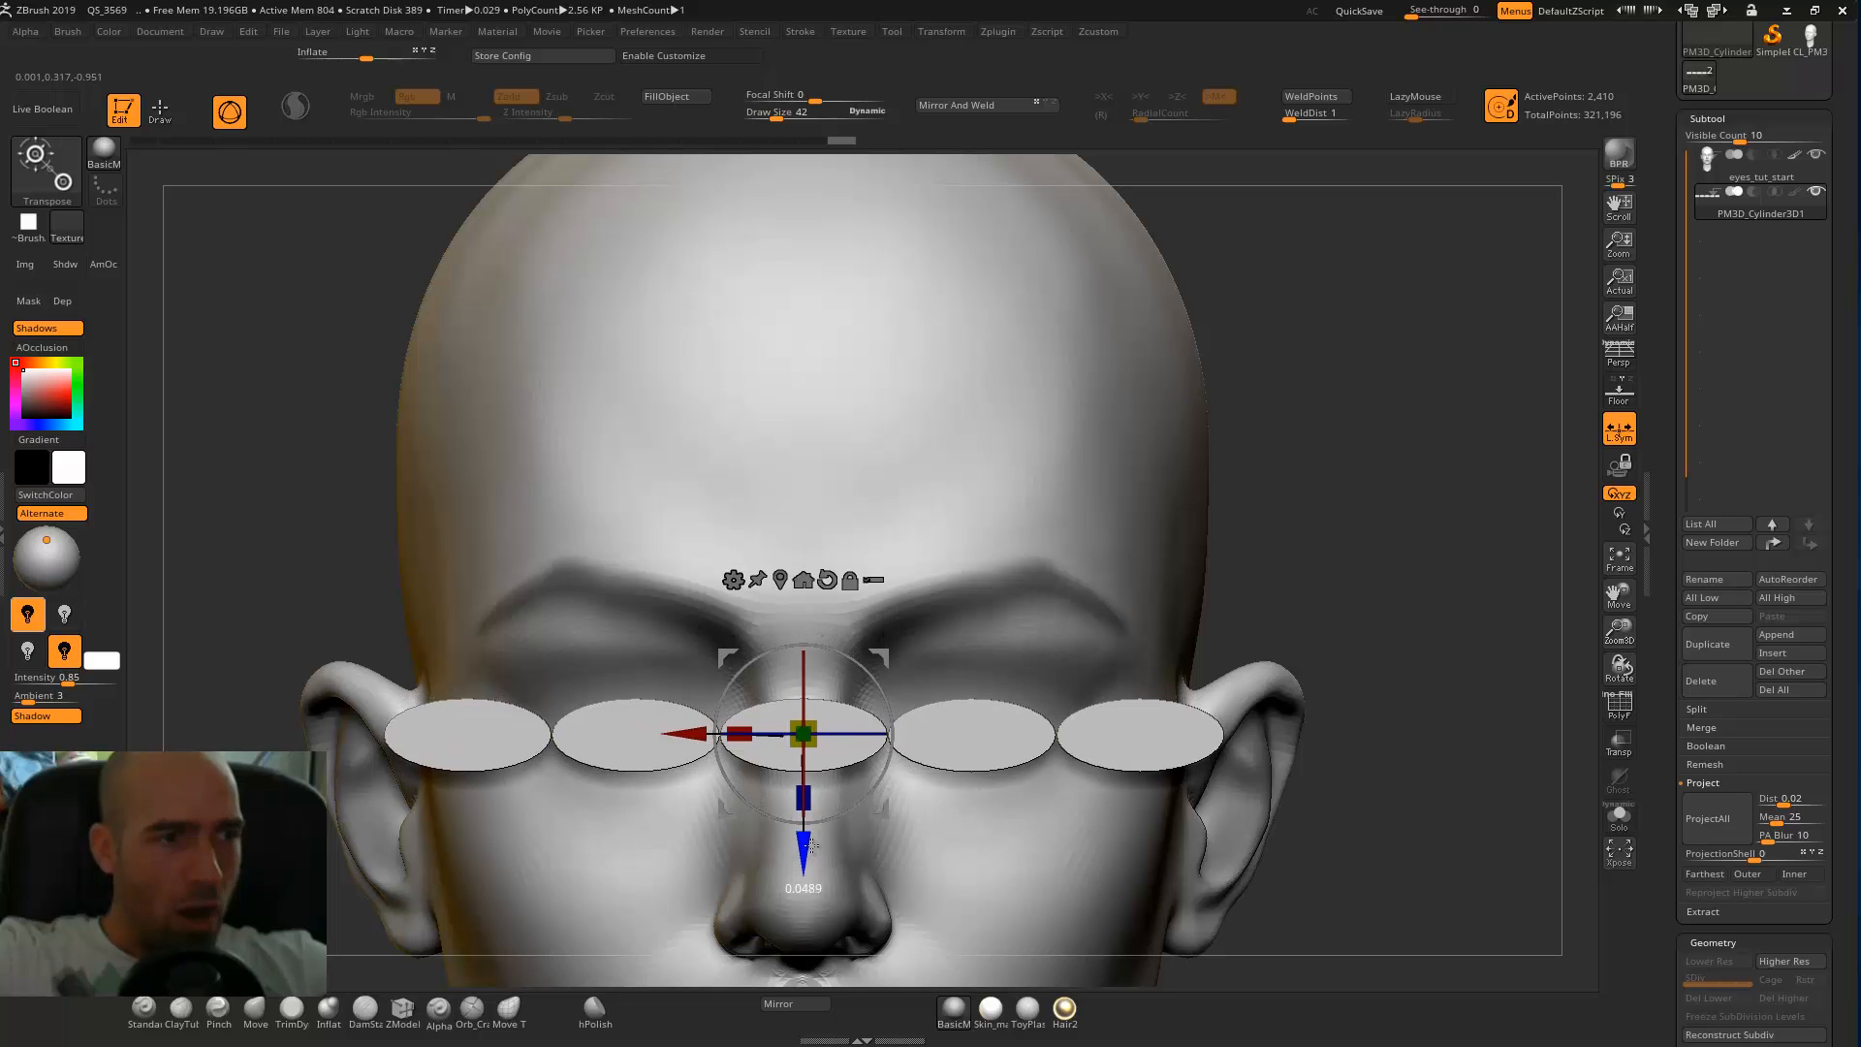
Mark the inner and outer eye corners on the head with the DamStandard brush, and hide the oval guides.
{"action": "key", "text": "q"}
{"action": "left_click", "coordinate": [983, 661], "text": "alt"}
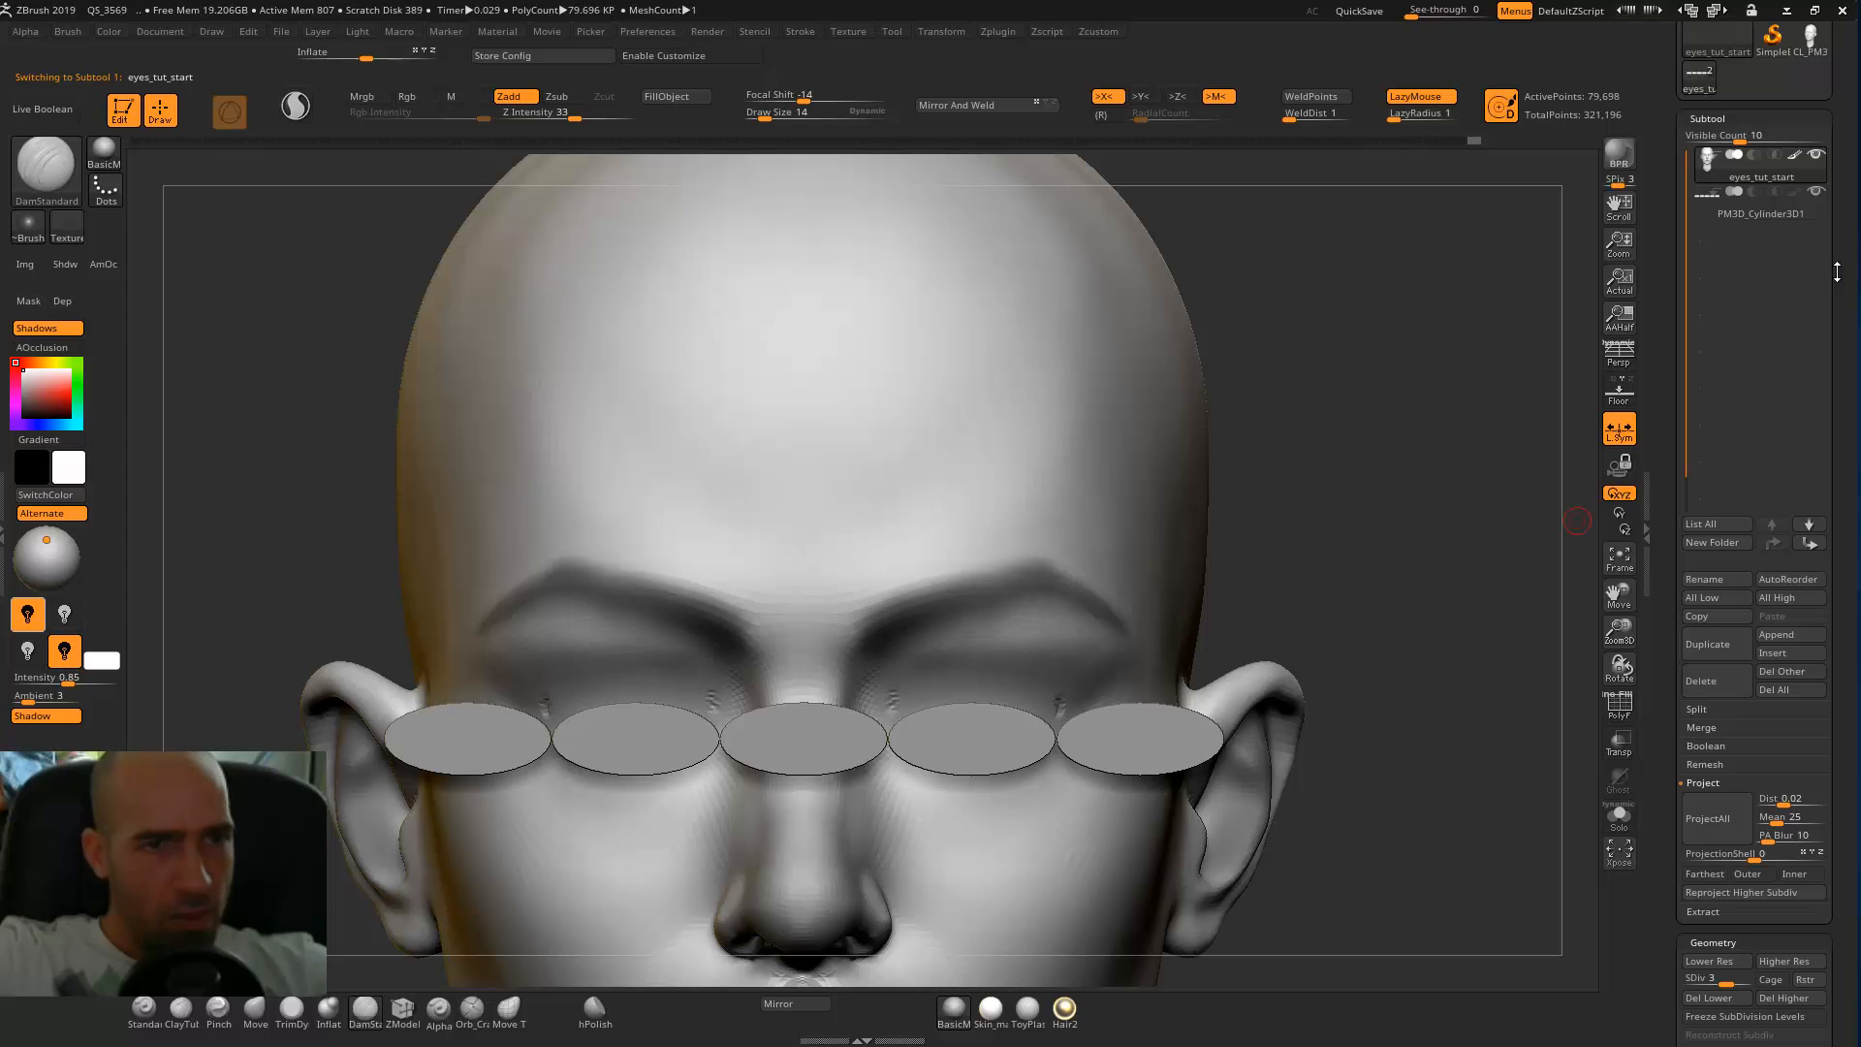
{"action": "left_click", "coordinate": [1817, 191]}
{"action": "left_click_drag", "start_coordinate": [1430, 518], "coordinate": [1425, 386], "text": "alt"}
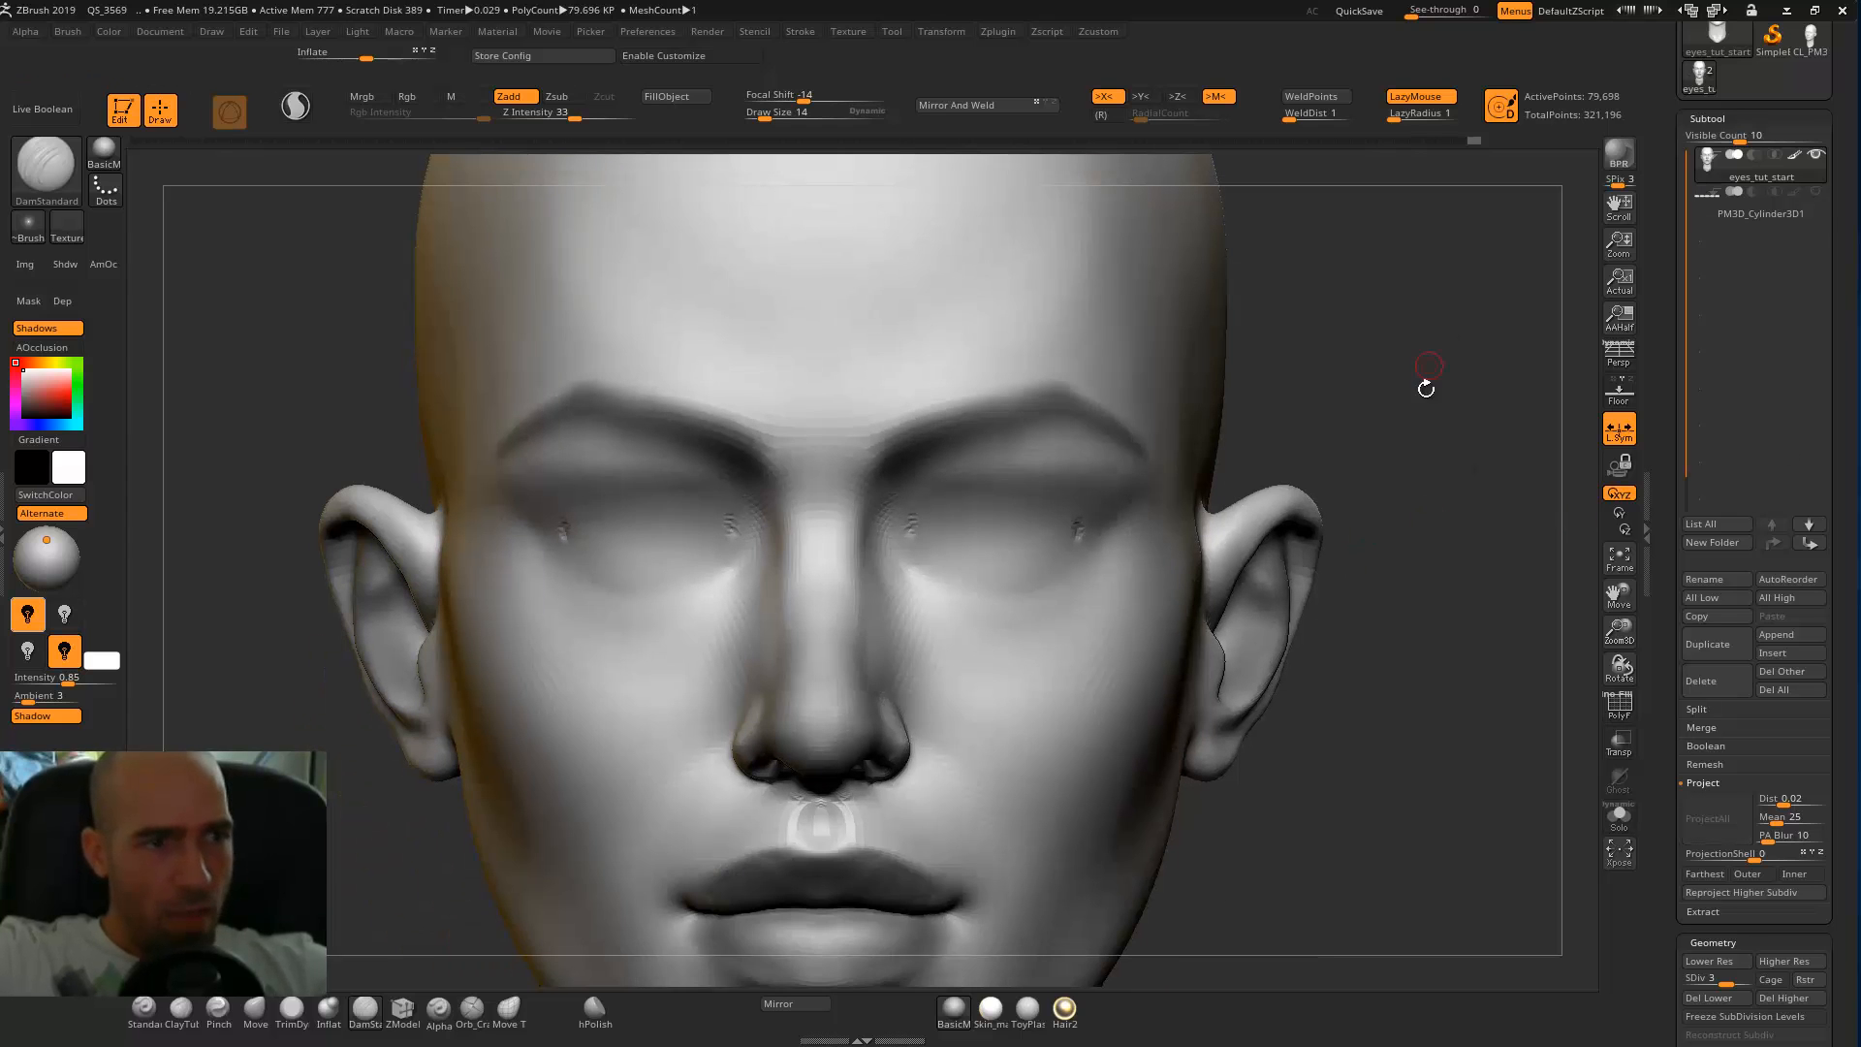
Sketch faint lines between the eye corners with DamStandard at draw size 30, undoing the last two strokes.
{"action": "key", "text": "]"}
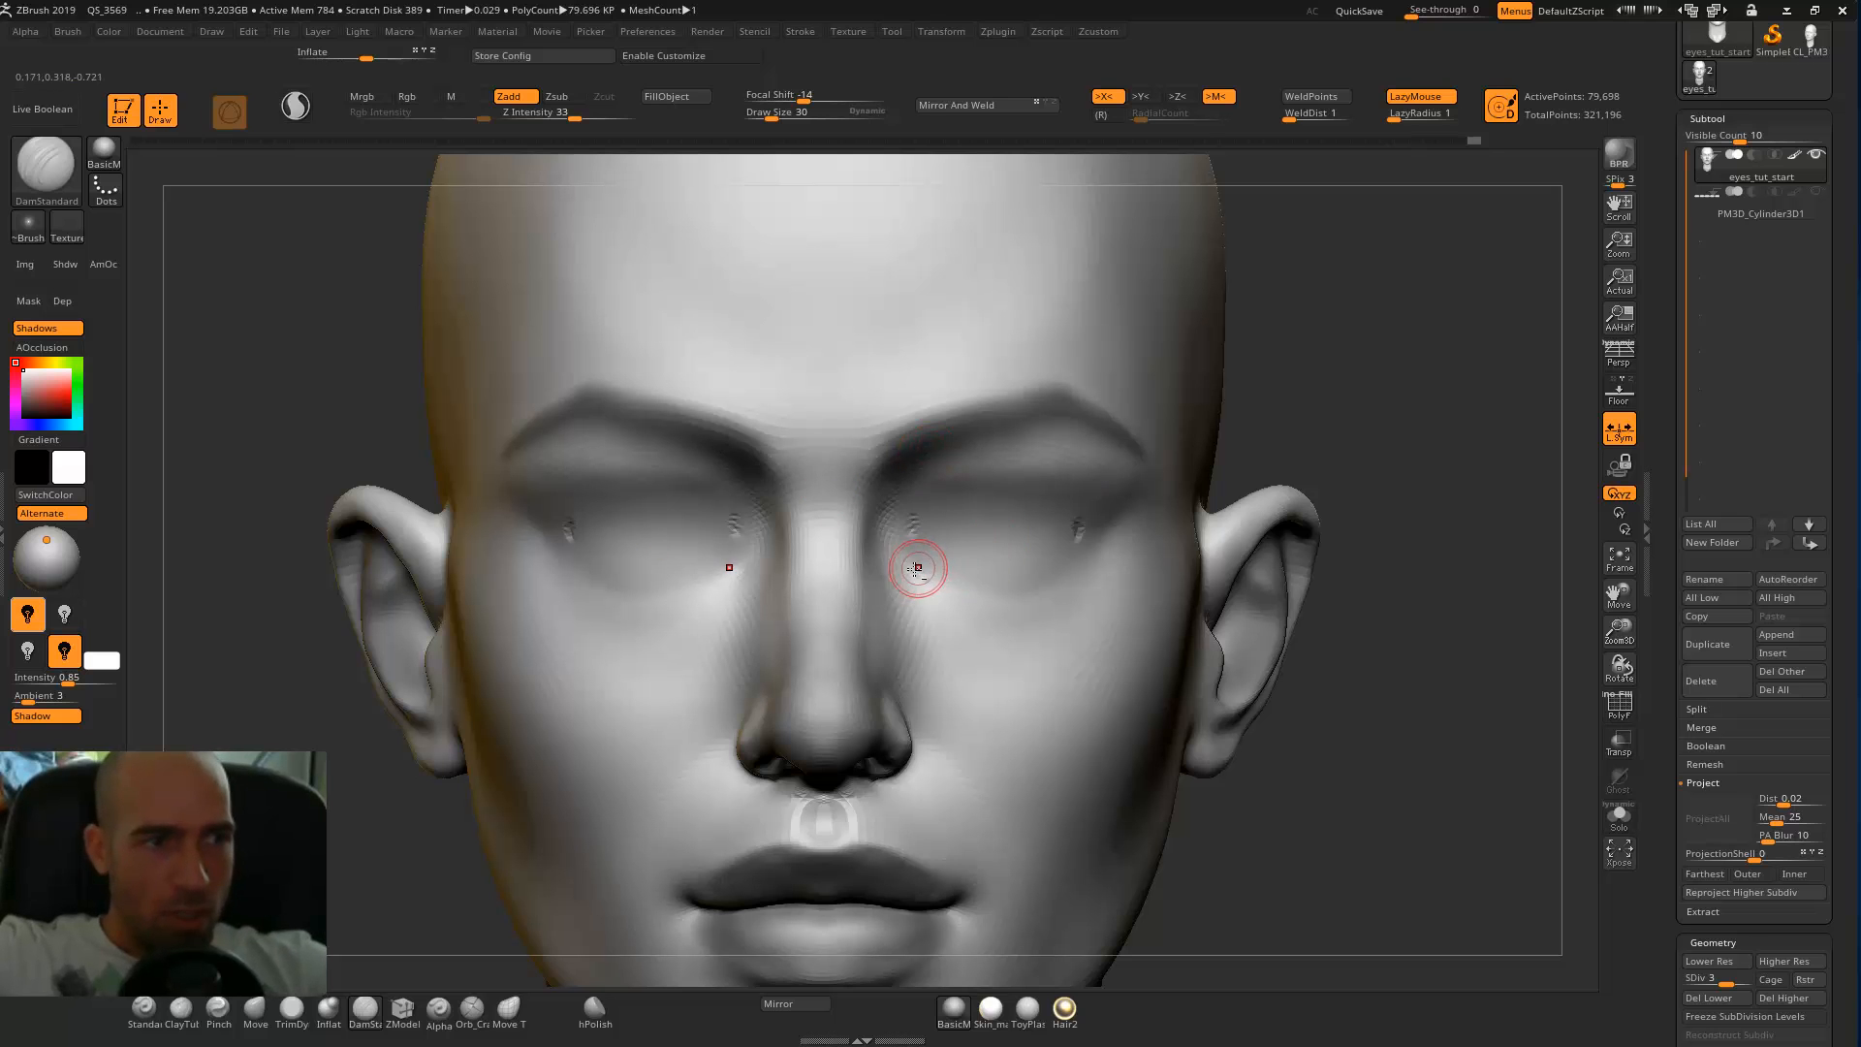
{"action": "left_click_drag", "start_coordinate": [1073, 551], "coordinate": [1077, 561]}
{"action": "mouse_move", "coordinate": [930, 573]}
{"action": "left_mouse_down"}
{"action": "mouse_move", "coordinate": [1017, 605]}
{"action": "mouse_move", "coordinate": [1084, 556]}
{"action": "left_mouse_up"}
{"action": "left_click_drag", "start_coordinate": [1235, 465], "coordinate": [1206, 591], "text": "alt"}
{"action": "mouse_move", "coordinate": [1386, 639]}
{"action": "left_mouse_down", "text": "alt"}
{"action": "mouse_move", "coordinate": [1379, 585]}
{"action": "mouse_move", "coordinate": [1290, 456]}
{"action": "left_mouse_up", "text": "alt"}
{"action": "key", "text": "ctrl+z"}
{"action": "key", "text": "ctrl+z"}
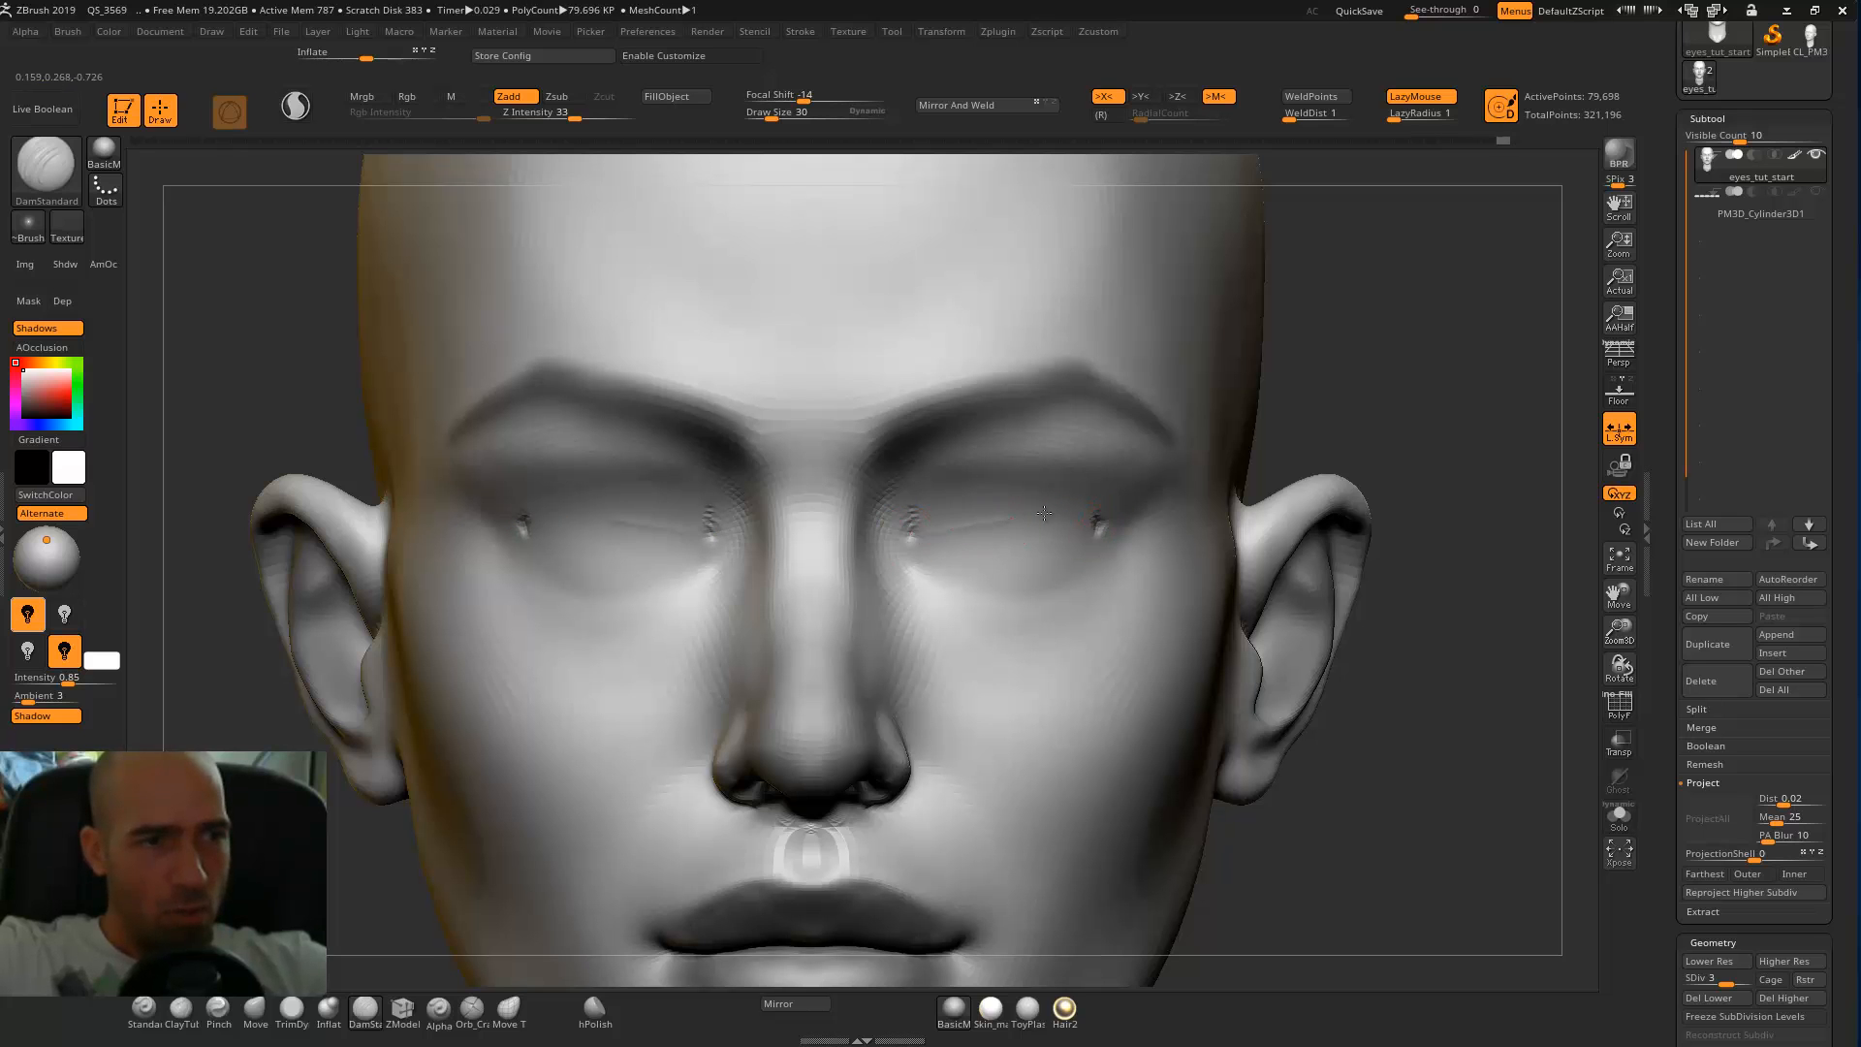
Carve the curved upper and lower eyelid lines between the eye corners with DamStandard.
{"action": "left_click_drag", "start_coordinate": [956, 532], "coordinate": [1064, 523]}
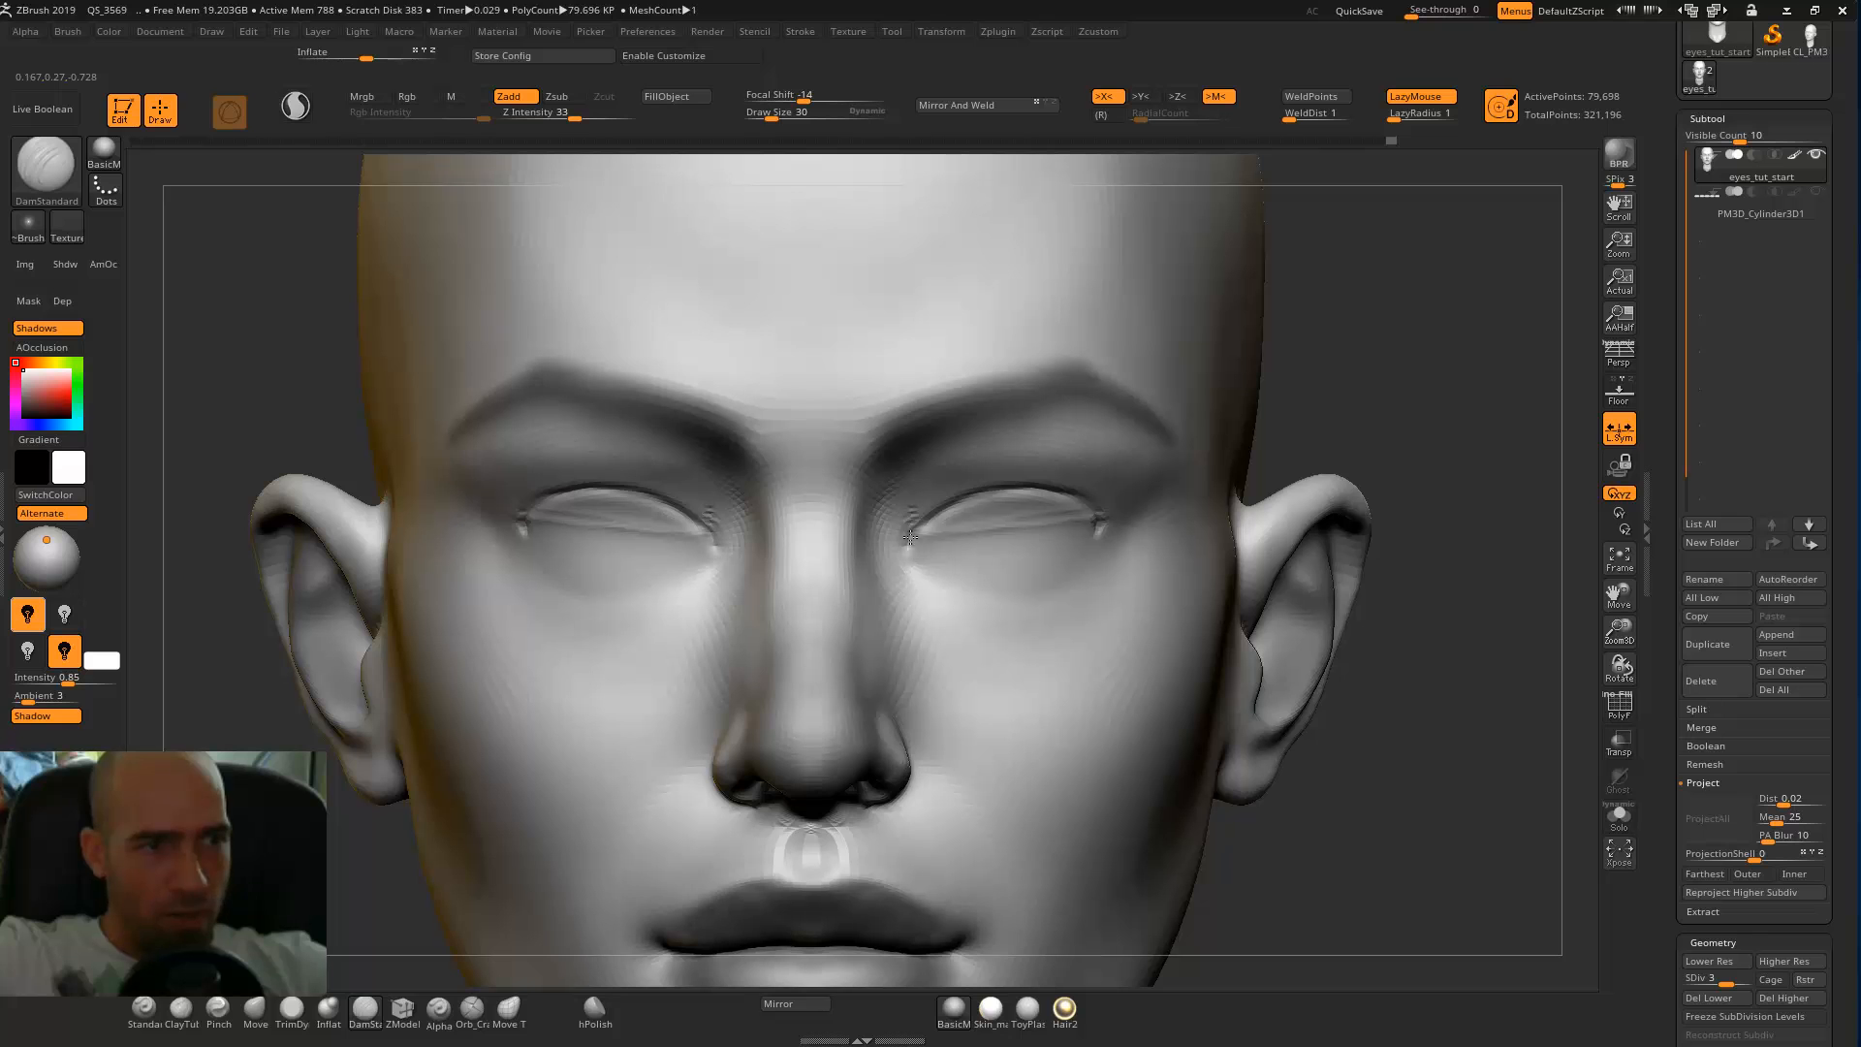
{"action": "left_click_drag", "start_coordinate": [921, 543], "coordinate": [1006, 557]}
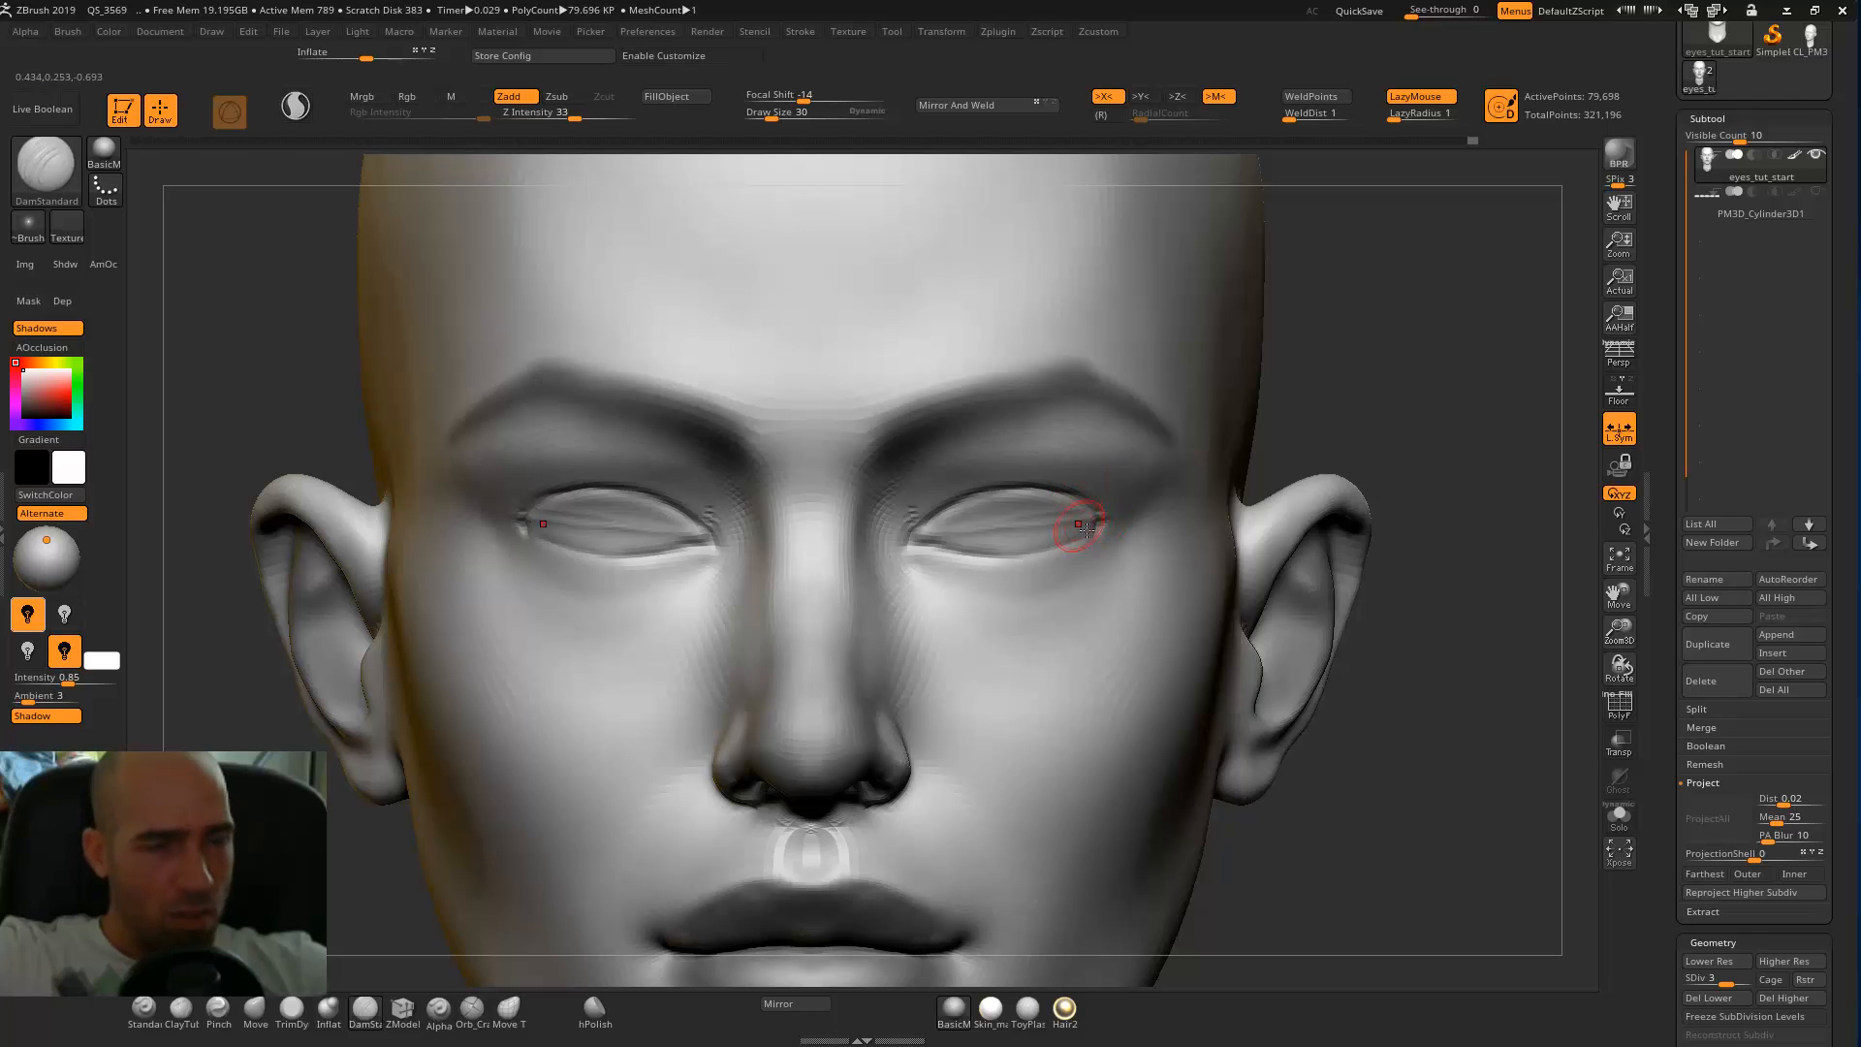
{"action": "mouse_move", "coordinate": [1079, 544]}
{"action": "left_mouse_down"}
{"action": "mouse_move", "coordinate": [930, 548]}
{"action": "mouse_move", "coordinate": [1022, 564]}
{"action": "mouse_move", "coordinate": [1088, 537]}
{"action": "left_mouse_up"}
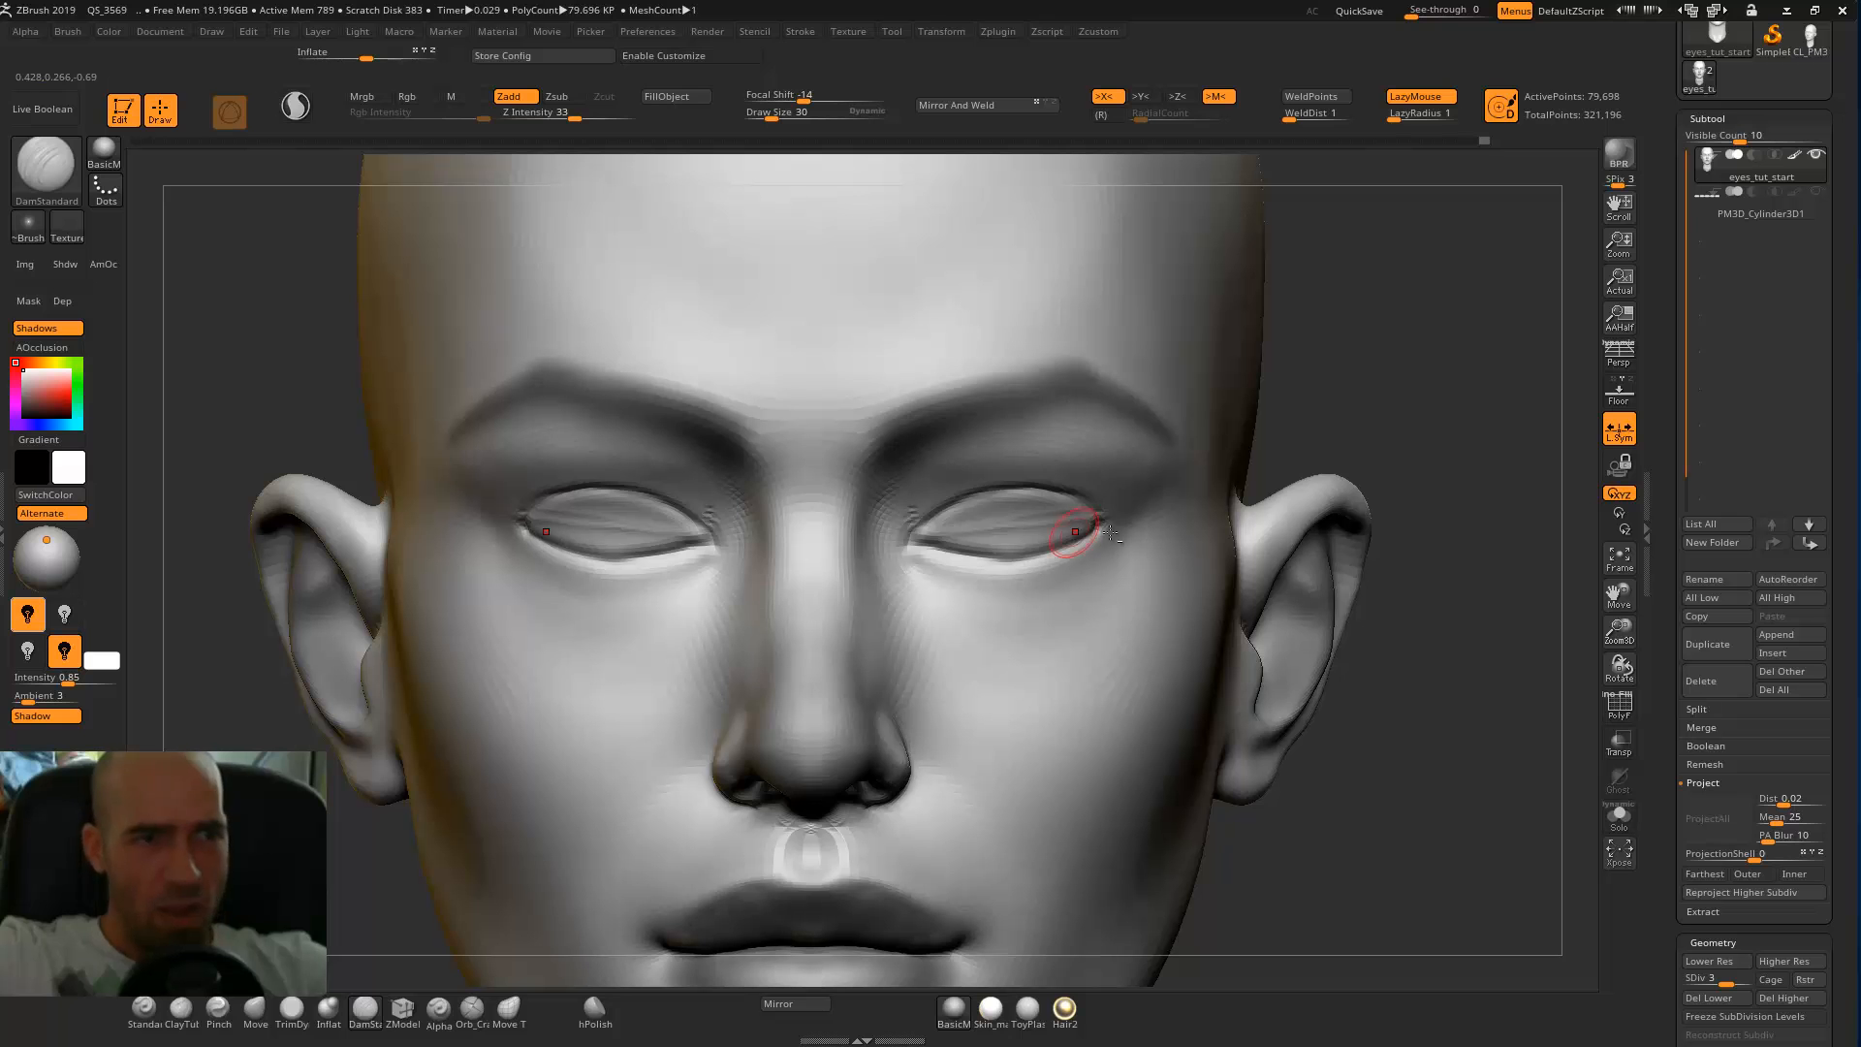
Puff out the eye surfaces between the lid lines with the Inflat brush at draw size 94 and Z intensity 10.
{"action": "left_click_drag", "start_coordinate": [1461, 350], "coordinate": [1292, 346], "text": "alt"}
{"action": "mouse_move", "coordinate": [1295, 410]}
{"action": "left_mouse_down", "text": "alt"}
{"action": "mouse_move", "coordinate": [1392, 453]}
{"action": "mouse_move", "coordinate": [1392, 329]}
{"action": "mouse_move", "coordinate": [1404, 406]}
{"action": "mouse_move", "coordinate": [1393, 379]}
{"action": "left_mouse_up", "text": "alt"}
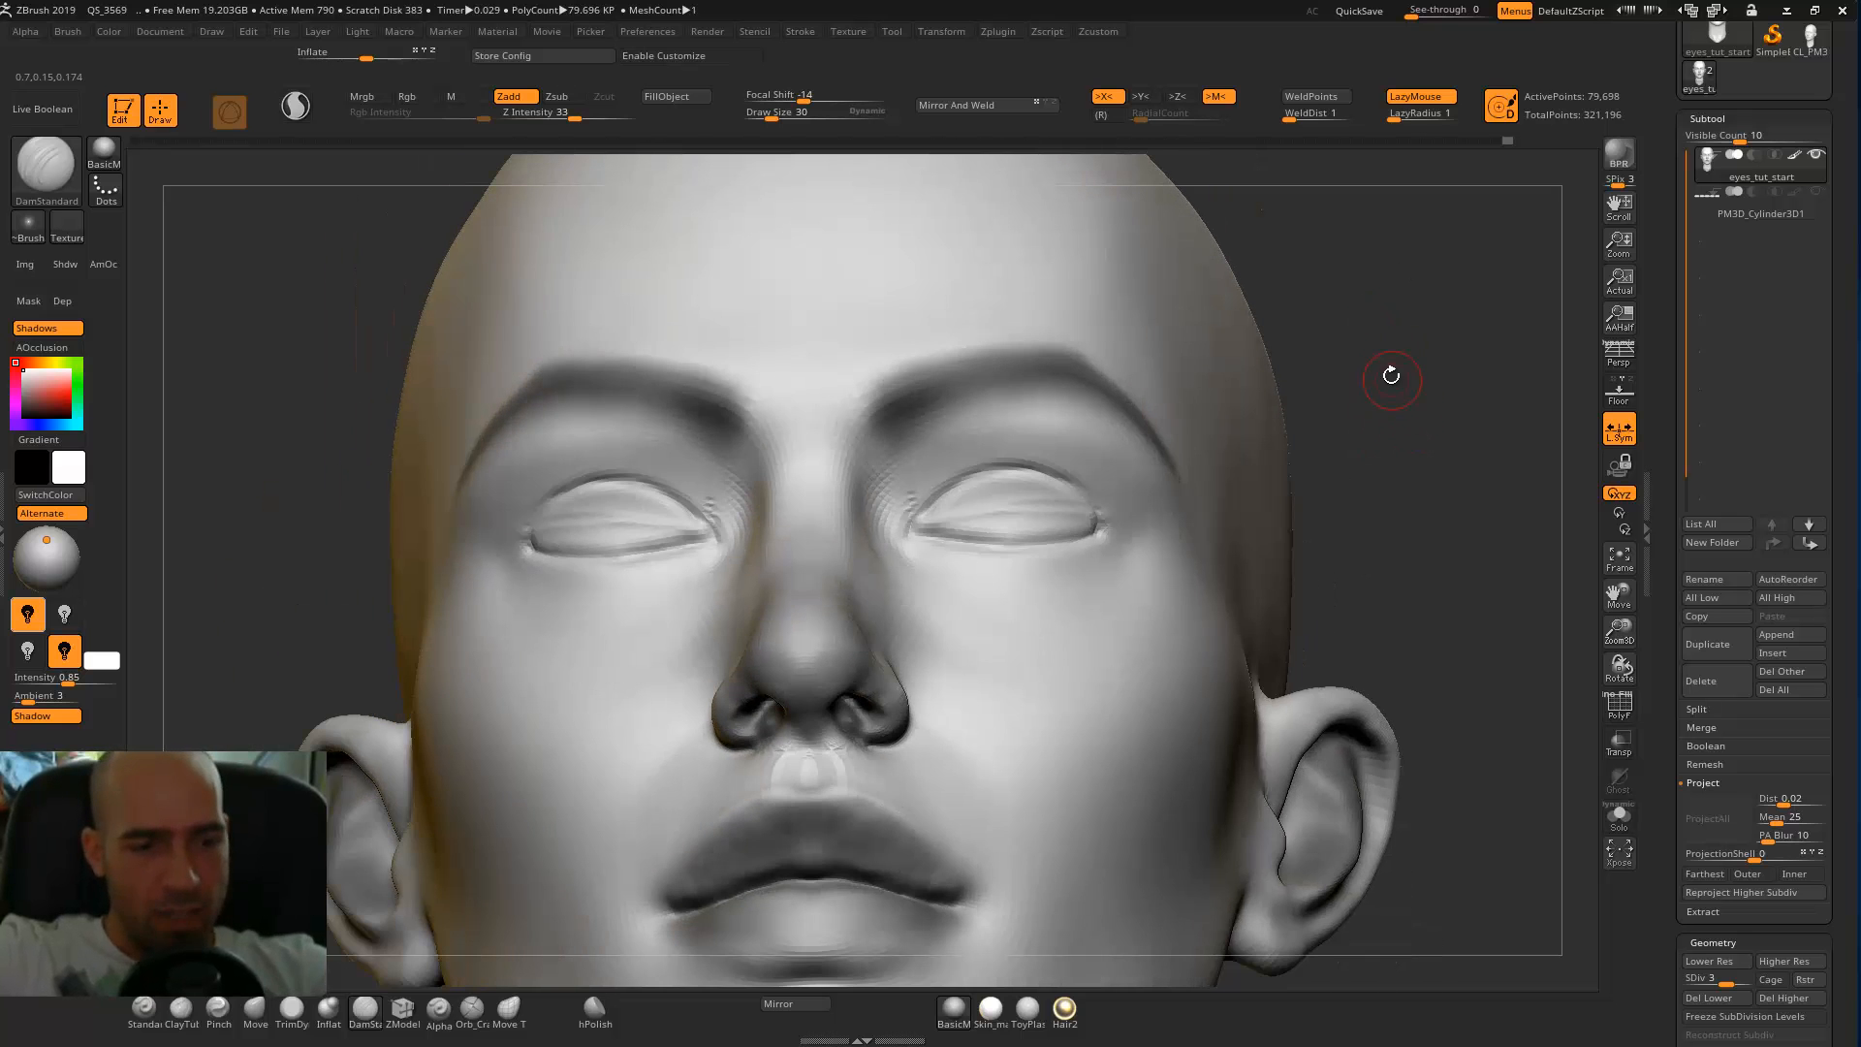
{"action": "key", "text": "b"}
{"action": "key", "text": "i"}
{"action": "key", "text": "n"}
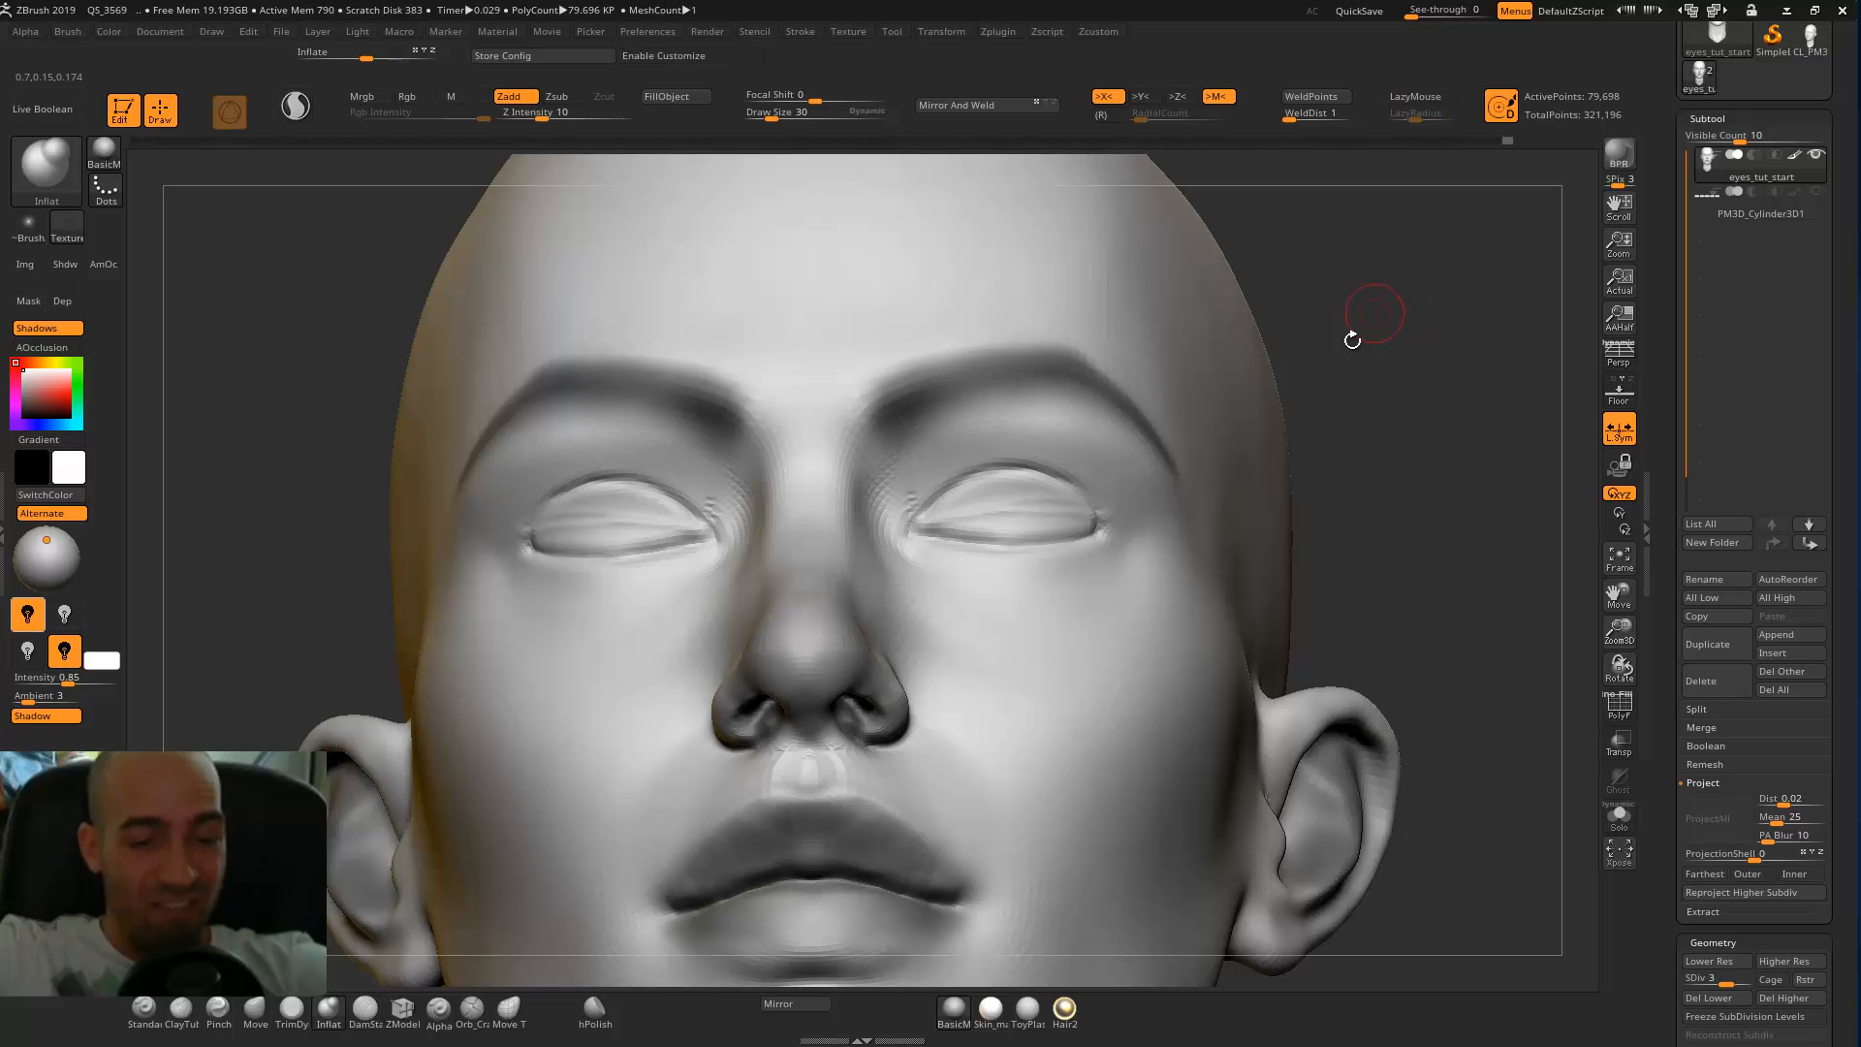
{"action": "left_click_drag", "start_coordinate": [1381, 436], "coordinate": [1389, 504]}
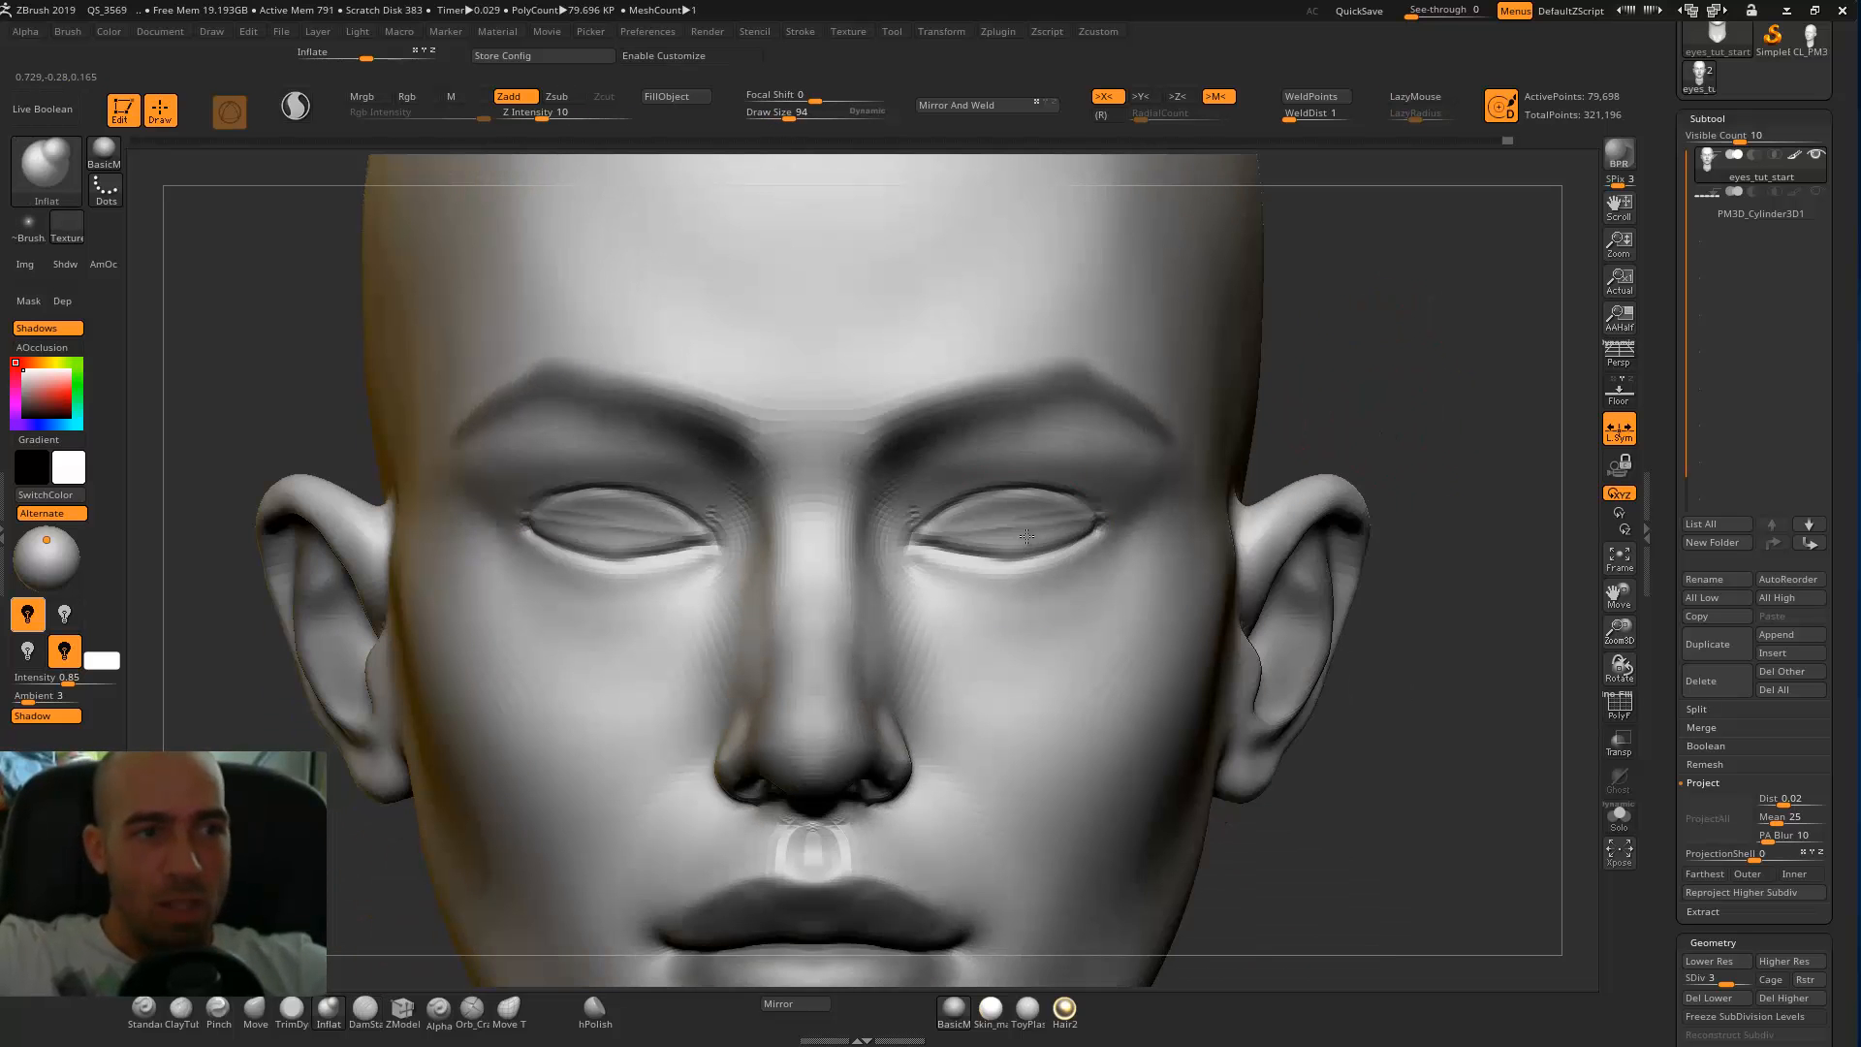
{"action": "right_click_drag", "start_coordinate": [1074, 522], "coordinate": [1022, 543], "text": "ctrl"}
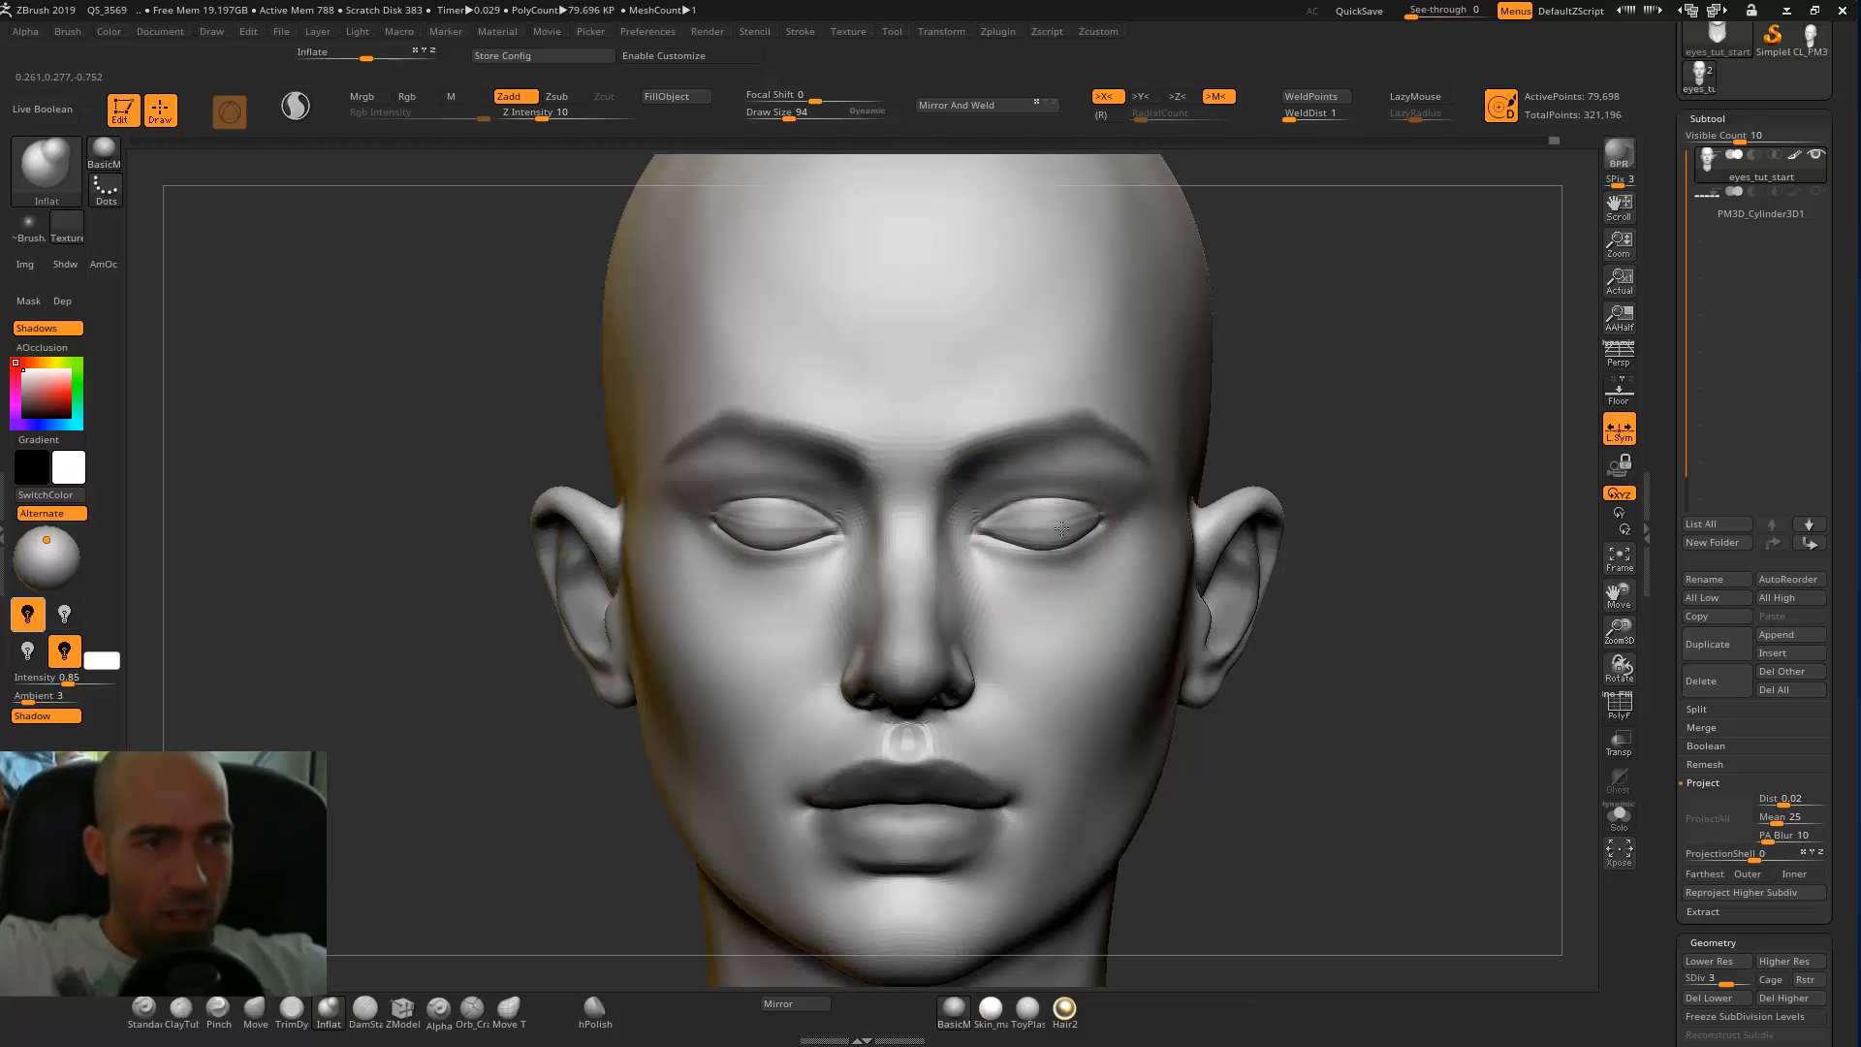
Smooth the inflated eye surfaces and round them further with Inflat, working from low, three-quarter and front views.
{"action": "key", "text": "shift"}
{"action": "left_click_drag", "start_coordinate": [1026, 528], "coordinate": [1074, 541], "text": "shift"}
{"action": "mouse_move", "coordinate": [1392, 445]}
{"action": "left_mouse_down"}
{"action": "mouse_move", "coordinate": [1396, 368]}
{"action": "mouse_move", "coordinate": [1323, 361]}
{"action": "left_mouse_up"}
{"action": "left_click_drag", "start_coordinate": [1017, 559], "coordinate": [1097, 551]}
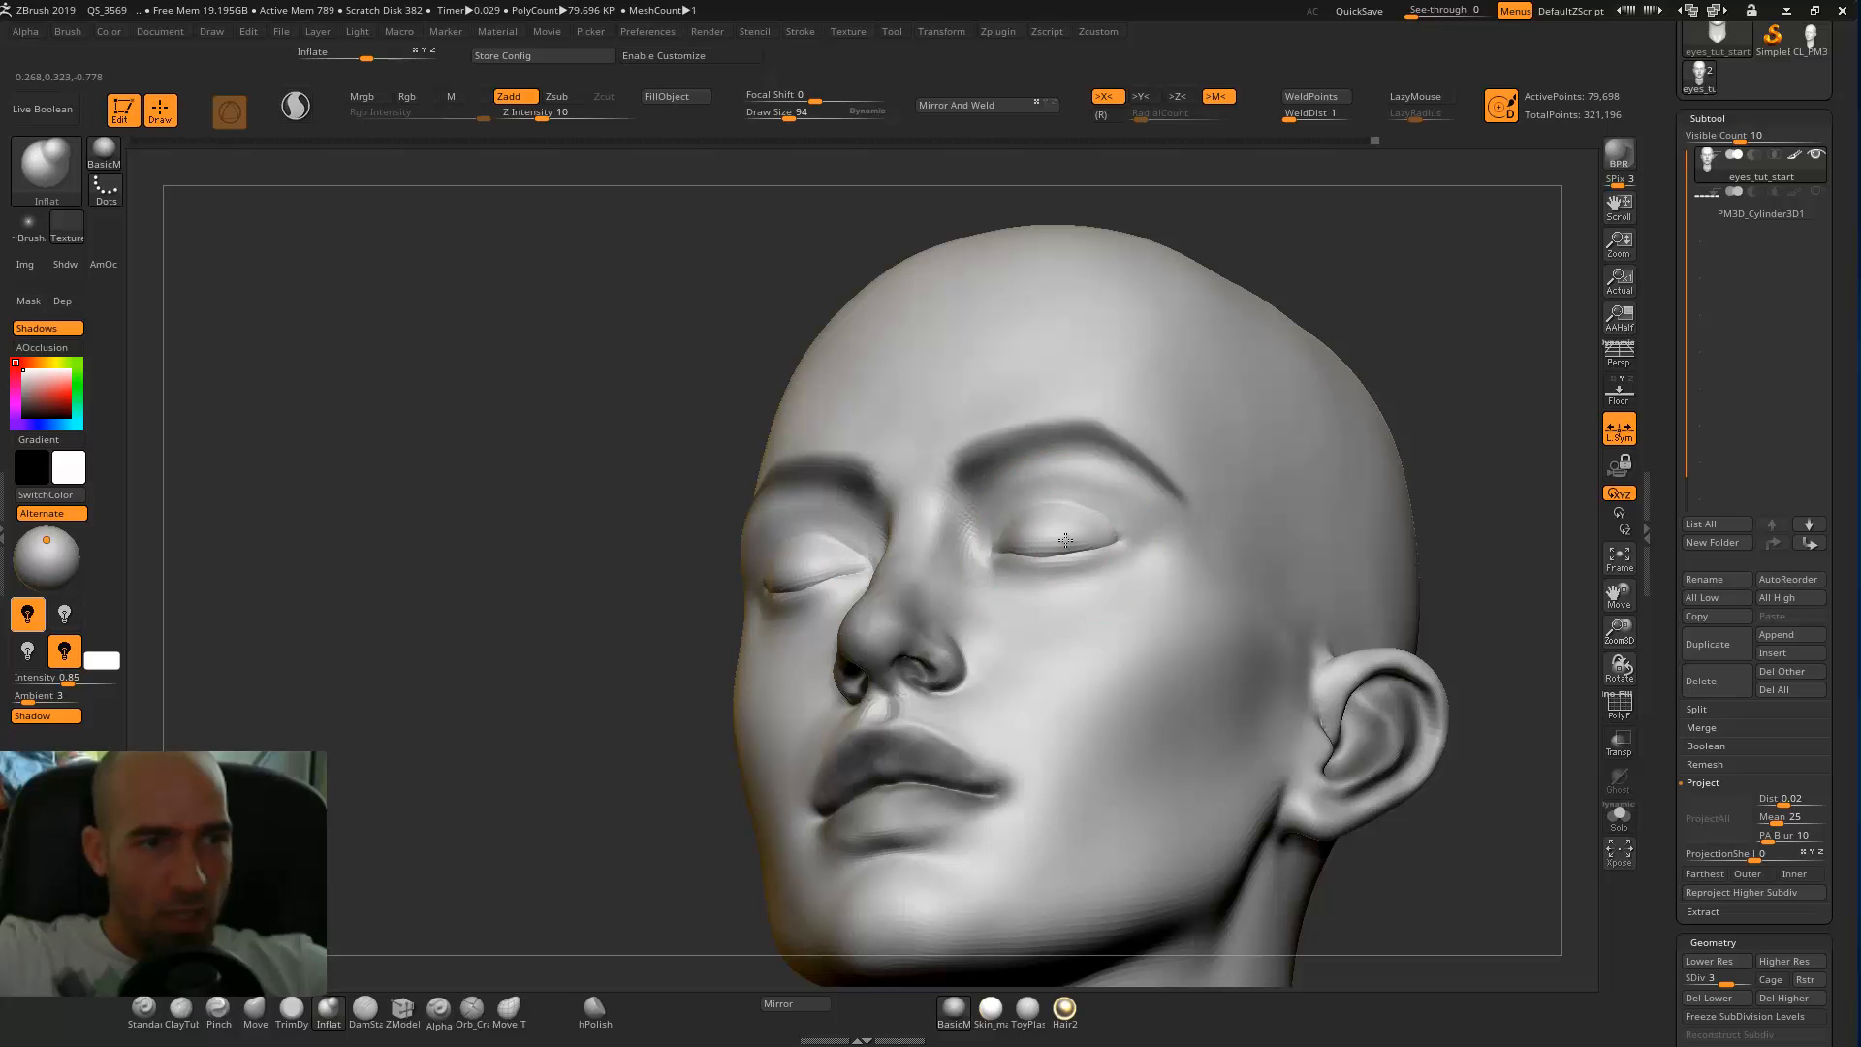
{"action": "mouse_move", "coordinate": [1424, 382]}
{"action": "left_mouse_down"}
{"action": "mouse_move", "coordinate": [1114, 507]}
{"action": "mouse_move", "coordinate": [1078, 555]}
{"action": "mouse_move", "coordinate": [1099, 544]}
{"action": "left_mouse_up"}
{"action": "mouse_move", "coordinate": [1276, 407]}
{"action": "left_mouse_down", "text": "alt"}
{"action": "mouse_move", "coordinate": [921, 491]}
{"action": "mouse_move", "coordinate": [768, 627]}
{"action": "mouse_move", "coordinate": [1103, 581]}
{"action": "mouse_move", "coordinate": [1000, 540]}
{"action": "left_mouse_up", "text": "alt"}
{"action": "mouse_move", "coordinate": [1329, 448]}
{"action": "left_mouse_down", "text": "alt"}
{"action": "mouse_move", "coordinate": [1312, 420]}
{"action": "mouse_move", "coordinate": [1192, 461]}
{"action": "left_mouse_up", "text": "alt"}
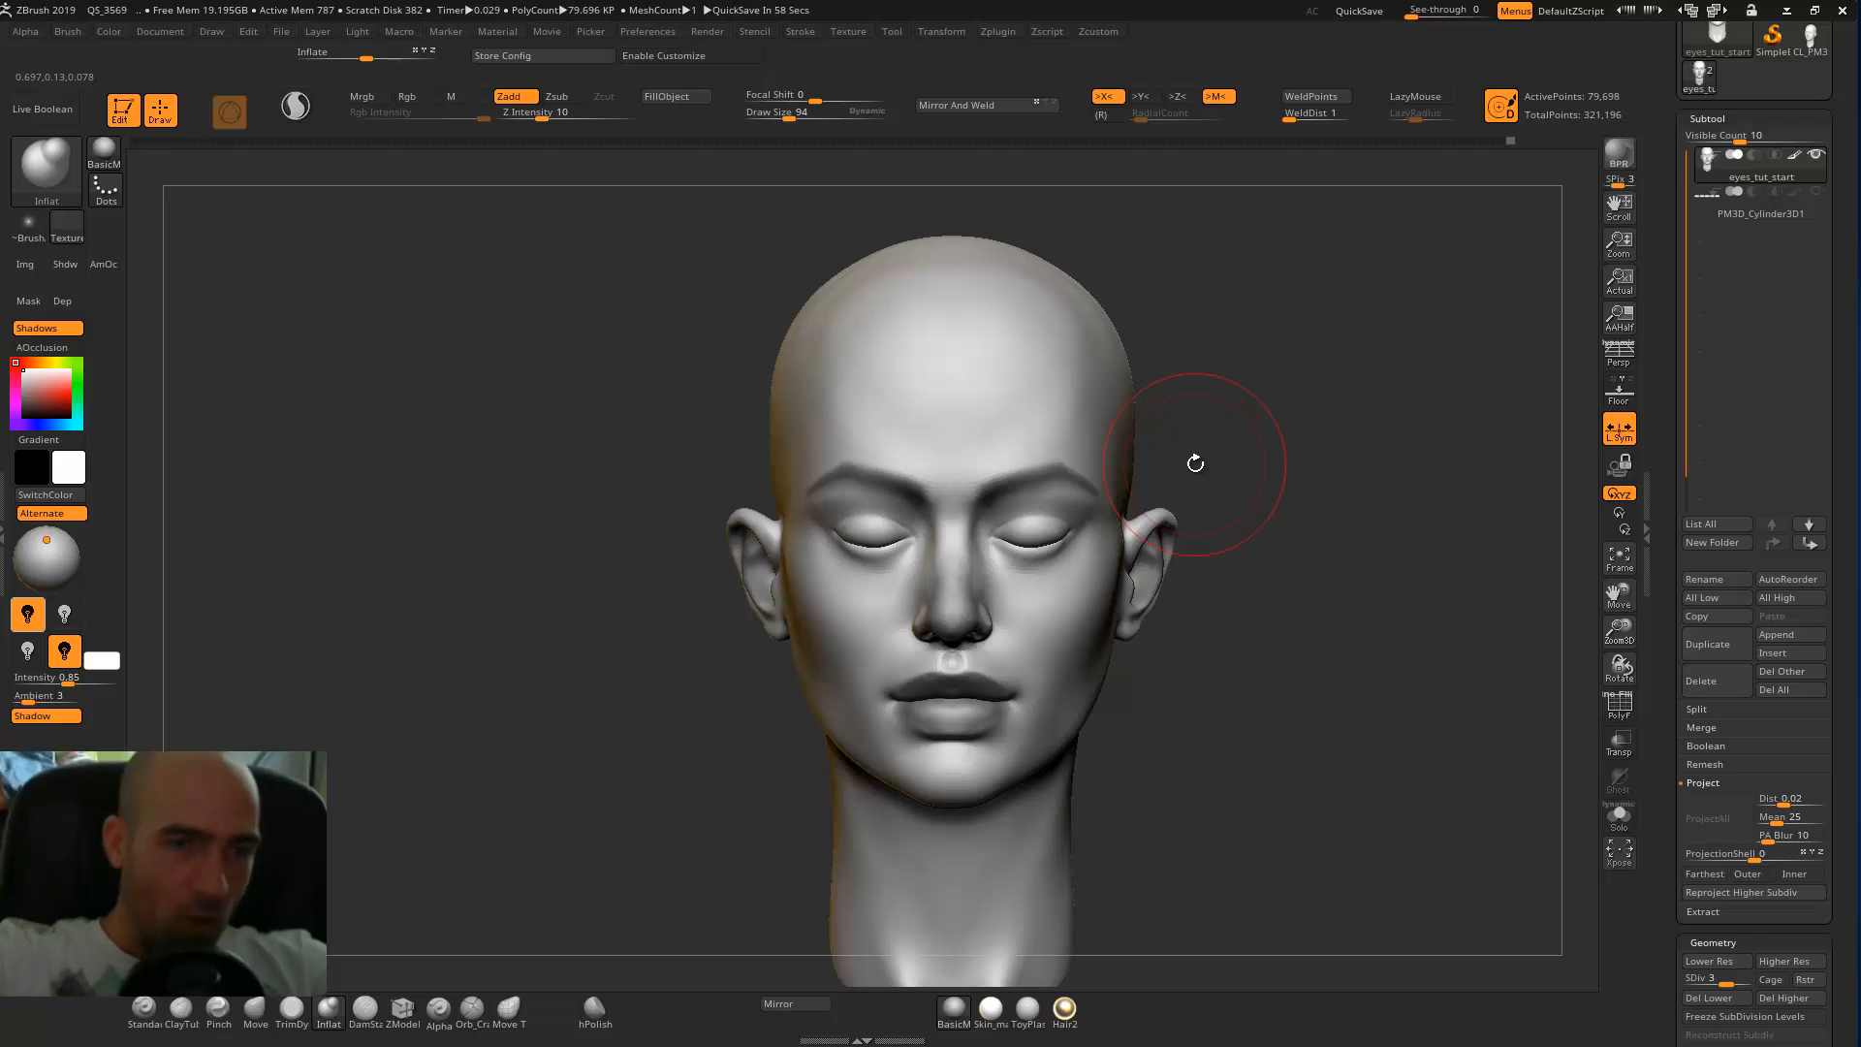
Append a Sphere3D subtool to the head and make it the active subtool.
{"action": "left_click", "coordinate": [1776, 633]}
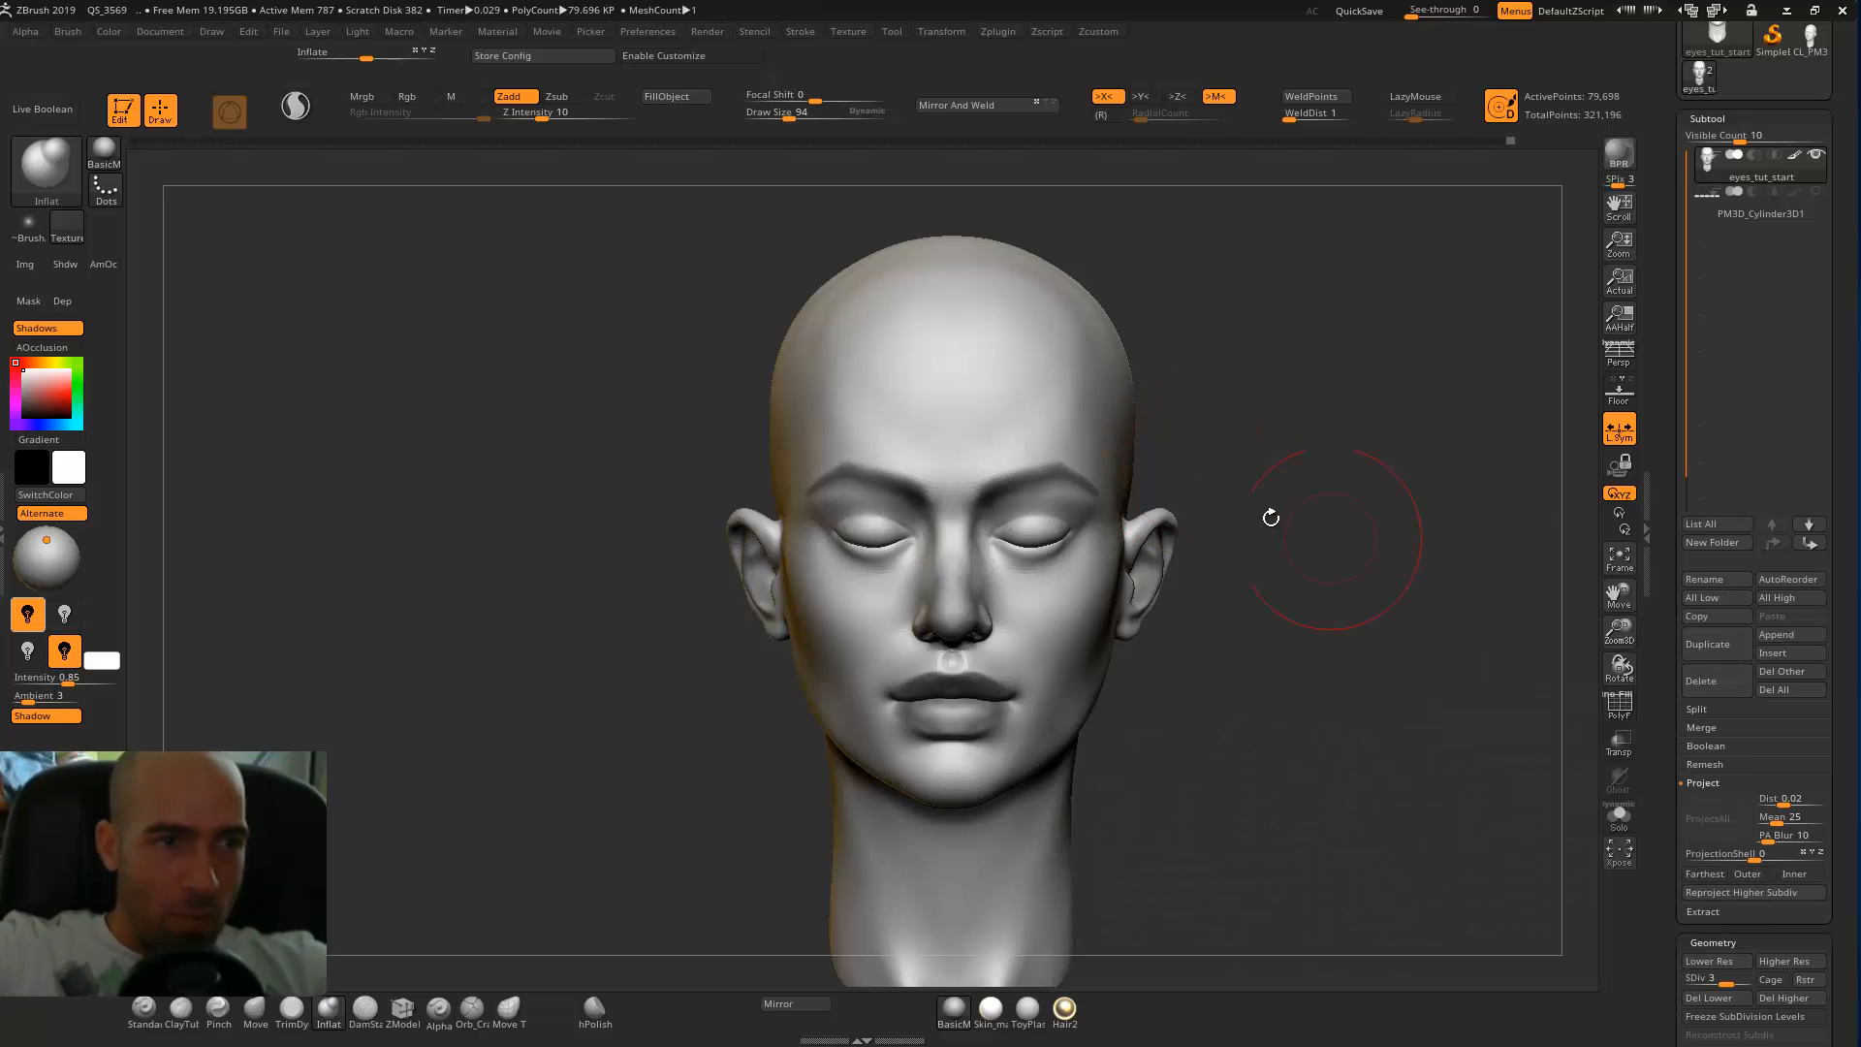
{"action": "left_click", "coordinate": [1773, 634]}
{"action": "left_click", "coordinate": [1109, 738]}
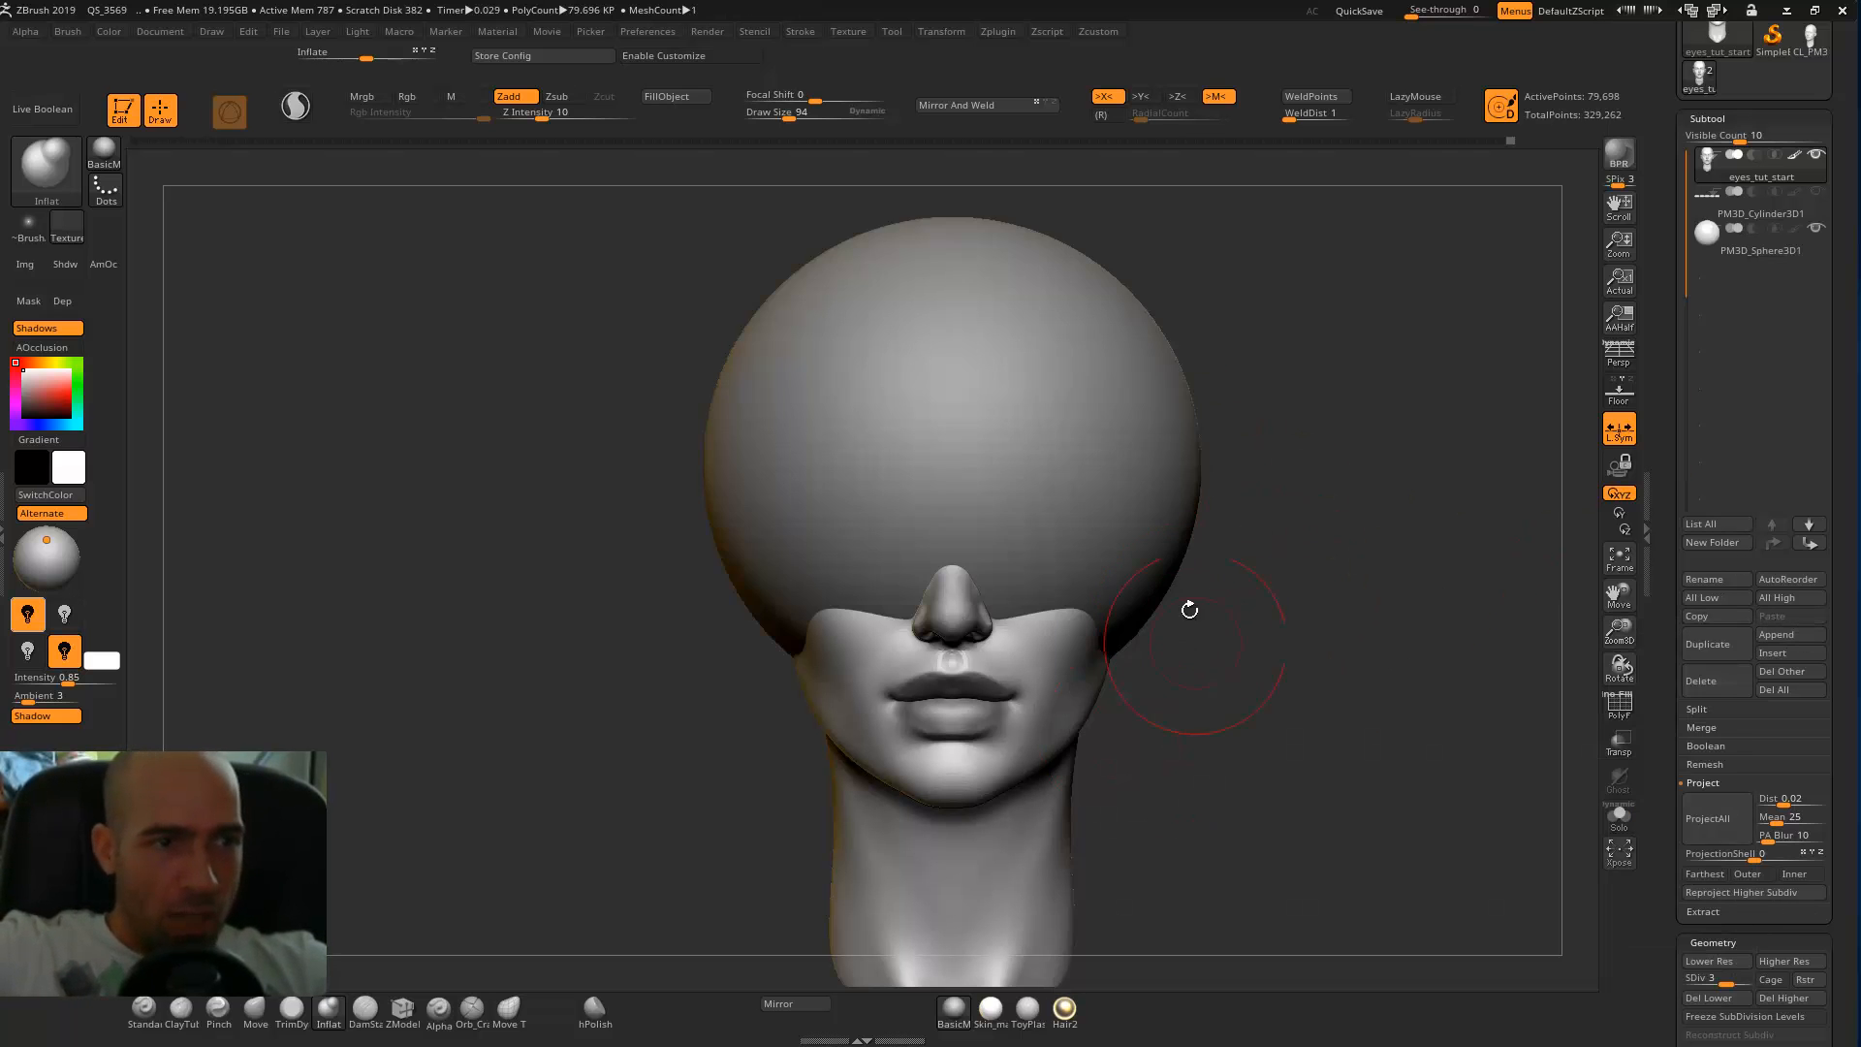
{"action": "left_click", "coordinate": [1086, 447], "text": "alt"}
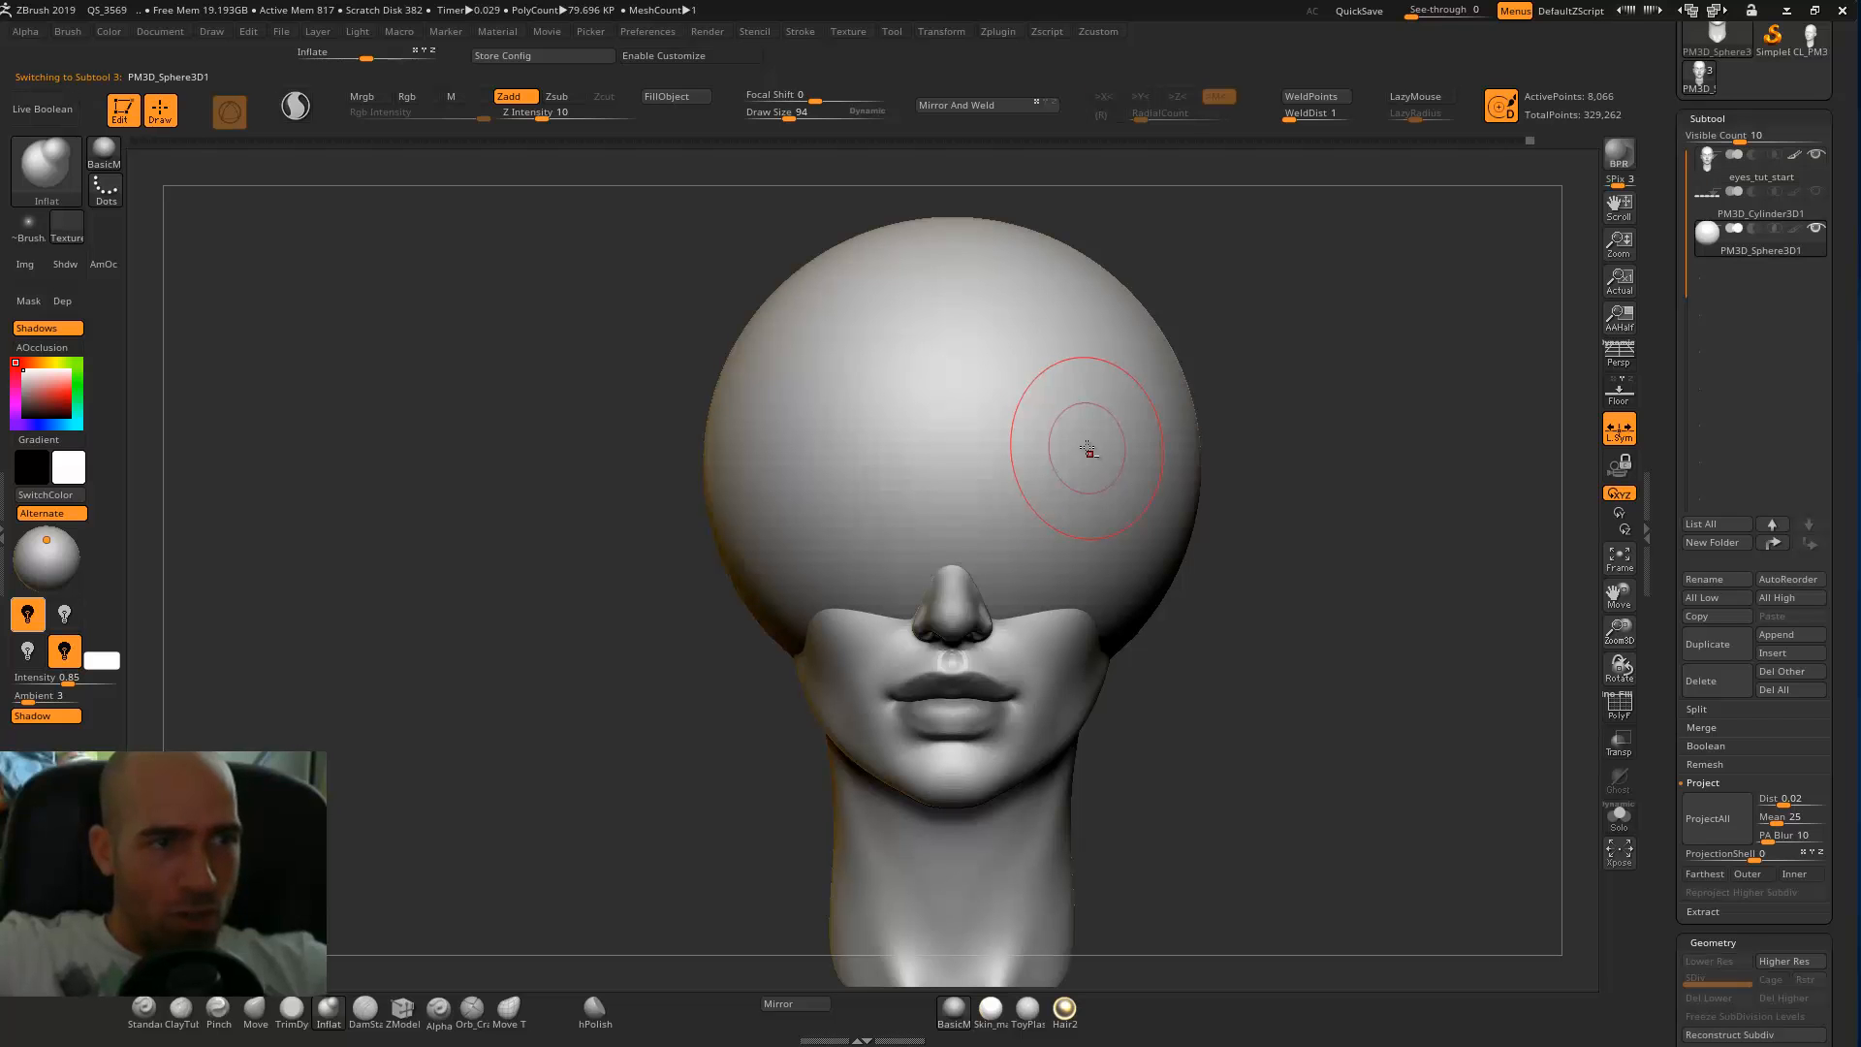
Scale the new sphere down to roughly half its size and move it beside the head.
{"action": "key", "text": "w"}
{"action": "left_click_drag", "start_coordinate": [960, 455], "coordinate": [910, 573]}
{"action": "left_click_drag", "start_coordinate": [1015, 393], "coordinate": [1325, 414]}
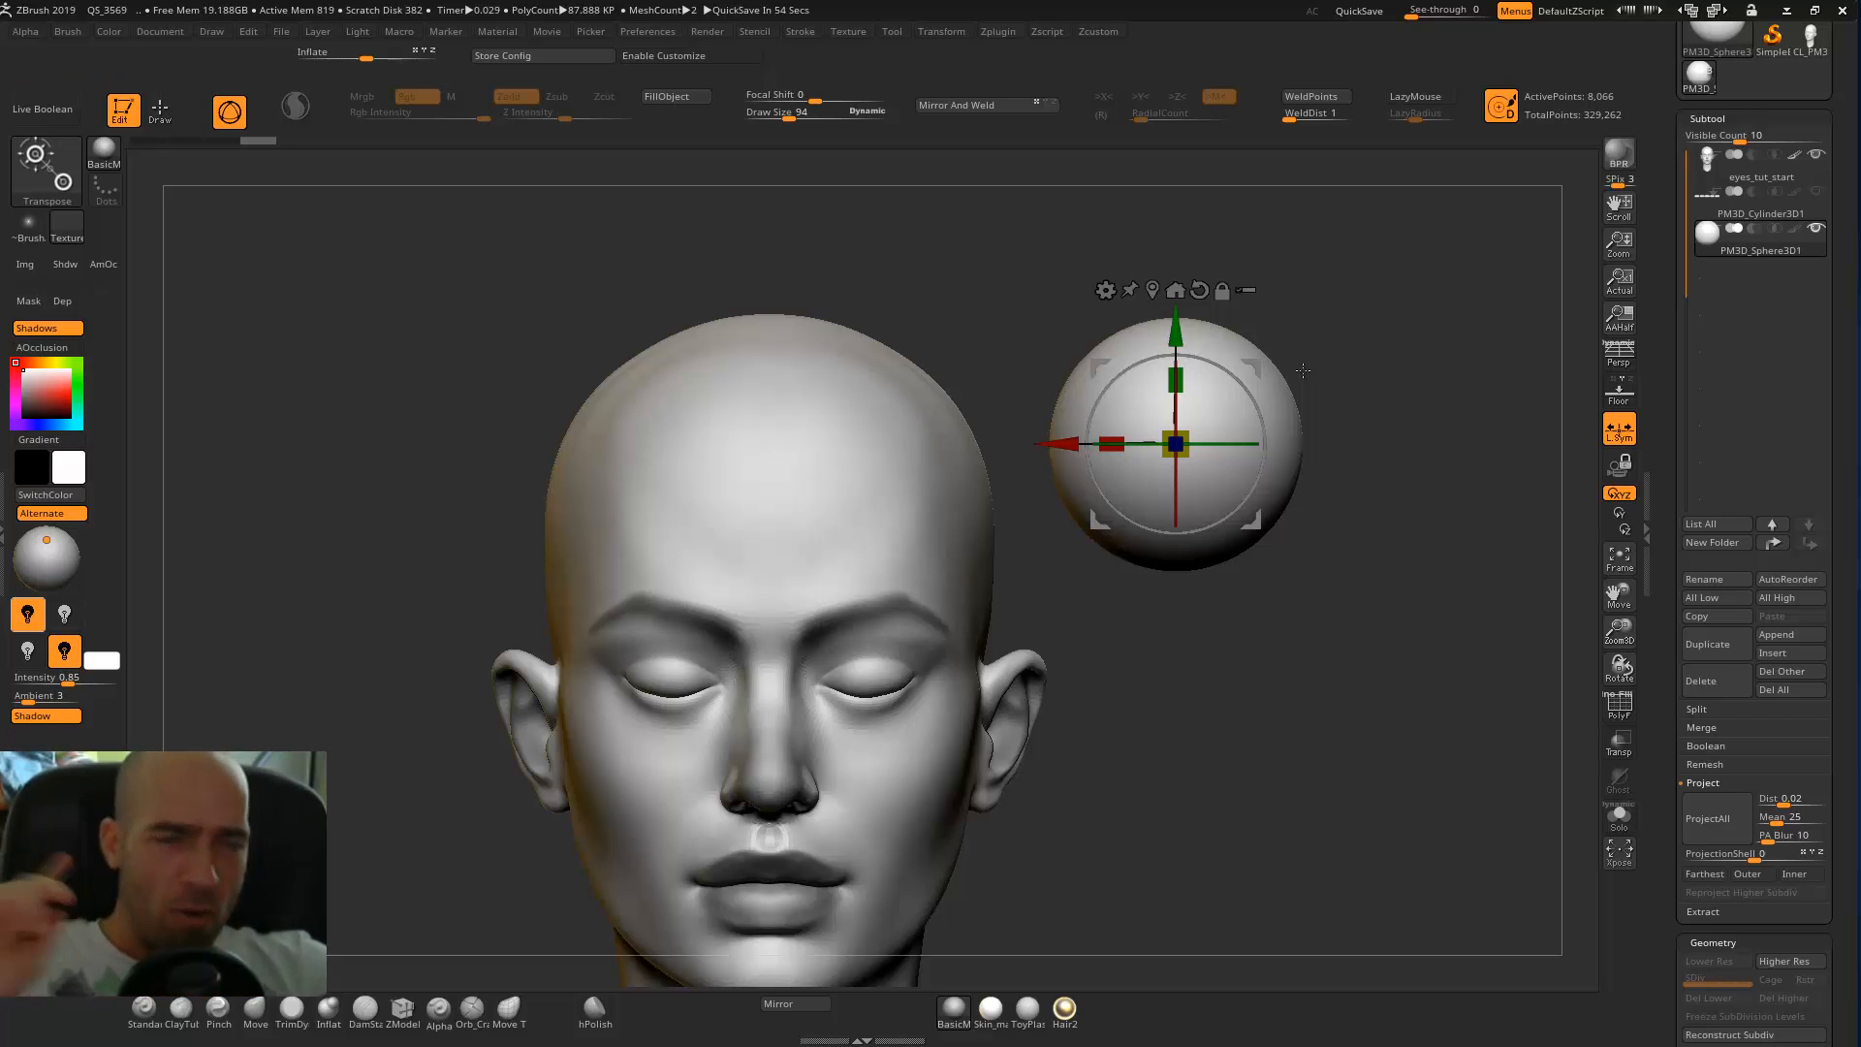
Shrink the sphere to eyeball size and position it over the closed eye in the socket.
{"action": "left_click_drag", "start_coordinate": [1183, 425], "coordinate": [1157, 506]}
{"action": "left_click_drag", "start_coordinate": [1325, 394], "coordinate": [914, 505], "text": "alt"}
{"action": "left_click_drag", "start_coordinate": [1147, 470], "coordinate": [988, 480], "text": "shift"}
{"action": "left_click_drag", "start_coordinate": [701, 575], "coordinate": [465, 576]}
{"action": "left_click_drag", "start_coordinate": [1370, 411], "coordinate": [1009, 486], "text": "shift"}
{"action": "left_click_drag", "start_coordinate": [773, 473], "coordinate": [864, 457], "text": "alt"}
{"action": "left_click_drag", "start_coordinate": [712, 435], "coordinate": [787, 457]}
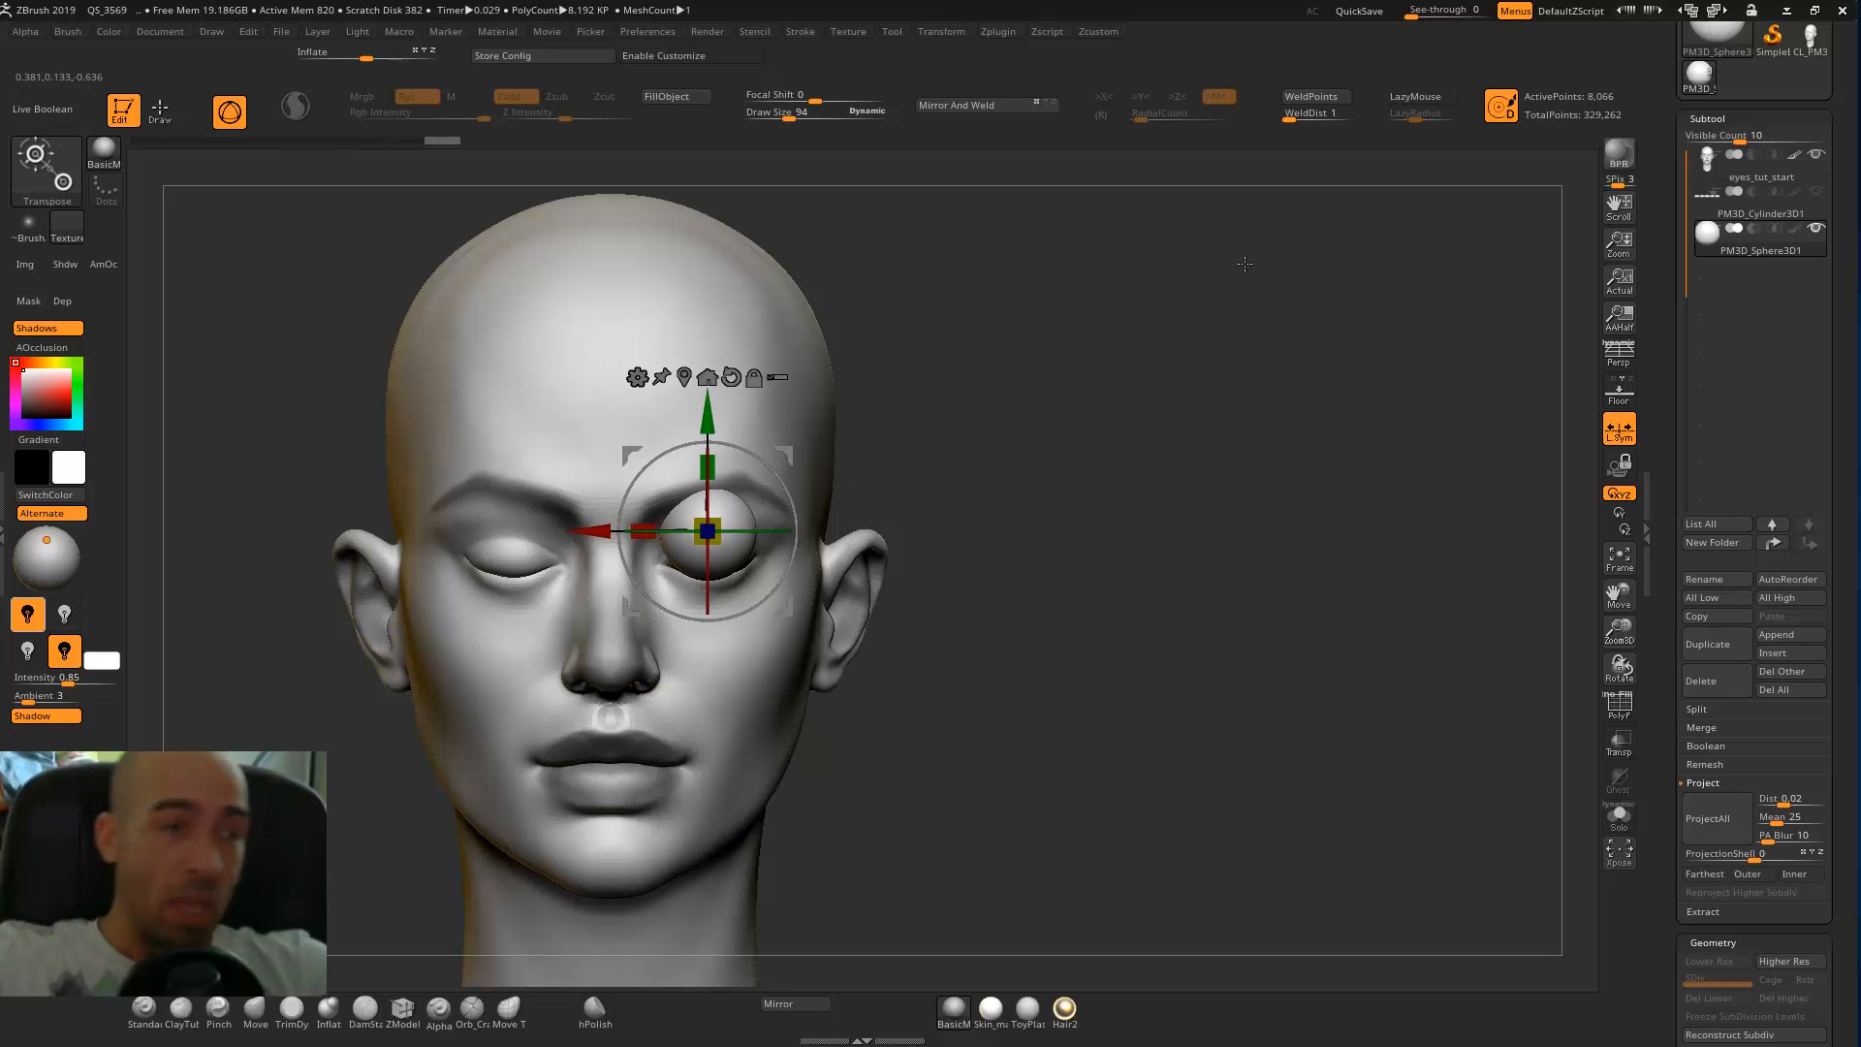
Move the eyeball-sized sphere out of the socket into the empty space beside the head.
{"action": "left_click_drag", "start_coordinate": [787, 454], "coordinate": [1123, 494]}
{"action": "key", "text": "q"}
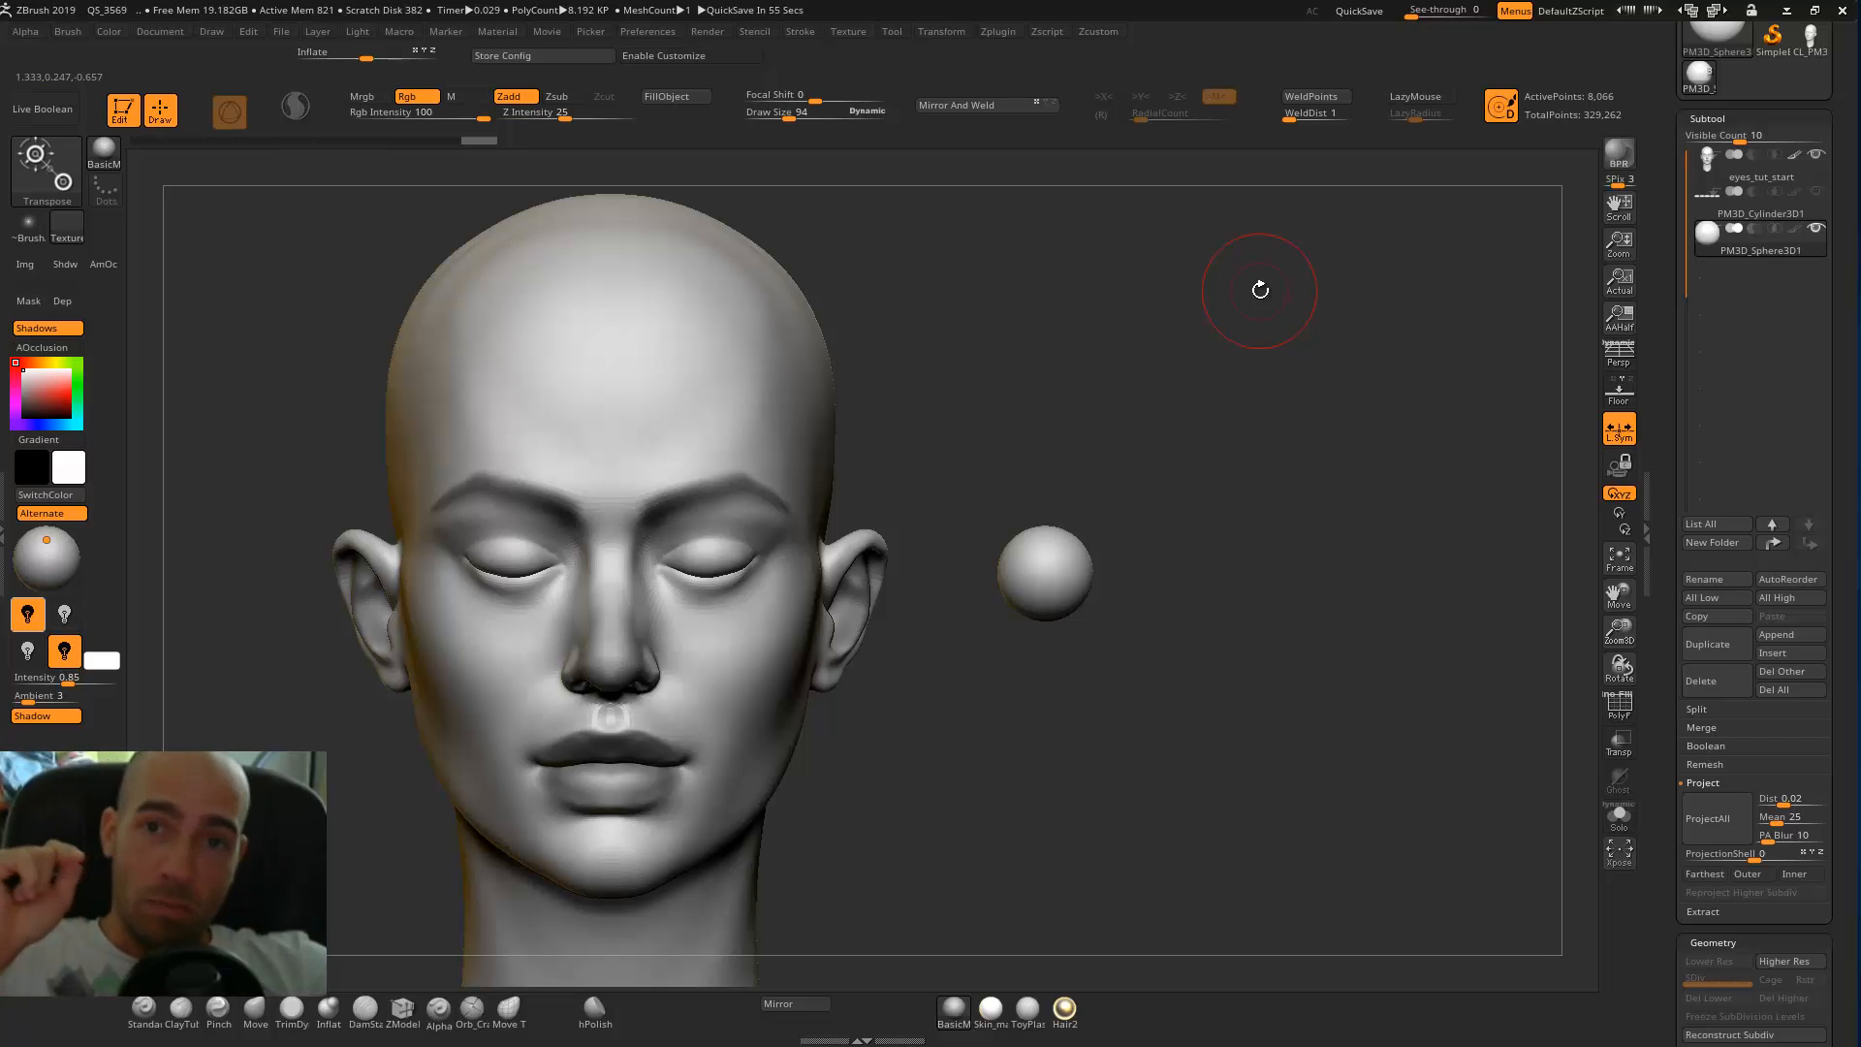
{"action": "left_click_drag", "start_coordinate": [1197, 481], "coordinate": [1345, 517], "text": "alt"}
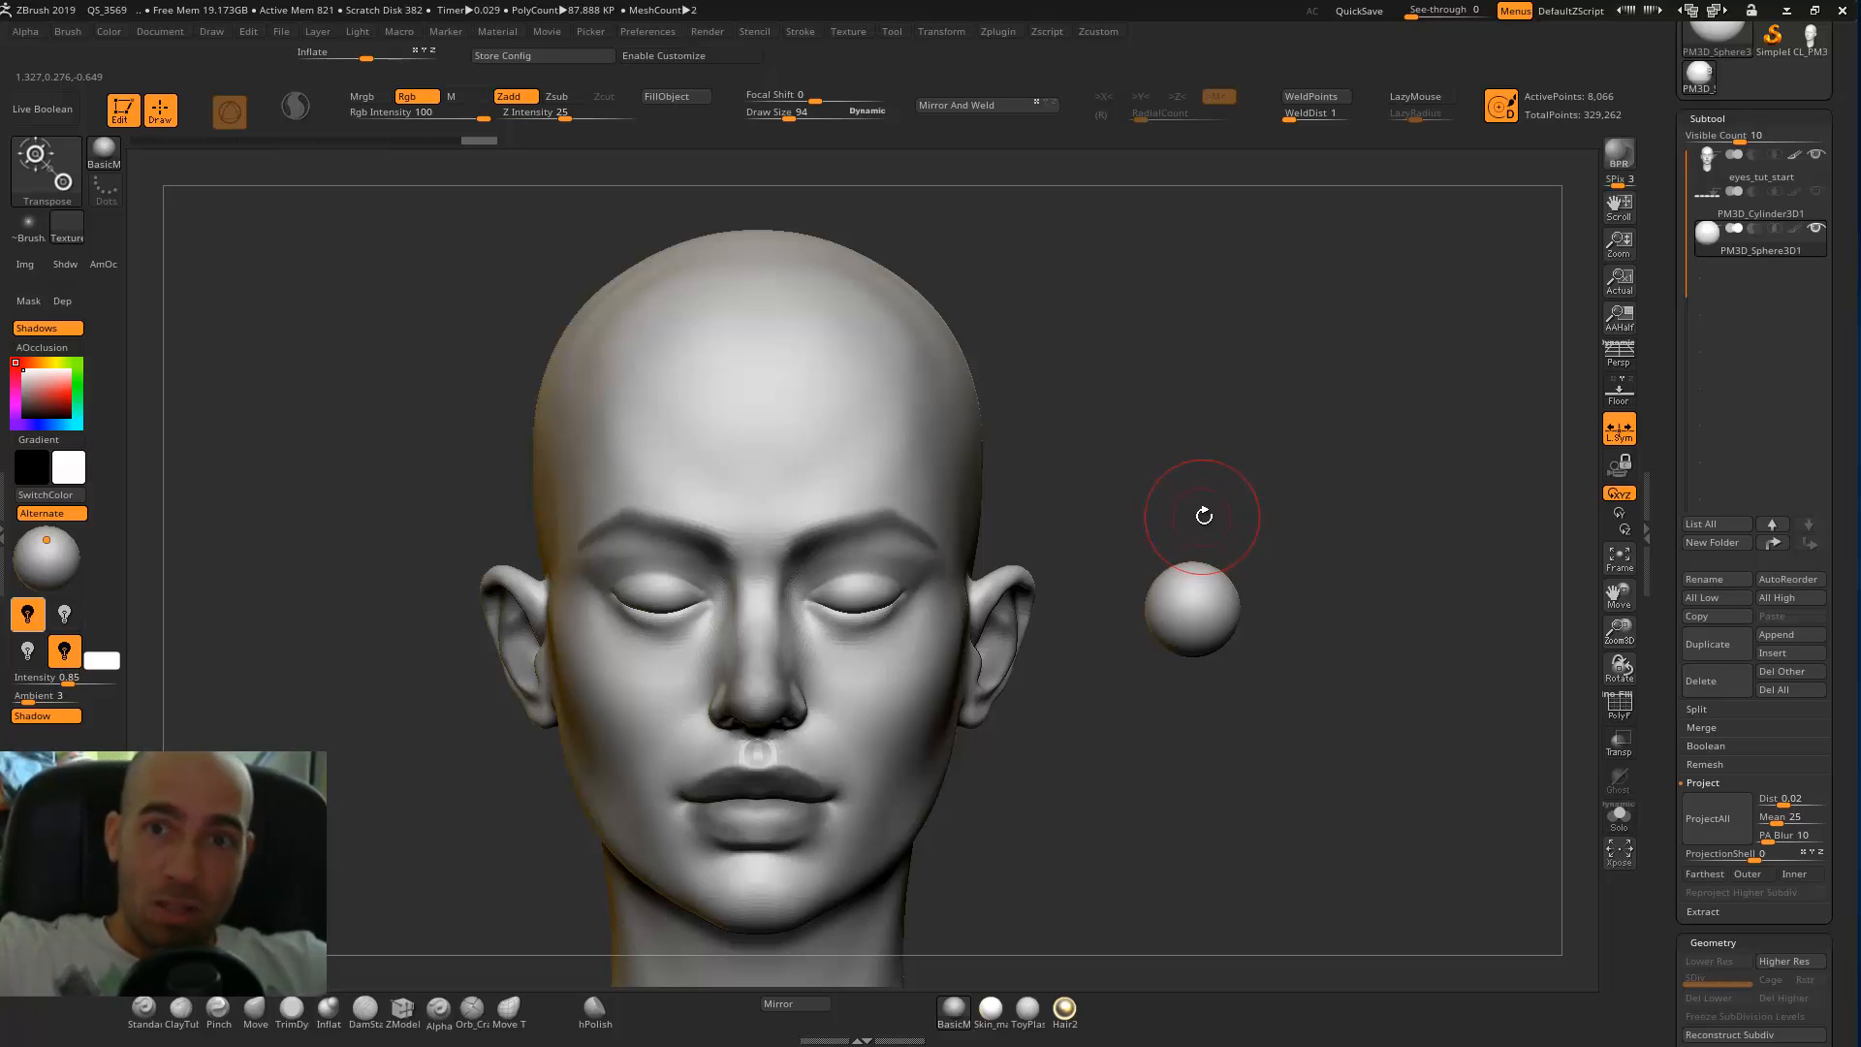
Duplicate the sphere sideways so the copy touches the original edge to edge, and clear the mask.
{"action": "key", "text": "w"}
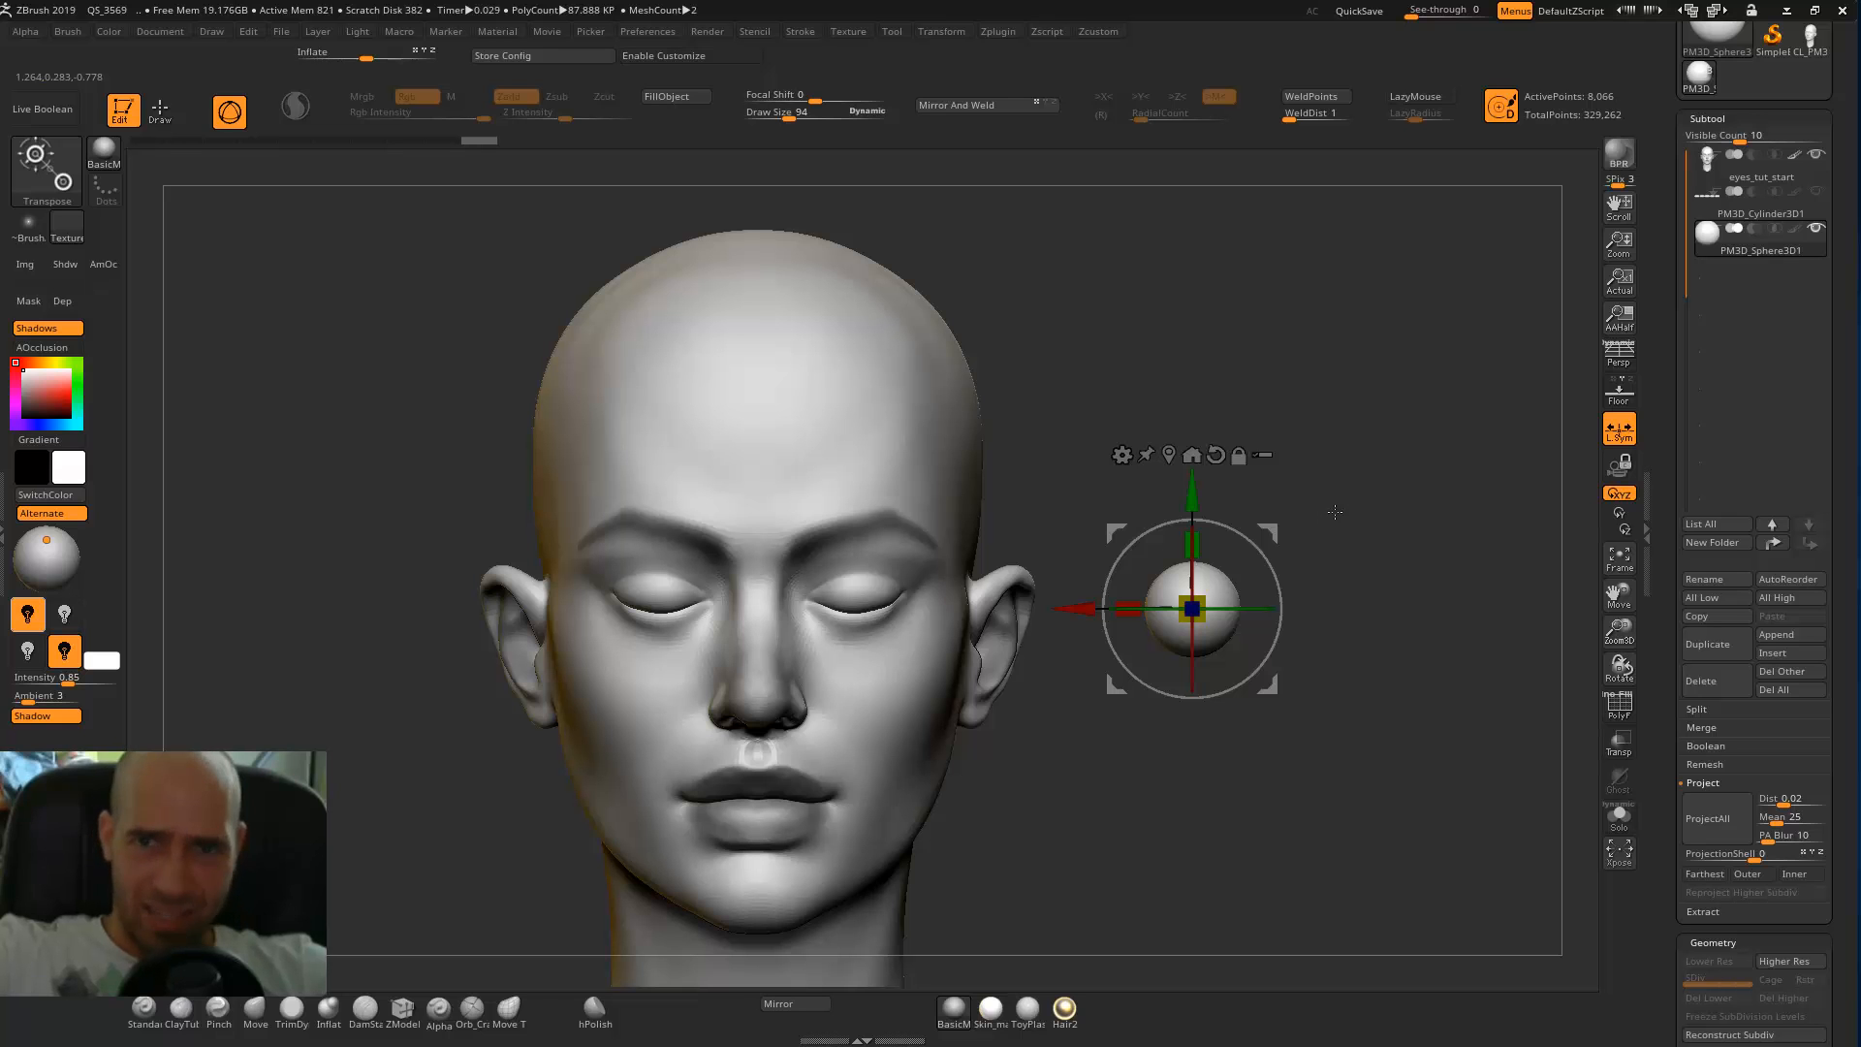
{"action": "left_click_drag", "start_coordinate": [1267, 533], "coordinate": [1246, 494]}
{"action": "left_click_drag", "start_coordinate": [1069, 567], "coordinate": [1160, 569], "text": "ctrl"}
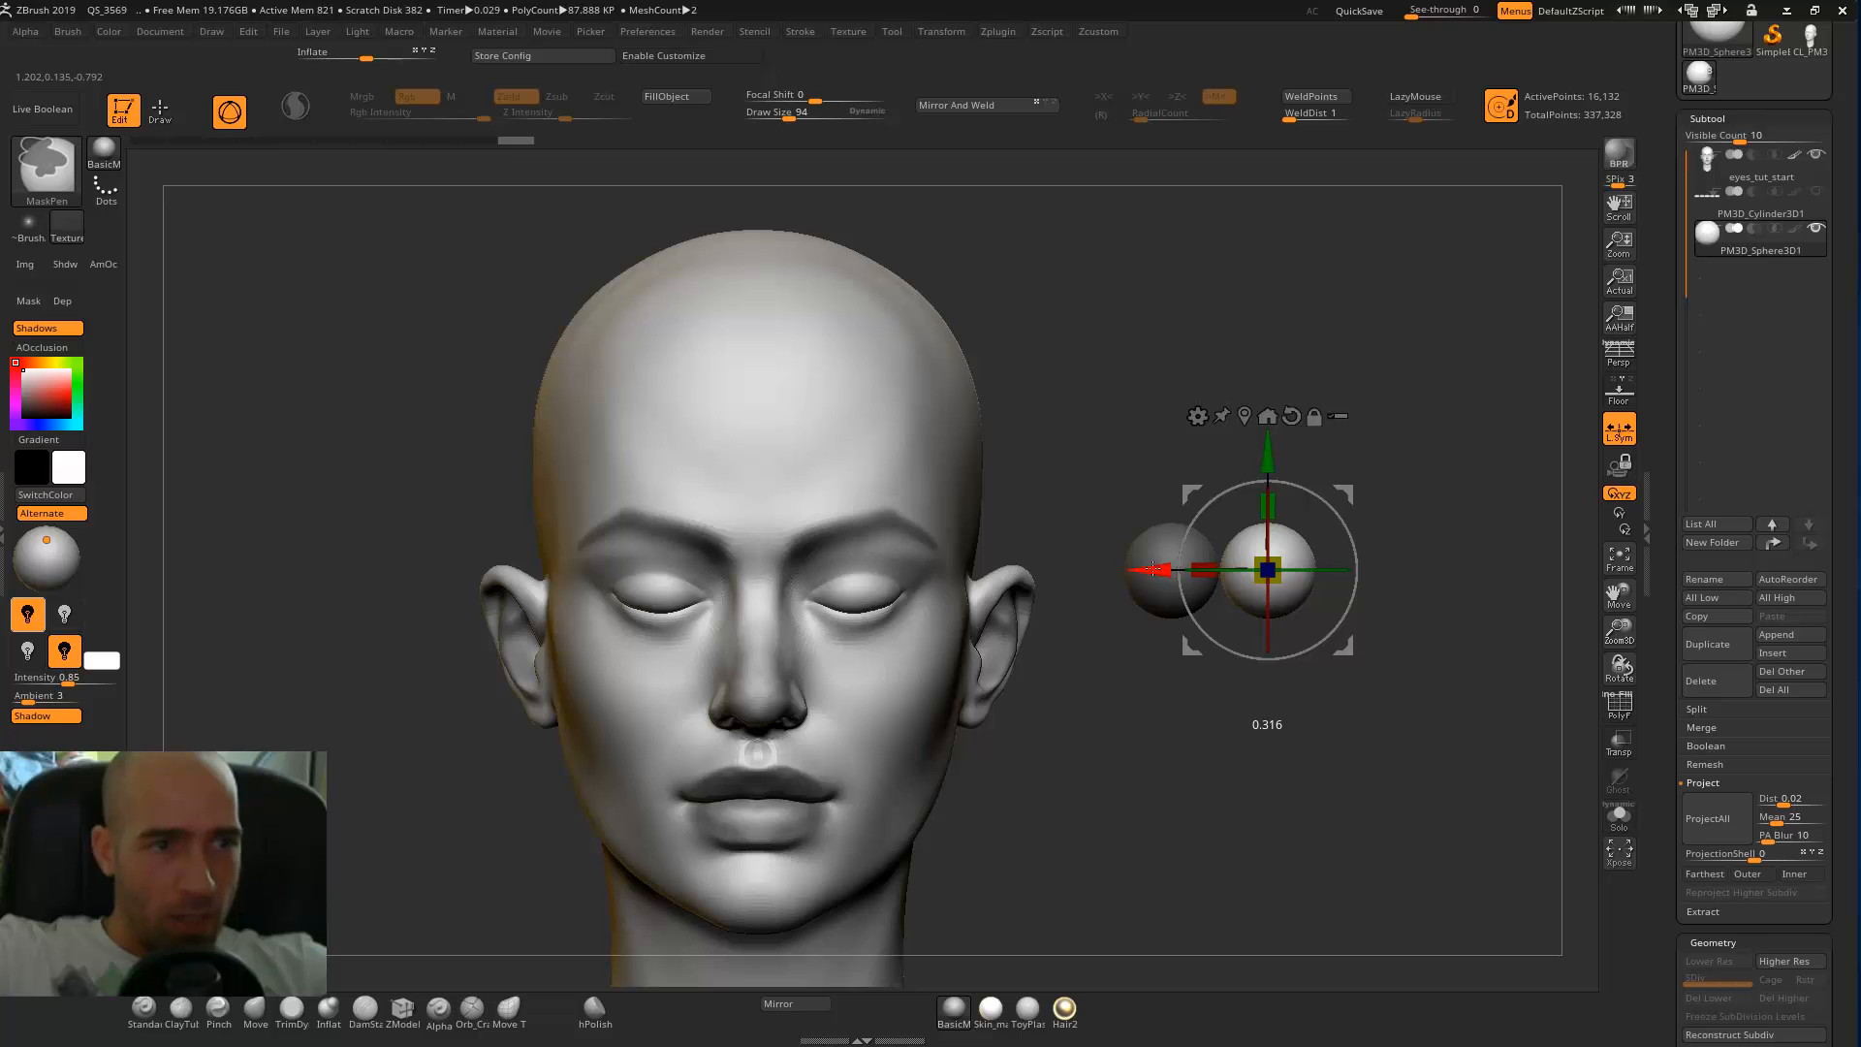
{"action": "key", "text": "f"}
{"action": "left_click_drag", "start_coordinate": [1005, 545], "coordinate": [996, 543]}
{"action": "right_click_drag", "start_coordinate": [1240, 722], "coordinate": [1252, 620], "text": "ctrl"}
{"action": "left_click_drag", "start_coordinate": [1289, 581], "coordinate": [1331, 624], "text": "ctrl"}
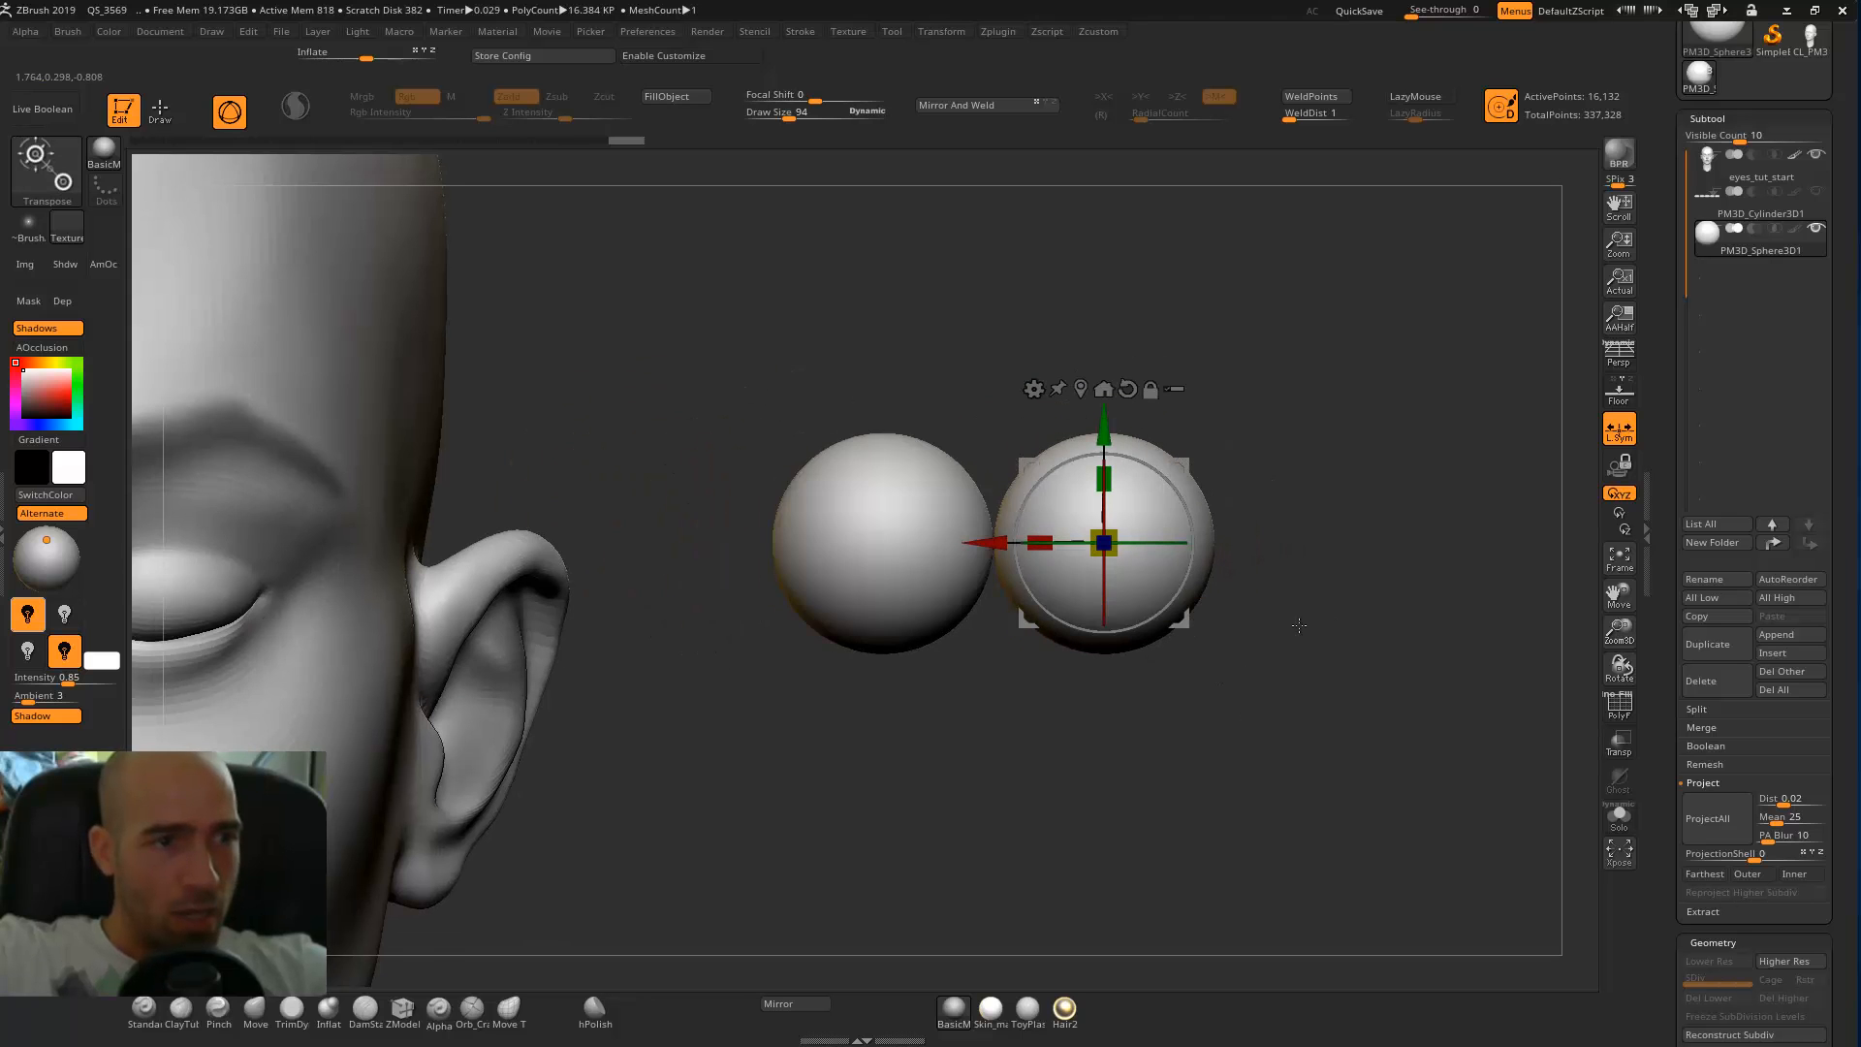
Duplicate the sphere pair twice along the same axis to form a row of six touching spheres.
{"action": "right_click_drag", "start_coordinate": [1331, 624], "coordinate": [1185, 664], "text": "alt"}
{"action": "left_click_drag", "start_coordinate": [846, 589], "coordinate": [1289, 594], "text": "ctrl"}
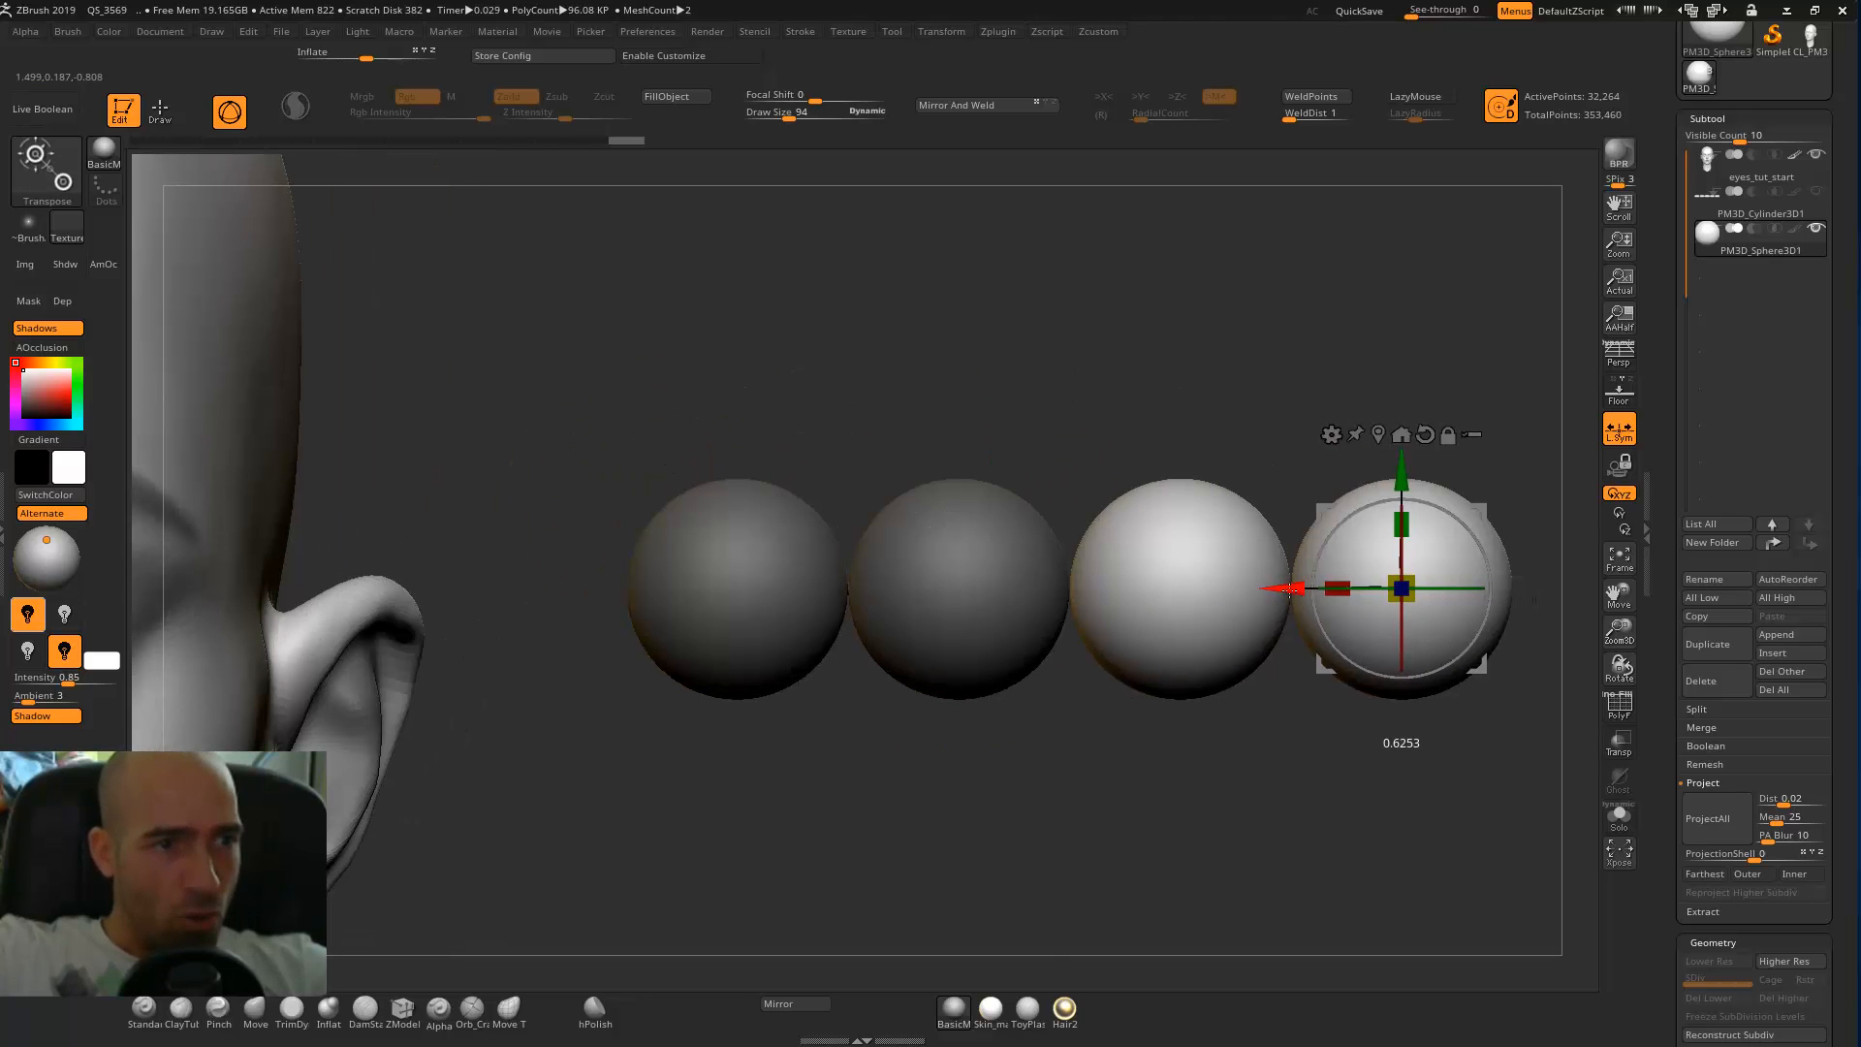
{"action": "right_click_drag", "start_coordinate": [1366, 576], "coordinate": [995, 550], "text": "alt"}
{"action": "left_click_drag", "start_coordinate": [919, 567], "coordinate": [1365, 563], "text": "ctrl"}
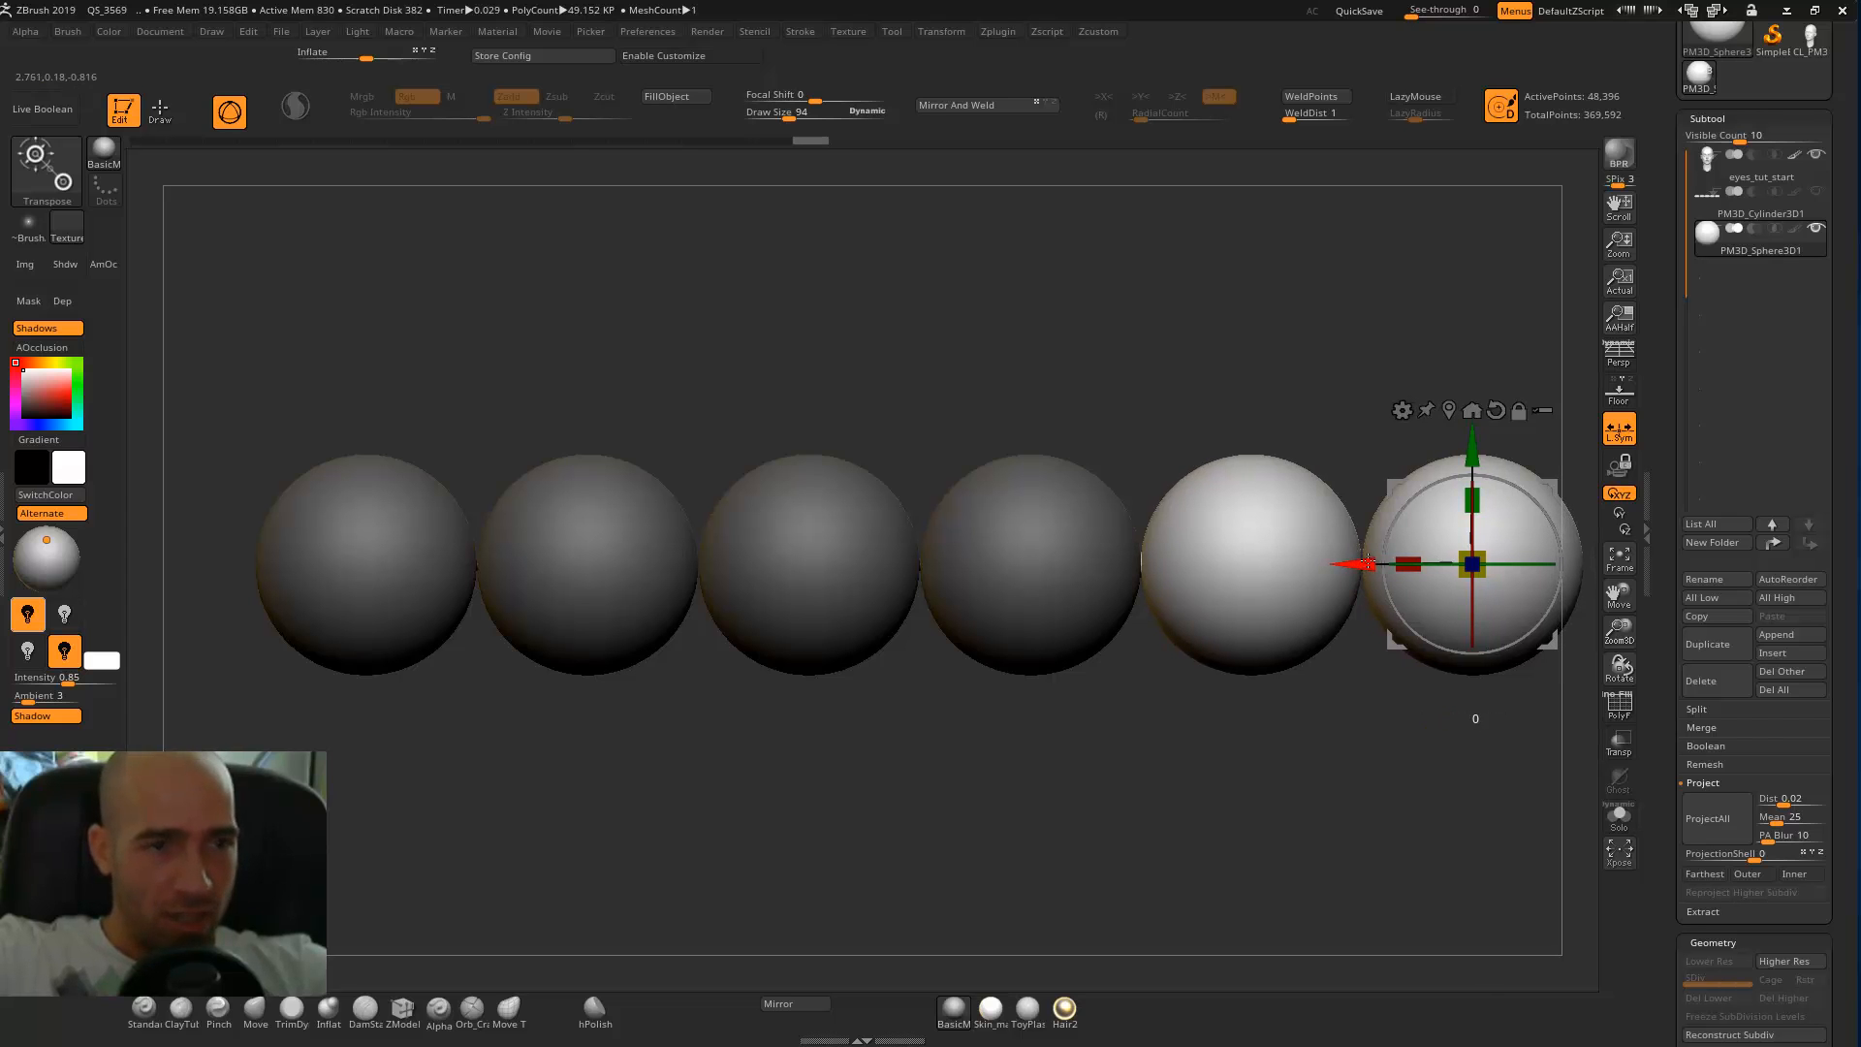
{"action": "key", "text": "q"}
{"action": "key", "text": "f"}
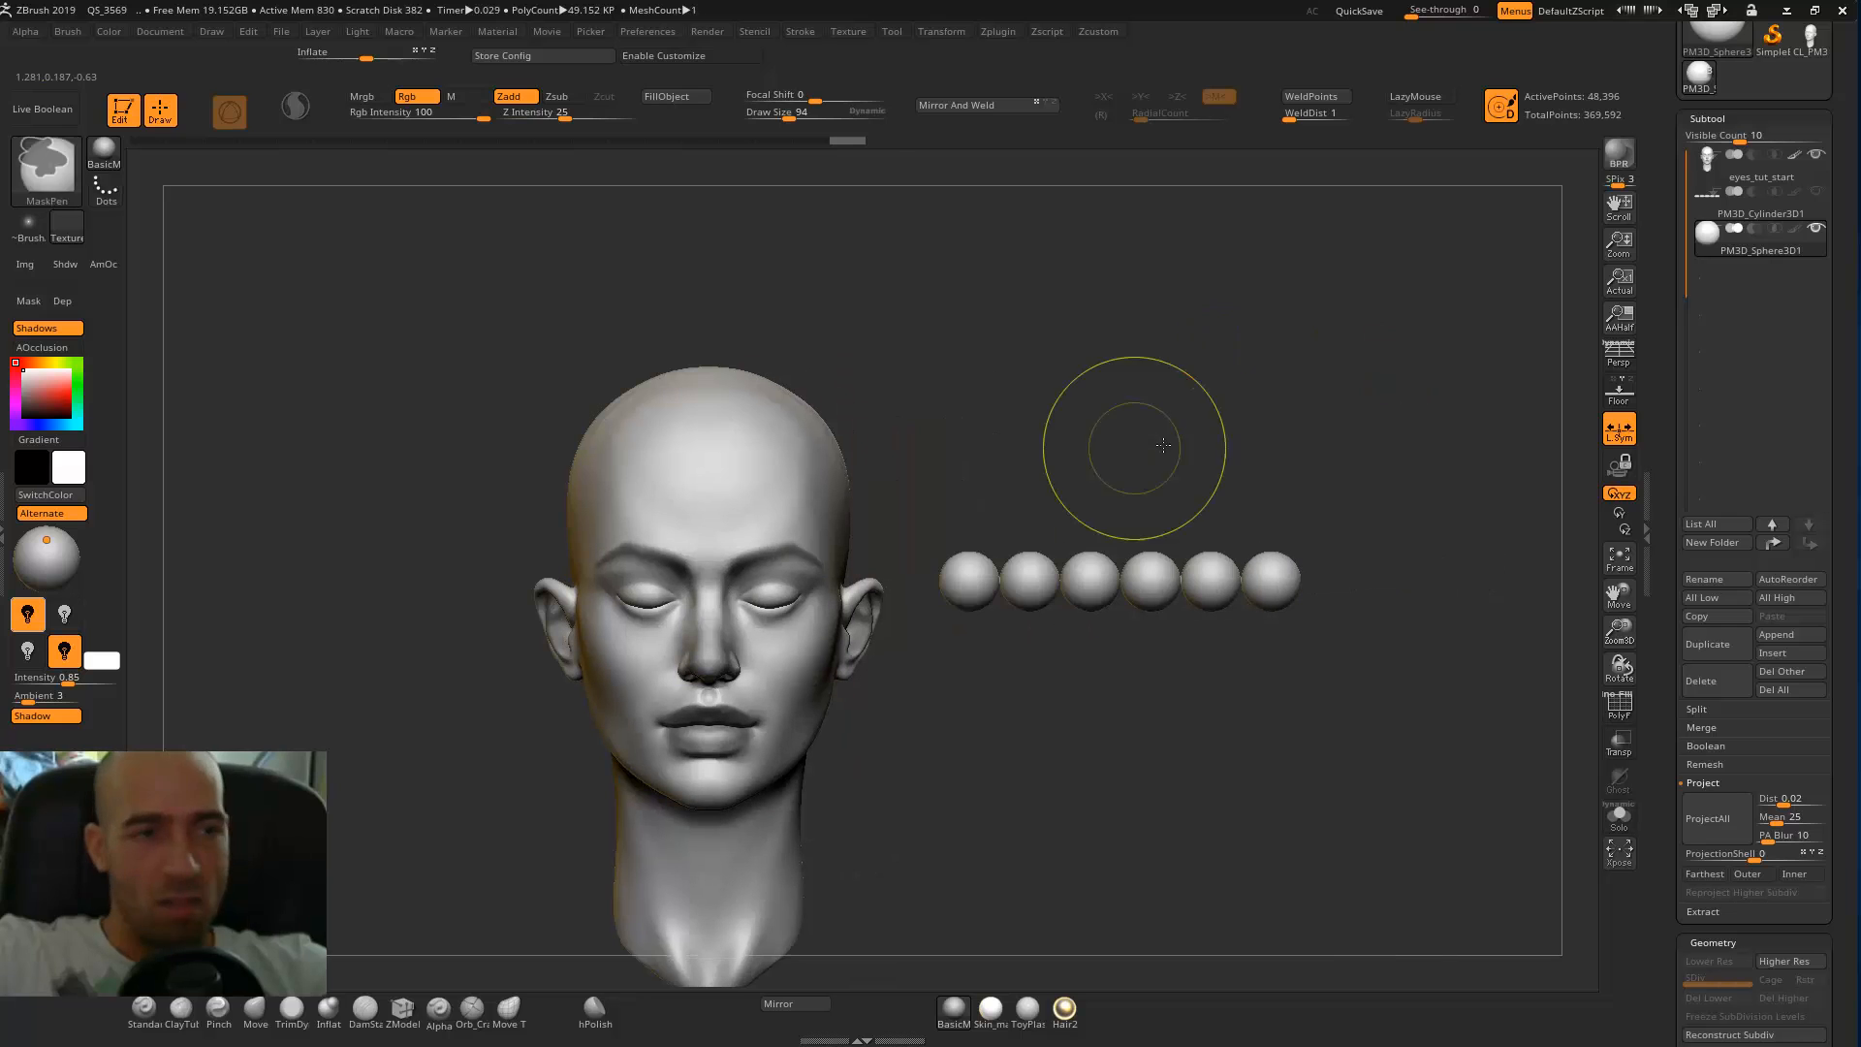
Clear the mask, recentre the gizmo on the six-sphere row, and move and scale the row across the forehead.
{"action": "left_click_drag", "start_coordinate": [1133, 456], "coordinate": [1177, 402], "text": "ctrl"}
{"action": "key", "text": "w"}
{"action": "left_click", "coordinate": [1249, 428]}
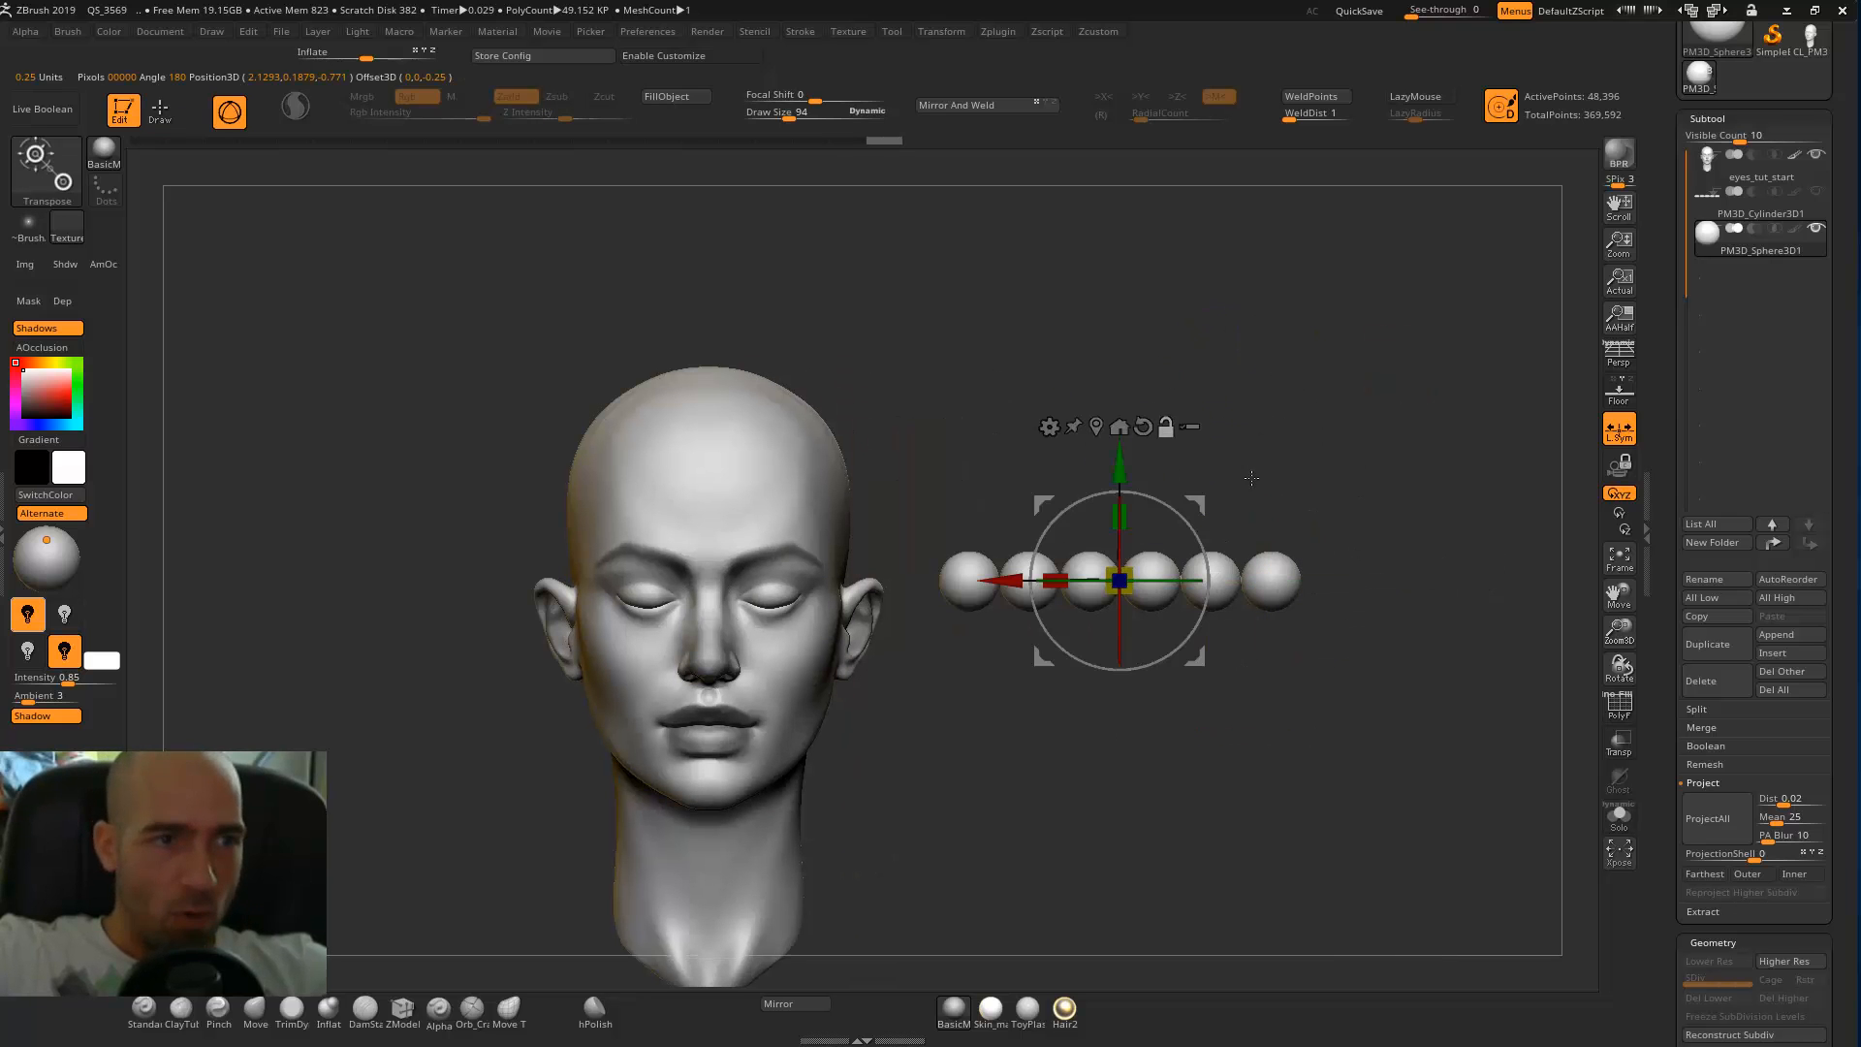
{"action": "left_click_drag", "start_coordinate": [1210, 487], "coordinate": [800, 404]}
{"action": "left_click_drag", "start_coordinate": [1037, 378], "coordinate": [1357, 512], "text": "alt"}
{"action": "left_click_drag", "start_coordinate": [1051, 429], "coordinate": [1044, 430]}
{"action": "left_click_drag", "start_coordinate": [969, 488], "coordinate": [963, 548]}
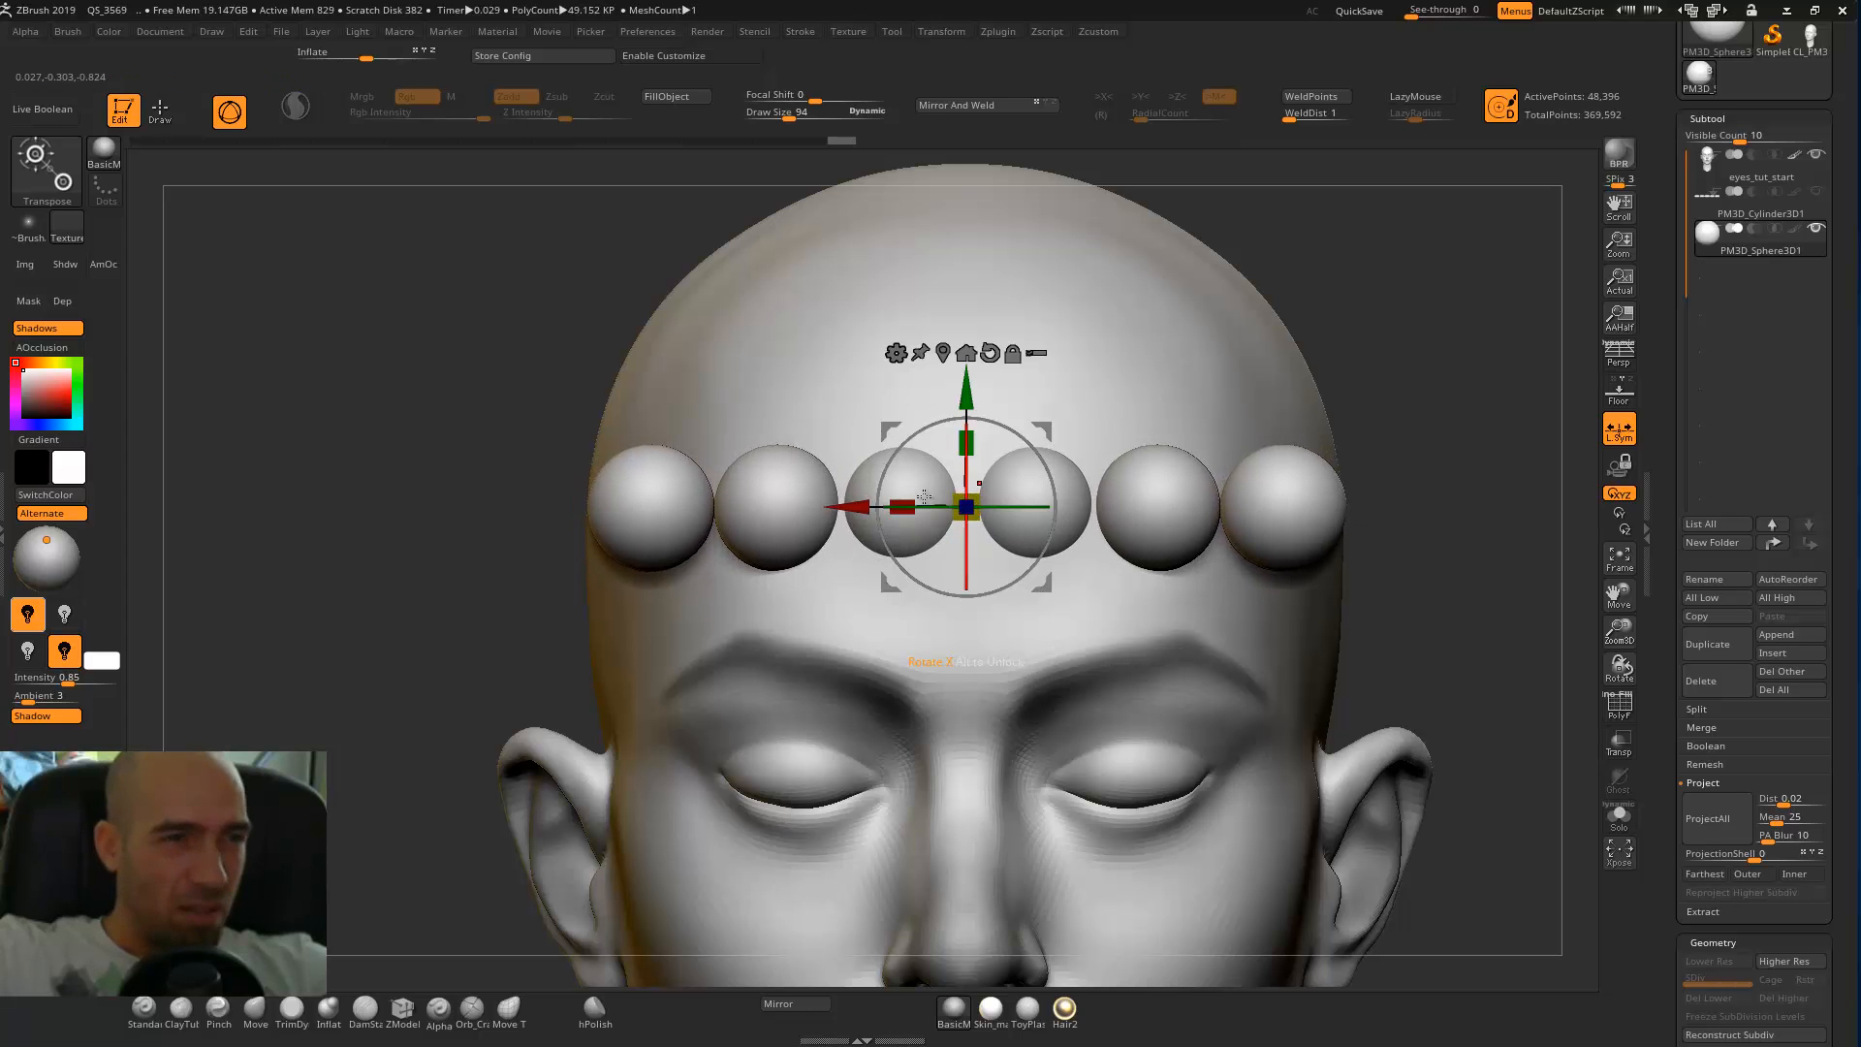
Fine-tune the row's sideways position and uniform scale so its six spheres roughly span the head's width.
{"action": "left_click_drag", "start_coordinate": [856, 504], "coordinate": [853, 503]}
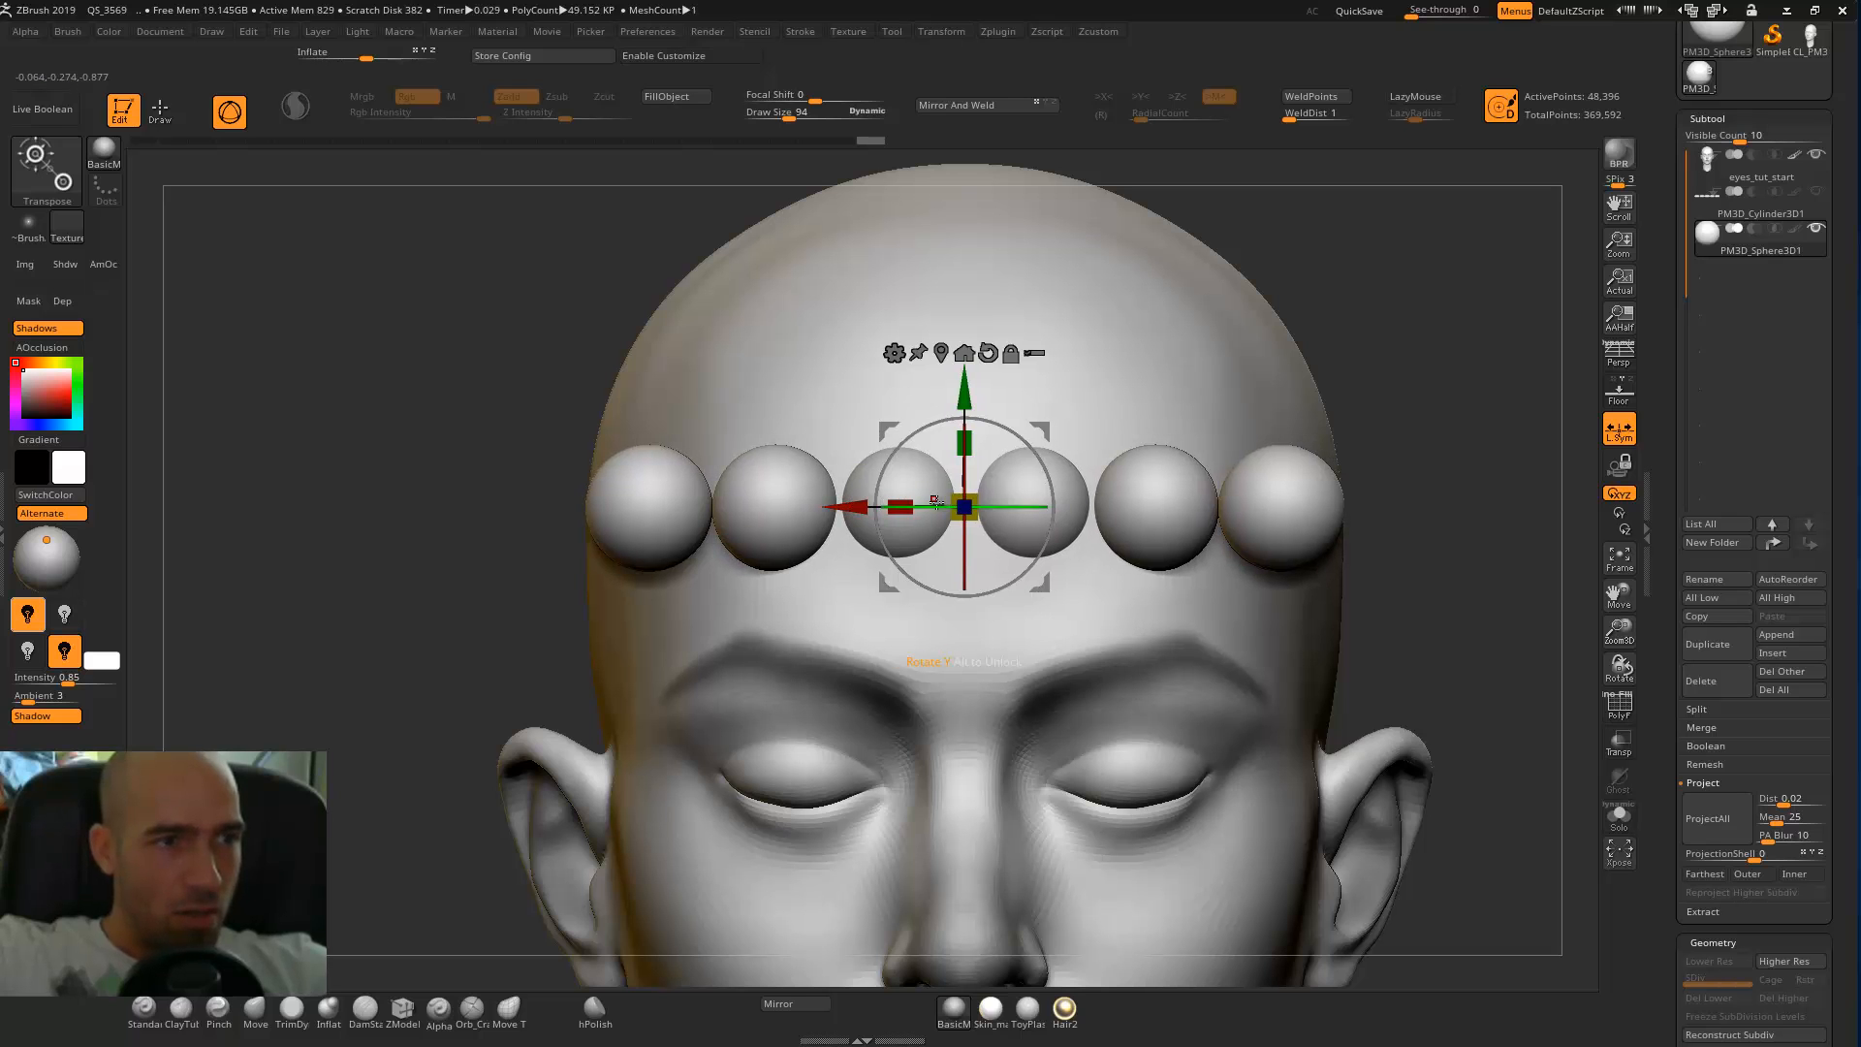
{"action": "left_click_drag", "start_coordinate": [969, 496], "coordinate": [969, 492]}
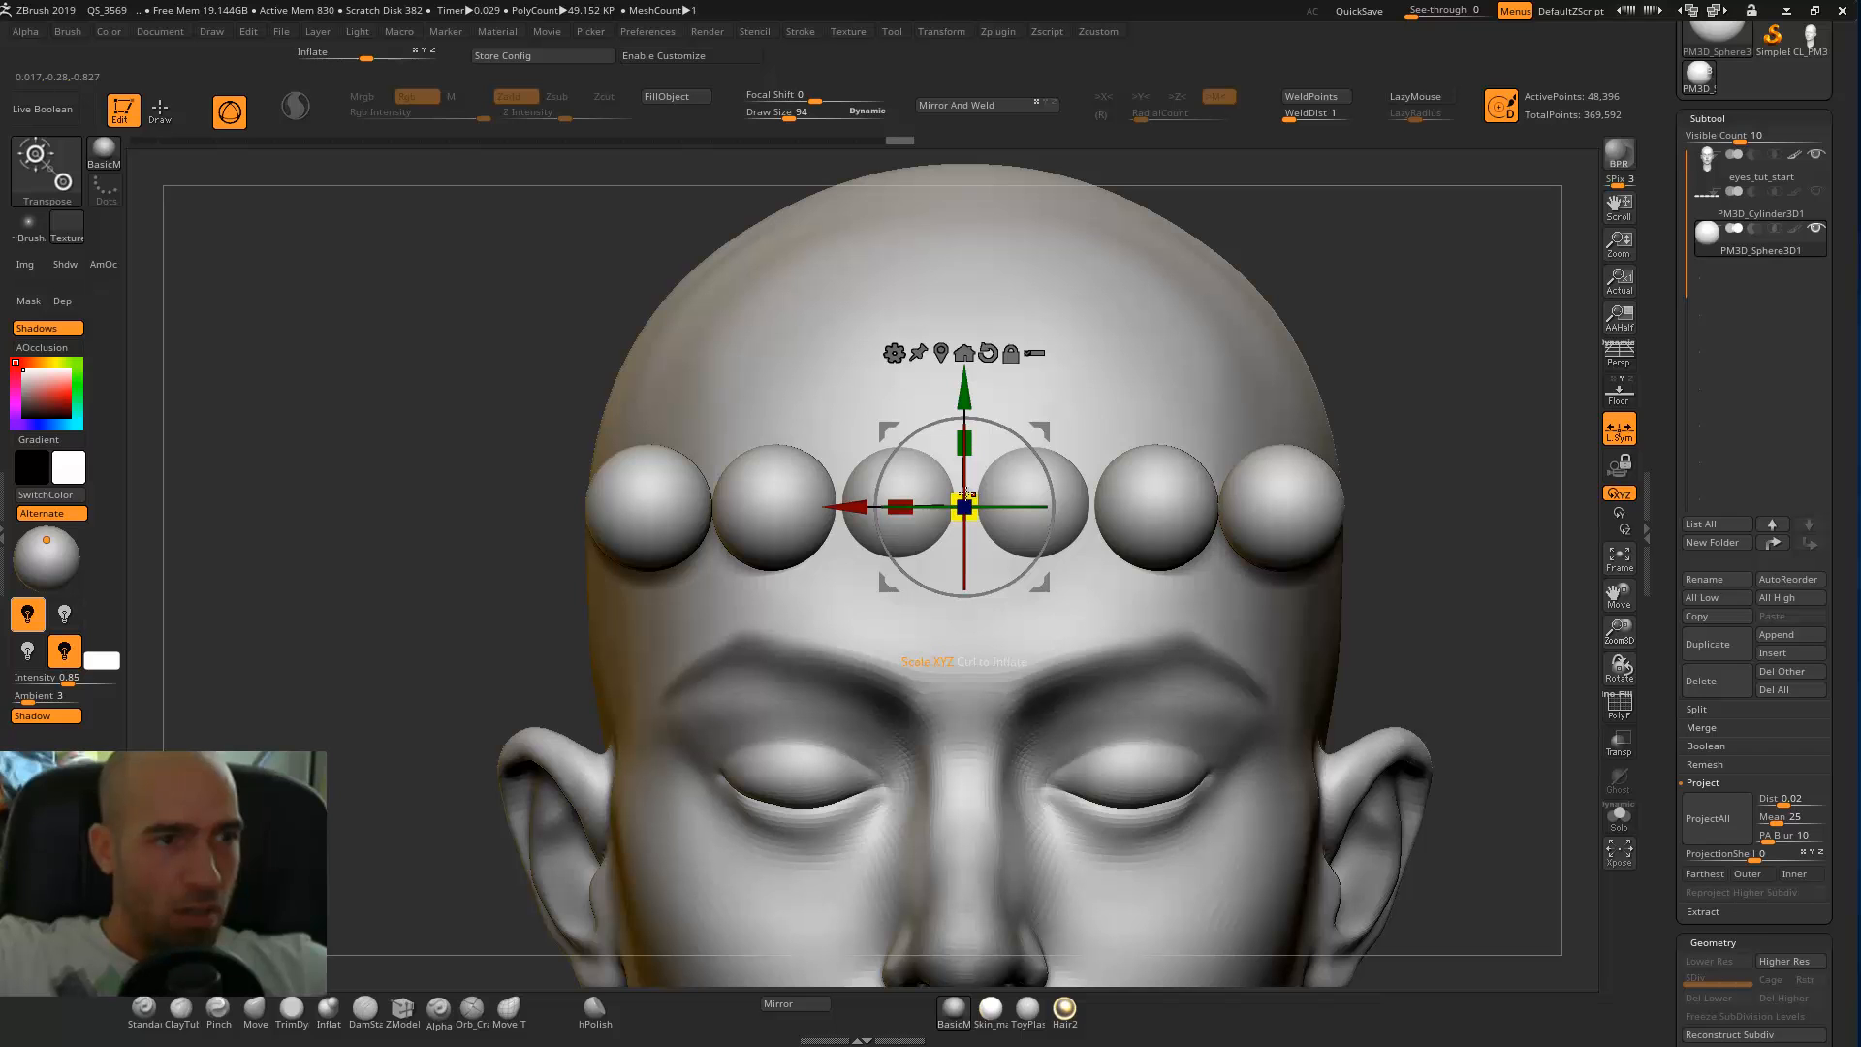
{"action": "left_click_drag", "start_coordinate": [973, 496], "coordinate": [973, 494]}
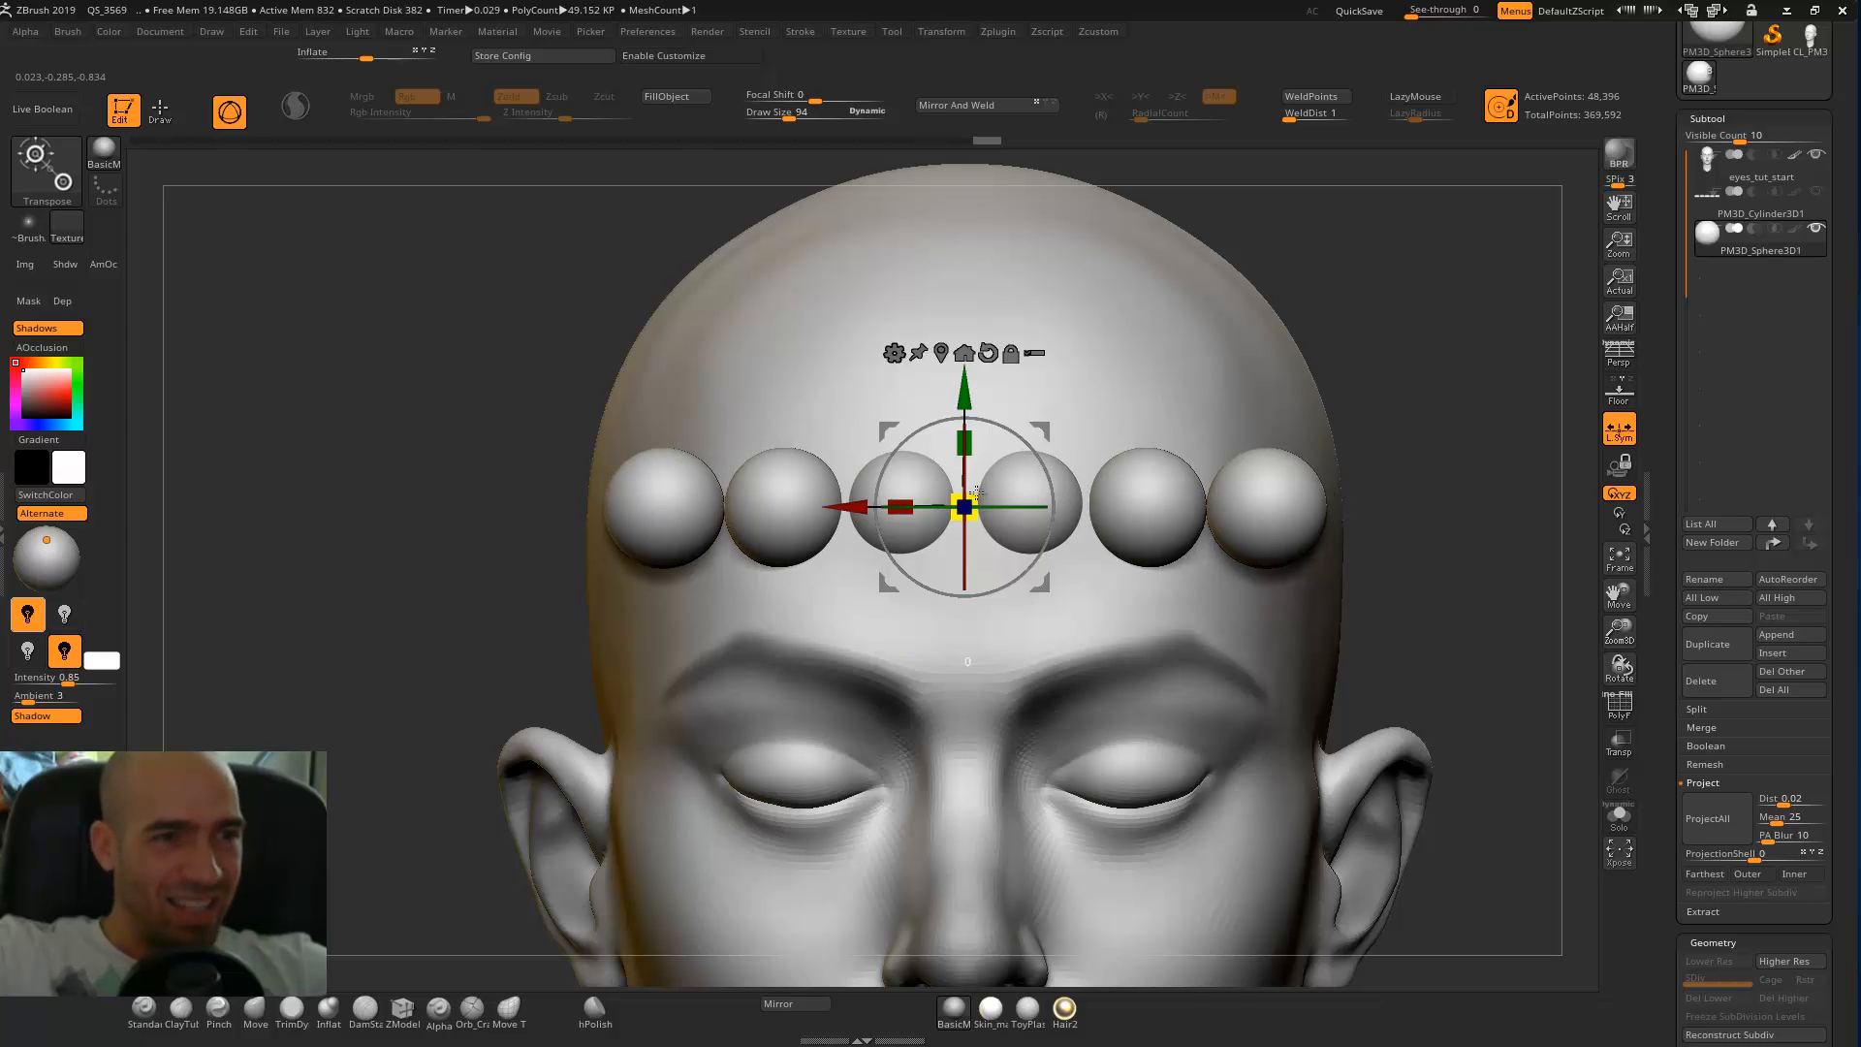
{"action": "left_click_drag", "start_coordinate": [982, 489], "coordinate": [979, 487]}
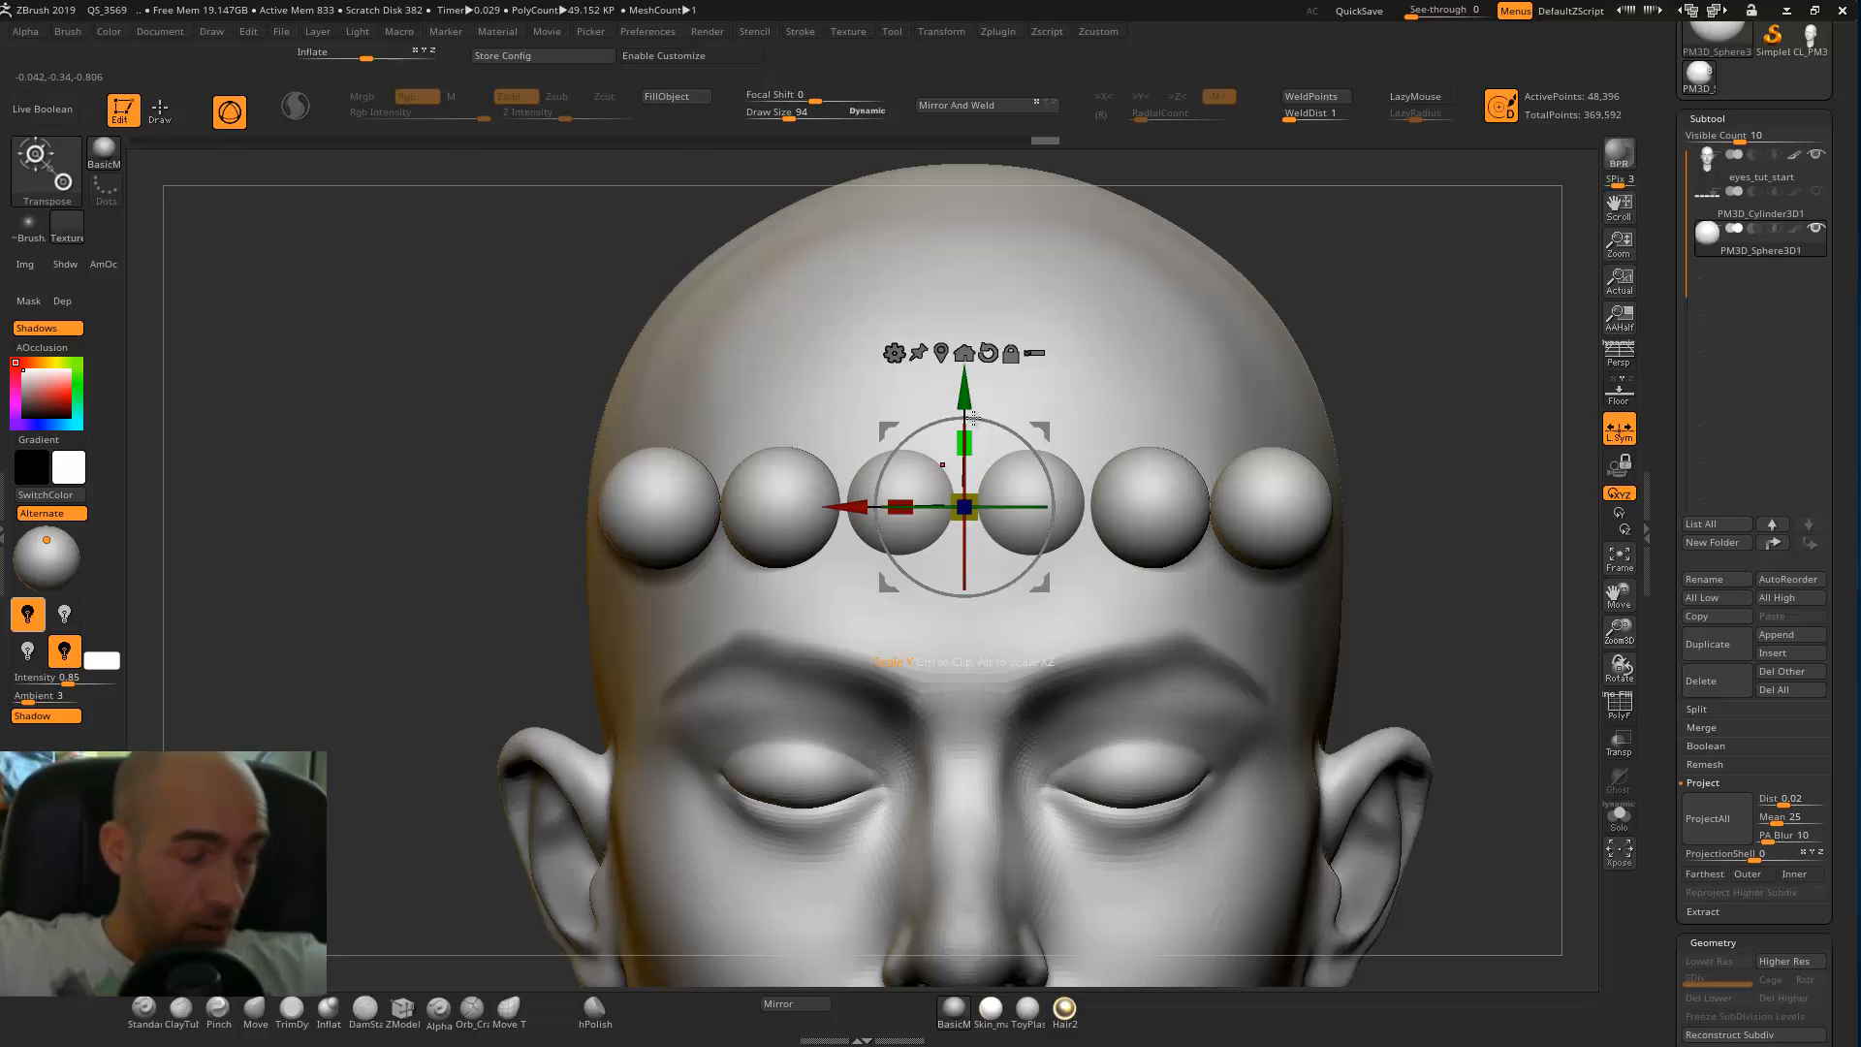
Lower the row of six spheres from the forehead onto the eye line.
{"action": "left_click_drag", "start_coordinate": [1474, 312], "coordinate": [1357, 320], "text": "alt"}
{"action": "left_click_drag", "start_coordinate": [1357, 320], "coordinate": [1043, 557], "text": "shift"}
{"action": "left_click_drag", "start_coordinate": [571, 602], "coordinate": [834, 570]}
{"action": "left_click_drag", "start_coordinate": [1271, 390], "coordinate": [1435, 601], "text": "alt"}
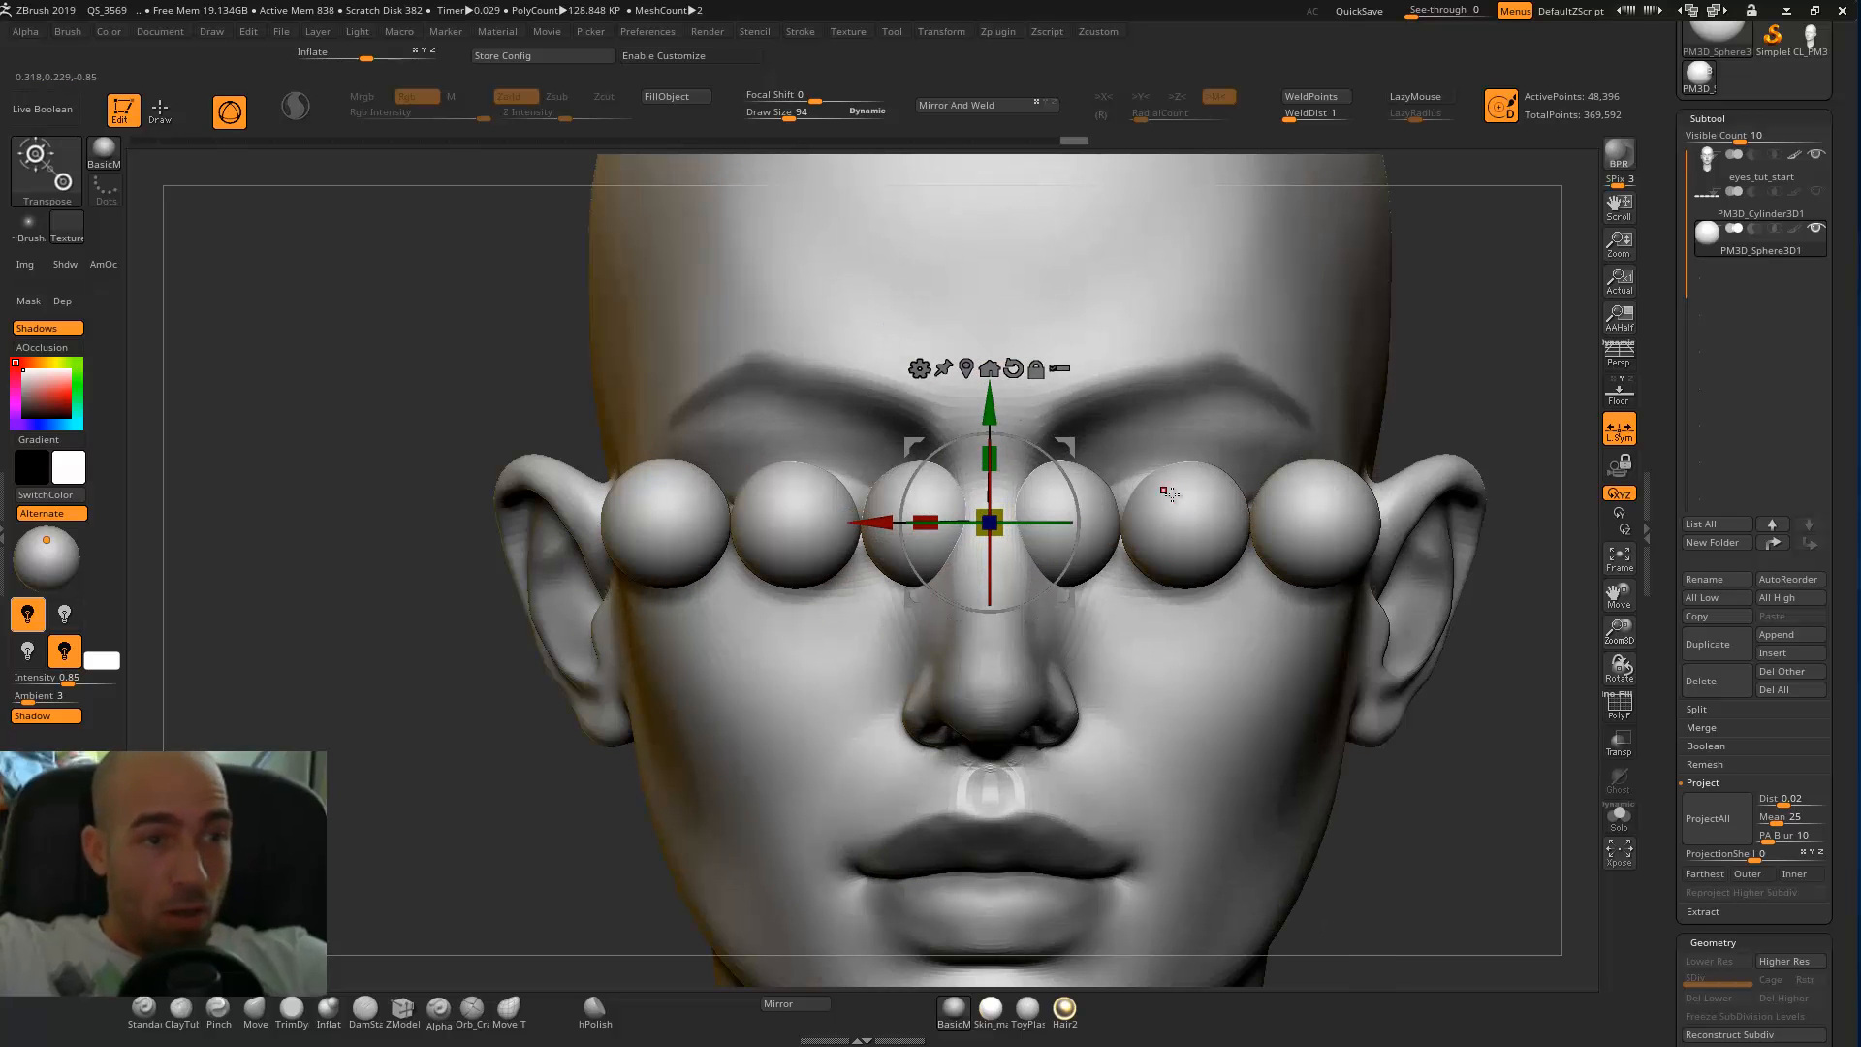
Compare the six-sphere row with the eyes and the head's width from near and far.
{"action": "left_click_drag", "start_coordinate": [1474, 378], "coordinate": [1279, 345], "text": "alt"}
{"action": "left_click_drag", "start_coordinate": [1191, 452], "coordinate": [1172, 520], "text": "alt"}
{"action": "key", "text": "q"}
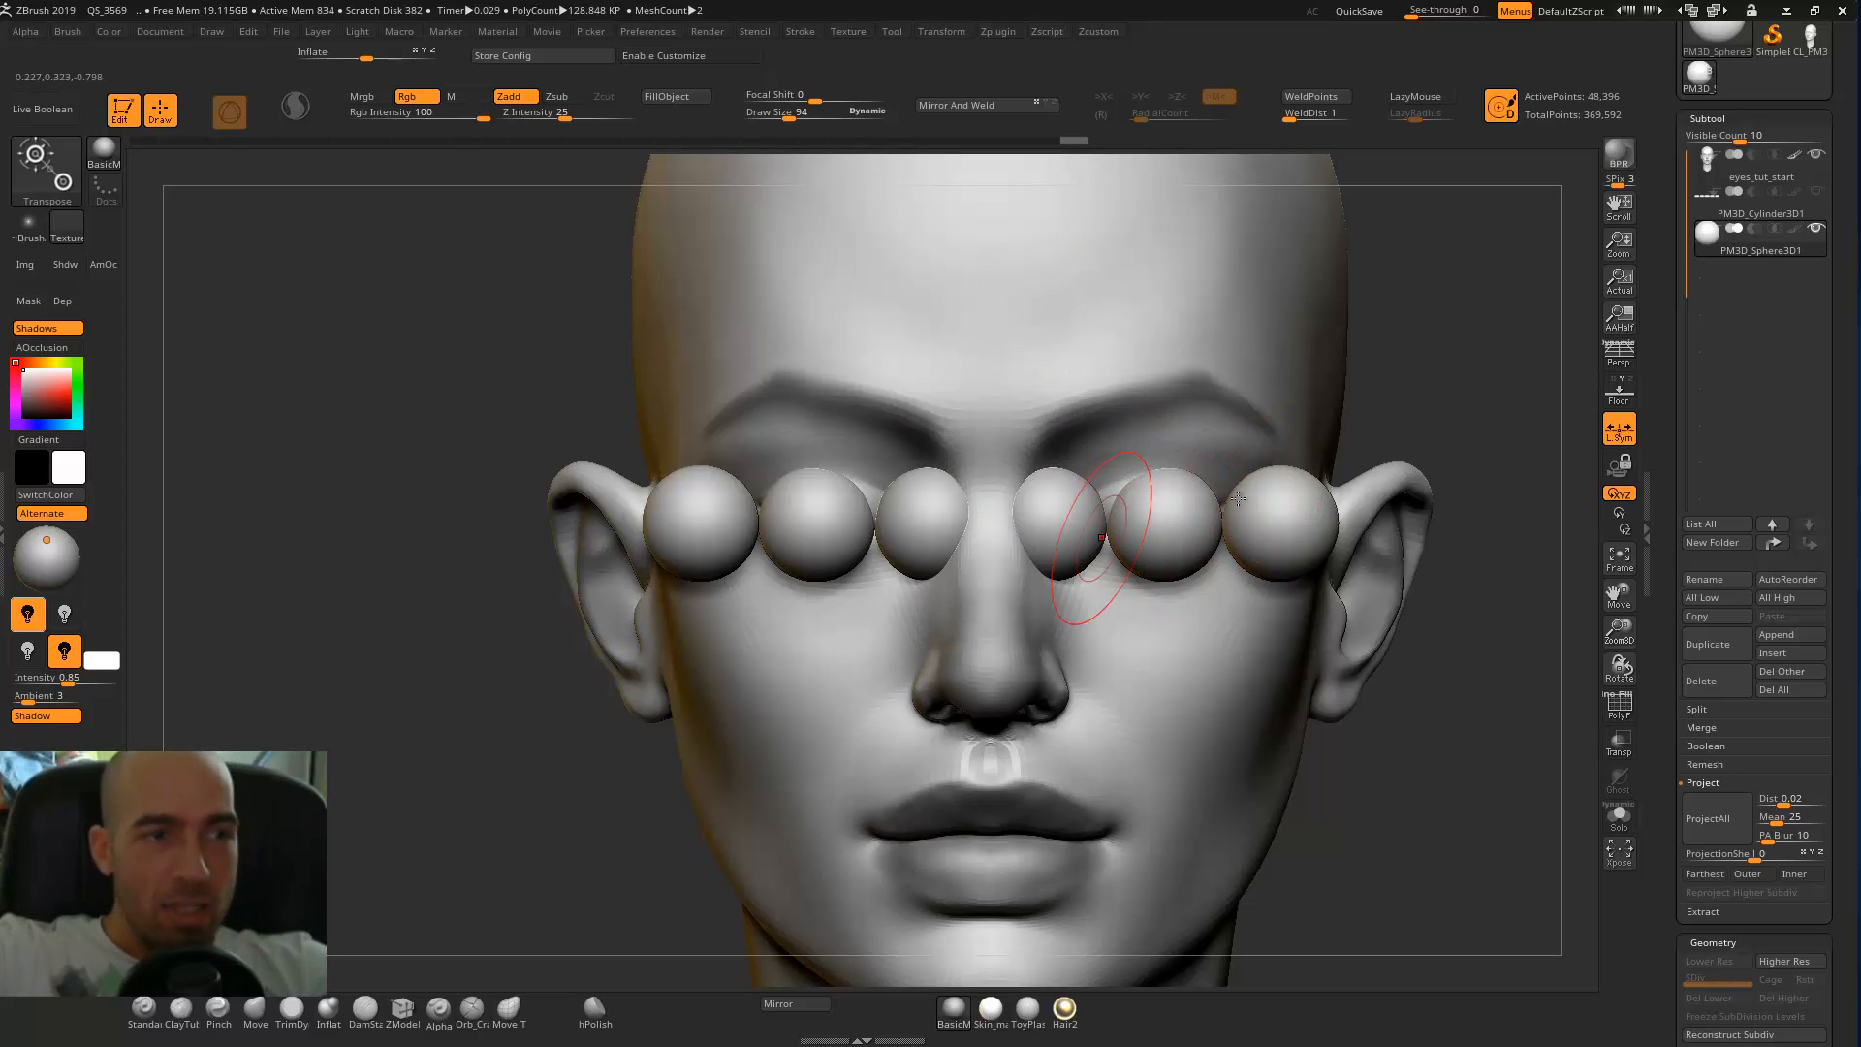
{"action": "key", "text": "f"}
{"action": "key", "text": "w"}
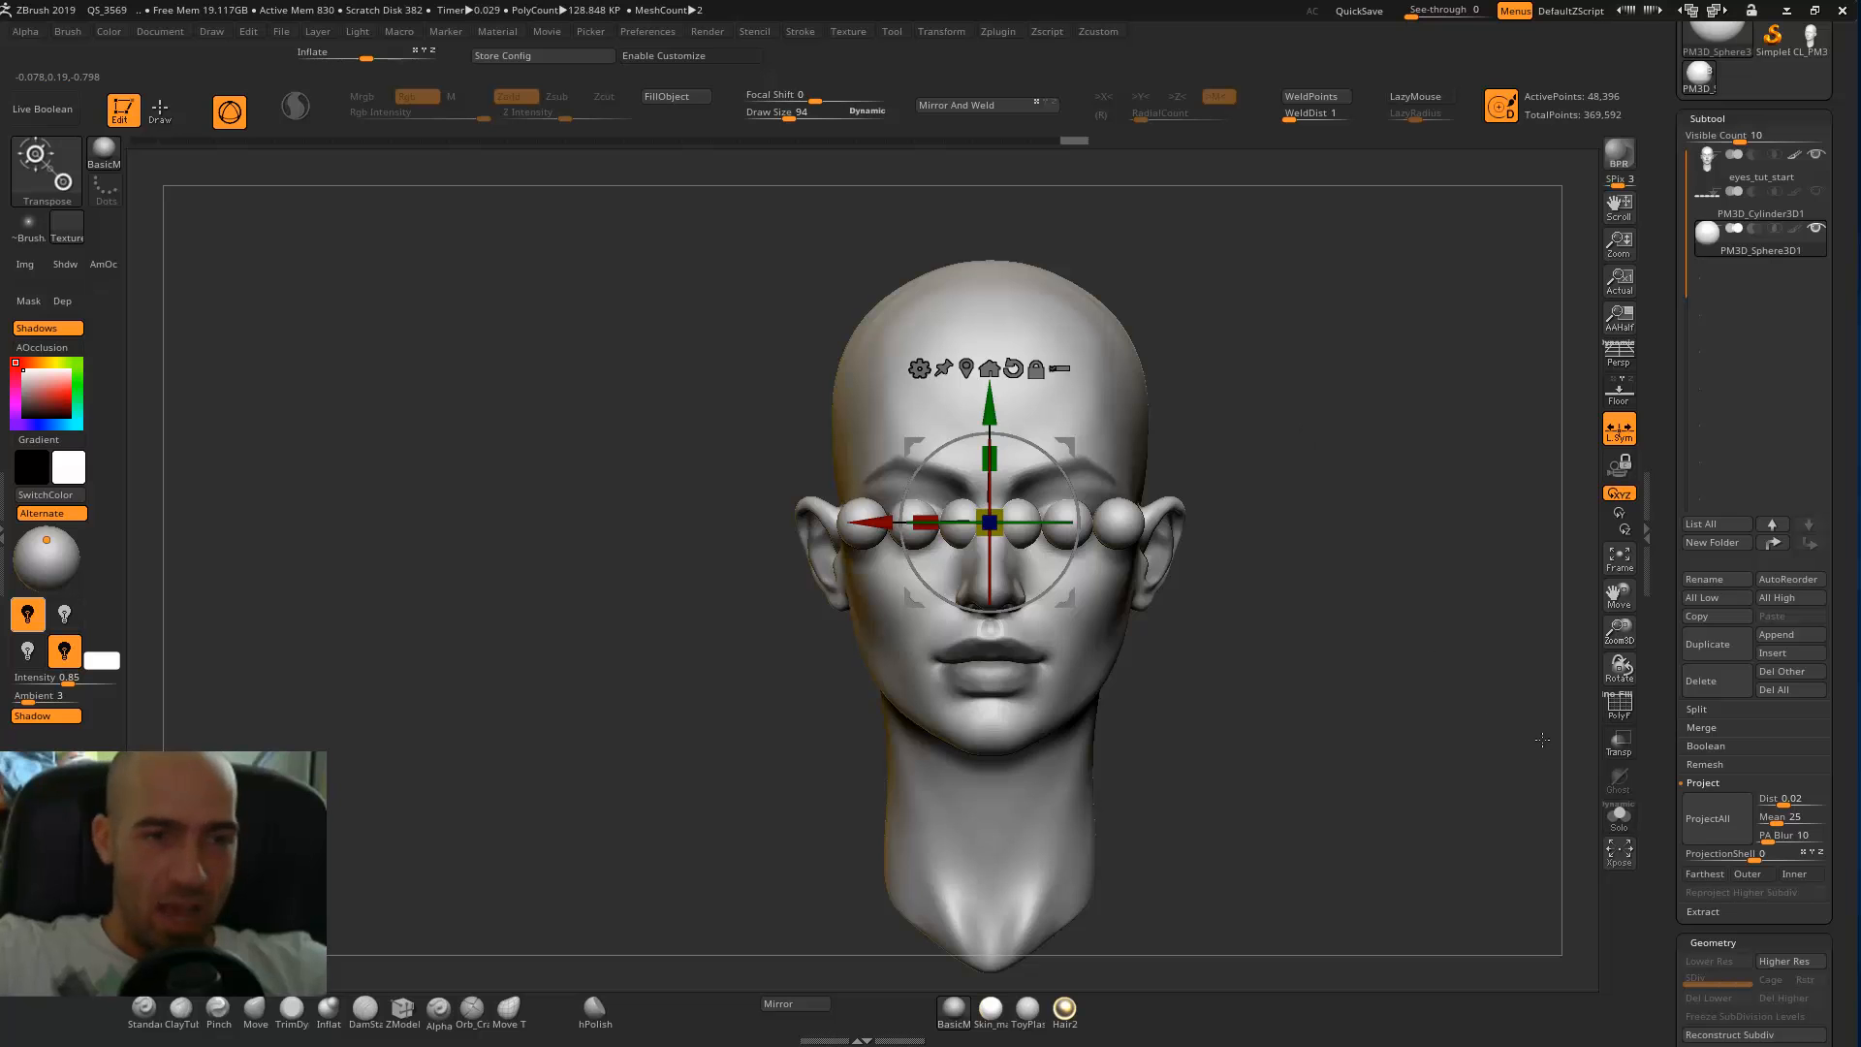
{"action": "left_click_drag", "start_coordinate": [1367, 578], "coordinate": [1352, 596], "text": "alt"}
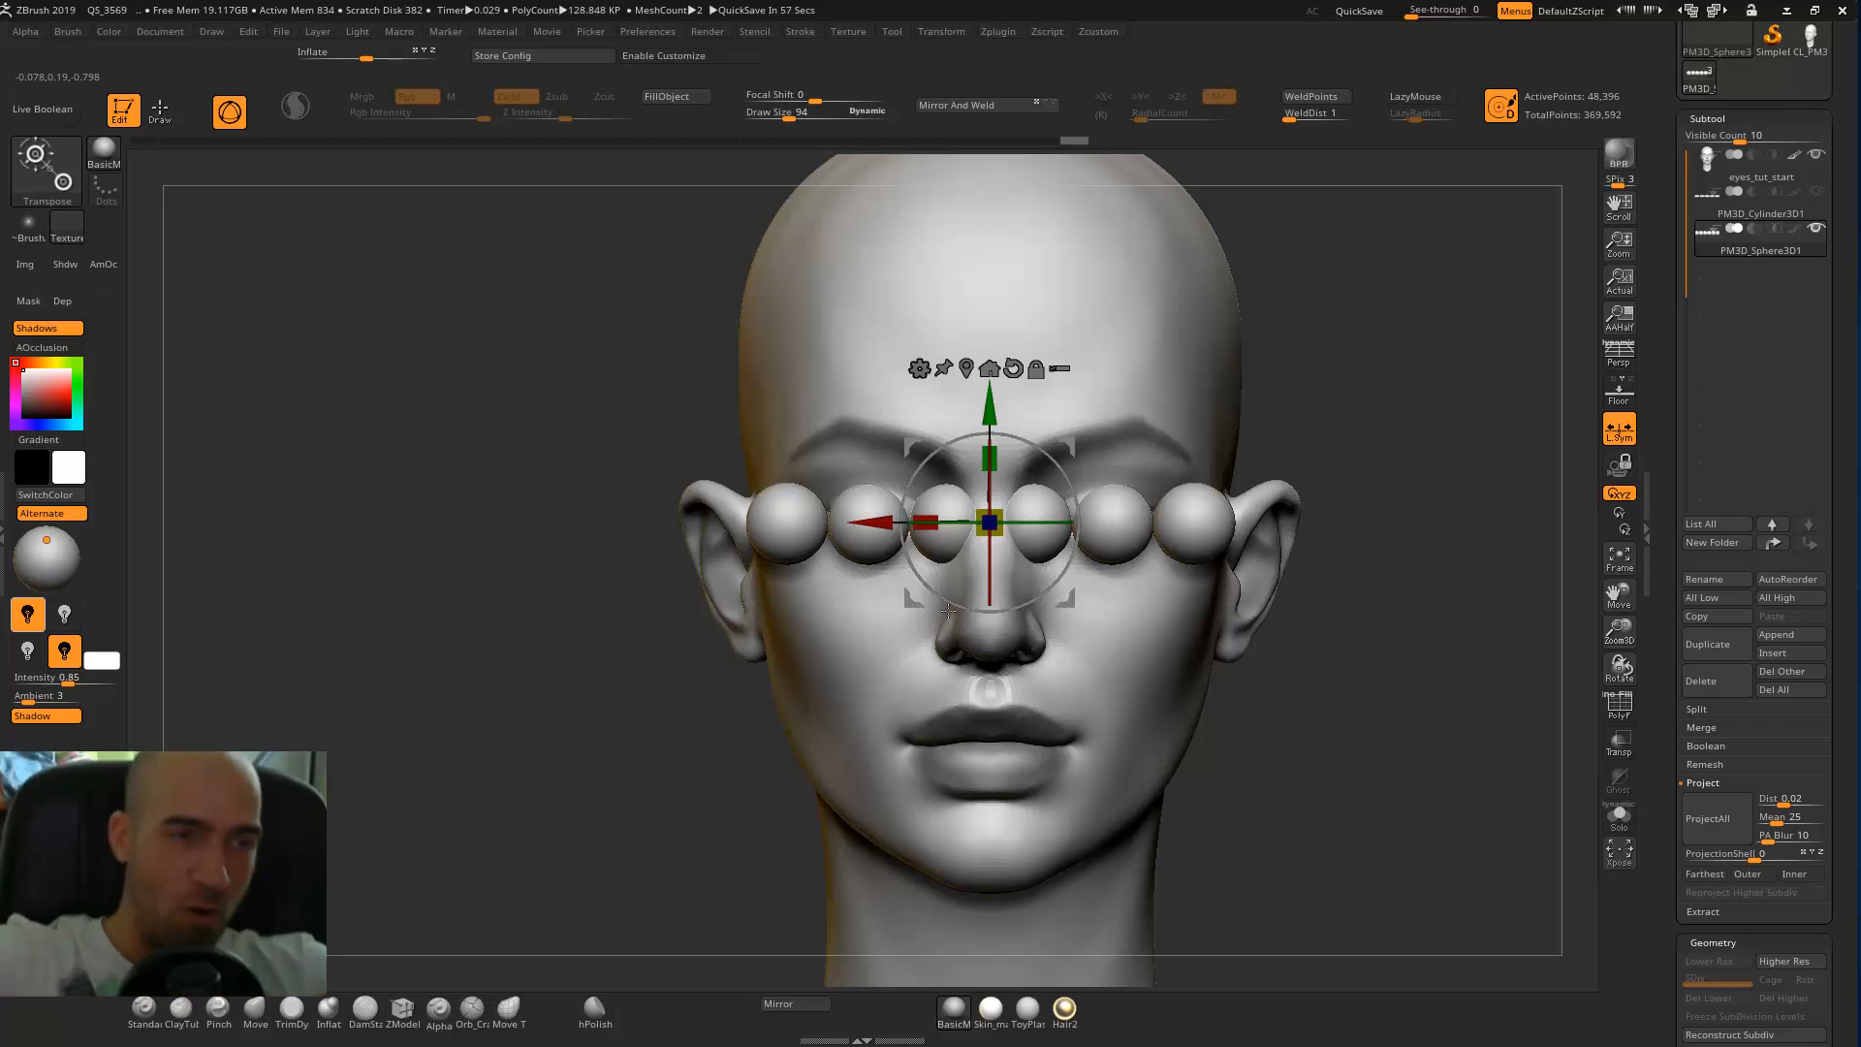
{"action": "key", "text": "q"}
{"action": "left_click_drag", "start_coordinate": [1420, 503], "coordinate": [1402, 533], "text": "alt"}
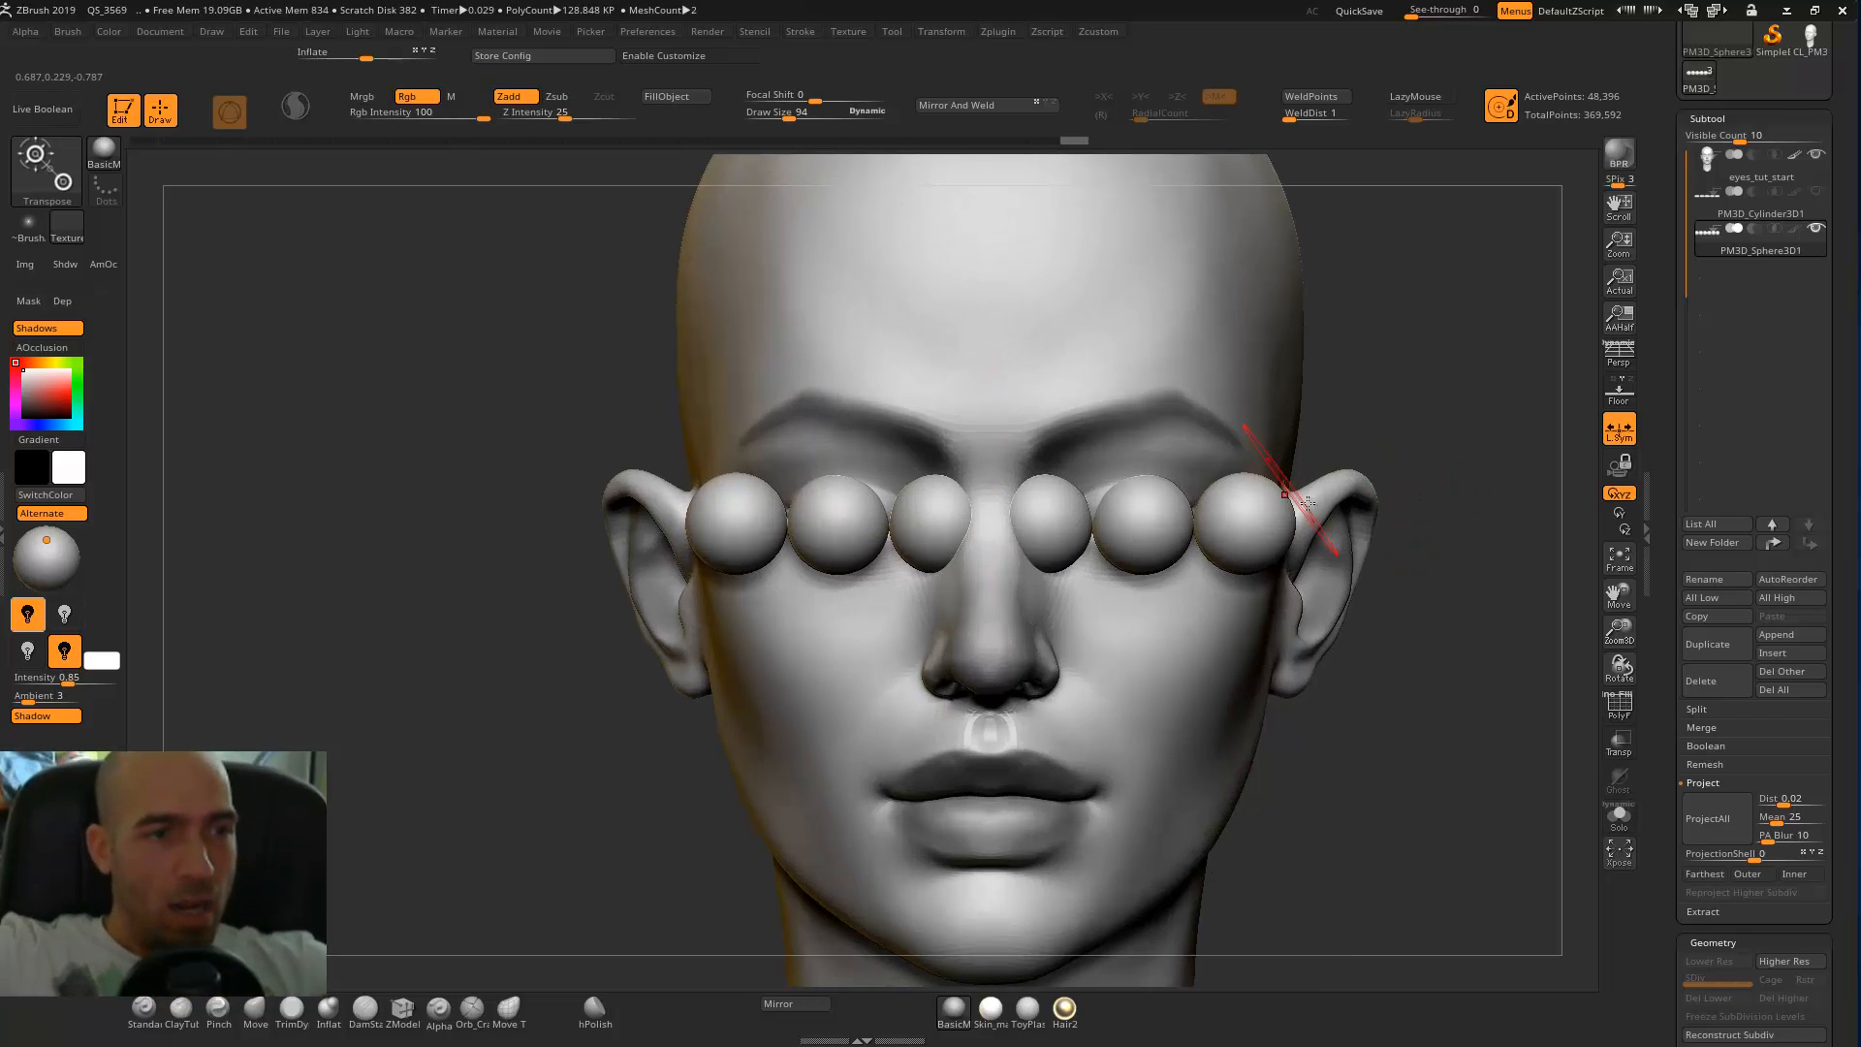
Assign each sphere its own polygroup and display the polygroup colours with PolyFrame.
{"action": "key", "text": "ctrl+w"}
{"action": "left_click", "coordinate": [1309, 893]}
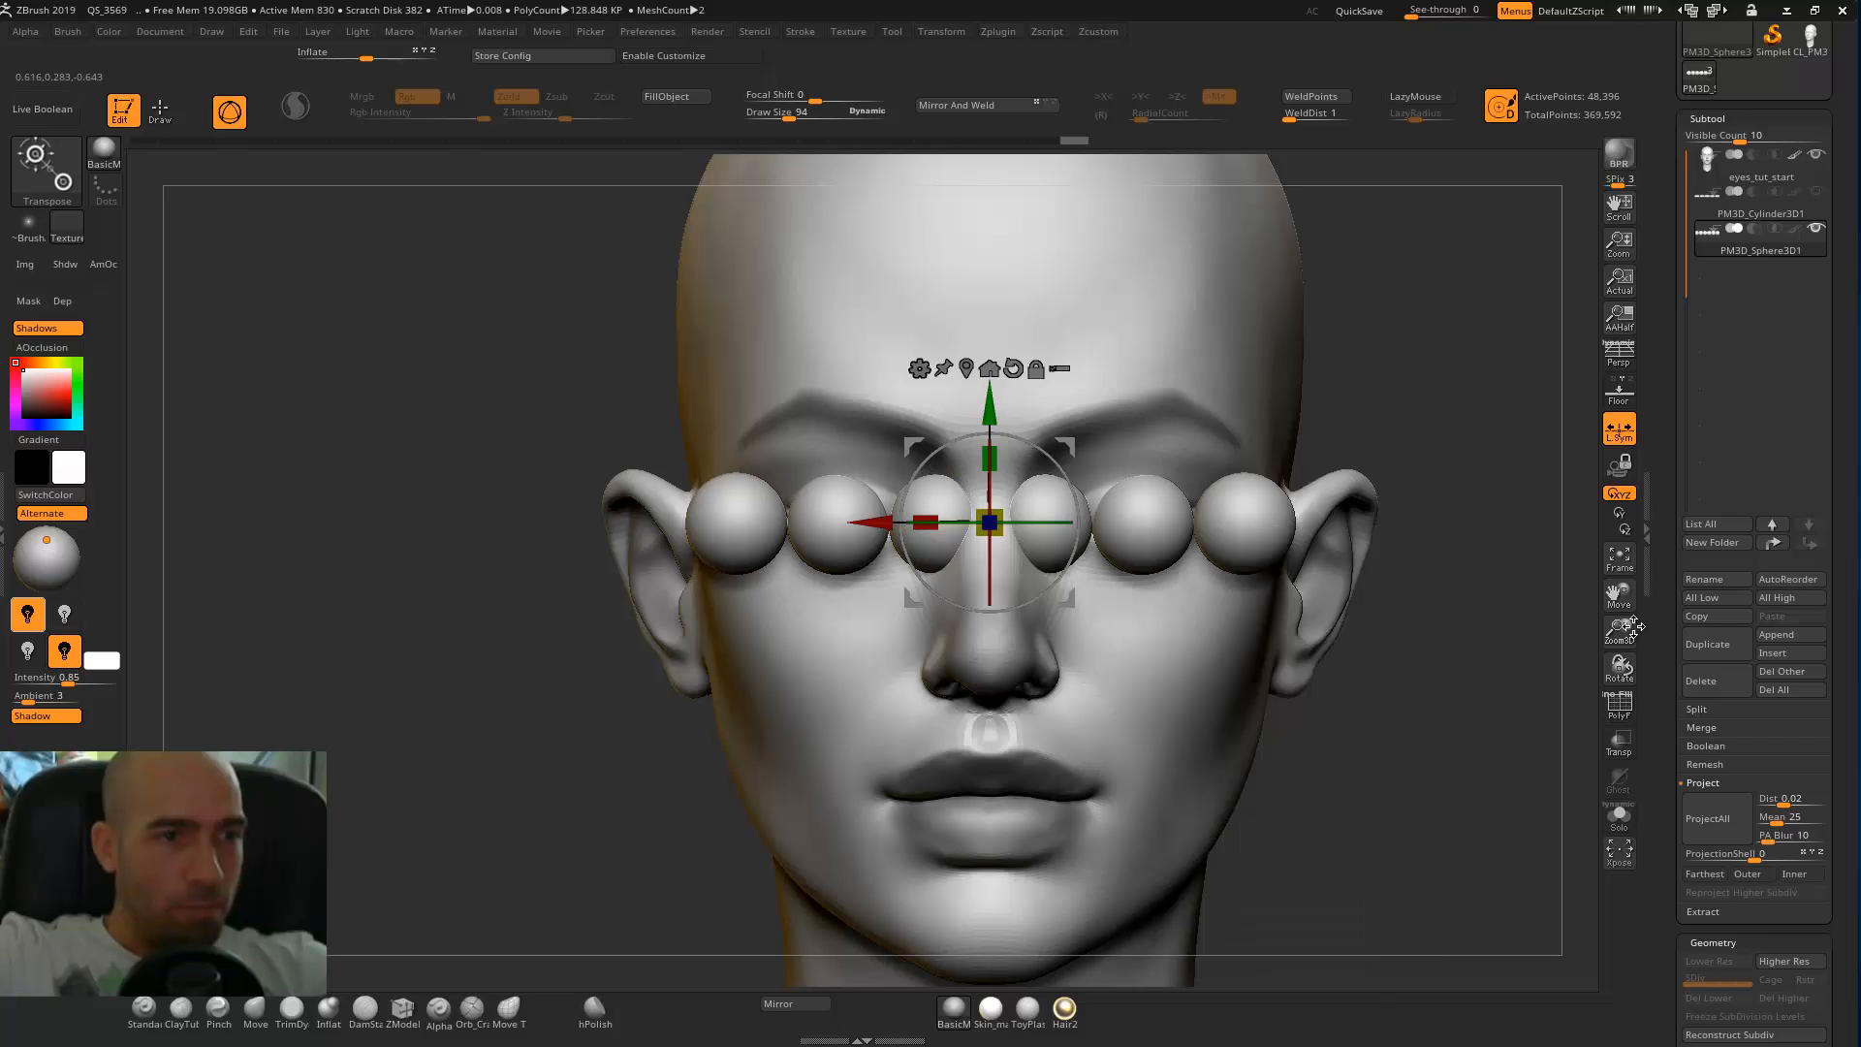
{"action": "left_click", "coordinate": [1616, 708]}
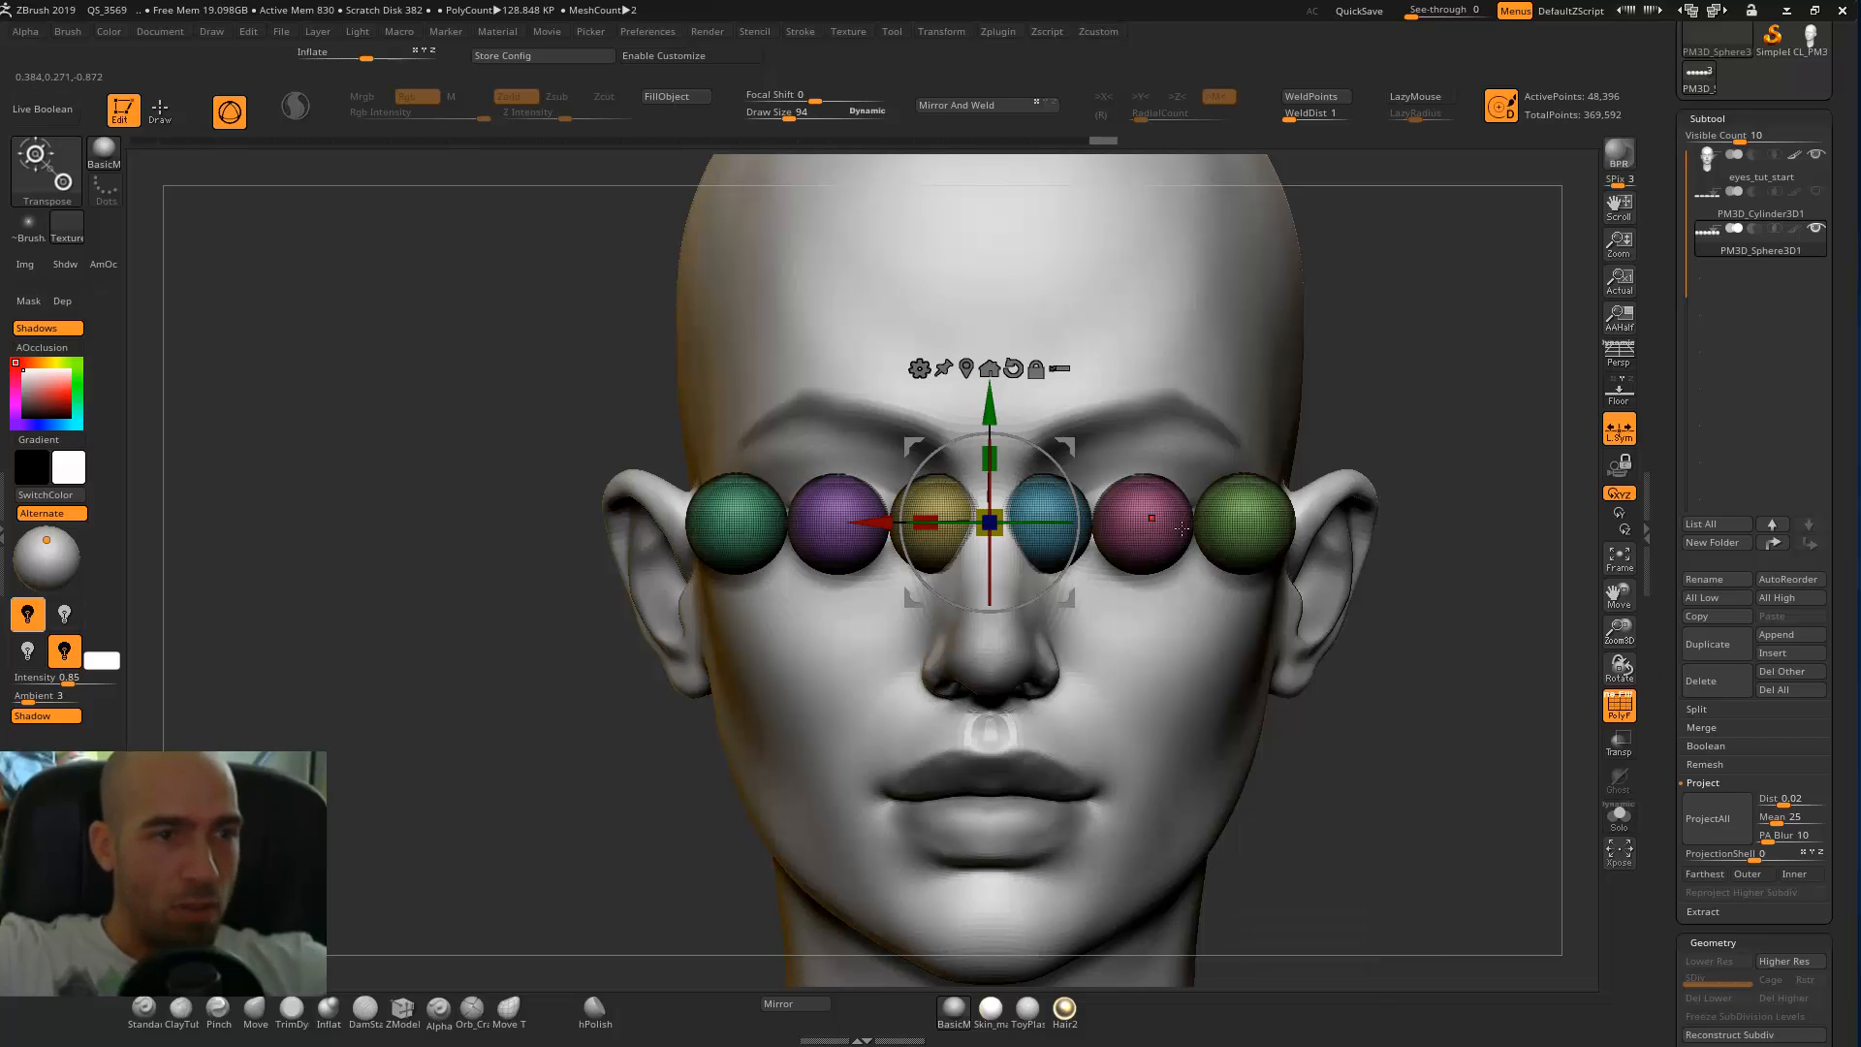
Isolate the sphere over the eye on the viewer's right and delete the five hidden spheres.
{"action": "left_click", "coordinate": [1149, 524], "text": "ctrl"}
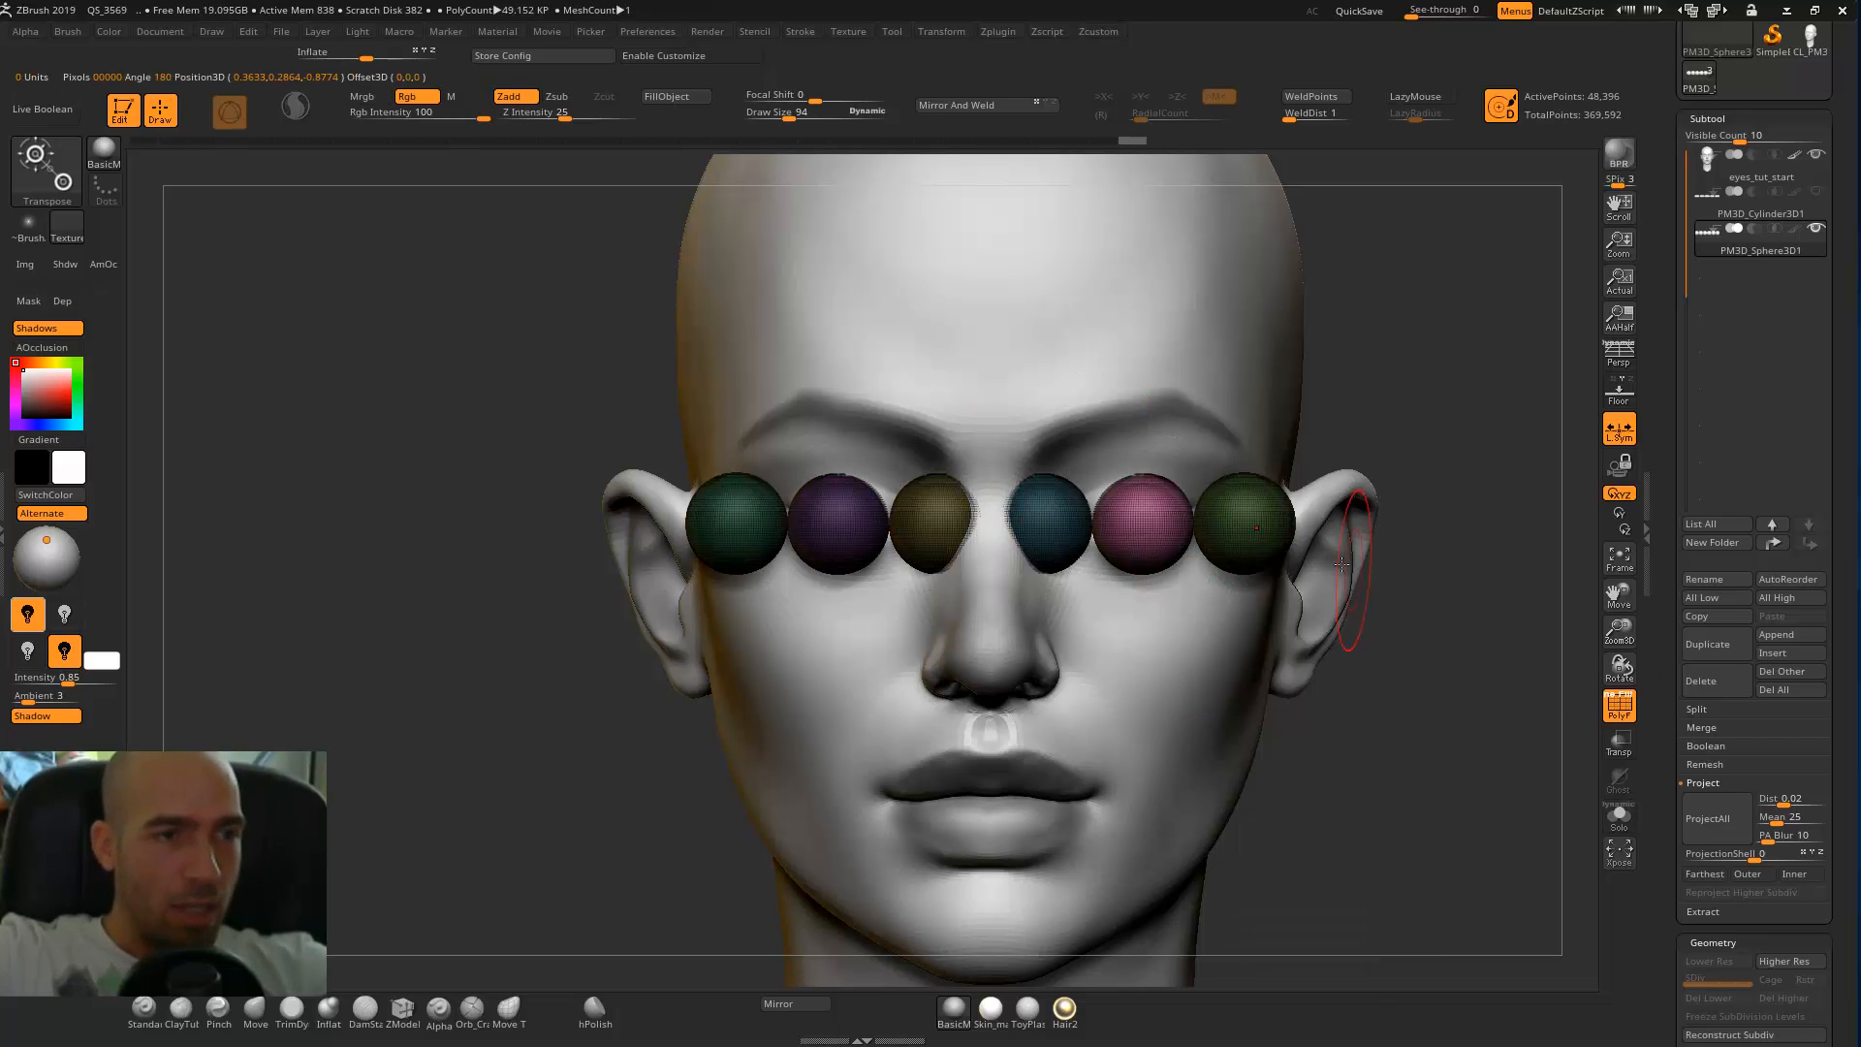
{"action": "left_click", "coordinate": [1144, 523], "text": "ctrl+shift"}
{"action": "key", "text": "ctrl+q"}
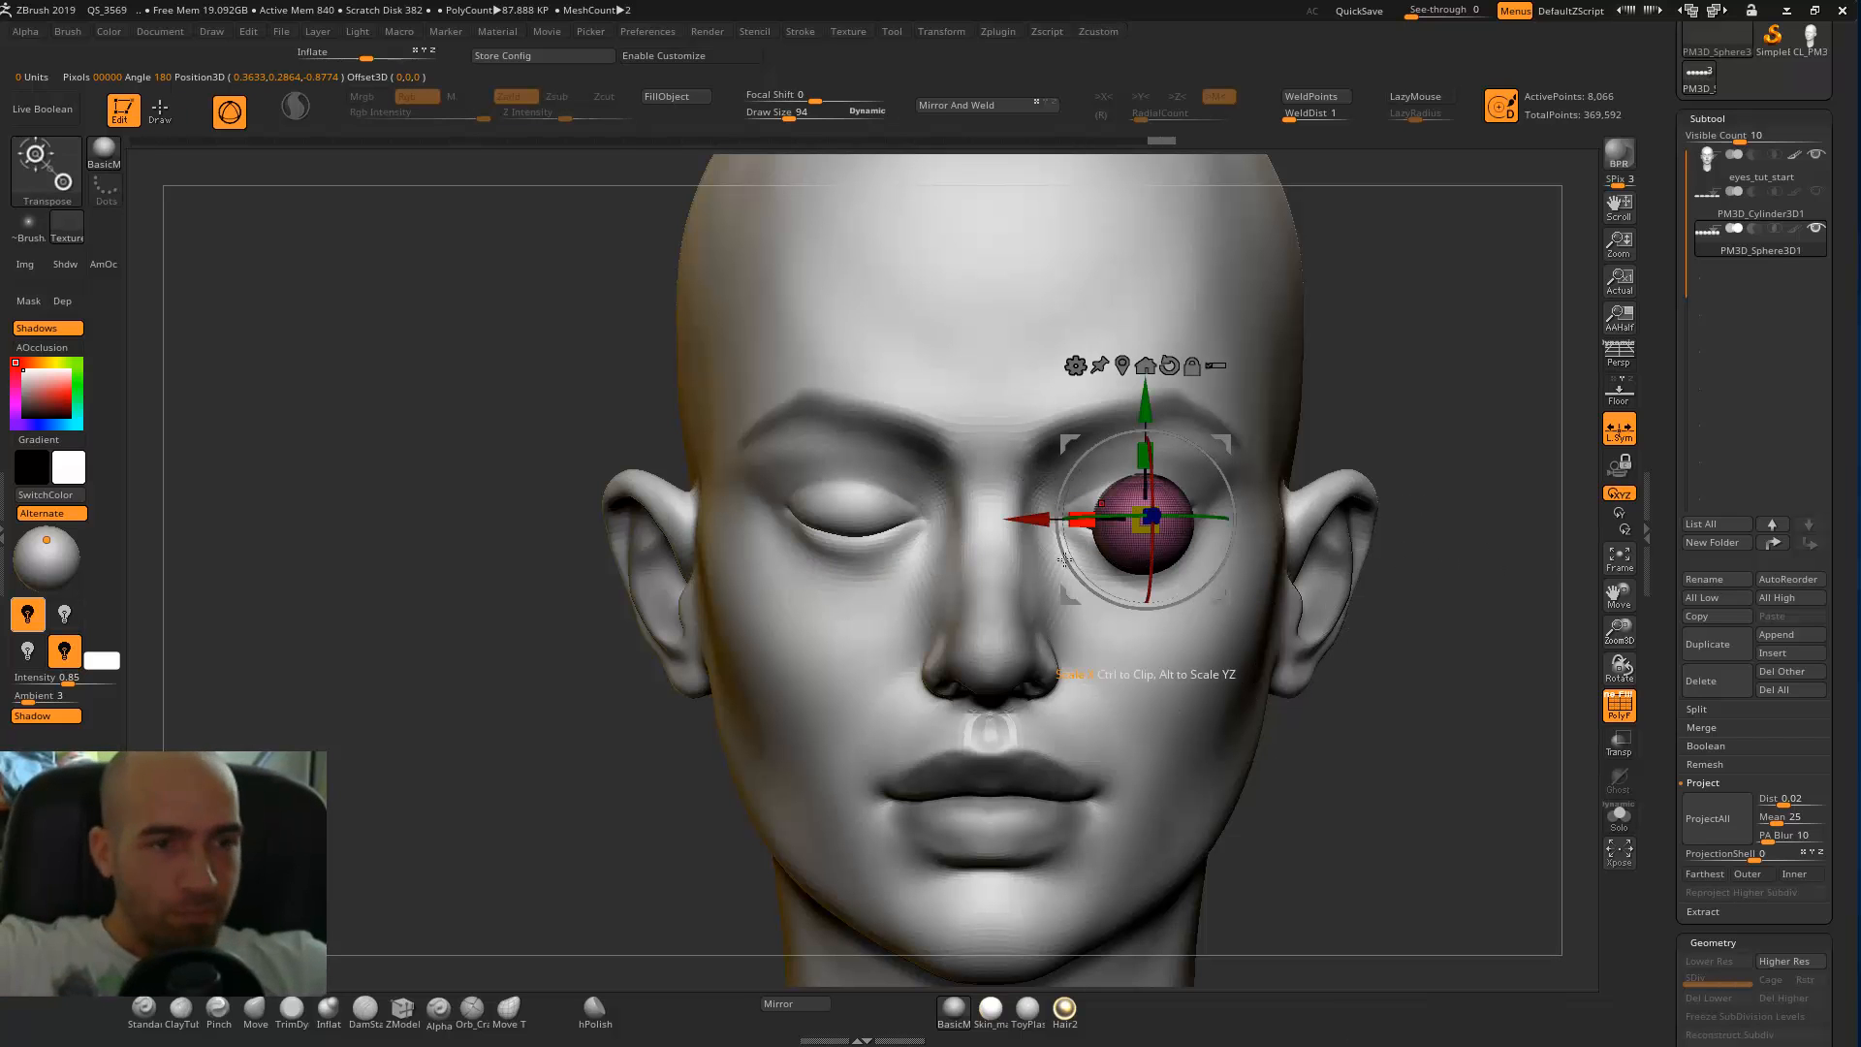
{"action": "key", "text": "ctrl+q"}
{"action": "left_click", "coordinate": [1125, 713]}
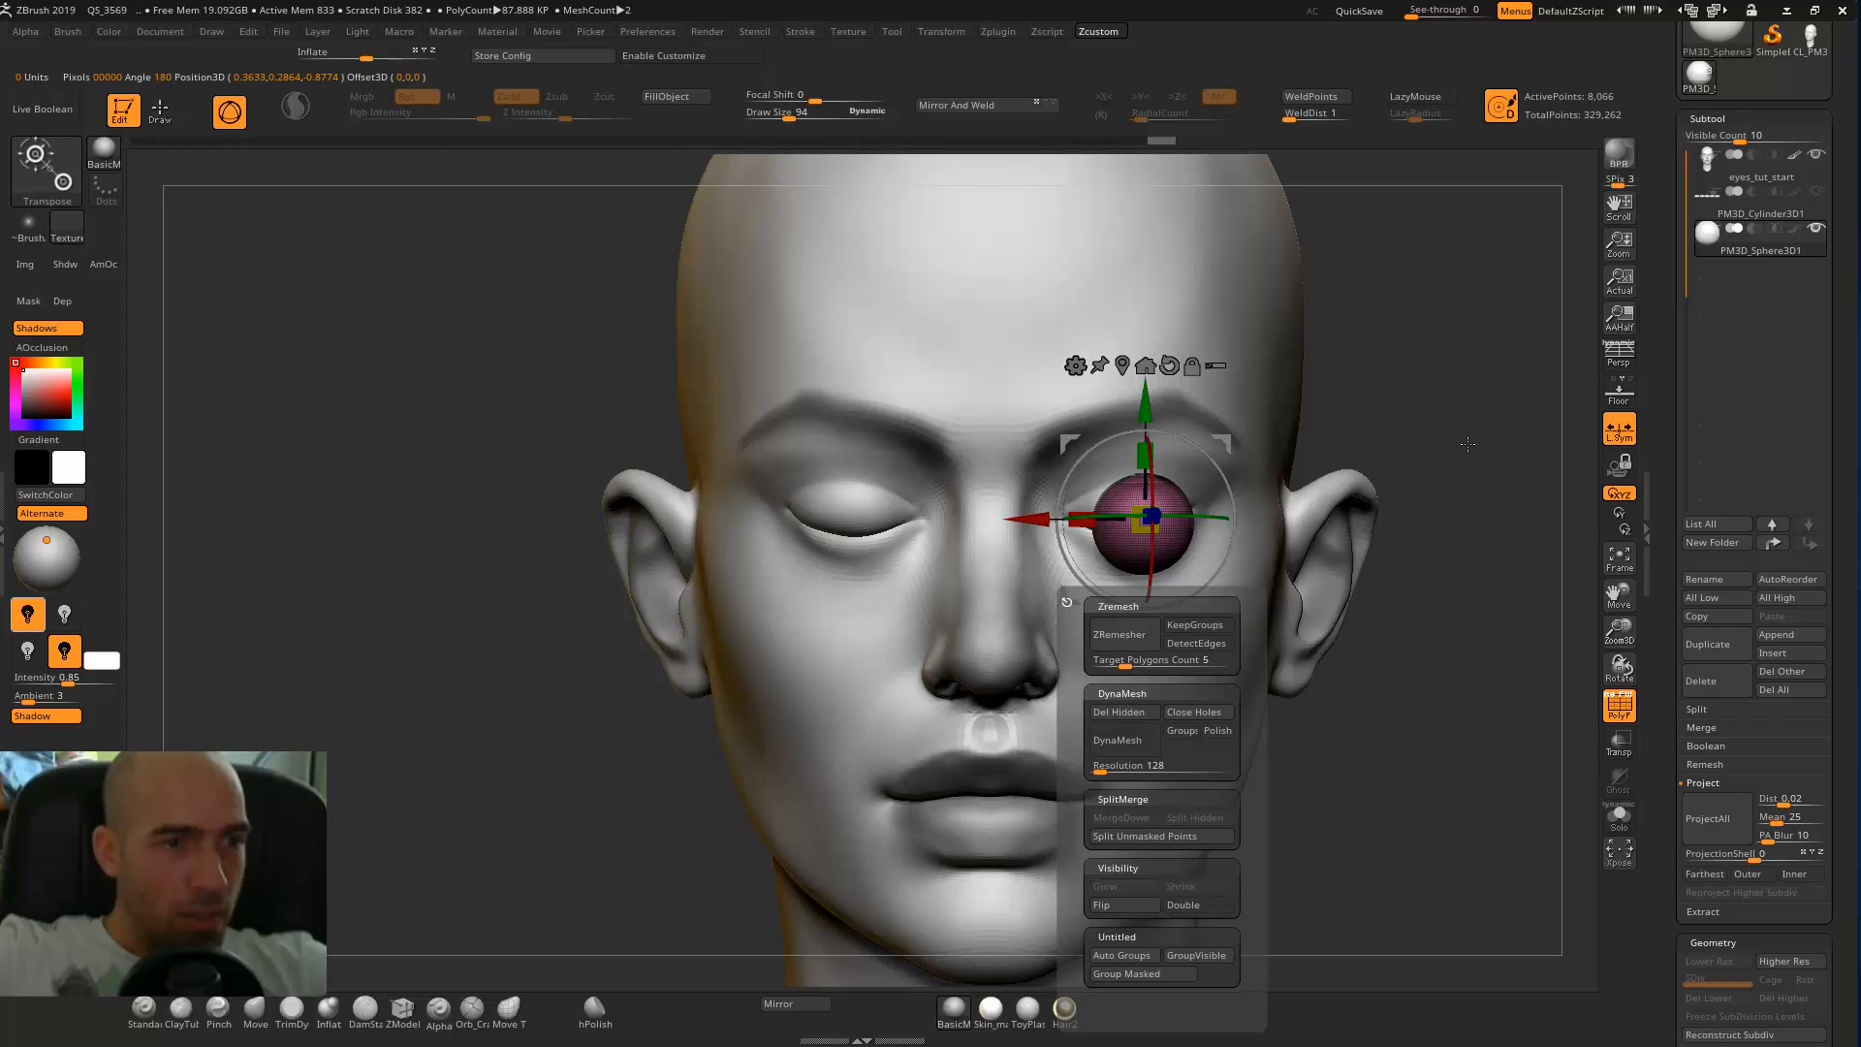
Move the remaining sphere back into the eye socket and line it up with the eye, using transparency to check the fit.
{"action": "left_click_drag", "start_coordinate": [1397, 500], "coordinate": [1052, 645]}
{"action": "left_click_drag", "start_coordinate": [1233, 439], "coordinate": [1288, 385]}
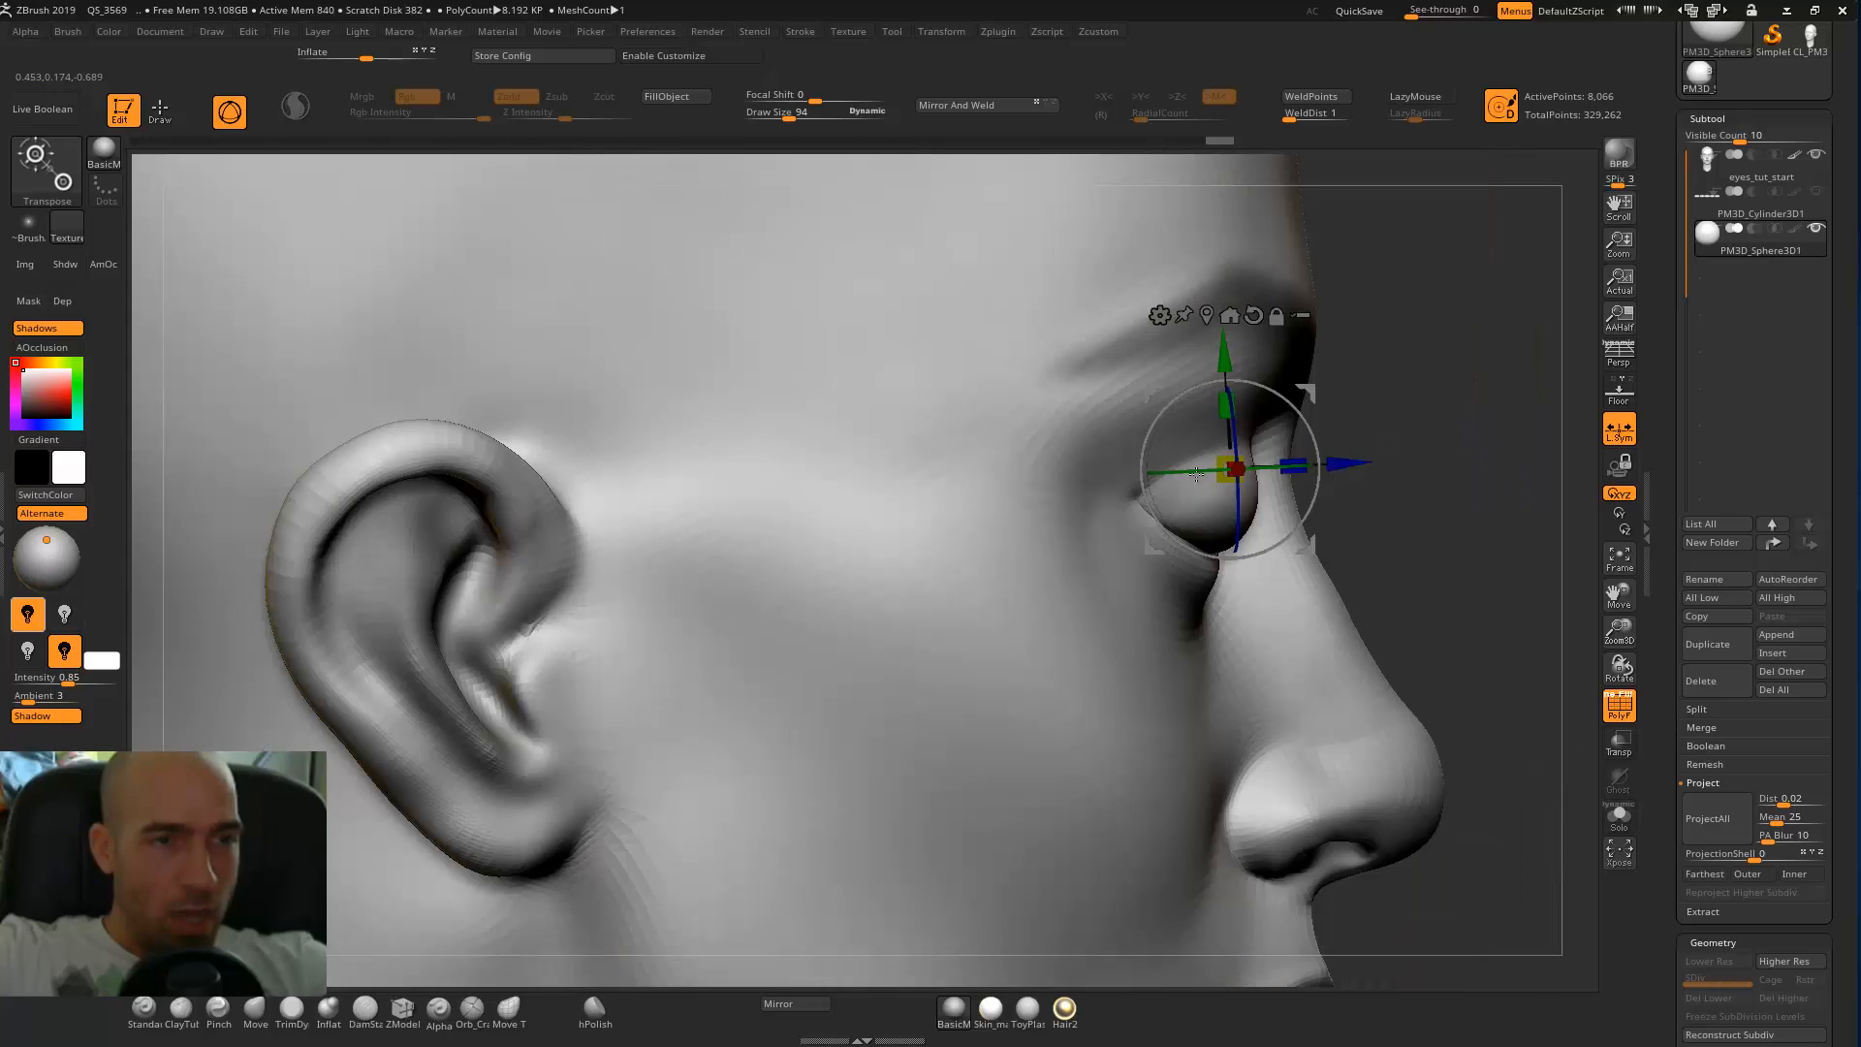
{"action": "left_click_drag", "start_coordinate": [1493, 581], "coordinate": [1017, 625]}
{"action": "left_click", "coordinate": [1619, 748]}
{"action": "left_click_drag", "start_coordinate": [1311, 396], "coordinate": [1282, 418]}
{"action": "left_click", "coordinate": [1218, 343], "text": "alt"}
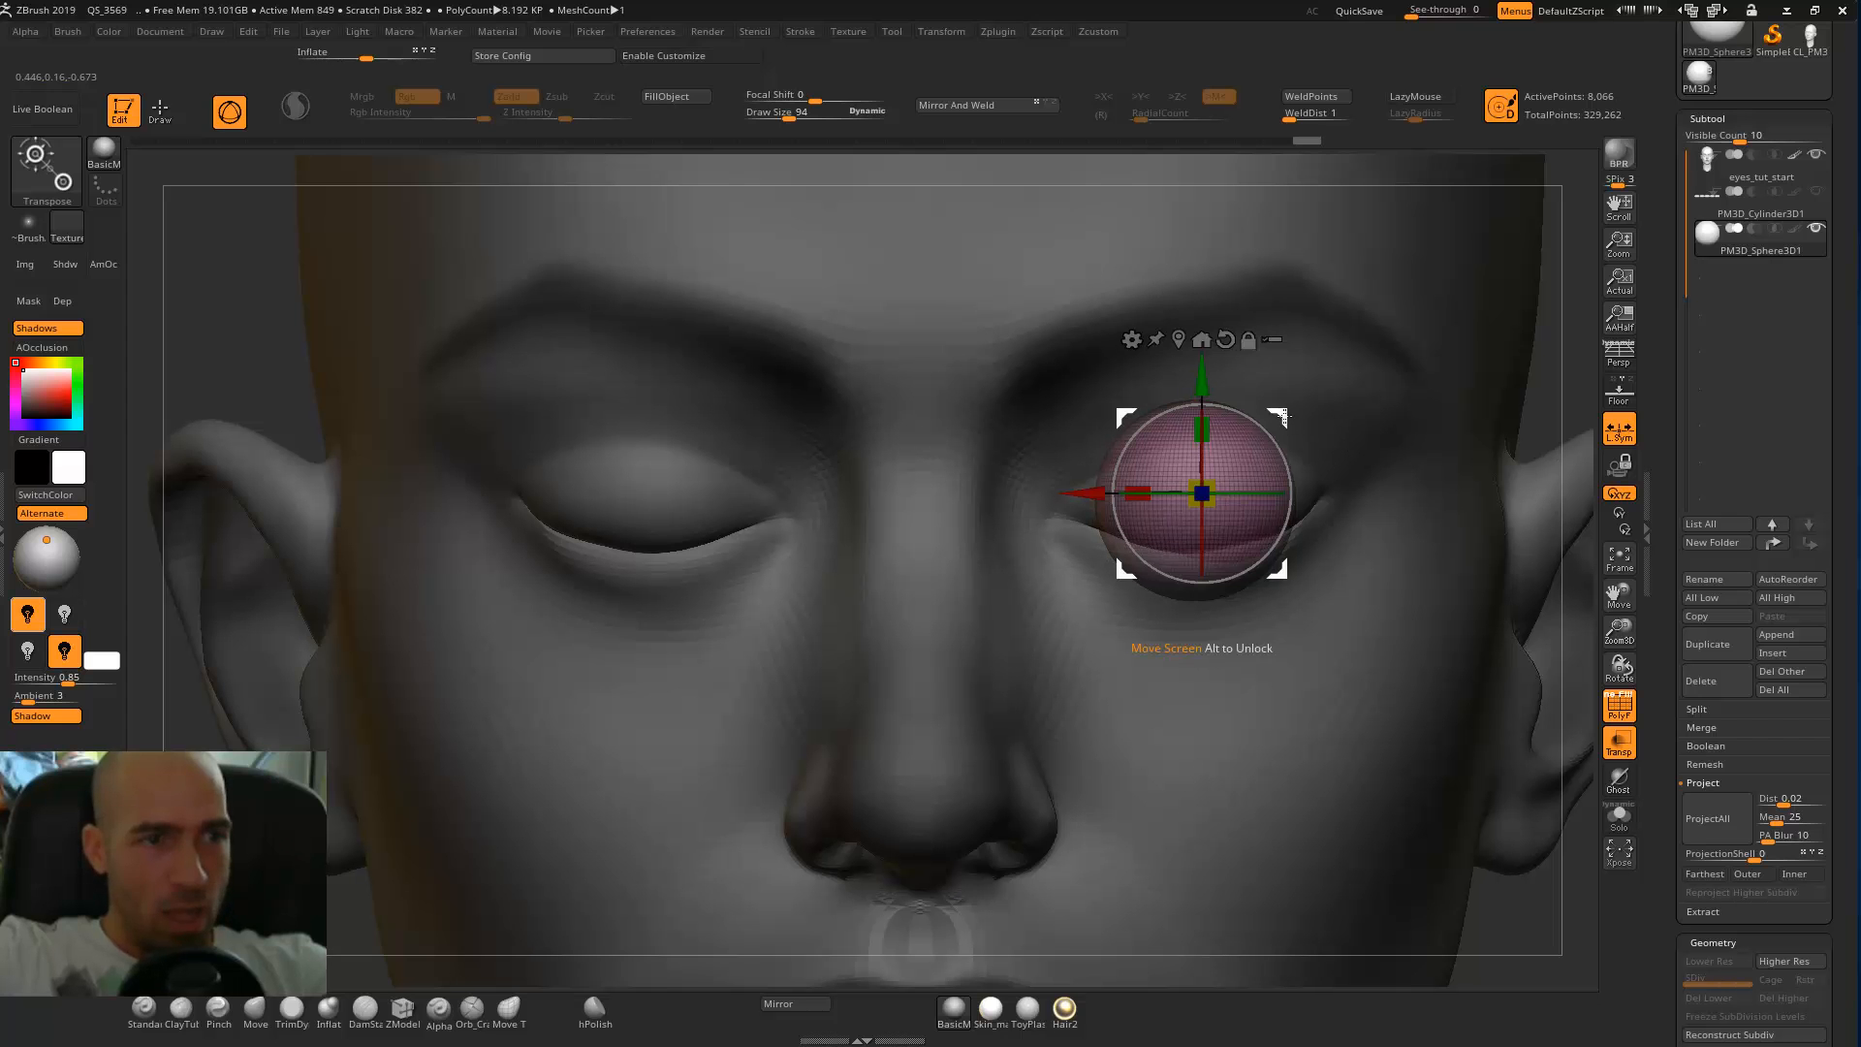
{"action": "key", "text": "q"}
{"action": "key", "text": "f"}
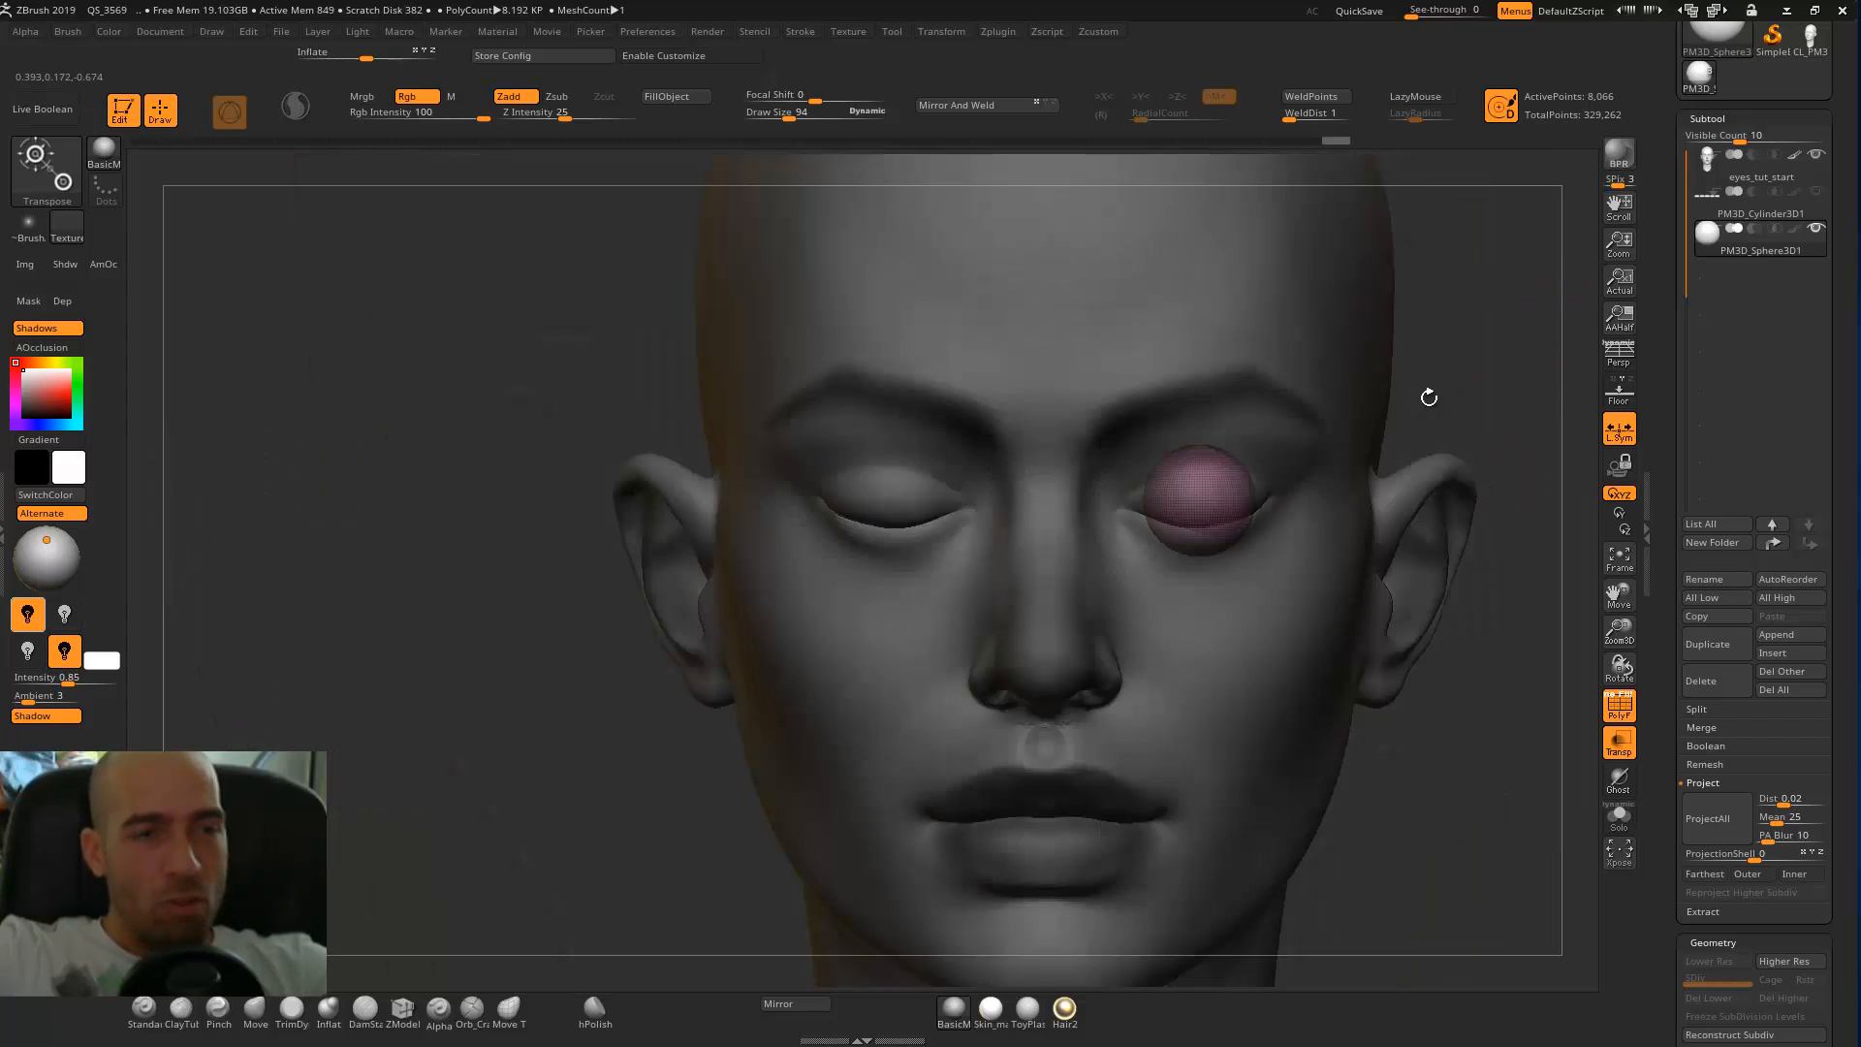
Make the head the active subtool and turn off the PolyFrame and transparency displays.
{"action": "left_click", "coordinate": [1280, 521], "text": "alt"}
{"action": "key", "text": "w"}
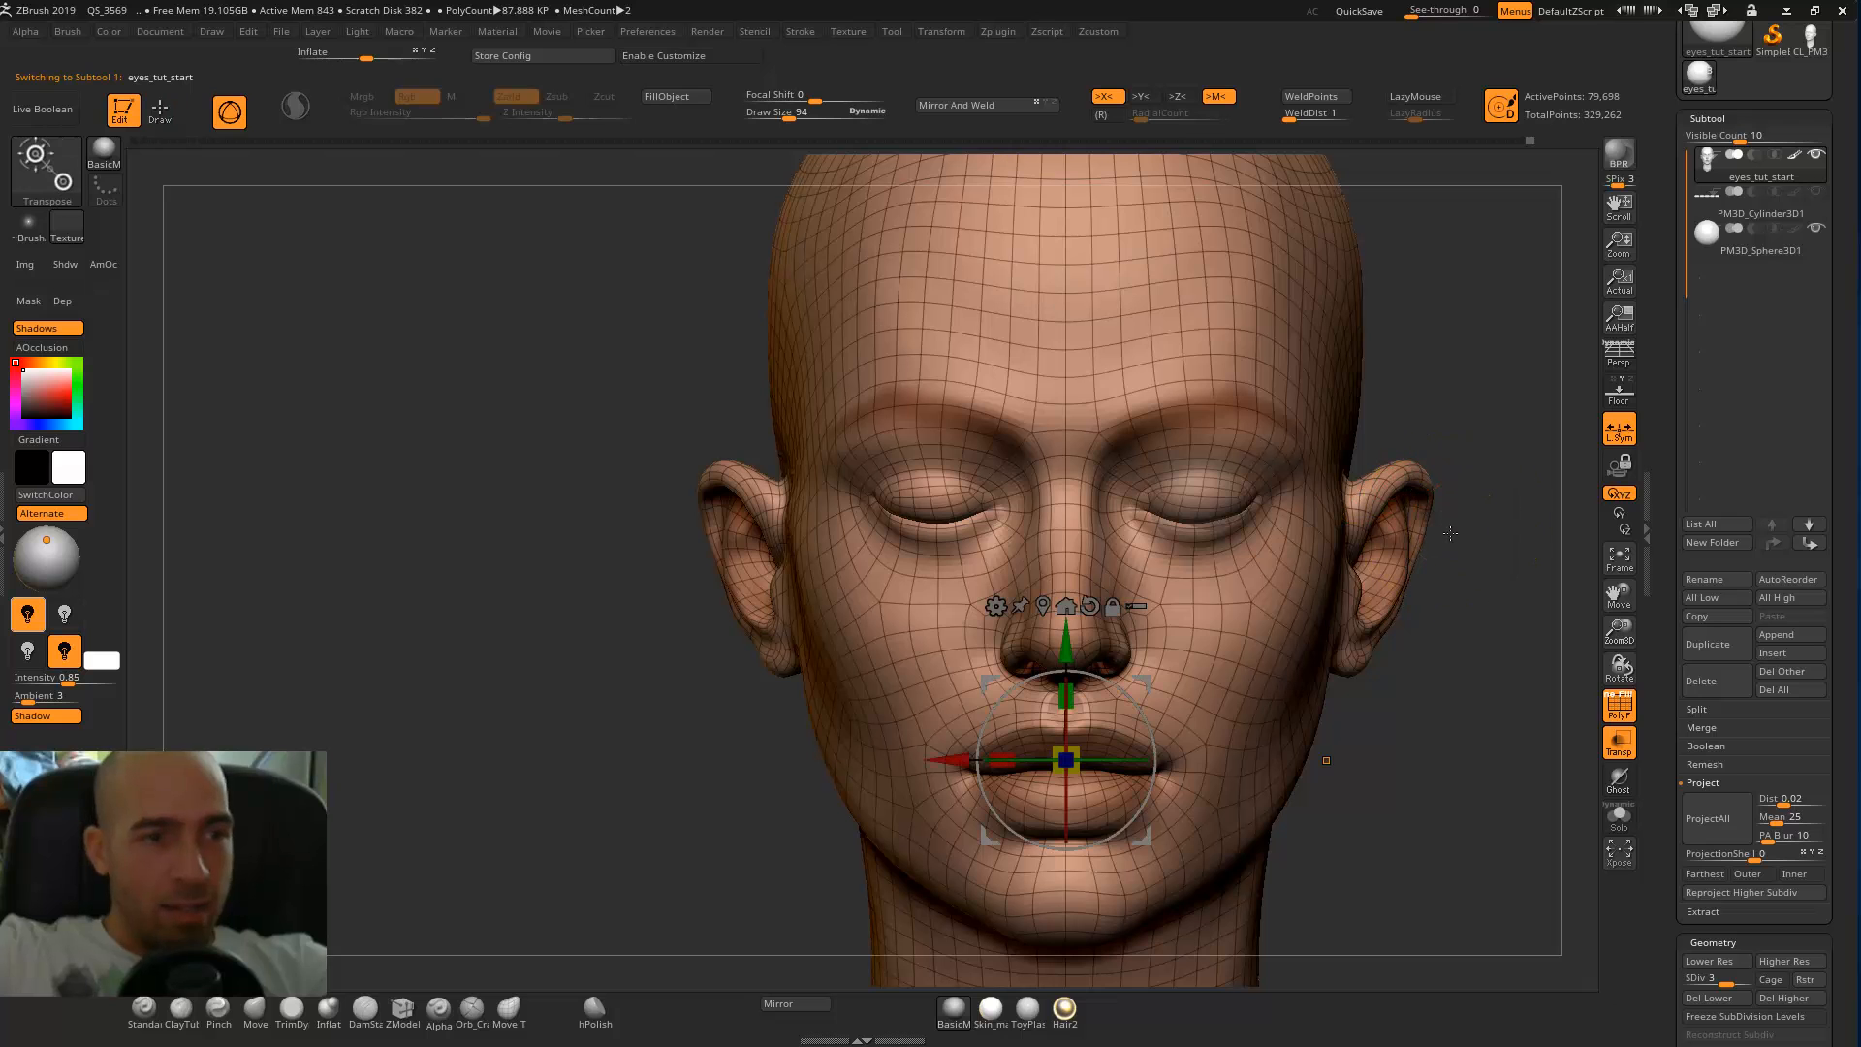
{"action": "left_click", "coordinate": [1632, 709]}
{"action": "left_click", "coordinate": [1619, 757]}
{"action": "right_click_drag", "start_coordinate": [1473, 558], "coordinate": [1454, 679], "text": "ctrl"}
{"action": "key", "text": "q"}
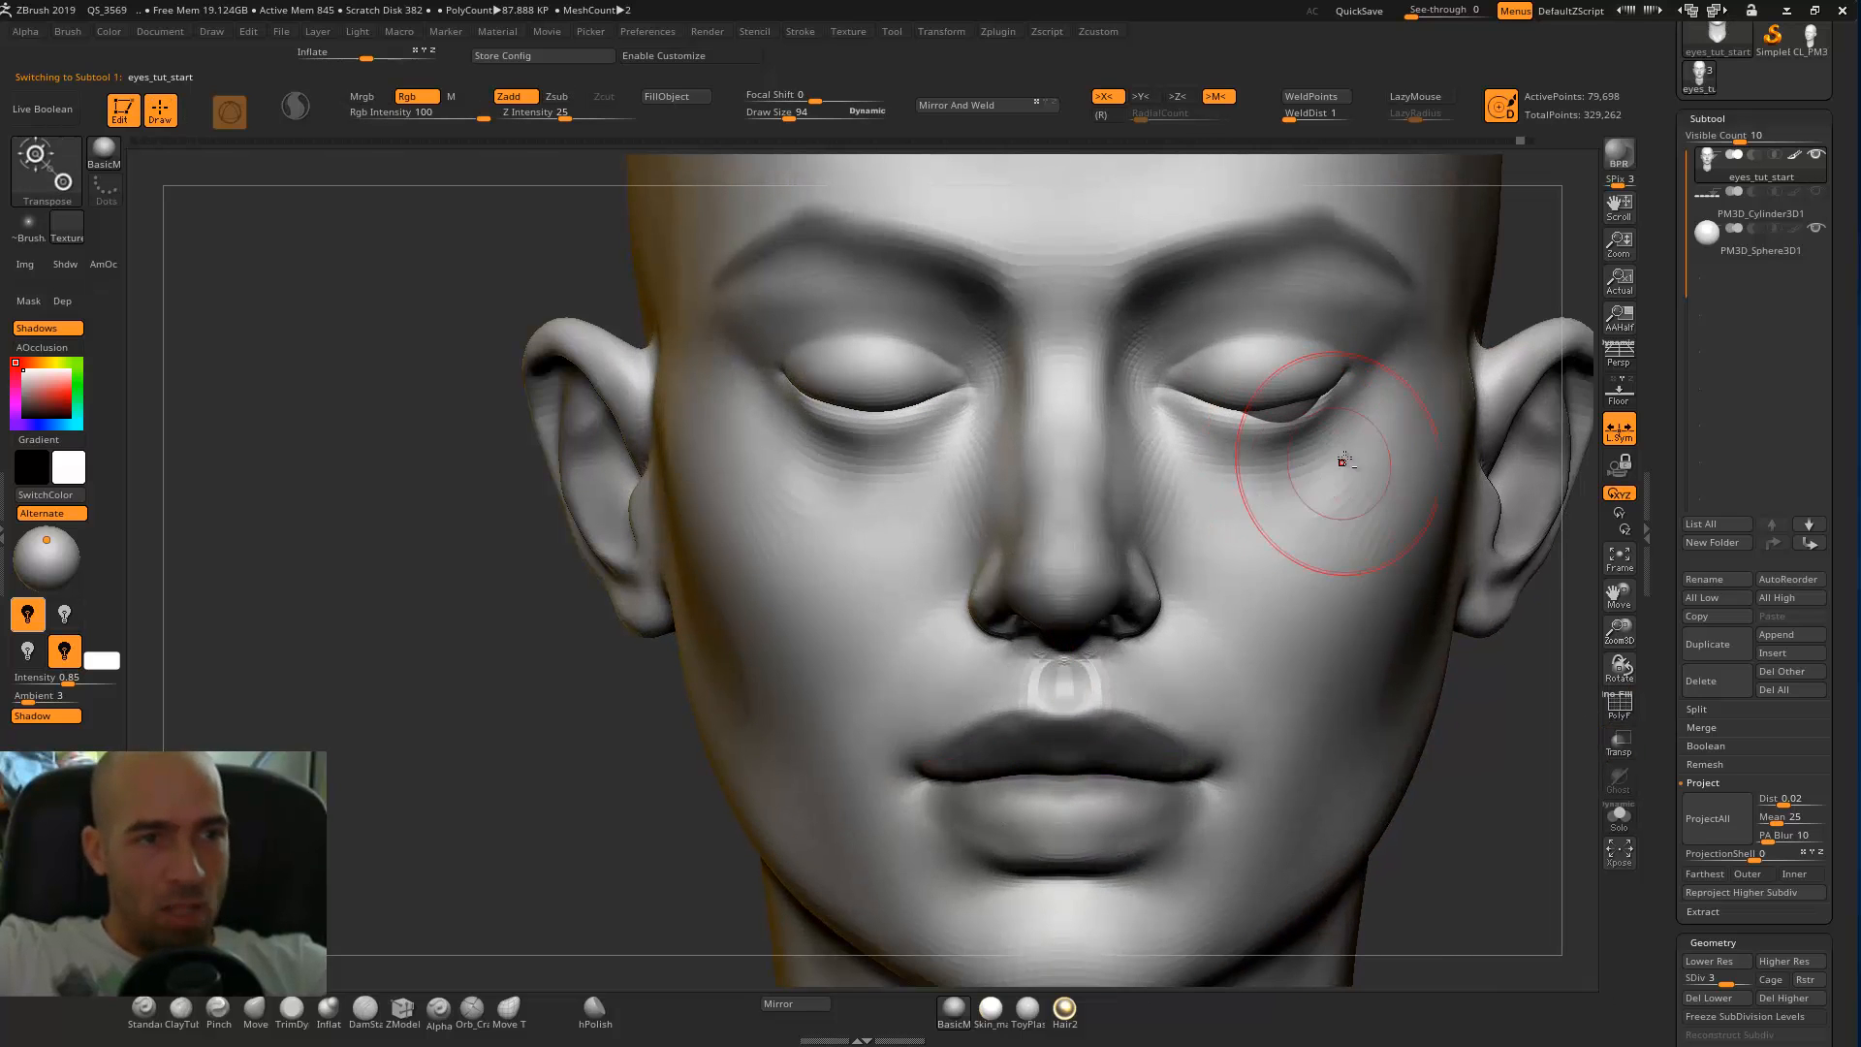
{"action": "key", "text": "w"}
{"action": "right_click_drag", "start_coordinate": [1447, 365], "coordinate": [1433, 401], "text": "alt"}
{"action": "key", "text": "q"}
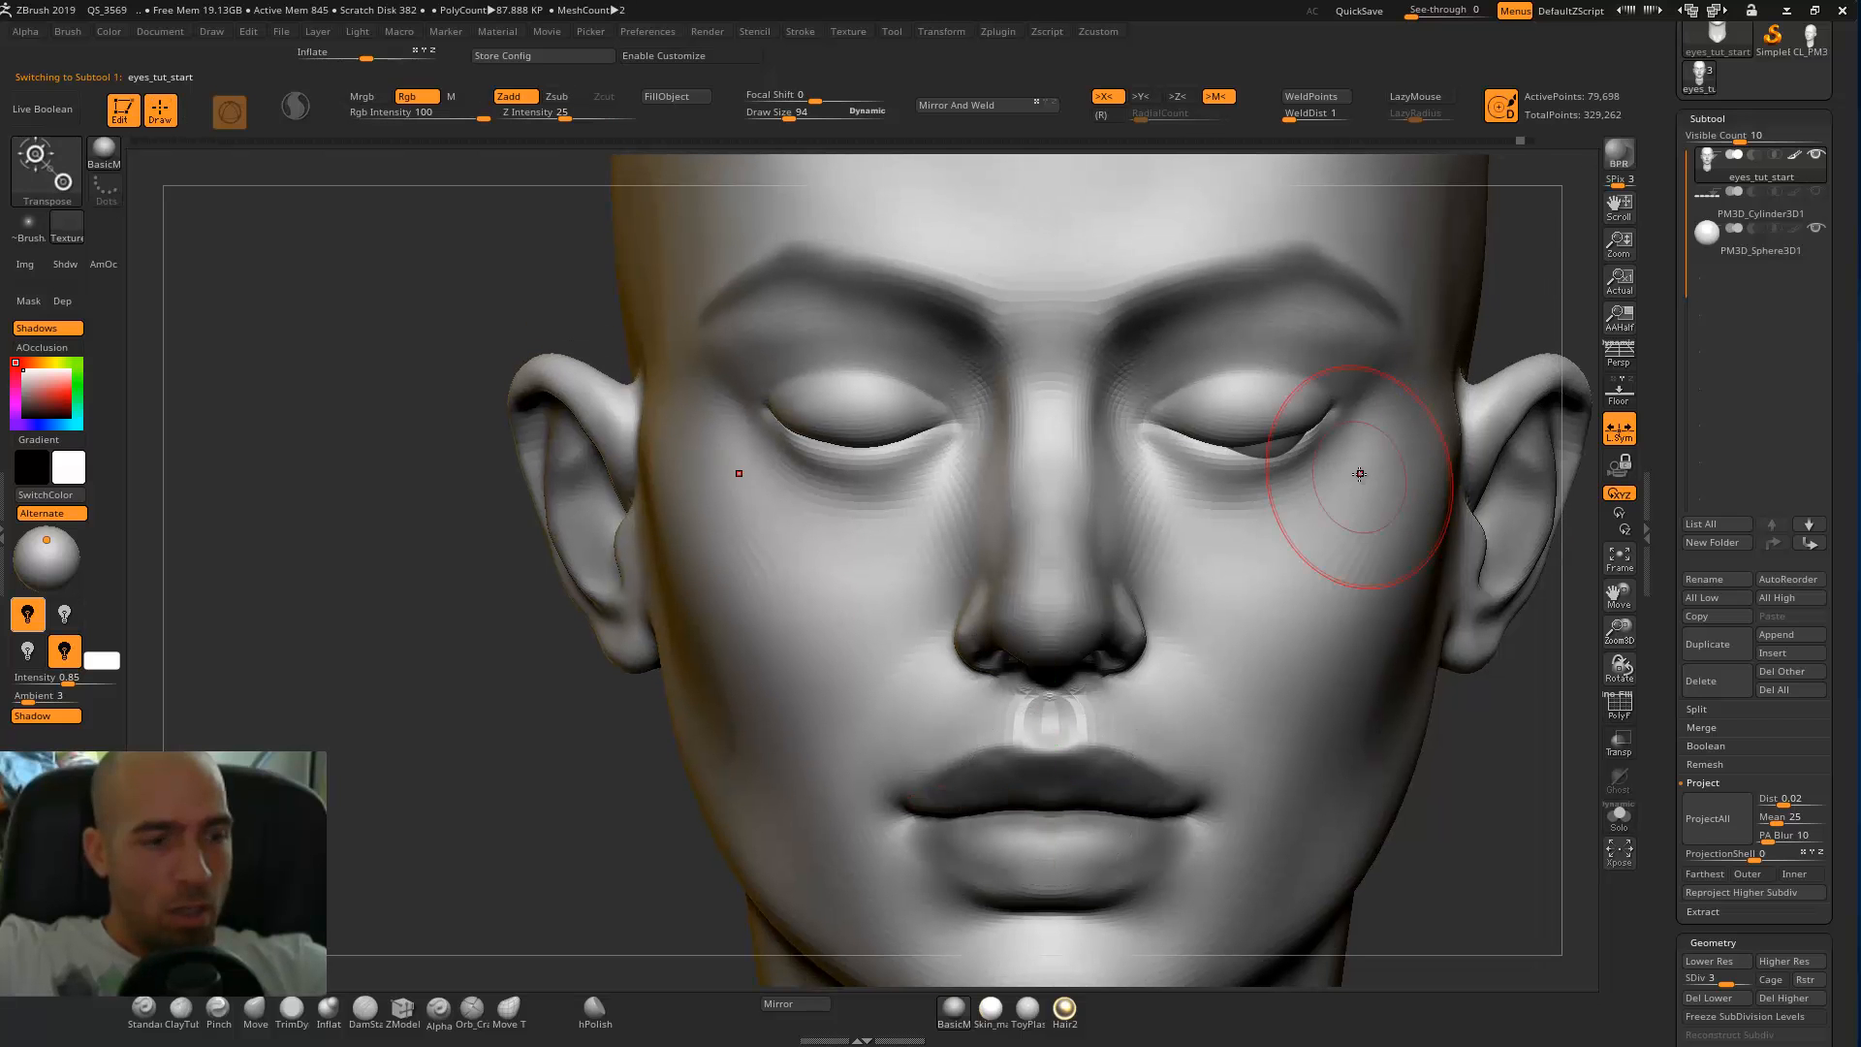
Open the closed eye around the eyeball and form the lower lid with the Standard brush at draw size 58.
{"action": "mouse_move", "coordinate": [1478, 495]}
{"action": "right_mouse_down", "text": "alt"}
{"action": "mouse_move", "coordinate": [1380, 695]}
{"action": "mouse_move", "coordinate": [1516, 440]}
{"action": "mouse_move", "coordinate": [1470, 378]}
{"action": "mouse_move", "coordinate": [1497, 339]}
{"action": "right_mouse_up", "text": "alt"}
{"action": "key", "text": "bracketleft"}
{"action": "key", "text": "bracketleft"}
{"action": "left_click_drag", "start_coordinate": [1080, 612], "coordinate": [1210, 605]}
{"action": "right_click_drag", "start_coordinate": [1464, 417], "coordinate": [1425, 514]}
{"action": "mouse_move", "coordinate": [1100, 582]}
{"action": "left_mouse_down"}
{"action": "mouse_move", "coordinate": [1158, 587]}
{"action": "mouse_move", "coordinate": [1087, 580]}
{"action": "mouse_move", "coordinate": [1124, 564]}
{"action": "mouse_move", "coordinate": [1206, 576]}
{"action": "mouse_move", "coordinate": [1134, 585]}
{"action": "mouse_move", "coordinate": [1127, 543]}
{"action": "mouse_move", "coordinate": [1233, 560]}
{"action": "left_mouse_up"}
{"action": "left_click_drag", "start_coordinate": [1538, 407], "coordinate": [1246, 436]}
{"action": "mouse_move", "coordinate": [1255, 578]}
{"action": "left_mouse_down", "text": "alt"}
{"action": "mouse_move", "coordinate": [1238, 572]}
{"action": "mouse_move", "coordinate": [1257, 573]}
{"action": "mouse_move", "coordinate": [1202, 626]}
{"action": "mouse_move", "coordinate": [1154, 630]}
{"action": "left_mouse_up", "text": "alt"}
{"action": "mouse_move", "coordinate": [1270, 601]}
{"action": "left_mouse_down"}
{"action": "mouse_move", "coordinate": [1115, 634]}
{"action": "mouse_move", "coordinate": [1053, 599]}
{"action": "mouse_move", "coordinate": [1167, 646]}
{"action": "left_mouse_up"}
{"action": "left_click_drag", "start_coordinate": [1265, 594], "coordinate": [1200, 625]}
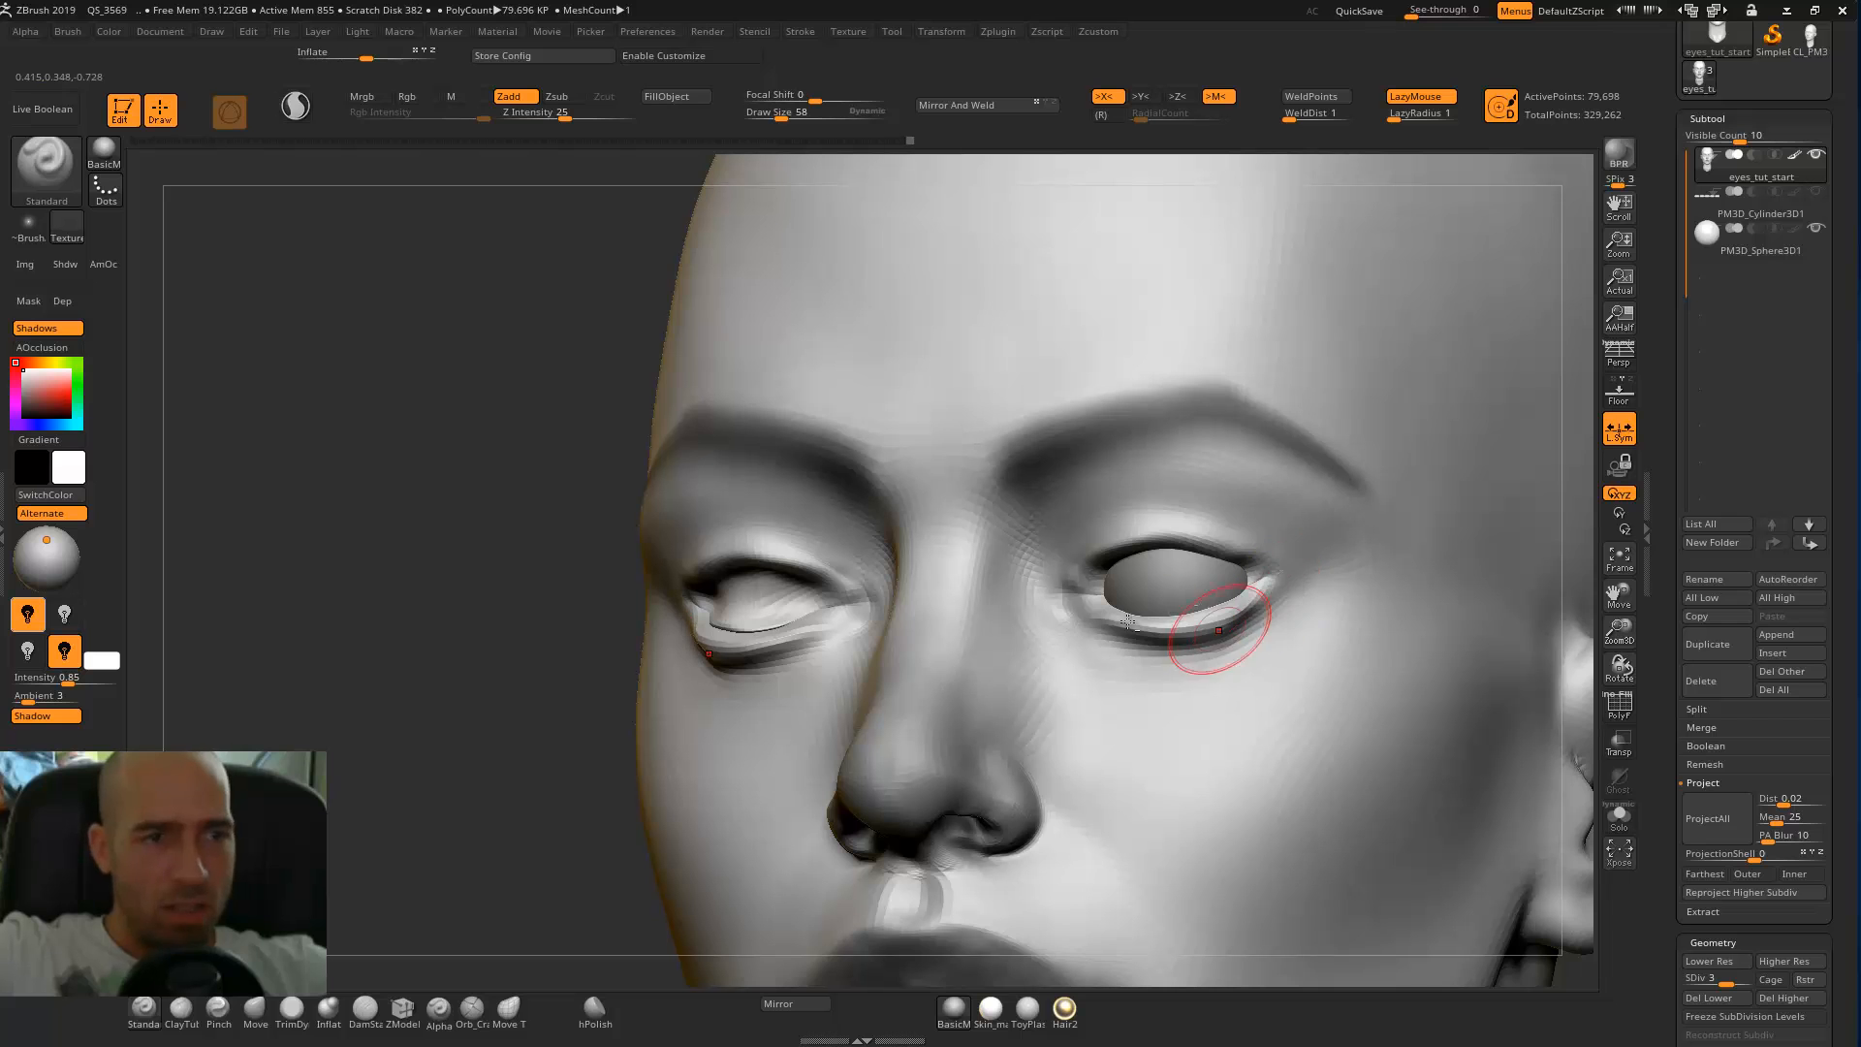
Shape the upper eyelid edge over the eyeball with the Standard brush.
{"action": "left_click_drag", "start_coordinate": [1208, 539], "coordinate": [1087, 570]}
{"action": "mouse_move", "coordinate": [621, 671]}
{"action": "left_mouse_down"}
{"action": "mouse_move", "coordinate": [1467, 436]}
{"action": "mouse_move", "coordinate": [1425, 448]}
{"action": "left_mouse_up"}
{"action": "mouse_move", "coordinate": [1126, 545]}
{"action": "left_mouse_down"}
{"action": "mouse_move", "coordinate": [1077, 568]}
{"action": "mouse_move", "coordinate": [1145, 534]}
{"action": "left_mouse_up"}
{"action": "mouse_move", "coordinate": [1548, 416]}
{"action": "left_mouse_down"}
{"action": "mouse_move", "coordinate": [1515, 398]}
{"action": "mouse_move", "coordinate": [1525, 372]}
{"action": "mouse_move", "coordinate": [1524, 436]}
{"action": "mouse_move", "coordinate": [1456, 408]}
{"action": "left_mouse_up"}
Carve sharper creases at the eye corners, along the upper lid and beneath the lower lid with the DamStandard brush.
{"action": "key", "text": "b"}
{"action": "key", "text": "d"}
{"action": "key", "text": "s"}
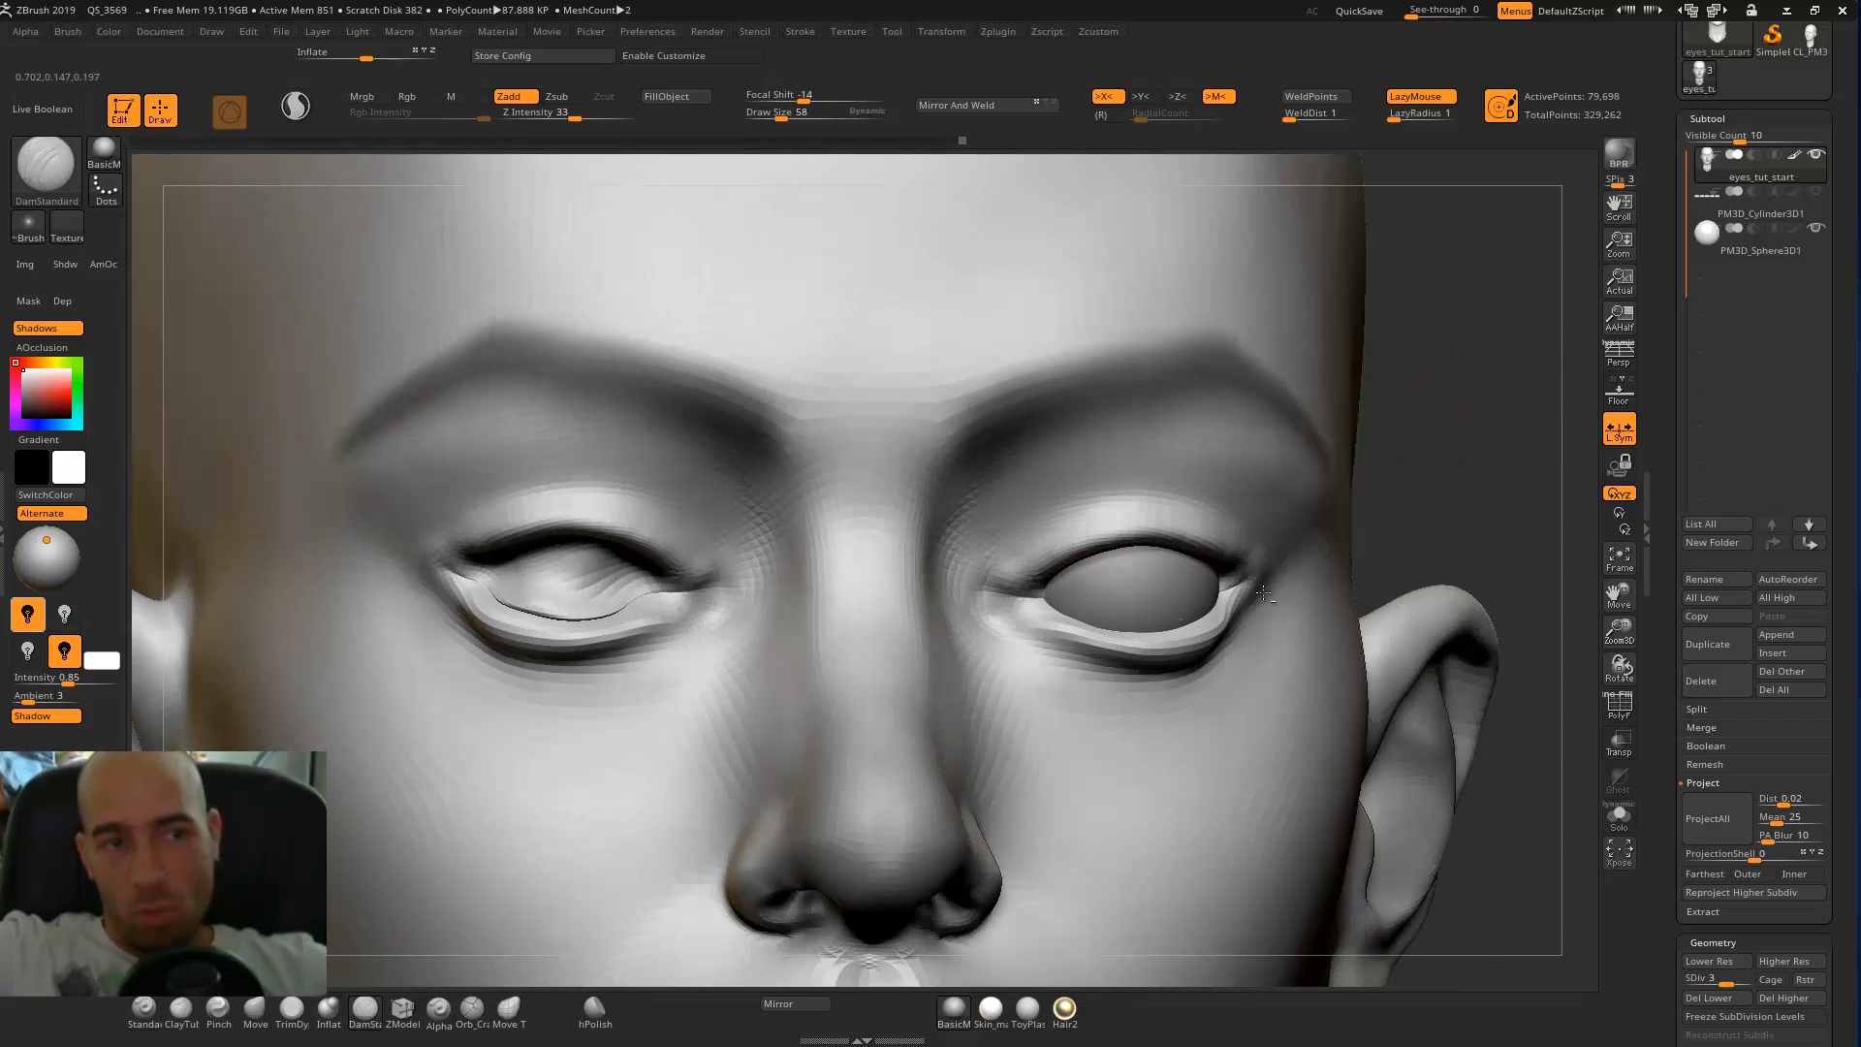
{"action": "left_click_drag", "start_coordinate": [1263, 594], "coordinate": [1230, 579]}
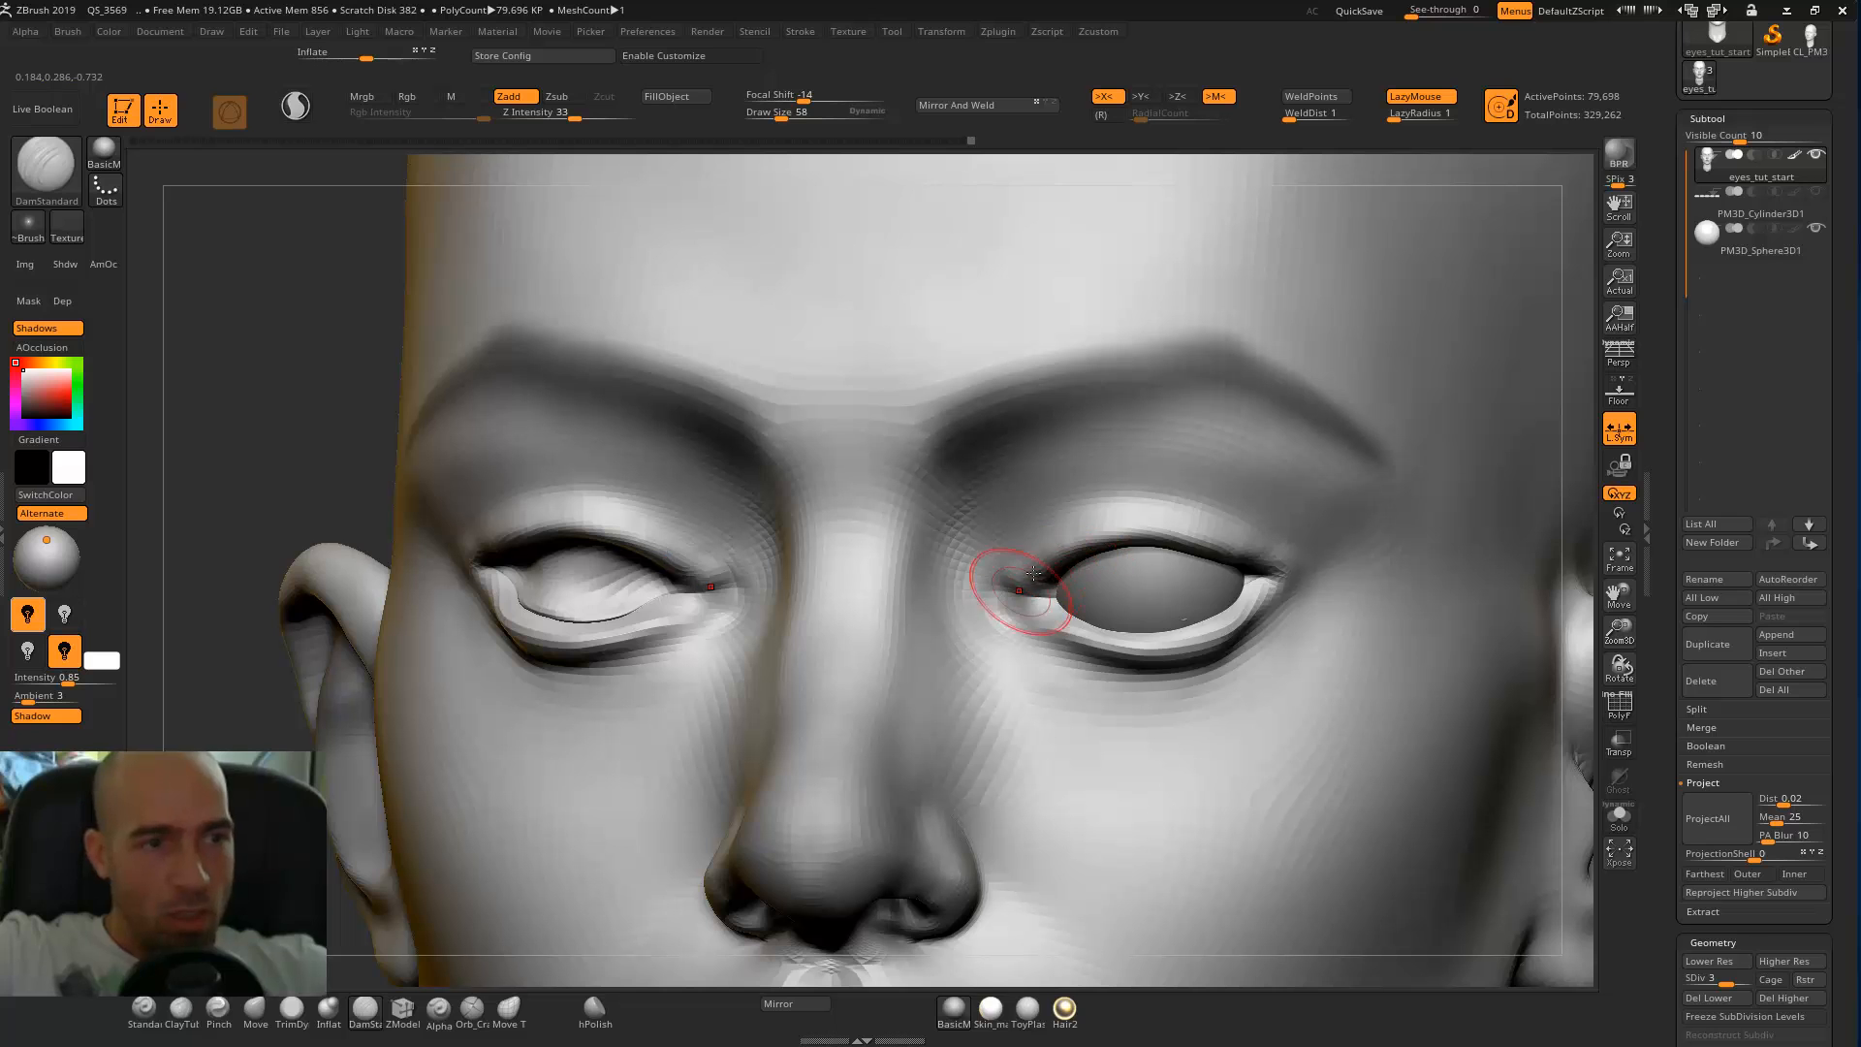
{"action": "mouse_move", "coordinate": [1127, 527]}
{"action": "left_mouse_down"}
{"action": "mouse_move", "coordinate": [1271, 570]}
{"action": "mouse_move", "coordinate": [1214, 625]}
{"action": "left_mouse_up"}
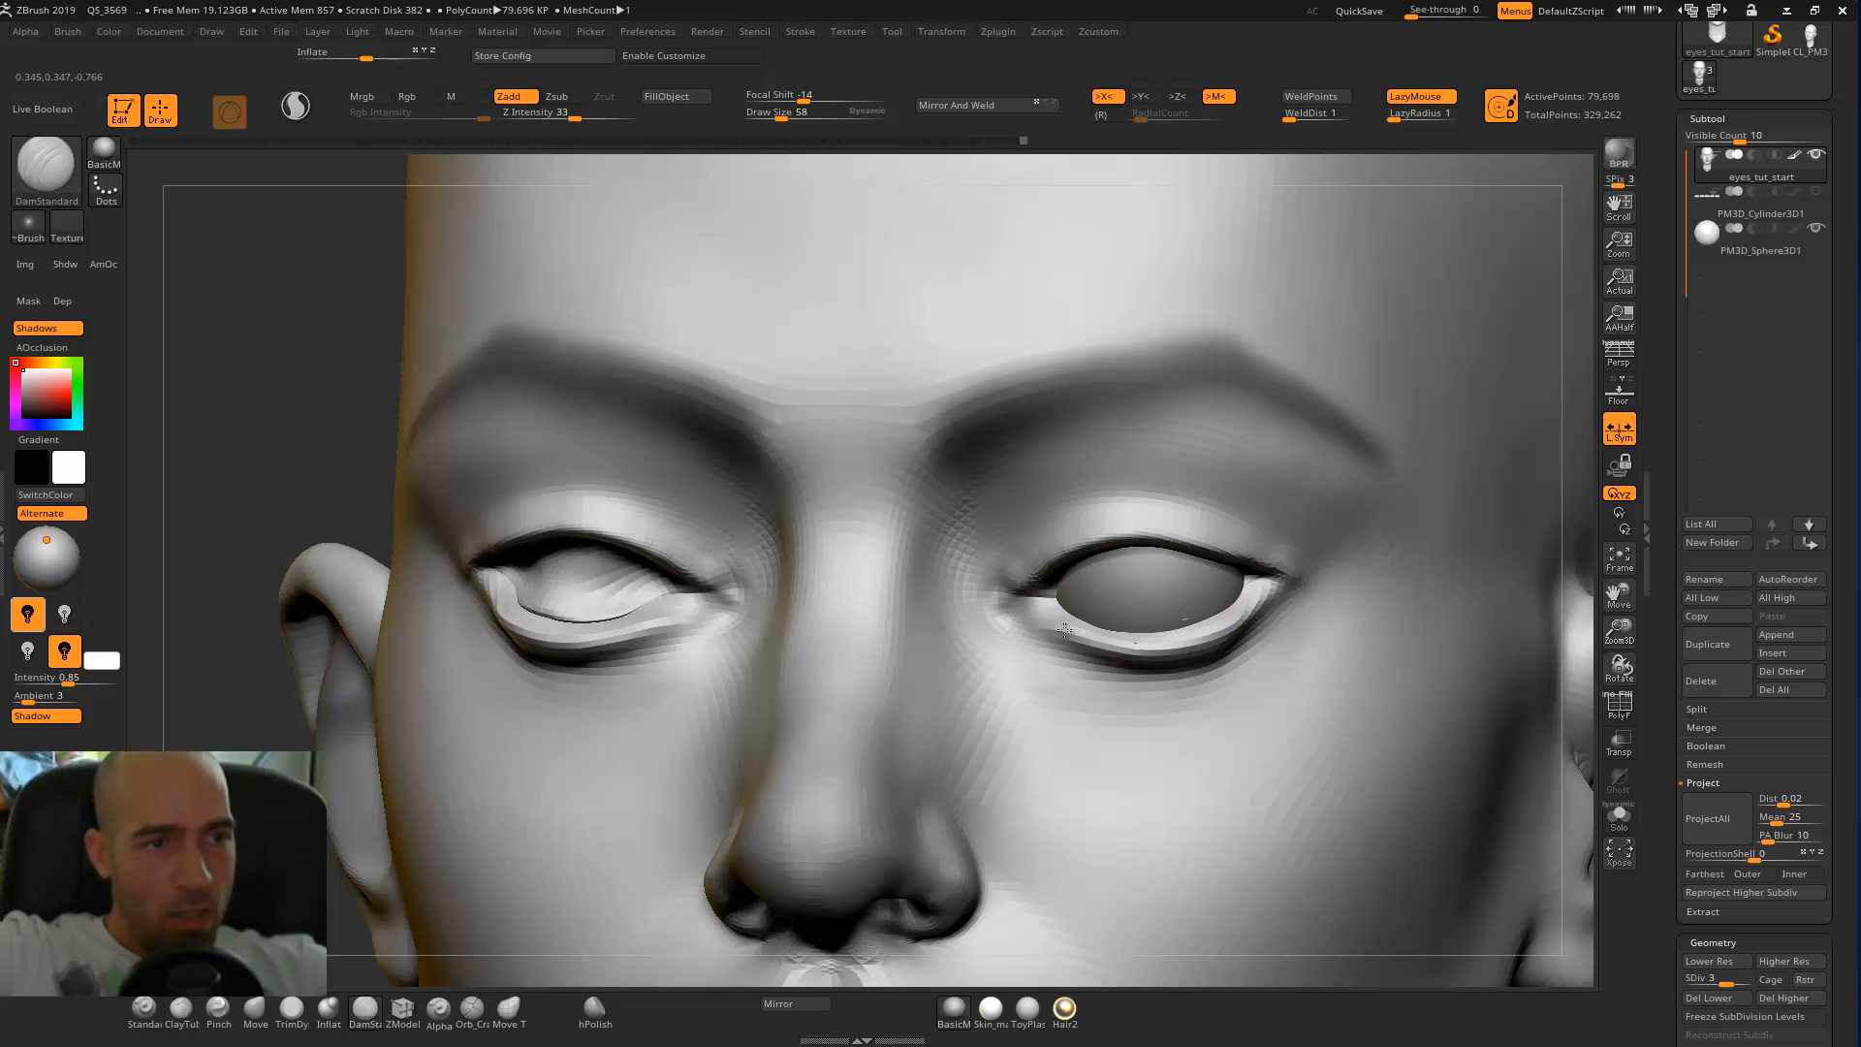
{"action": "left_click_drag", "start_coordinate": [1035, 650], "coordinate": [1110, 676]}
{"action": "mouse_move", "coordinate": [1048, 656]}
{"action": "left_mouse_down"}
{"action": "mouse_move", "coordinate": [1146, 682]}
{"action": "mouse_move", "coordinate": [1231, 666]}
{"action": "mouse_move", "coordinate": [1278, 618]}
{"action": "left_mouse_up"}
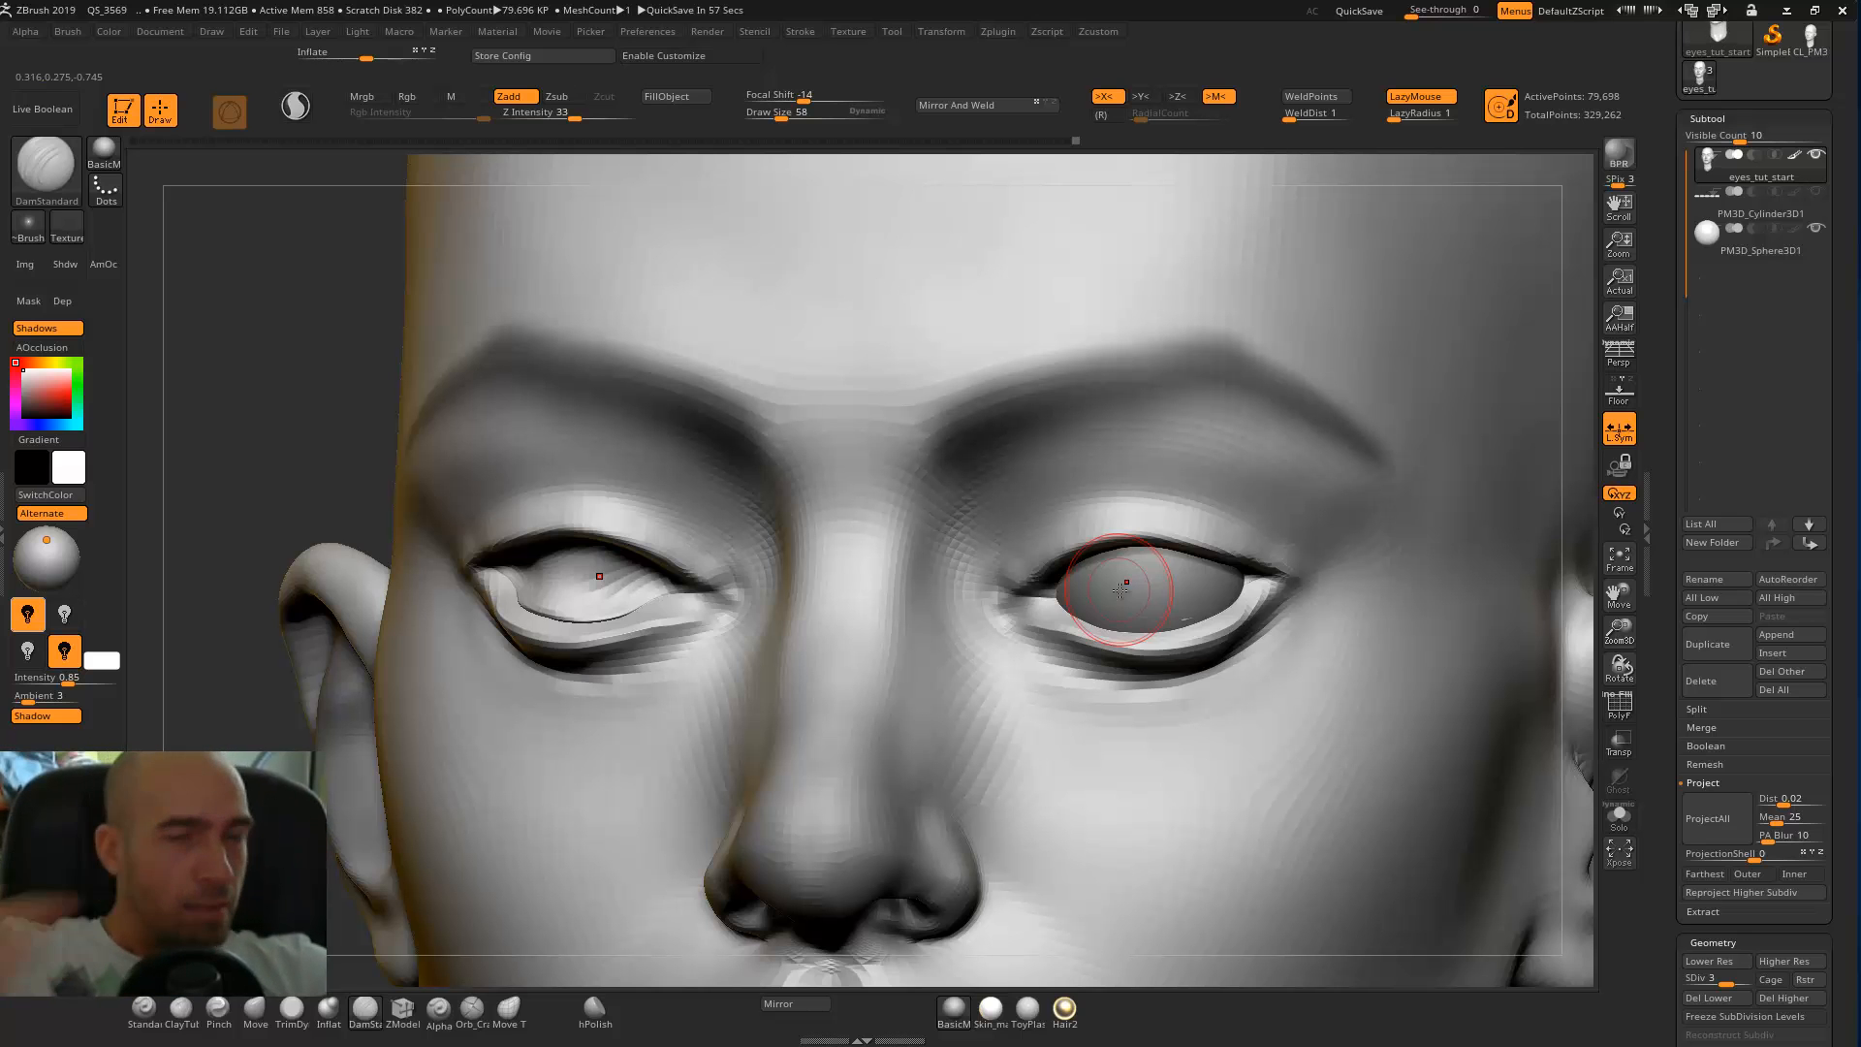
Build up and soften the area under the lower eyelid toward the inner corner with the Standard brush.
{"action": "mouse_move", "coordinate": [698, 684]}
{"action": "left_mouse_down"}
{"action": "mouse_move", "coordinate": [840, 666]}
{"action": "mouse_move", "coordinate": [712, 678]}
{"action": "left_mouse_up"}
{"action": "key", "text": "1"}
{"action": "mouse_move", "coordinate": [726, 774]}
{"action": "left_mouse_down"}
{"action": "mouse_move", "coordinate": [761, 756]}
{"action": "mouse_move", "coordinate": [697, 771]}
{"action": "left_mouse_up"}
{"action": "left_click_drag", "start_coordinate": [1268, 623], "coordinate": [1172, 685]}
{"action": "mouse_move", "coordinate": [1247, 627]}
{"action": "left_mouse_down"}
{"action": "mouse_move", "coordinate": [1125, 690]}
{"action": "mouse_move", "coordinate": [1223, 663]}
{"action": "mouse_move", "coordinate": [1264, 628]}
{"action": "mouse_move", "coordinate": [1111, 710]}
{"action": "left_mouse_up"}
{"action": "left_click_drag", "start_coordinate": [1280, 602], "coordinate": [1115, 682]}
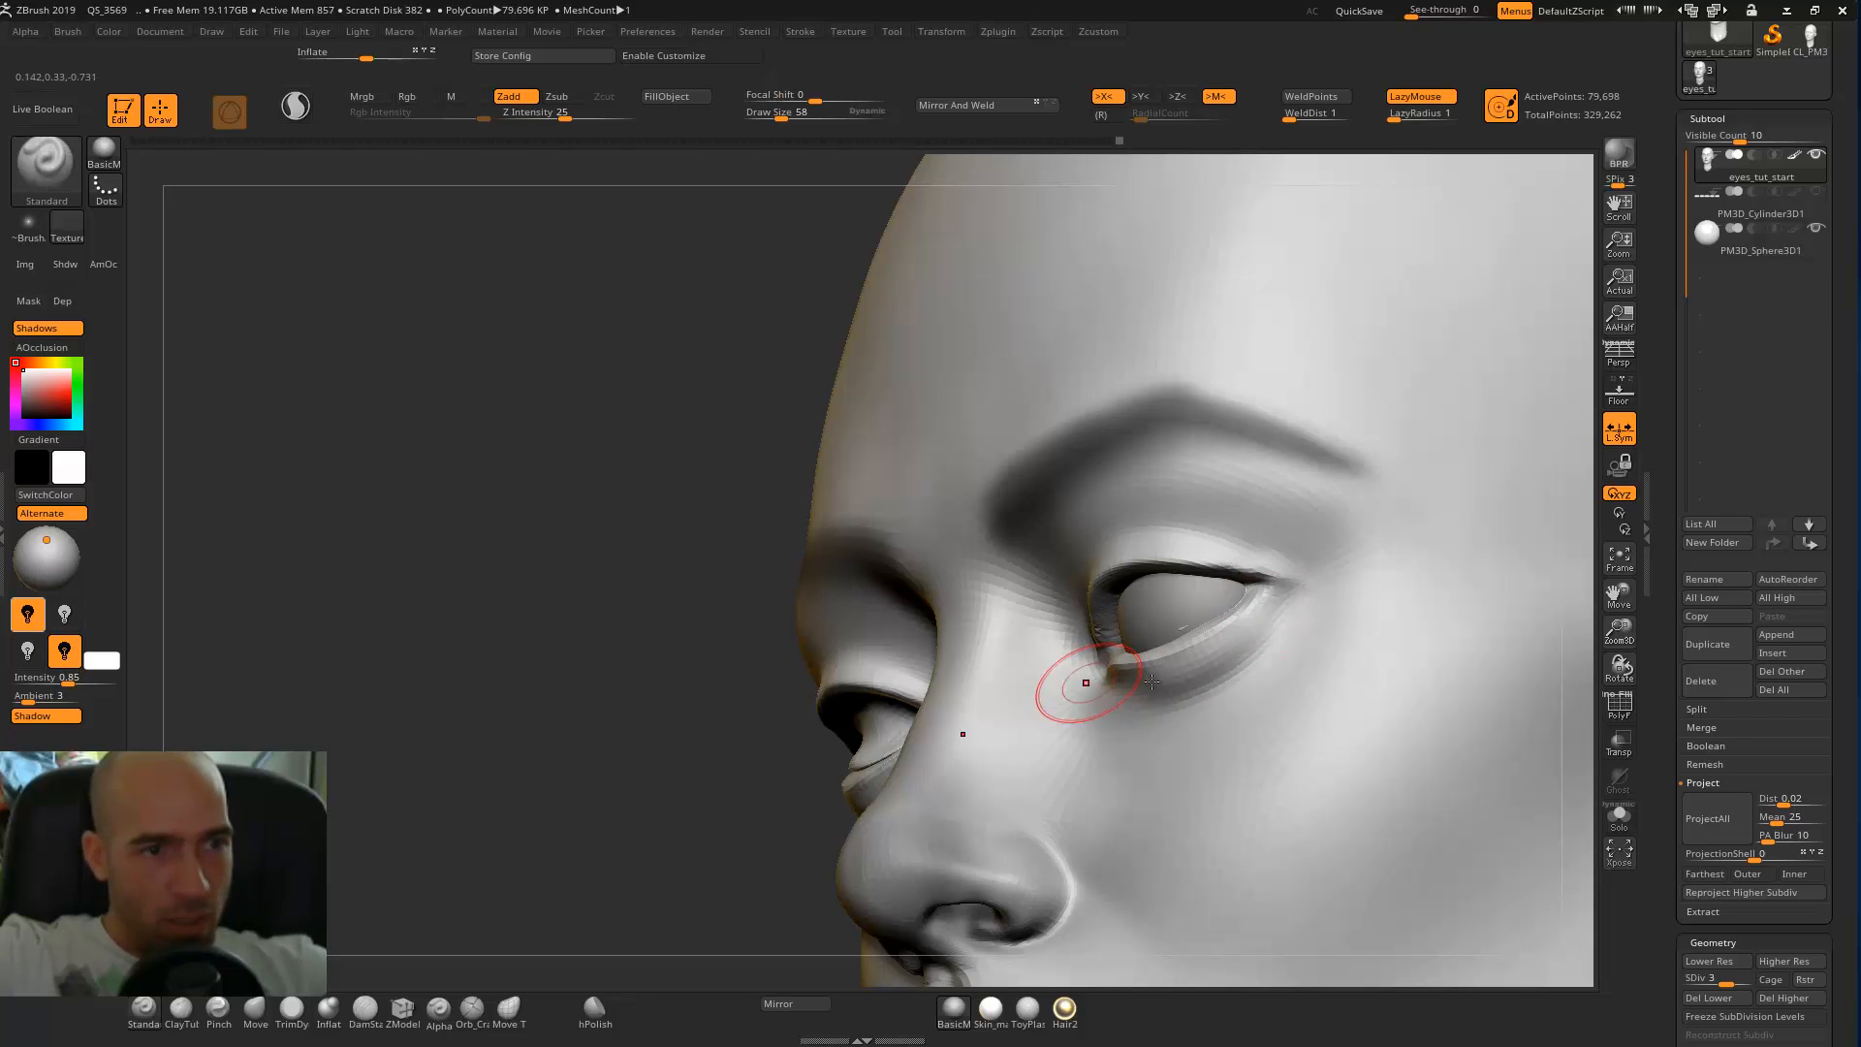
{"action": "left_click_drag", "start_coordinate": [1260, 635], "coordinate": [1153, 686], "text": "shift"}
{"action": "left_click_drag", "start_coordinate": [681, 718], "coordinate": [991, 642], "text": "shift"}
{"action": "left_click_drag", "start_coordinate": [1155, 685], "coordinate": [1114, 680]}
{"action": "left_click_drag", "start_coordinate": [1153, 682], "coordinate": [1130, 679], "text": "shift"}
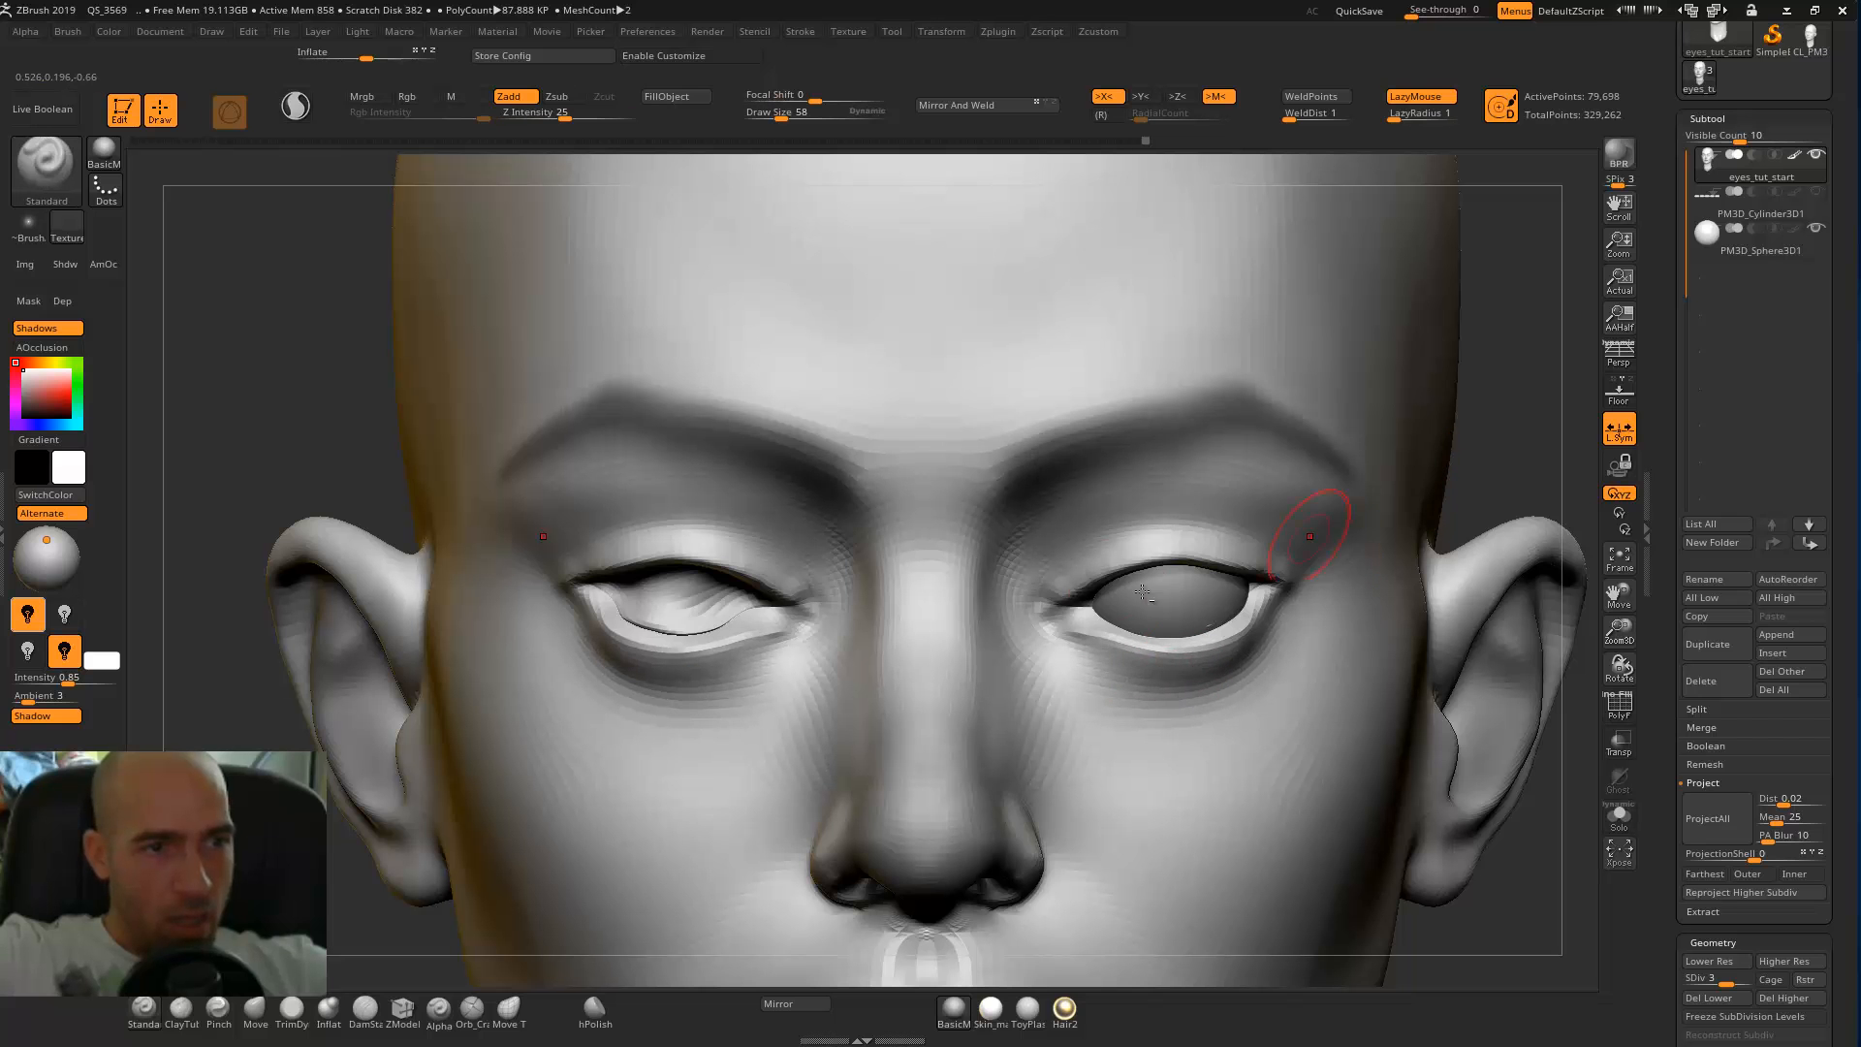
Check the eyes from the front and refine the inner eye corner with the Standard brush.
{"action": "mouse_move", "coordinate": [1544, 423]}
{"action": "left_mouse_down", "text": "alt"}
{"action": "mouse_move", "coordinate": [1515, 402]}
{"action": "mouse_move", "coordinate": [1395, 469]}
{"action": "left_mouse_up", "text": "alt"}
{"action": "key", "text": "2"}
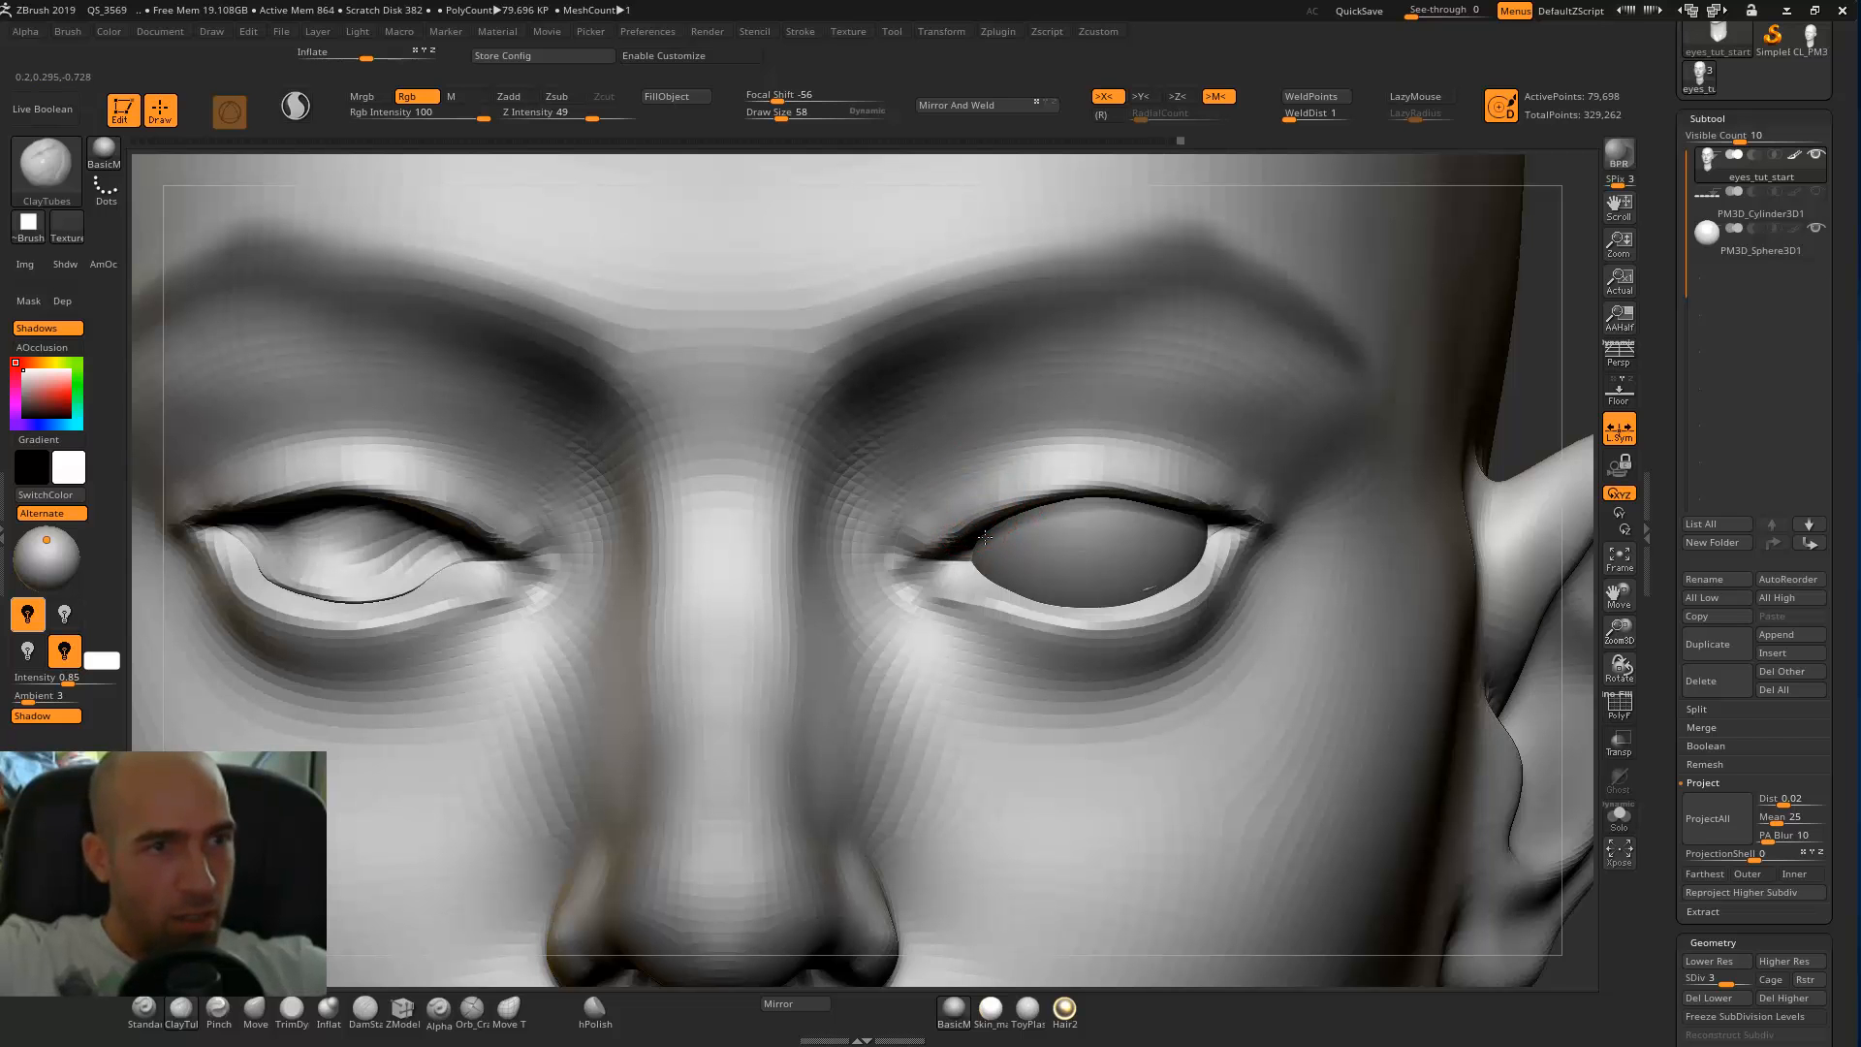
{"action": "mouse_move", "coordinate": [1554, 383]}
{"action": "left_mouse_down", "text": "alt"}
{"action": "mouse_move", "coordinate": [1354, 340]}
{"action": "mouse_move", "coordinate": [1394, 351]}
{"action": "left_mouse_up", "text": "alt"}
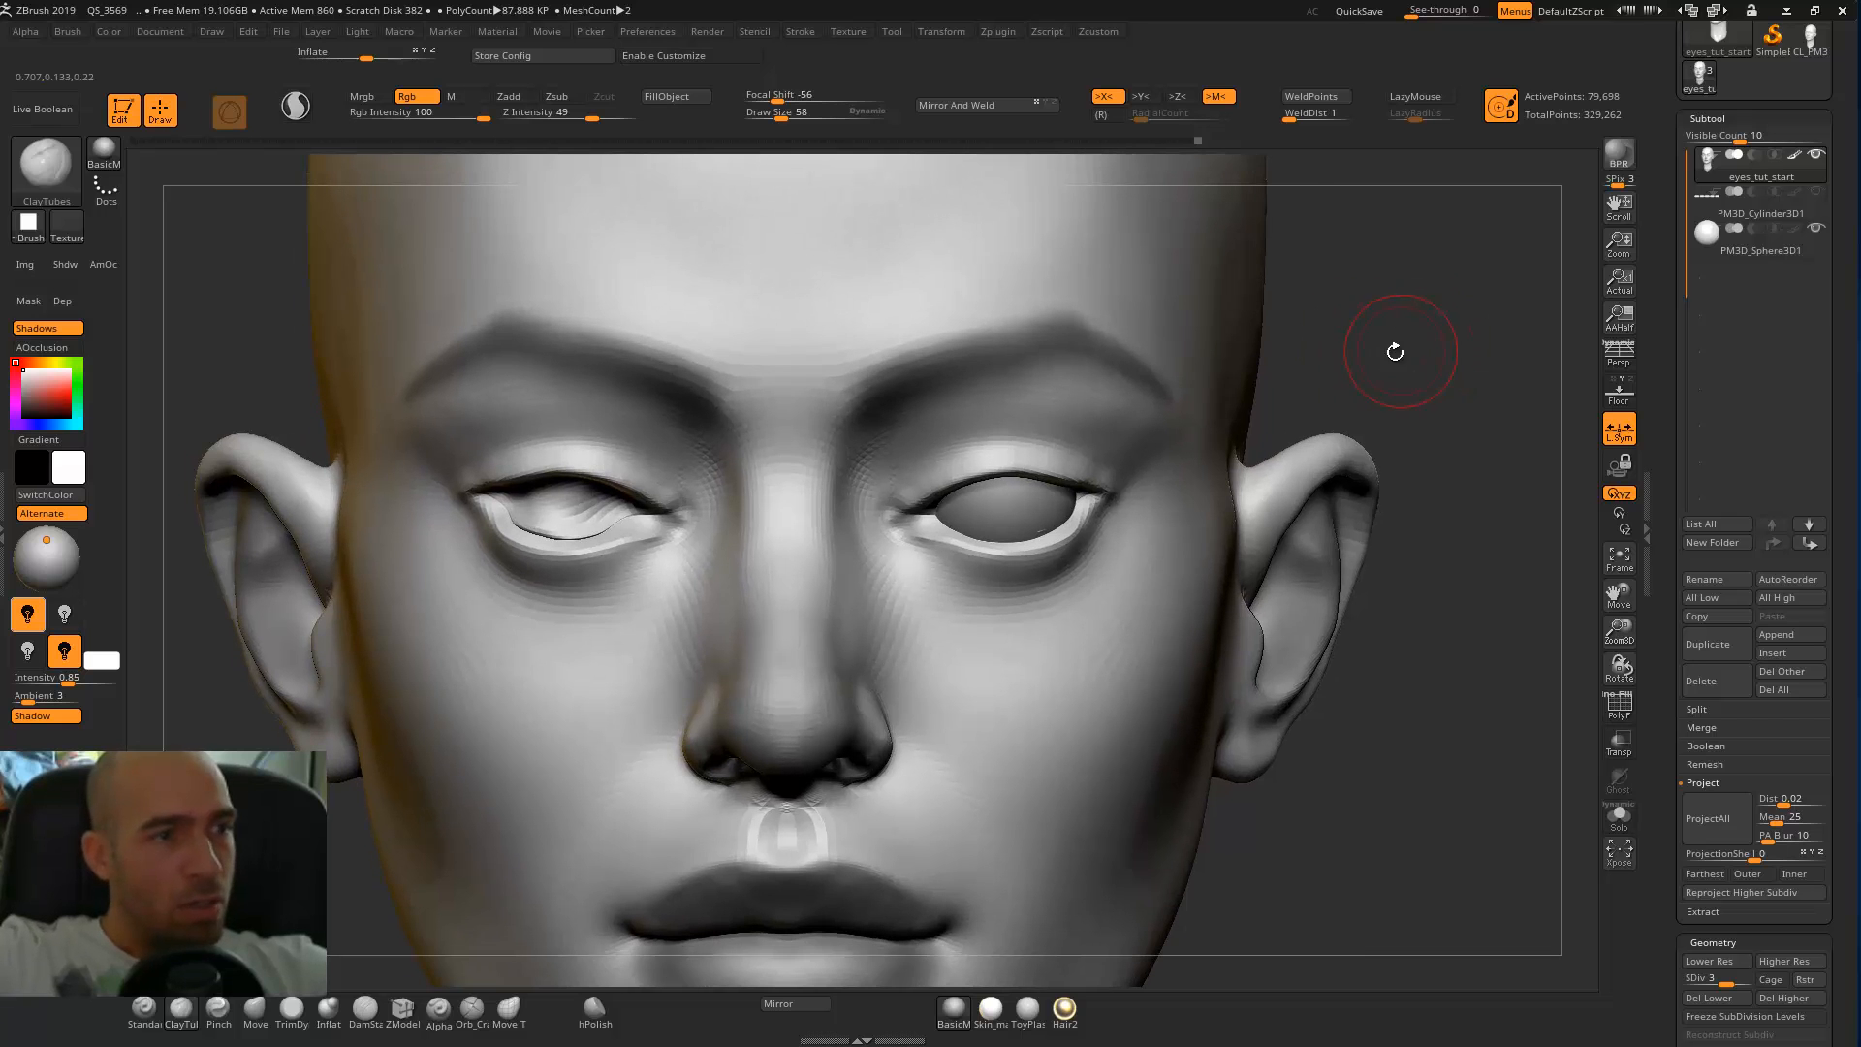
{"action": "mouse_move", "coordinate": [1309, 411]}
{"action": "left_mouse_down"}
{"action": "mouse_move", "coordinate": [1395, 368]}
{"action": "mouse_move", "coordinate": [1383, 381]}
{"action": "left_mouse_up"}
{"action": "left_click_drag", "start_coordinate": [1376, 445], "coordinate": [1309, 485], "text": "alt"}
{"action": "left_click_drag", "start_coordinate": [891, 445], "coordinate": [887, 473]}
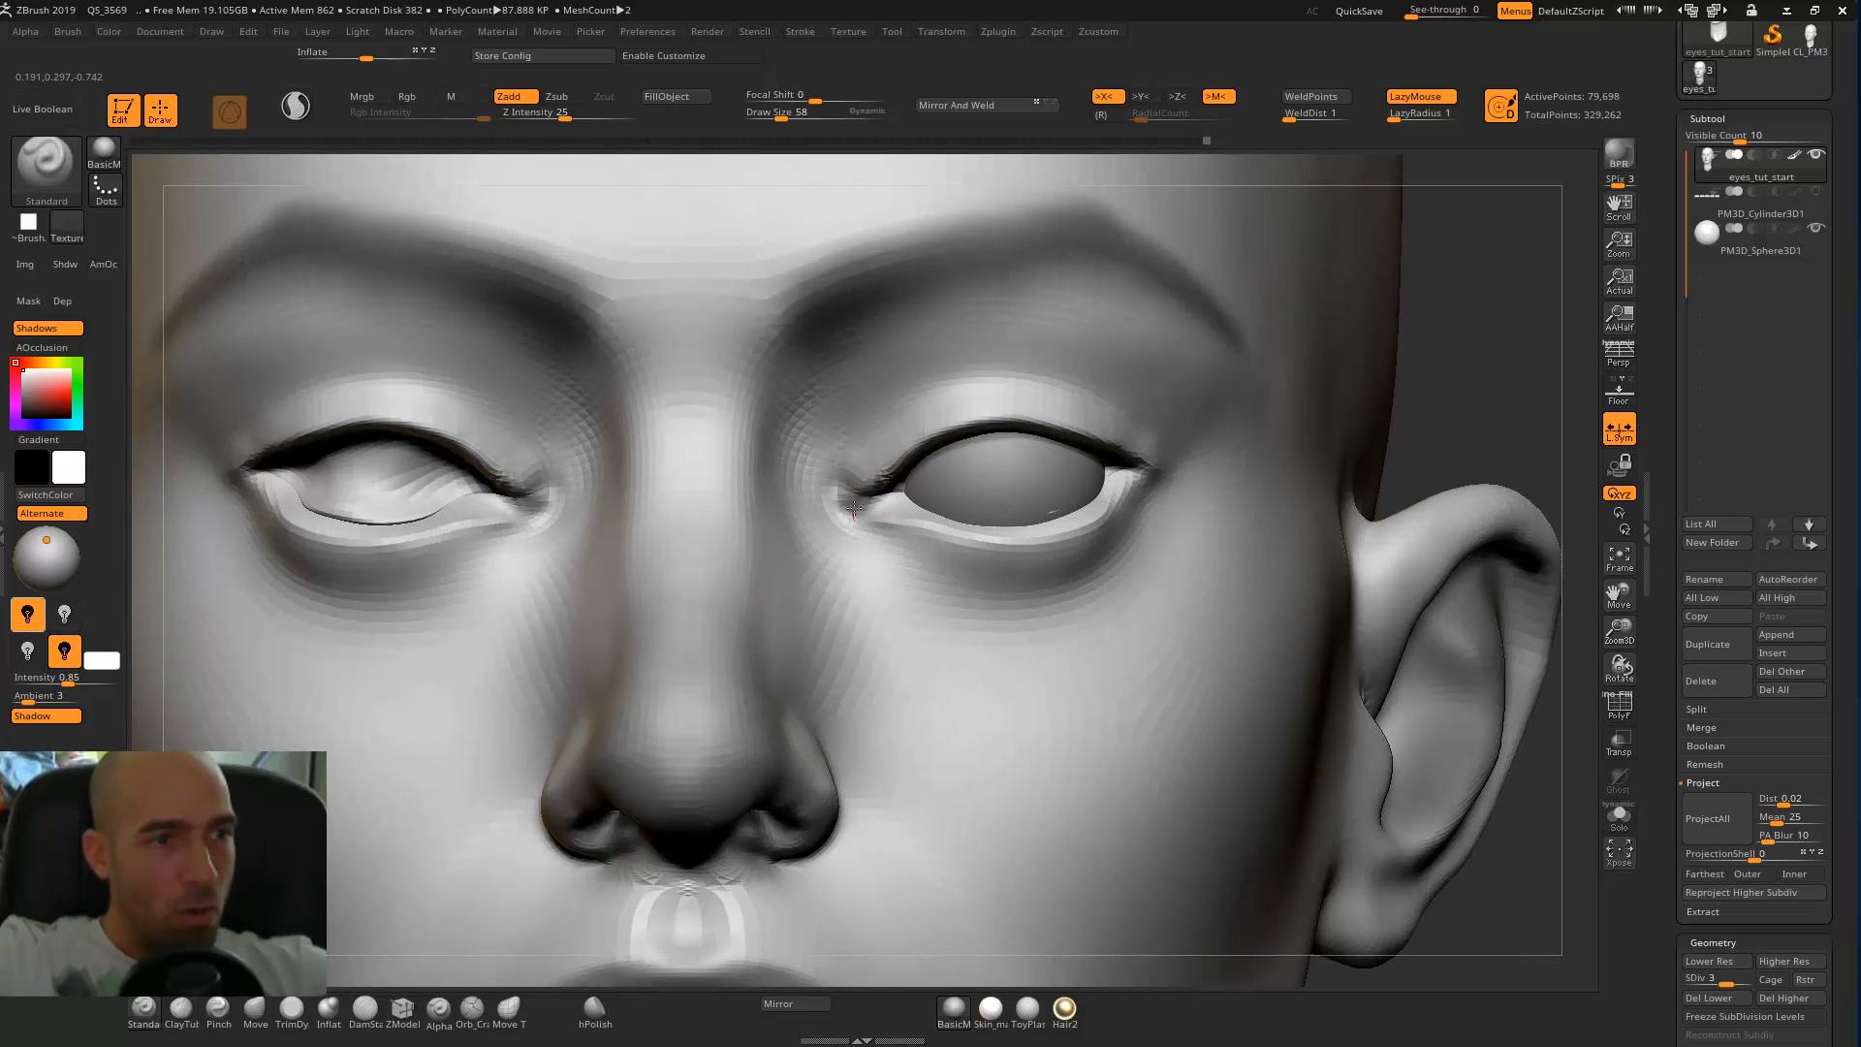
Build up the inner eye corner and the fold above the upper lid with ClayTubes, with Rgb painting off.
{"action": "key", "text": "b"}
{"action": "key", "text": "c"}
{"action": "key", "text": "t"}
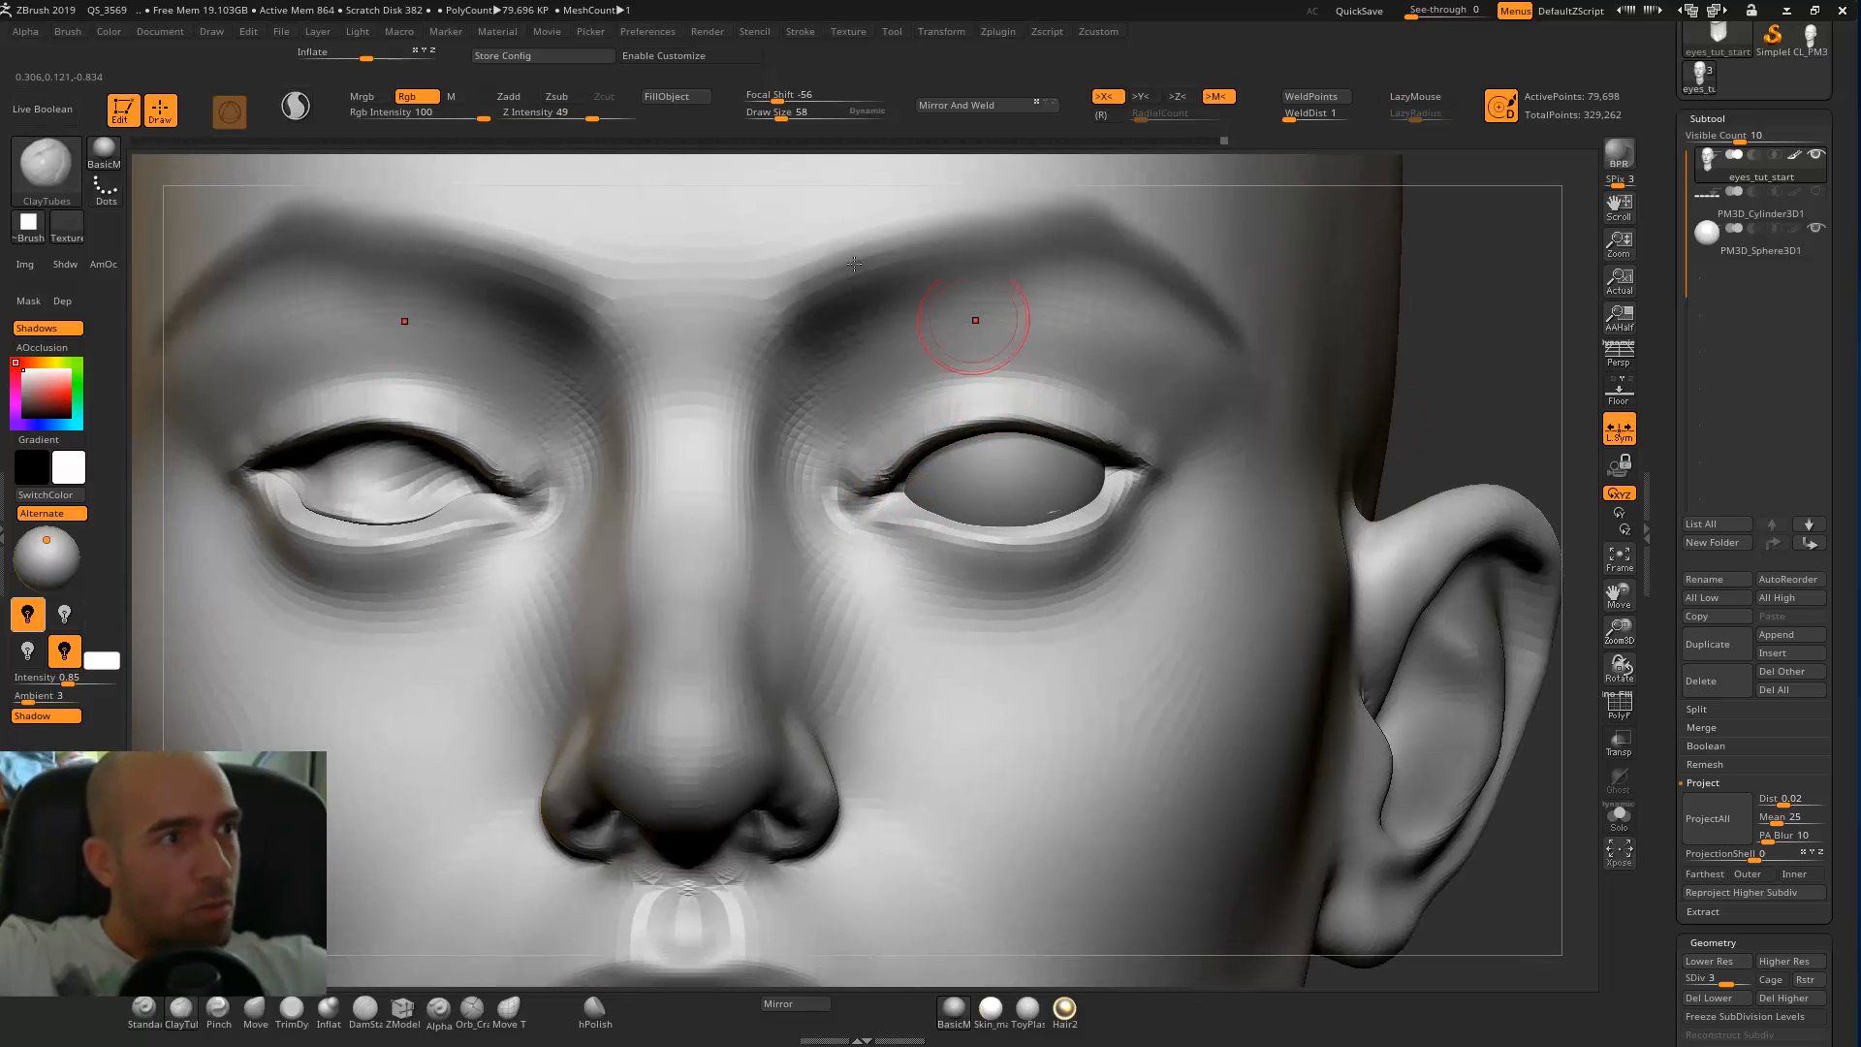
{"action": "left_click", "coordinate": [417, 97]}
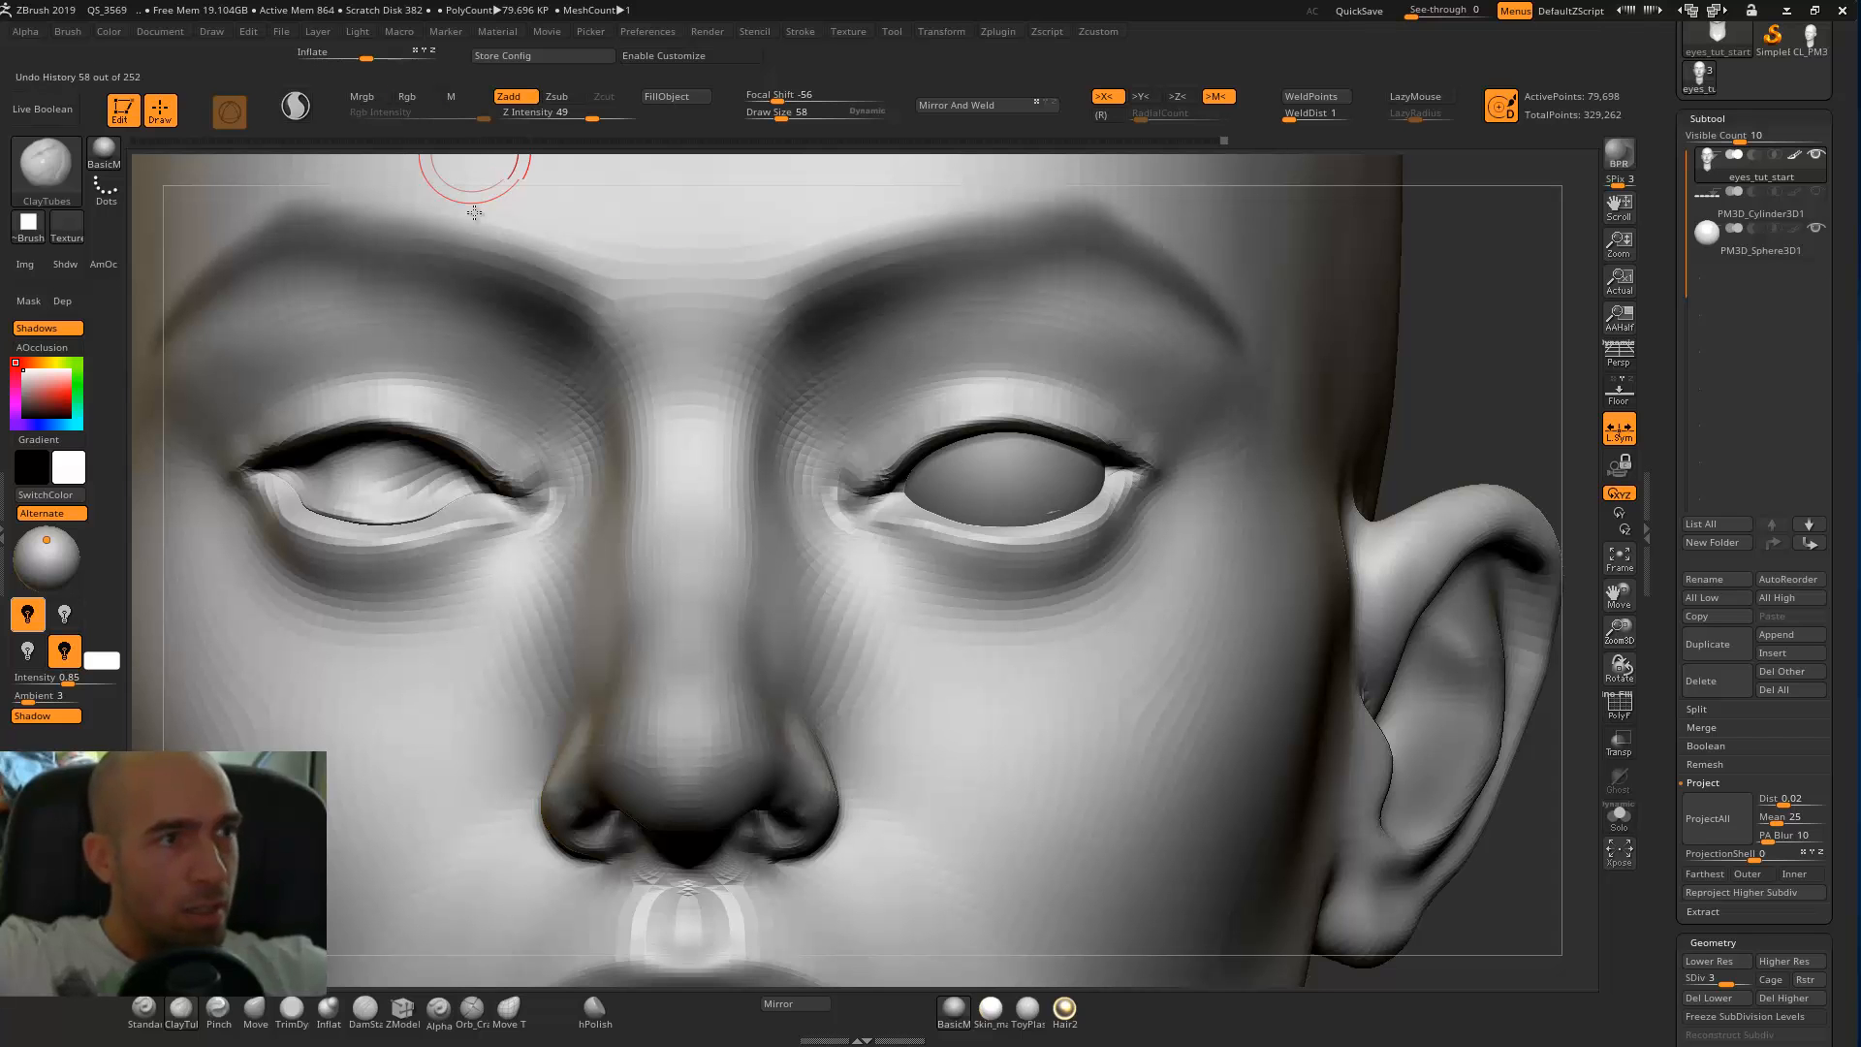
{"action": "mouse_move", "coordinate": [895, 466]}
{"action": "left_mouse_down"}
{"action": "mouse_move", "coordinate": [858, 501]}
{"action": "mouse_move", "coordinate": [872, 526]}
{"action": "mouse_move", "coordinate": [910, 482]}
{"action": "mouse_move", "coordinate": [878, 500]}
{"action": "left_mouse_up"}
{"action": "left_click_drag", "start_coordinate": [911, 436], "coordinate": [819, 519], "text": "shift"}
{"action": "left_click_drag", "start_coordinate": [889, 398], "coordinate": [1080, 360]}
{"action": "left_click_drag", "start_coordinate": [1500, 382], "coordinate": [1493, 291], "text": "alt"}
{"action": "mouse_move", "coordinate": [998, 370]}
{"action": "left_mouse_down"}
{"action": "mouse_move", "coordinate": [906, 401]}
{"action": "mouse_move", "coordinate": [1012, 366]}
{"action": "left_mouse_up"}
{"action": "mouse_move", "coordinate": [901, 378]}
{"action": "left_mouse_down"}
{"action": "mouse_move", "coordinate": [1033, 395]}
{"action": "mouse_move", "coordinate": [1034, 412]}
{"action": "mouse_move", "coordinate": [1077, 399]}
{"action": "mouse_move", "coordinate": [1095, 414]}
{"action": "mouse_move", "coordinate": [1037, 371]}
{"action": "mouse_move", "coordinate": [960, 368]}
{"action": "mouse_move", "coordinate": [1114, 392]}
{"action": "left_mouse_up"}
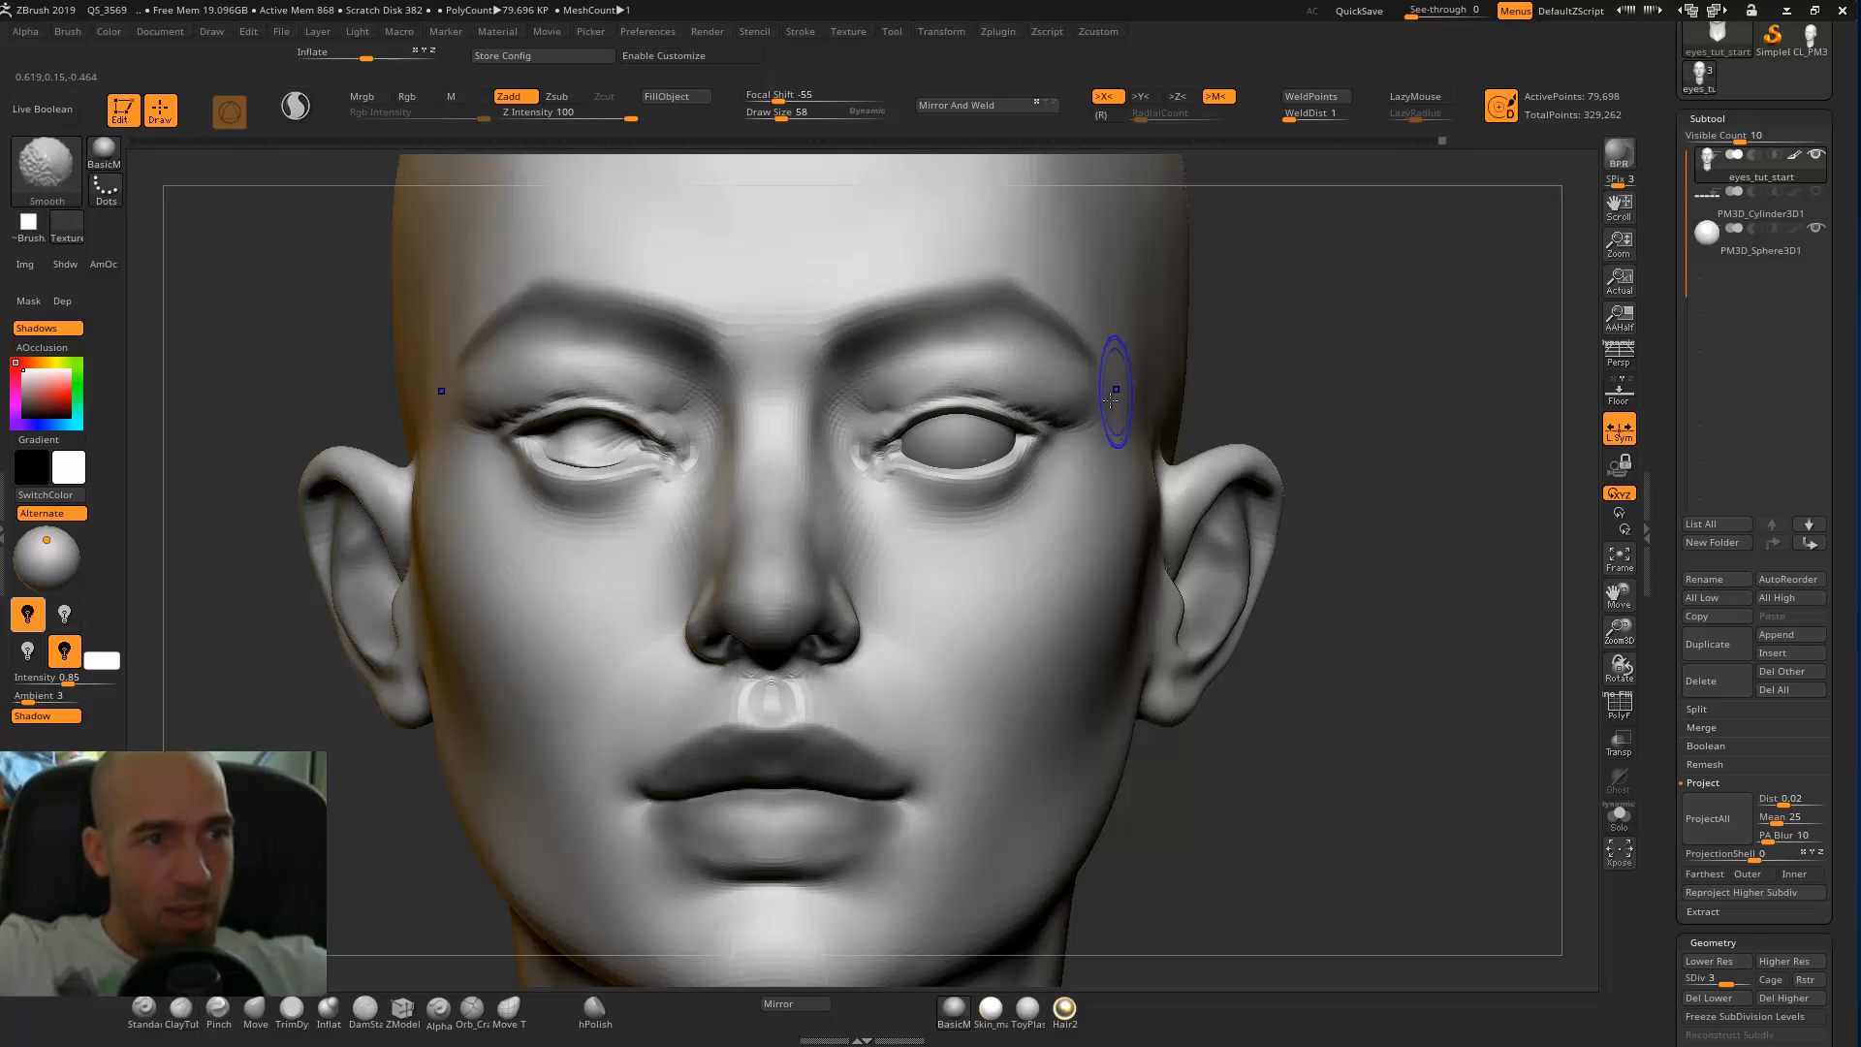
Adjust the brow area above the eye in three-quarter view with the Move brush enlarged to draw size 158.
{"action": "mouse_move", "coordinate": [1425, 344]}
{"action": "left_mouse_down"}
{"action": "mouse_move", "coordinate": [740, 433]}
{"action": "mouse_move", "coordinate": [620, 378]}
{"action": "left_mouse_up"}
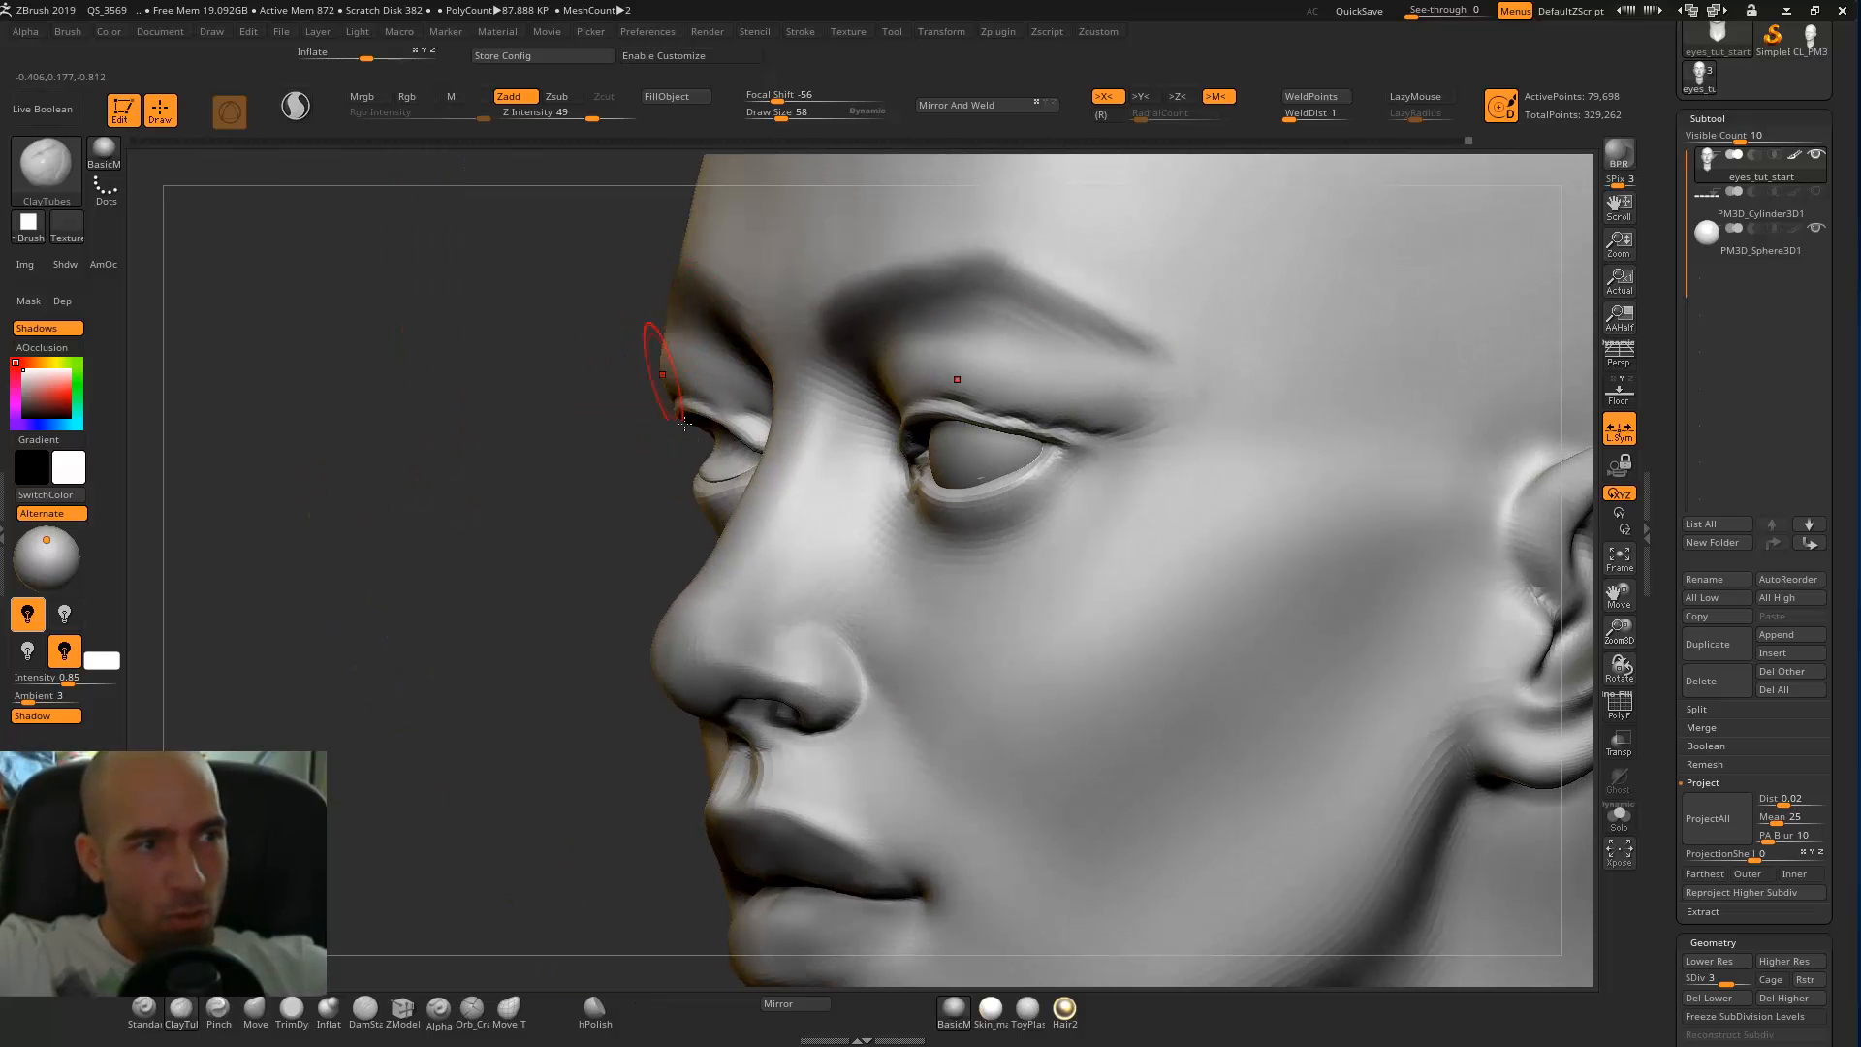
{"action": "left_click_drag", "start_coordinate": [577, 432], "coordinate": [611, 329]}
{"action": "key", "text": "b"}
{"action": "key", "text": "m"}
{"action": "key", "text": "v"}
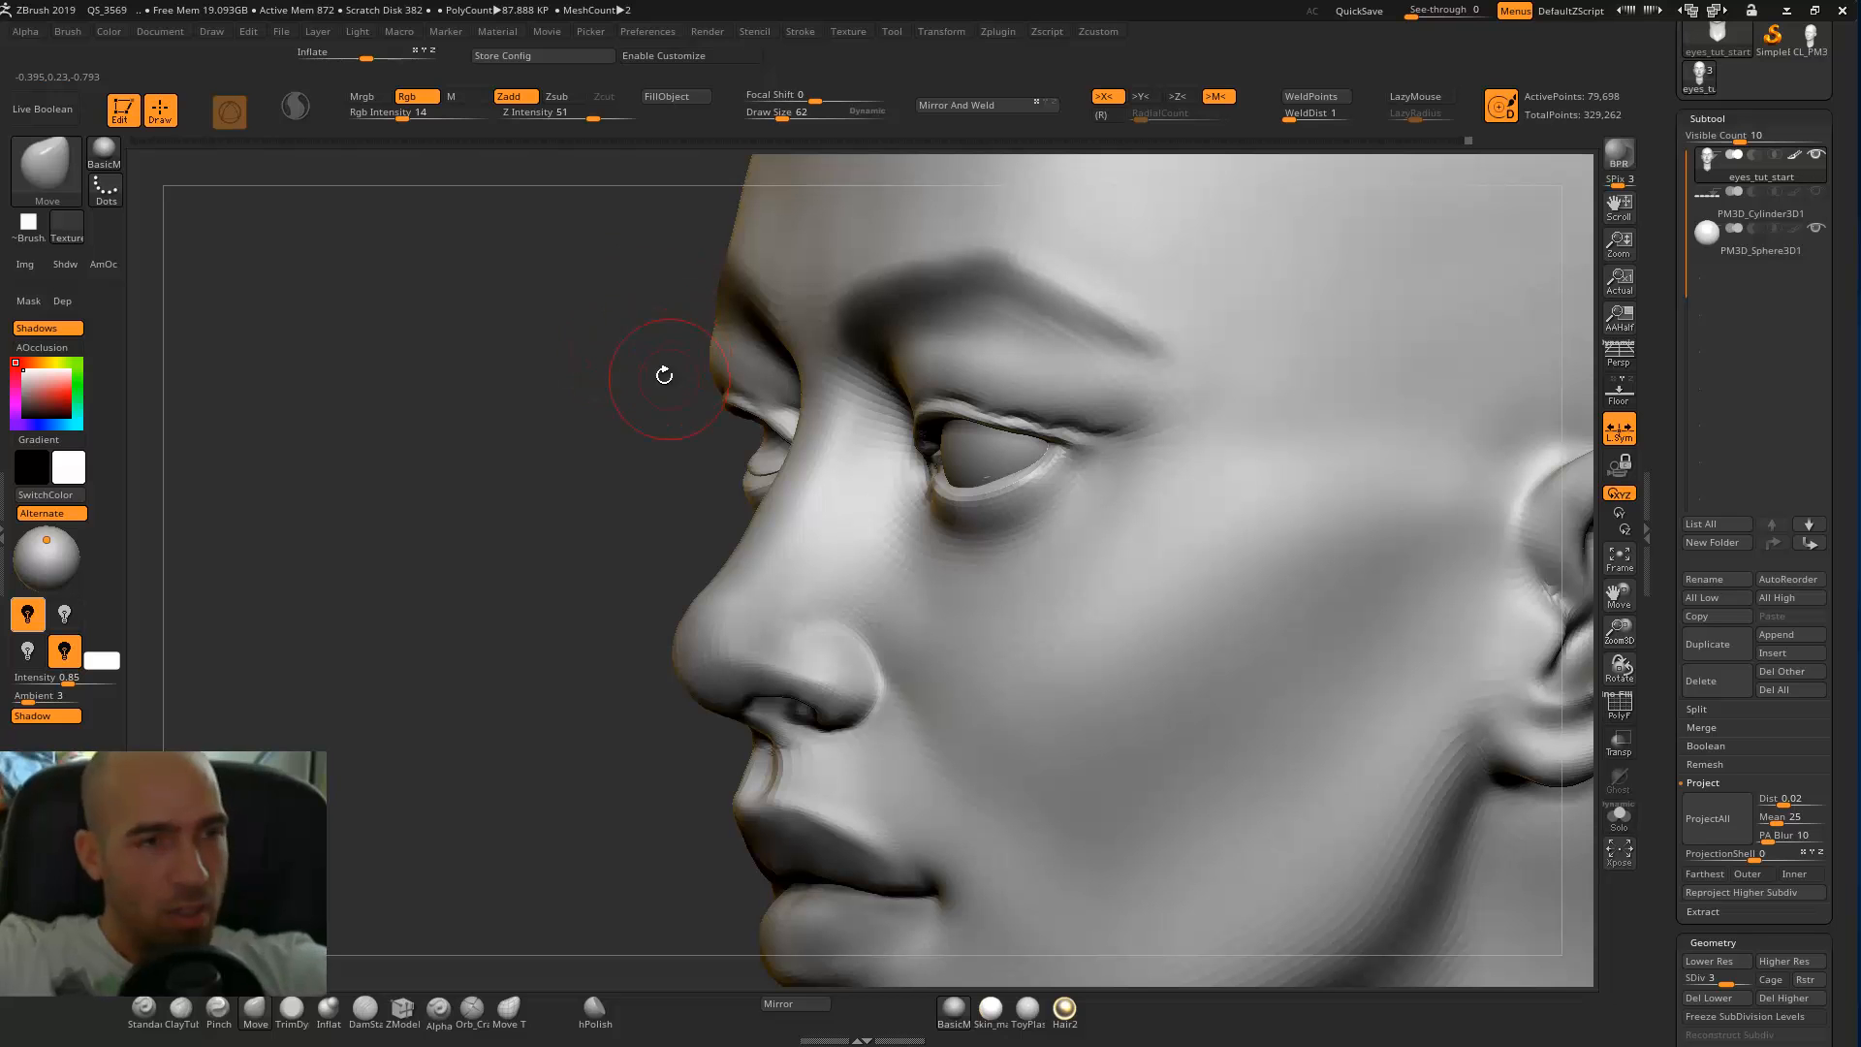
{"action": "key", "text": "]"}
{"action": "left_click_drag", "start_coordinate": [728, 392], "coordinate": [716, 340]}
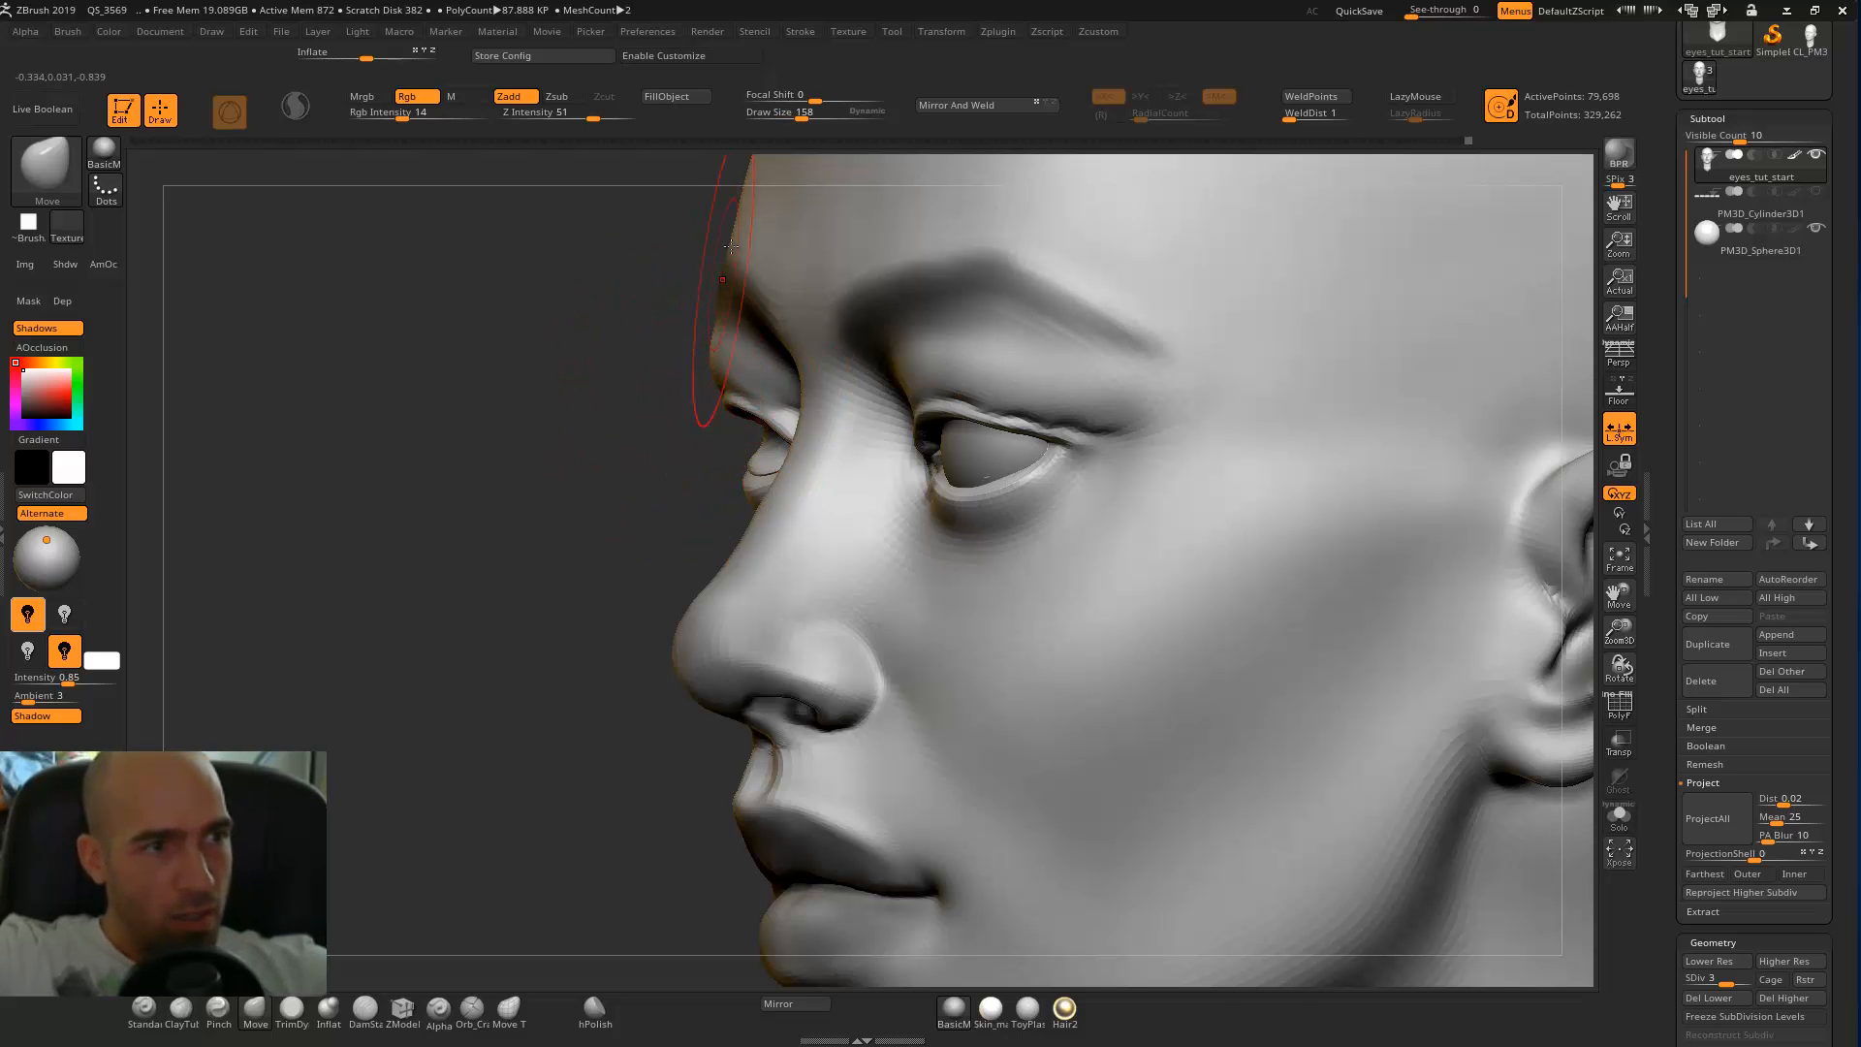
{"action": "mouse_move", "coordinate": [717, 374]}
{"action": "left_mouse_down"}
{"action": "mouse_move", "coordinate": [744, 397]}
{"action": "mouse_move", "coordinate": [722, 416]}
{"action": "mouse_move", "coordinate": [1270, 315]}
{"action": "left_mouse_up"}
{"action": "left_click", "coordinate": [1272, 316], "text": "alt"}
Select the eyeball sphere and shift it about 0.01 sideways toward the nose.
{"action": "left_click_drag", "start_coordinate": [1441, 339], "coordinate": [822, 458], "text": "shift"}
{"action": "key", "text": "w"}
{"action": "left_click_drag", "start_coordinate": [1022, 371], "coordinate": [1039, 372]}
{"action": "mouse_move", "coordinate": [896, 407]}
{"action": "left_mouse_down"}
{"action": "mouse_move", "coordinate": [914, 403]}
{"action": "mouse_move", "coordinate": [866, 400]}
{"action": "left_mouse_up"}
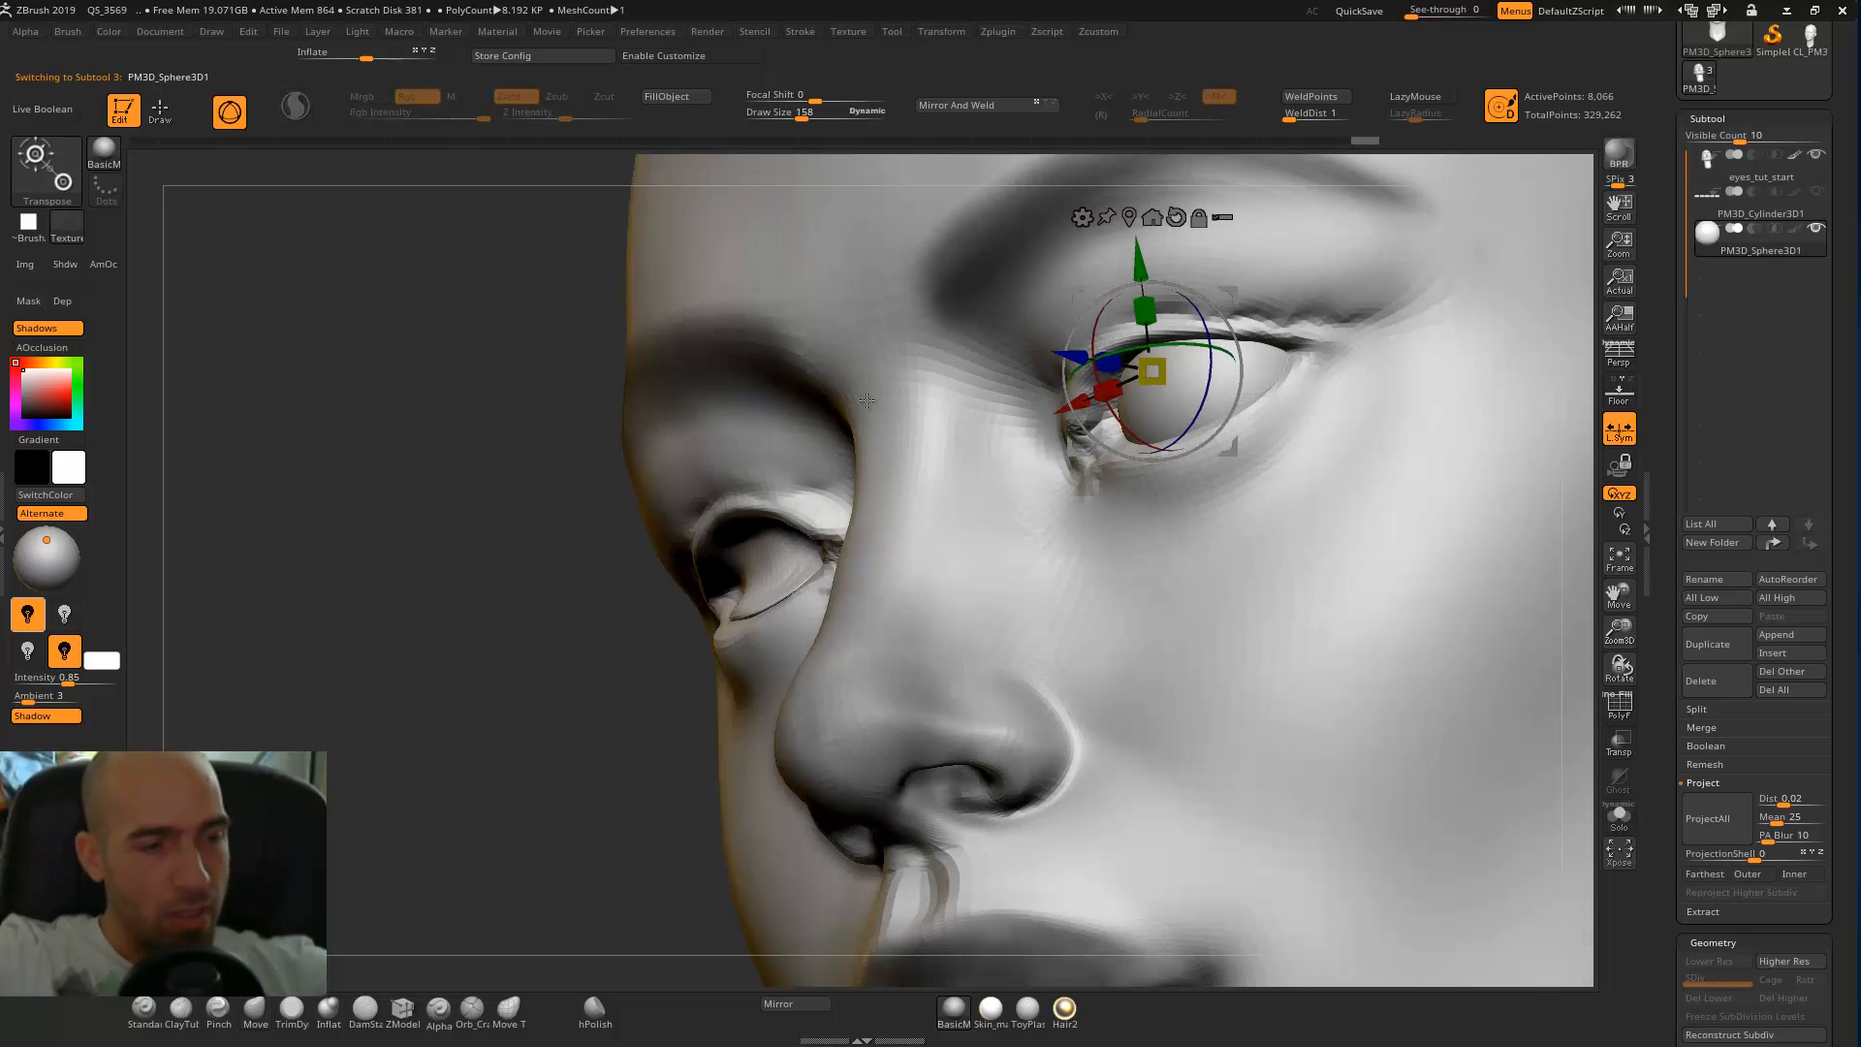
{"action": "key", "text": "q"}
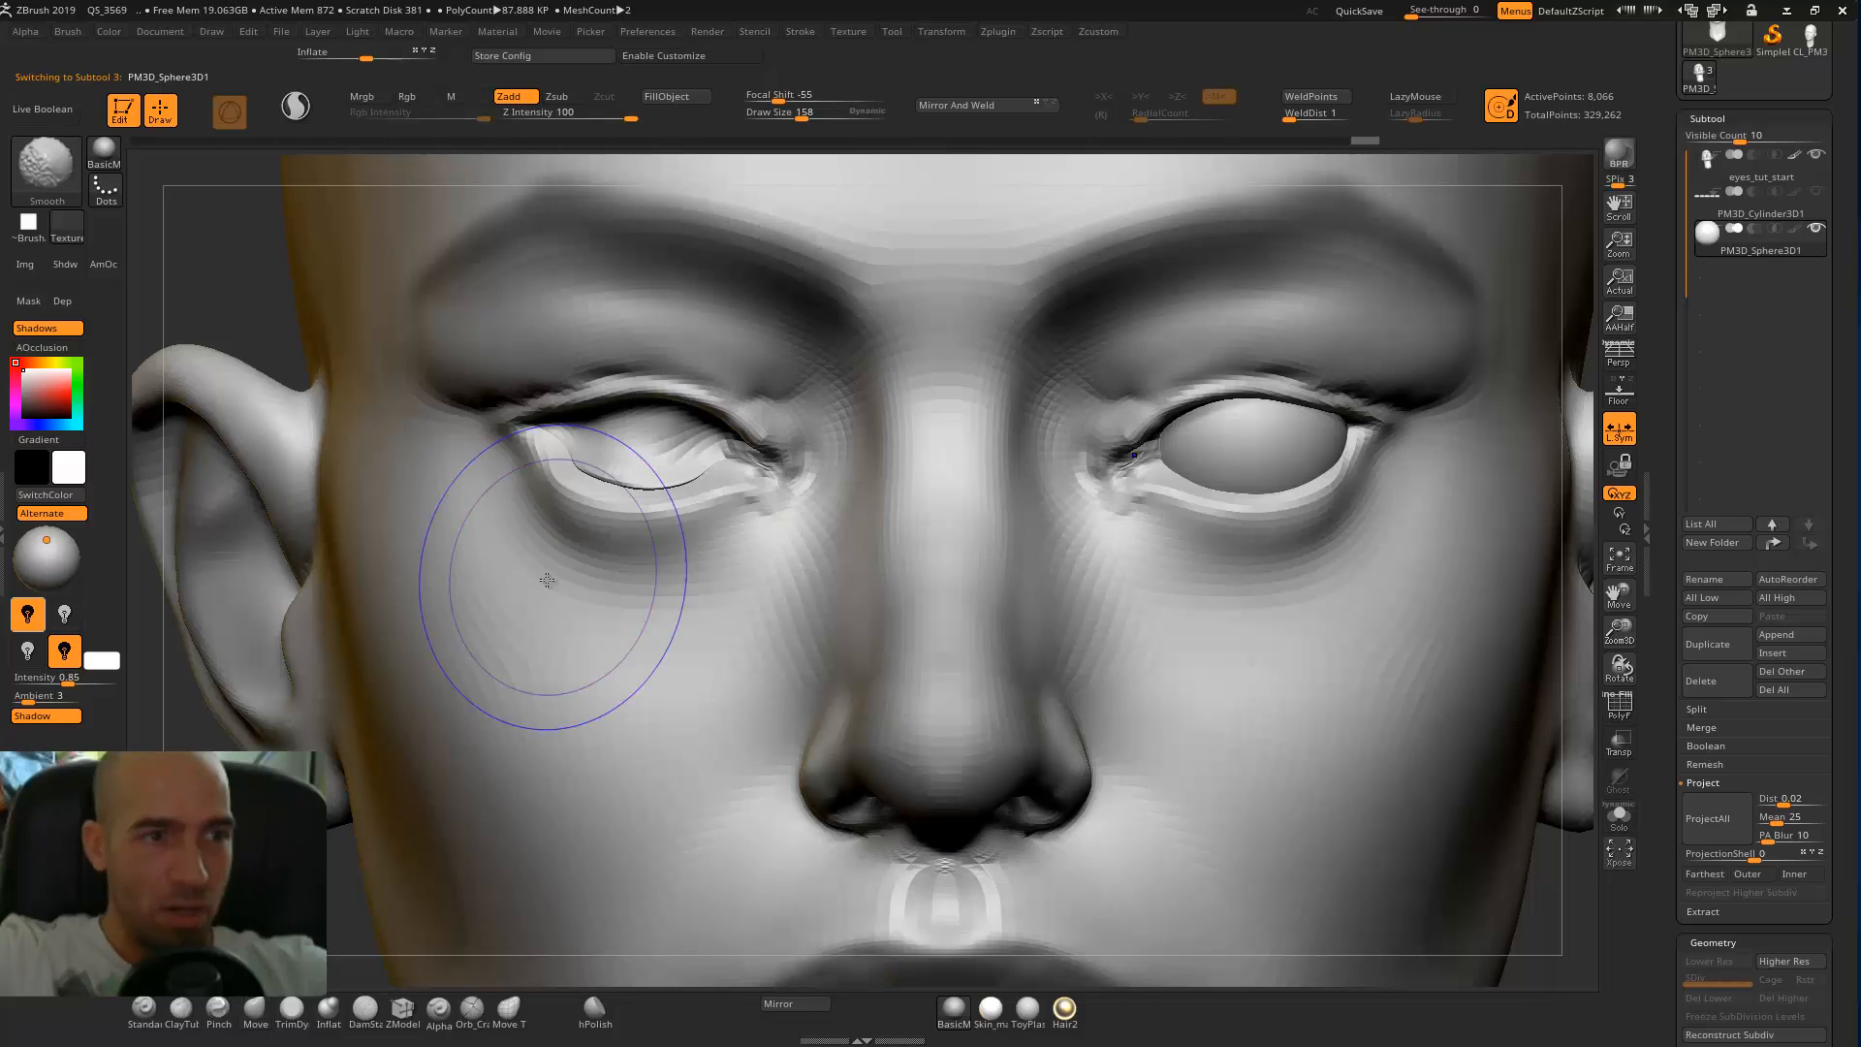
{"action": "key", "text": "w"}
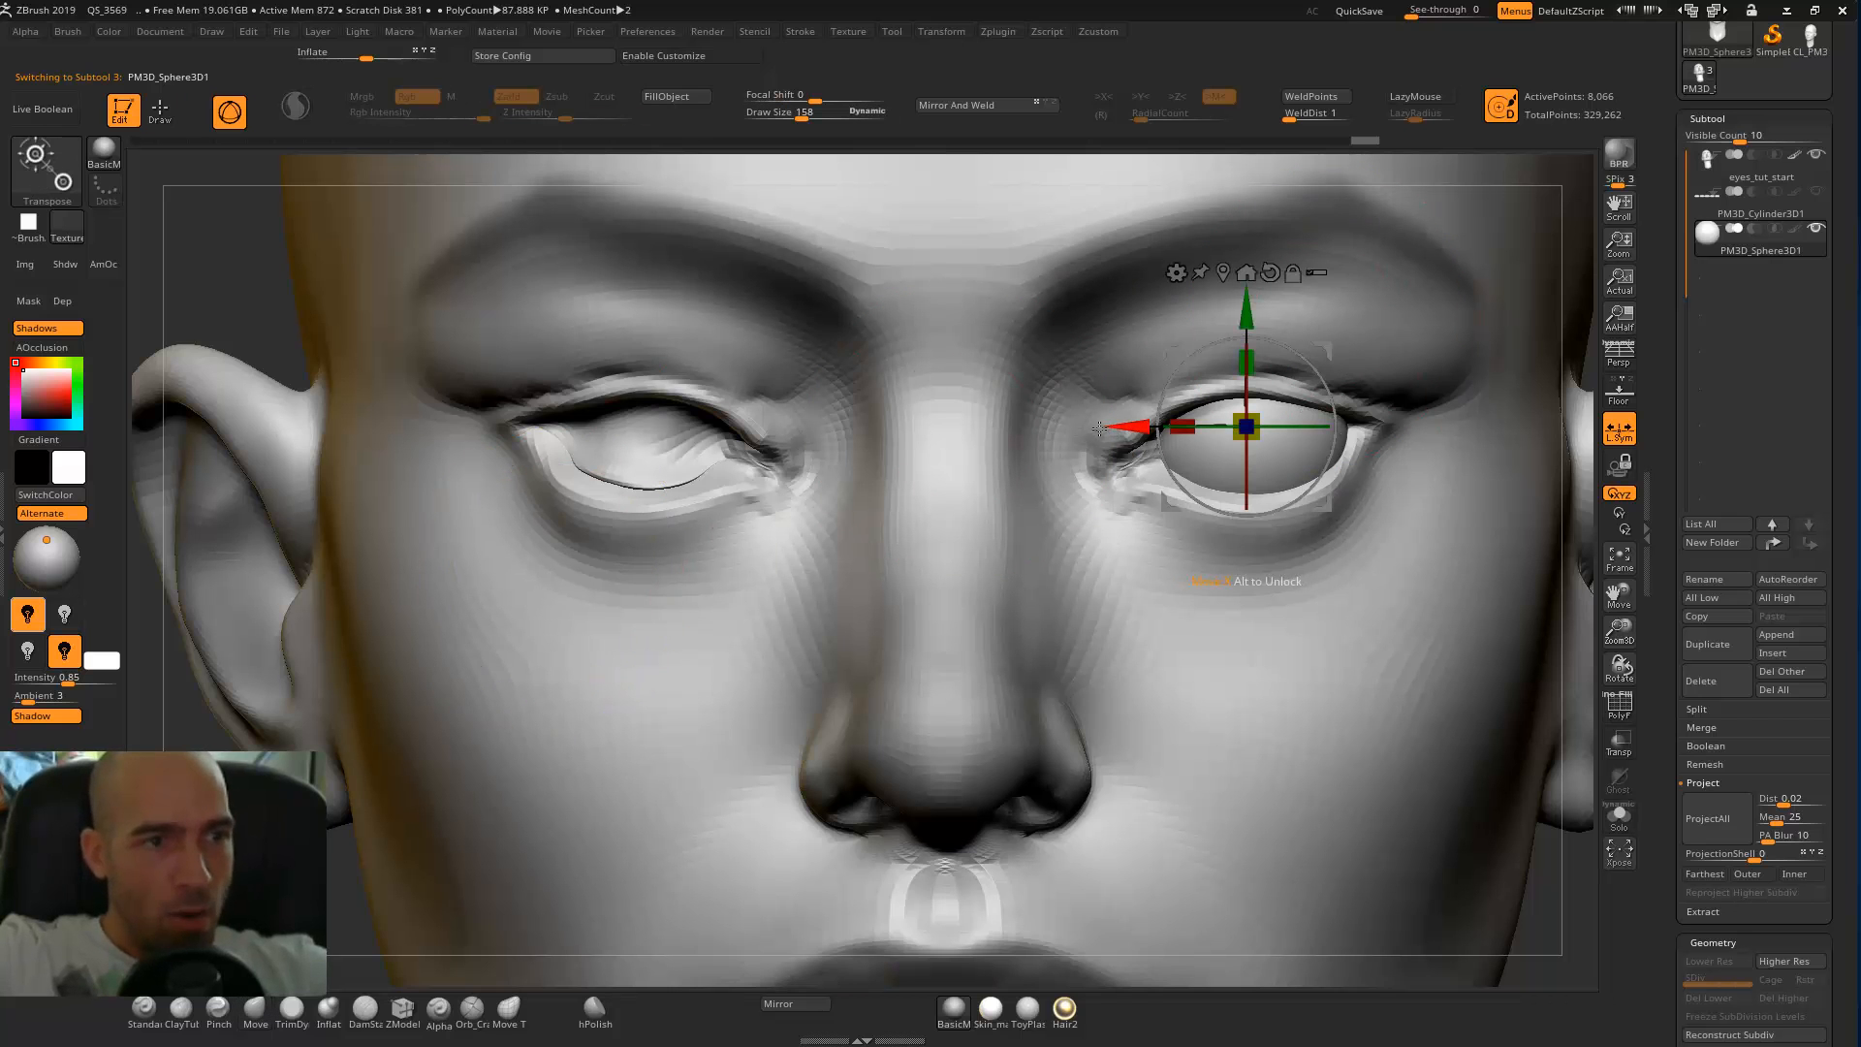
{"action": "left_click_drag", "start_coordinate": [1147, 427], "coordinate": [1130, 424]}
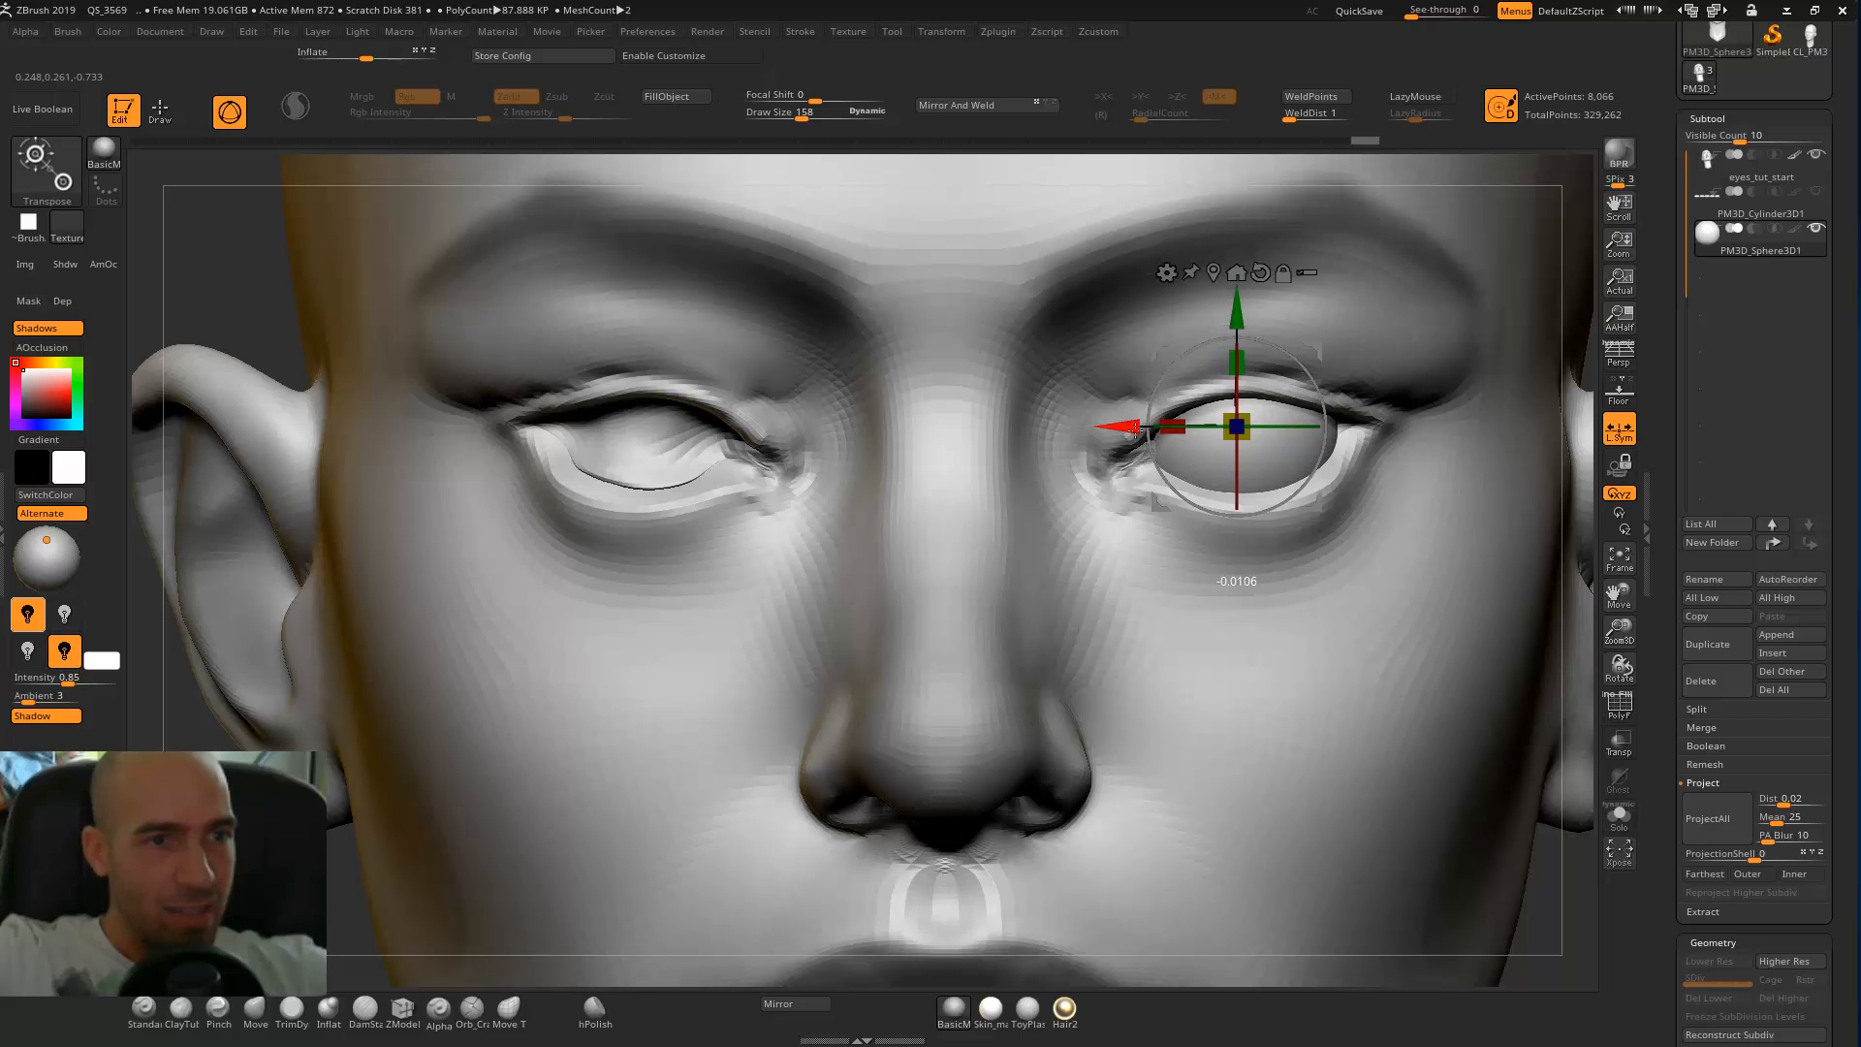
Reselect the head and fit the upper eyelid around the eyeball from below with the Move brush at draw size 98.
{"action": "key", "text": "q"}
{"action": "key", "text": "bracketleft"}
{"action": "key", "text": "bracketleft"}
{"action": "key", "text": "bracketleft"}
{"action": "key", "text": "bracketleft"}
{"action": "key", "text": "bracketleft"}
{"action": "key", "text": "bracketleft"}
{"action": "mouse_move", "coordinate": [1583, 524]}
{"action": "left_mouse_down"}
{"action": "mouse_move", "coordinate": [1487, 521]}
{"action": "mouse_move", "coordinate": [1101, 420]}
{"action": "left_mouse_up"}
{"action": "mouse_move", "coordinate": [998, 315]}
{"action": "left_mouse_down"}
{"action": "mouse_move", "coordinate": [1005, 274]}
{"action": "mouse_move", "coordinate": [1115, 185]}
{"action": "left_mouse_up"}
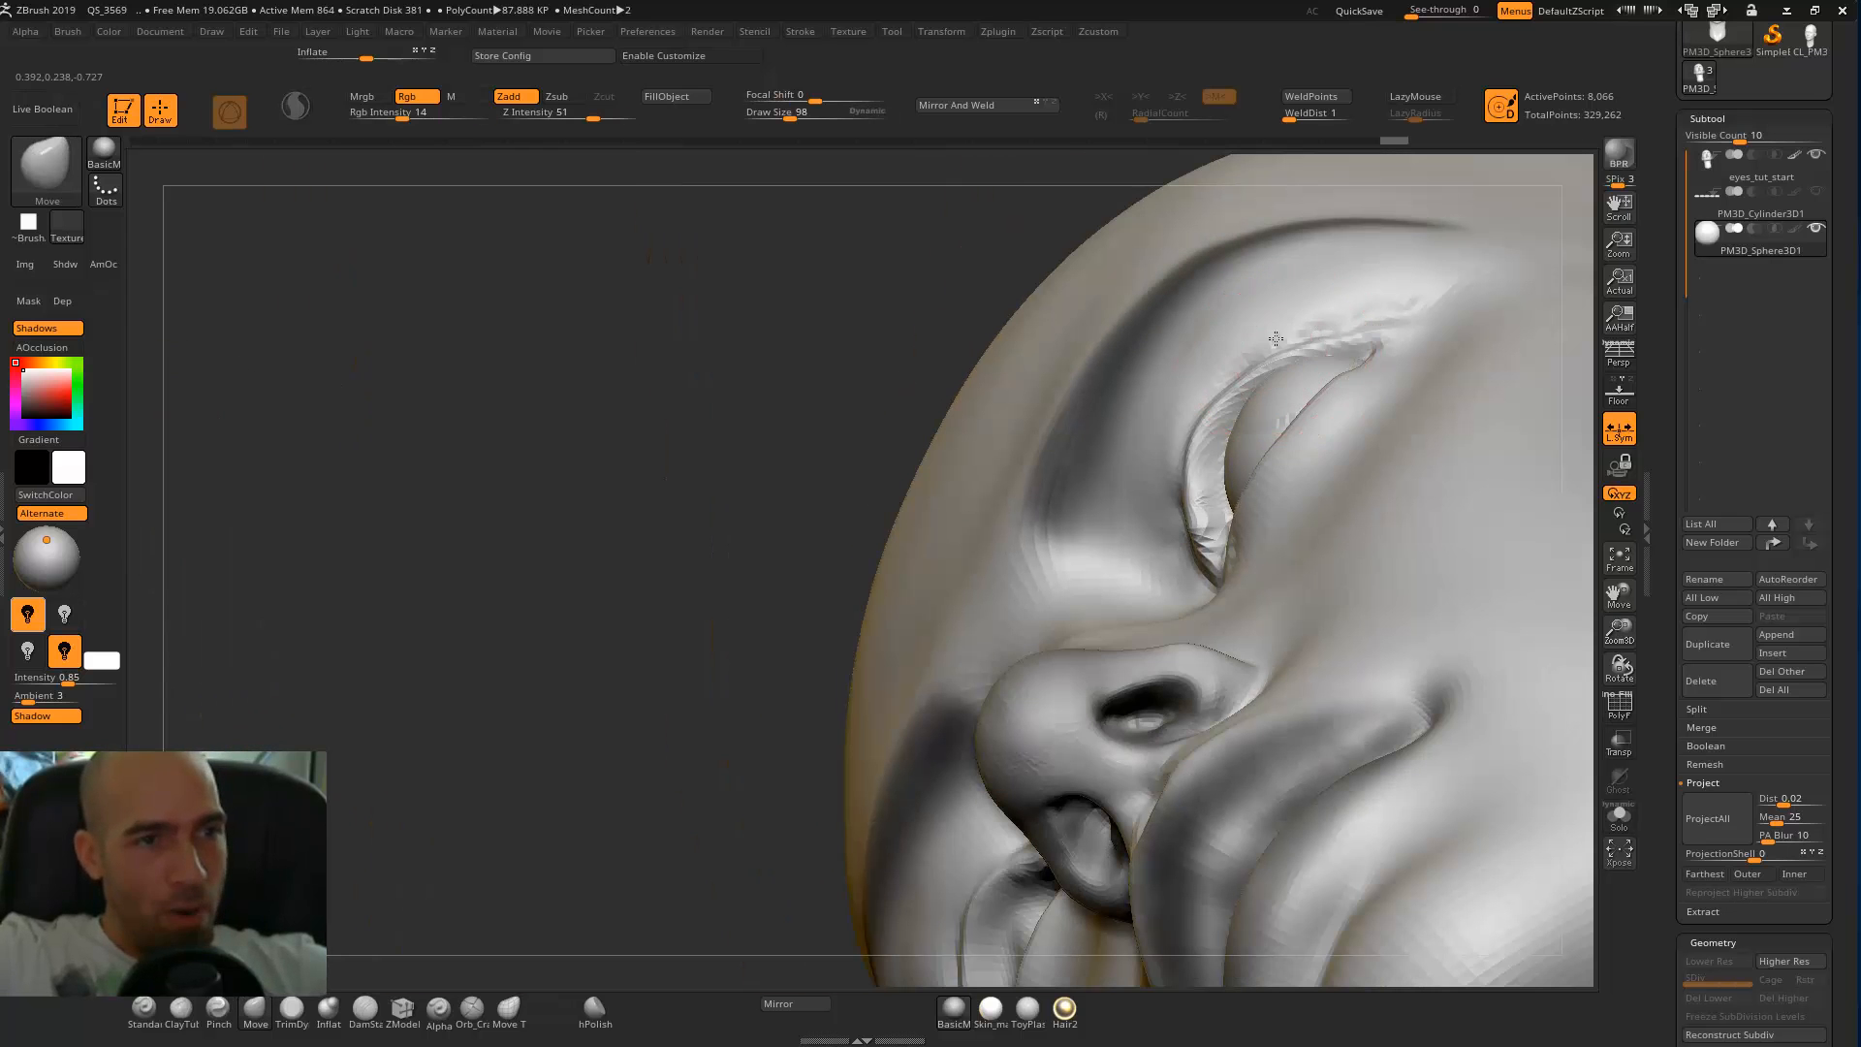
{"action": "left_click", "coordinate": [1289, 358], "text": "alt"}
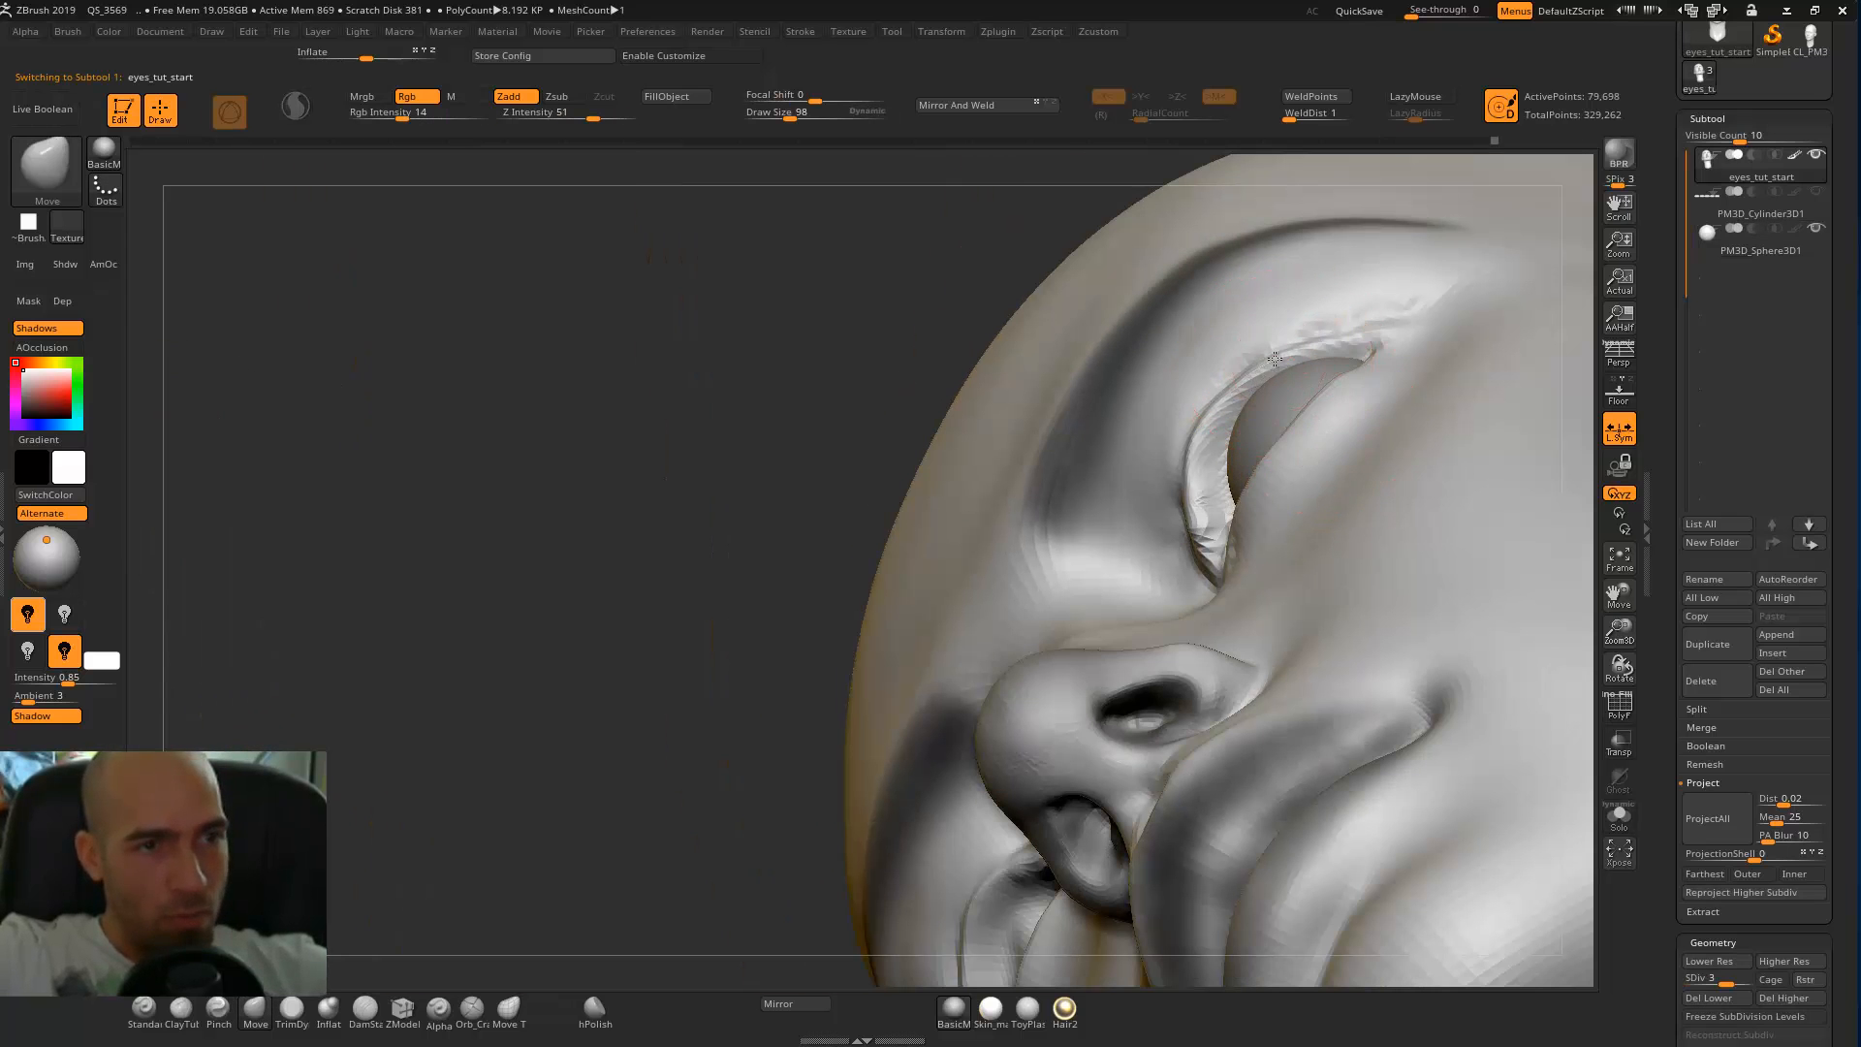
{"action": "left_click_drag", "start_coordinate": [1209, 483], "coordinate": [1220, 538]}
Check the eyelids from the side and nudge the eyeball sphere slightly to fit the socket.
{"action": "mouse_move", "coordinate": [824, 419]}
{"action": "left_mouse_down"}
{"action": "mouse_move", "coordinate": [668, 574]}
{"action": "mouse_move", "coordinate": [640, 543]}
{"action": "left_mouse_up"}
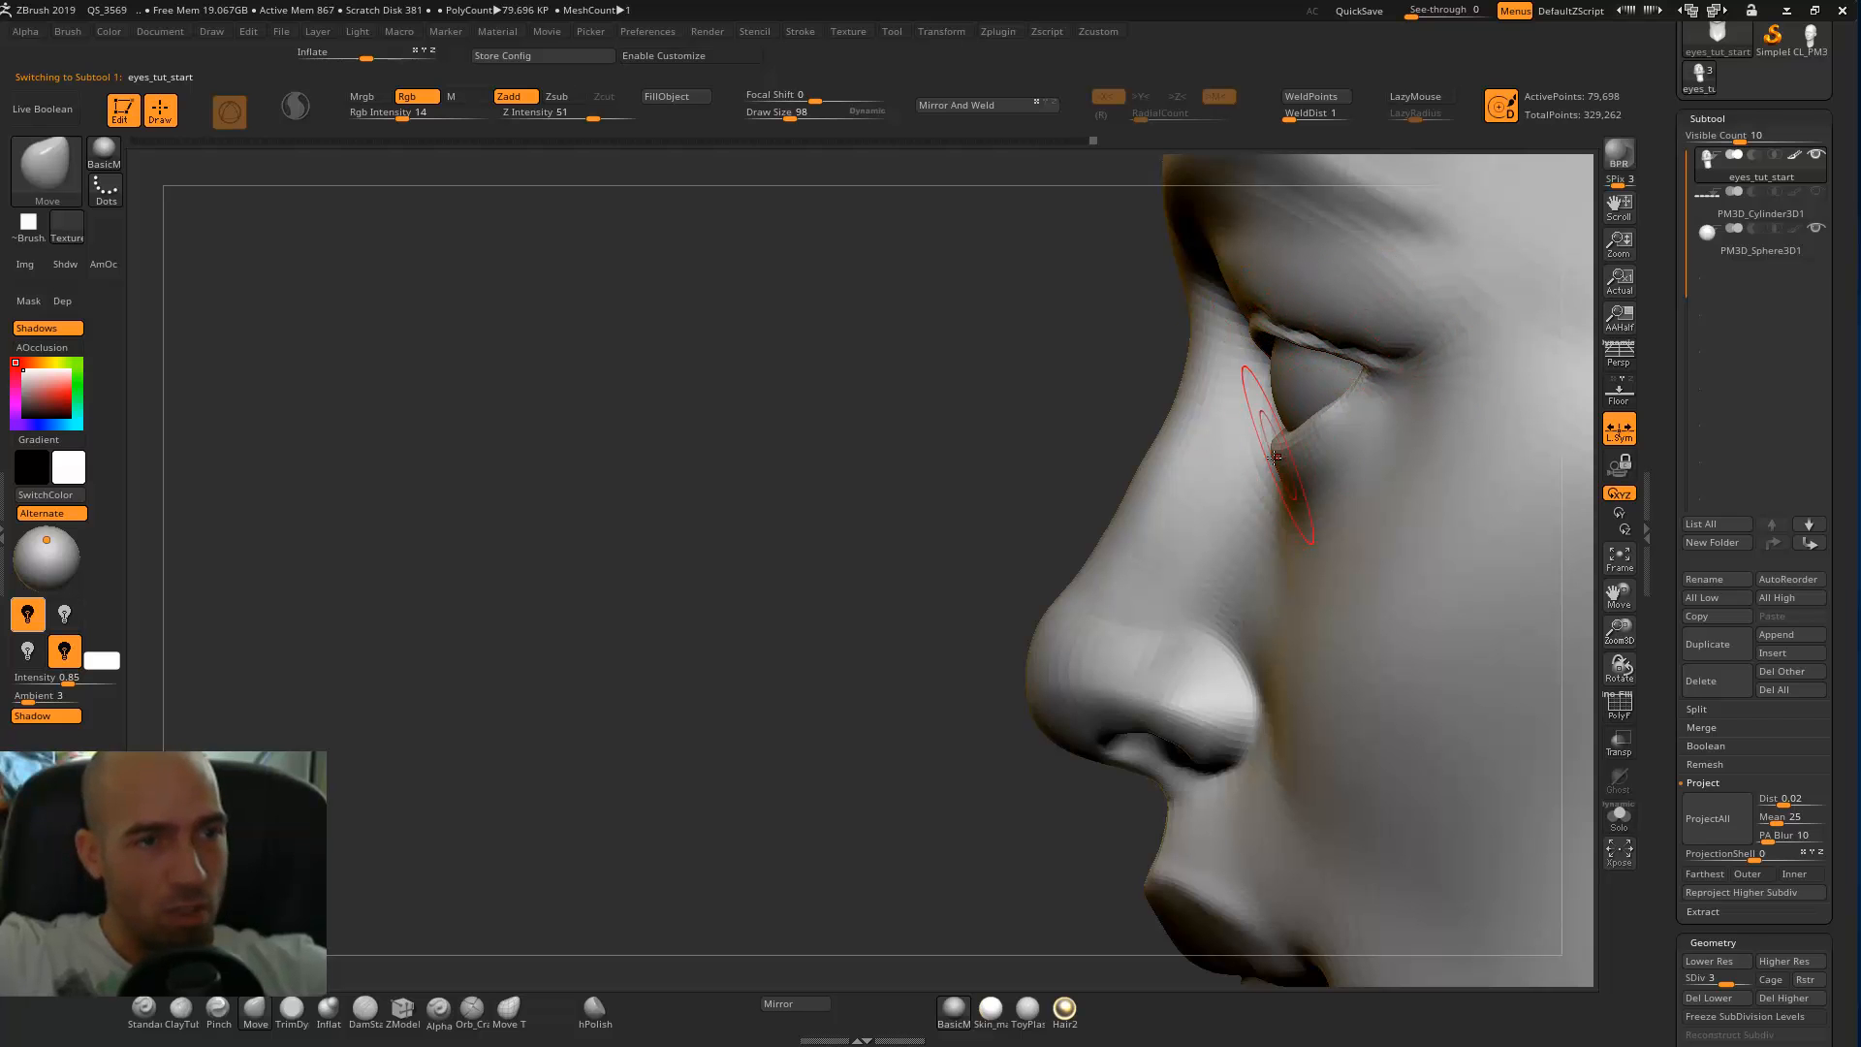
{"action": "left_click_drag", "start_coordinate": [1081, 415], "coordinate": [1210, 378]}
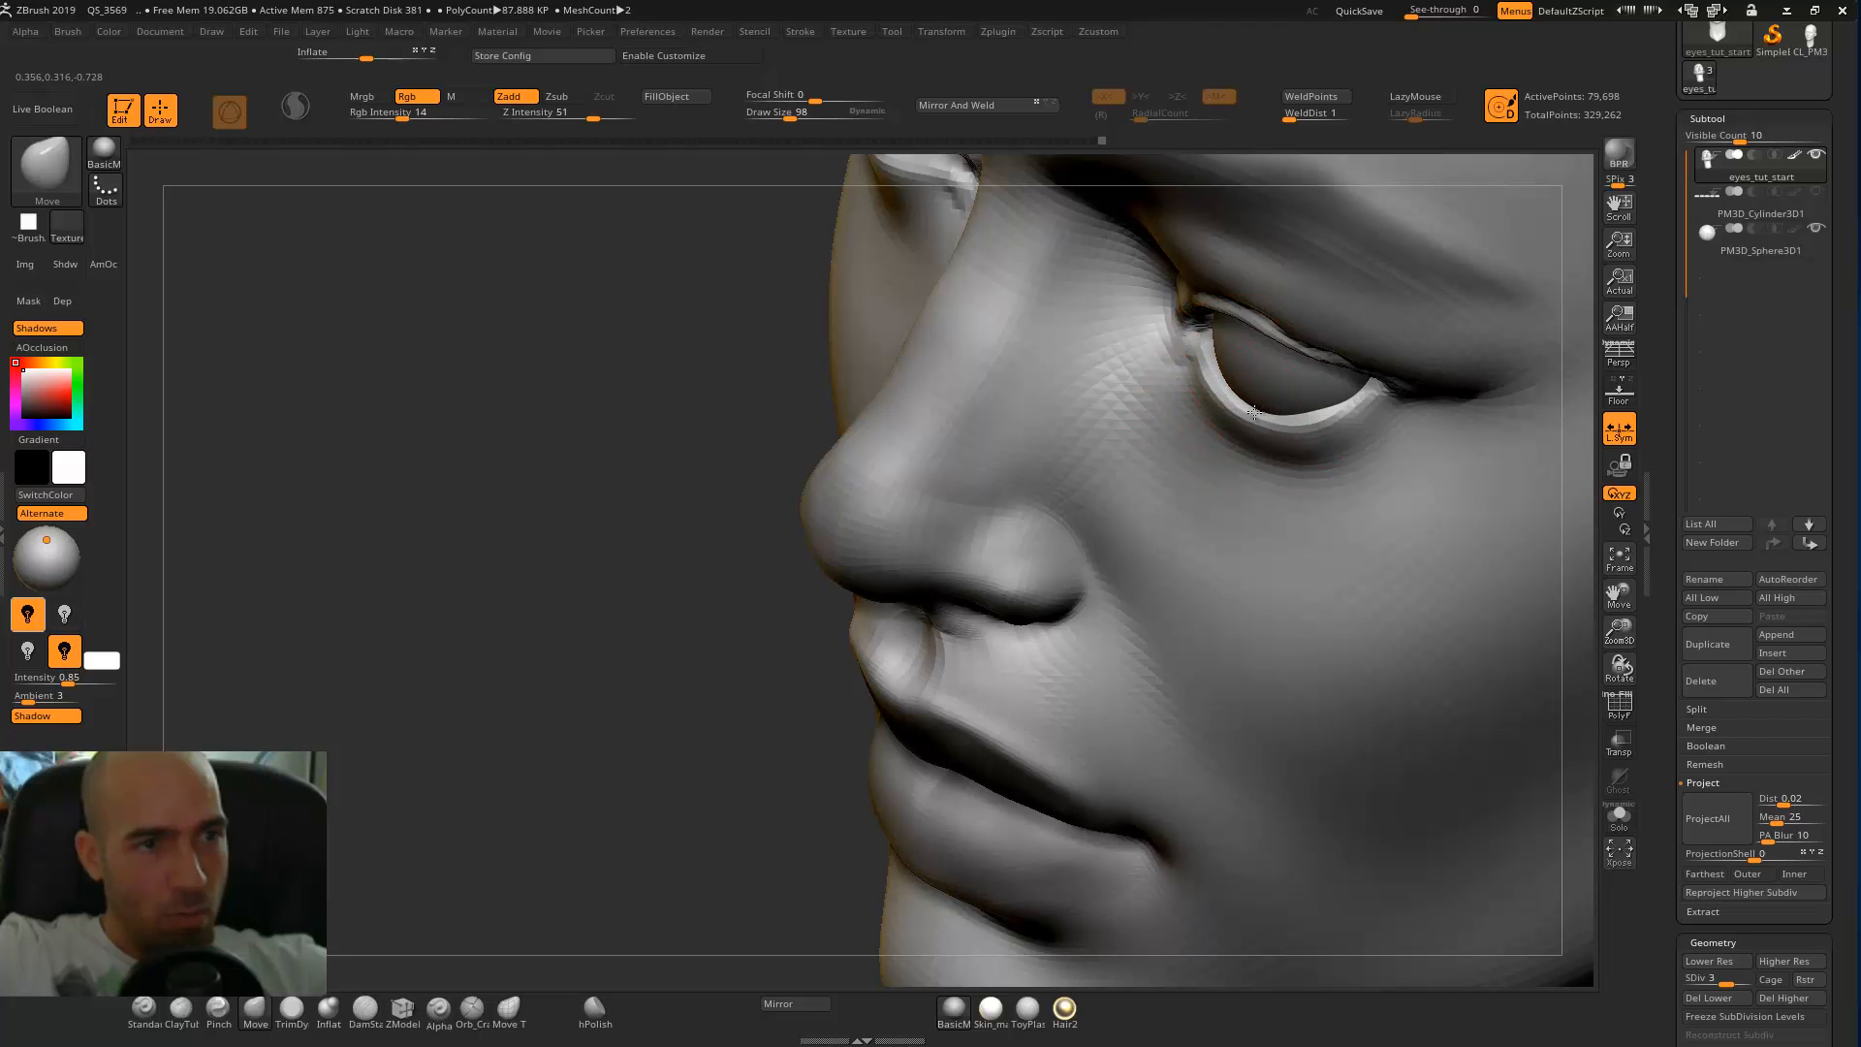
{"action": "left_click_drag", "start_coordinate": [792, 389], "coordinate": [718, 287], "text": "shift"}
{"action": "left_click_drag", "start_coordinate": [901, 349], "coordinate": [906, 392], "text": "alt"}
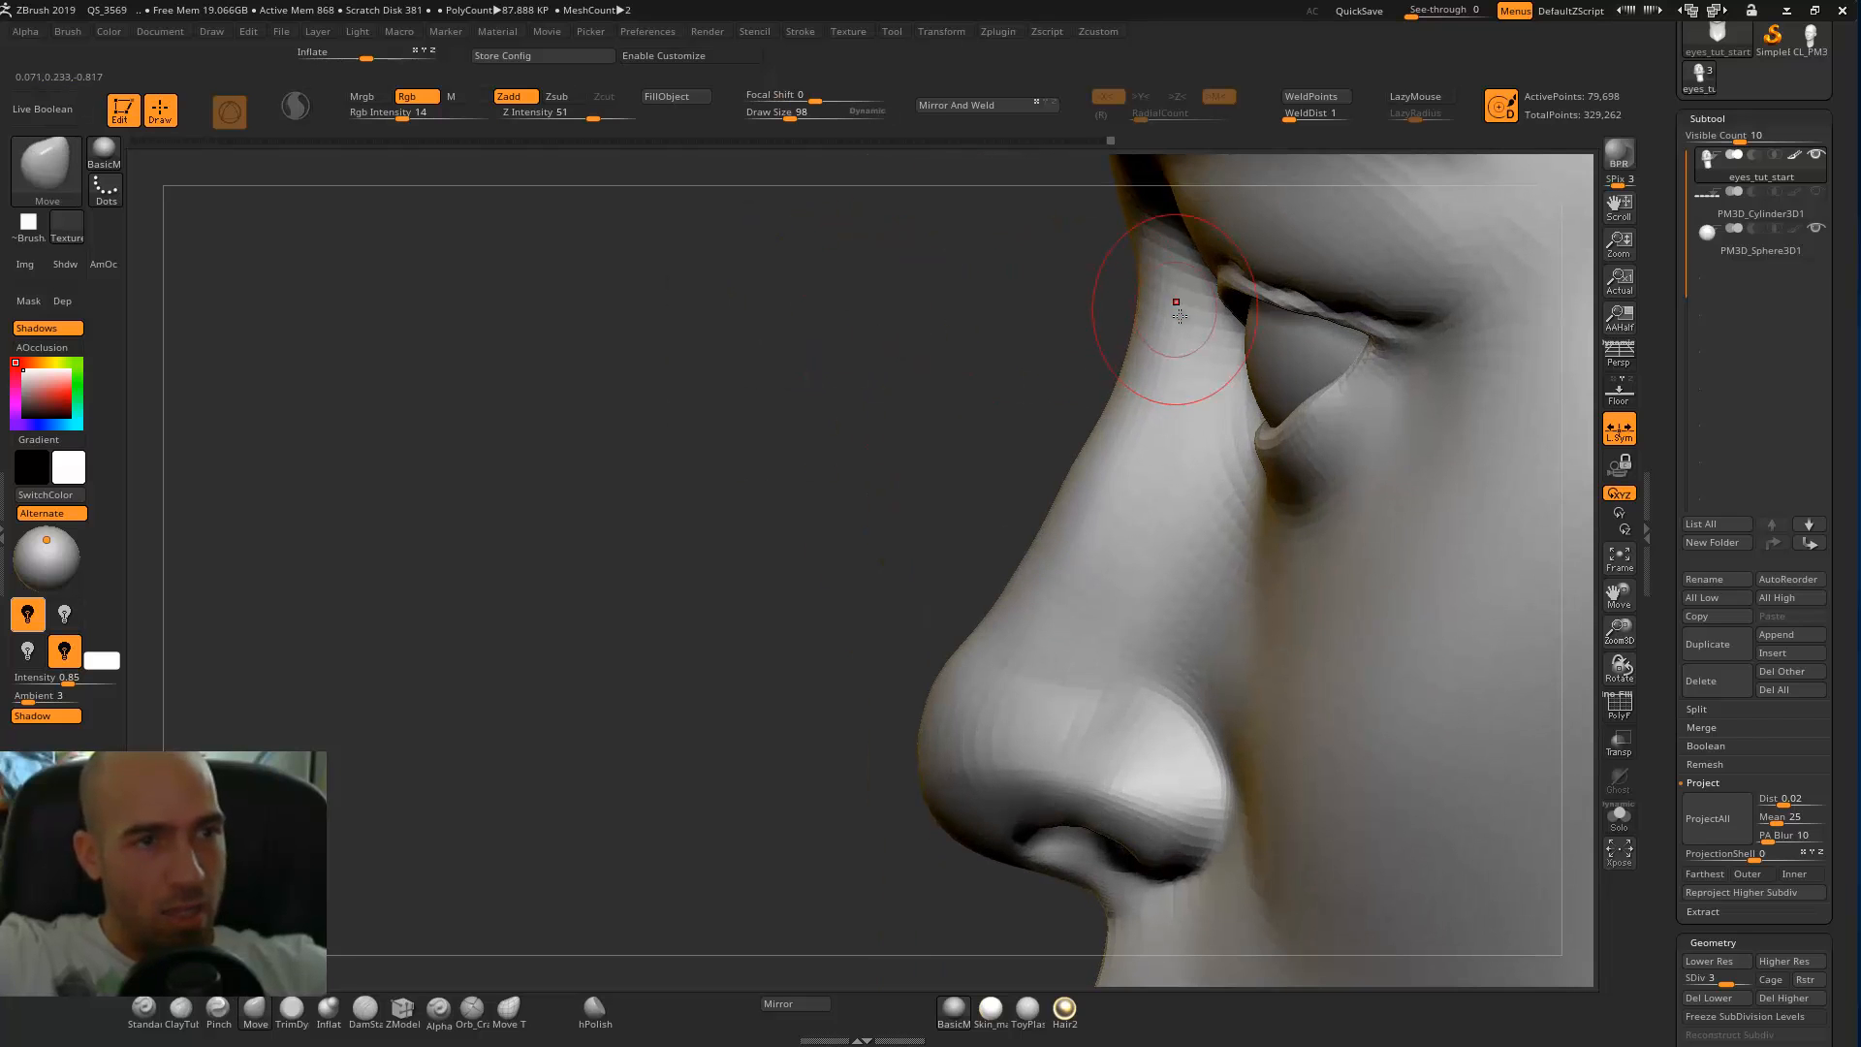
{"action": "key", "text": "w"}
{"action": "left_click", "coordinate": [1289, 357], "text": "alt"}
{"action": "left_click_drag", "start_coordinate": [1250, 228], "coordinate": [1228, 222]}
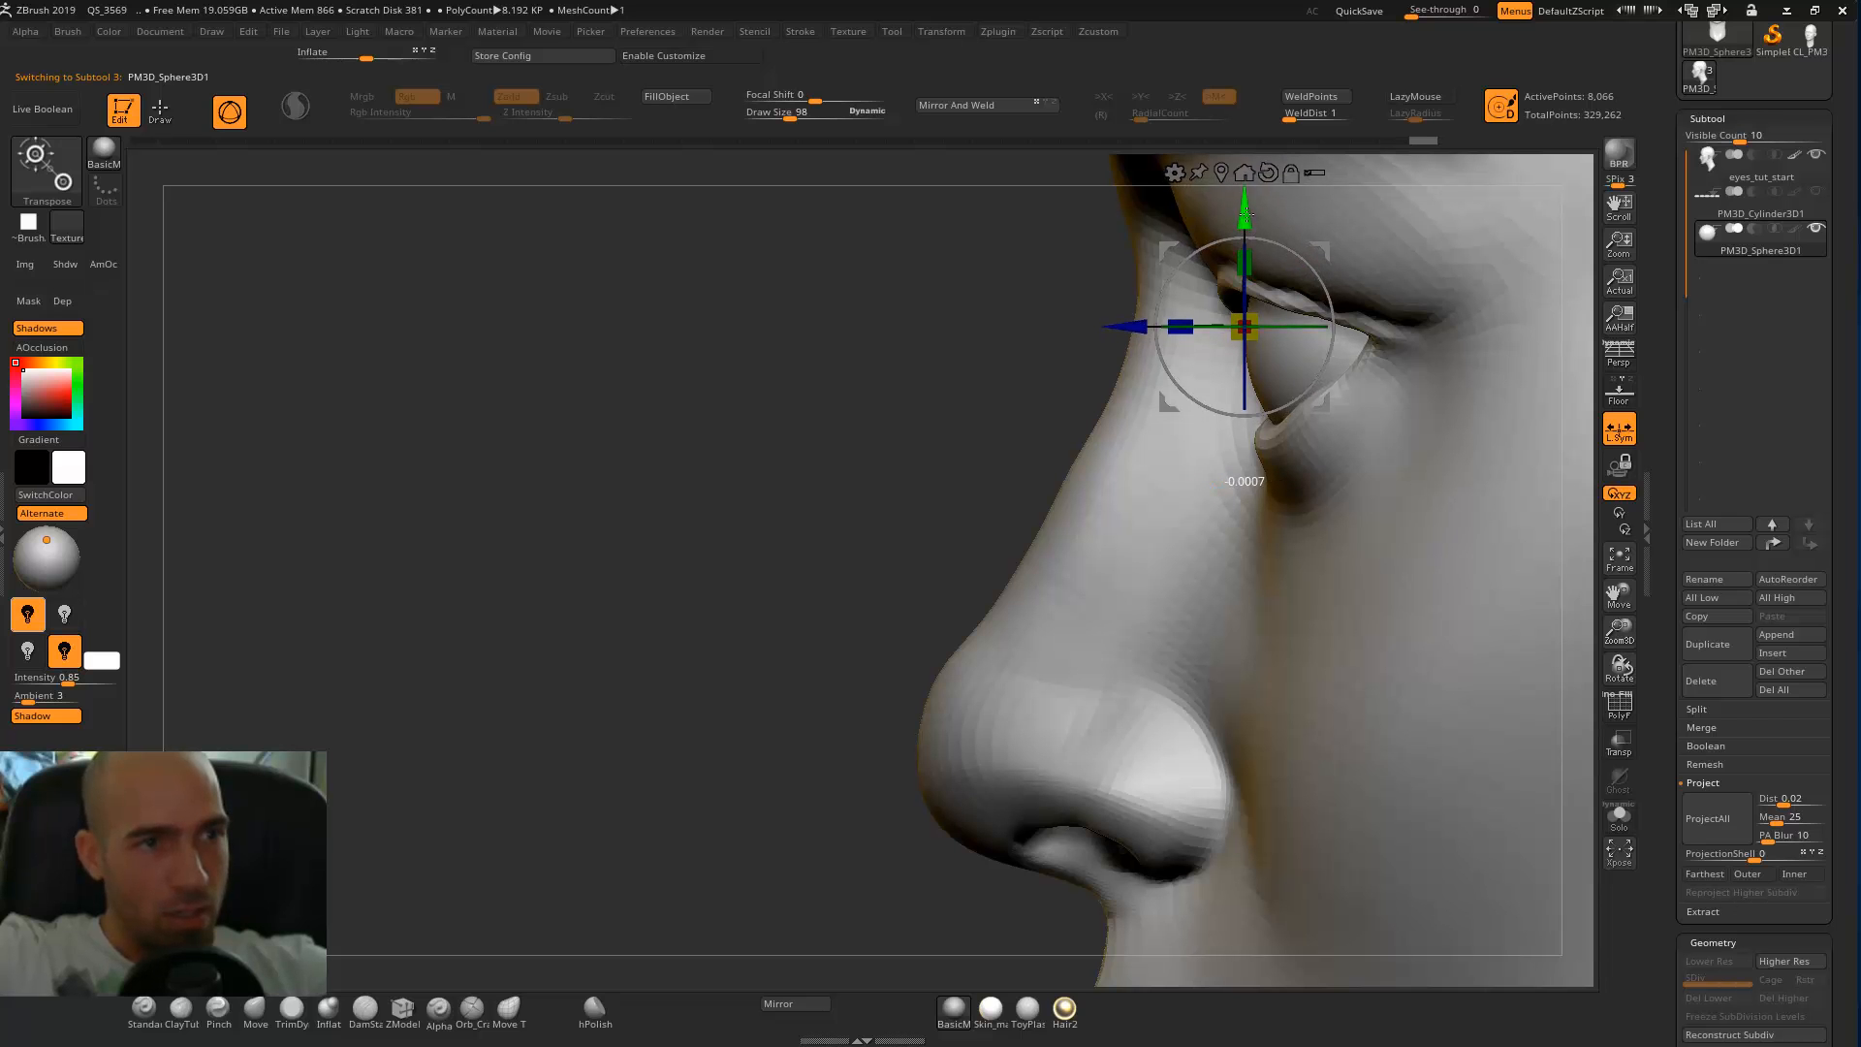
Reselect the head and pull the eyelid edges to follow the eyeball's curvature with the Move brush.
{"action": "key", "text": "q"}
{"action": "right_click_drag", "start_coordinate": [1186, 402], "coordinate": [1114, 256]}
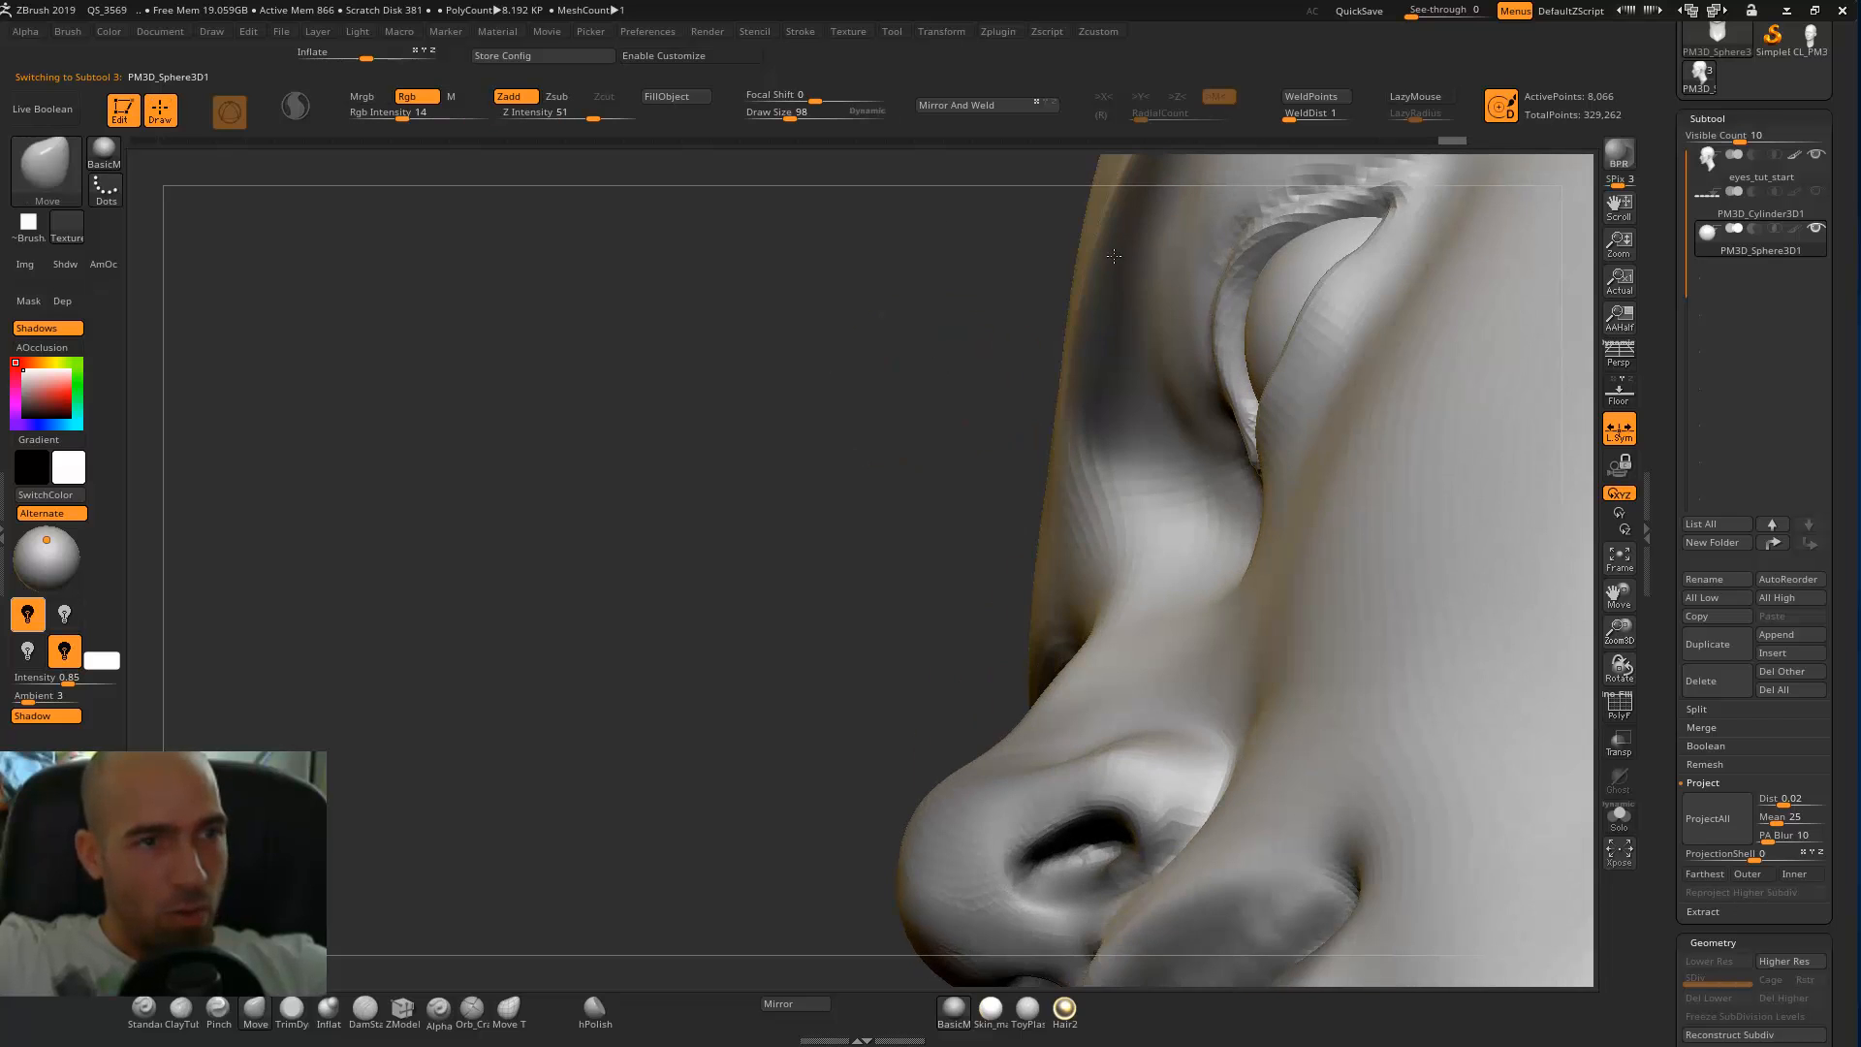
{"action": "left_click", "coordinate": [1205, 291], "text": "alt"}
{"action": "left_click_drag", "start_coordinate": [1306, 221], "coordinate": [1297, 205]}
{"action": "right_click_drag", "start_coordinate": [806, 280], "coordinate": [691, 591], "text": "ctrl"}
{"action": "left_click_drag", "start_coordinate": [1204, 370], "coordinate": [1187, 381]}
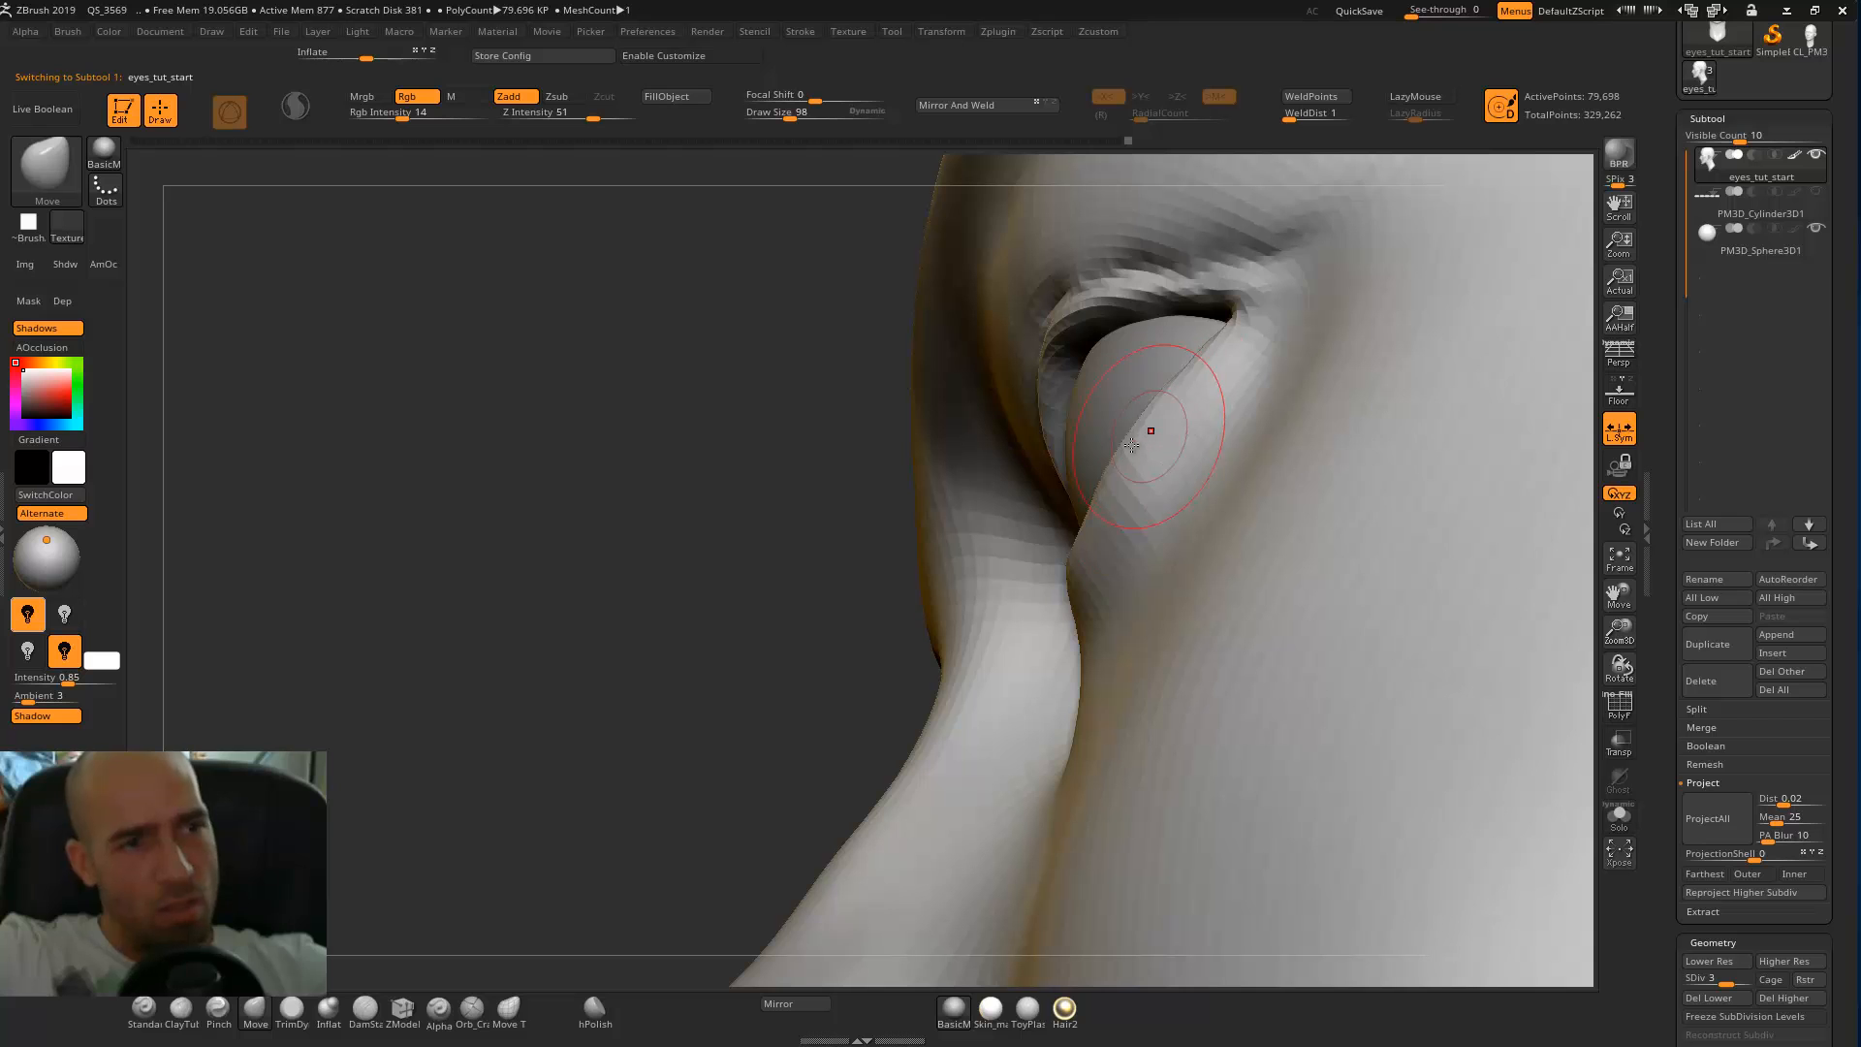
{"action": "right_click_drag", "start_coordinate": [789, 635], "coordinate": [877, 491], "text": "ctrl"}
{"action": "right_click_drag", "start_coordinate": [1447, 337], "coordinate": [1444, 387], "text": "alt"}
{"action": "right_click_drag", "start_coordinate": [1444, 291], "coordinate": [1463, 326], "text": "alt"}
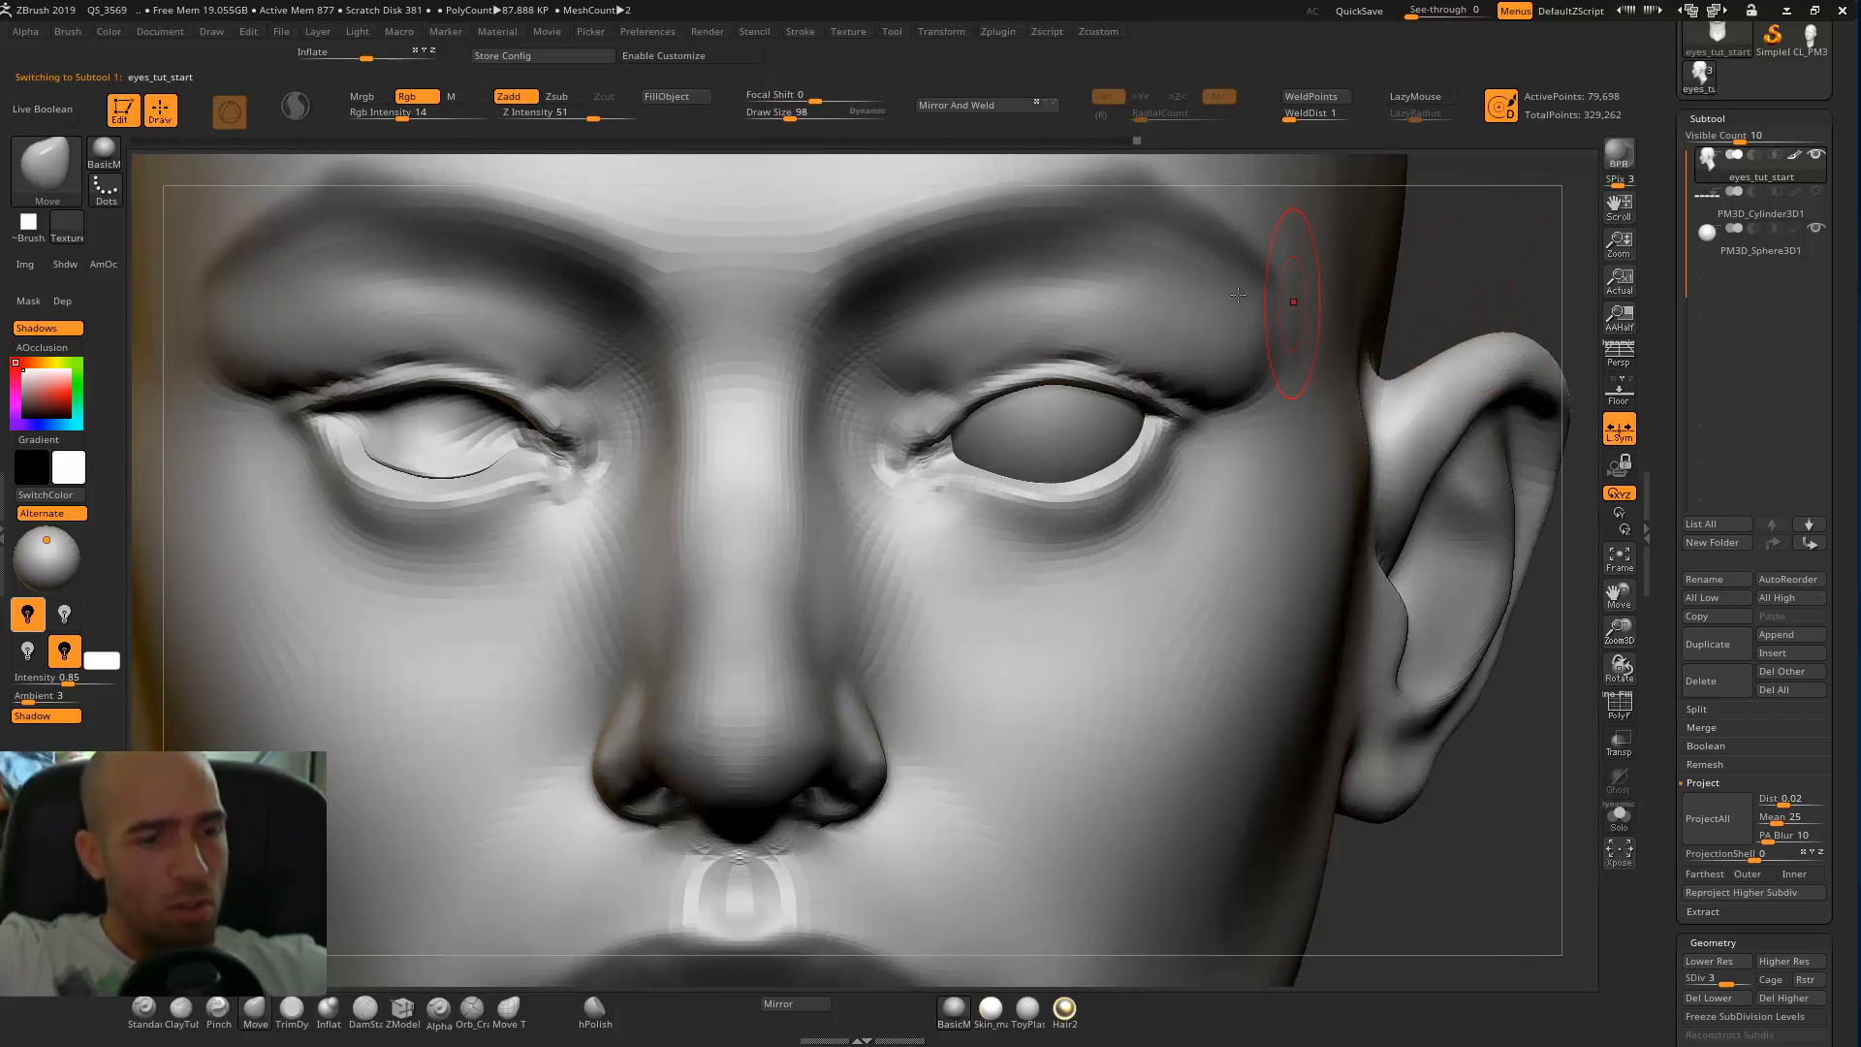
Carve the crease above the upper eyelid with the DamStandard brush.
{"action": "key", "text": "b"}
{"action": "key", "text": "d"}
{"action": "key", "text": "s"}
{"action": "mouse_move", "coordinate": [958, 386]}
{"action": "left_mouse_down"}
{"action": "mouse_move", "coordinate": [1101, 360]}
{"action": "mouse_move", "coordinate": [1142, 392]}
{"action": "left_mouse_up"}
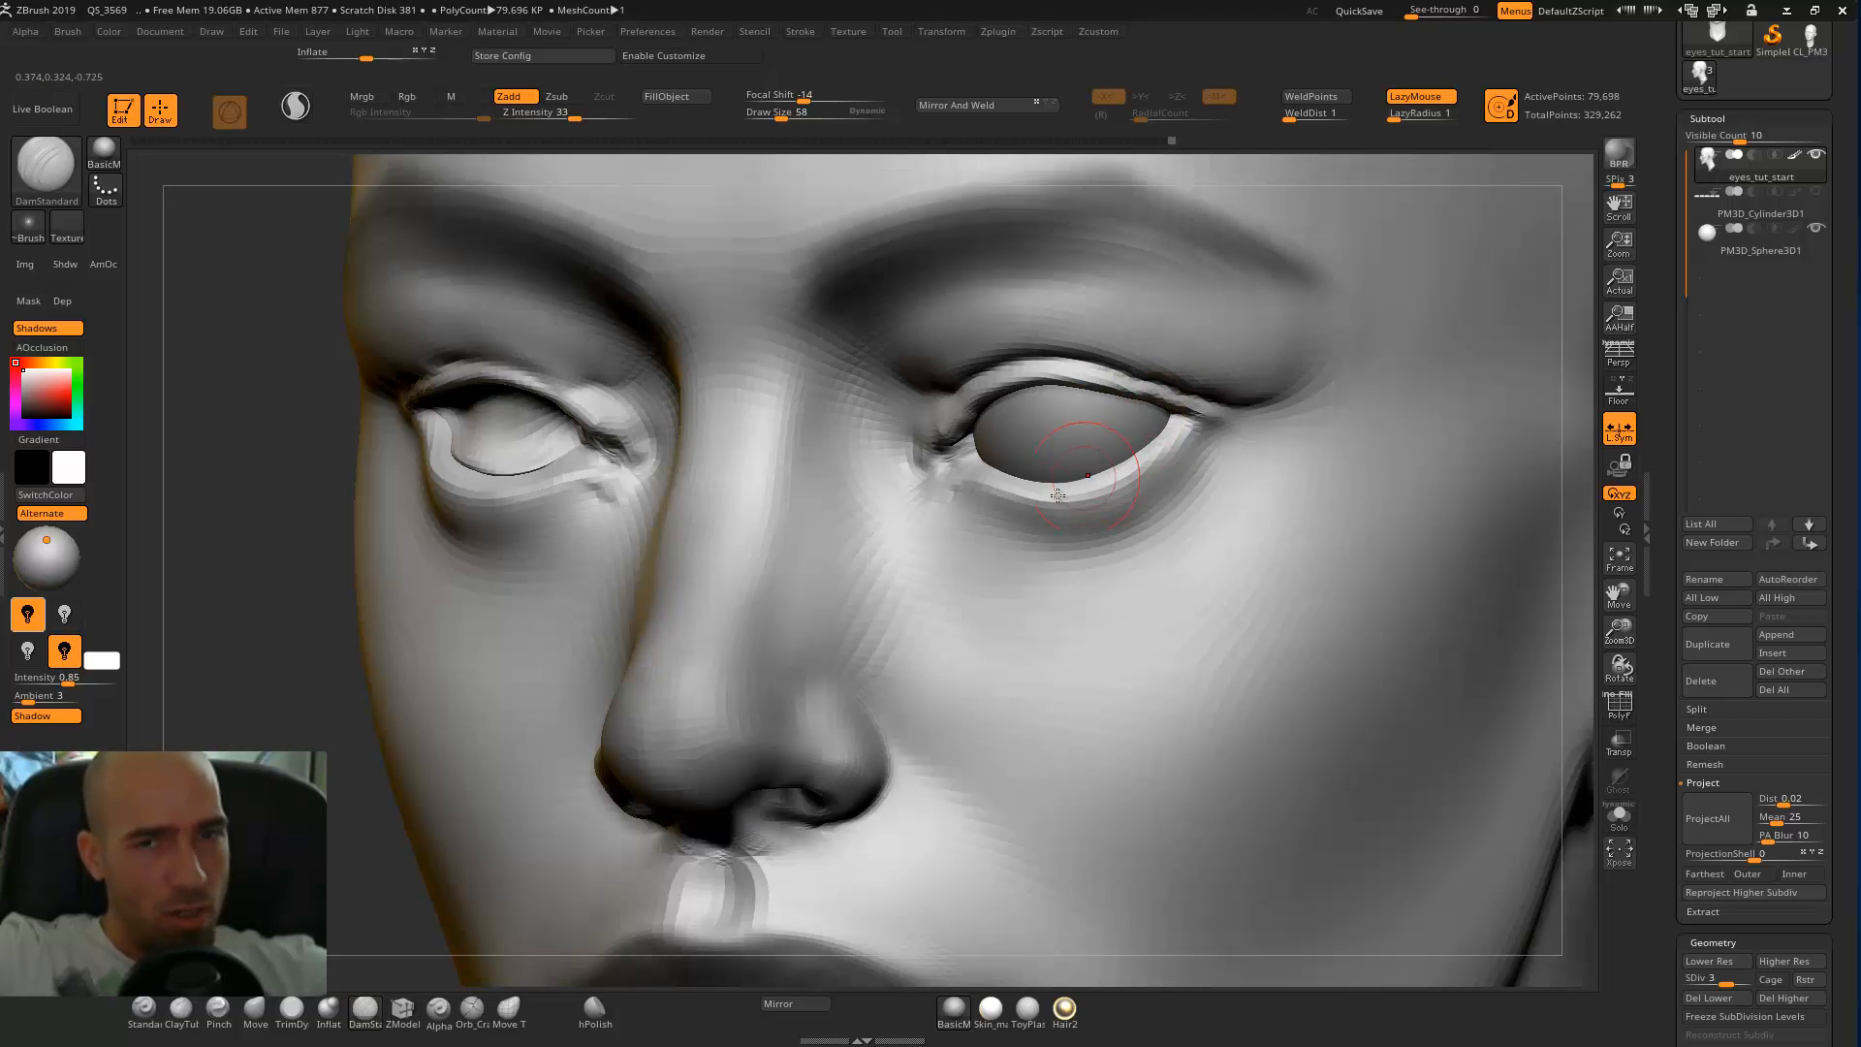
Carve a crease beneath the lower eyelid from the inner corner outward with the DamStandard brush.
{"action": "key", "text": "shift"}
{"action": "left_click_drag", "start_coordinate": [448, 640], "coordinate": [582, 603], "text": "shift"}
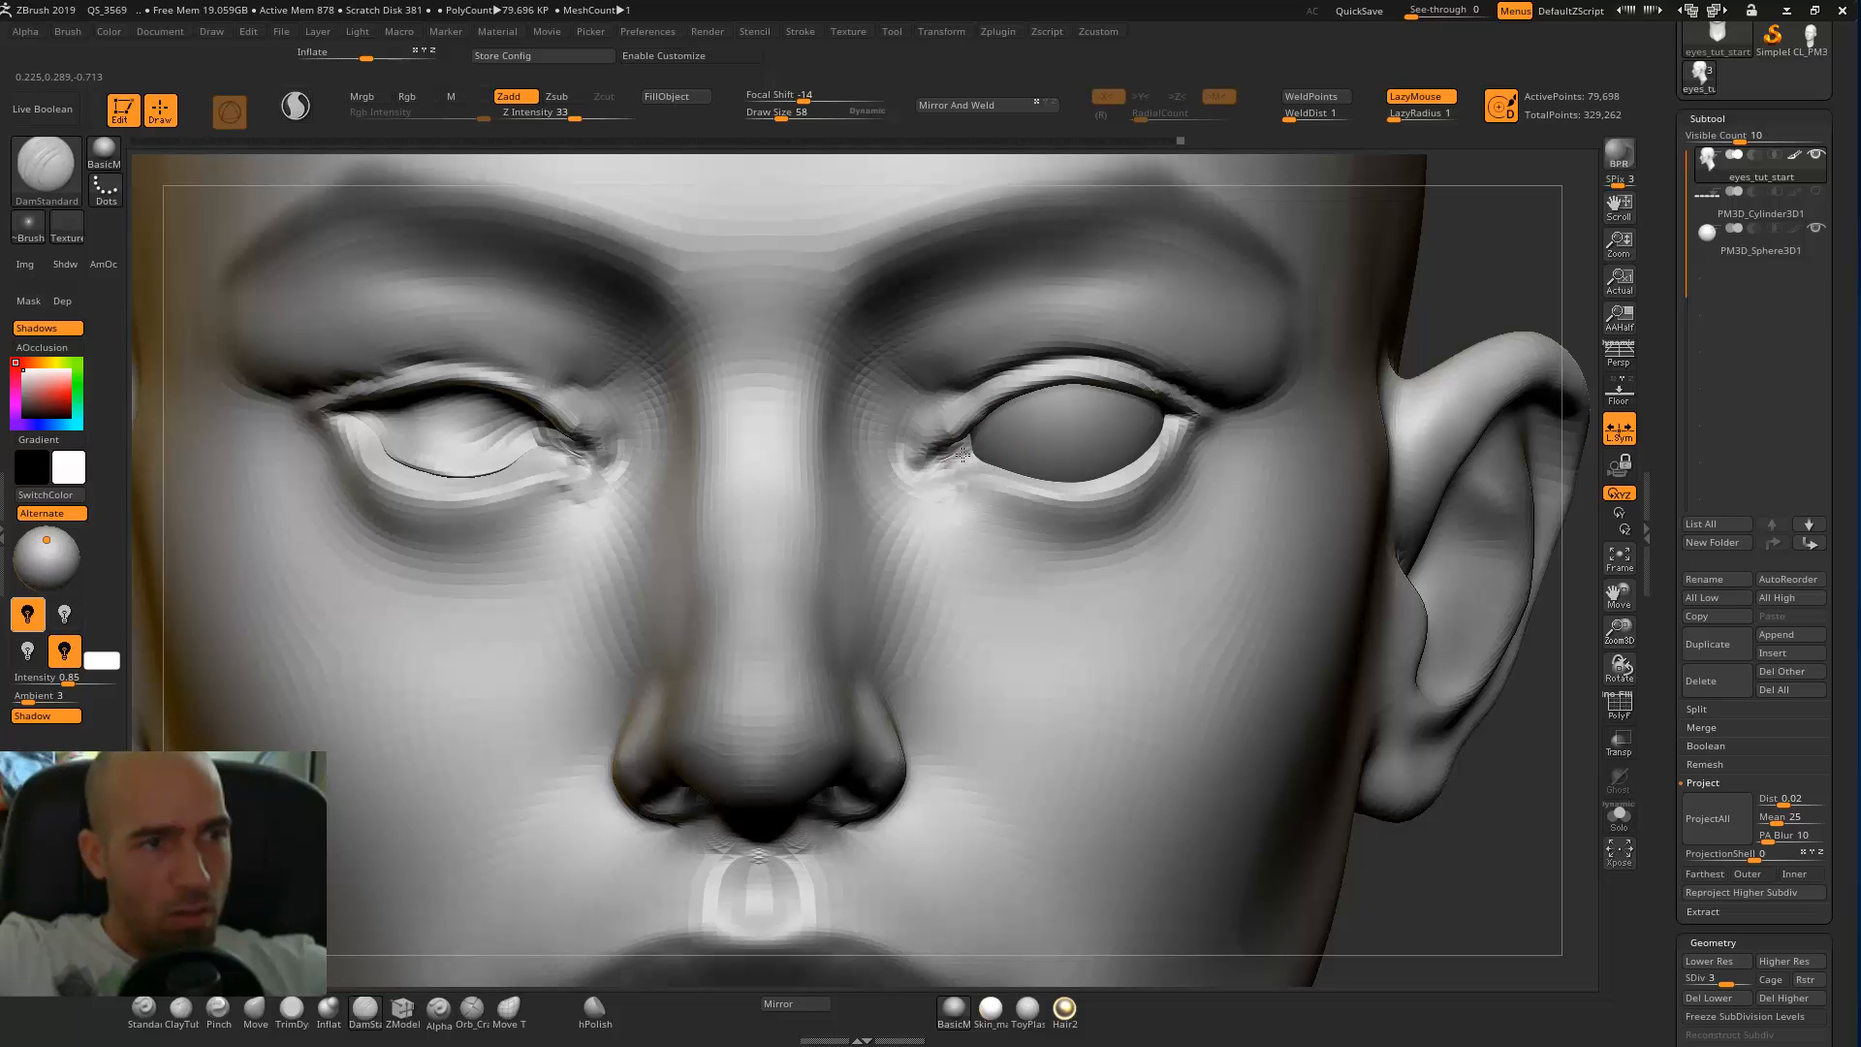
{"action": "left_click_drag", "start_coordinate": [960, 491], "coordinate": [1039, 531]}
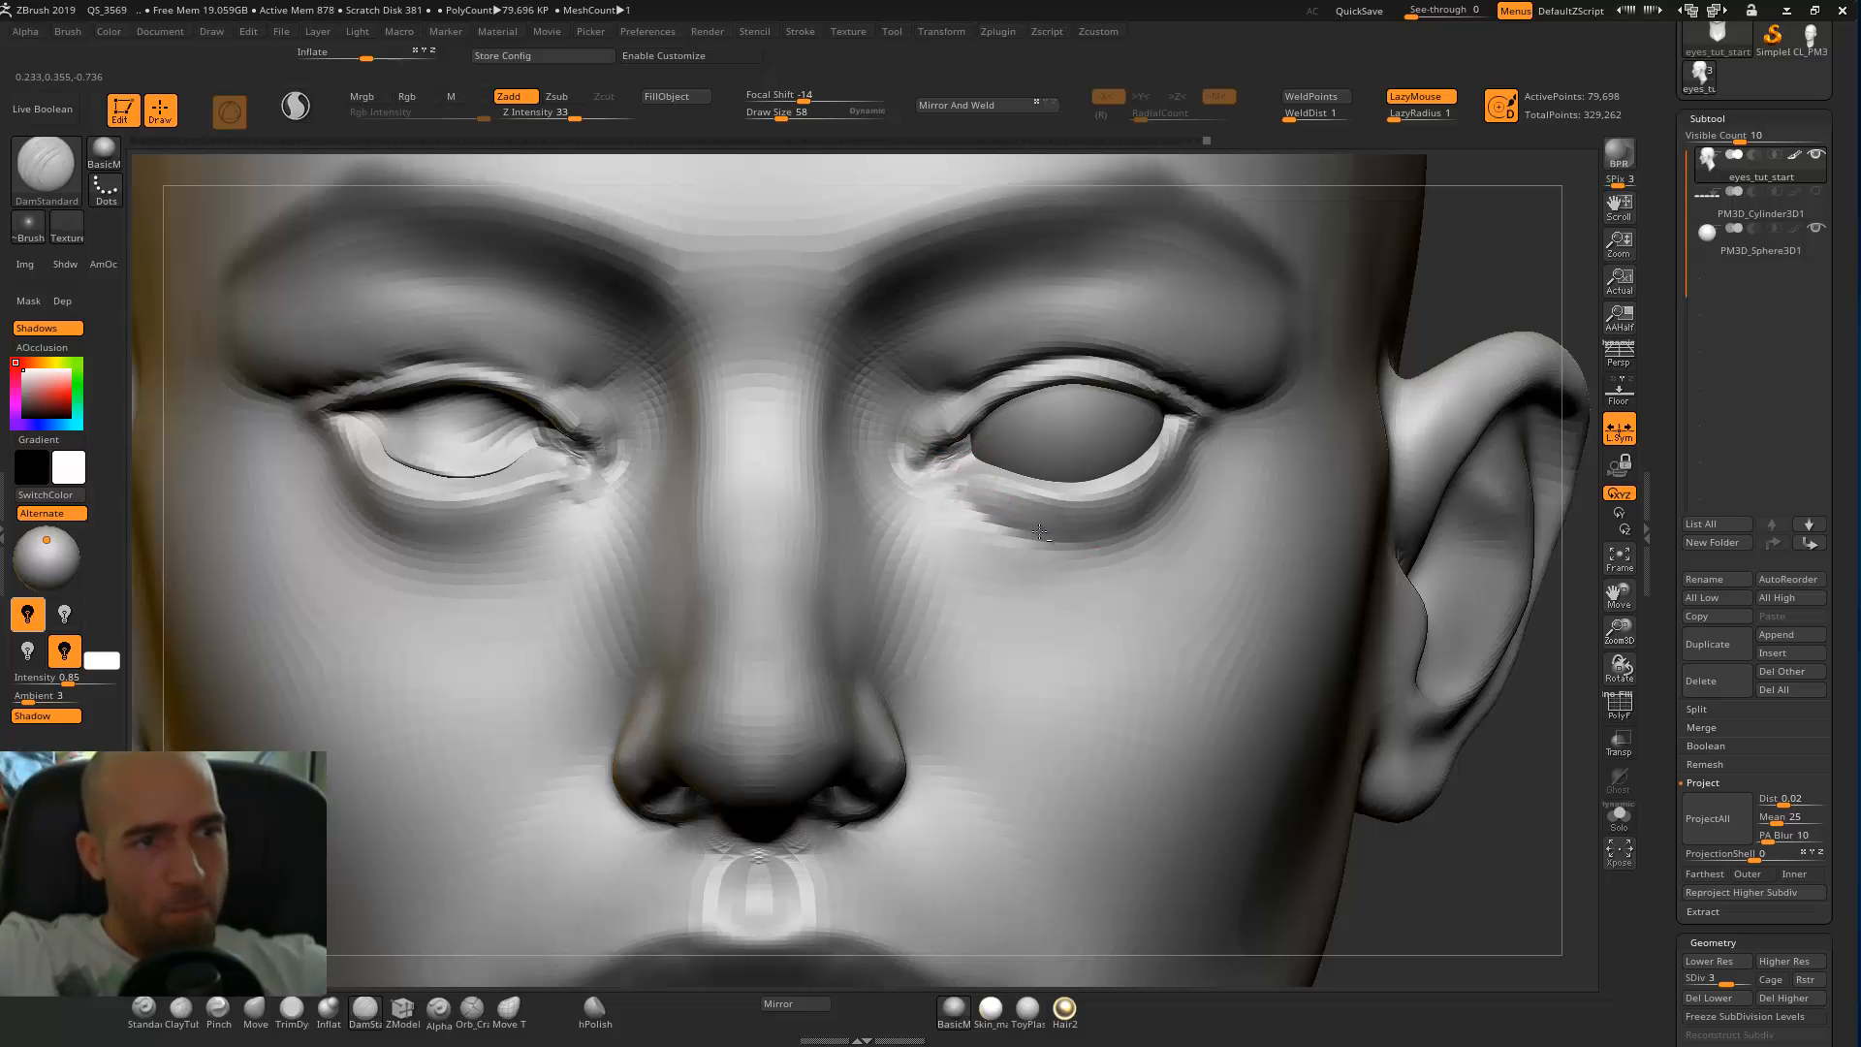
Flatten the area beneath the lower eyelid with the TrimDynamic brush at draw size 58.
{"action": "key", "text": "b"}
{"action": "key", "text": "t"}
{"action": "key", "text": "d"}
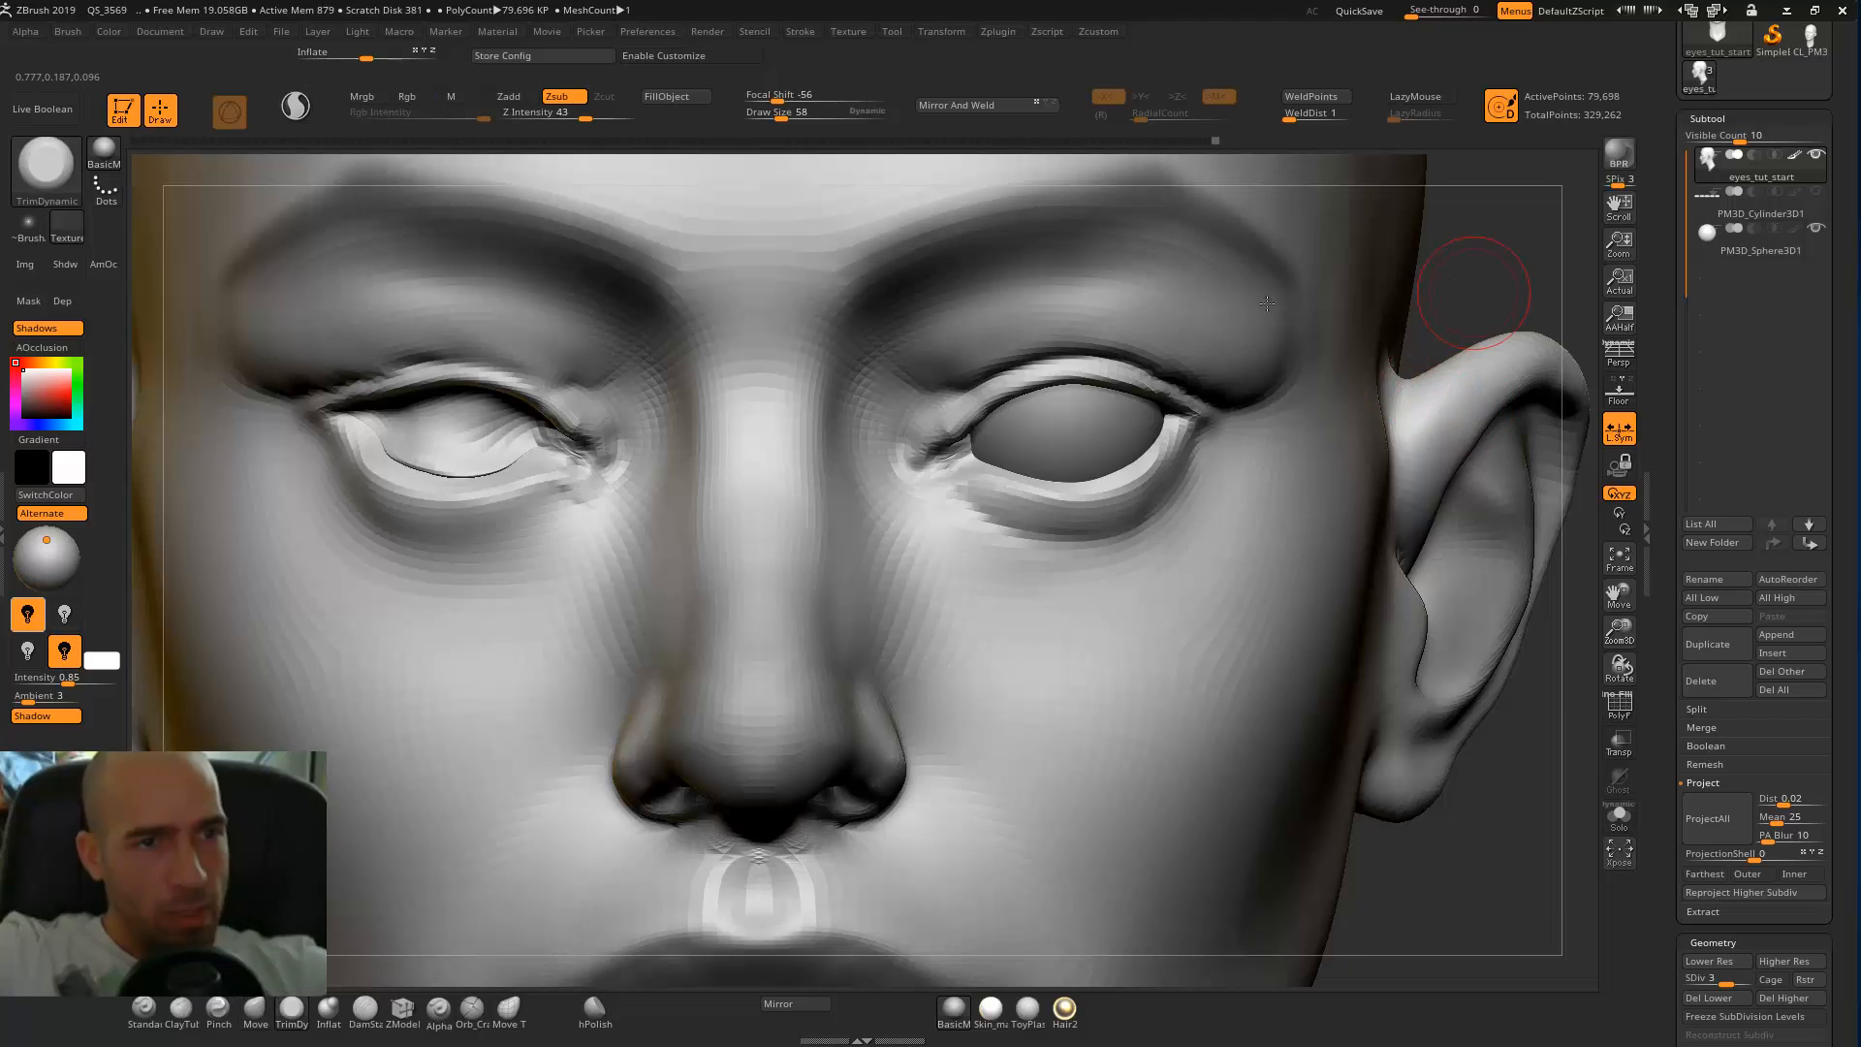
{"action": "left_click_drag", "start_coordinate": [1482, 283], "coordinate": [1405, 247]}
{"action": "left_click_drag", "start_coordinate": [1097, 495], "coordinate": [1147, 476]}
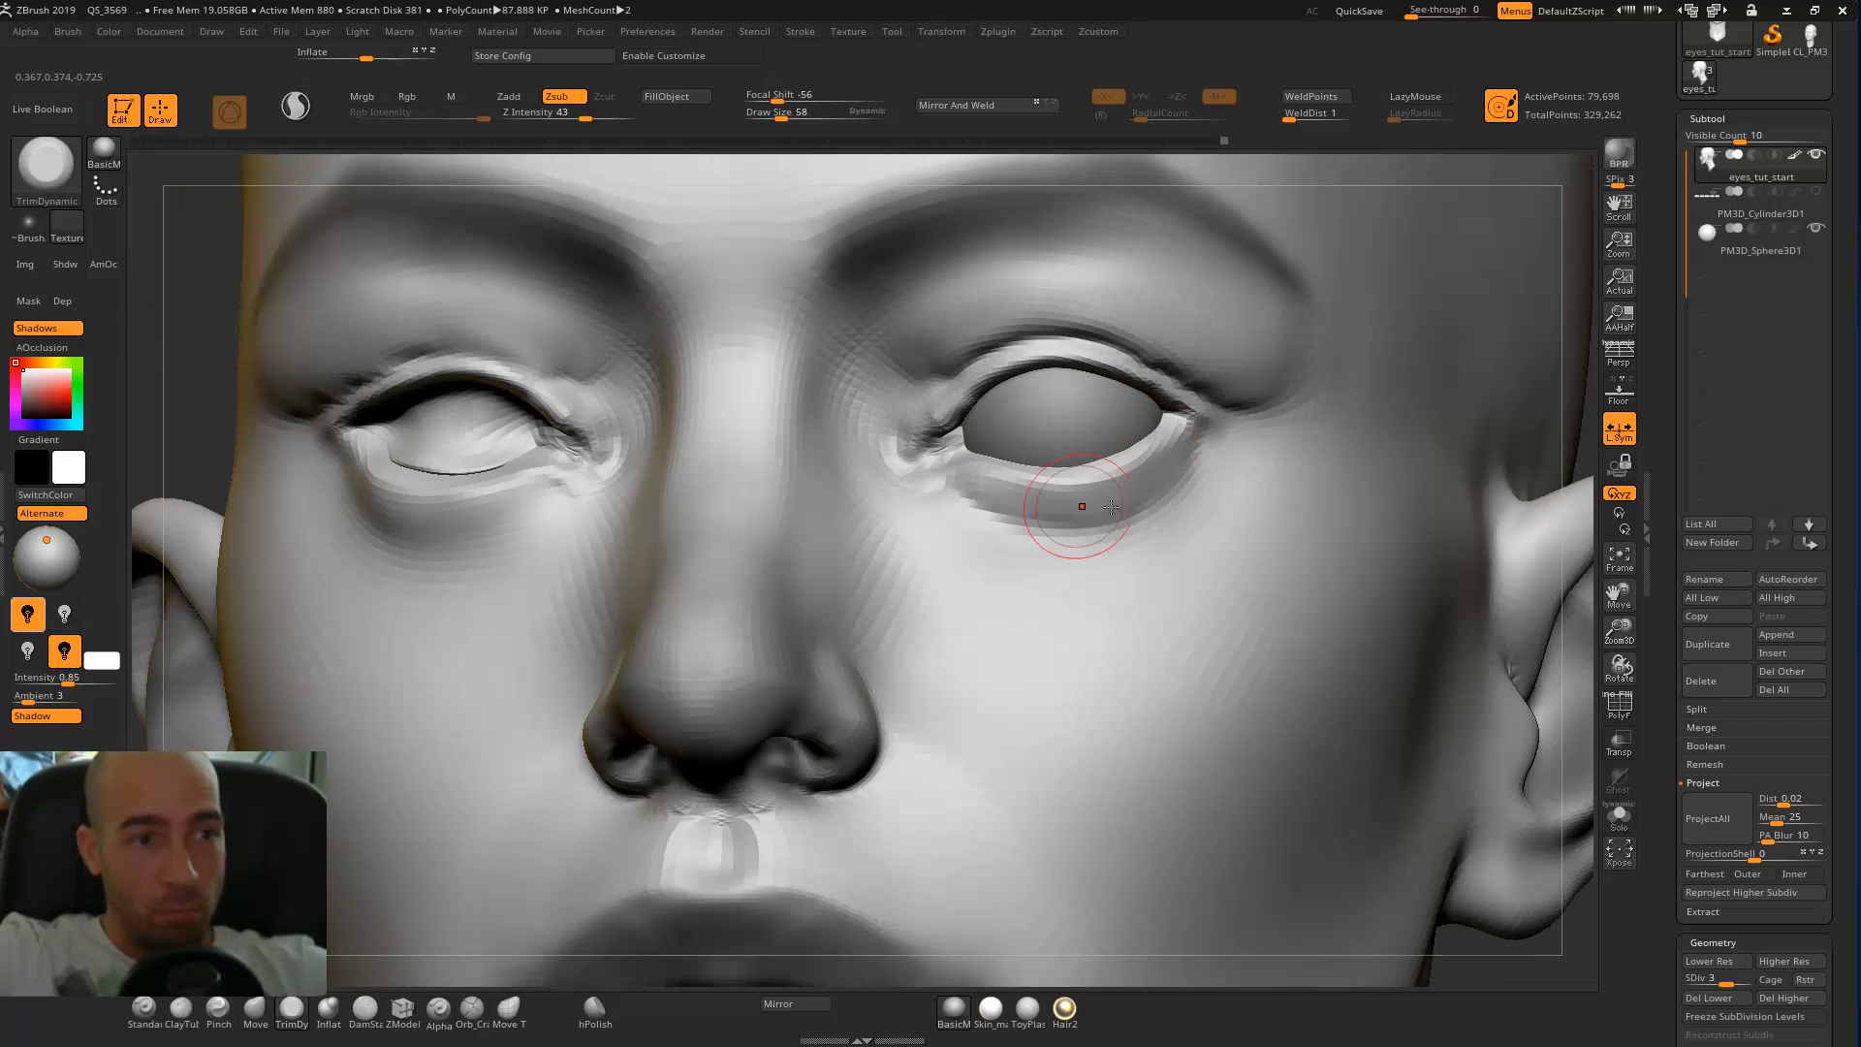
Touch up and smooth the lower eyelid near the outer corner of the eye.
{"action": "key", "text": "b"}
{"action": "key", "text": "d"}
{"action": "key", "text": "s"}
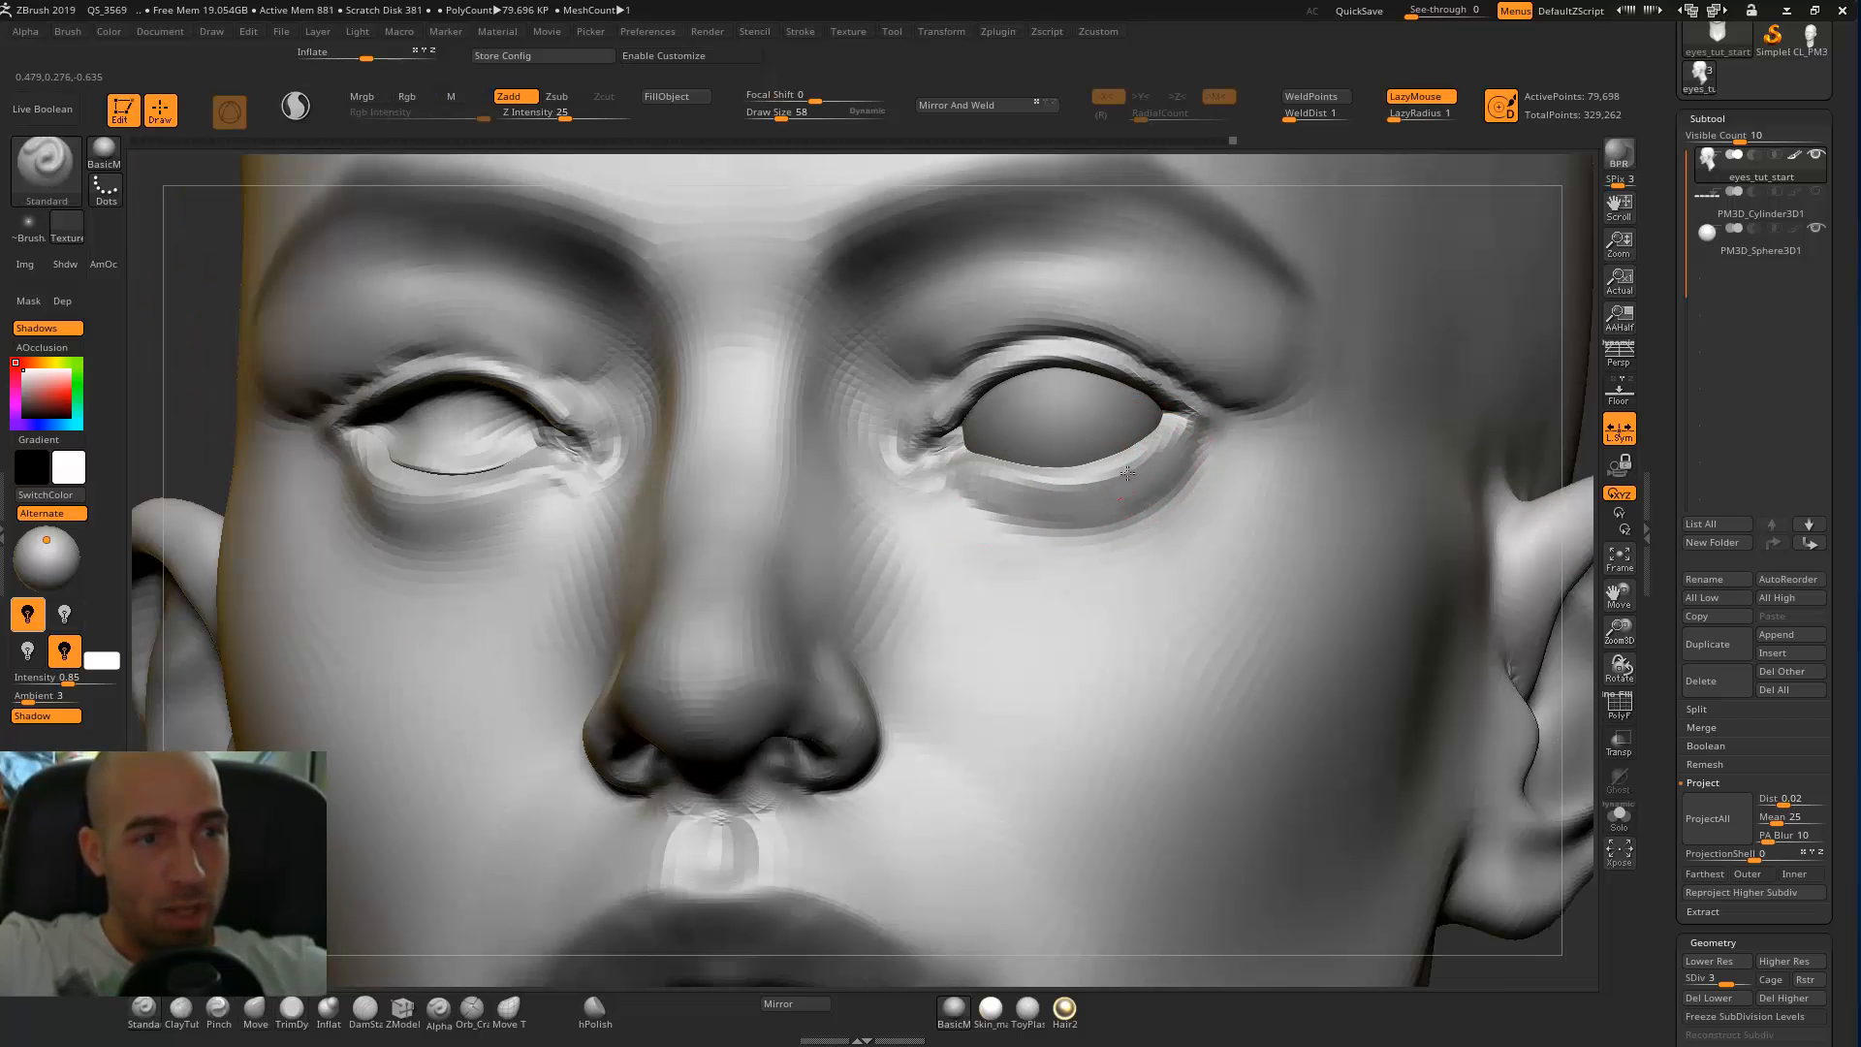
{"action": "left_click_drag", "start_coordinate": [1180, 469], "coordinate": [1188, 459], "text": "shift"}
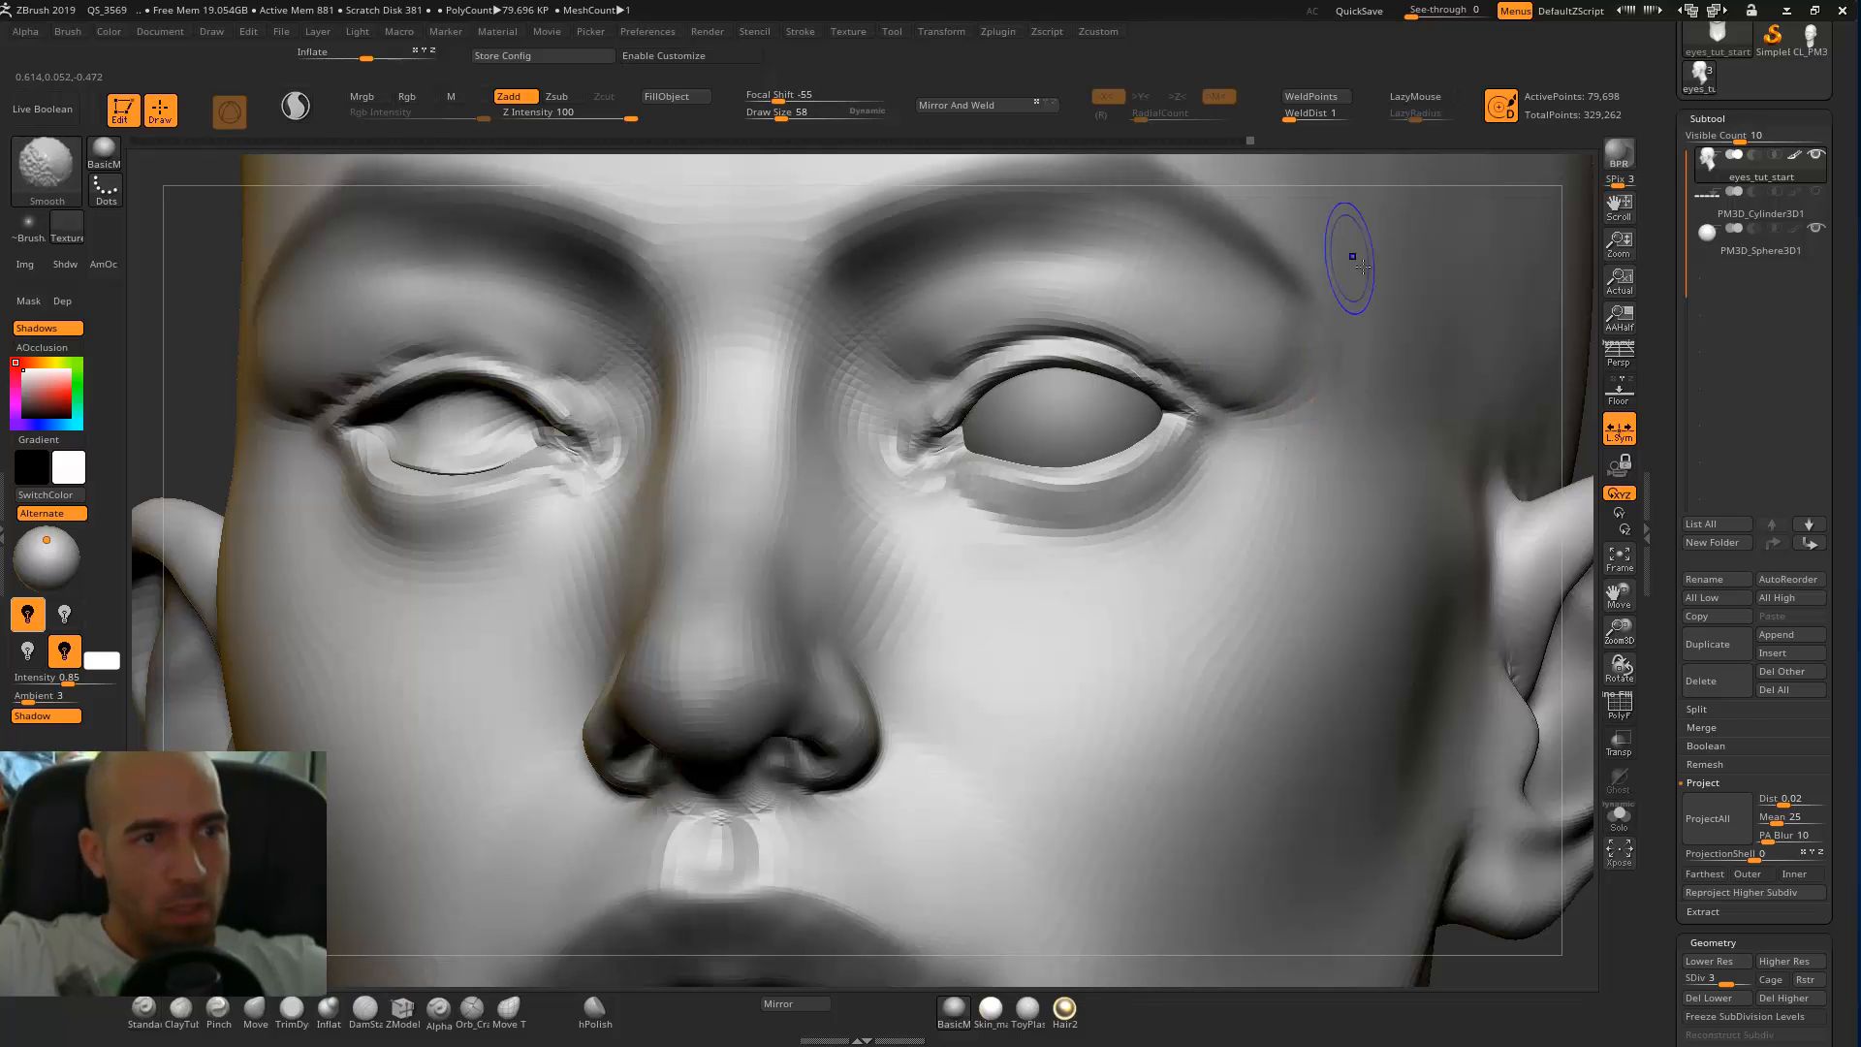
{"action": "mouse_move", "coordinate": [1588, 351]}
{"action": "left_mouse_down", "text": "alt"}
{"action": "mouse_move", "coordinate": [1305, 242]}
{"action": "mouse_move", "coordinate": [1451, 332]}
{"action": "mouse_move", "coordinate": [1381, 329]}
{"action": "left_mouse_up", "text": "alt"}
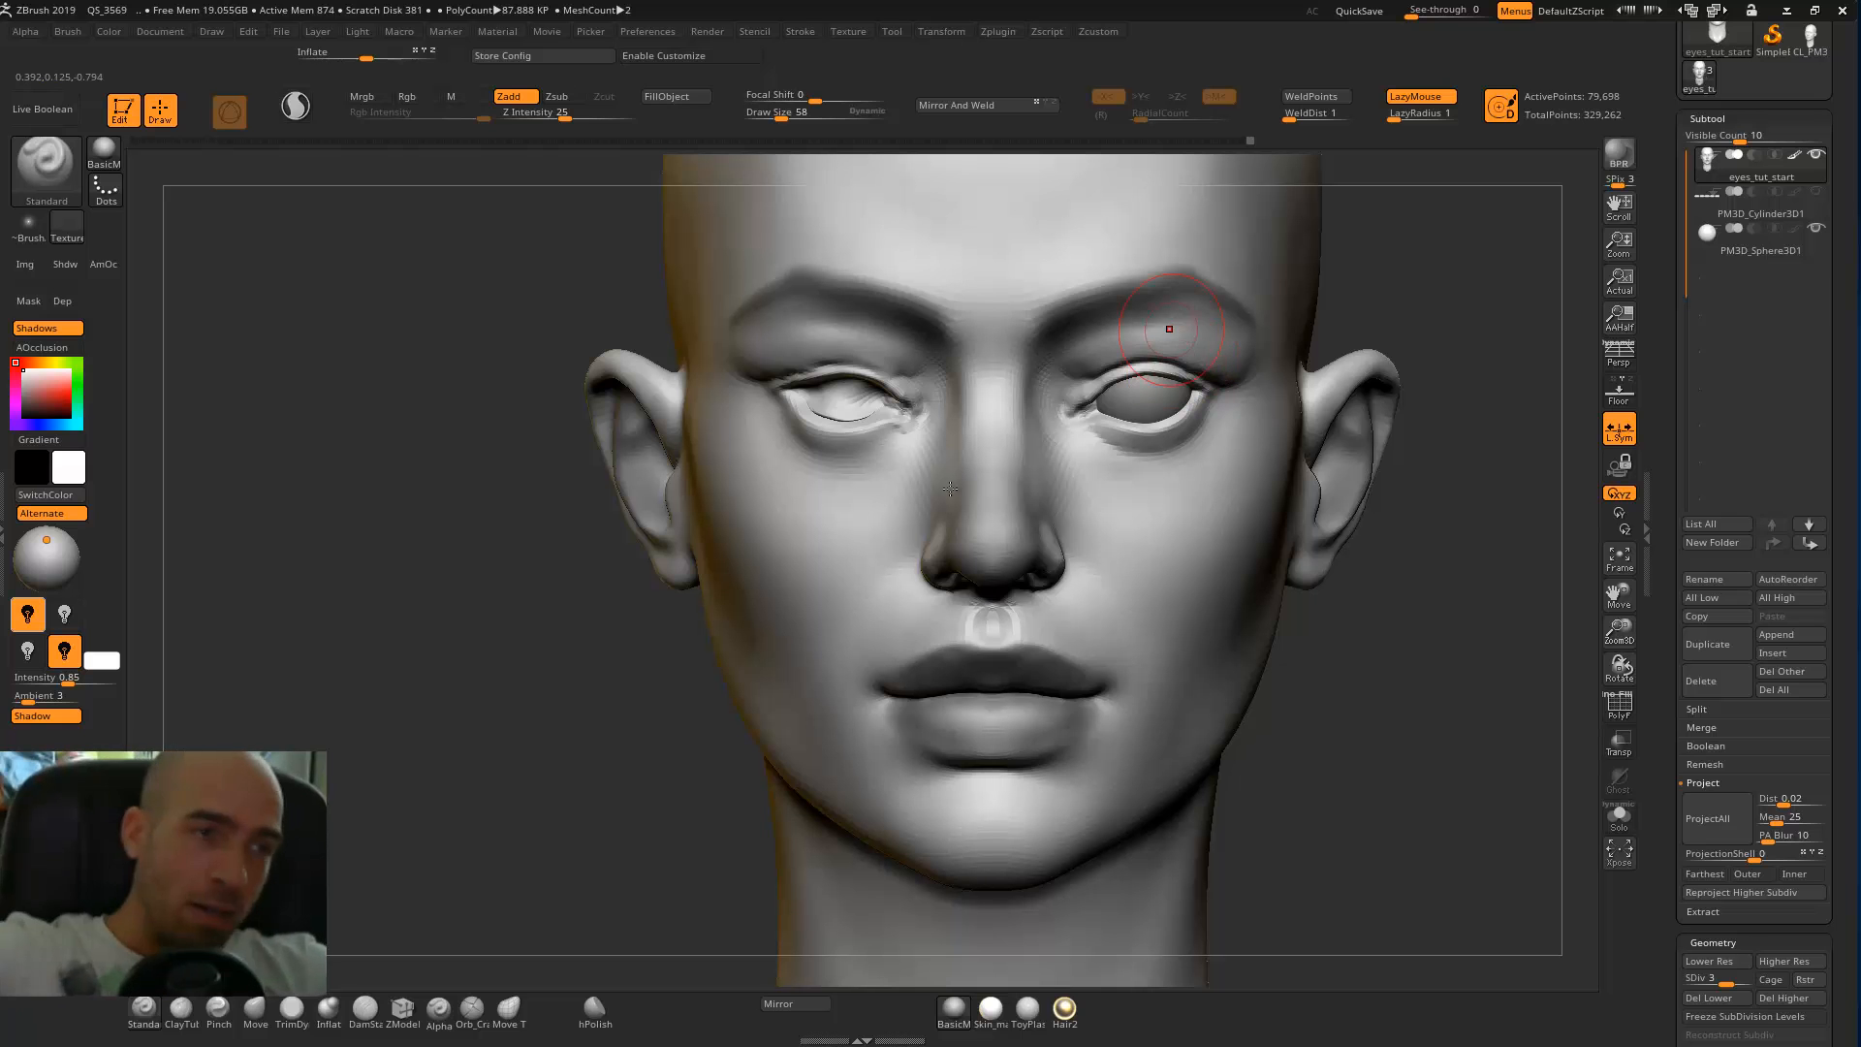
Refine the lower eyelid near the inner corner with the DamStandard brush.
{"action": "left_click_drag", "start_coordinate": [1519, 338], "coordinate": [1448, 343], "text": "alt"}
{"action": "key", "text": "b"}
{"action": "key", "text": "d"}
{"action": "key", "text": "s"}
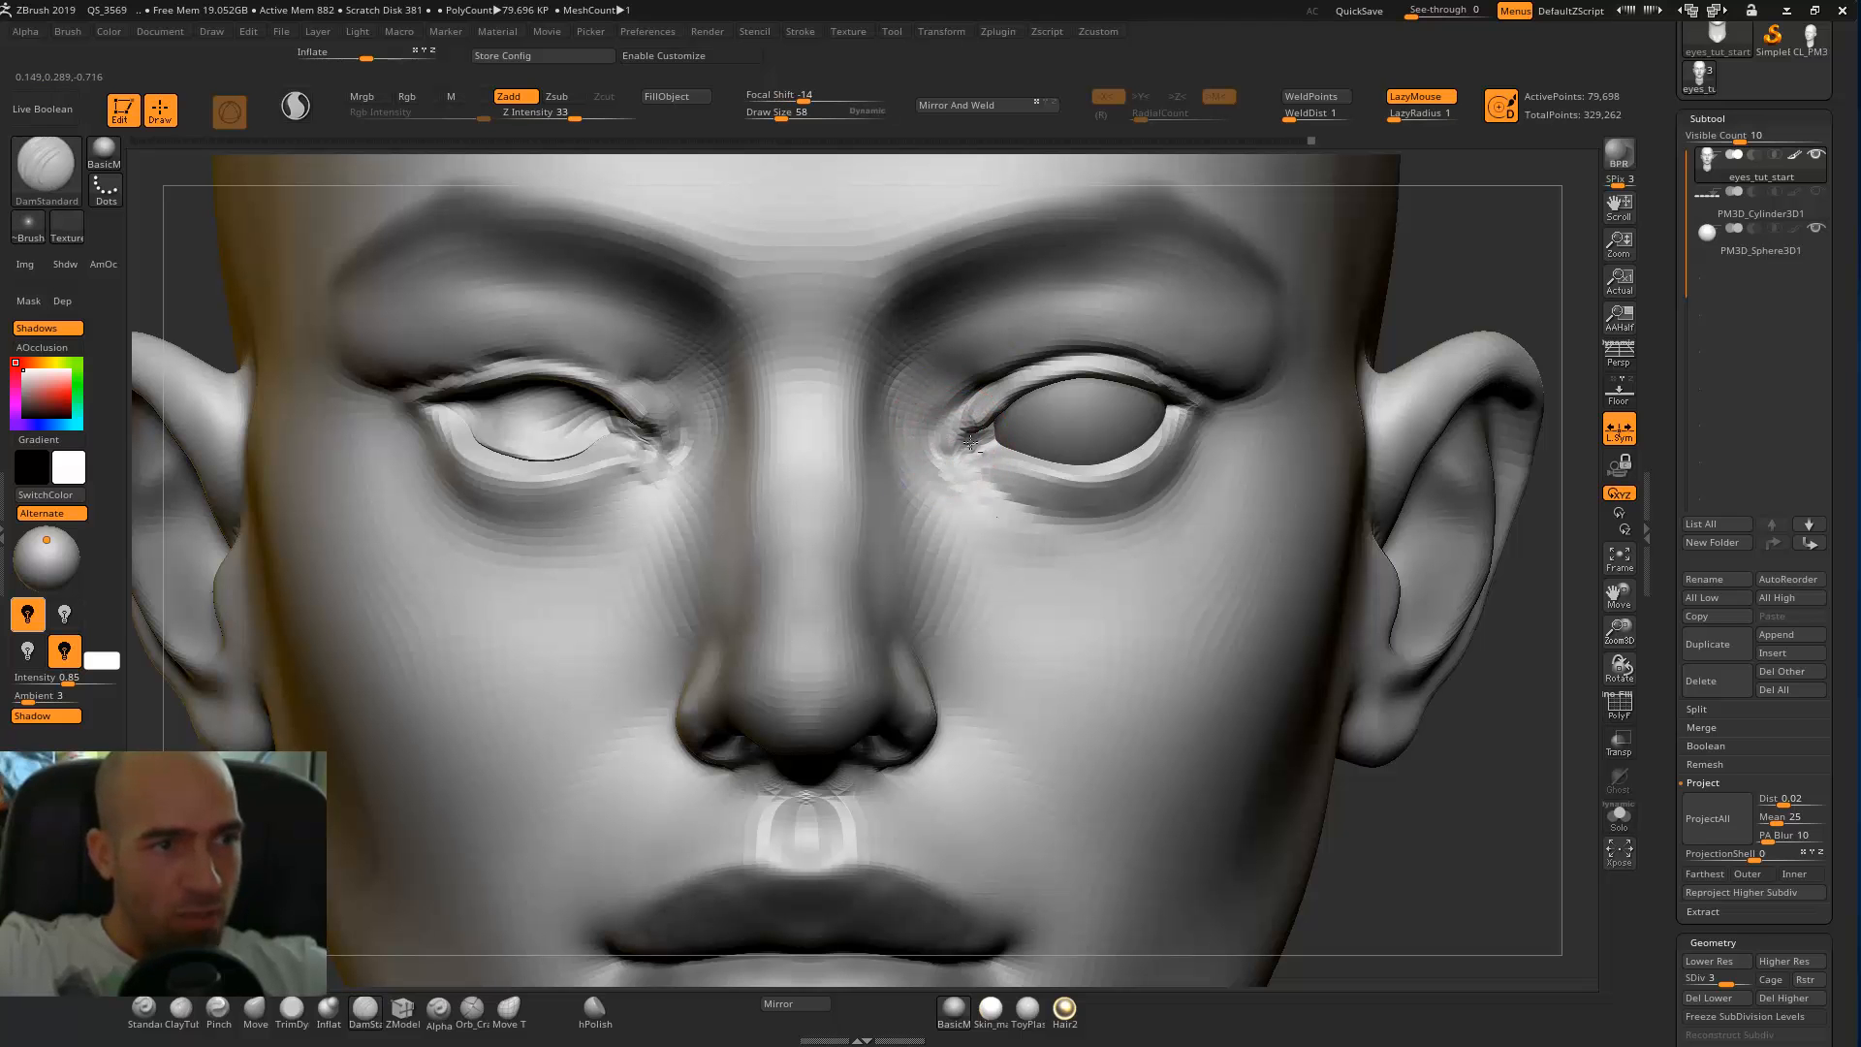
Turn off symmetry and mask the whole head except the area around the eye without an eyeball.
{"action": "key", "text": "f"}
{"action": "left_click_drag", "start_coordinate": [1269, 300], "coordinate": [1358, 311], "text": "alt"}
{"action": "key", "text": "x"}
{"action": "key", "text": "x"}
{"action": "mouse_move", "coordinate": [1050, 464]}
{"action": "left_mouse_down", "text": "ctrl"}
{"action": "mouse_move", "coordinate": [1076, 446]}
{"action": "mouse_move", "coordinate": [1094, 463]}
{"action": "left_mouse_up", "text": "ctrl"}
{"action": "key", "text": "ctrl+z"}
{"action": "mouse_move", "coordinate": [884, 437]}
{"action": "left_mouse_down", "text": "ctrl"}
{"action": "mouse_move", "coordinate": [853, 447]}
{"action": "mouse_move", "coordinate": [833, 412]}
{"action": "mouse_move", "coordinate": [821, 447]}
{"action": "mouse_move", "coordinate": [911, 456]}
{"action": "mouse_move", "coordinate": [800, 470]}
{"action": "left_mouse_up", "text": "ctrl"}
{"action": "left_click", "coordinate": [1366, 412], "text": "ctrl"}
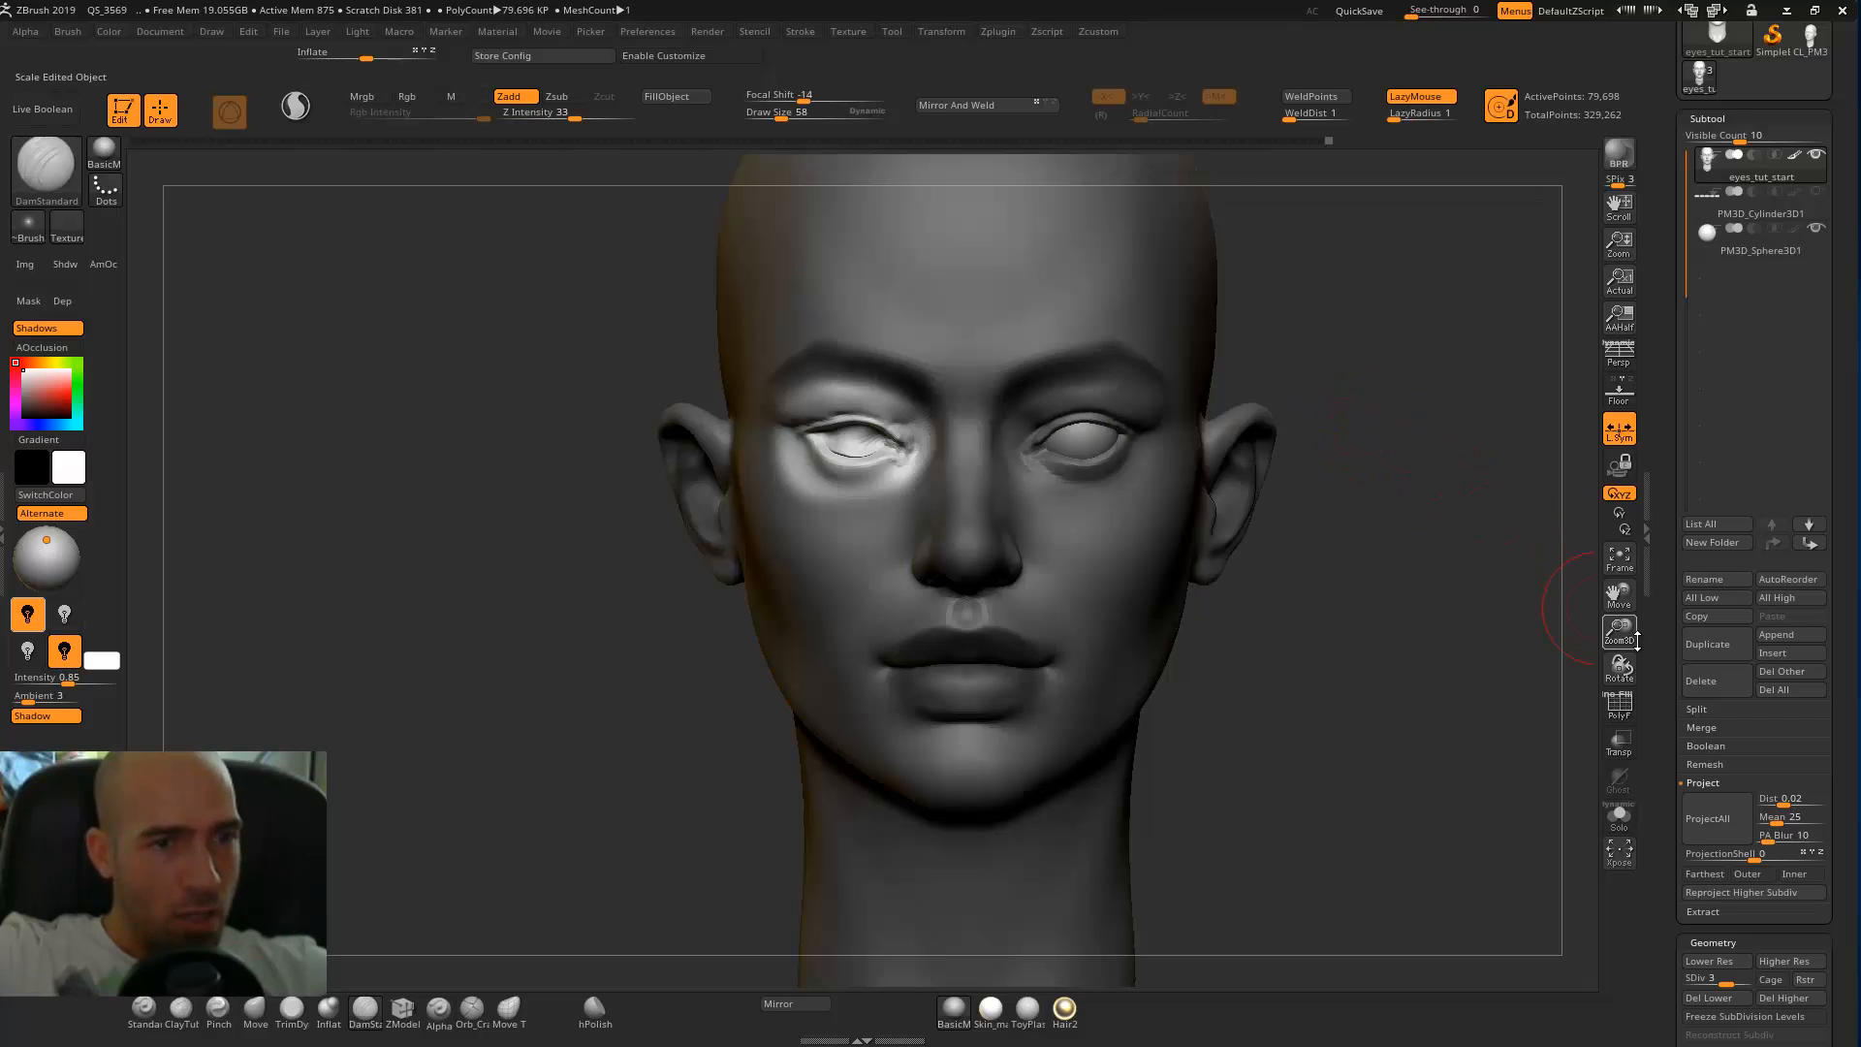
Restore the head's symmetry from the finished eye with Smart ReSym and clear the mask.
{"action": "scroll", "coordinate": [1660, 472], "scroll_direction": "down", "scroll_amount": 10}
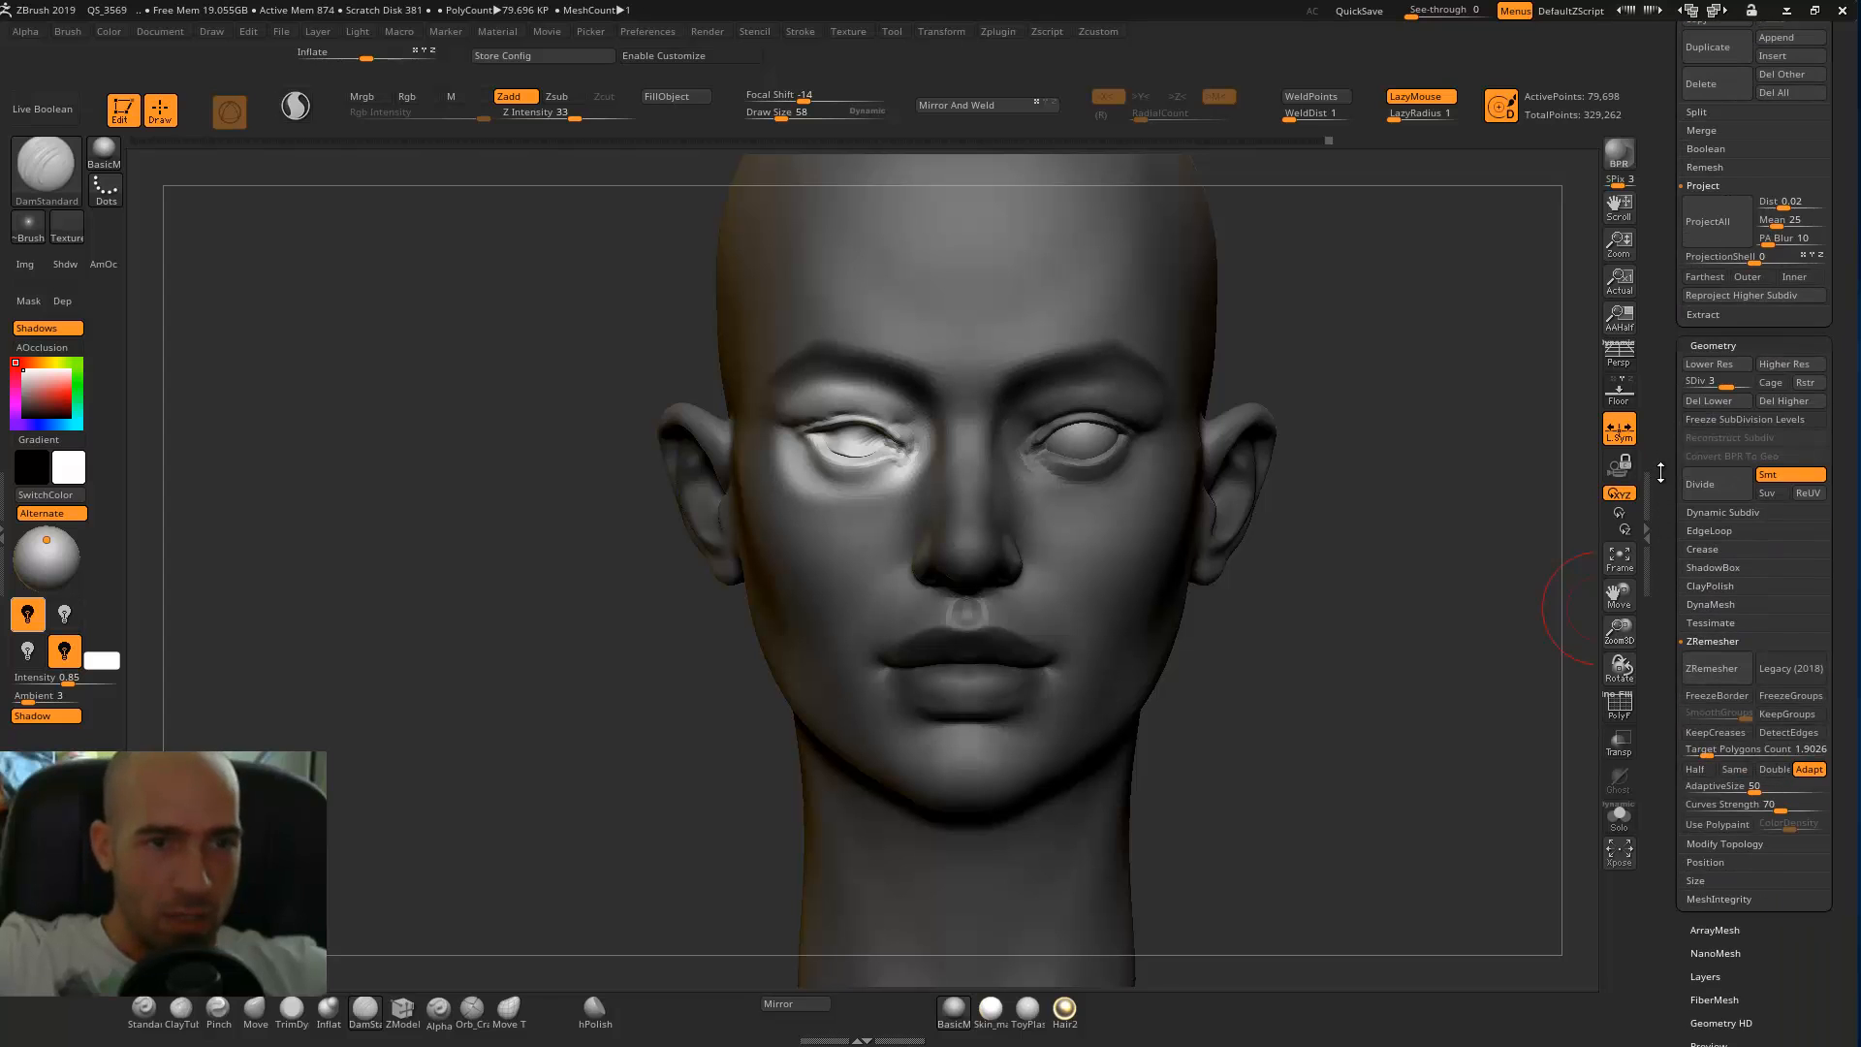
{"action": "scroll", "coordinate": [1747, 501], "scroll_direction": "down", "scroll_amount": 5}
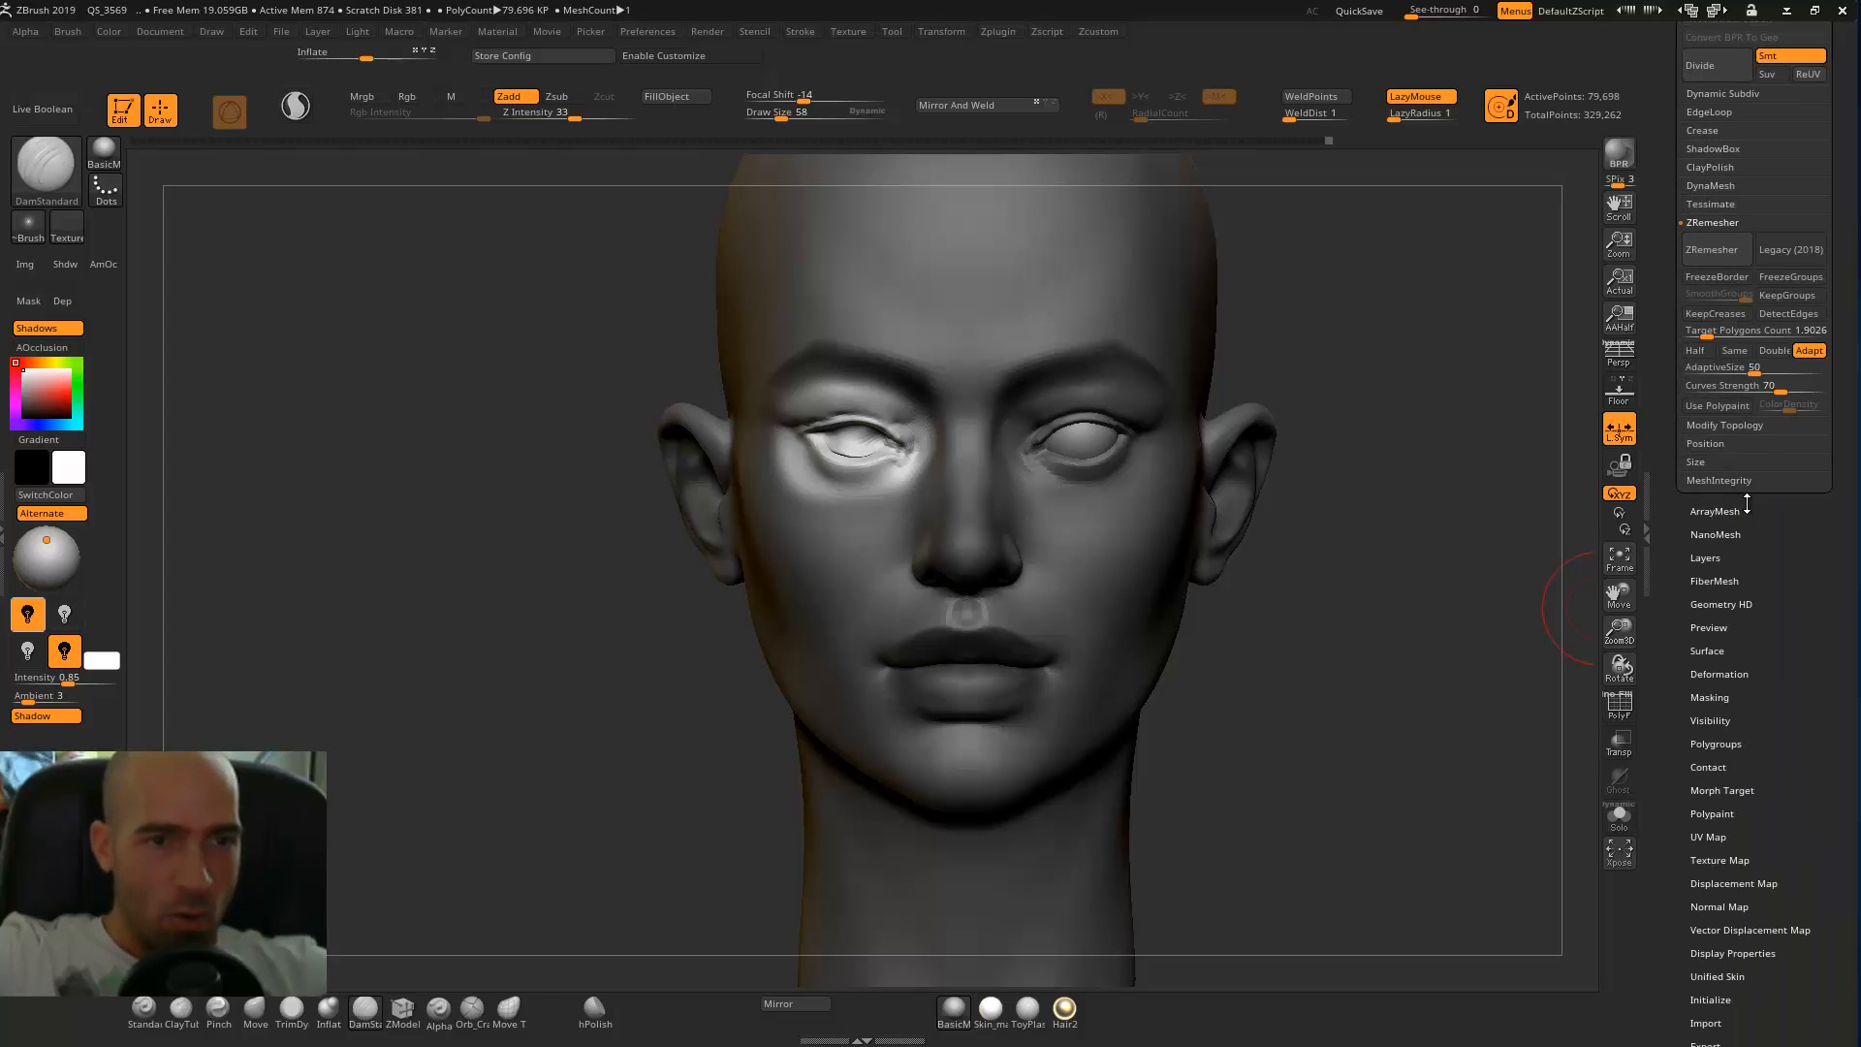
{"action": "left_click", "coordinate": [1731, 669]}
{"action": "scroll", "coordinate": [1731, 807], "scroll_direction": "down", "scroll_amount": 1}
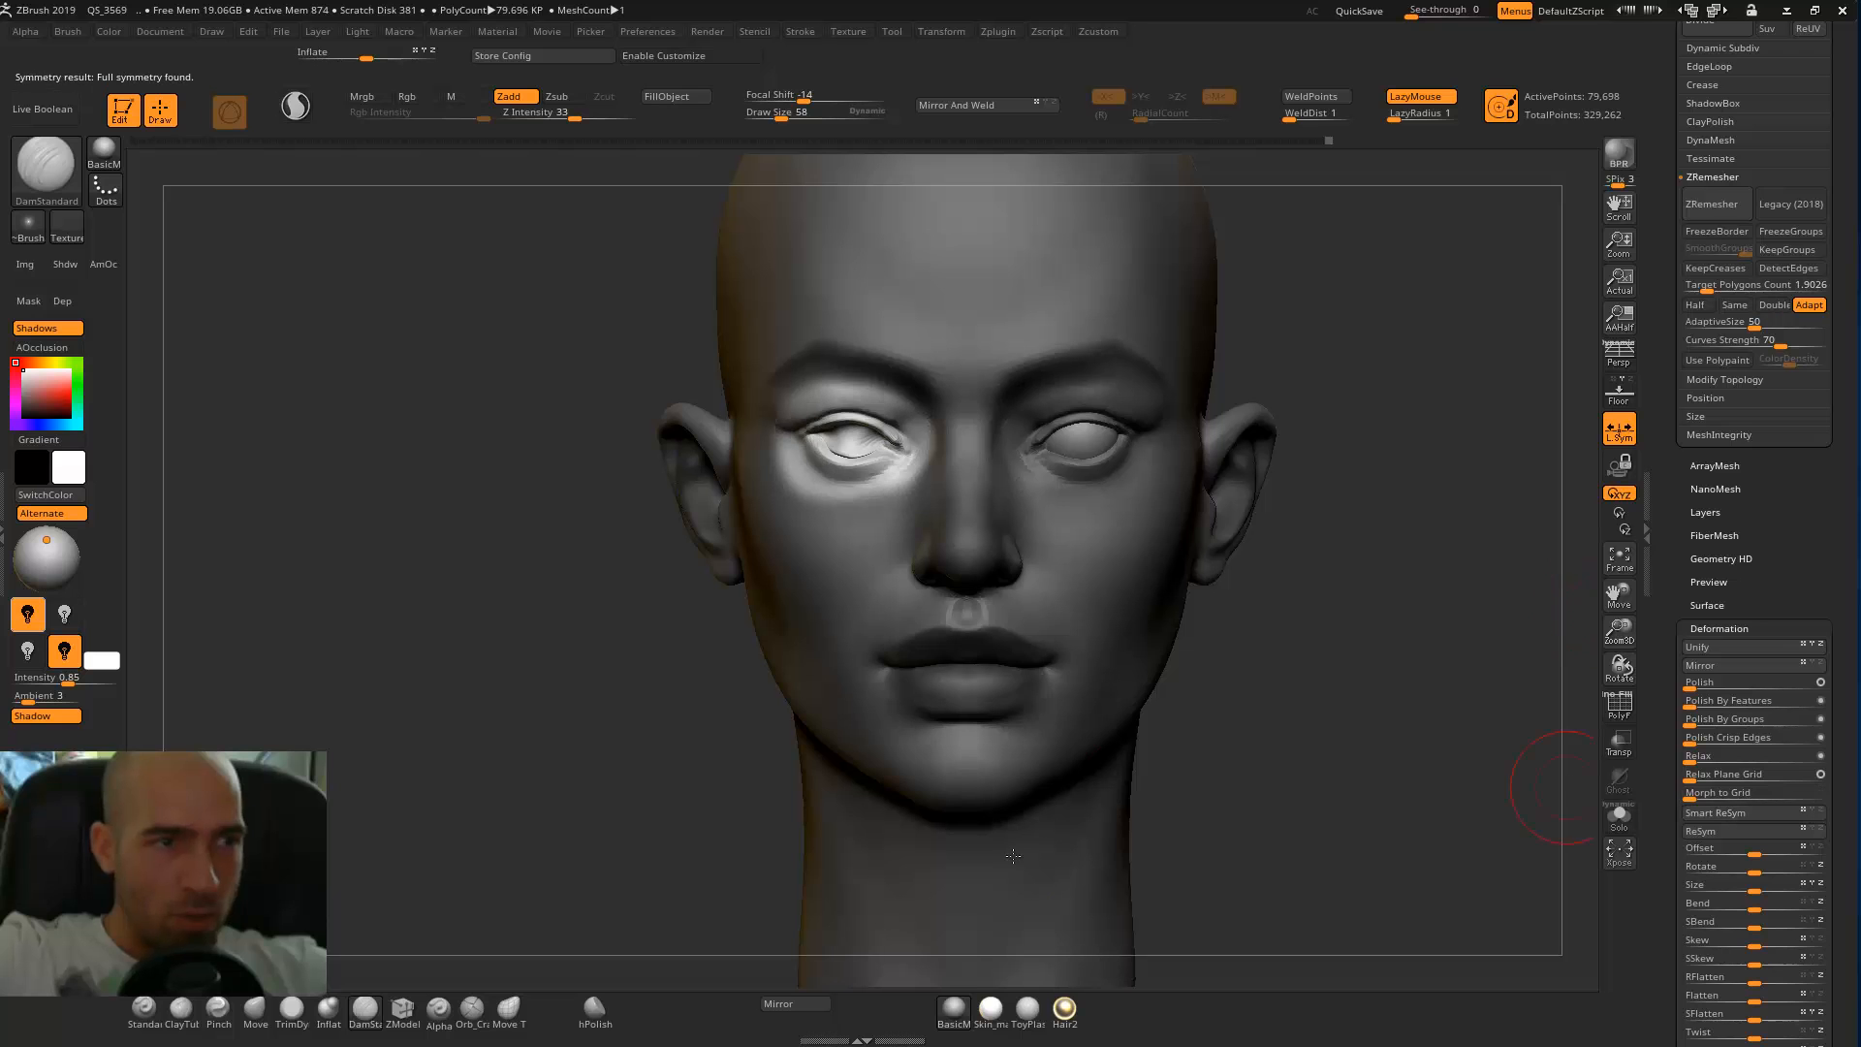
{"action": "right_click_drag", "start_coordinate": [1412, 594], "coordinate": [1495, 579], "text": "ctrl"}
{"action": "left_click_drag", "start_coordinate": [1495, 579], "coordinate": [1415, 667], "text": "ctrl"}
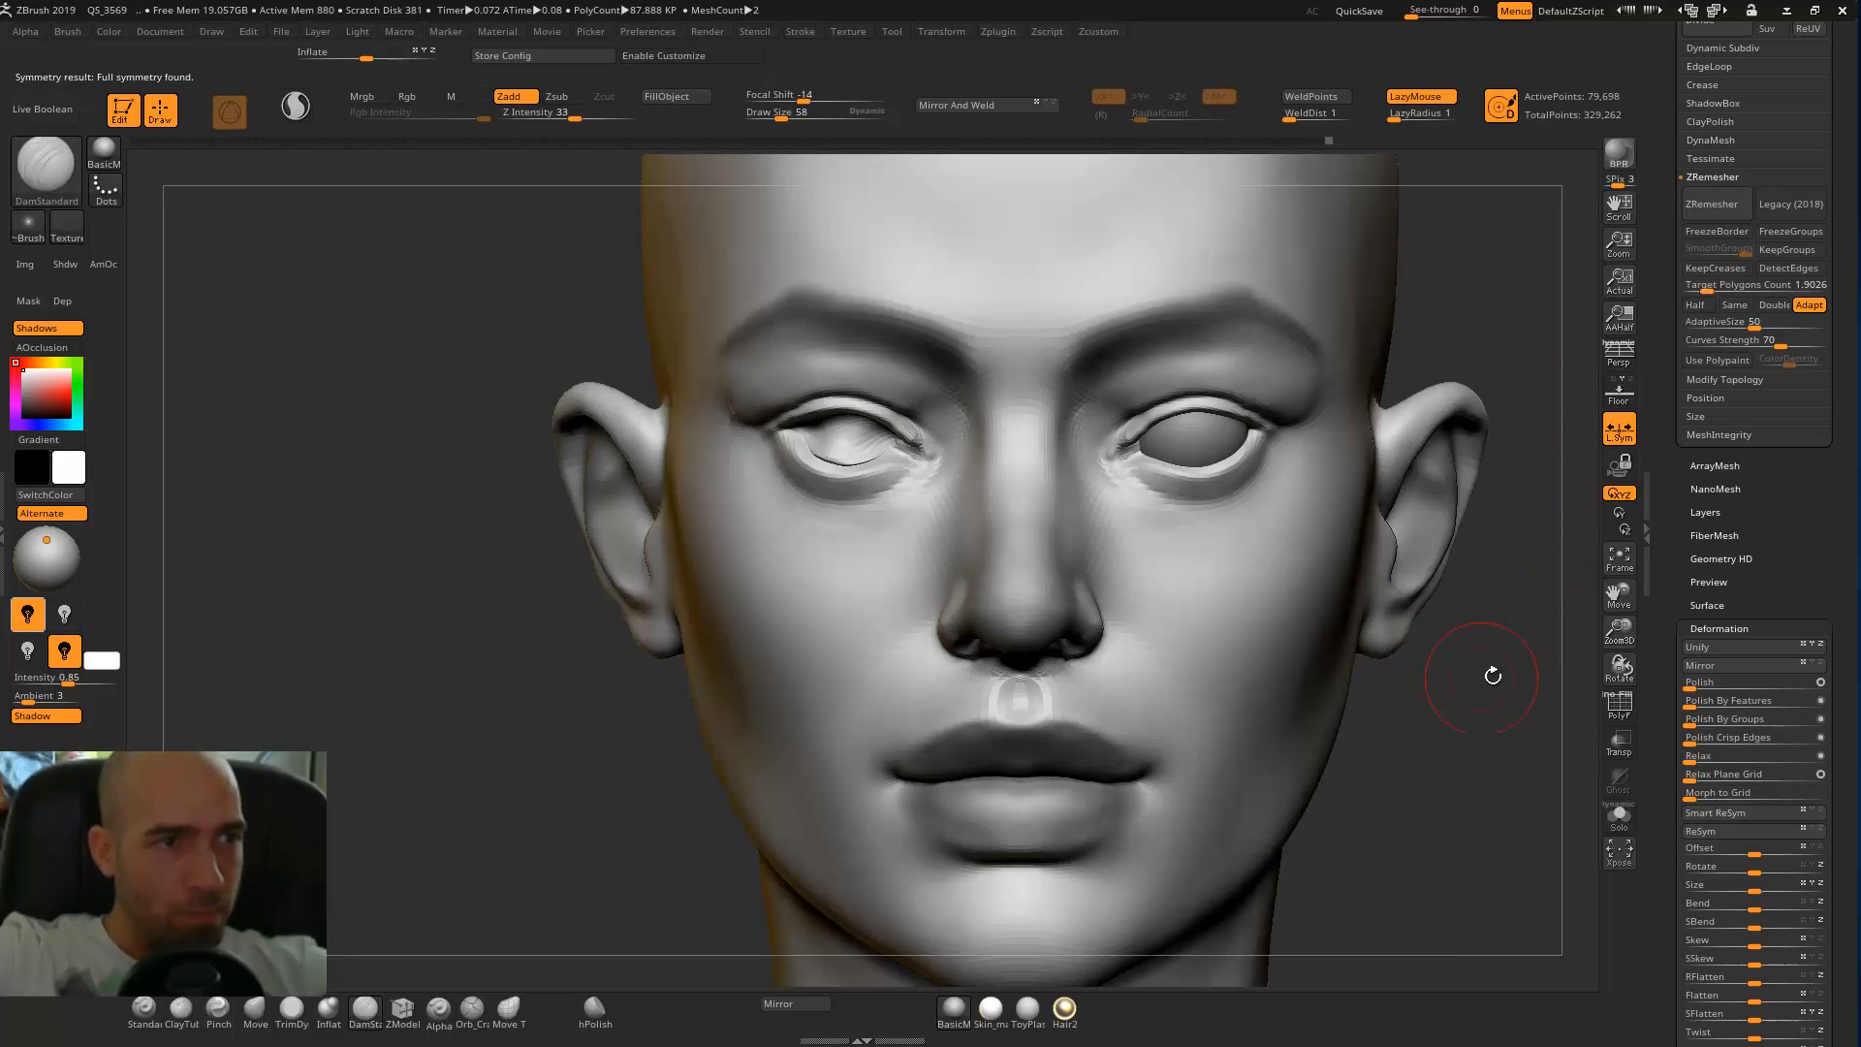
Turn on X symmetry for the head and check that the brush works on both sides.
{"action": "key", "text": "x"}
{"action": "right_click_drag", "start_coordinate": [1320, 288], "coordinate": [1478, 291]}
{"action": "left_click_drag", "start_coordinate": [714, 387], "coordinate": [661, 456], "text": "shift"}
{"action": "left_click_drag", "start_coordinate": [1321, 434], "coordinate": [1269, 432], "text": "shift"}
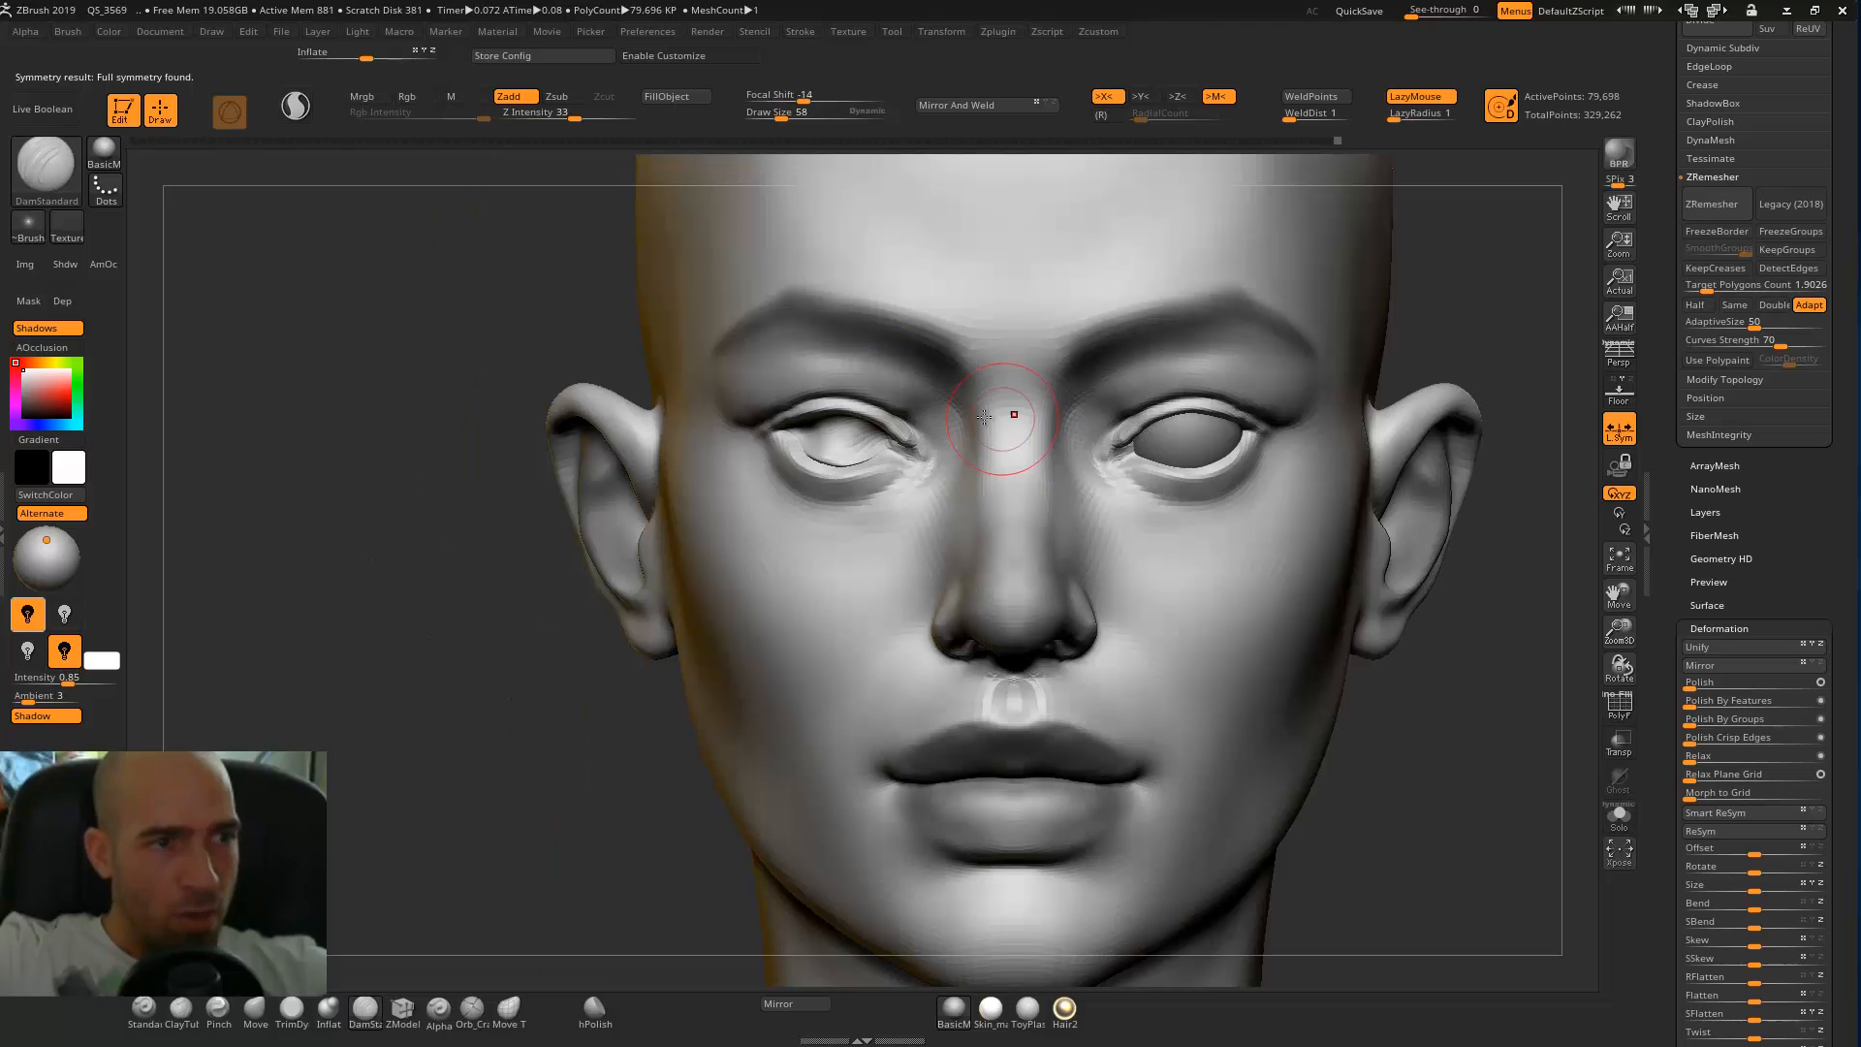
Select the eyeball sphere and mirror it into the opposite eye socket within the same subtool.
{"action": "left_click", "coordinate": [1202, 450], "text": "alt"}
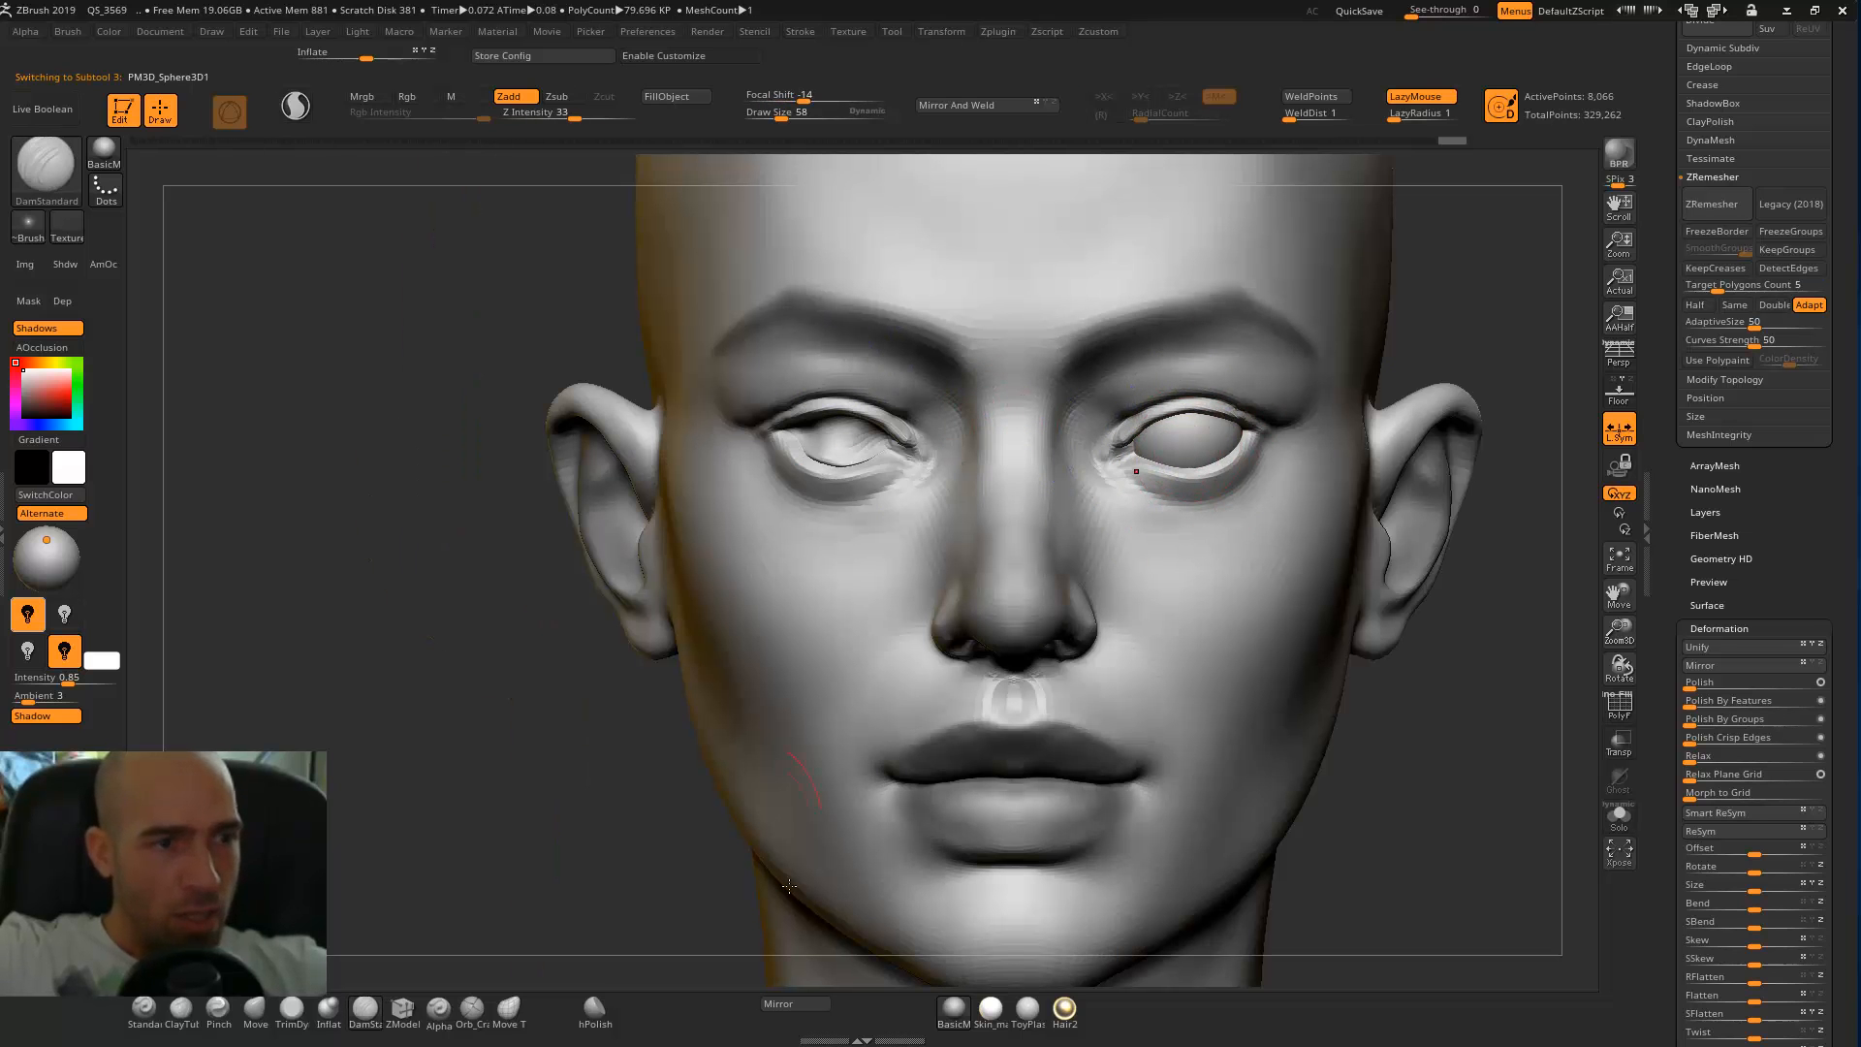
{"action": "left_click", "coordinate": [814, 1004]}
{"action": "left_click", "coordinate": [820, 495]}
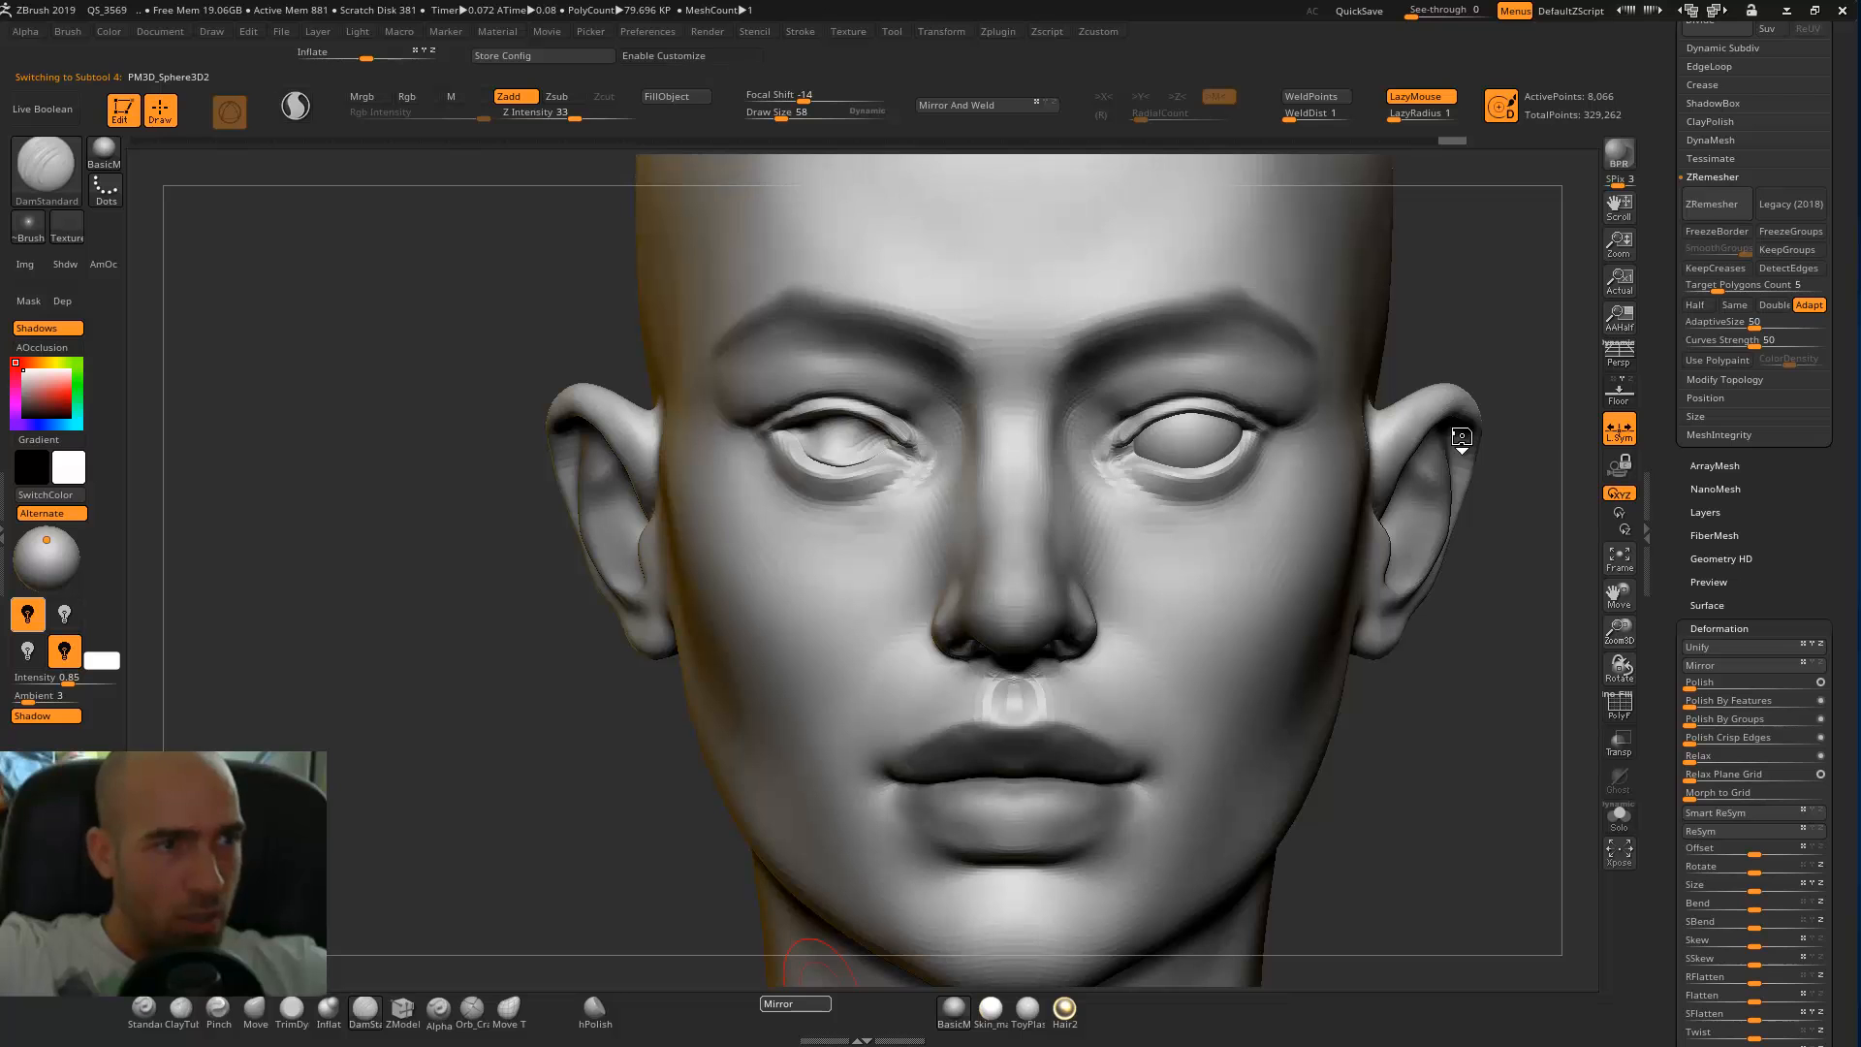
Turn on perspective and check both eyeballs in their sockets from the front.
{"action": "left_click_drag", "start_coordinate": [1430, 667], "coordinate": [1297, 601], "text": "alt"}
{"action": "left_click", "coordinate": [1612, 356]}
{"action": "left_click_drag", "start_coordinate": [1381, 476], "coordinate": [1430, 649], "text": "alt"}
{"action": "left_click_drag", "start_coordinate": [1411, 386], "coordinate": [1314, 475], "text": "alt"}
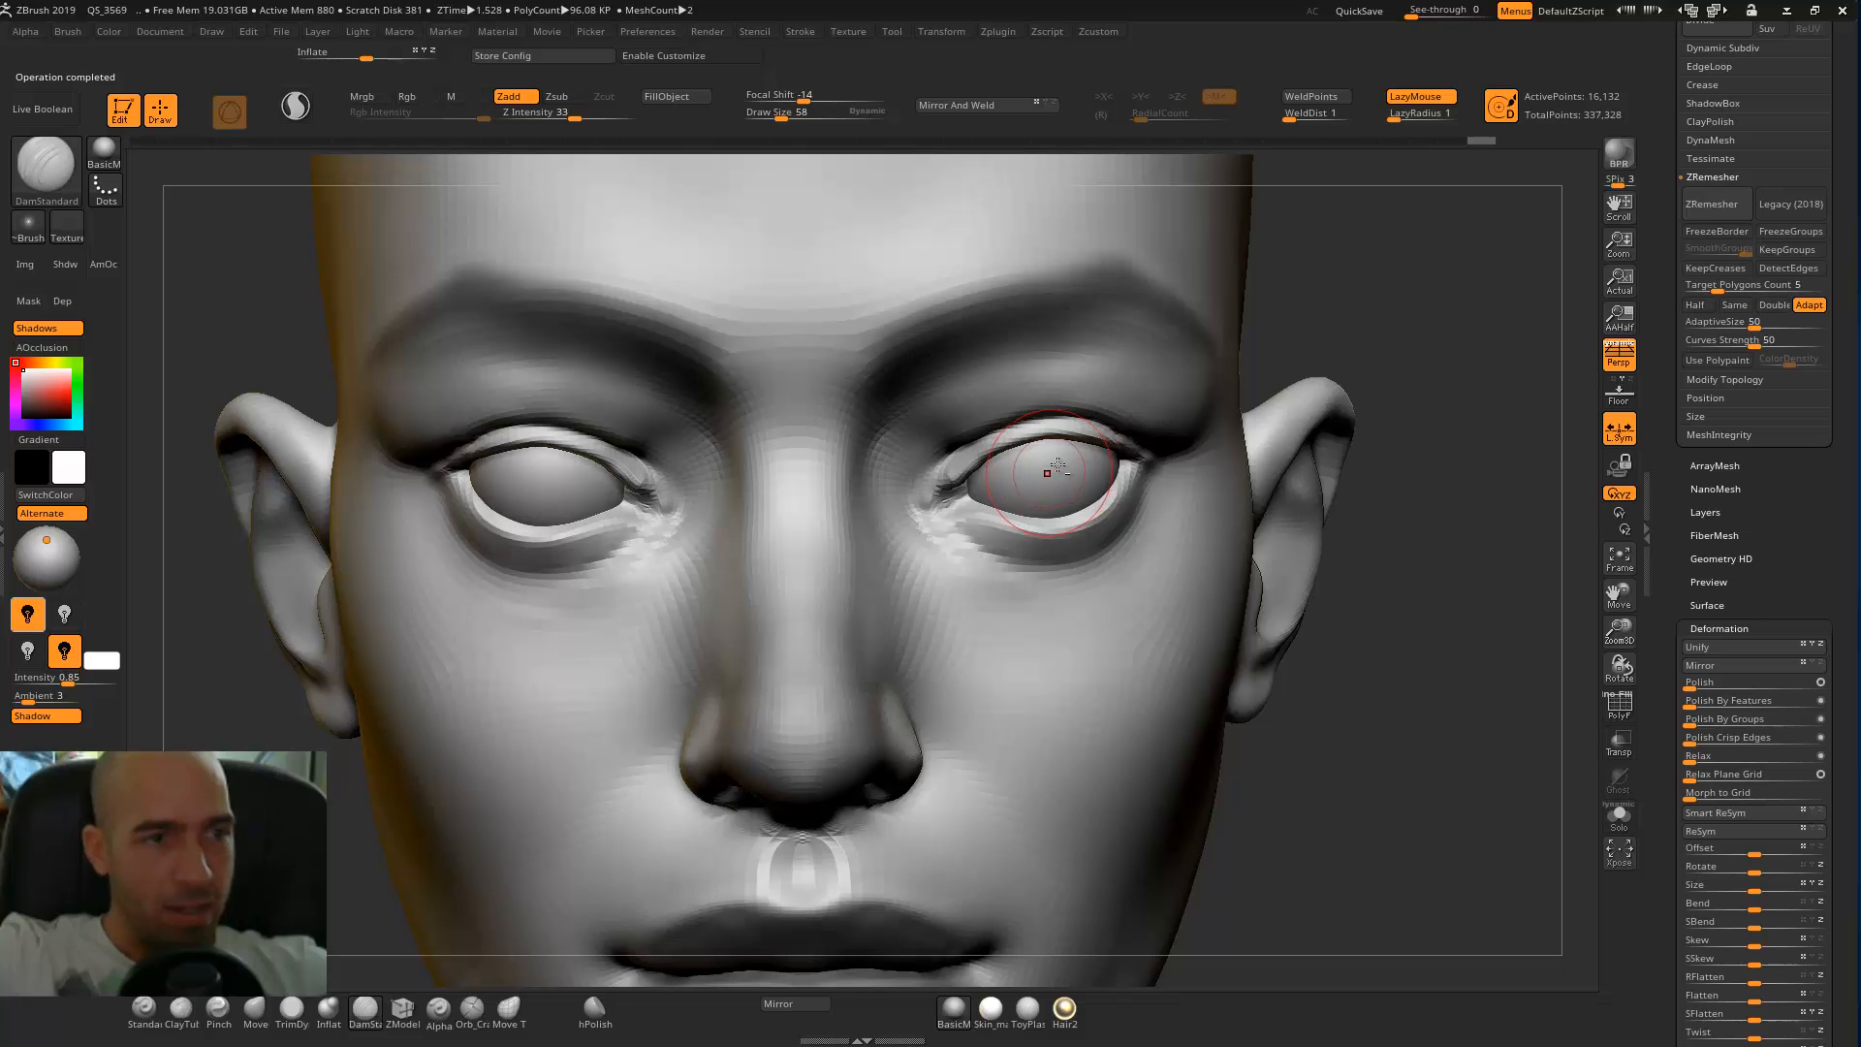
Isolate the two eyeballs from the head and turn on X symmetry for them.
{"action": "left_click", "coordinate": [1617, 814]}
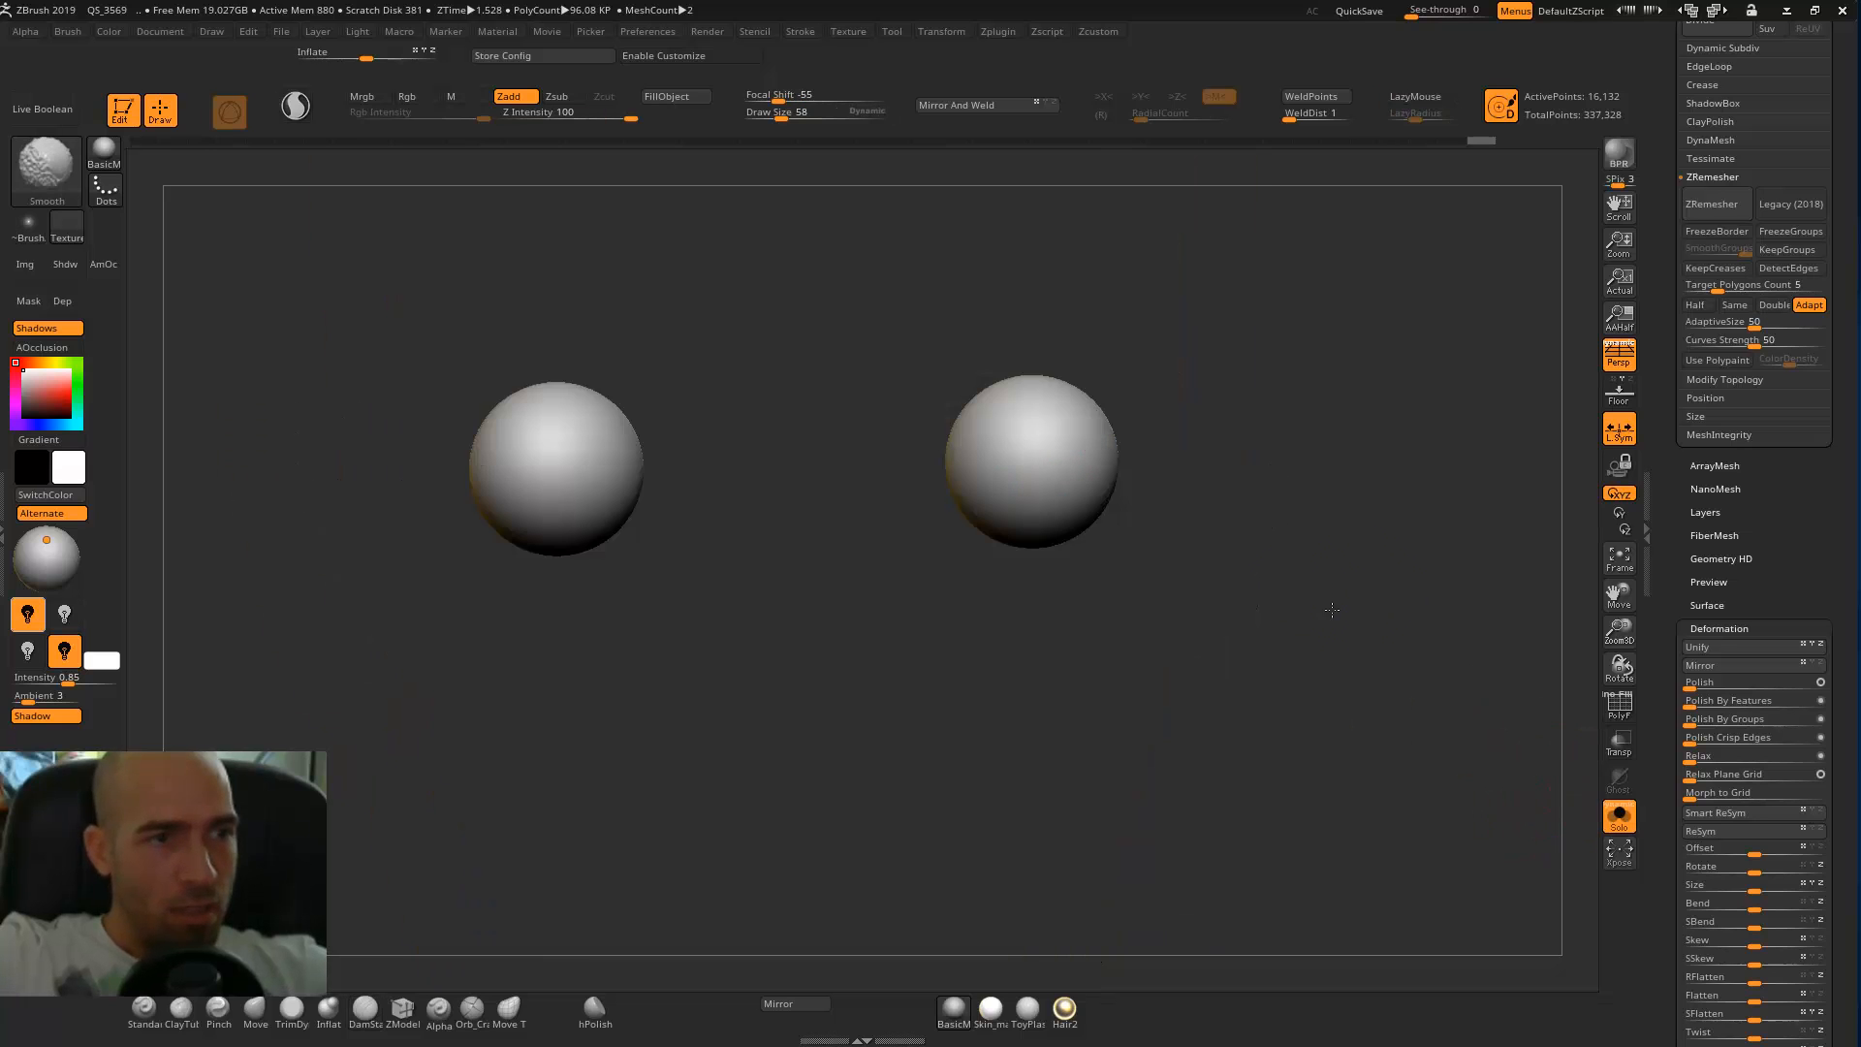
{"action": "left_click_drag", "start_coordinate": [1329, 615], "coordinate": [1316, 512]}
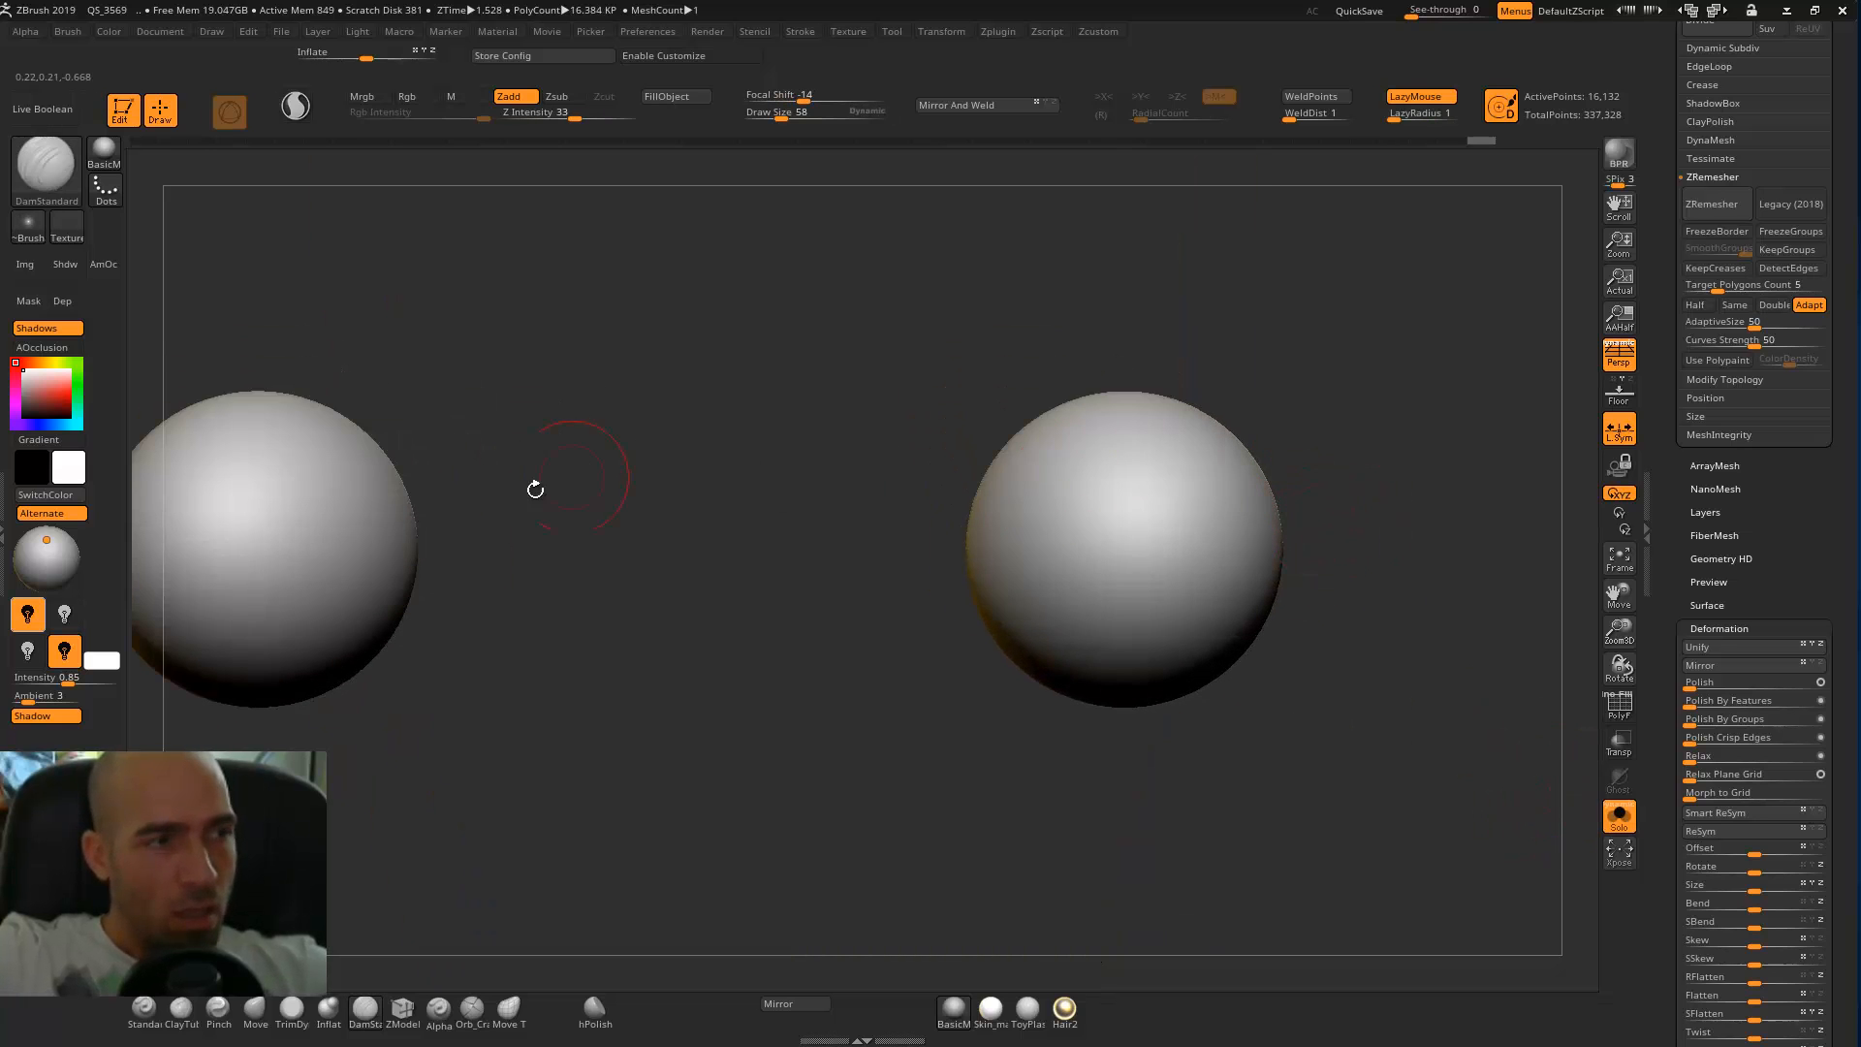
{"action": "key", "text": "x"}
{"action": "left_click_drag", "start_coordinate": [889, 615], "coordinate": [930, 430]}
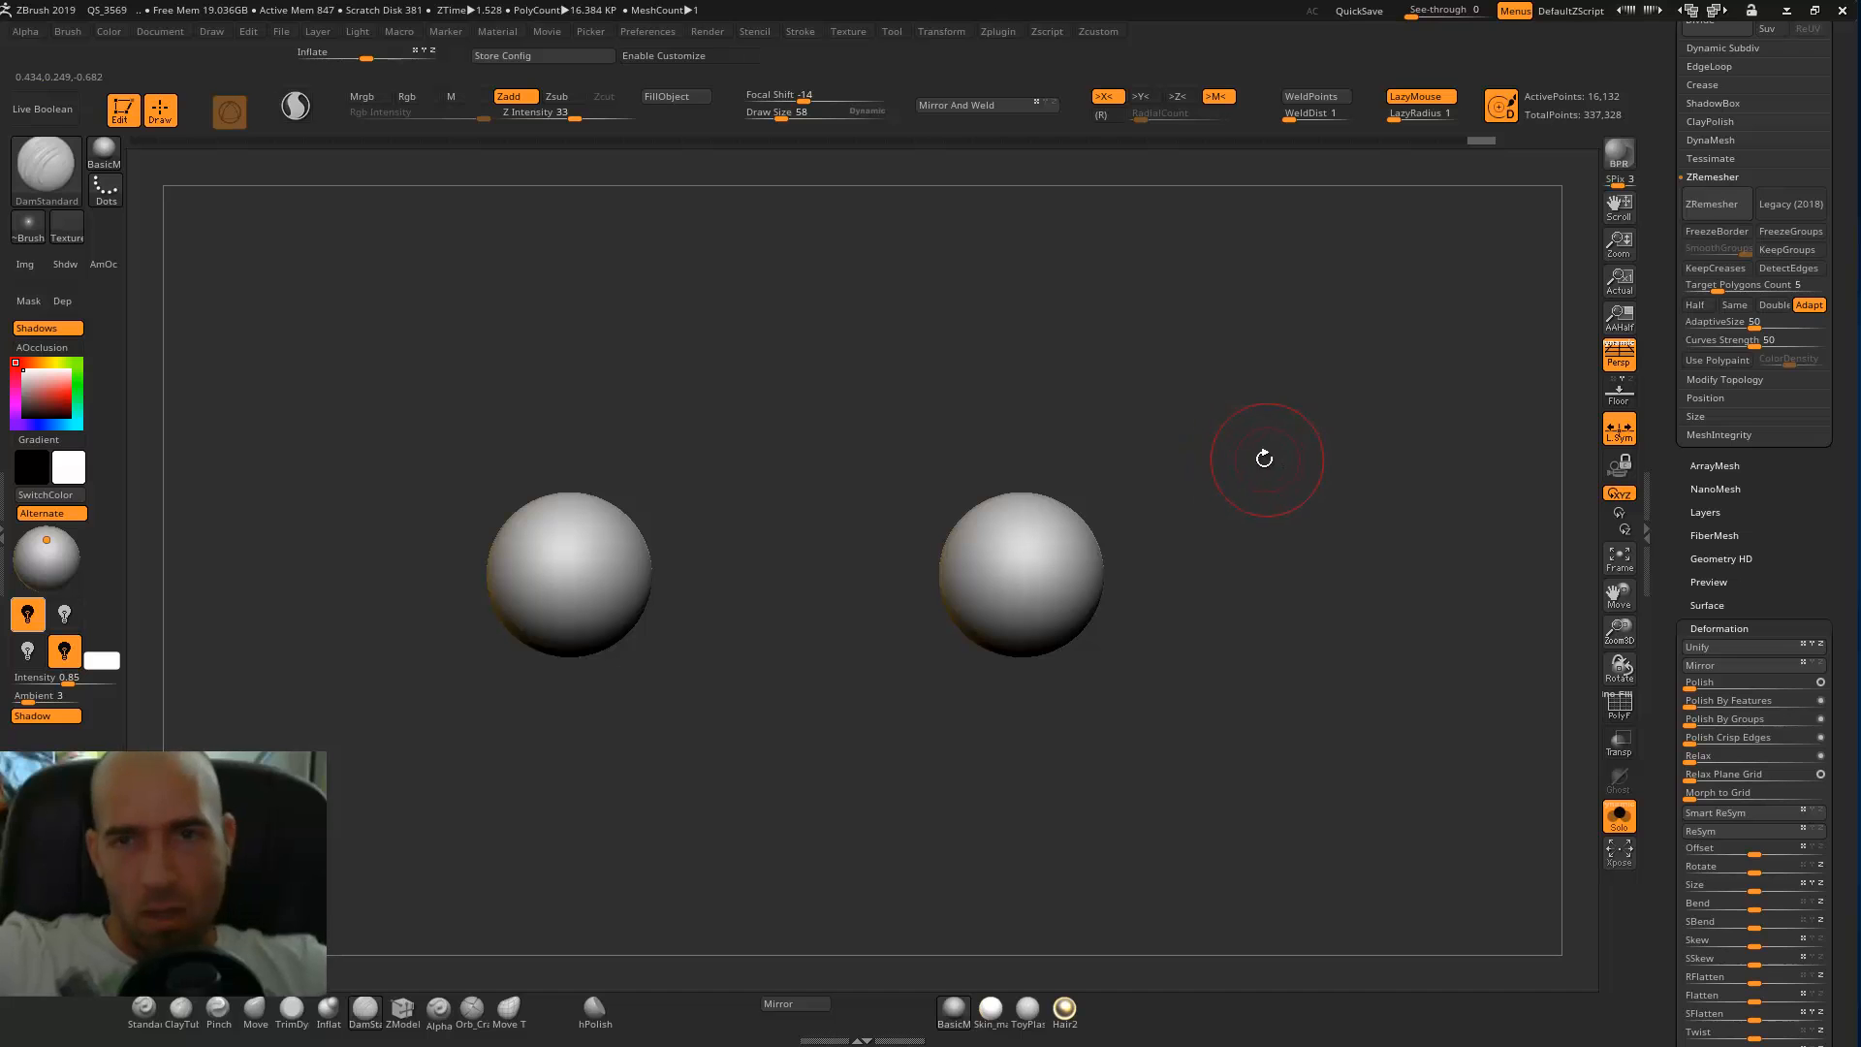
Subdivide the eyeballs twice to reach subdivision level 3.
{"action": "left_click_drag", "start_coordinate": [1266, 495], "coordinate": [1276, 515], "text": "alt"}
{"action": "key", "text": "ctrl+d"}
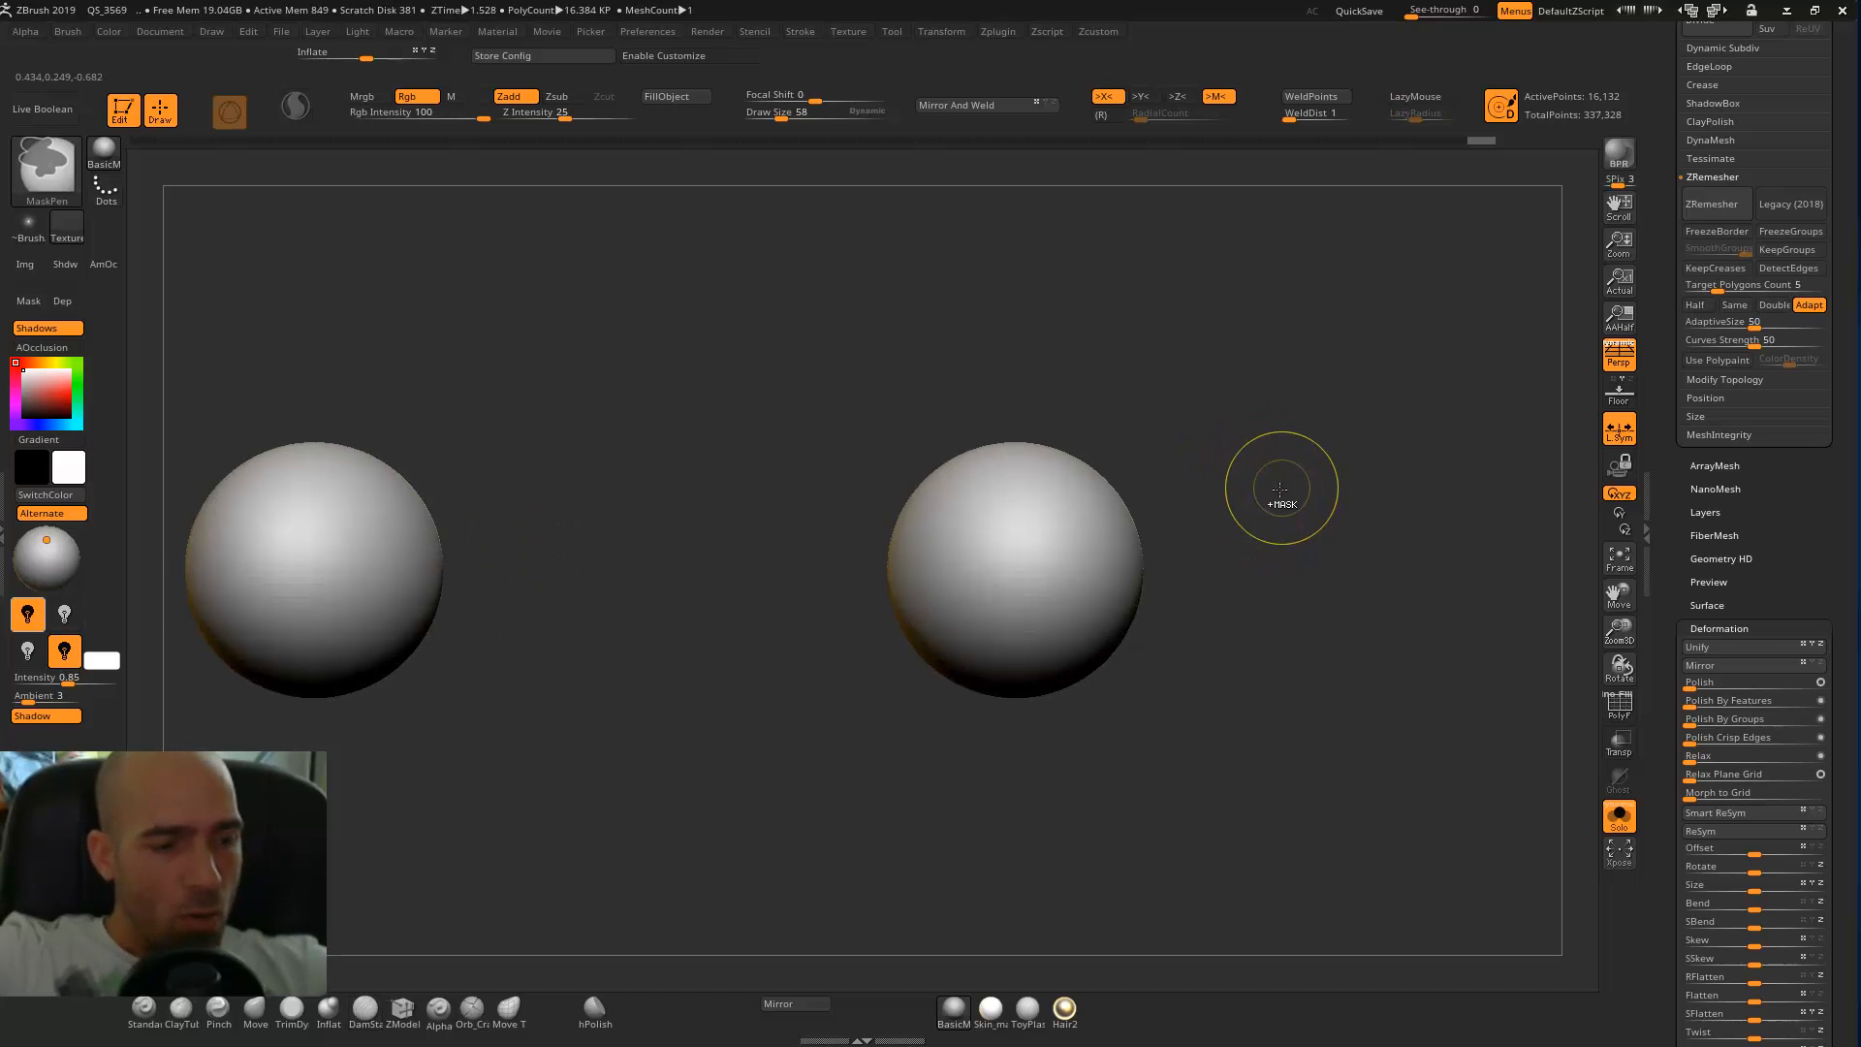
{"action": "key", "text": "ctrl+d"}
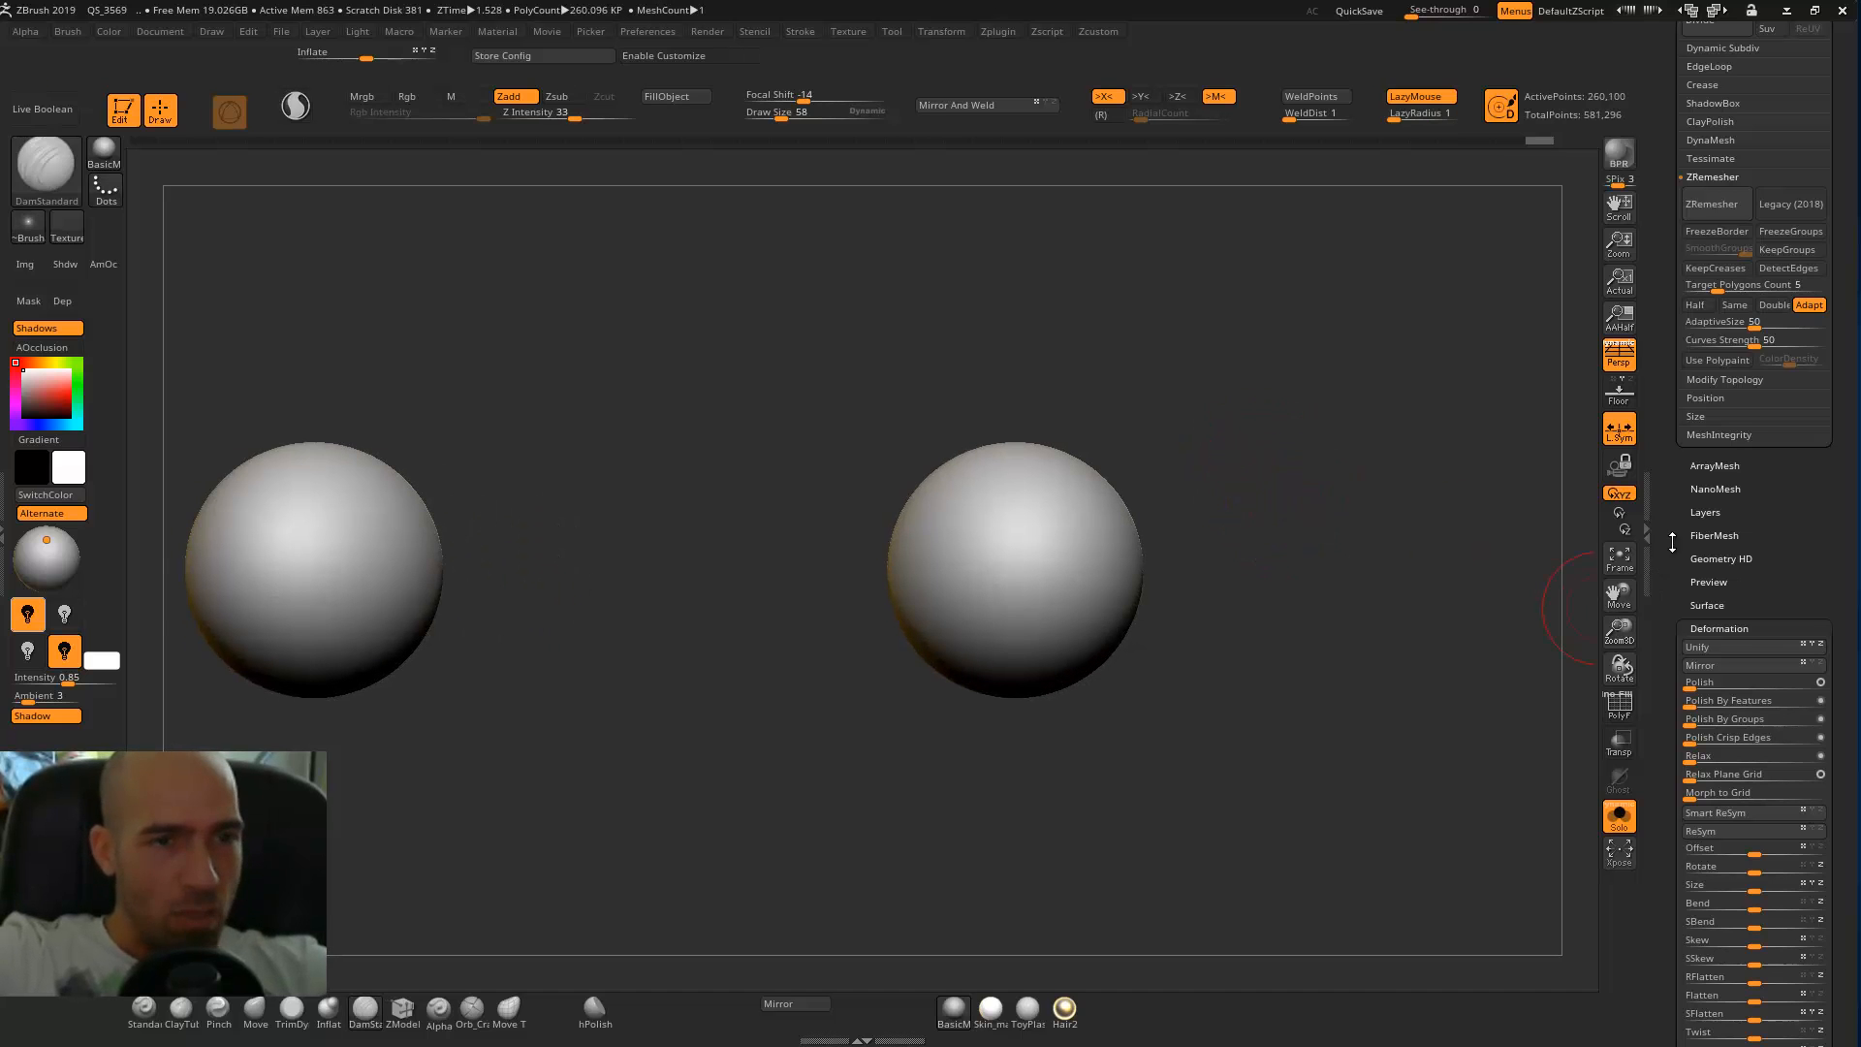
{"action": "scroll", "coordinate": [1672, 543], "scroll_direction": "up", "scroll_amount": 6}
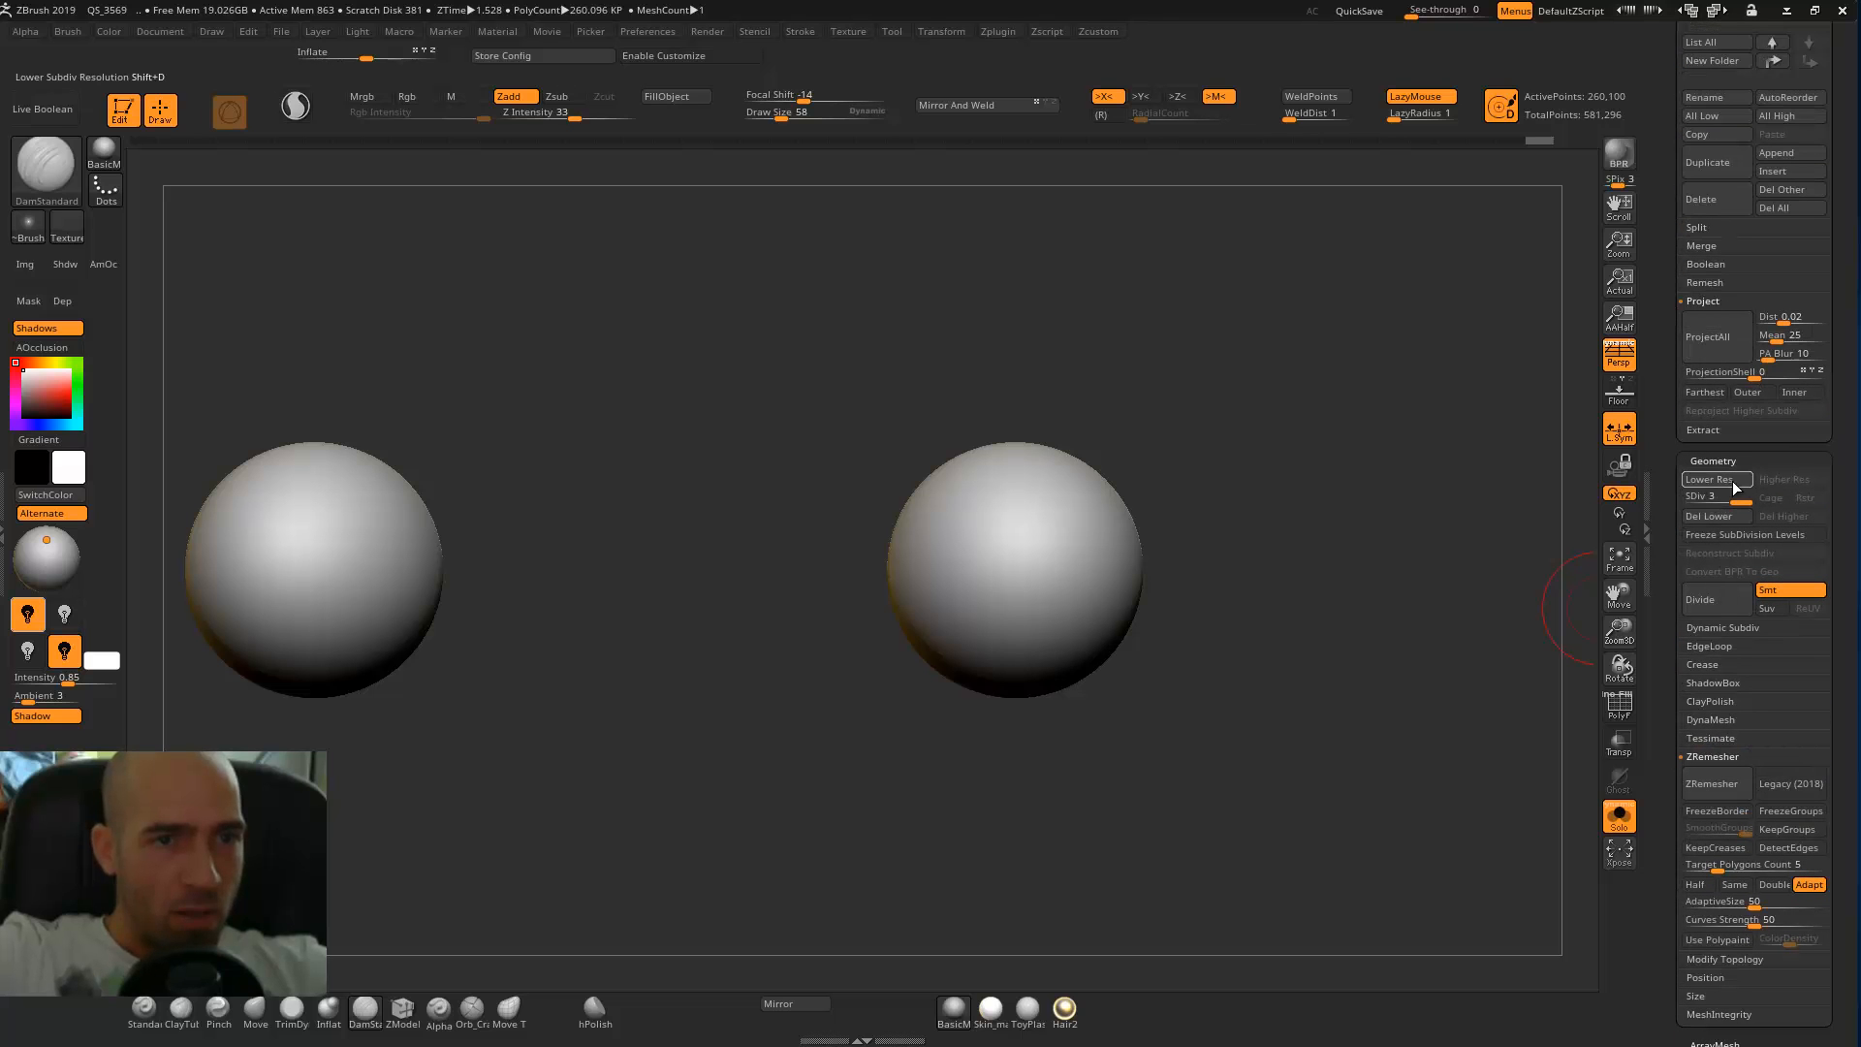
{"action": "left_click_drag", "start_coordinate": [1370, 540], "coordinate": [1411, 525]}
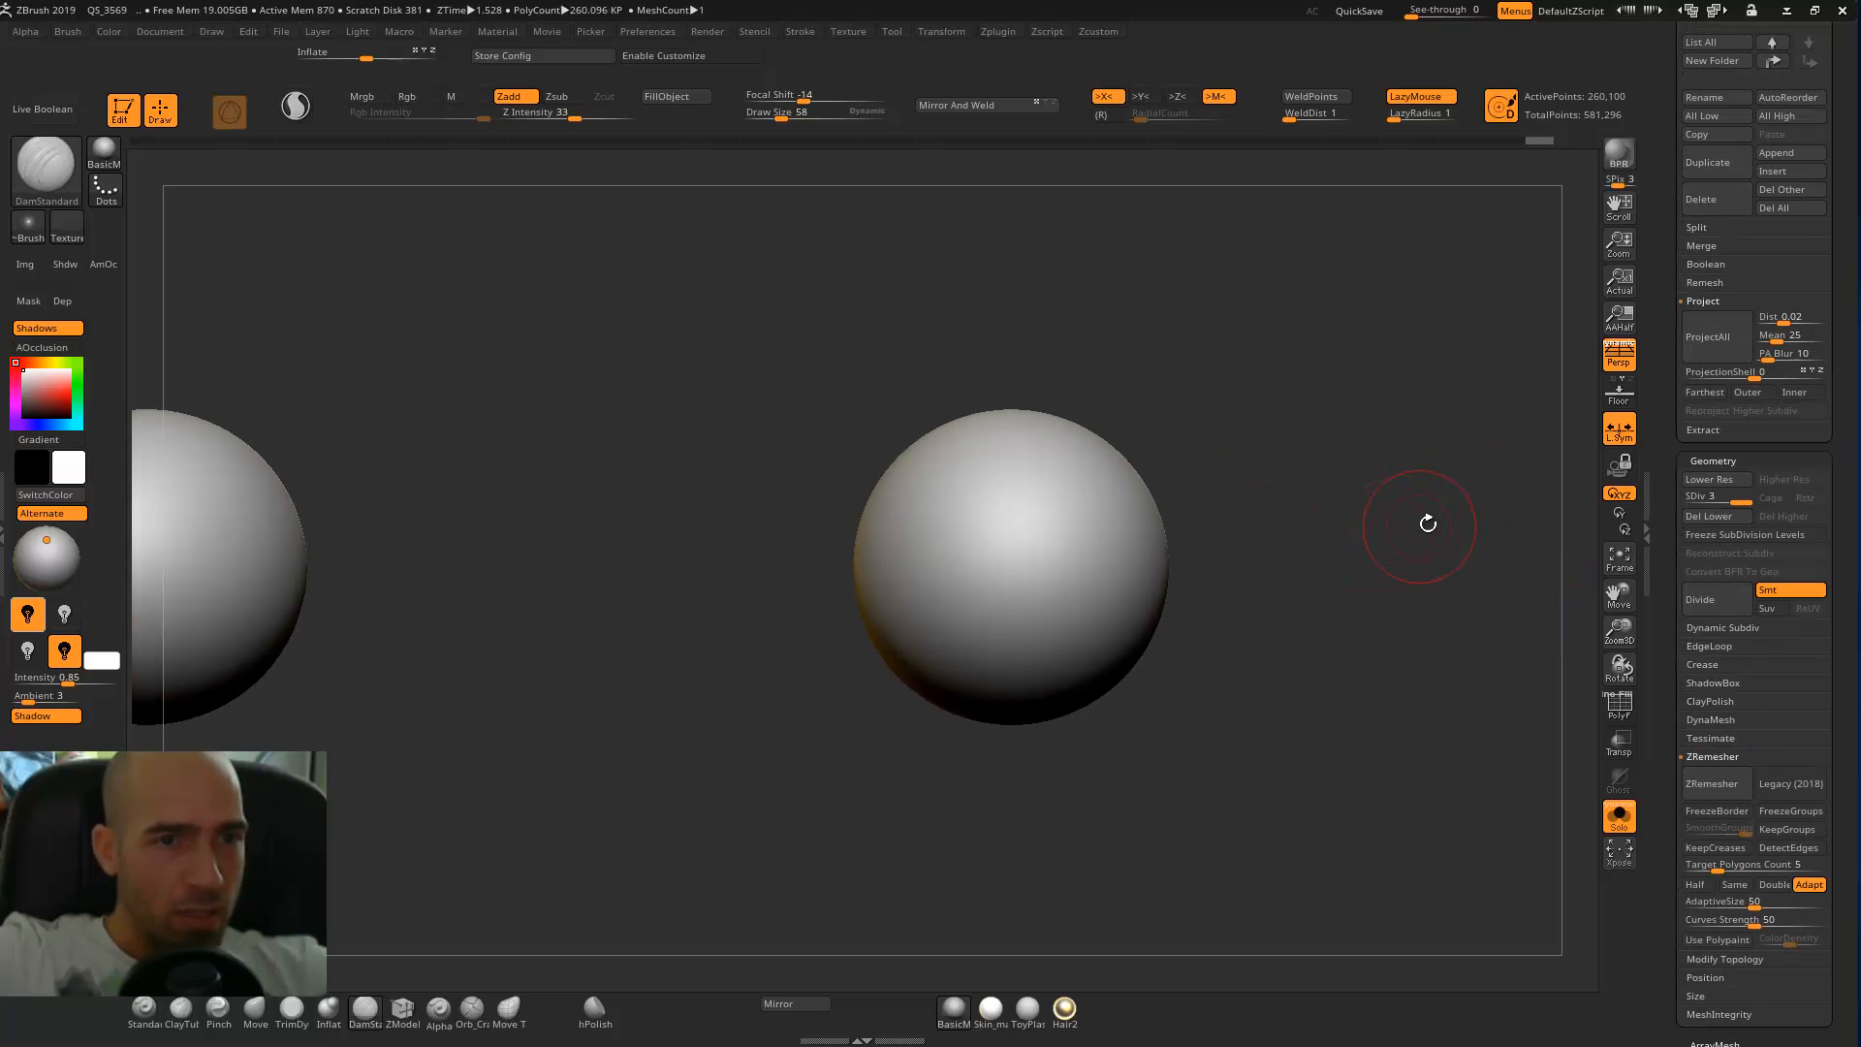
{"action": "left_click_drag", "start_coordinate": [1301, 491], "coordinate": [1182, 621]}
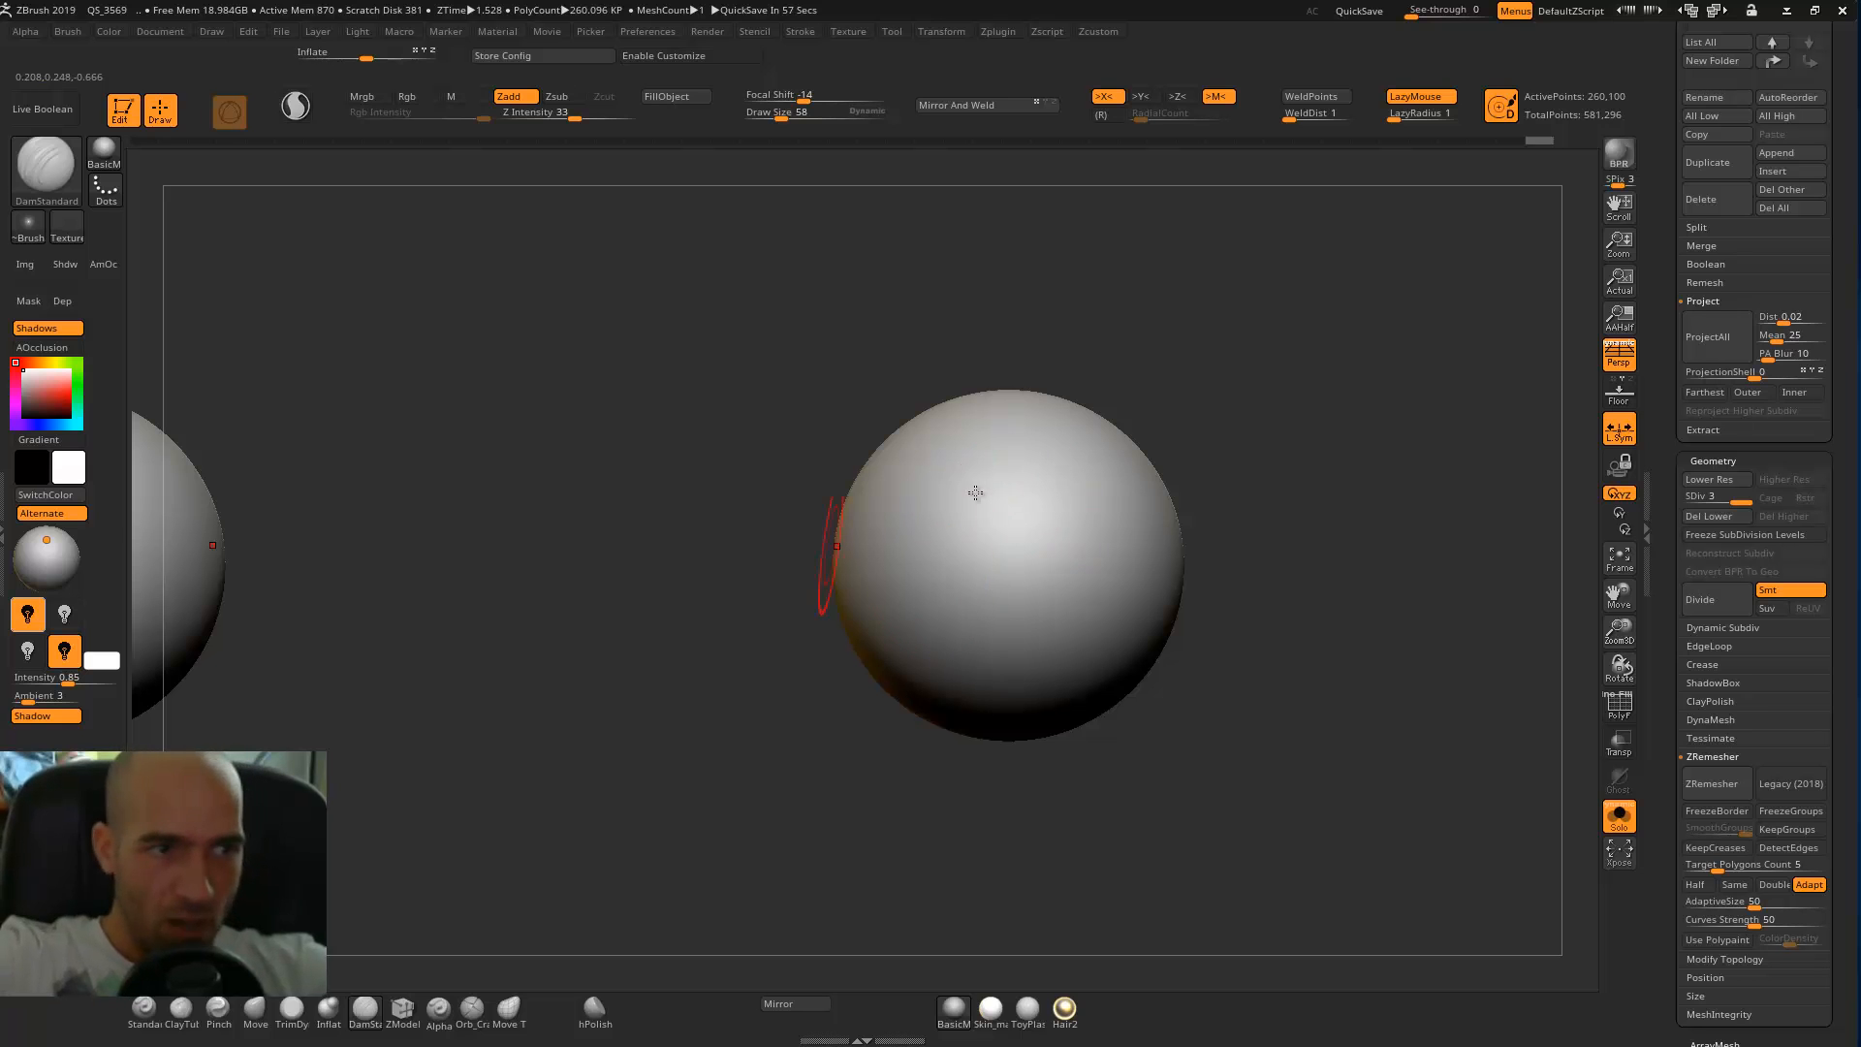
Mask a circular iris area on the front of both eyeballs with the MaskPen brush.
{"action": "key", "text": "ctrl"}
{"action": "mouse_move", "coordinate": [1030, 570]}
{"action": "left_mouse_down", "text": "ctrl"}
{"action": "mouse_move", "coordinate": [1028, 587]}
{"action": "mouse_move", "coordinate": [1048, 575]}
{"action": "left_mouse_up", "text": "ctrl"}
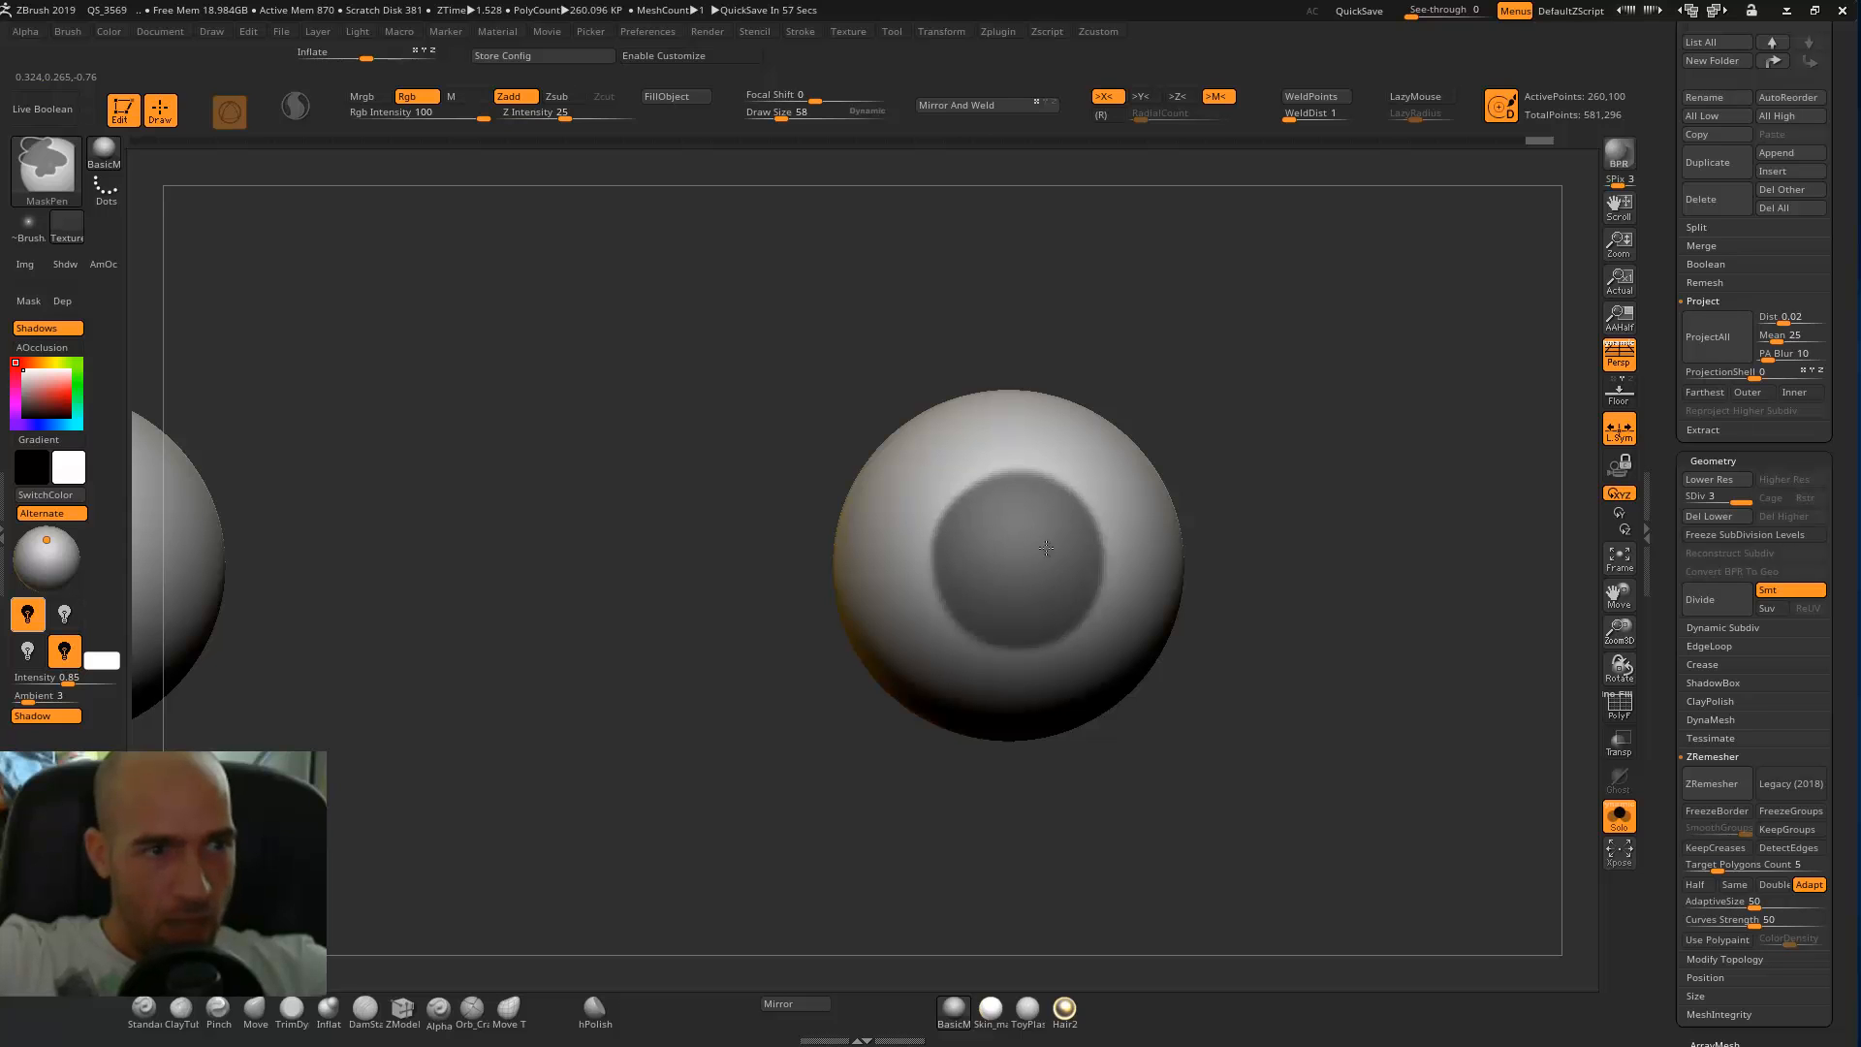
{"action": "right_click_drag", "start_coordinate": [1254, 515], "coordinate": [1228, 466], "text": "ctrl"}
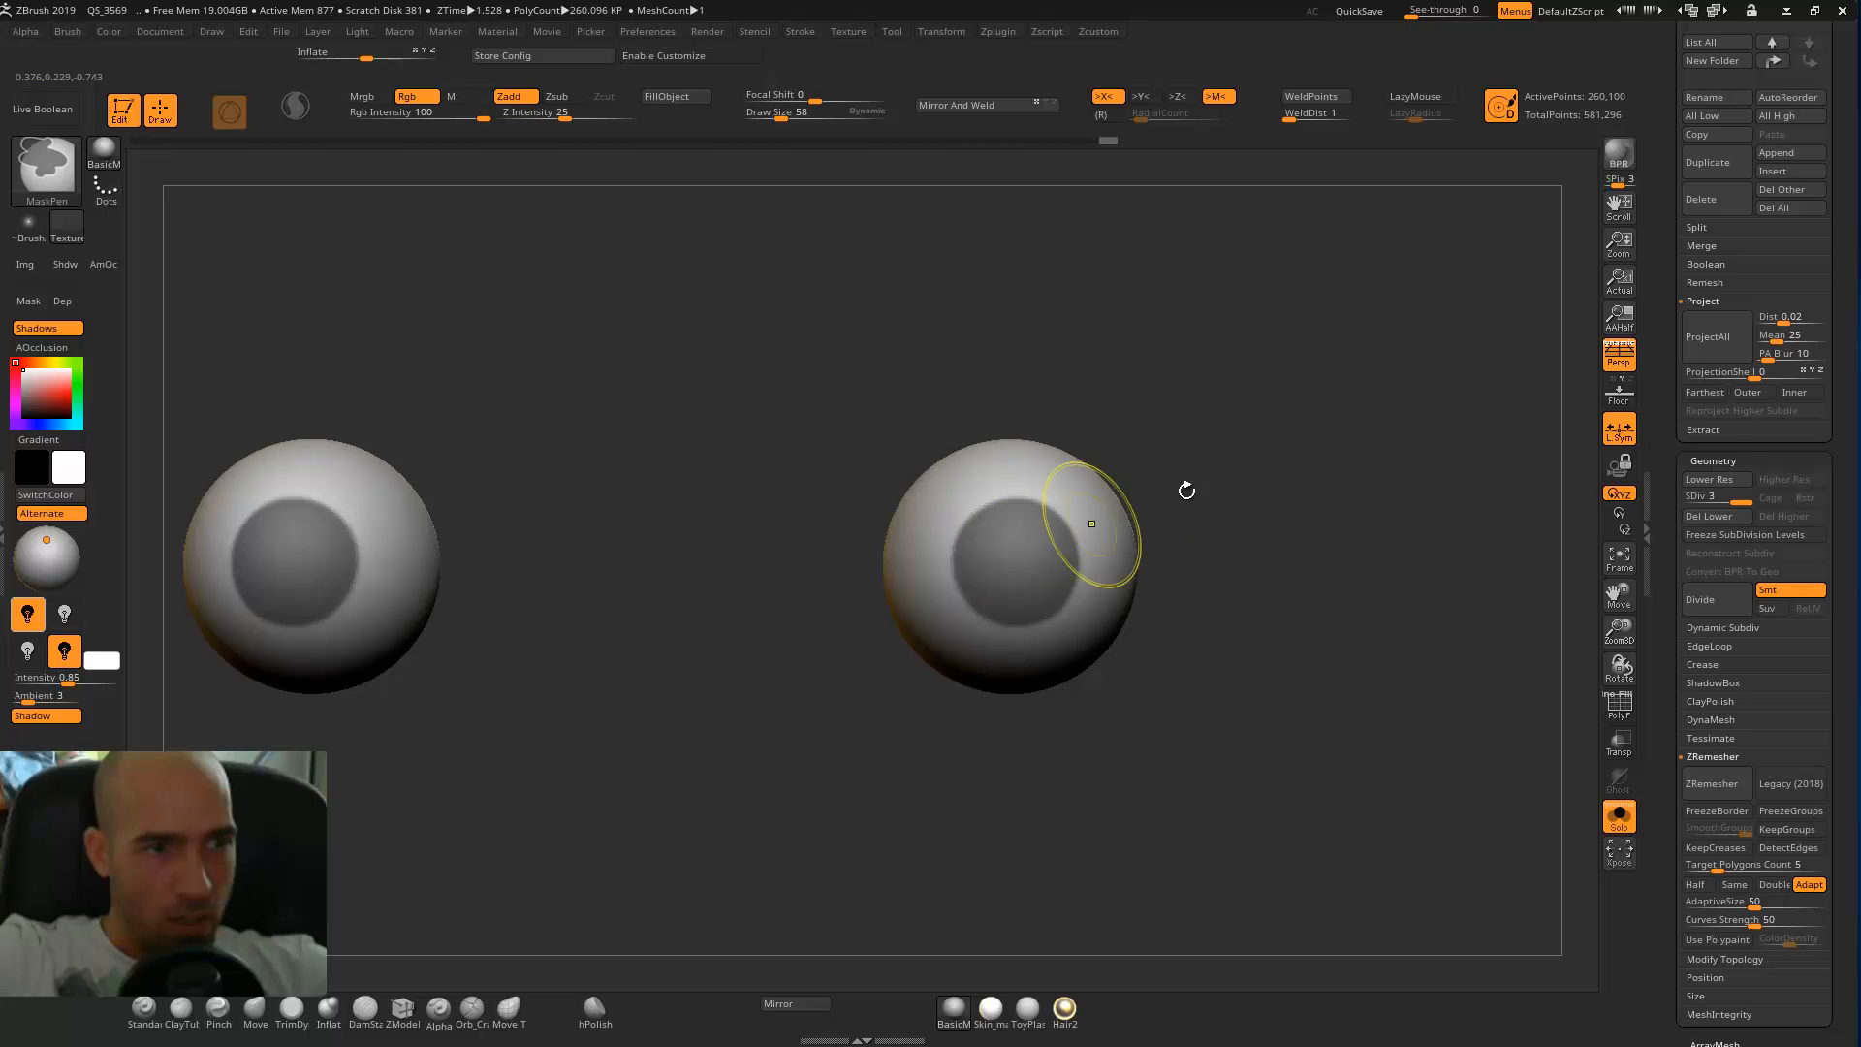
{"action": "right_click_drag", "start_coordinate": [1183, 485], "coordinate": [1238, 490], "text": "ctrl"}
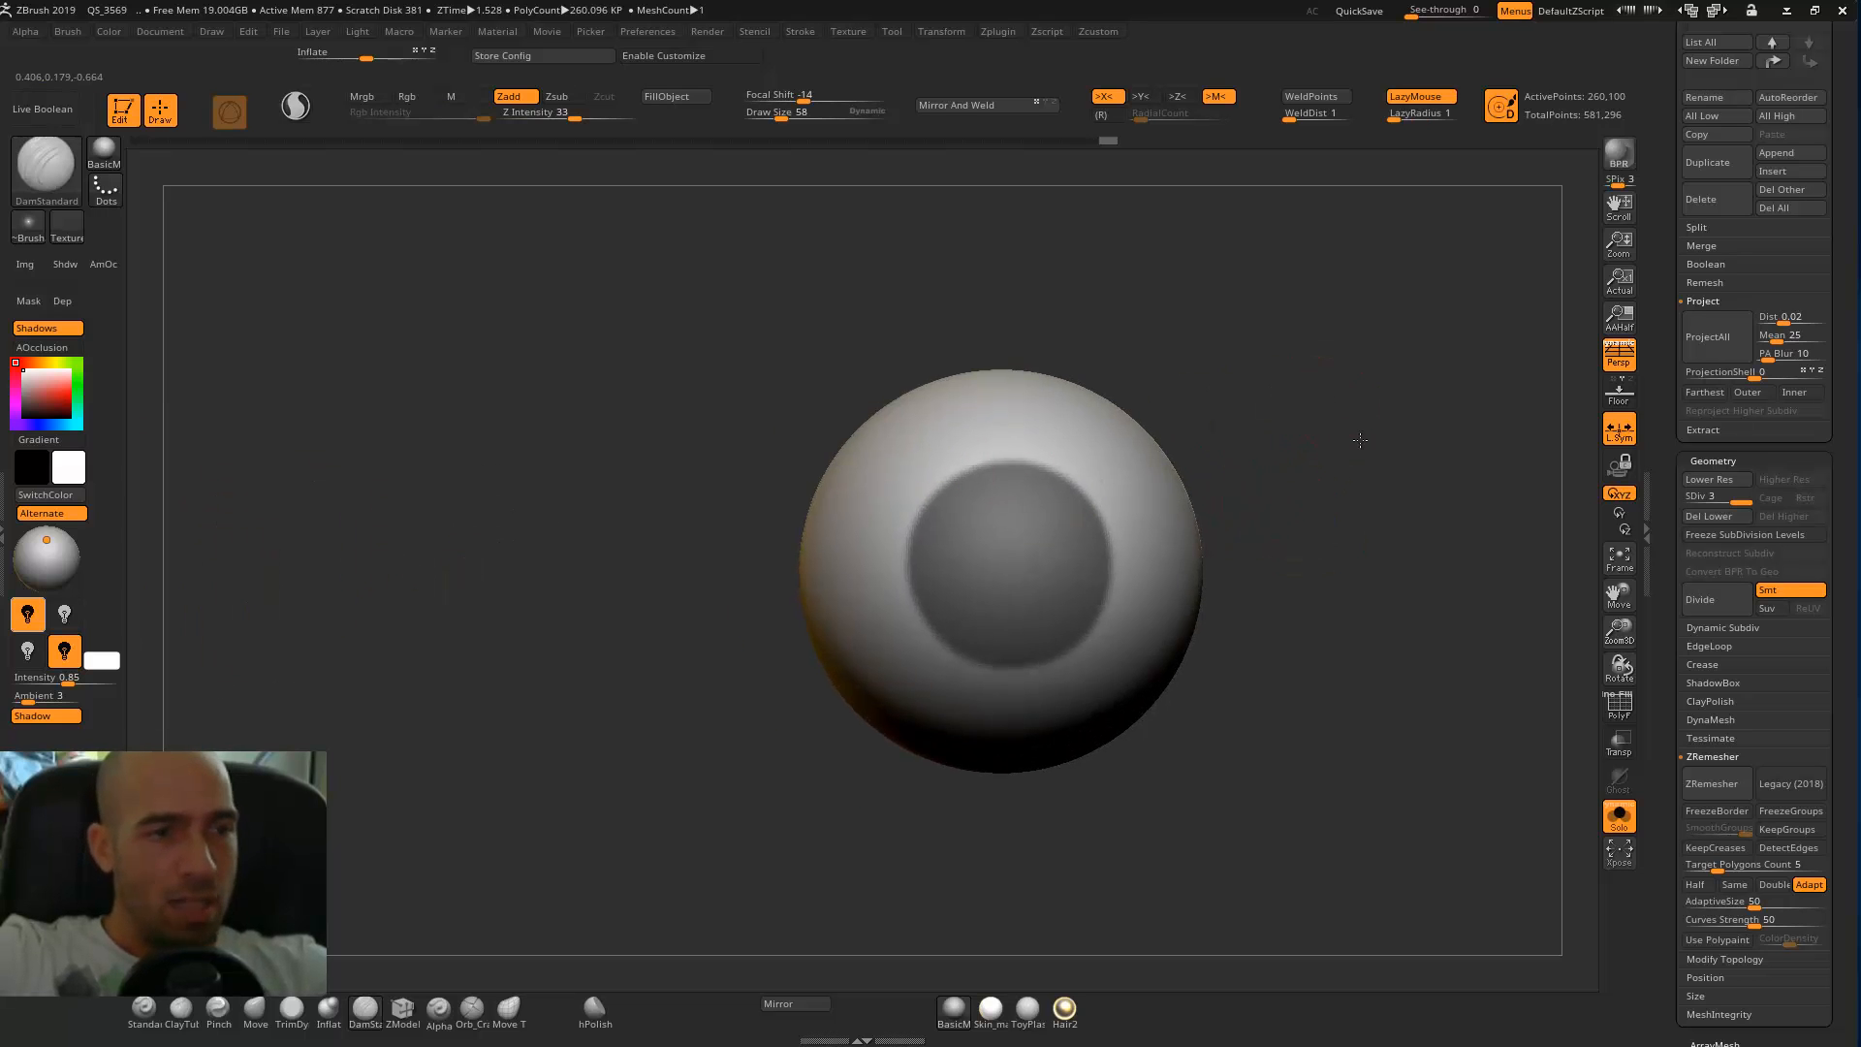
{"action": "right_click_drag", "start_coordinate": [1354, 440], "coordinate": [1097, 236], "text": "ctrl"}
Measure from the centre of the masked circle to the eyeball's edge with the transpose line.
{"action": "key", "text": "w"}
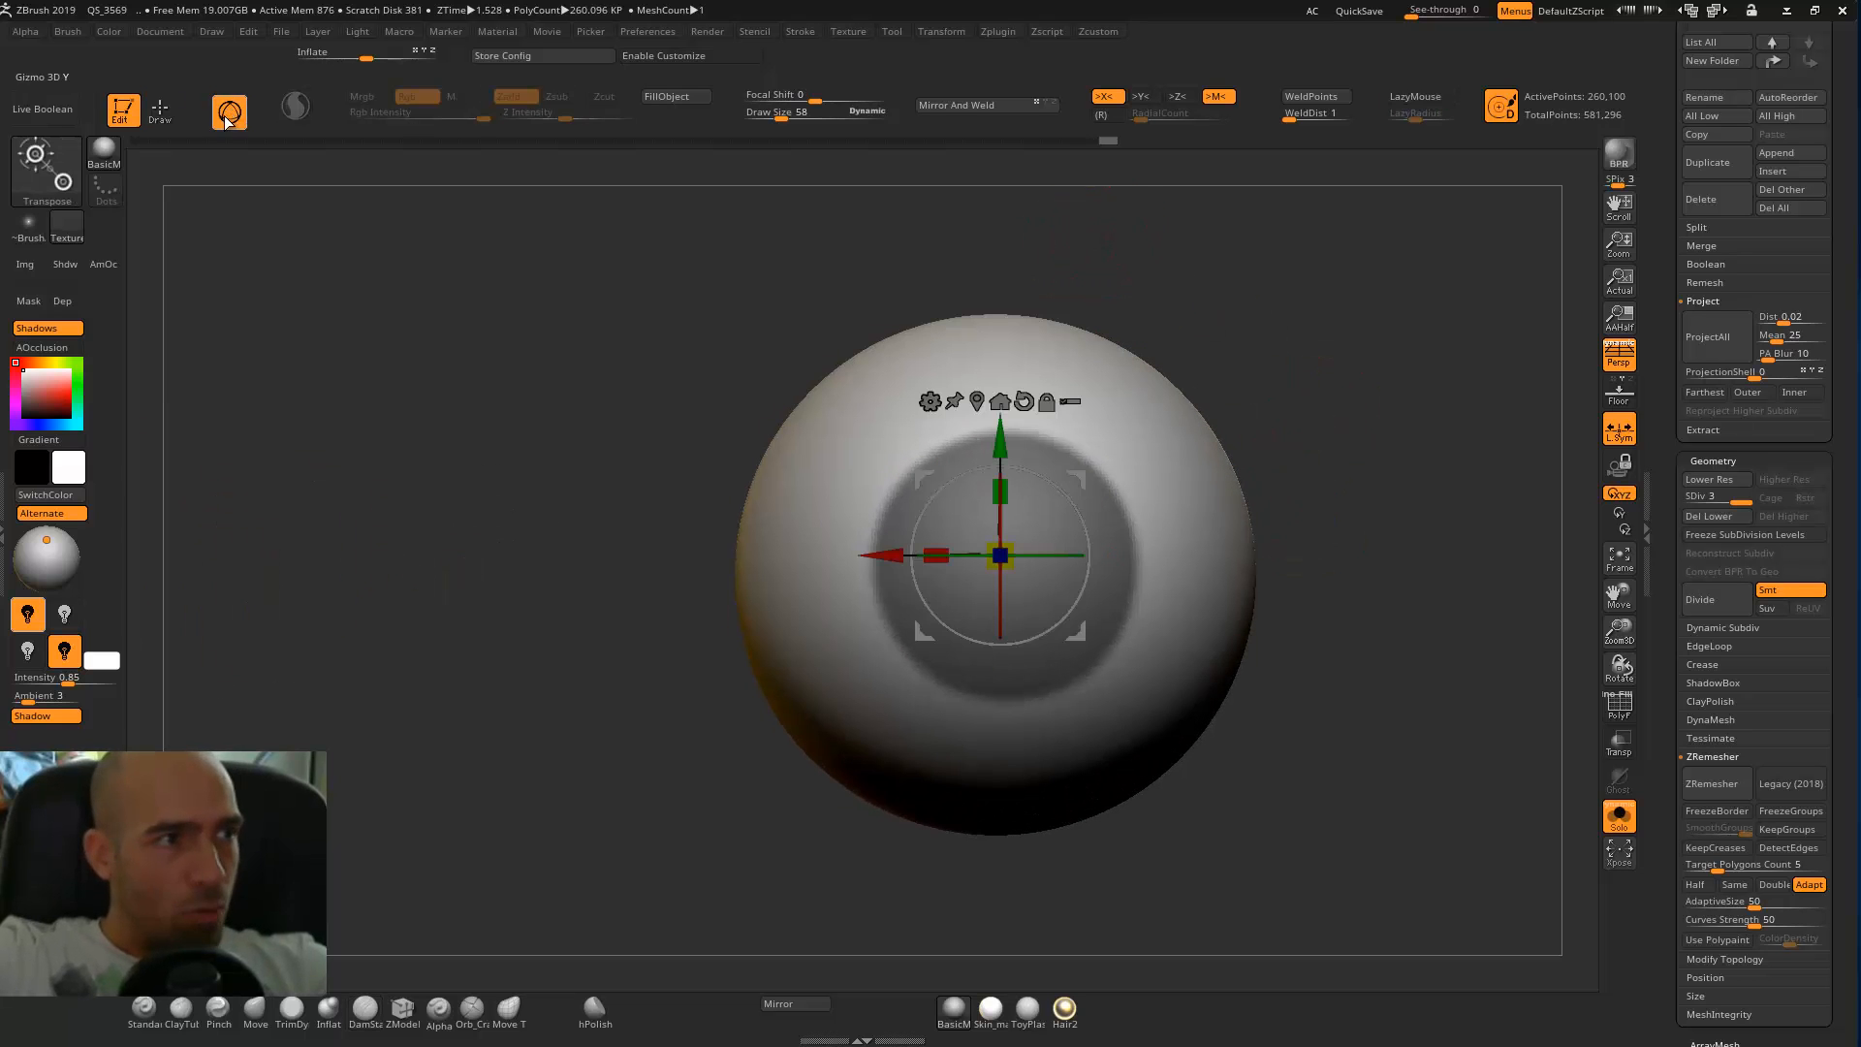
{"action": "key", "text": "y"}
{"action": "left_click_drag", "start_coordinate": [1001, 572], "coordinate": [1221, 554]}
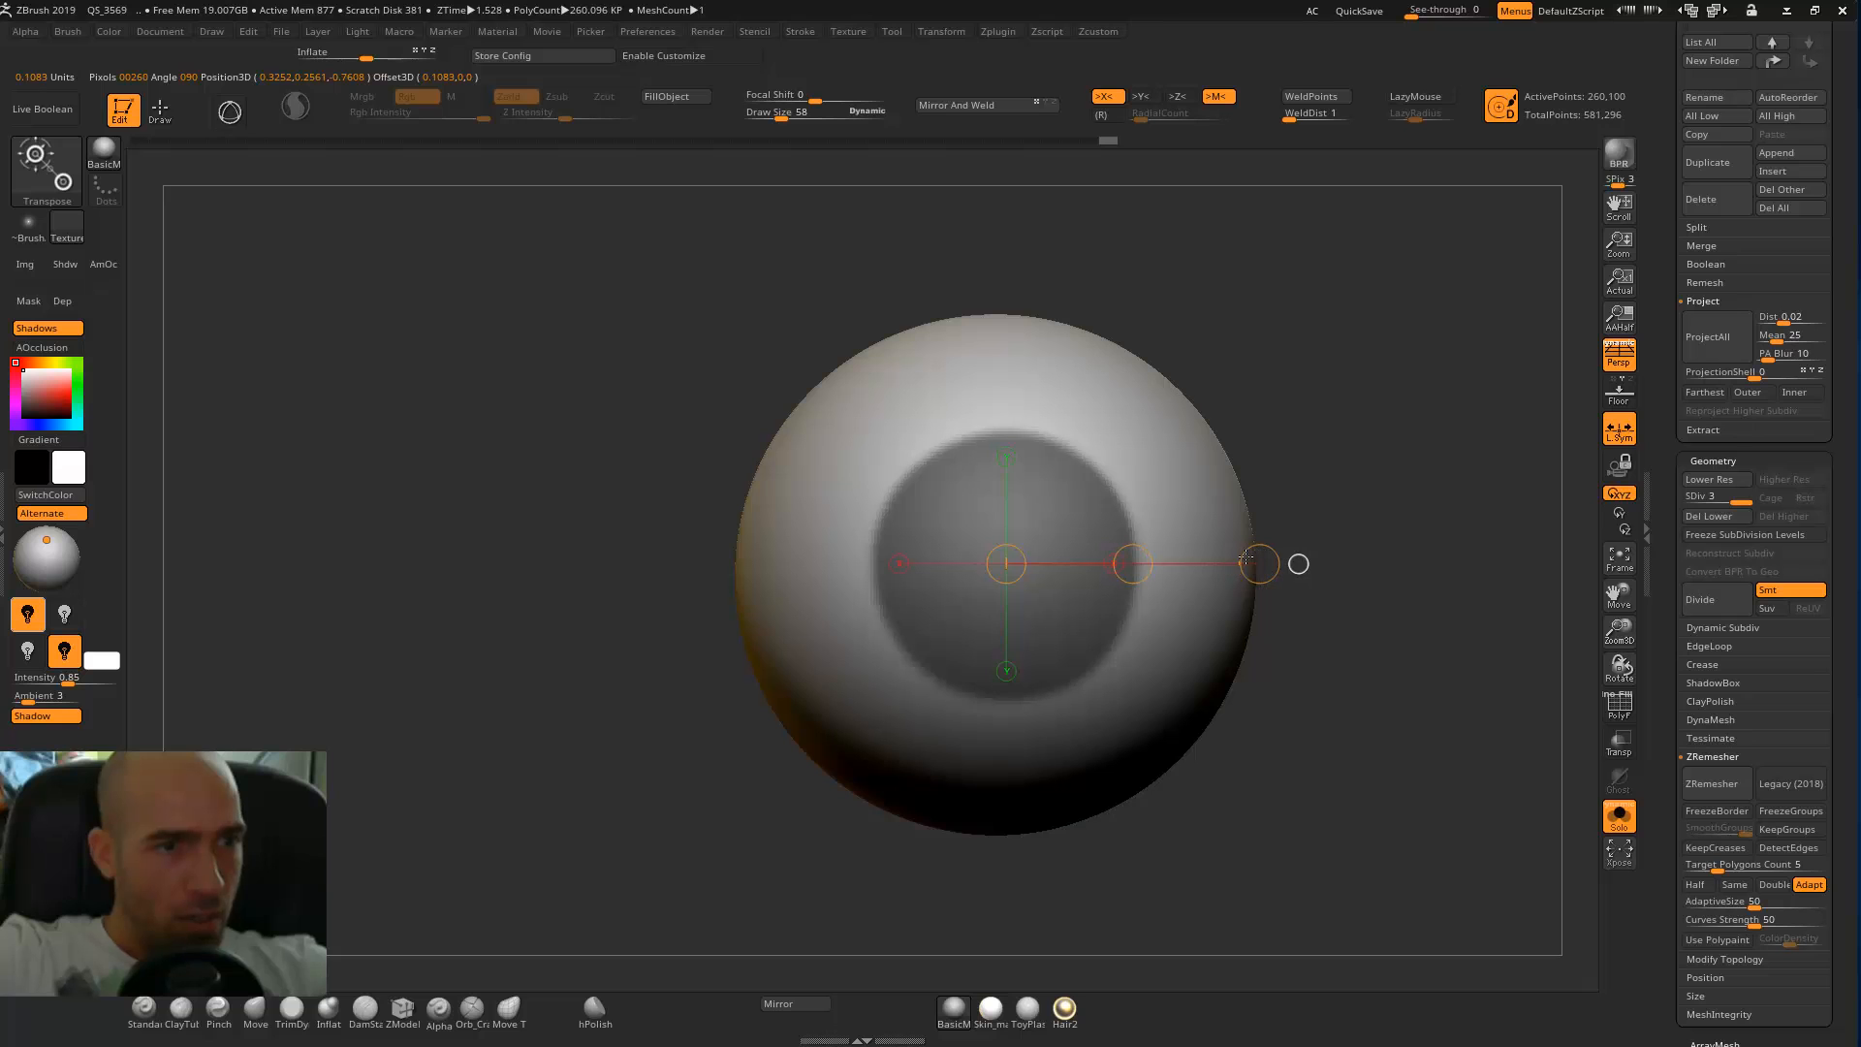
{"action": "left_click_drag", "start_coordinate": [1242, 556], "coordinate": [1236, 557]}
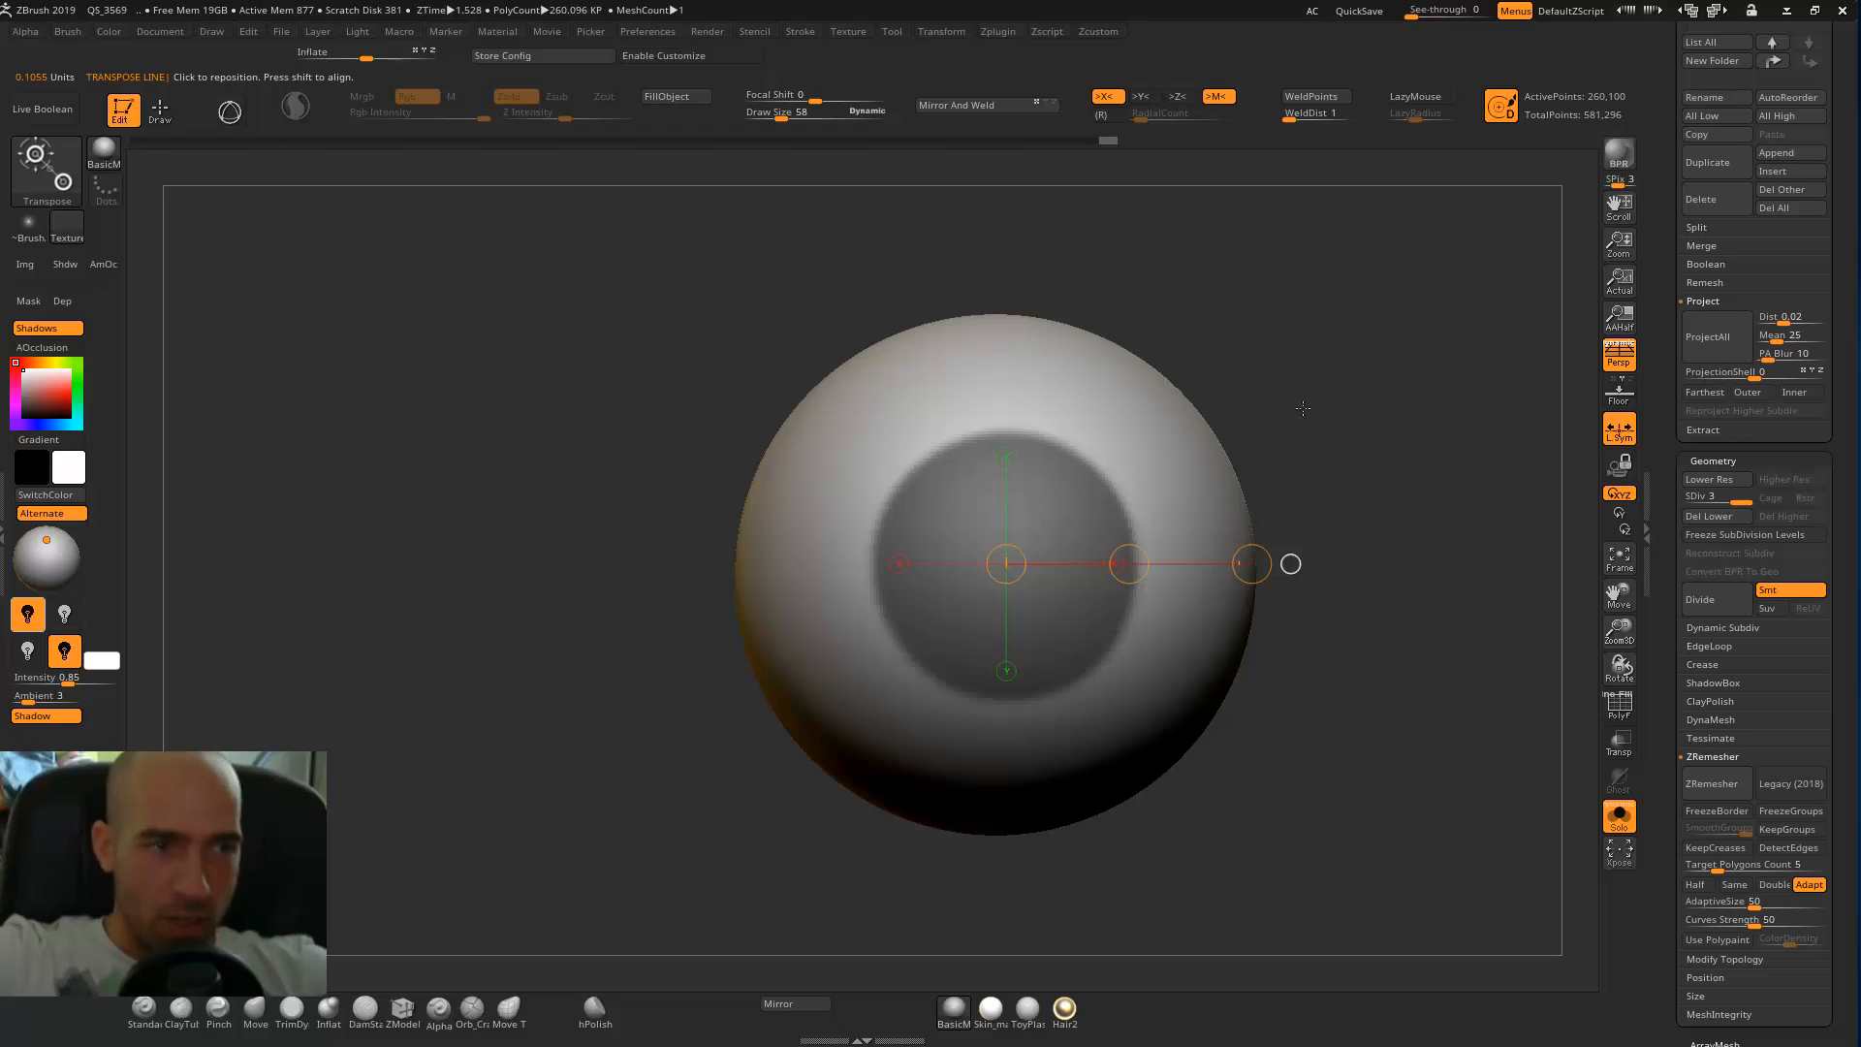
{"action": "mouse_move", "coordinate": [1355, 531]}
{"action": "left_mouse_down"}
{"action": "mouse_move", "coordinate": [1296, 528]}
{"action": "mouse_move", "coordinate": [1321, 525]}
{"action": "left_mouse_up"}
{"action": "mouse_move", "coordinate": [1468, 329]}
{"action": "left_mouse_down"}
{"action": "mouse_move", "coordinate": [1494, 328]}
{"action": "mouse_move", "coordinate": [1411, 384]}
{"action": "mouse_move", "coordinate": [1406, 414]}
{"action": "left_mouse_up"}
{"action": "key", "text": "q"}
Invert the mask to expose only the iris circles and set the Inflat brush to draw size 158.
{"action": "left_click", "coordinate": [1405, 383], "text": "ctrl"}
{"action": "key", "text": "b"}
{"action": "key", "text": "i"}
{"action": "key", "text": "n"}
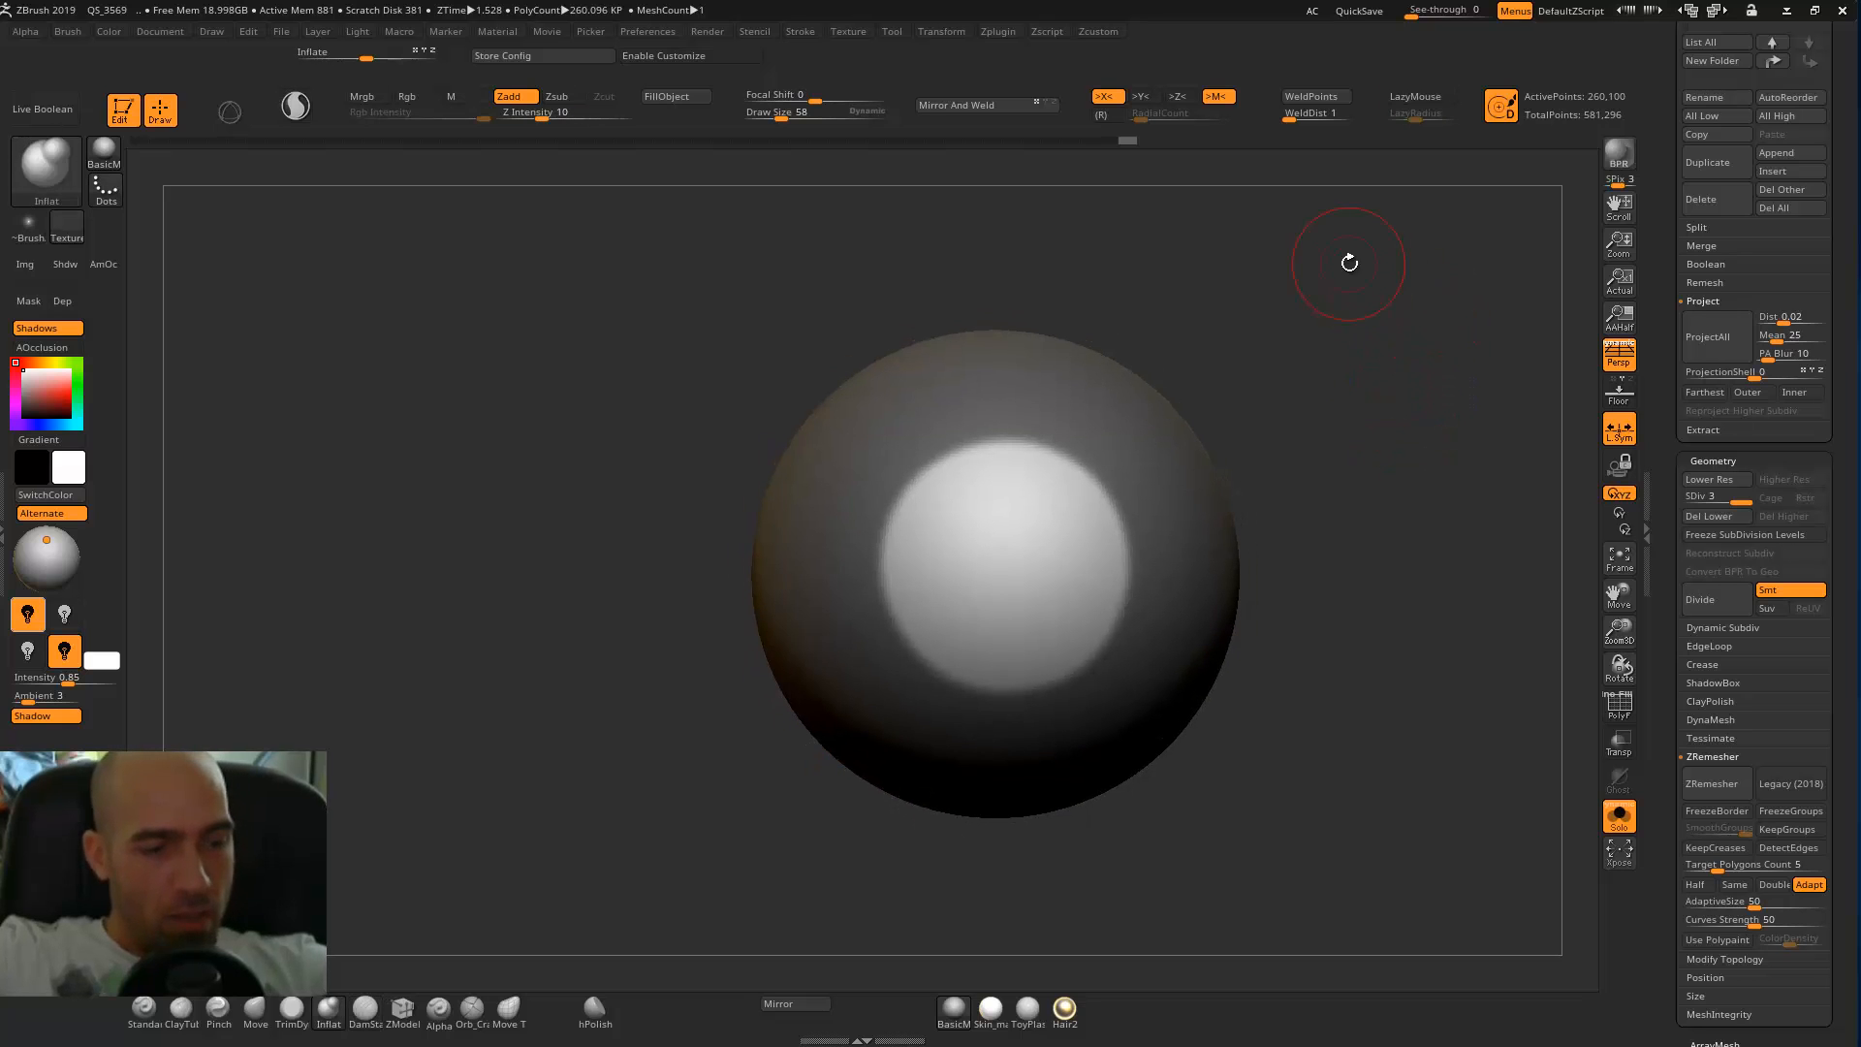
{"action": "key", "text": "bracketright"}
{"action": "left_click_drag", "start_coordinate": [1258, 534], "coordinate": [1184, 551], "text": "alt"}
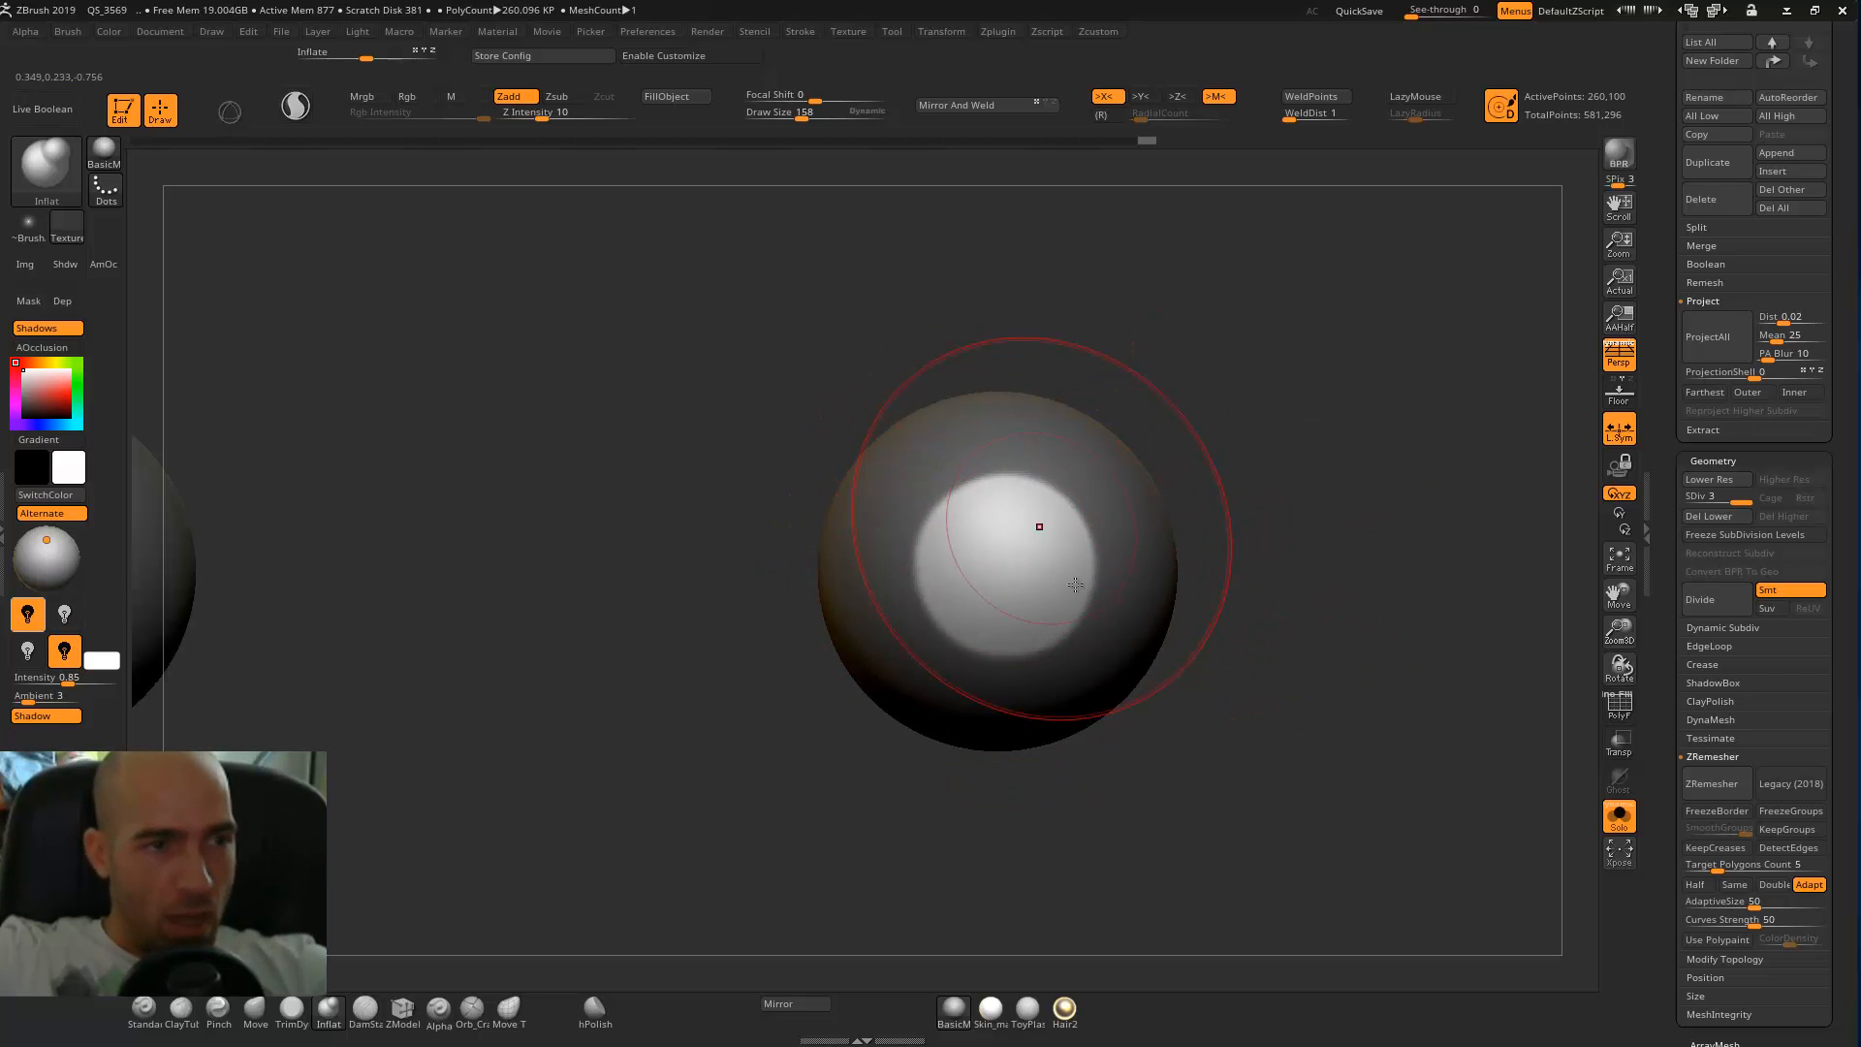
Inflate the unmasked iris circles into a cornea bulge at Z intensity 10 and smooth its surface.
{"action": "key", "text": "shift"}
{"action": "left_click_drag", "start_coordinate": [983, 530], "coordinate": [986, 549], "text": "shift"}
{"action": "mouse_move", "coordinate": [1241, 542]}
{"action": "left_mouse_down"}
{"action": "mouse_move", "coordinate": [820, 554]}
{"action": "mouse_move", "coordinate": [1144, 556]}
{"action": "left_mouse_up"}
{"action": "mouse_move", "coordinate": [979, 559]}
{"action": "left_mouse_down"}
{"action": "mouse_move", "coordinate": [1063, 561]}
{"action": "mouse_move", "coordinate": [1045, 526]}
{"action": "left_mouse_up"}
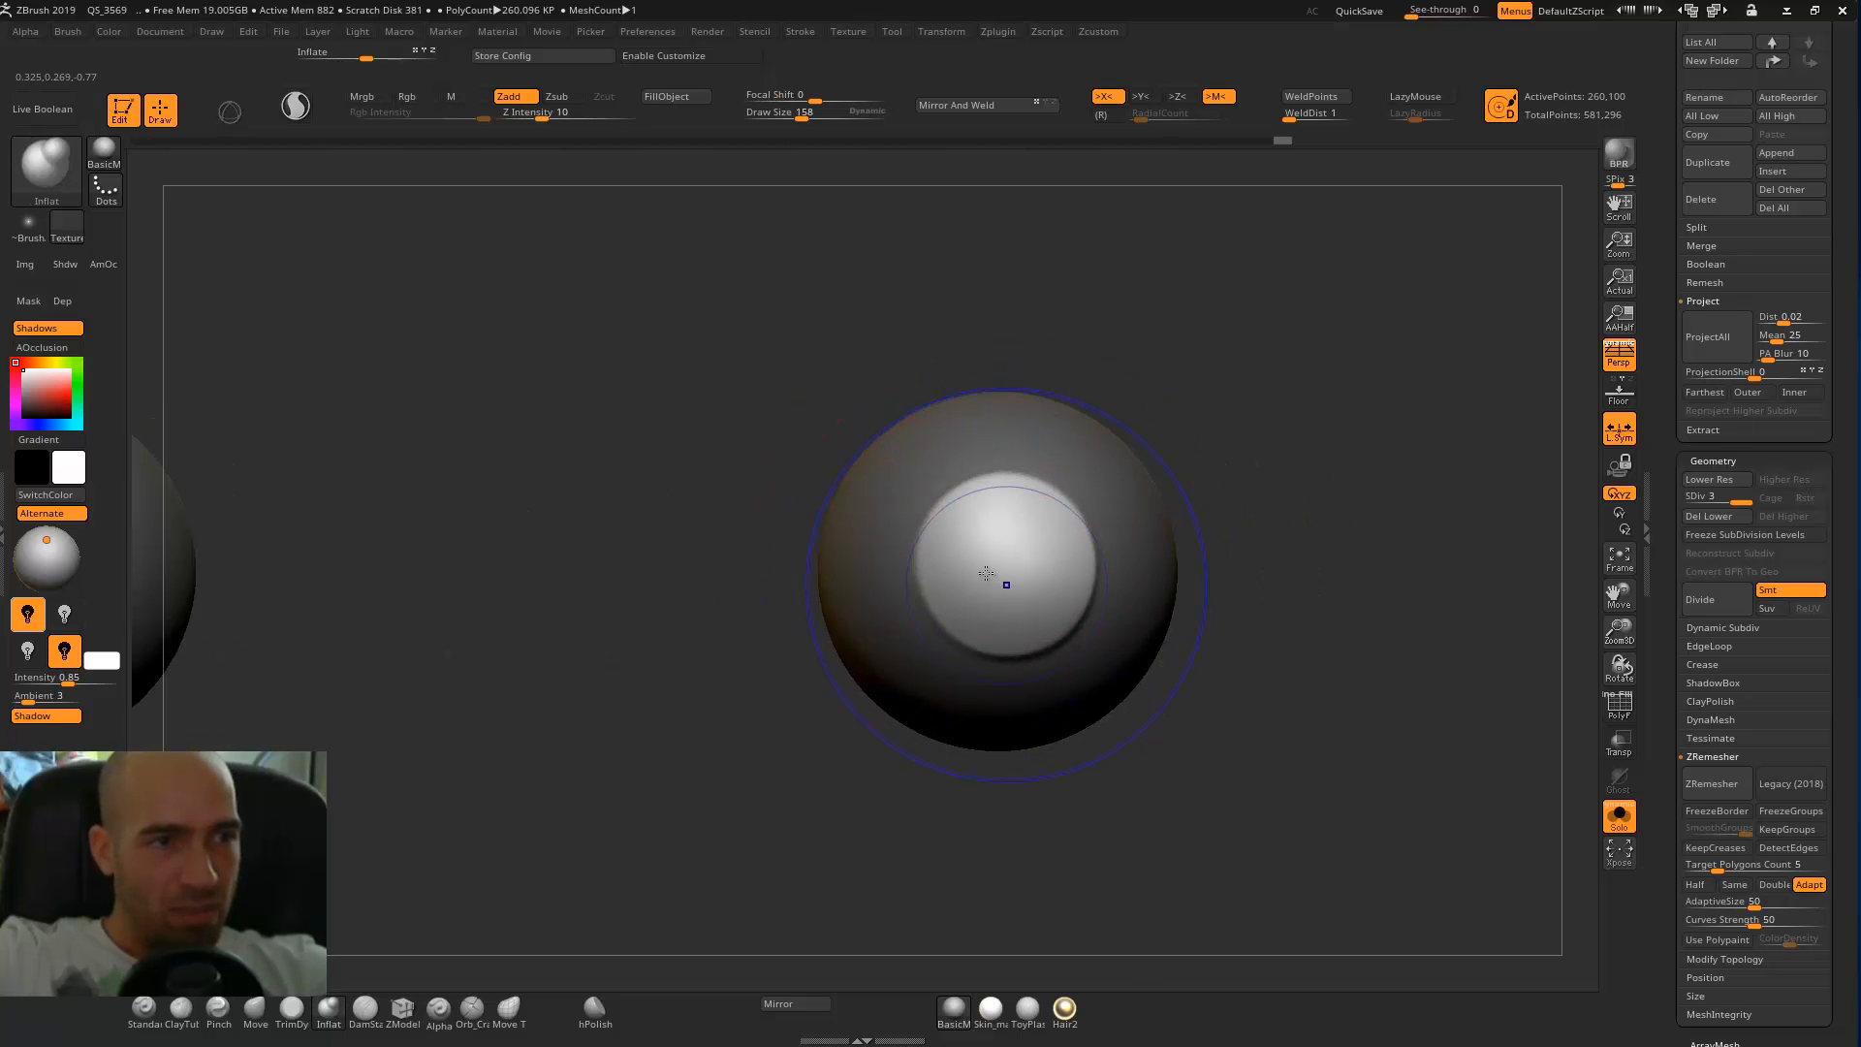
{"action": "key", "text": "shift"}
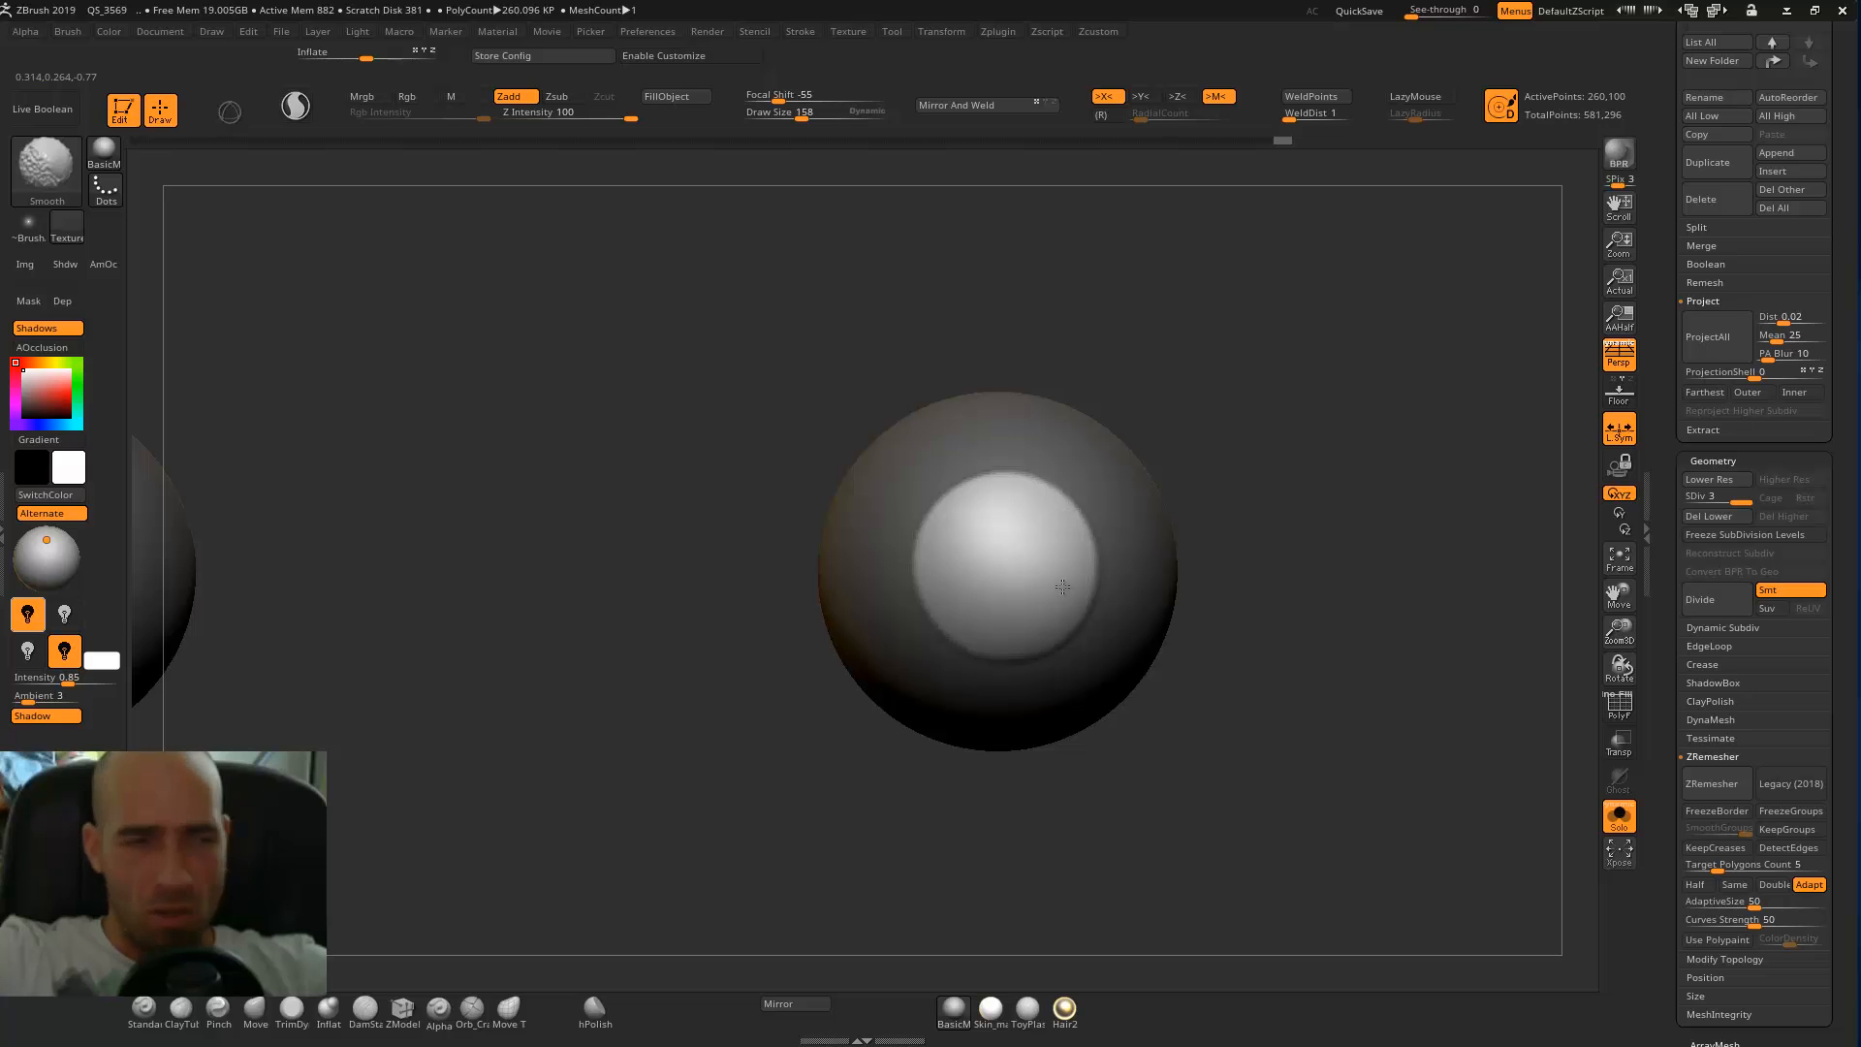
Fill the unmasked iris circles on the eyeballs with a dark blue-green colour.
{"action": "left_click_drag", "start_coordinate": [960, 505], "coordinate": [955, 504], "text": "shift"}
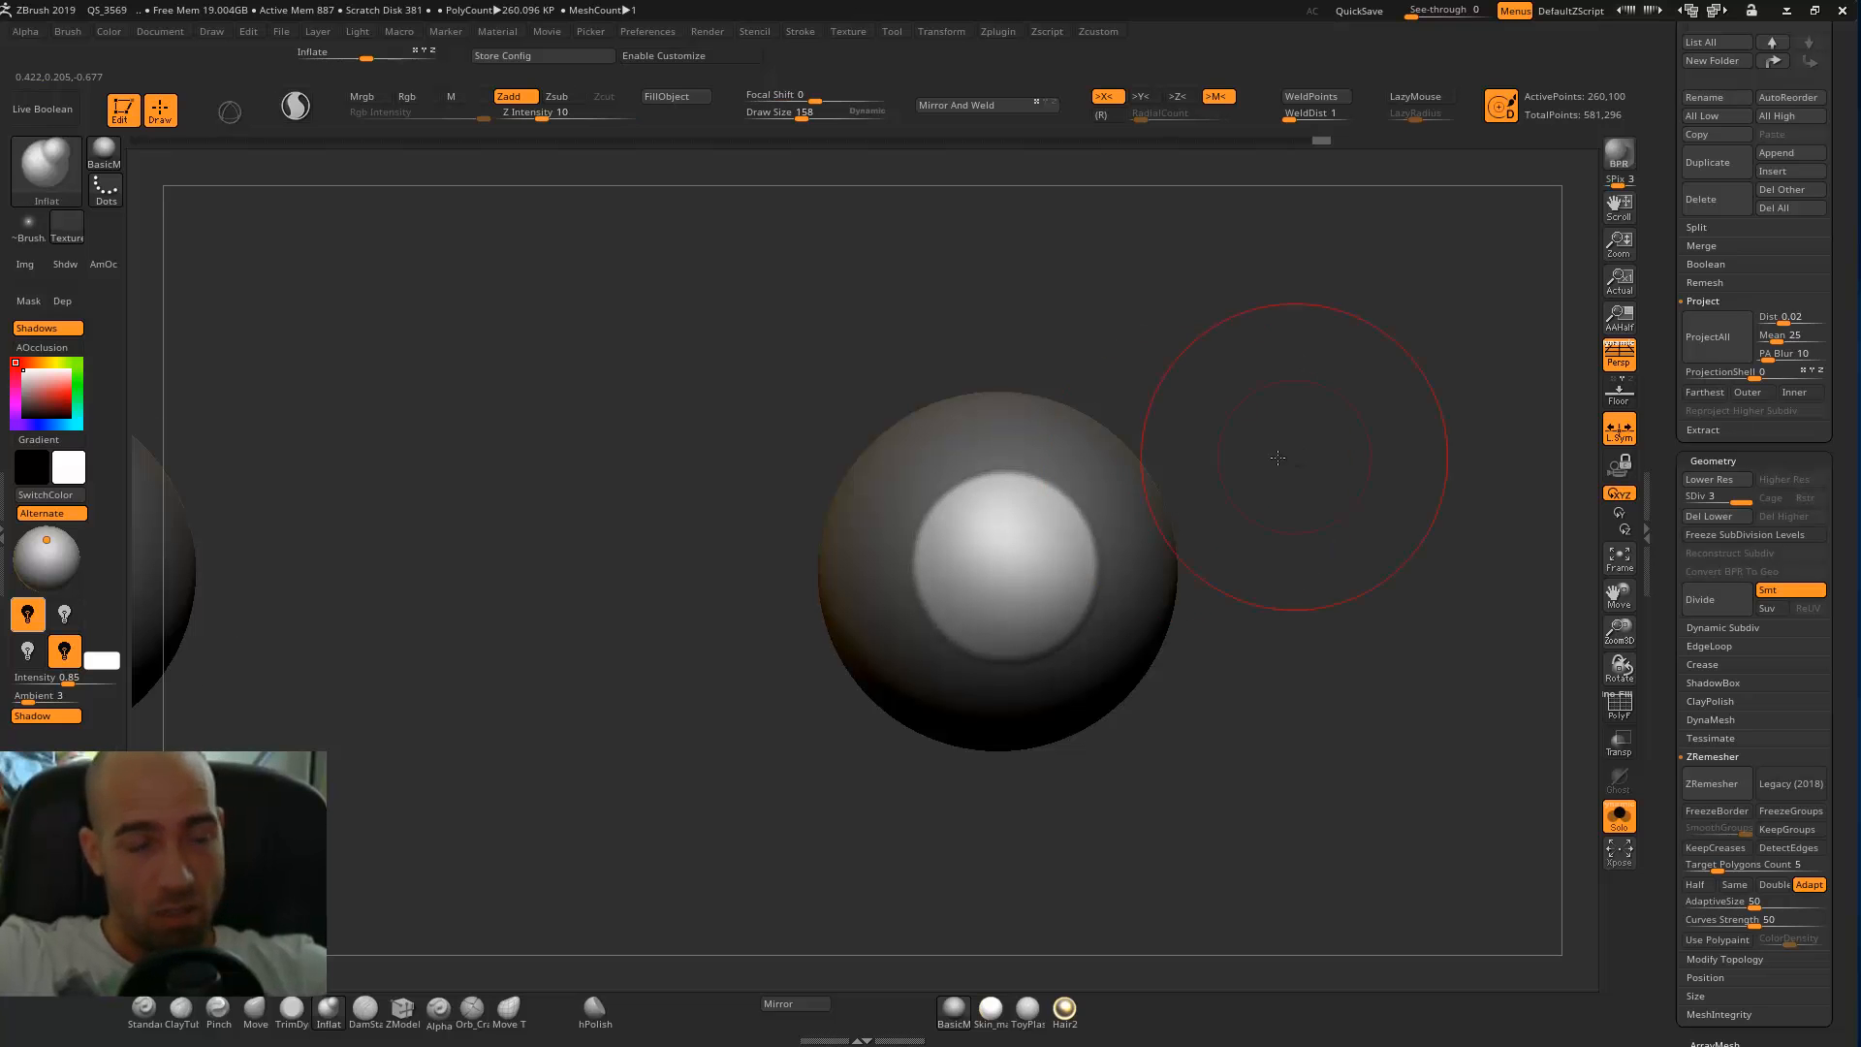
{"action": "left_click_drag", "start_coordinate": [1281, 456], "coordinate": [1008, 483]}
{"action": "left_click_drag", "start_coordinate": [824, 610], "coordinate": [1046, 611]}
{"action": "mouse_move", "coordinate": [1000, 504]}
{"action": "left_mouse_down", "text": "shift"}
{"action": "mouse_move", "coordinate": [994, 588]}
{"action": "mouse_move", "coordinate": [960, 560]}
{"action": "left_mouse_up", "text": "shift"}
{"action": "mouse_move", "coordinate": [1300, 440]}
{"action": "left_mouse_down"}
{"action": "mouse_move", "coordinate": [910, 503]}
{"action": "mouse_move", "coordinate": [689, 731]}
{"action": "mouse_move", "coordinate": [662, 608]}
{"action": "mouse_move", "coordinate": [713, 582]}
{"action": "mouse_move", "coordinate": [739, 520]}
{"action": "mouse_move", "coordinate": [1139, 516]}
{"action": "left_mouse_up"}
{"action": "mouse_move", "coordinate": [1281, 497]}
{"action": "left_mouse_down", "text": "alt"}
{"action": "mouse_move", "coordinate": [1167, 492]}
{"action": "mouse_move", "coordinate": [1248, 492]}
{"action": "left_mouse_up", "text": "alt"}
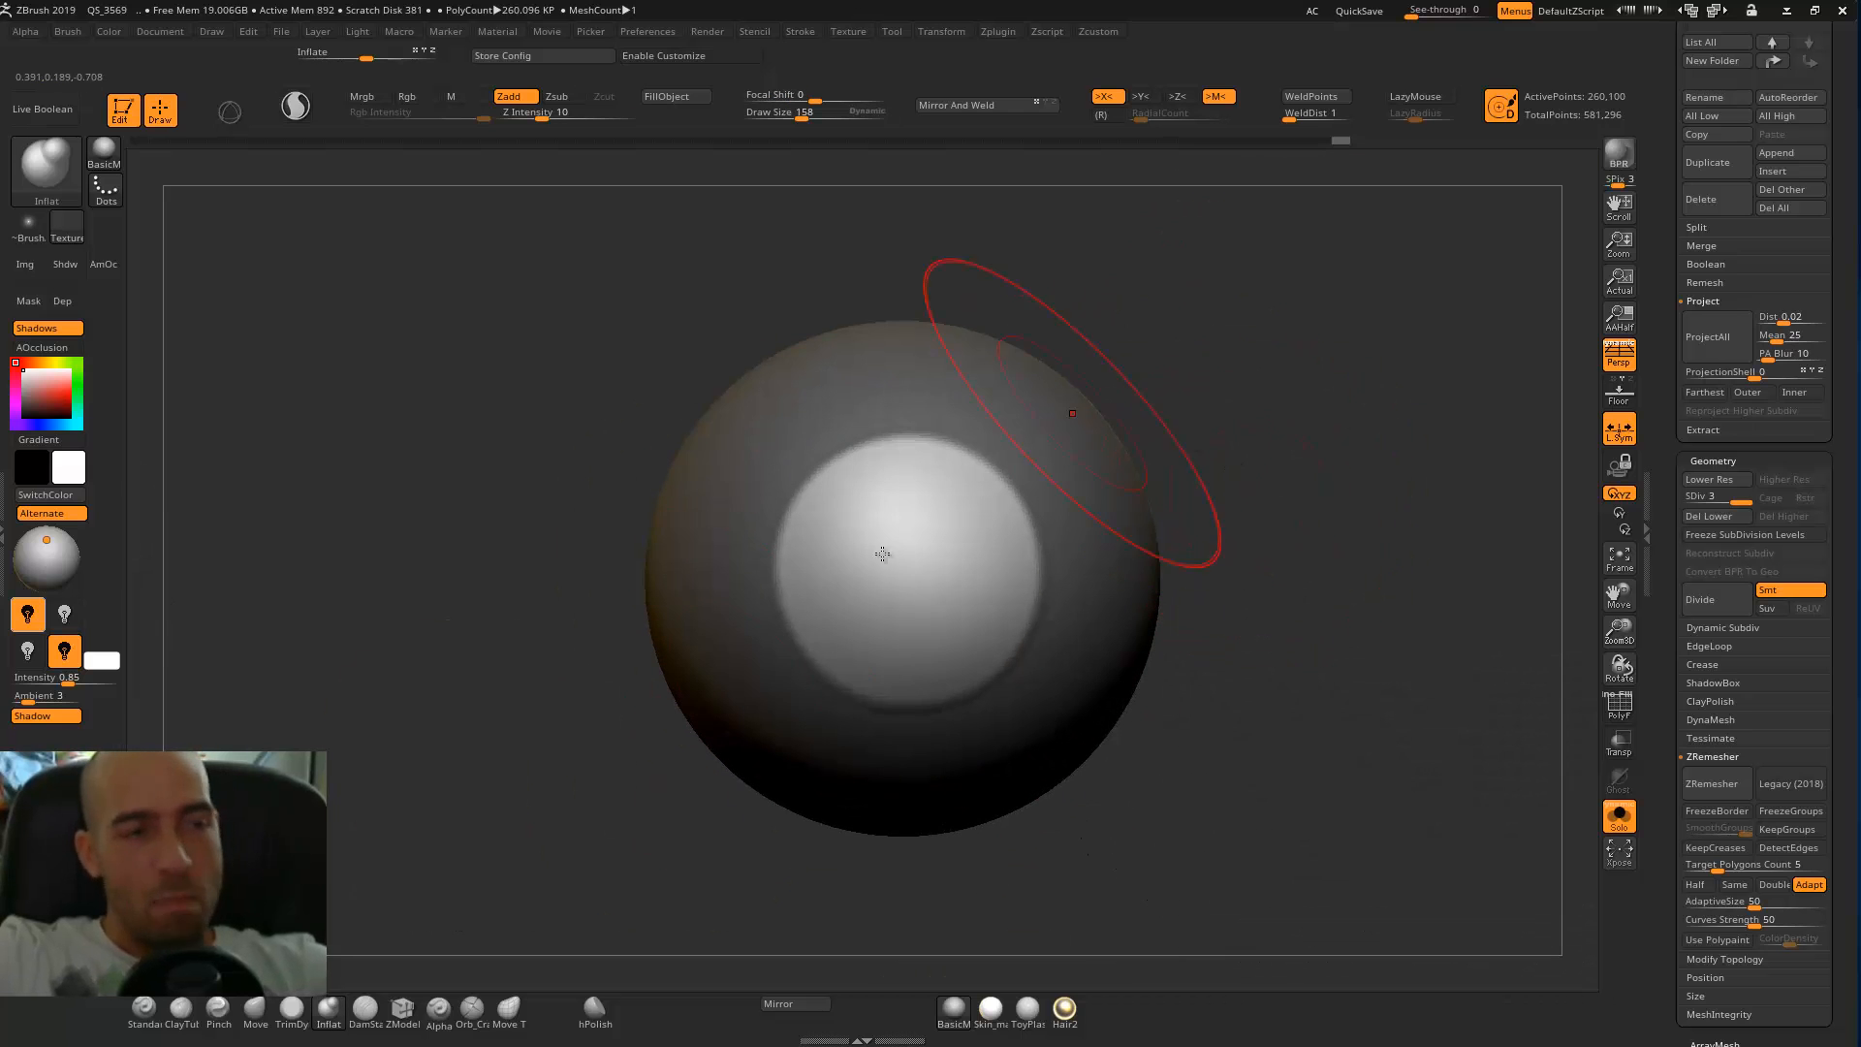
{"action": "left_click", "coordinate": [60, 423]}
{"action": "left_click", "coordinate": [35, 408]}
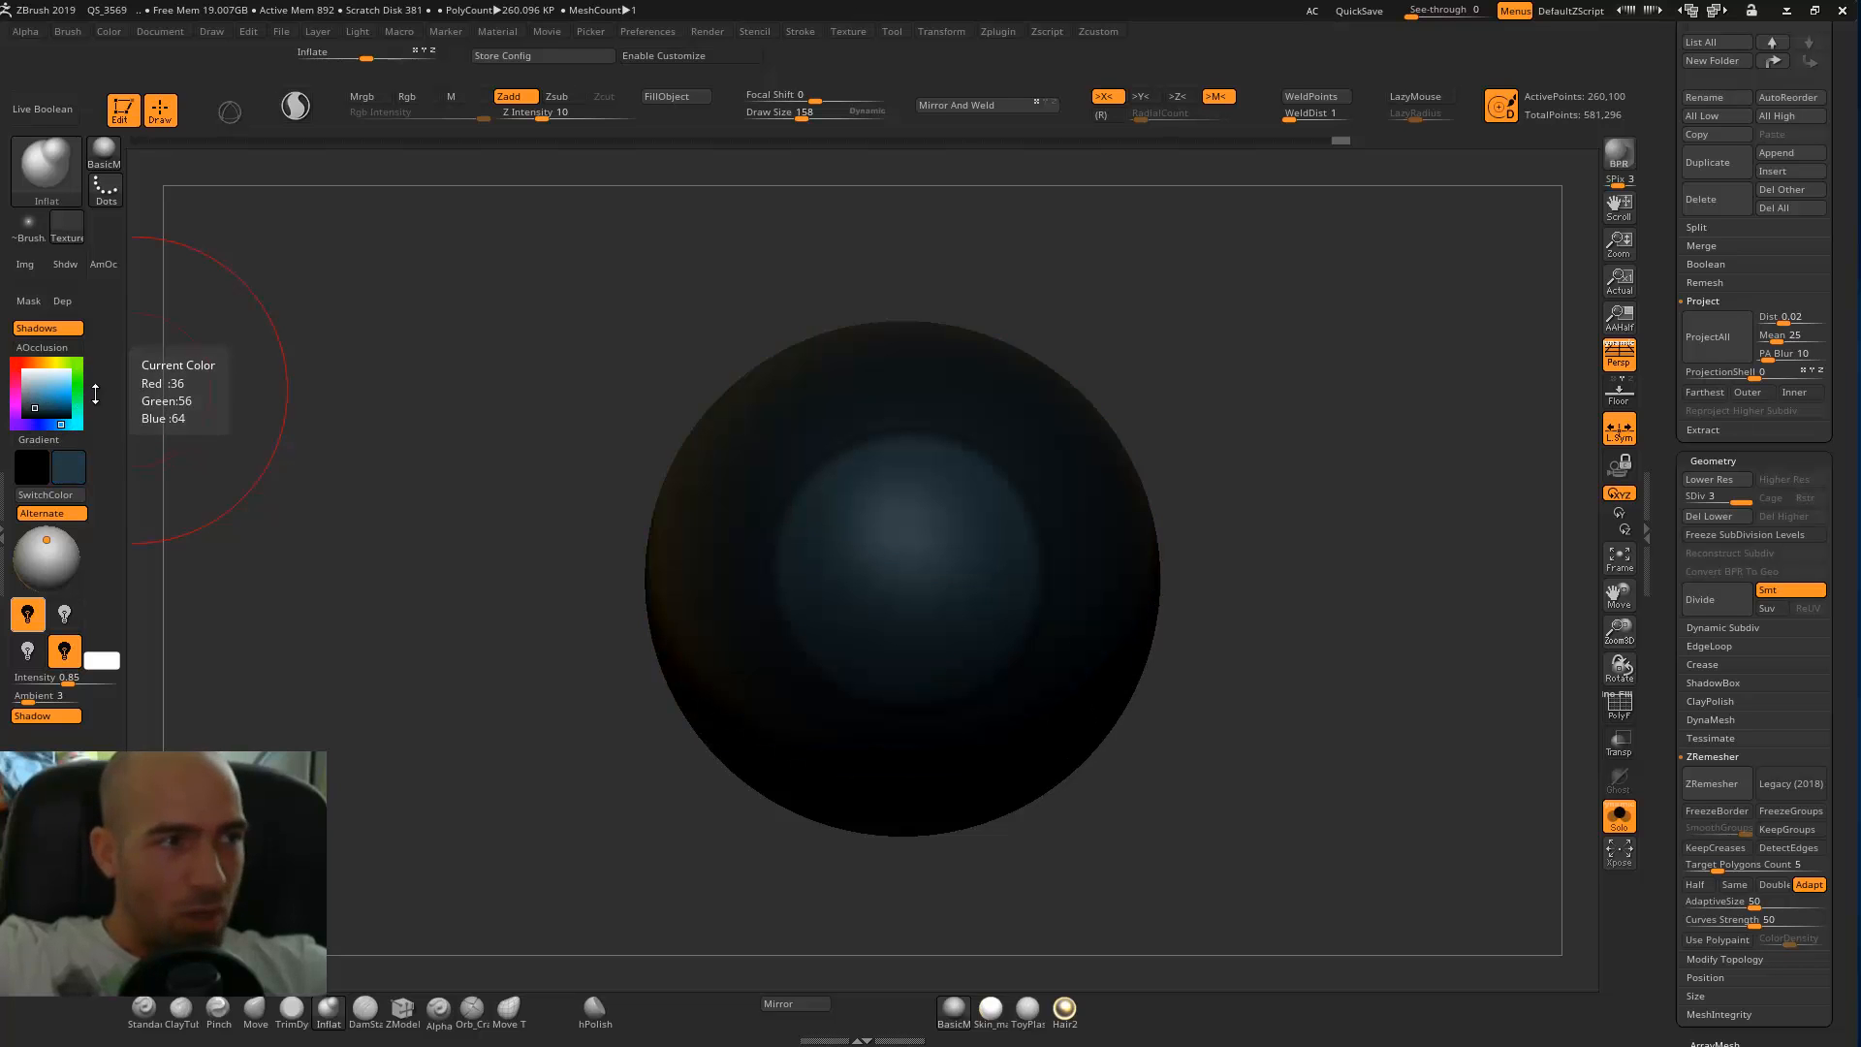
{"action": "left_click", "coordinate": [77, 423]}
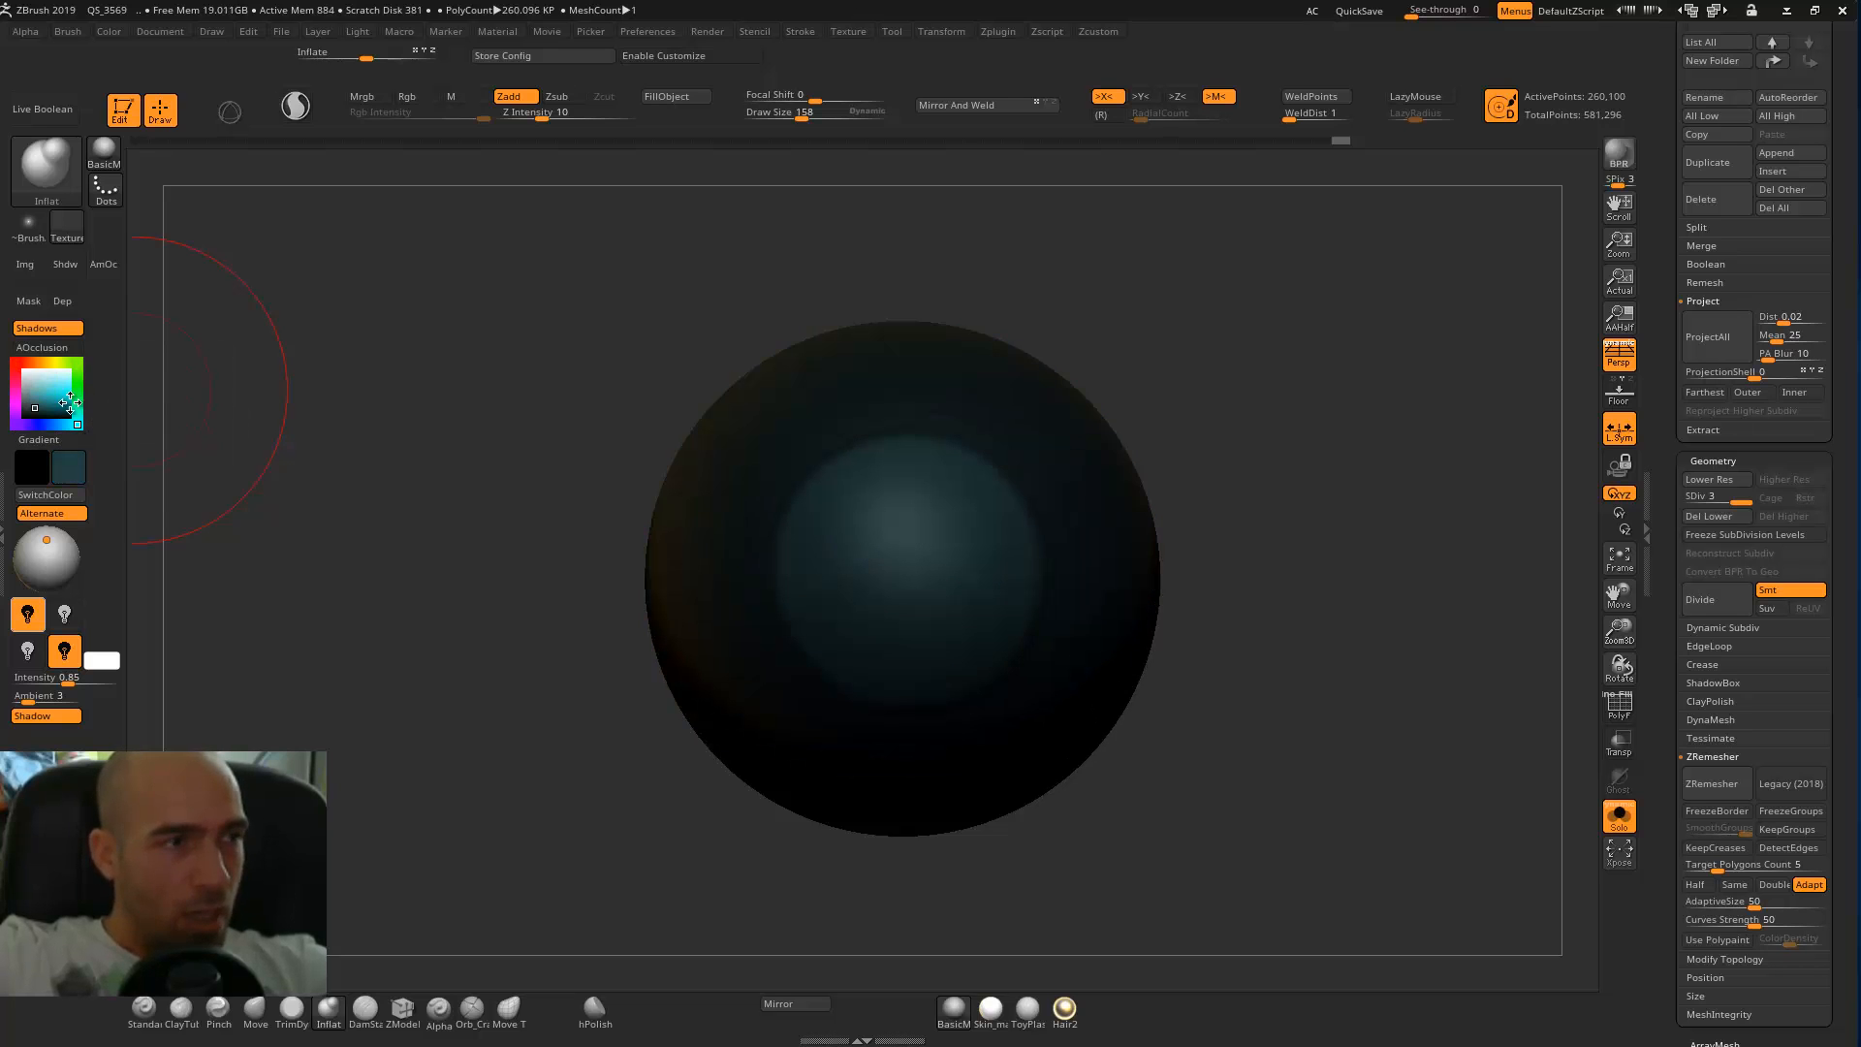
{"action": "left_click", "coordinate": [30, 407]}
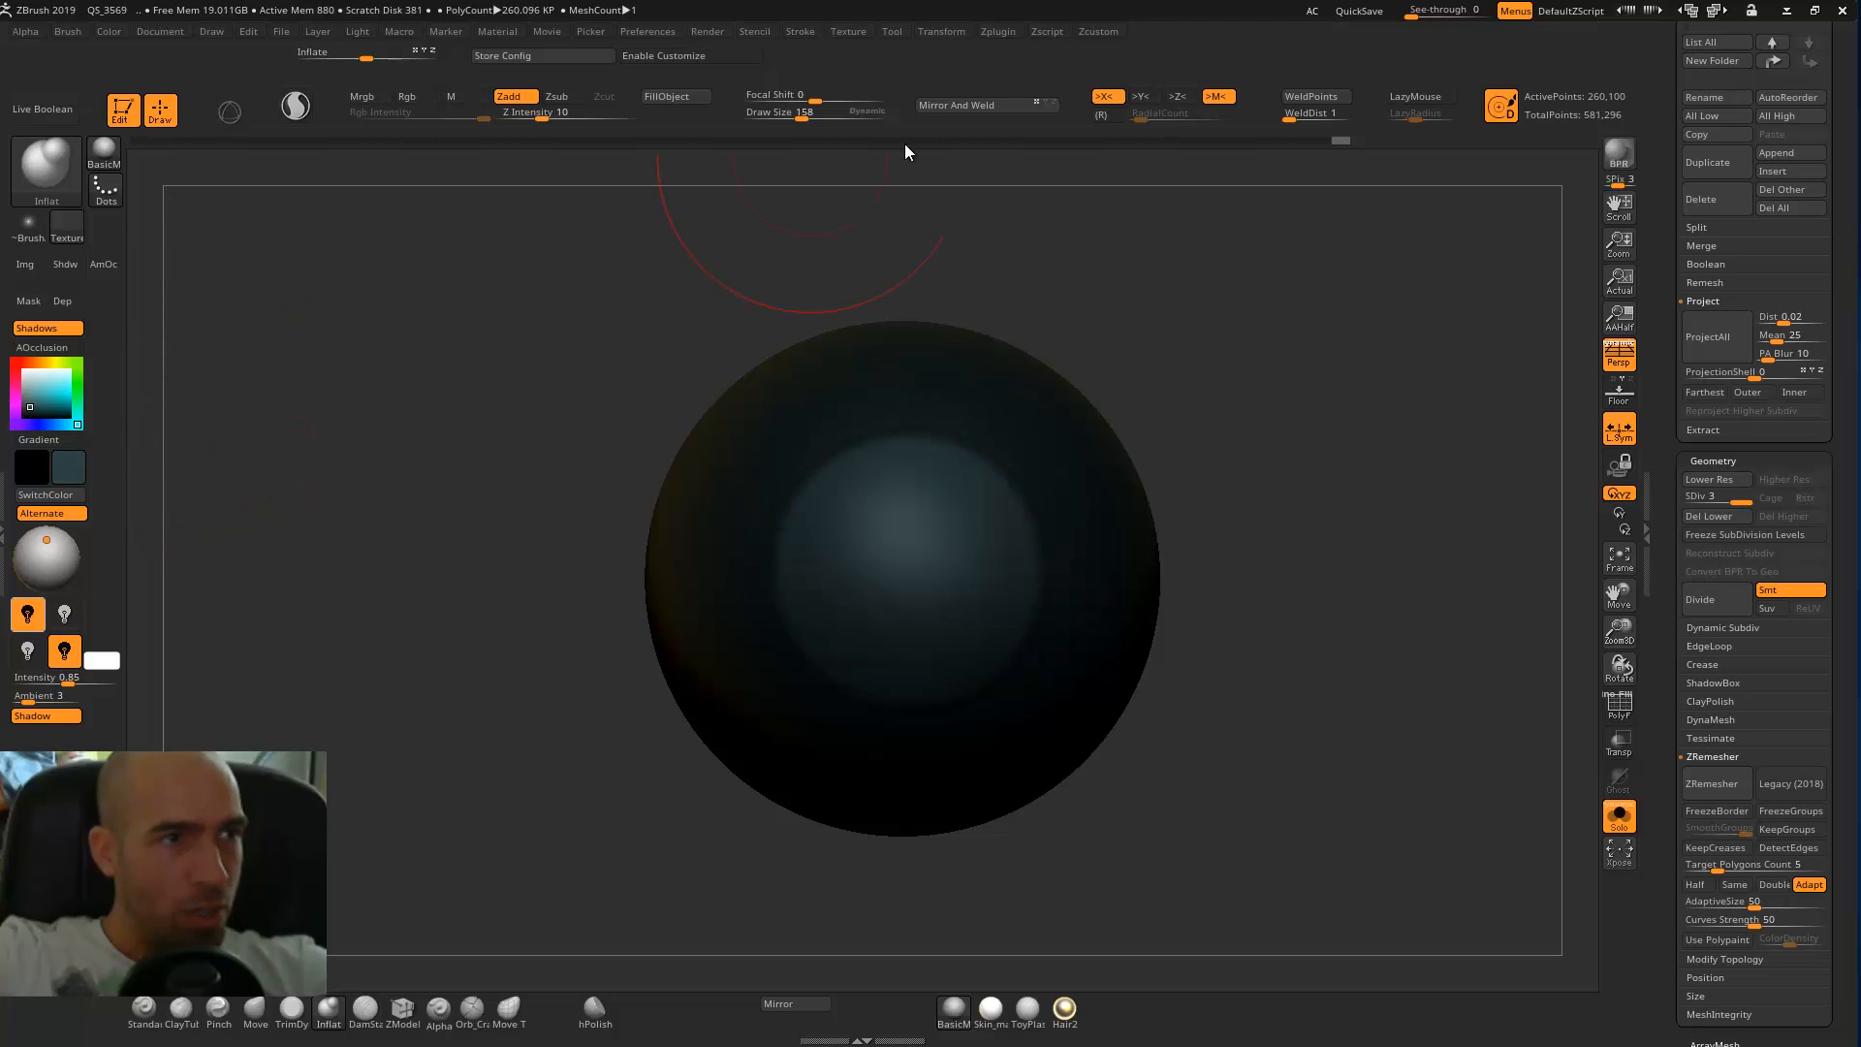
{"action": "left_click", "coordinate": [679, 97]}
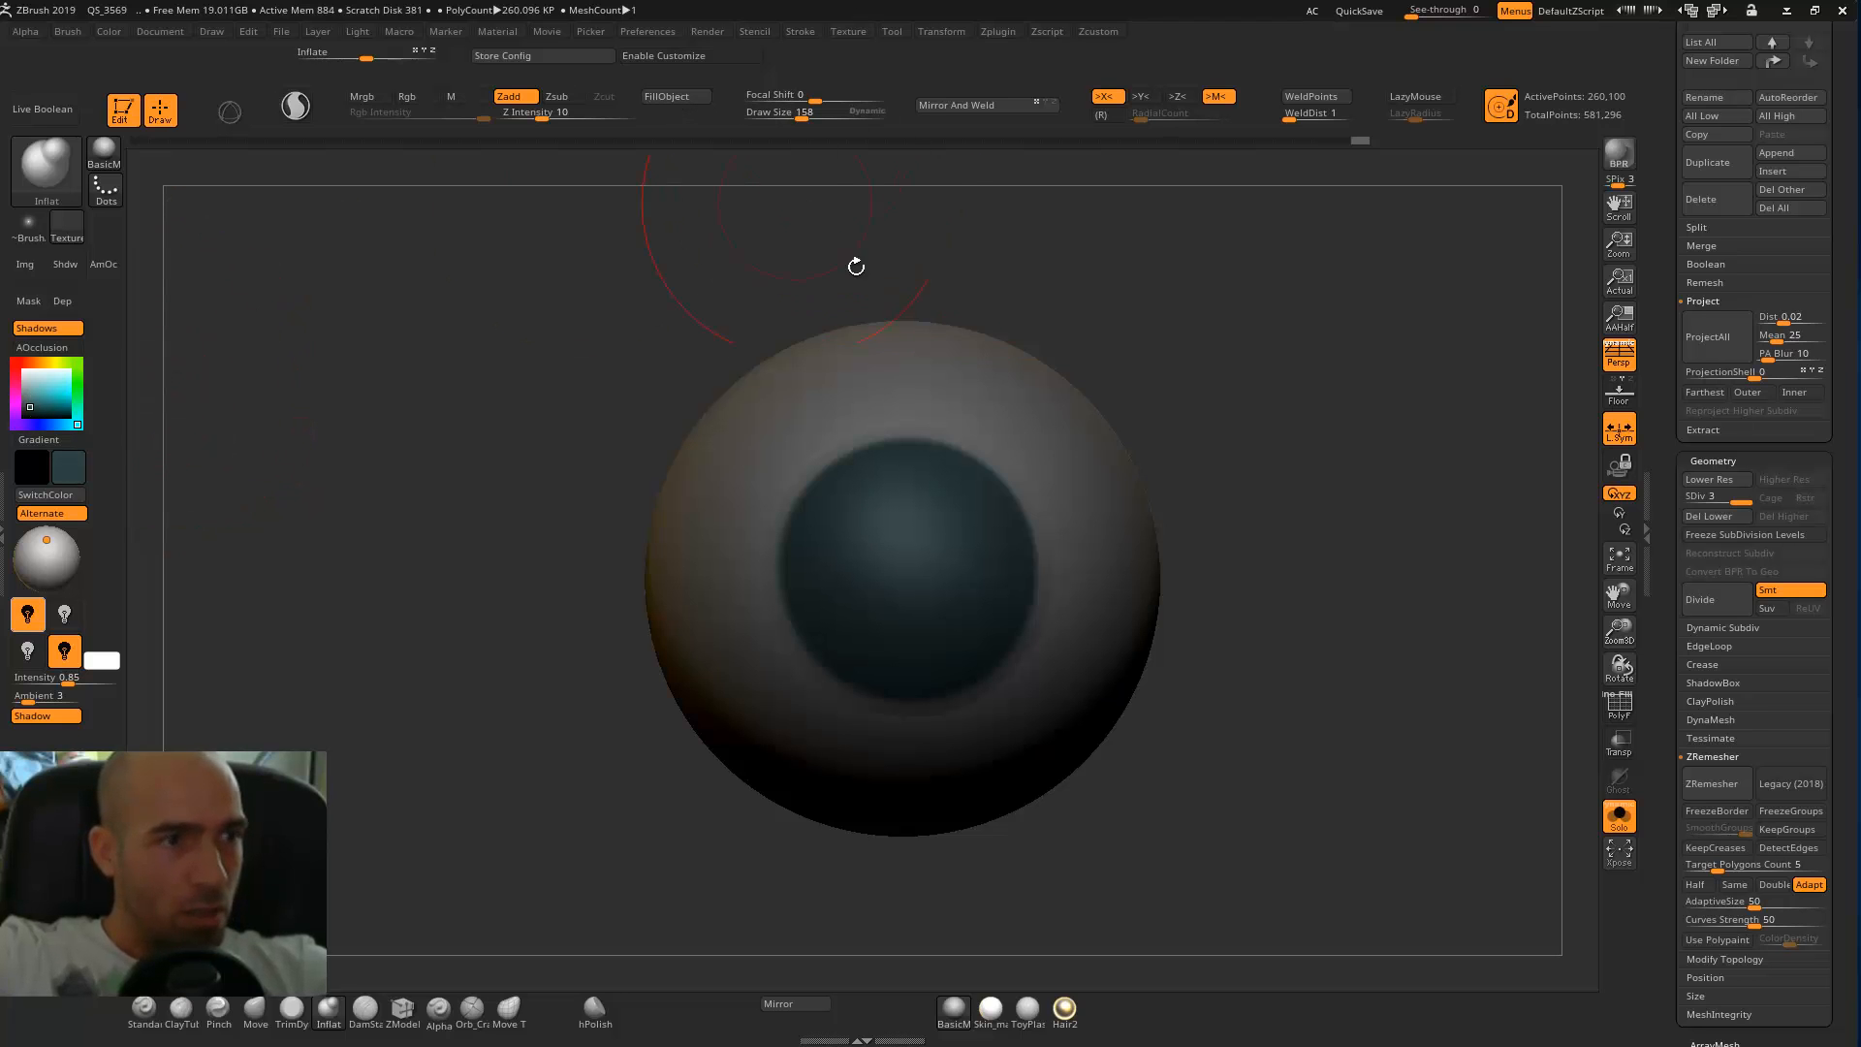
Paint radial teal streaks across the irises with the Standard brush in Rgb-only mode at draw size 8.
{"action": "key", "text": "bracketleft"}
{"action": "key", "text": "bracketleft"}
{"action": "key", "text": "bracketleft"}
{"action": "key", "text": "bracketleft"}
{"action": "key", "text": "bracketleft"}
{"action": "key", "text": "bracketleft"}
{"action": "key", "text": "bracketleft"}
{"action": "key", "text": "bracketleft"}
{"action": "left_click_drag", "start_coordinate": [39, 398], "coordinate": [41, 396]}
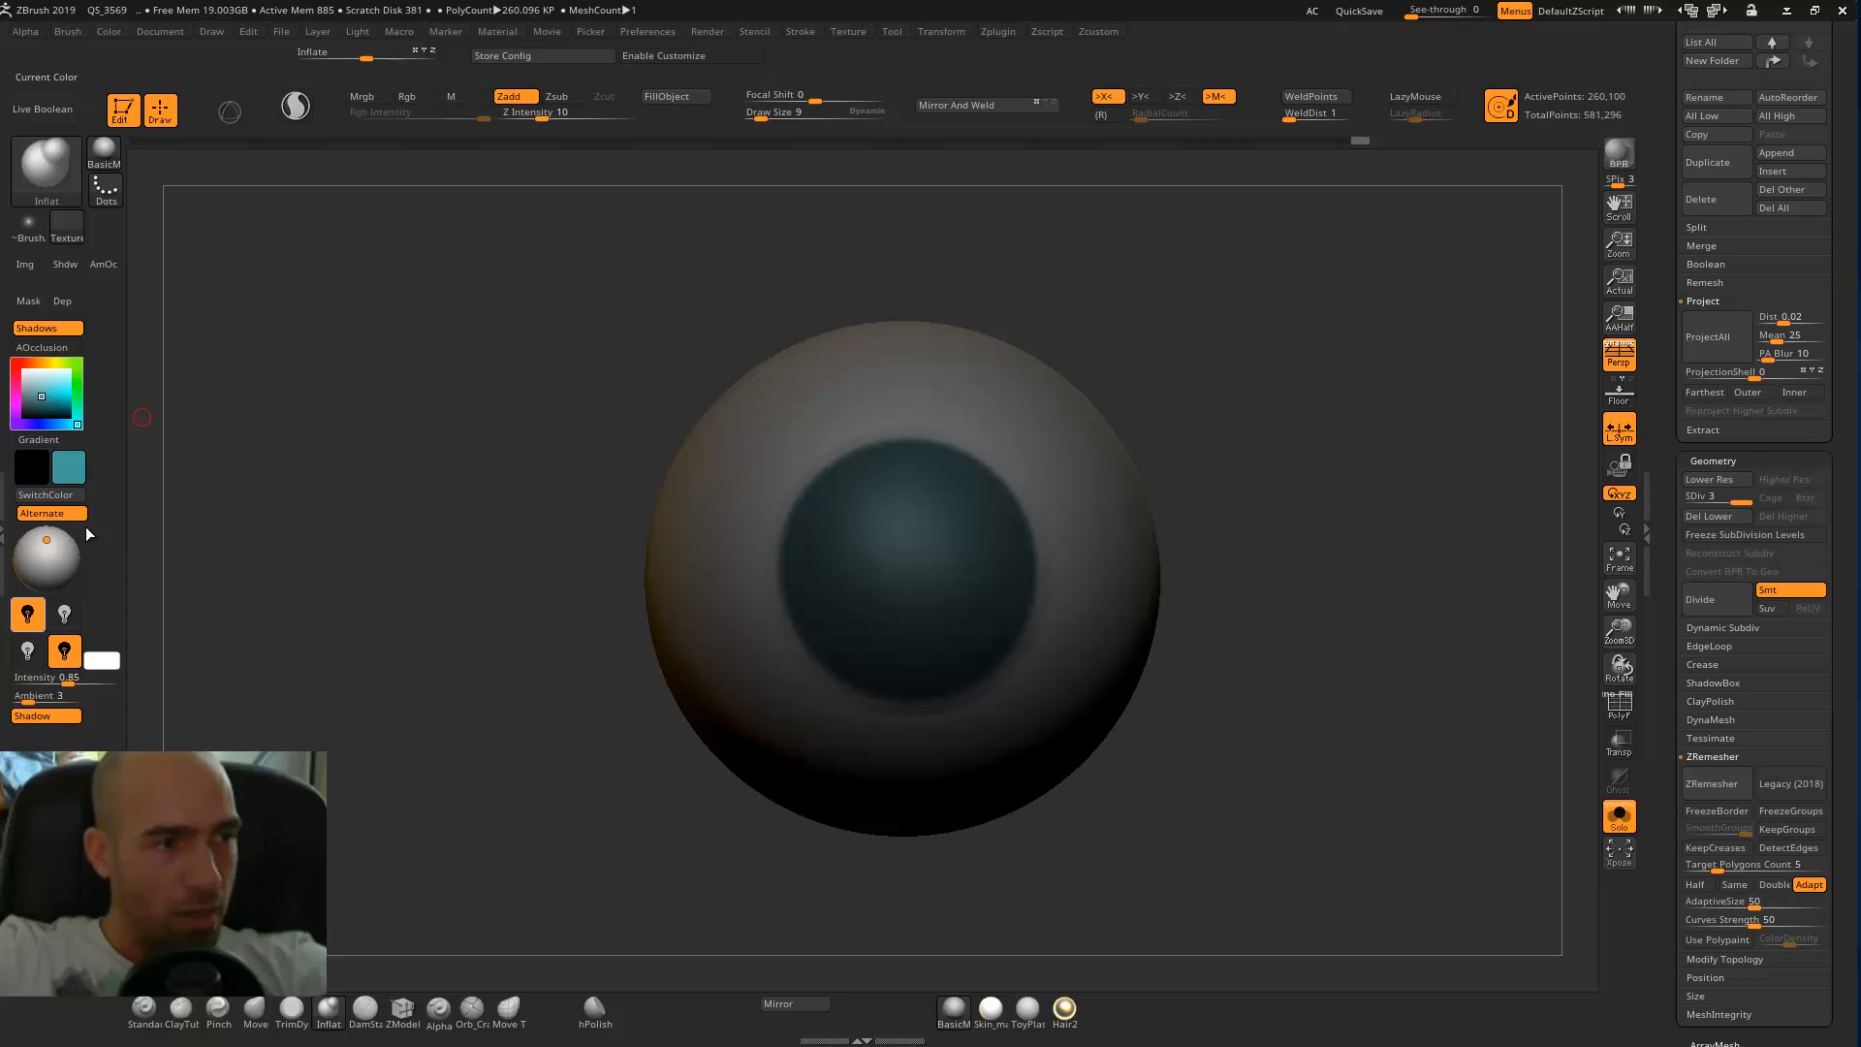
{"action": "left_click", "coordinate": [437, 1015]}
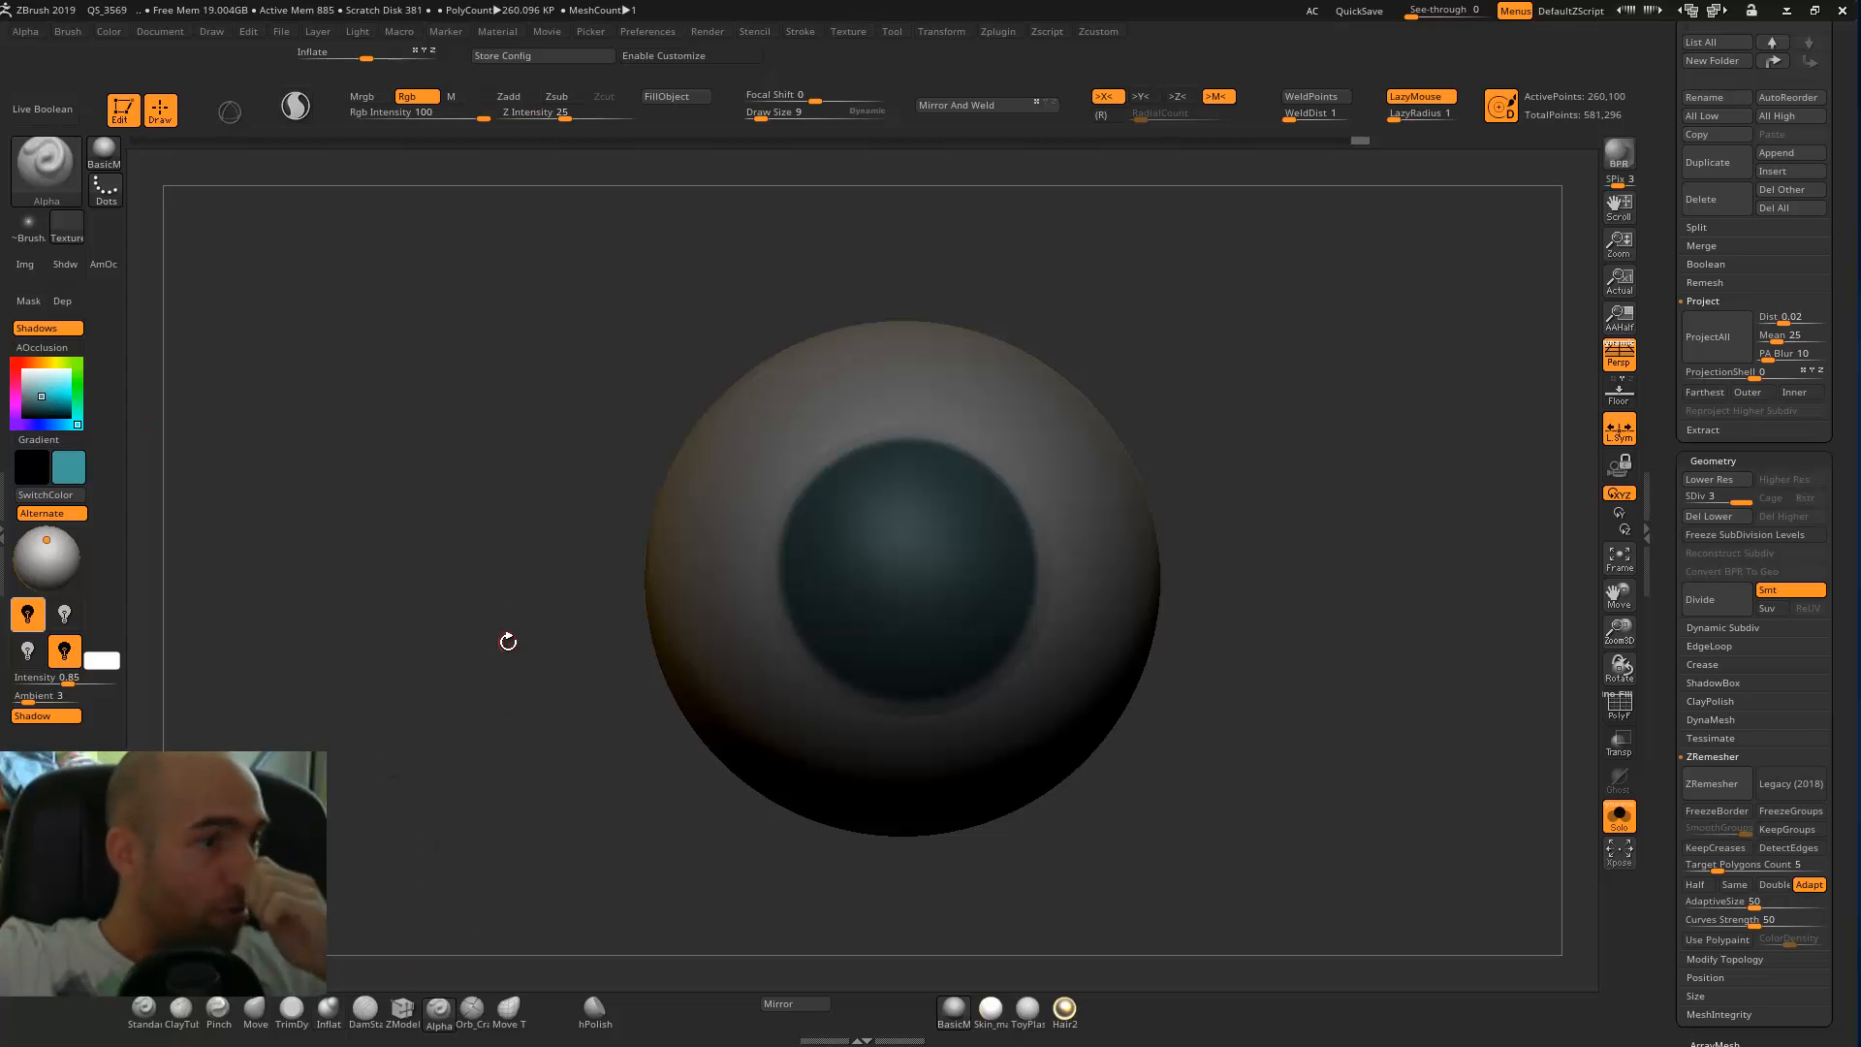
{"action": "key", "text": "b"}
{"action": "left_click", "coordinate": [143, 1008]}
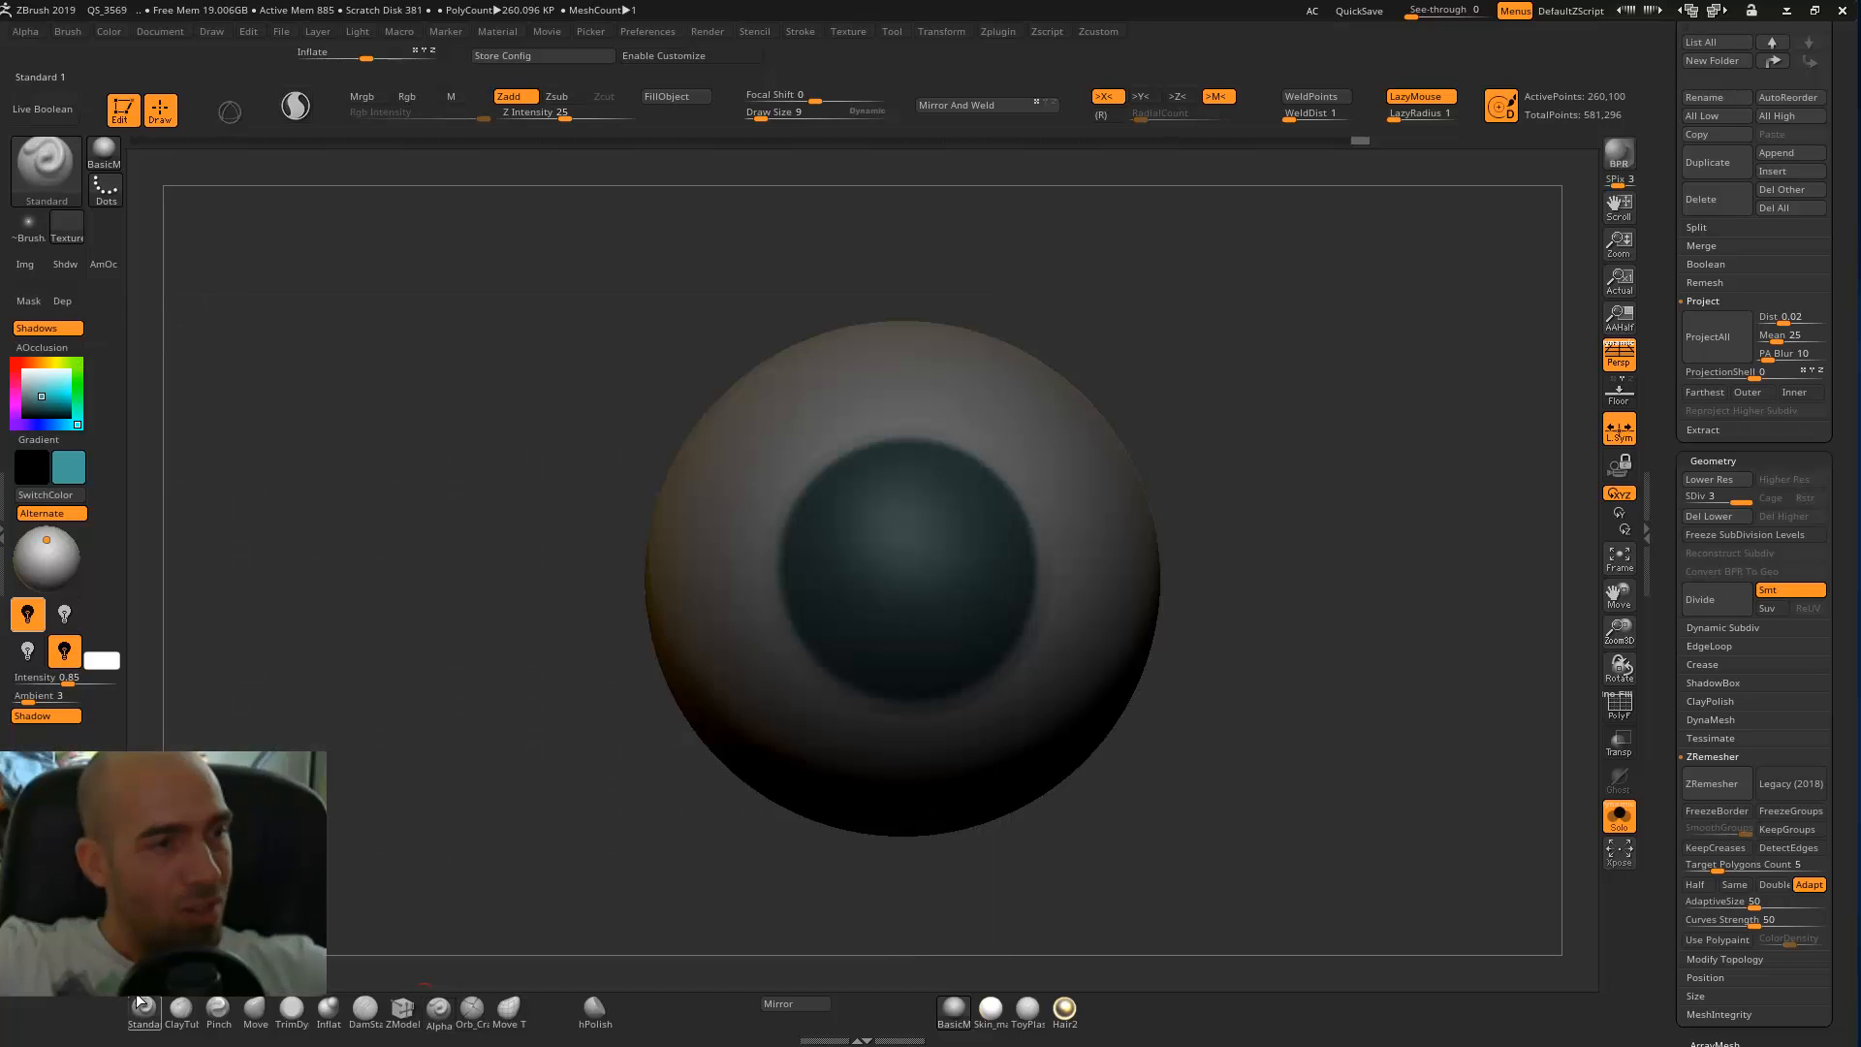
{"action": "left_click", "coordinate": [509, 96]}
{"action": "left_click", "coordinate": [419, 96]}
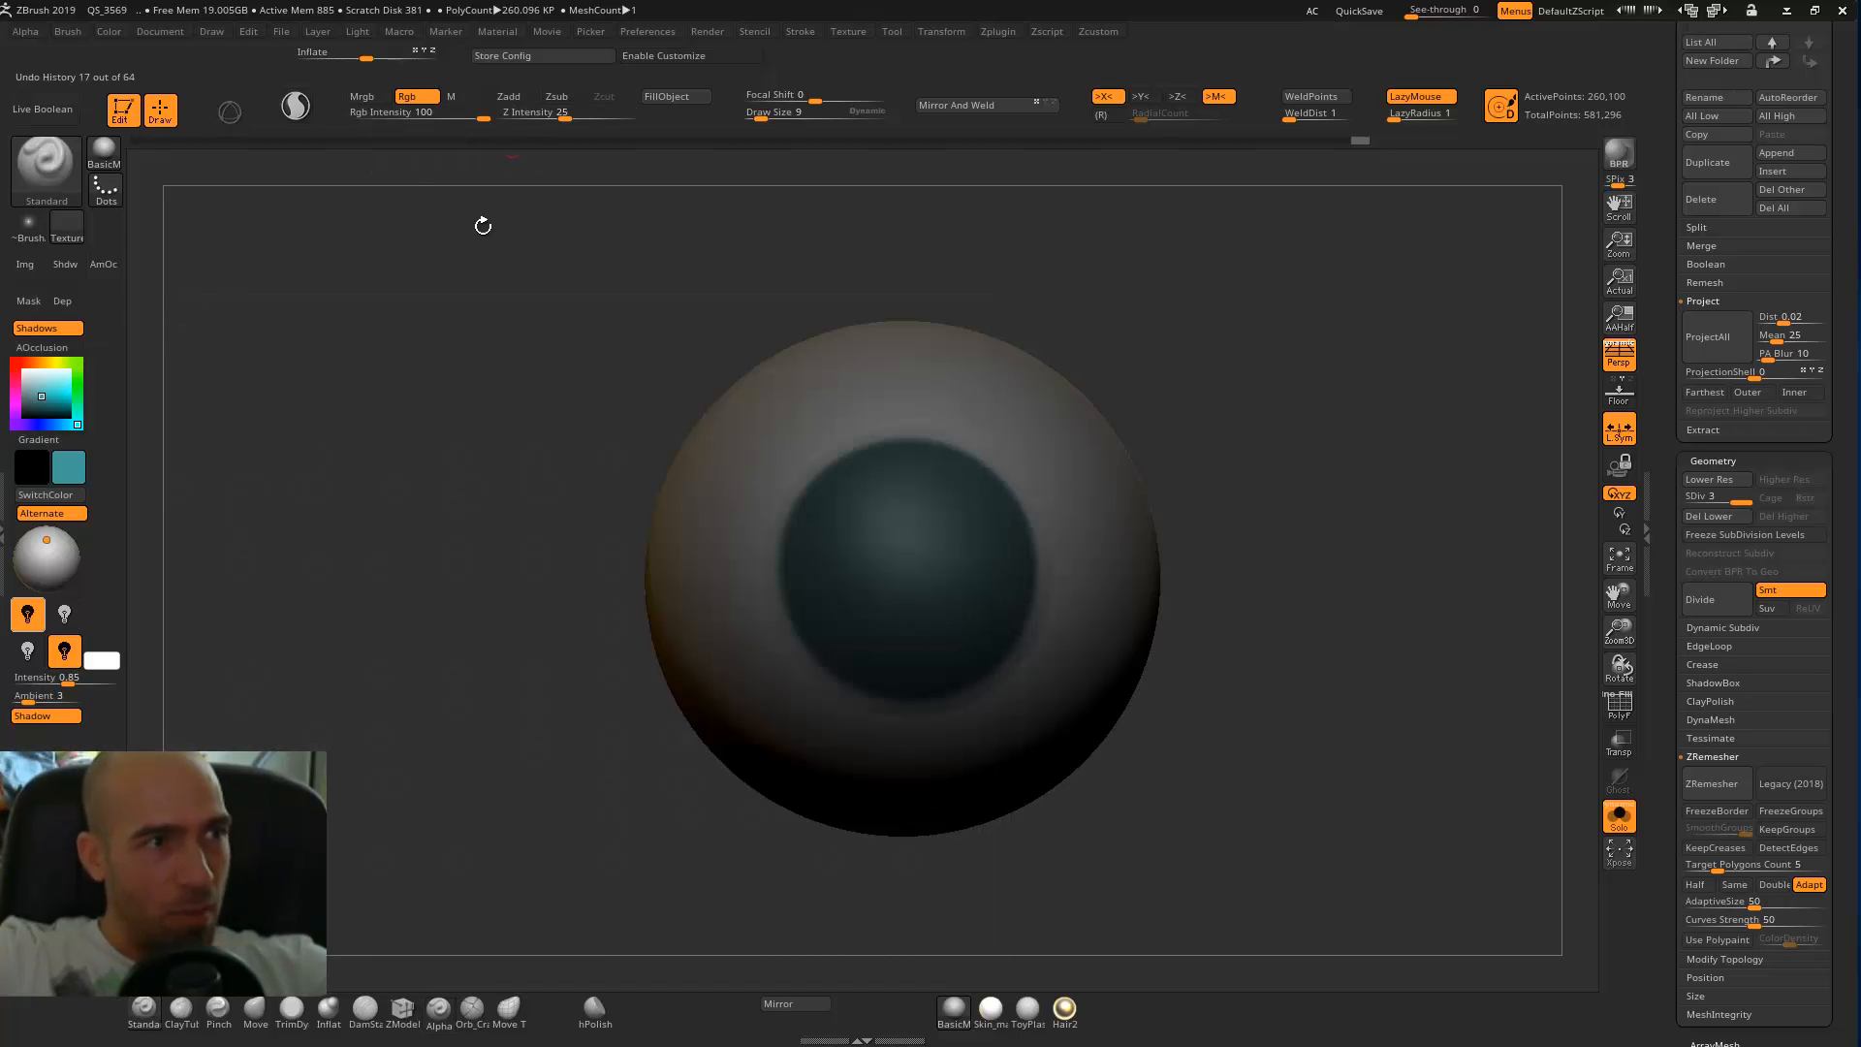
{"action": "key", "text": "bracketleft"}
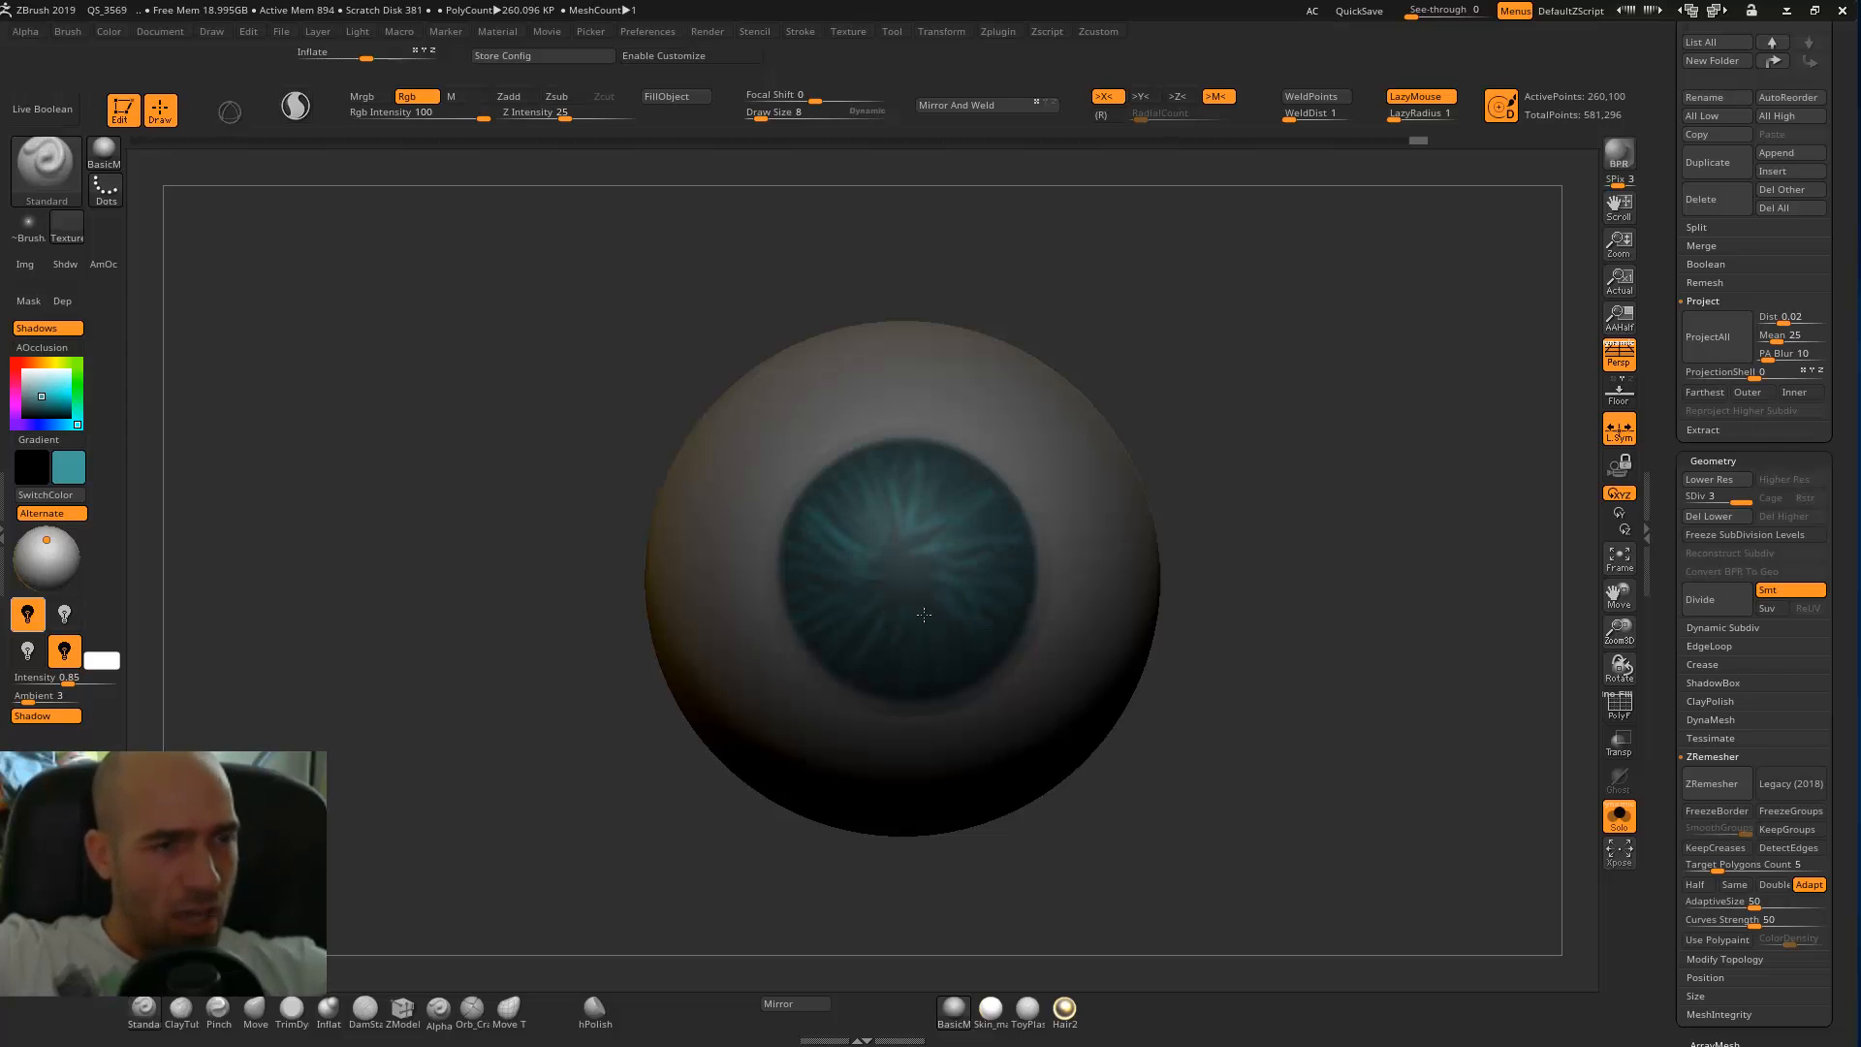
Paint pale blue radial highlights over the lower part of the irises at draw size 6.
{"action": "key", "text": "c"}
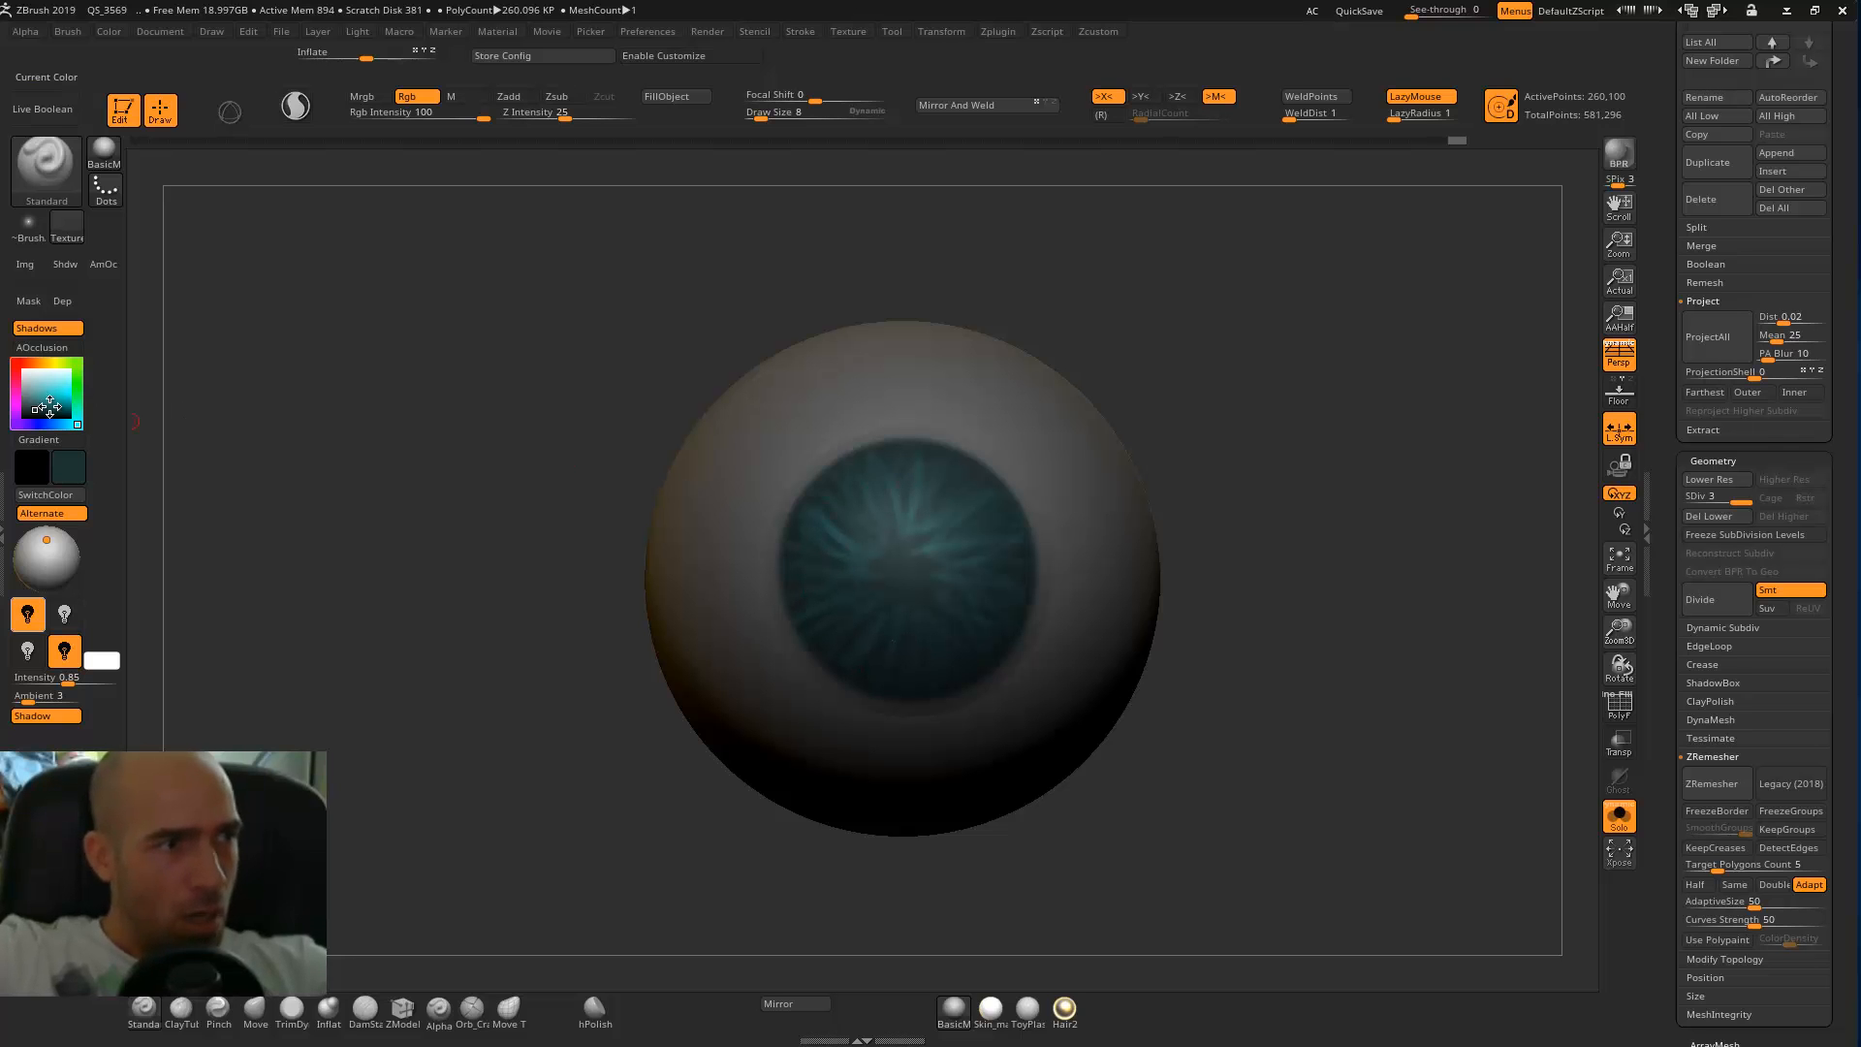
{"action": "left_click", "coordinate": [38, 379]}
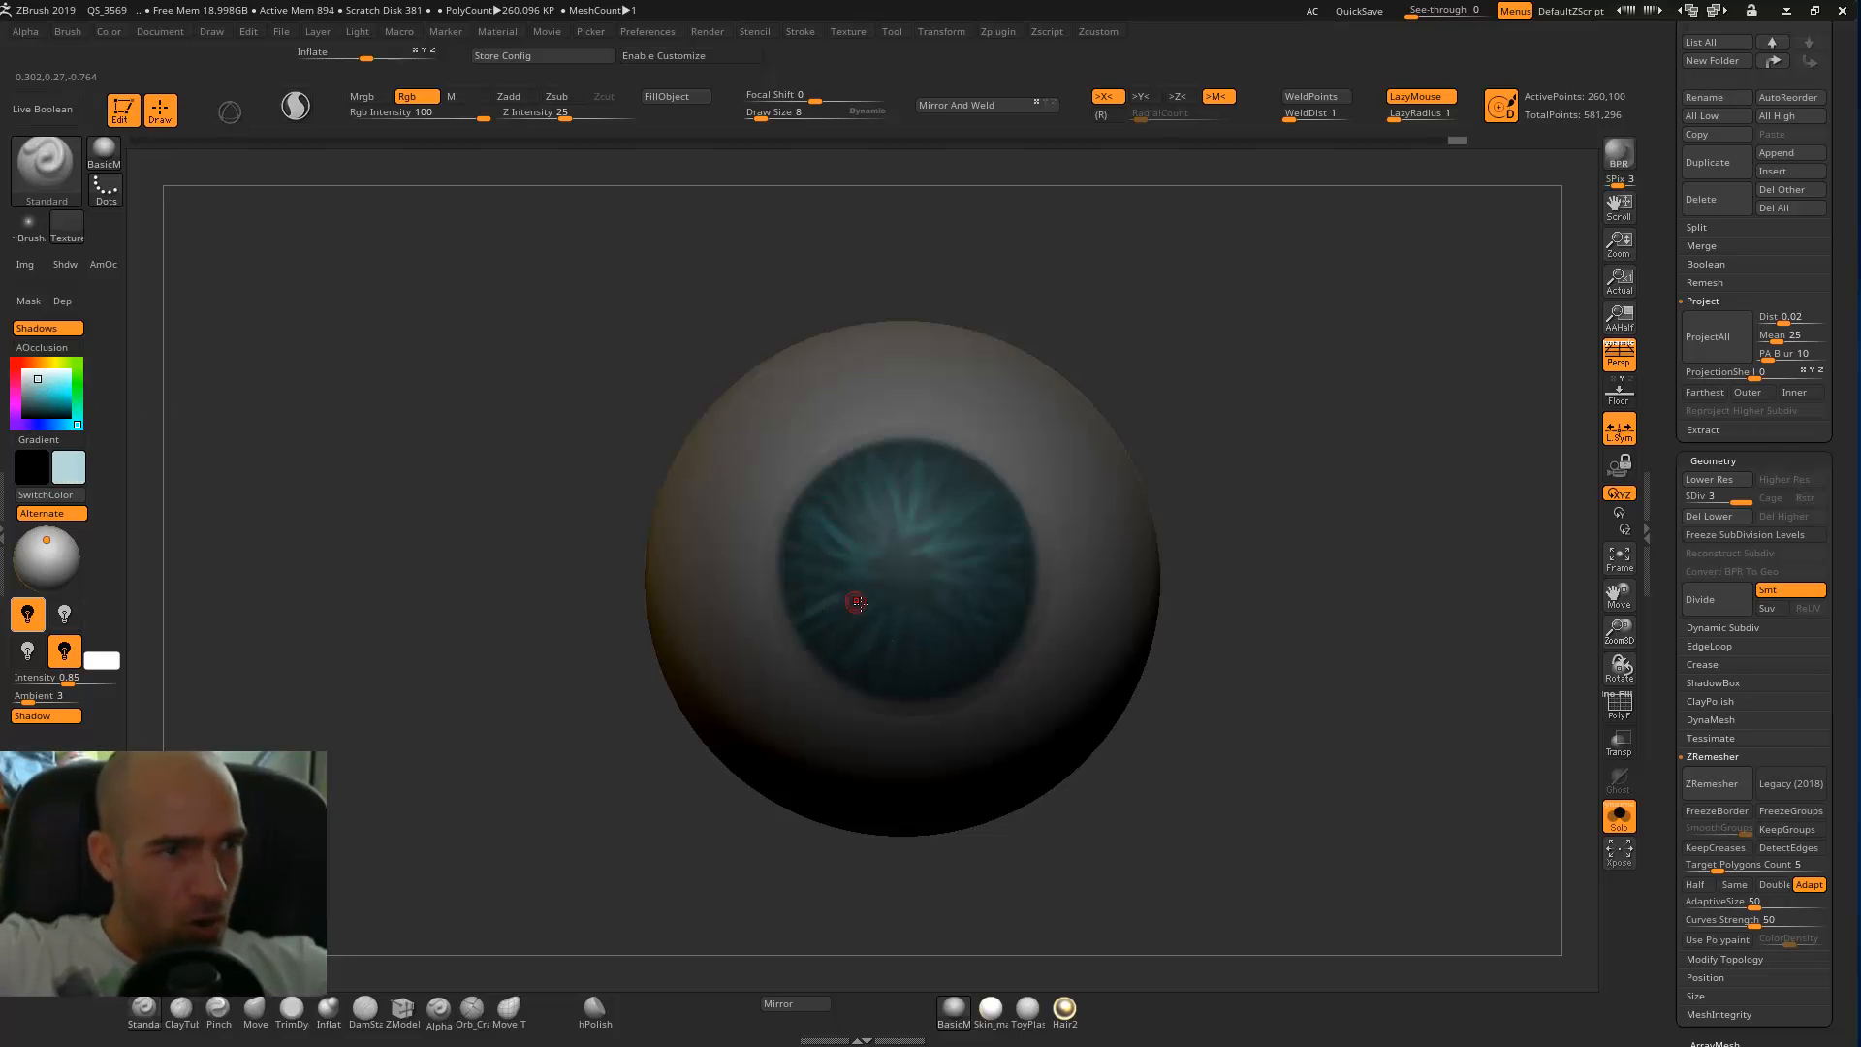
{"action": "key", "text": "bracketleft"}
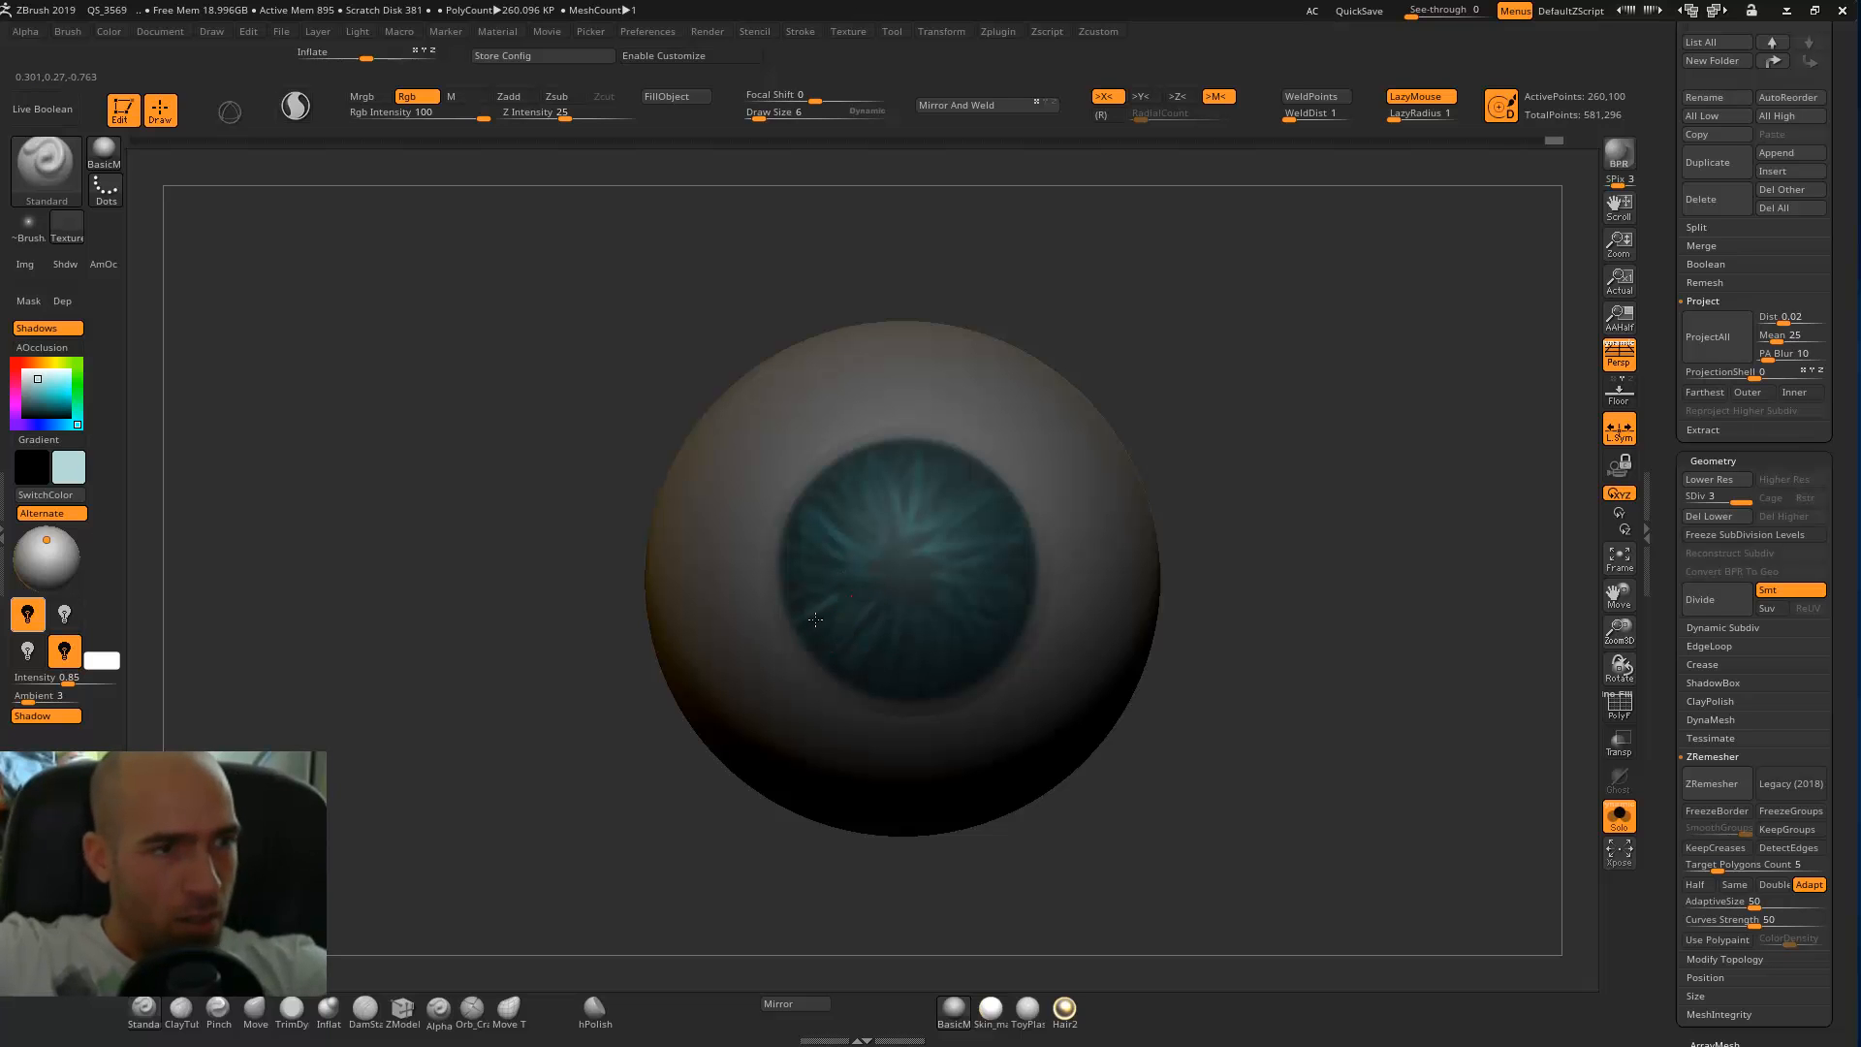
{"action": "mouse_move", "coordinate": [898, 684]}
{"action": "left_mouse_down"}
{"action": "mouse_move", "coordinate": [905, 635]}
{"action": "mouse_move", "coordinate": [928, 669]}
{"action": "left_mouse_up"}
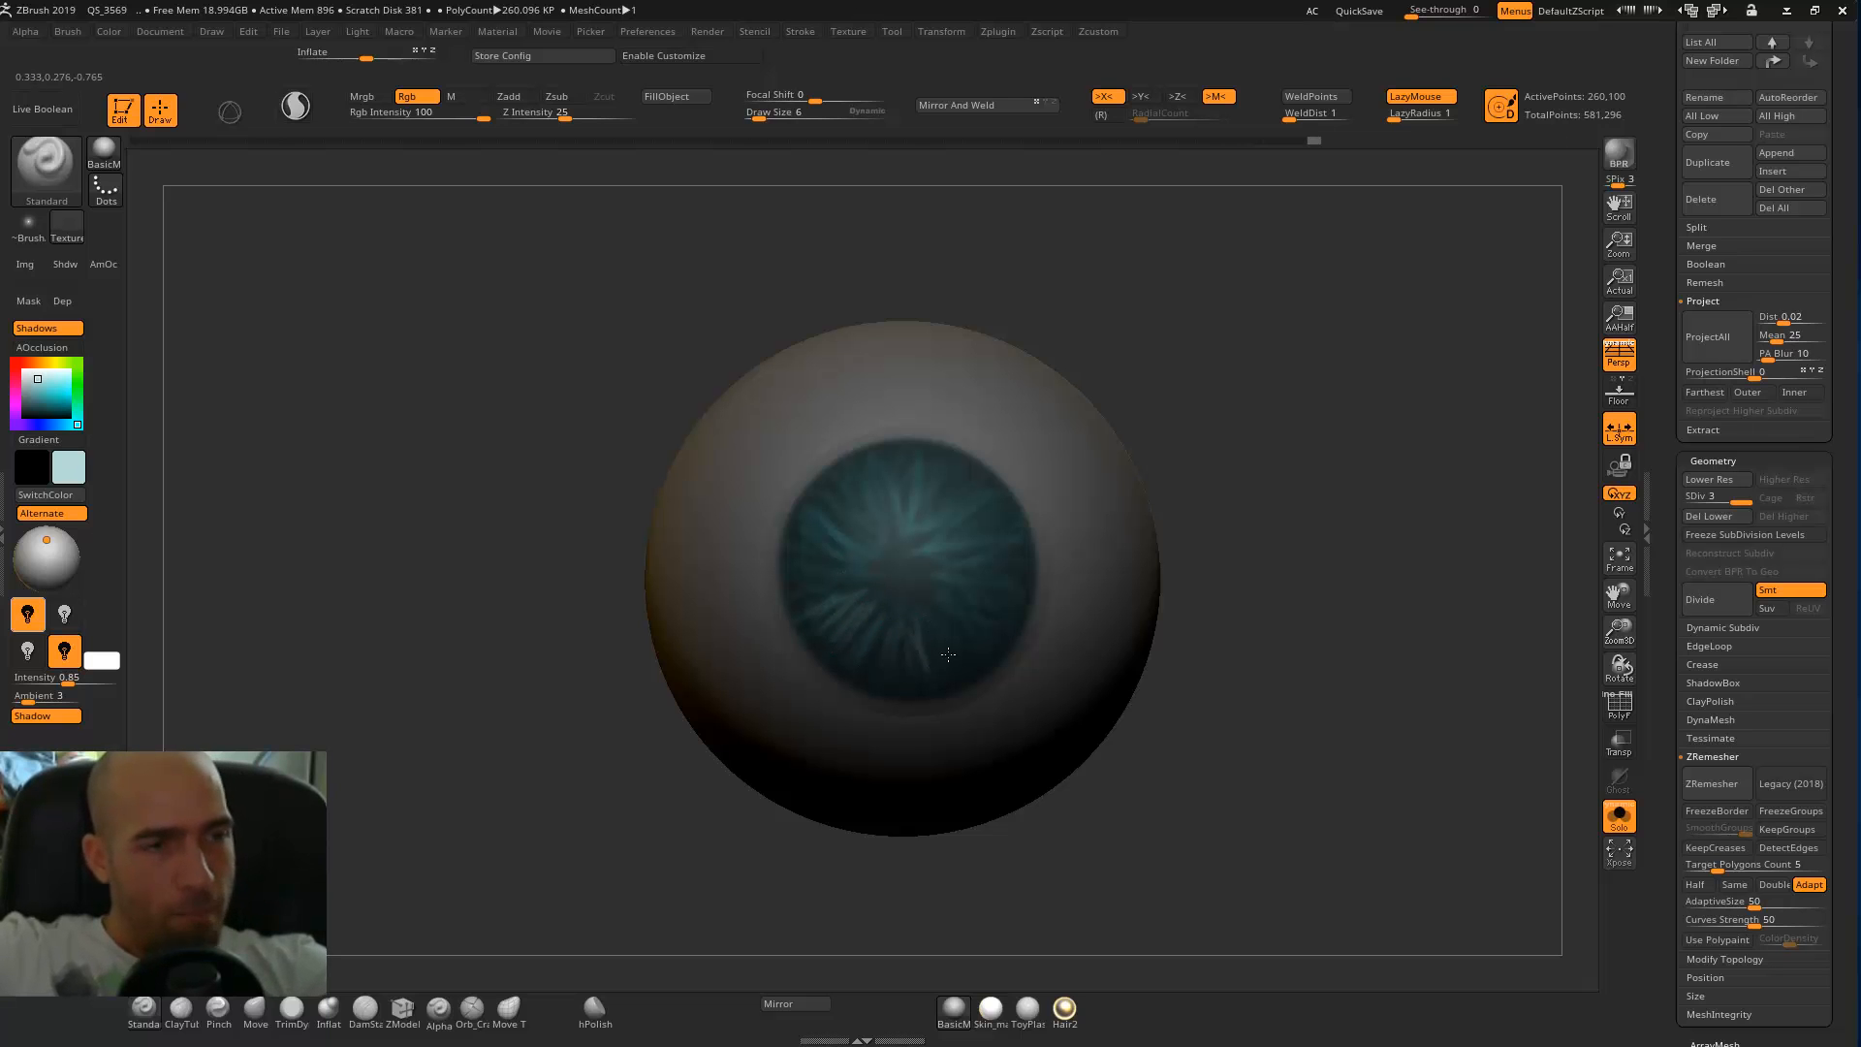
{"action": "mouse_move", "coordinate": [972, 593]}
{"action": "left_mouse_down"}
{"action": "mouse_move", "coordinate": [1006, 612]}
{"action": "mouse_move", "coordinate": [995, 633]}
{"action": "left_mouse_up"}
{"action": "left_click_drag", "start_coordinate": [1279, 512], "coordinate": [959, 444]}
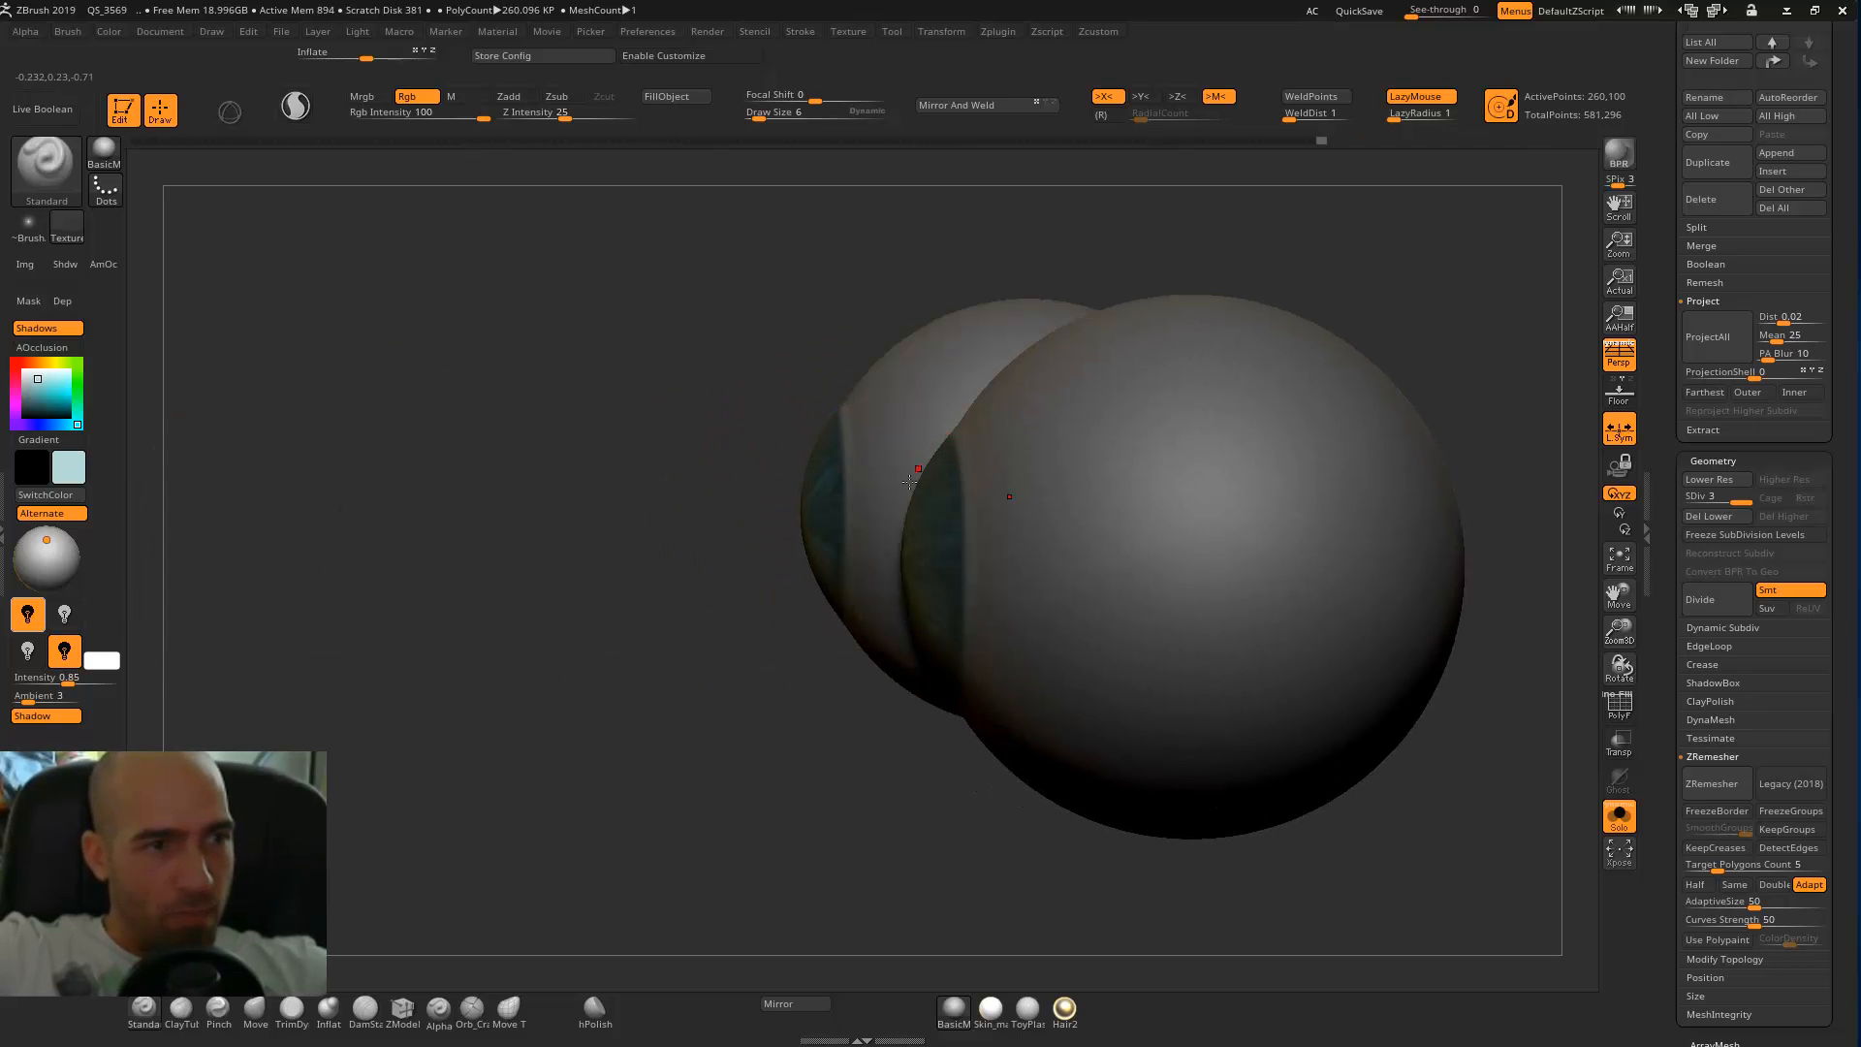
{"action": "left_click_drag", "start_coordinate": [1004, 731], "coordinate": [848, 617]}
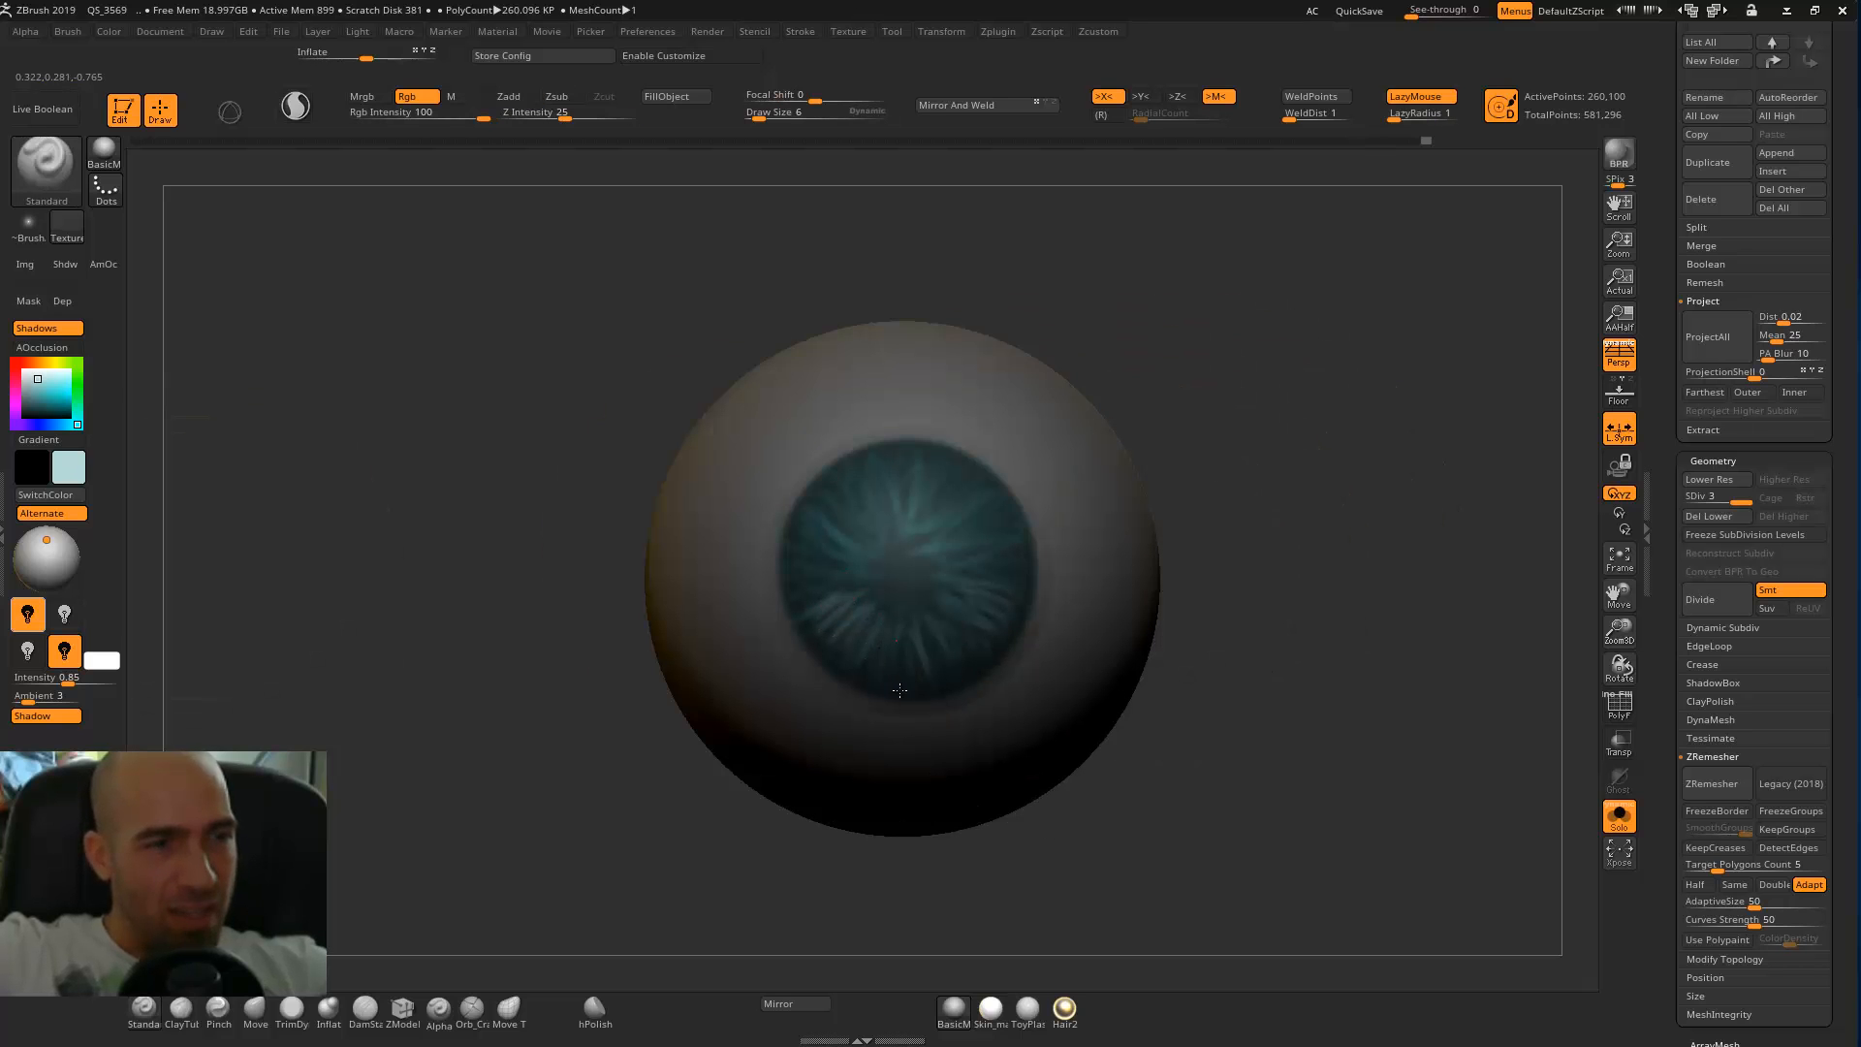
{"action": "mouse_move", "coordinate": [940, 644]}
{"action": "left_mouse_down"}
{"action": "mouse_move", "coordinate": [953, 672]}
{"action": "mouse_move", "coordinate": [988, 648]}
{"action": "left_mouse_up"}
{"action": "left_click_drag", "start_coordinate": [964, 598], "coordinate": [1011, 608]}
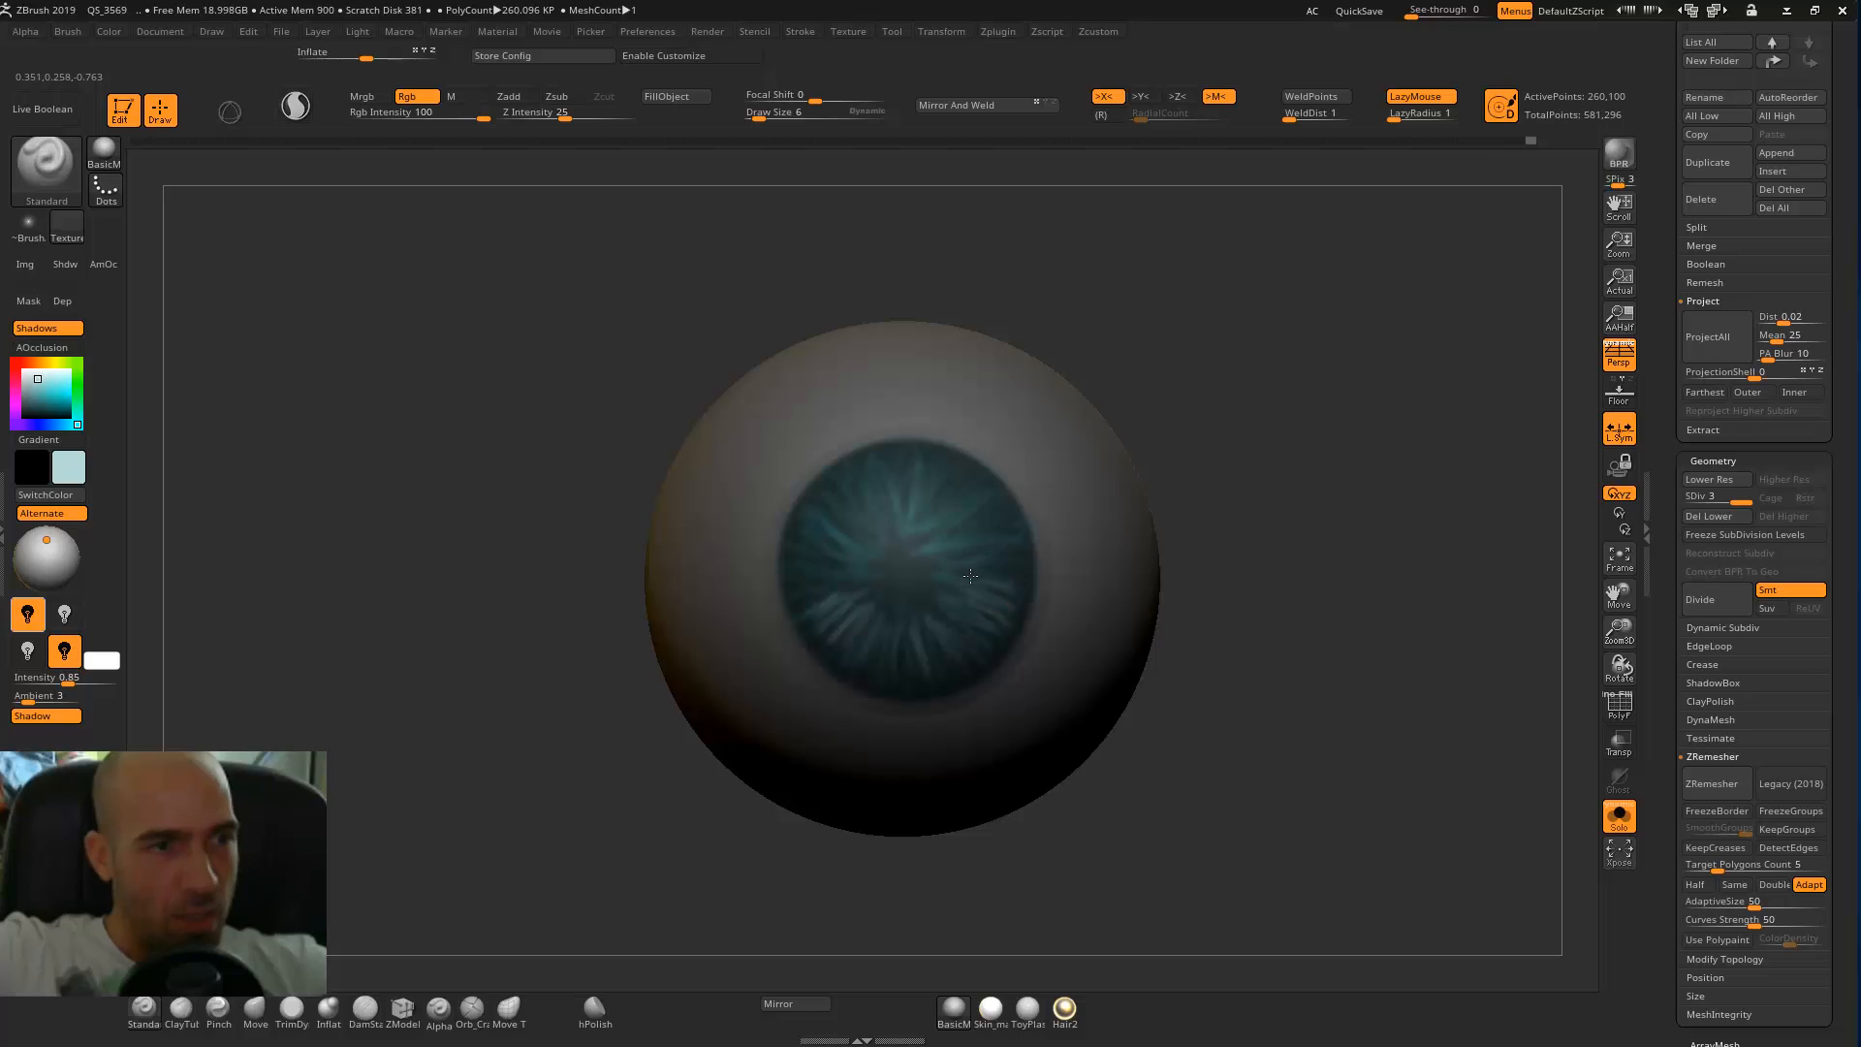
{"action": "mouse_move", "coordinate": [911, 672]}
{"action": "left_mouse_down"}
{"action": "mouse_move", "coordinate": [863, 634]}
{"action": "mouse_move", "coordinate": [966, 579]}
{"action": "mouse_move", "coordinate": [978, 643]}
{"action": "left_mouse_up"}
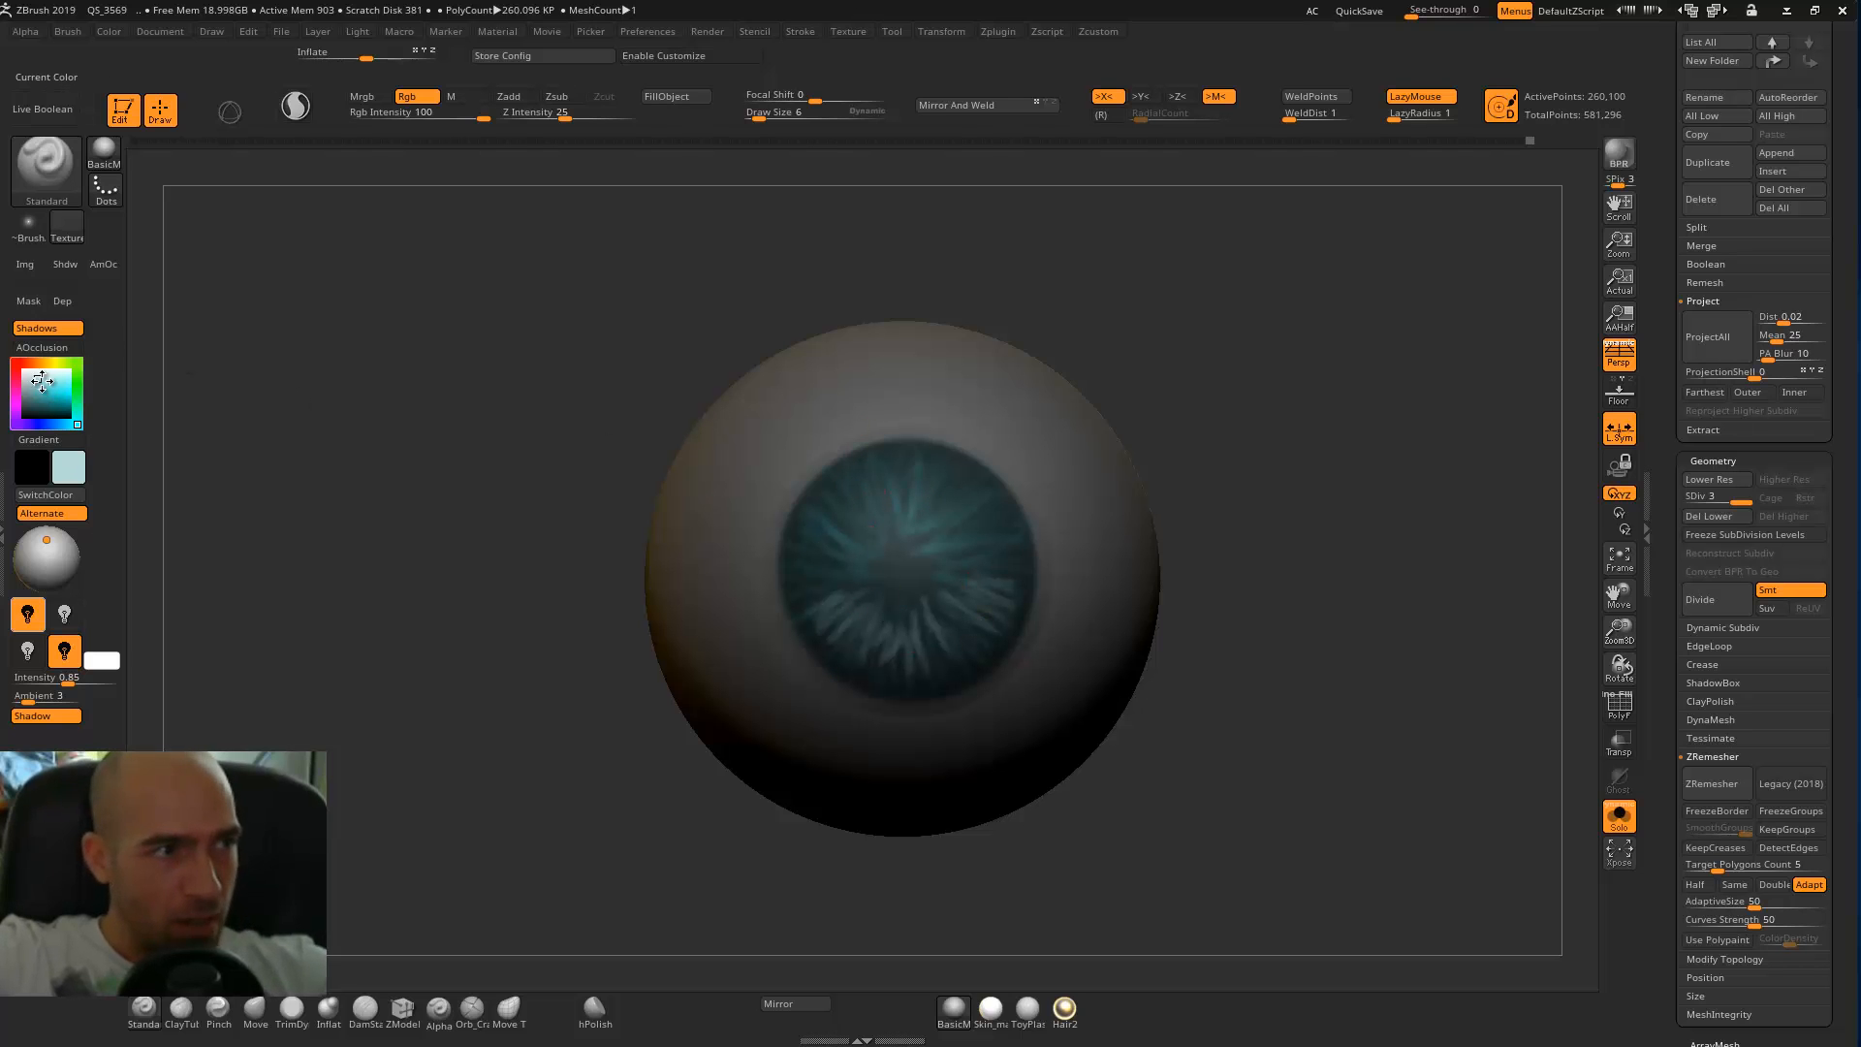
Paint a round black pupil in the centre of each iris at draw size 26.
{"action": "left_click", "coordinate": [44, 421]}
{"action": "key", "text": "bracketright"}
{"action": "key", "text": "bracketright"}
{"action": "key", "text": "bracketright"}
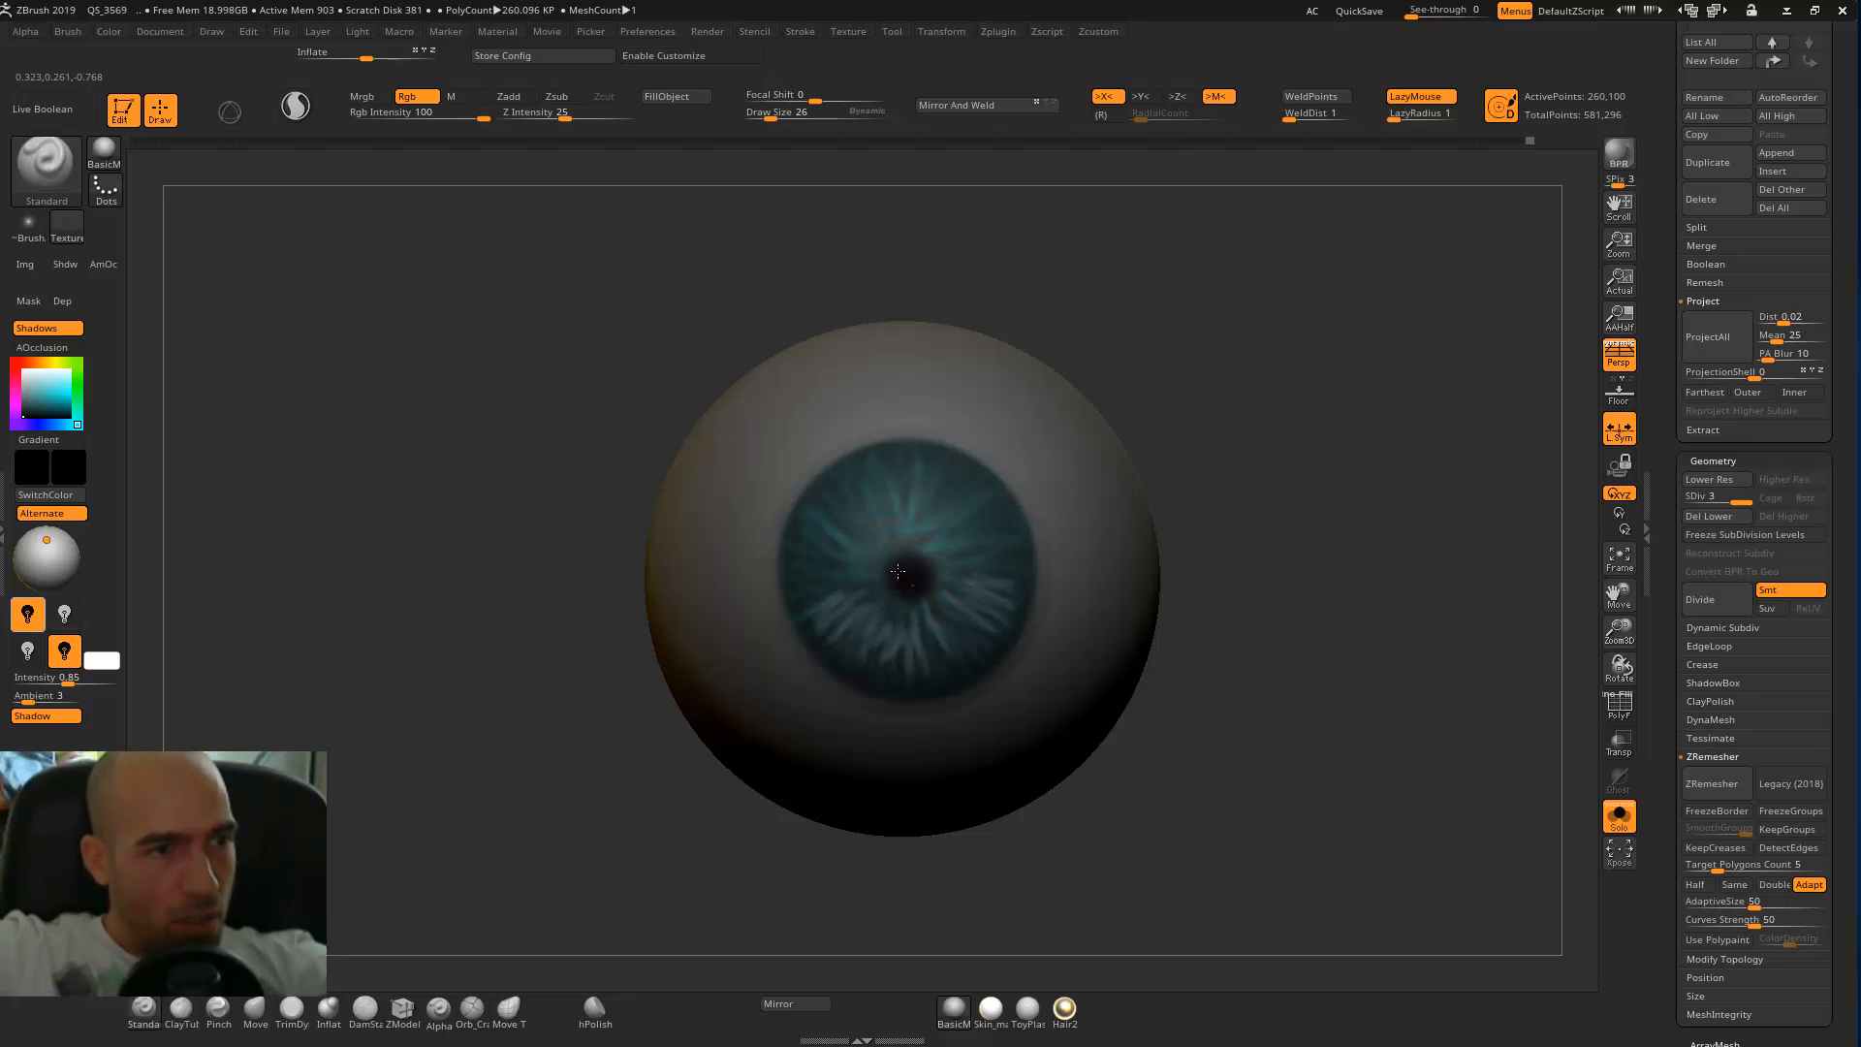
{"action": "left_click_drag", "start_coordinate": [928, 569], "coordinate": [908, 585]}
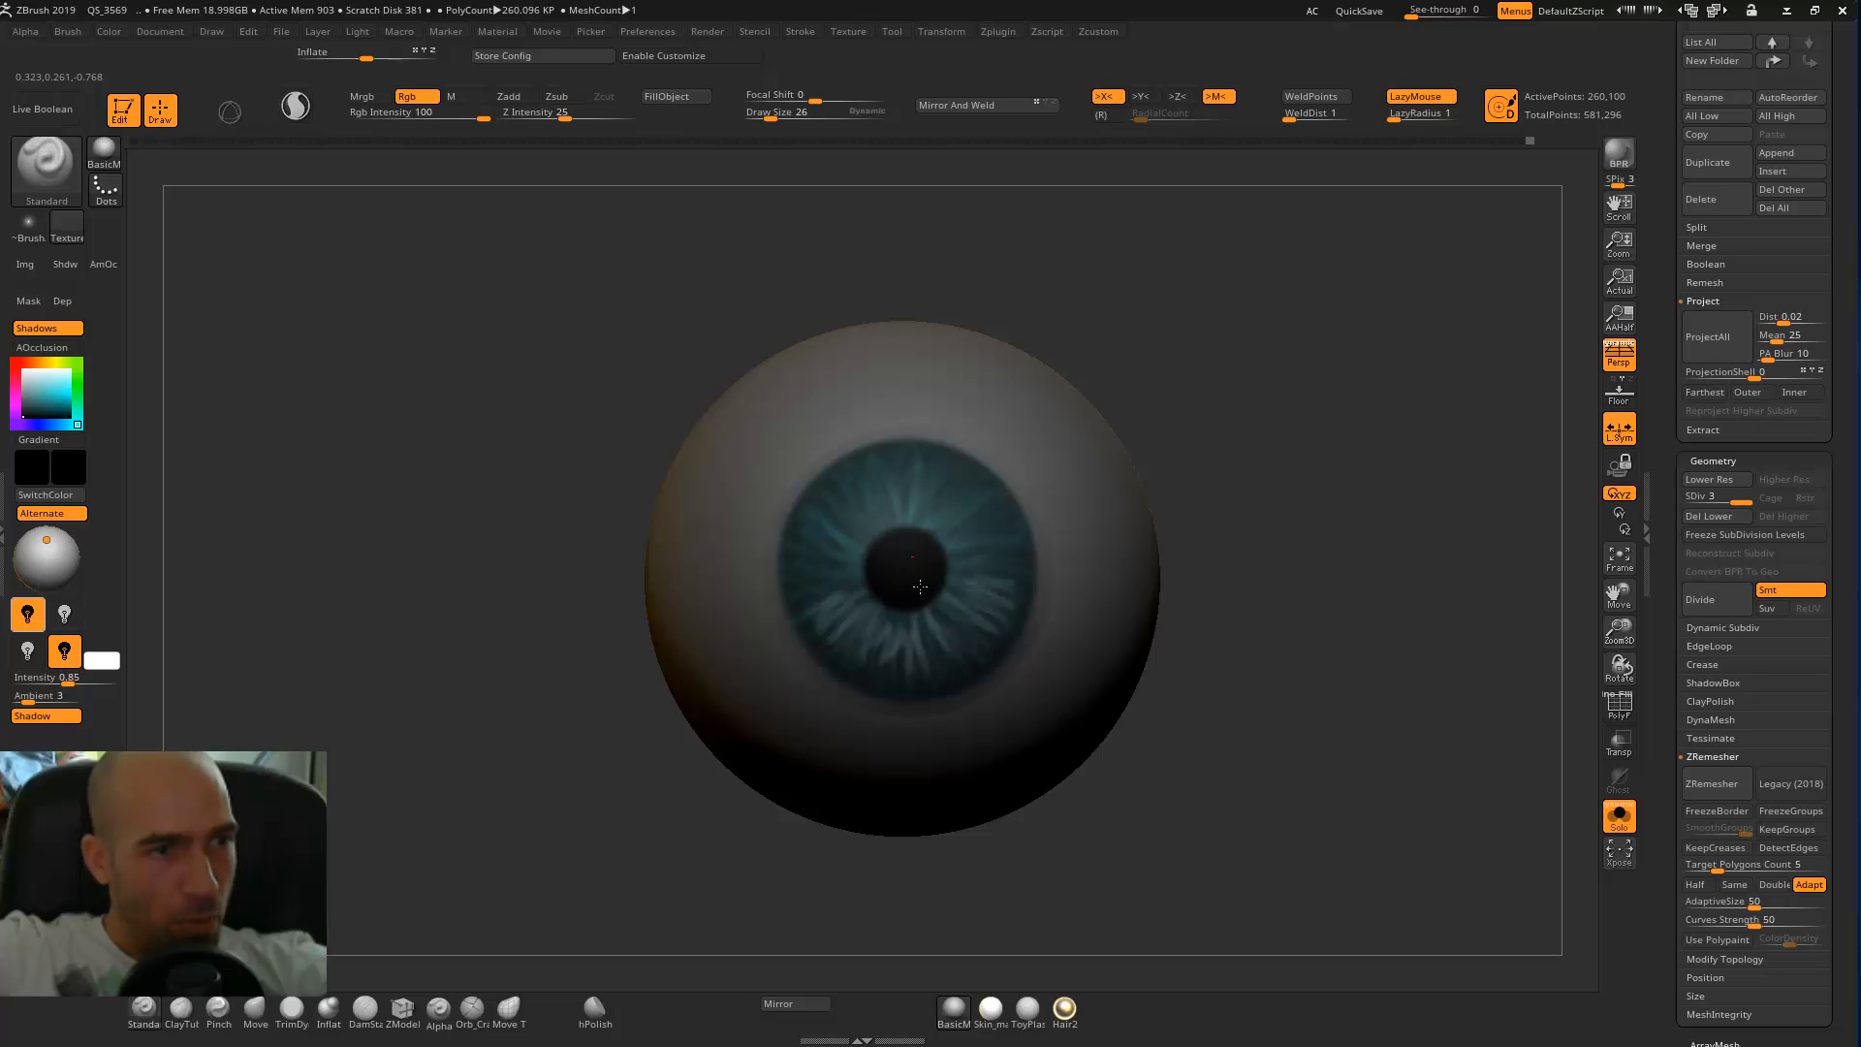
{"action": "left_click_drag", "start_coordinate": [933, 576], "coordinate": [909, 586]}
{"action": "left_click_drag", "start_coordinate": [1211, 539], "coordinate": [1208, 504], "text": "alt"}
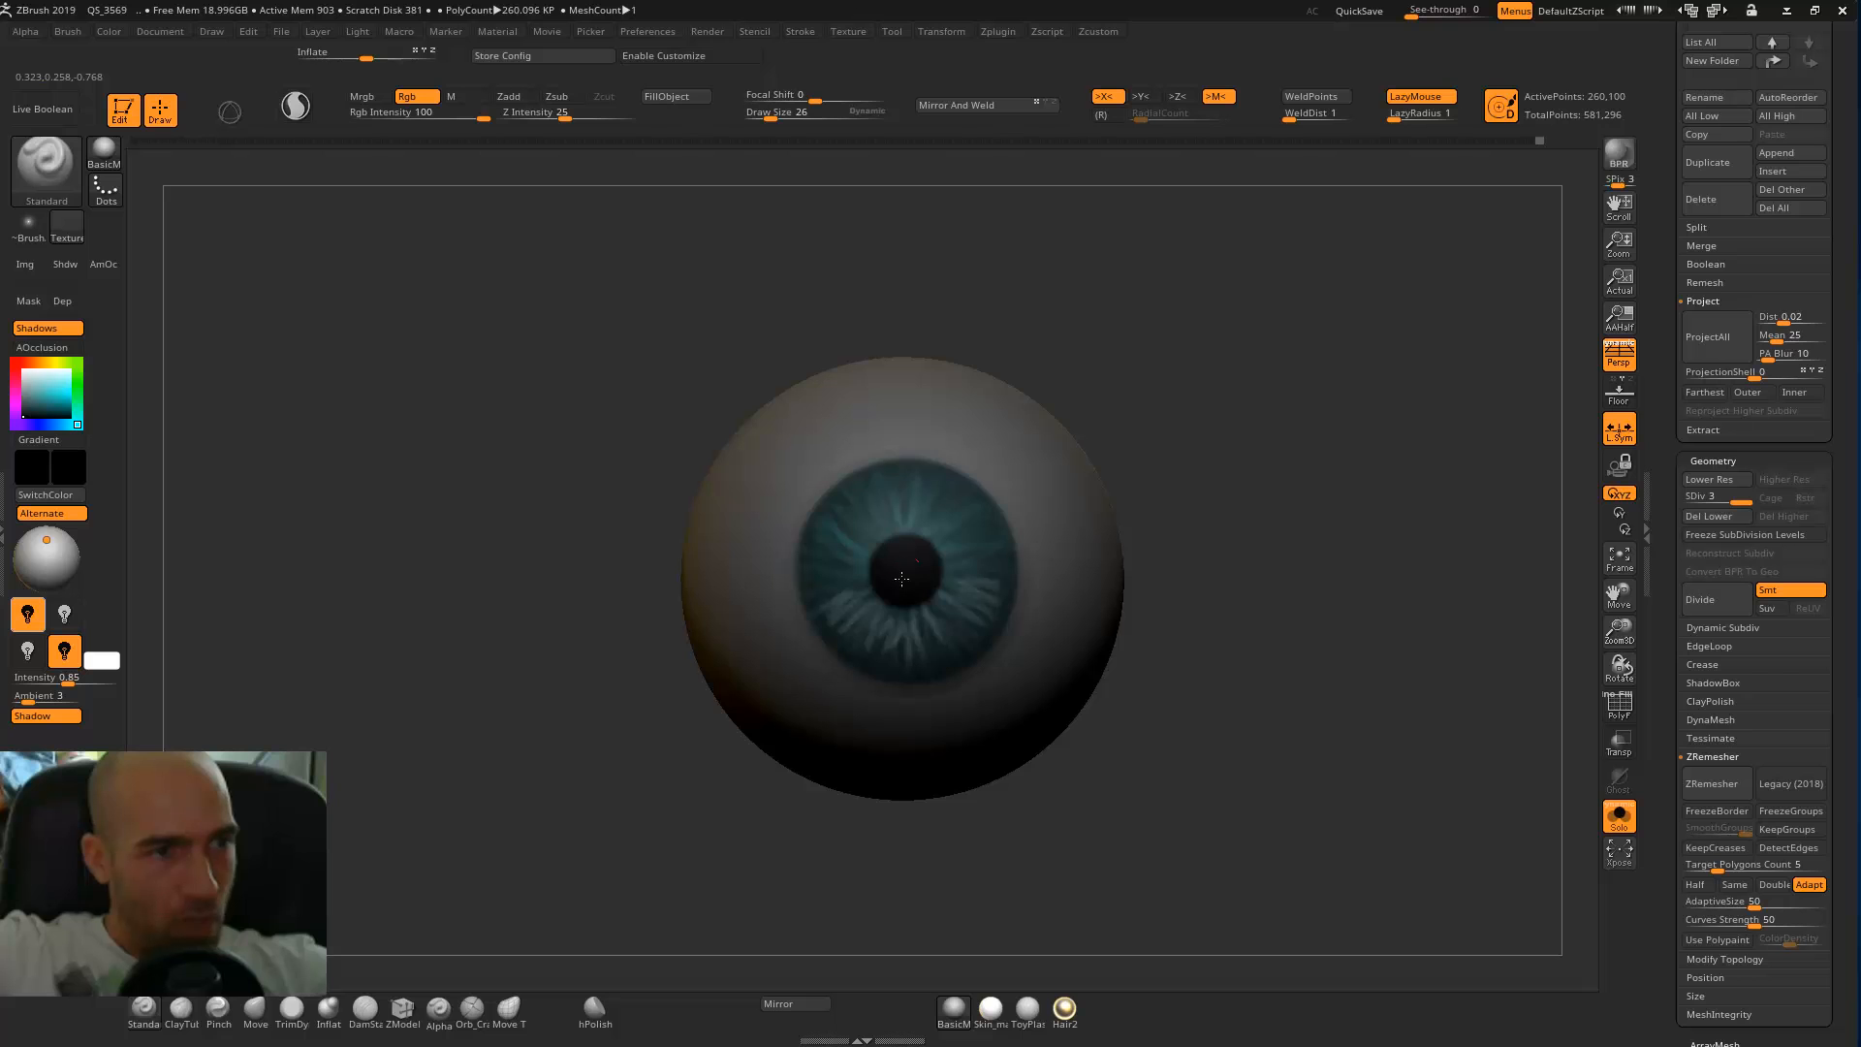
{"action": "left_click_drag", "start_coordinate": [913, 568], "coordinate": [921, 570]}
{"action": "mouse_move", "coordinate": [1220, 492]}
{"action": "left_mouse_down", "text": "alt"}
{"action": "mouse_move", "coordinate": [1189, 471]}
{"action": "mouse_move", "coordinate": [1166, 484]}
{"action": "mouse_move", "coordinate": [1197, 574]}
{"action": "left_mouse_up", "text": "alt"}
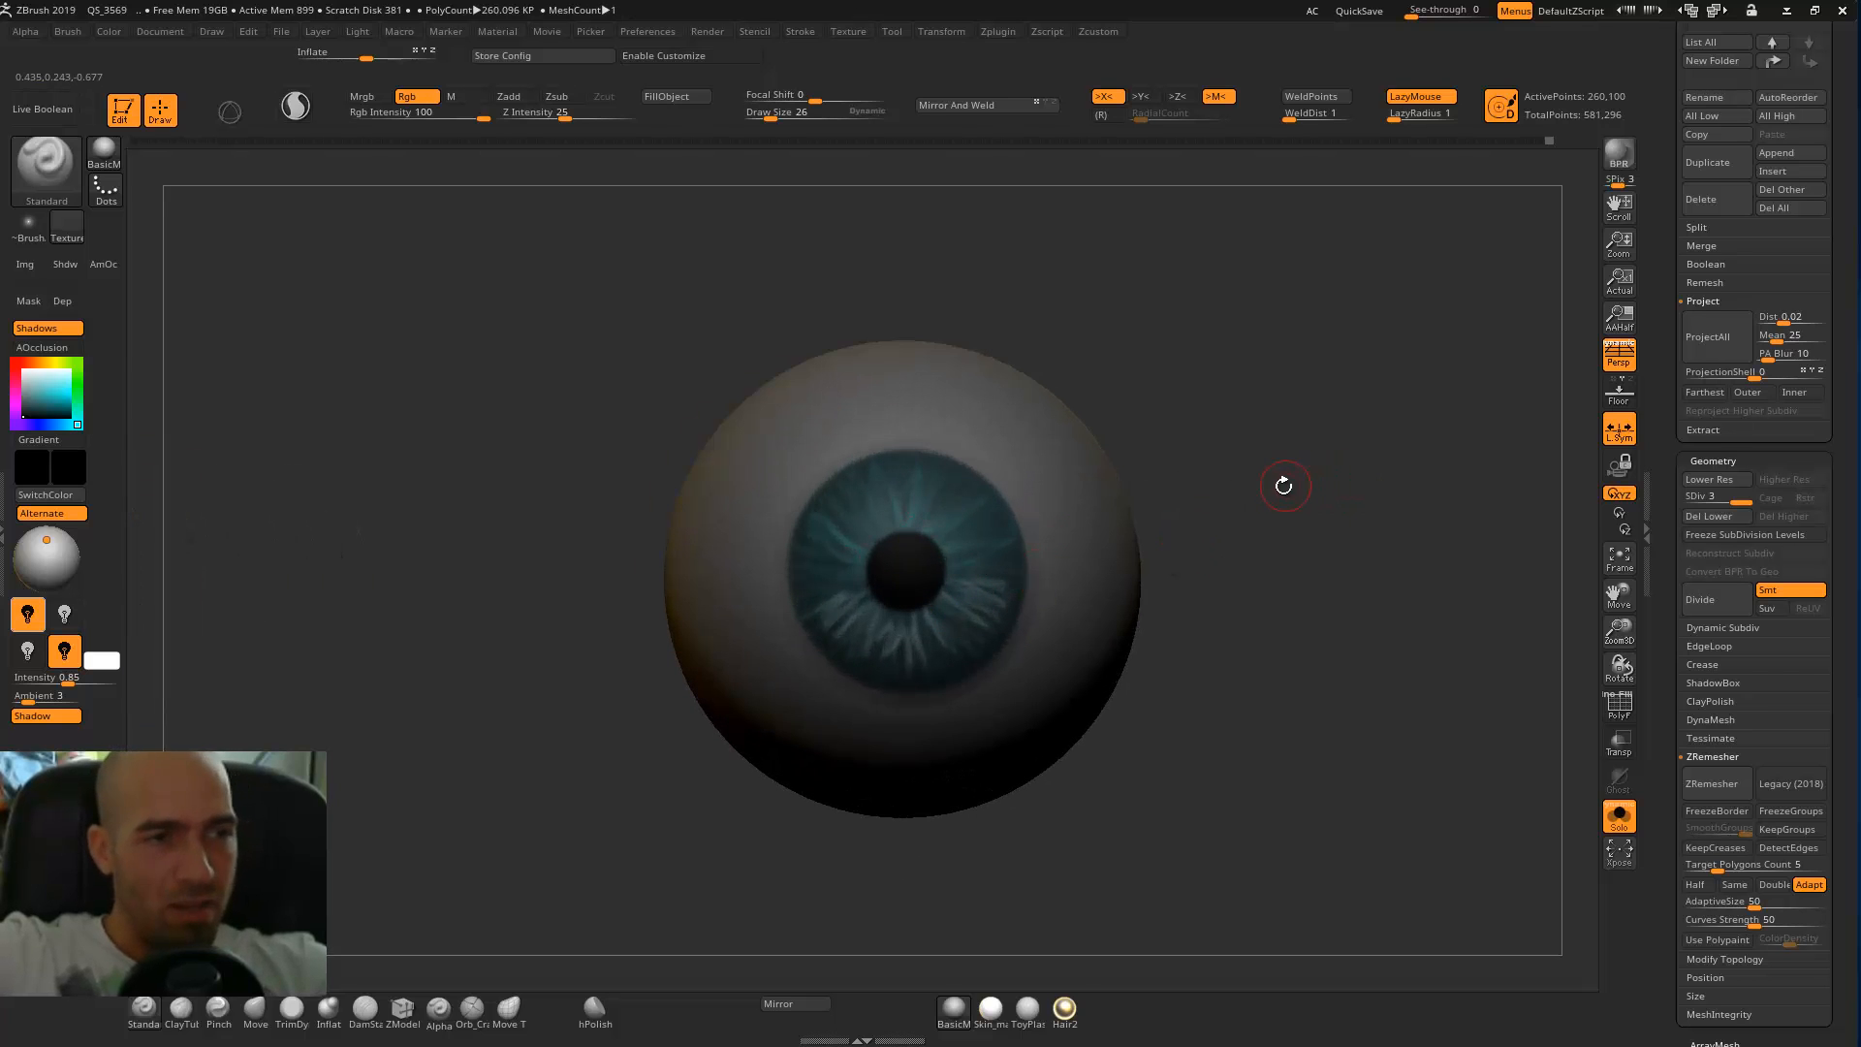
Clear the mask from the eyeballs and fill them with the glossy ToyPlastic material in material-only mode.
{"action": "left_click_drag", "start_coordinate": [1312, 493], "coordinate": [1191, 437], "text": "alt"}
{"action": "left_click_drag", "start_coordinate": [1197, 449], "coordinate": [1124, 616], "text": "ctrl"}
{"action": "mouse_move", "coordinate": [1190, 514]}
{"action": "left_mouse_down"}
{"action": "mouse_move", "coordinate": [1234, 527]}
{"action": "mouse_move", "coordinate": [1208, 510]}
{"action": "left_mouse_up"}
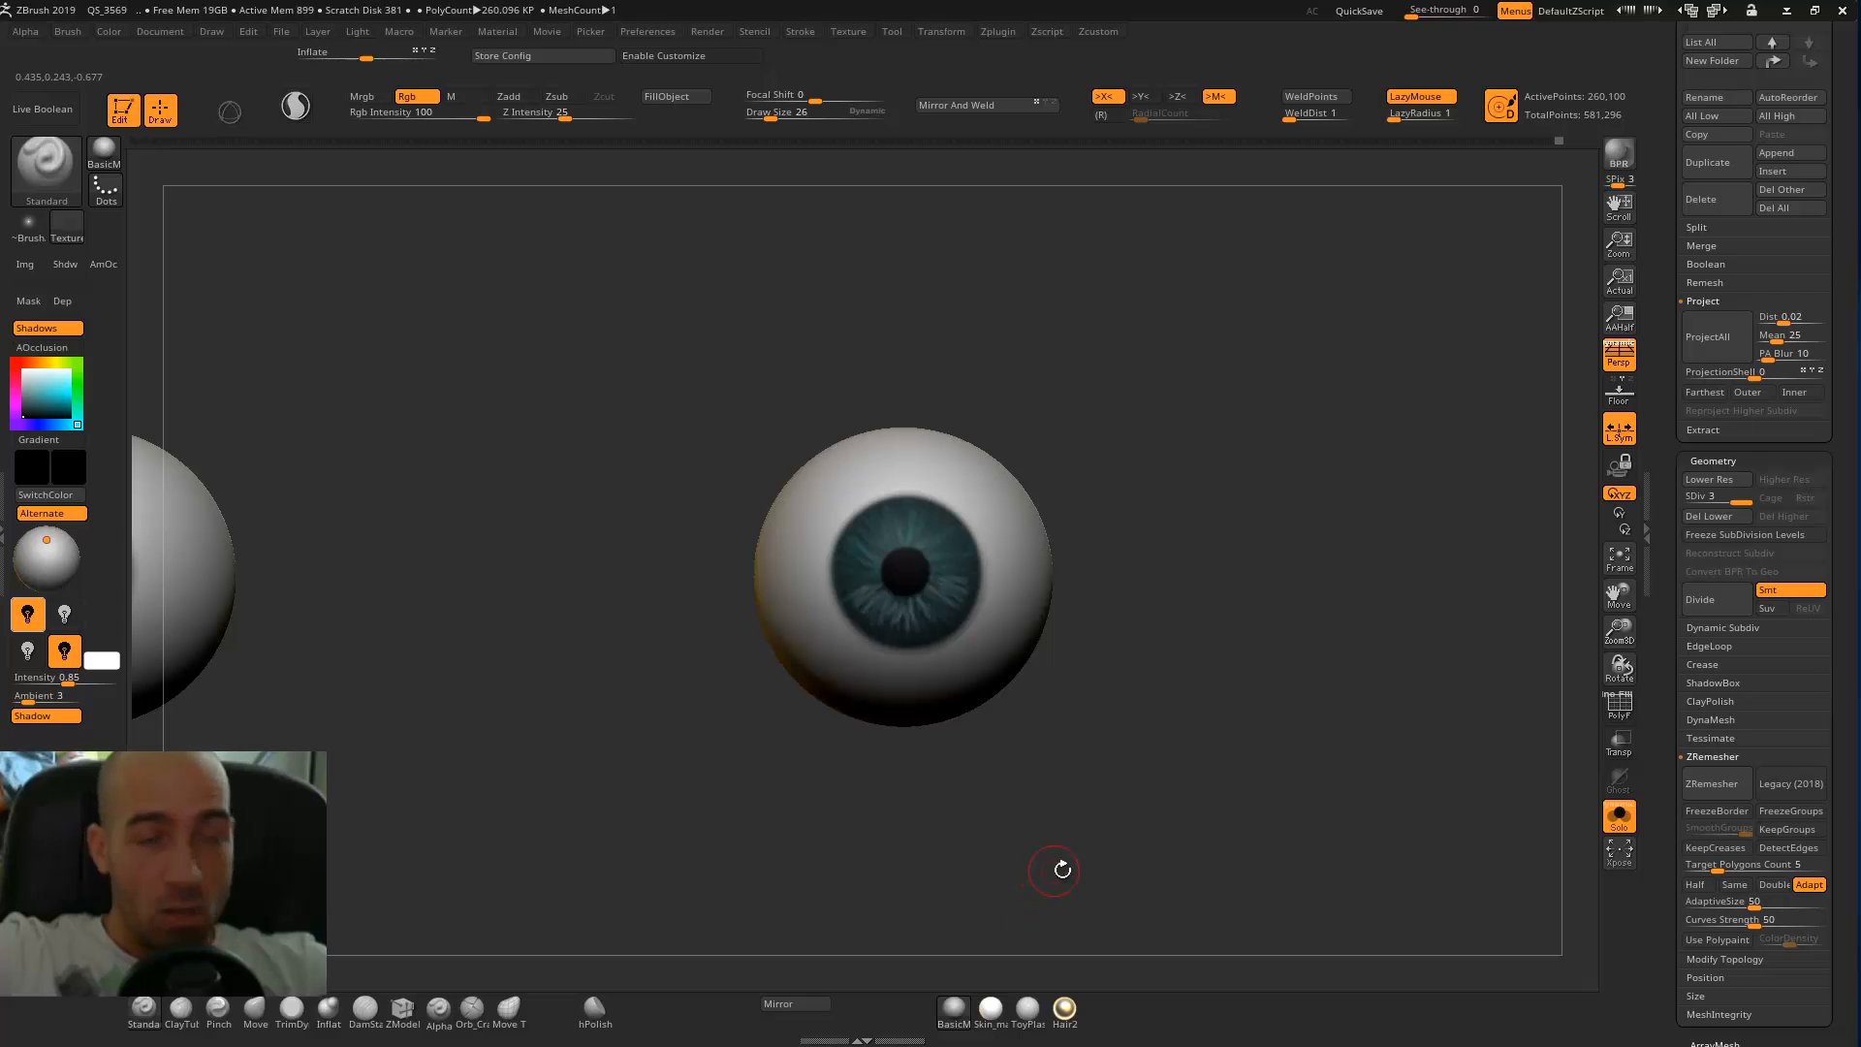
{"action": "left_click", "coordinate": [1039, 1013]}
{"action": "left_click", "coordinate": [1223, 845]}
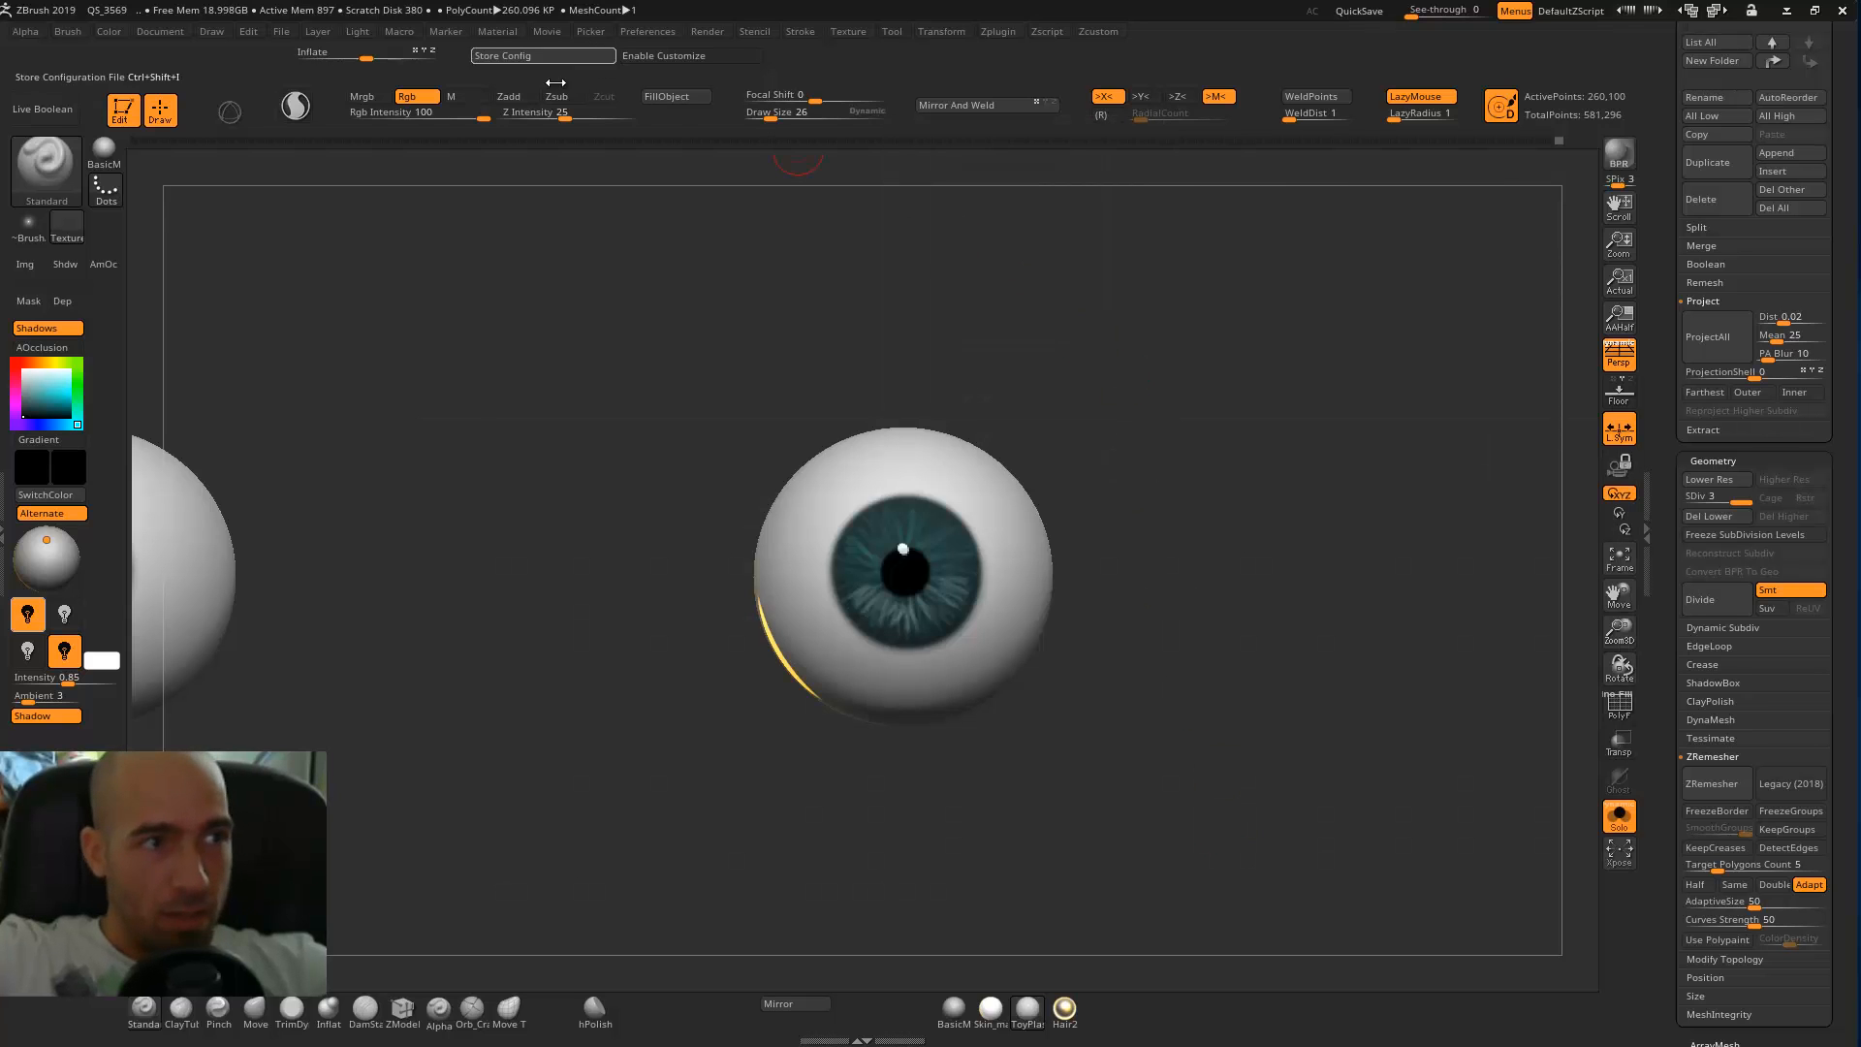
{"action": "left_click", "coordinate": [466, 97]}
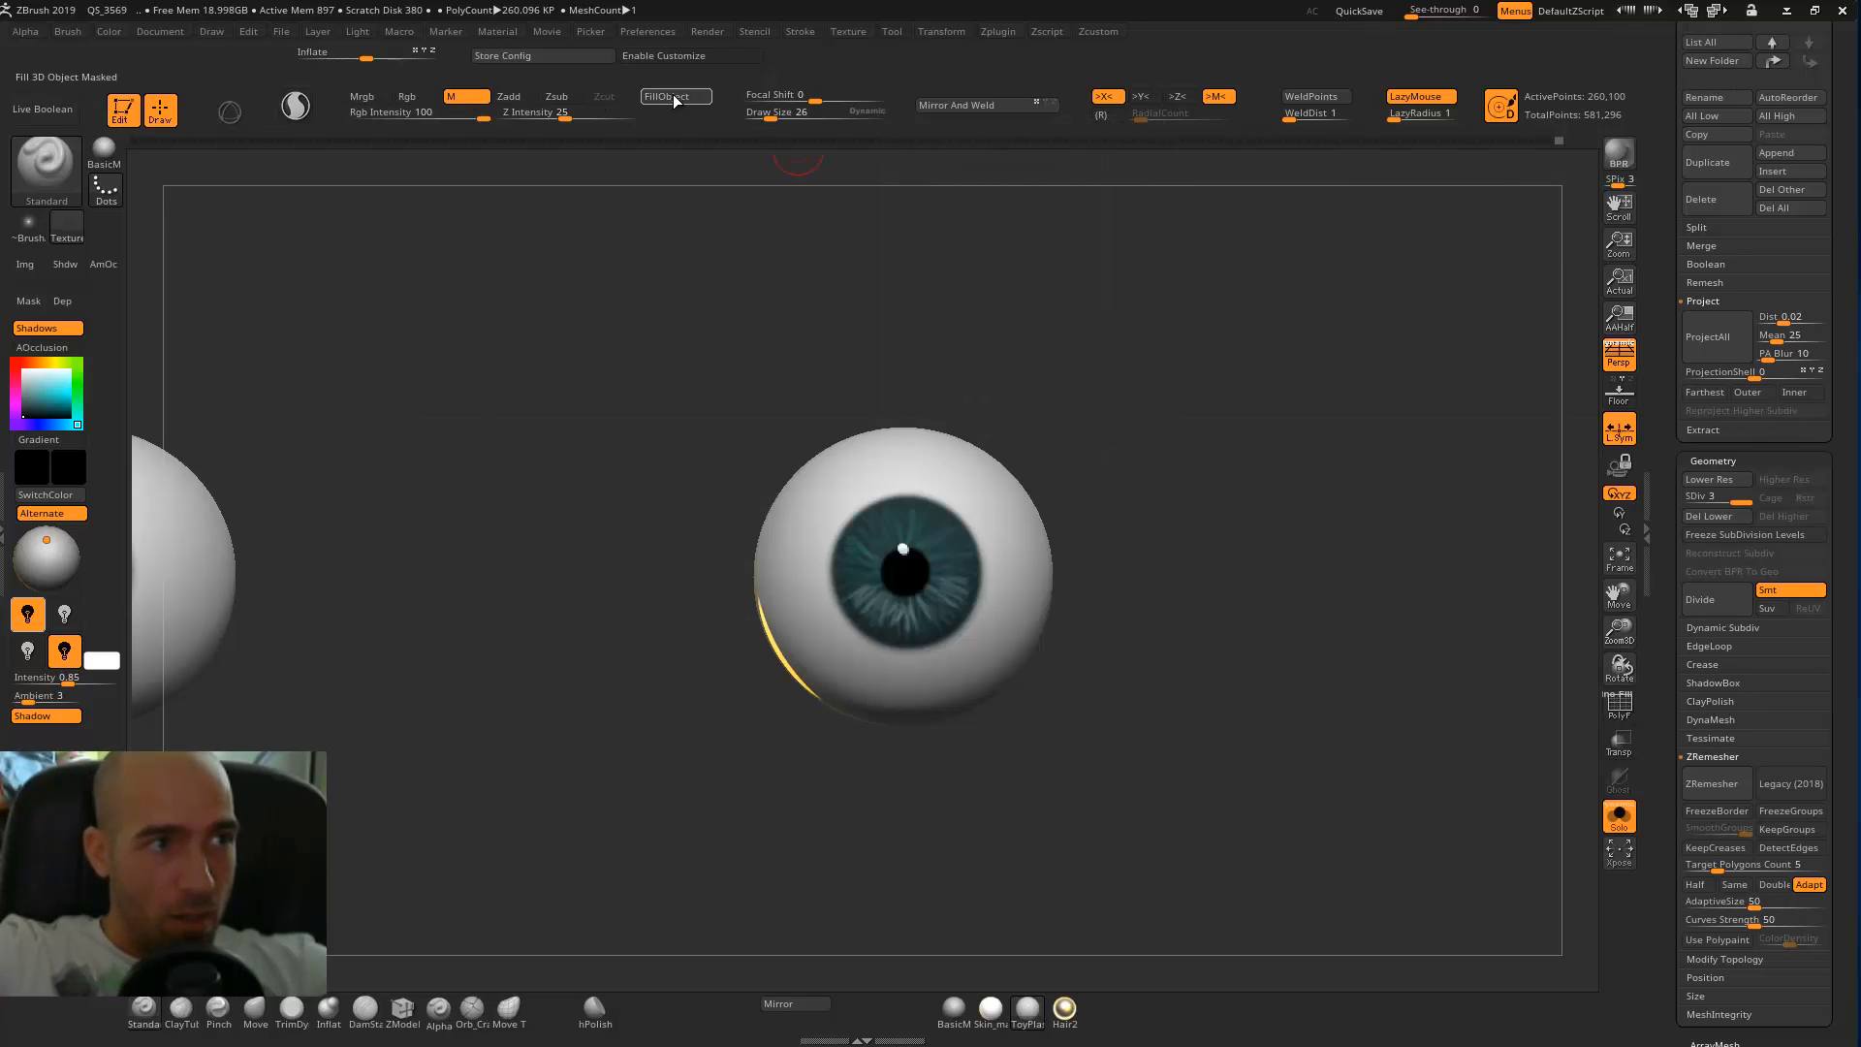
{"action": "left_click", "coordinate": [412, 97]}
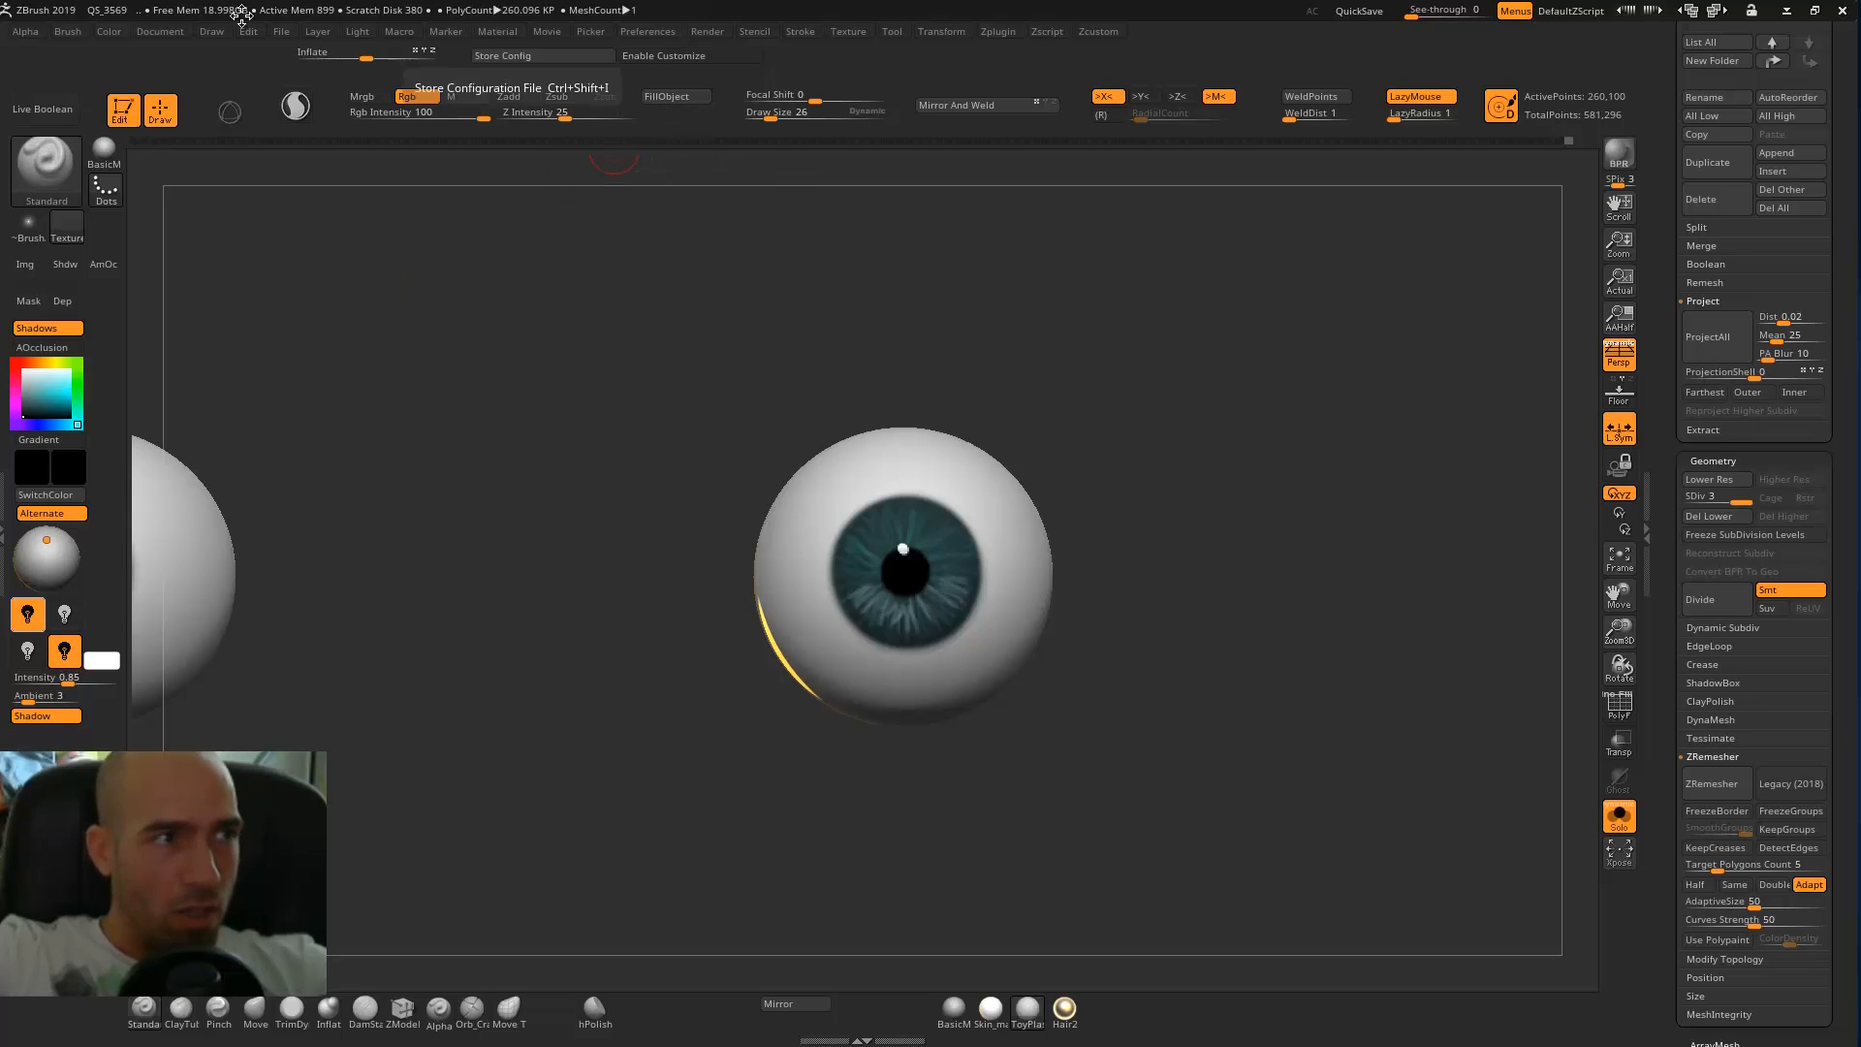
{"action": "left_click", "coordinate": [85, 36]}
{"action": "mouse_move", "coordinate": [69, 36]}
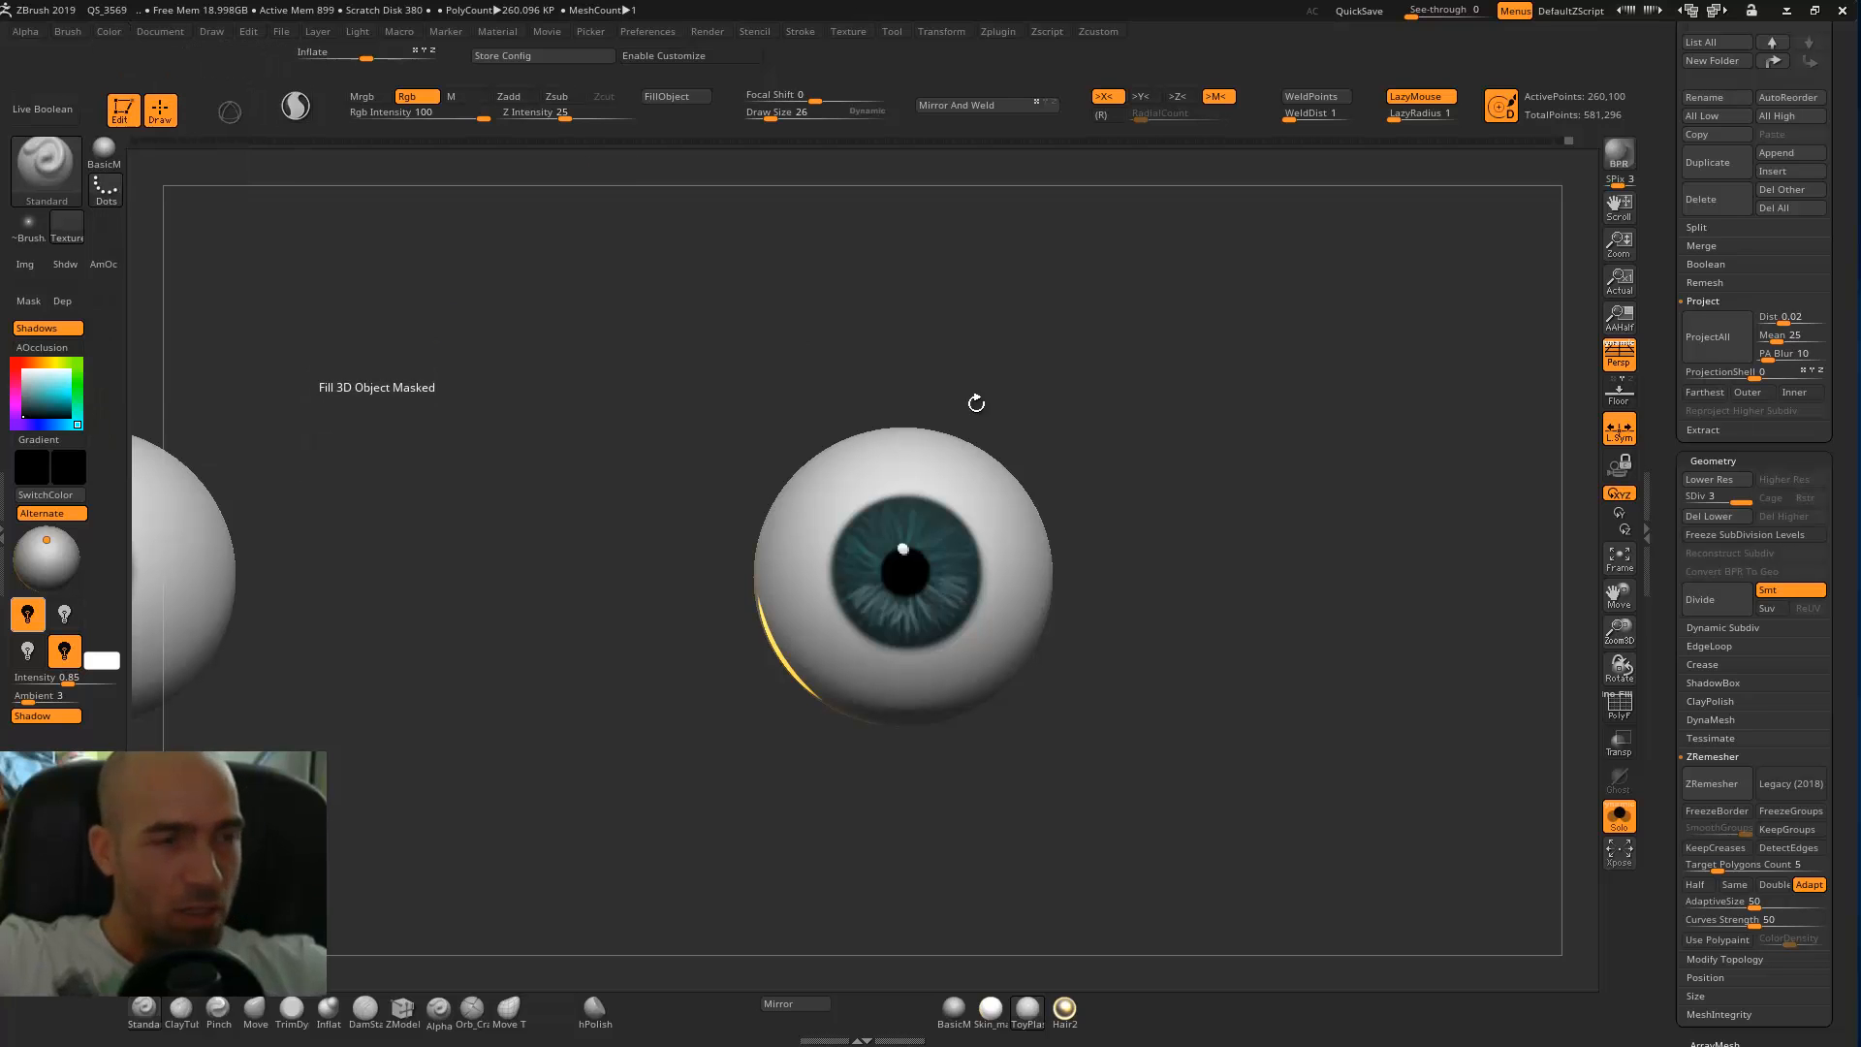
Turn off solo mode to show the whole head with the eyes and switch the head to BasicMaterial.
{"action": "left_click_drag", "start_coordinate": [1154, 532], "coordinate": [1199, 496]}
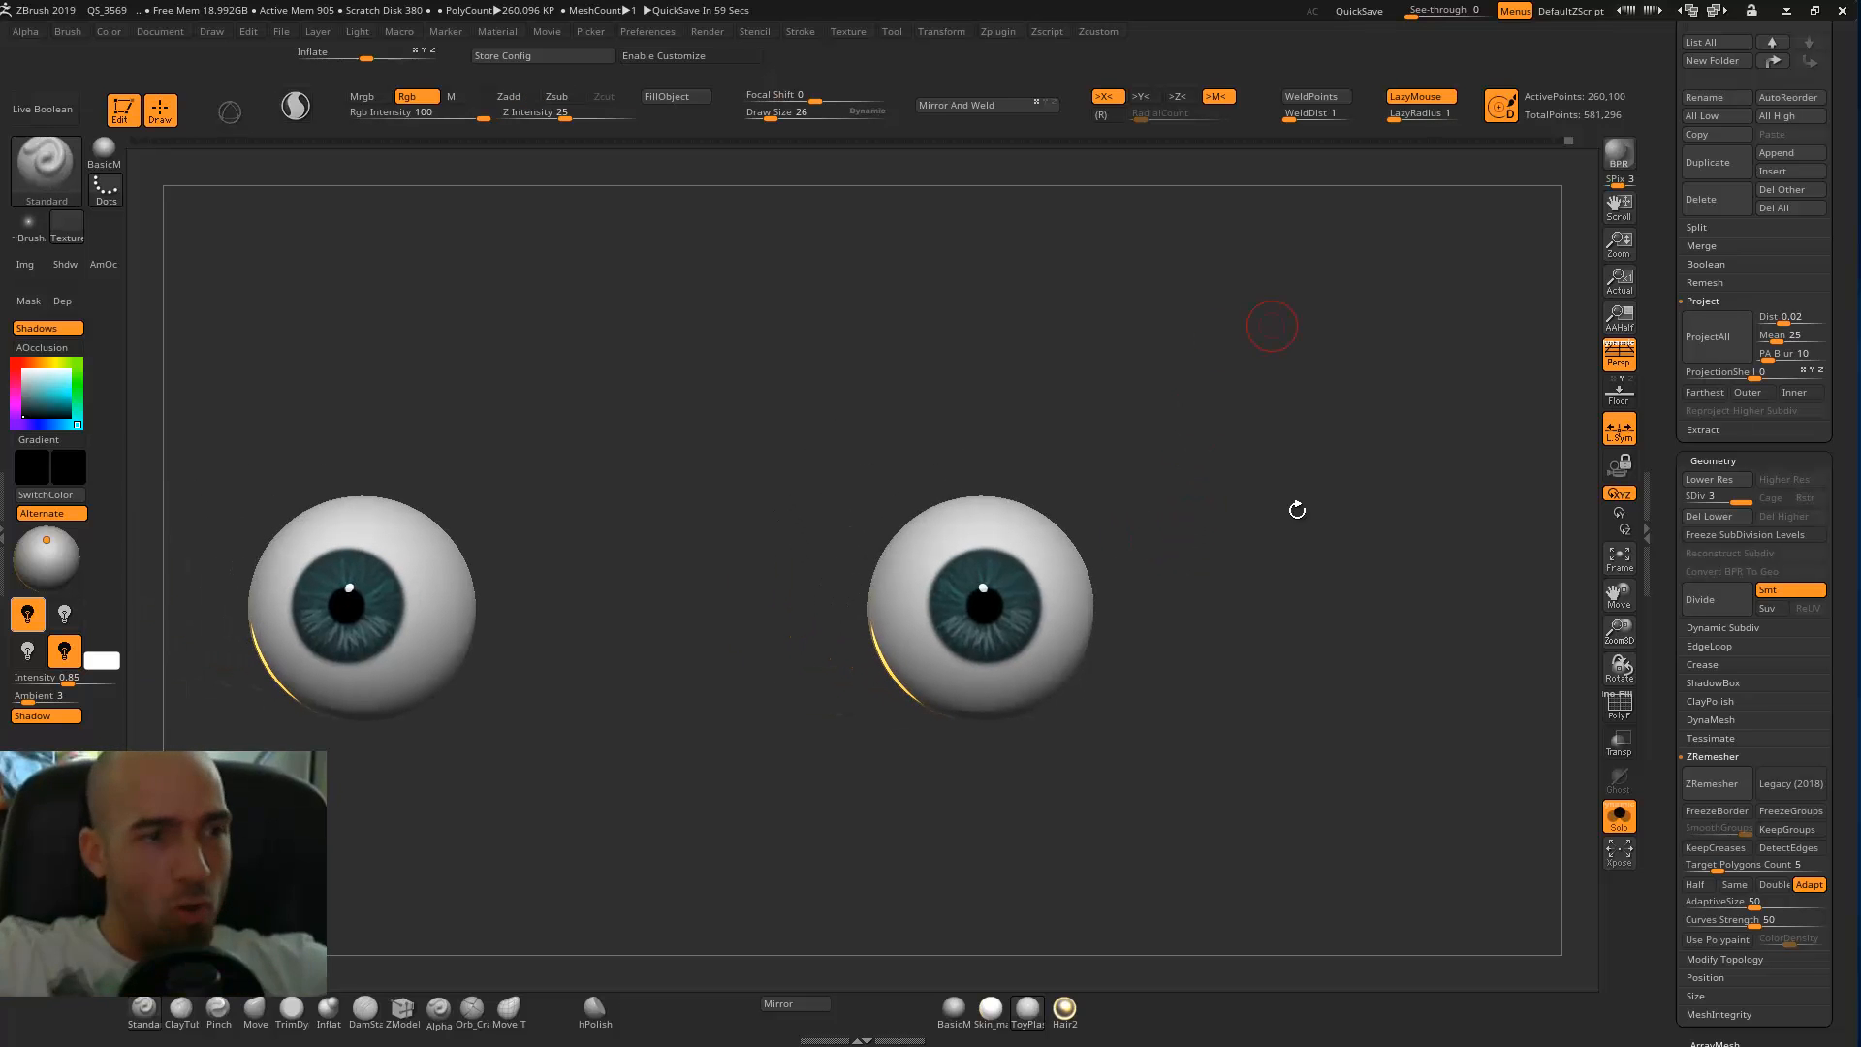
{"action": "left_click_drag", "start_coordinate": [1206, 607], "coordinate": [1131, 678], "text": "alt"}
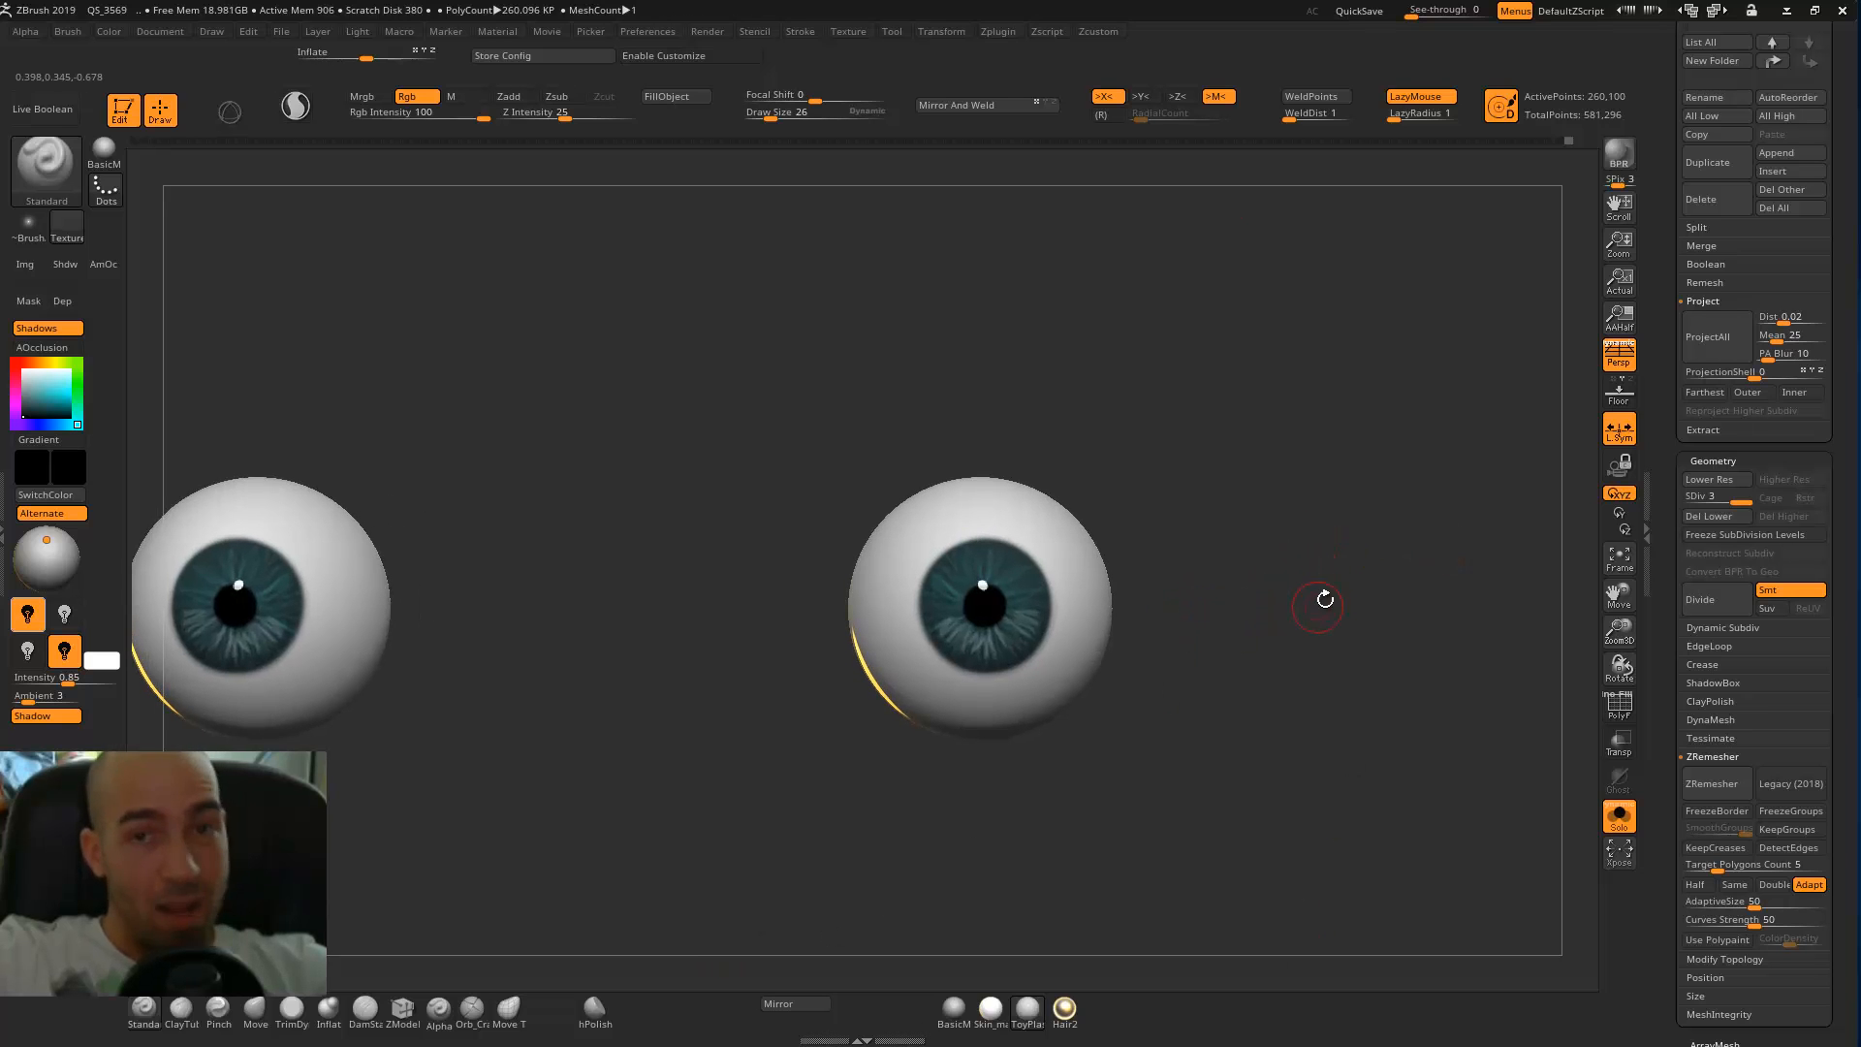
{"action": "left_click_drag", "start_coordinate": [1331, 591], "coordinate": [1270, 605]}
{"action": "mouse_move", "coordinate": [1353, 537]}
{"action": "left_mouse_down", "text": "alt"}
{"action": "mouse_move", "coordinate": [1370, 536]}
{"action": "mouse_move", "coordinate": [1302, 545]}
{"action": "left_mouse_up", "text": "alt"}
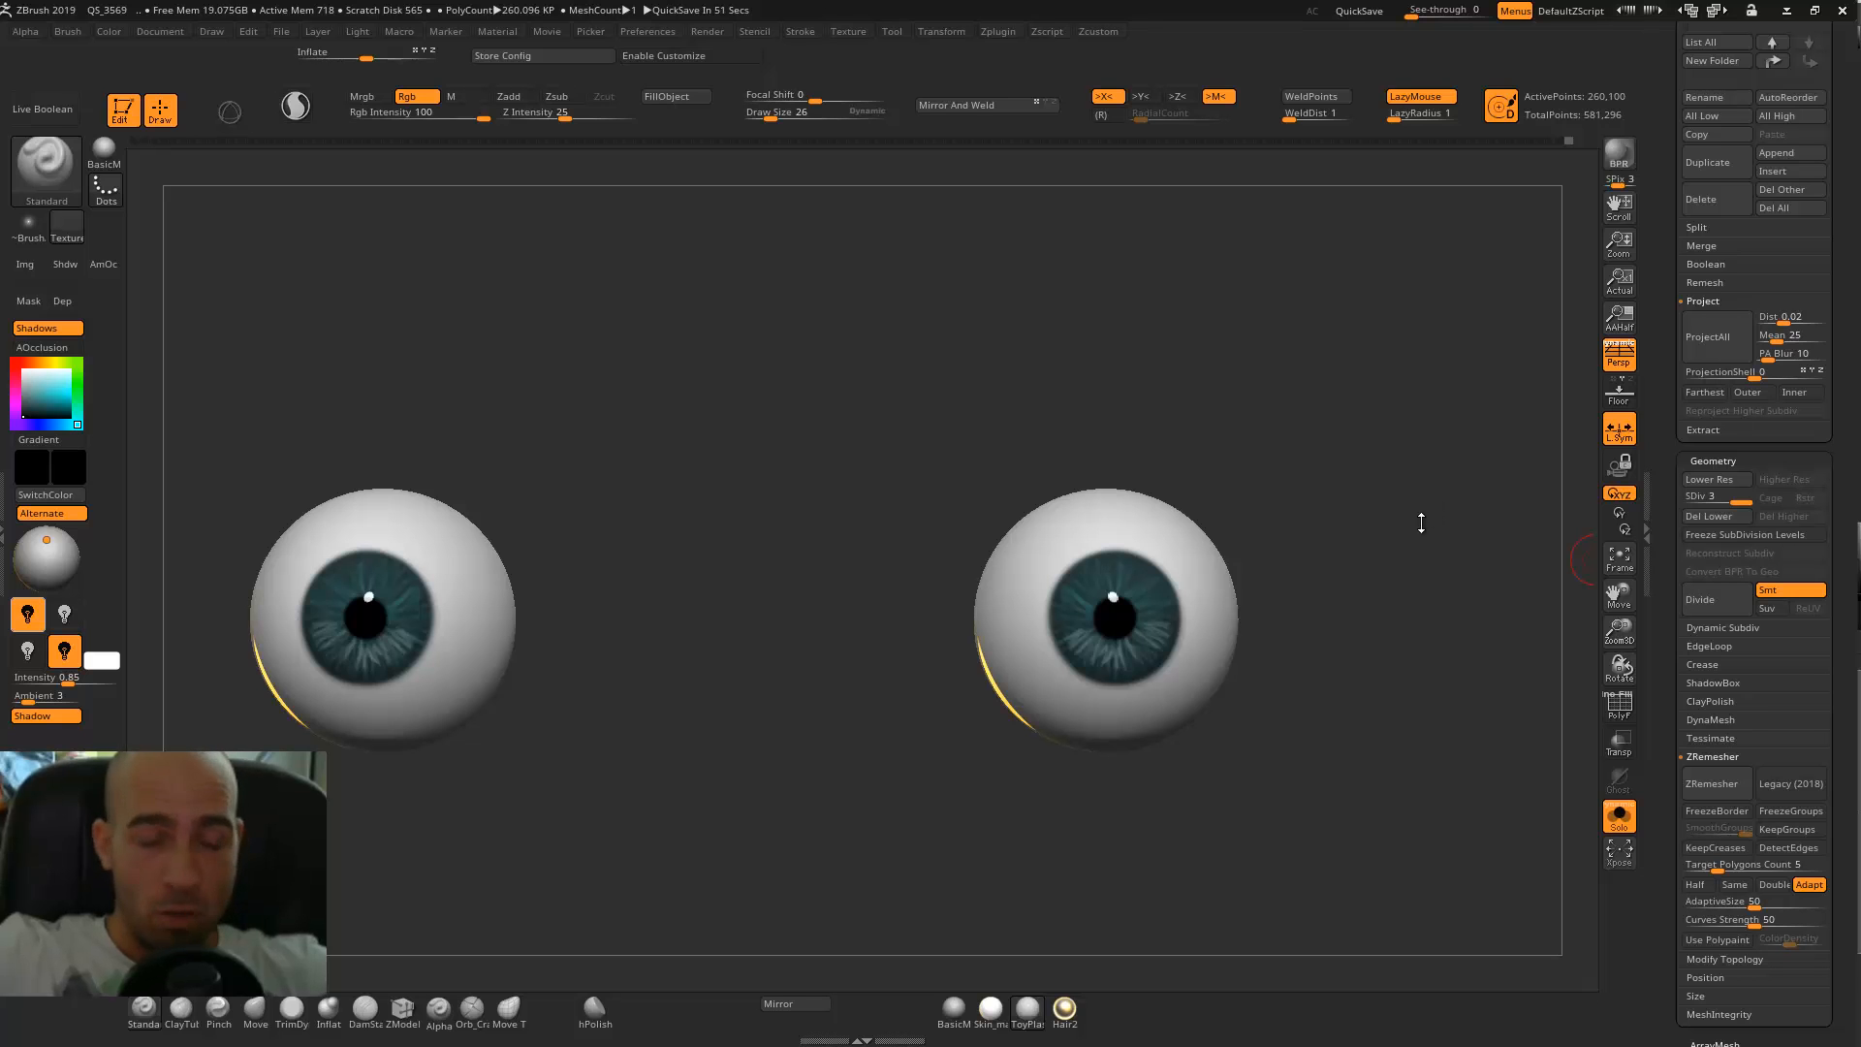
{"action": "left_click_drag", "start_coordinate": [1394, 561], "coordinate": [1332, 531]}
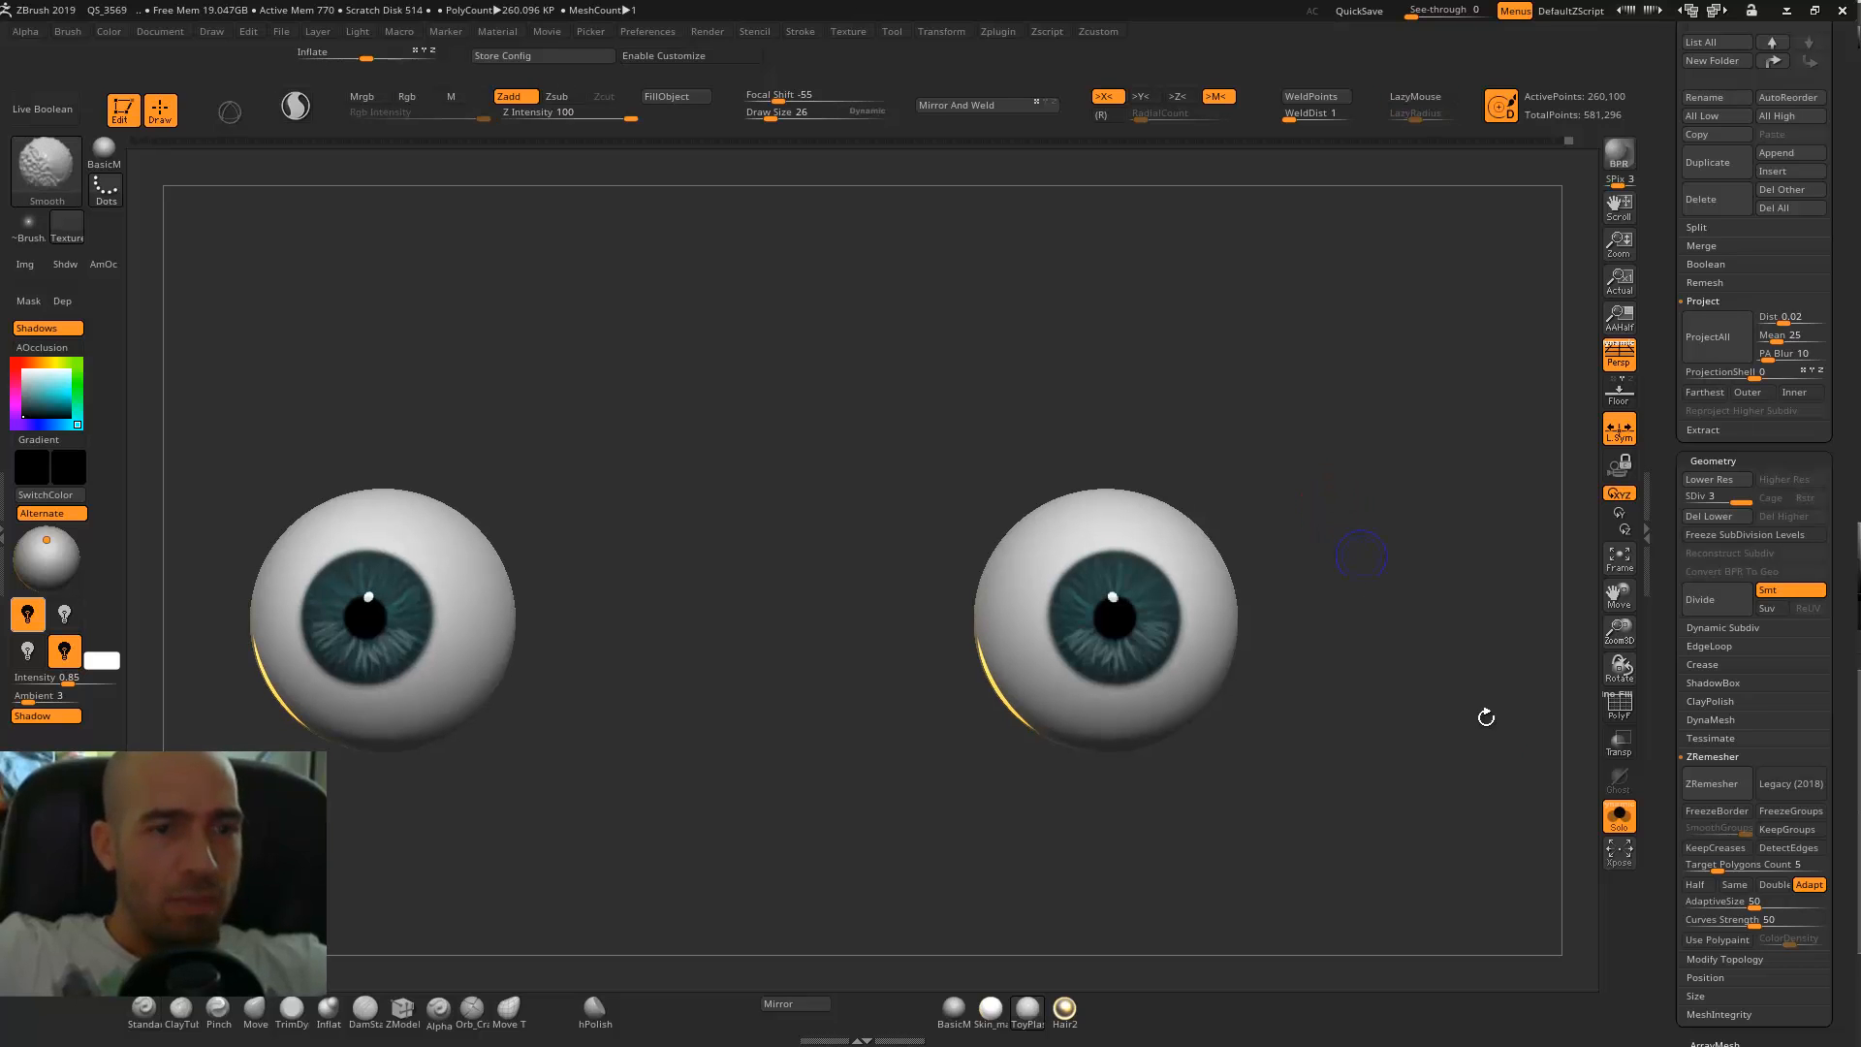
{"action": "left_click", "coordinate": [1629, 823]}
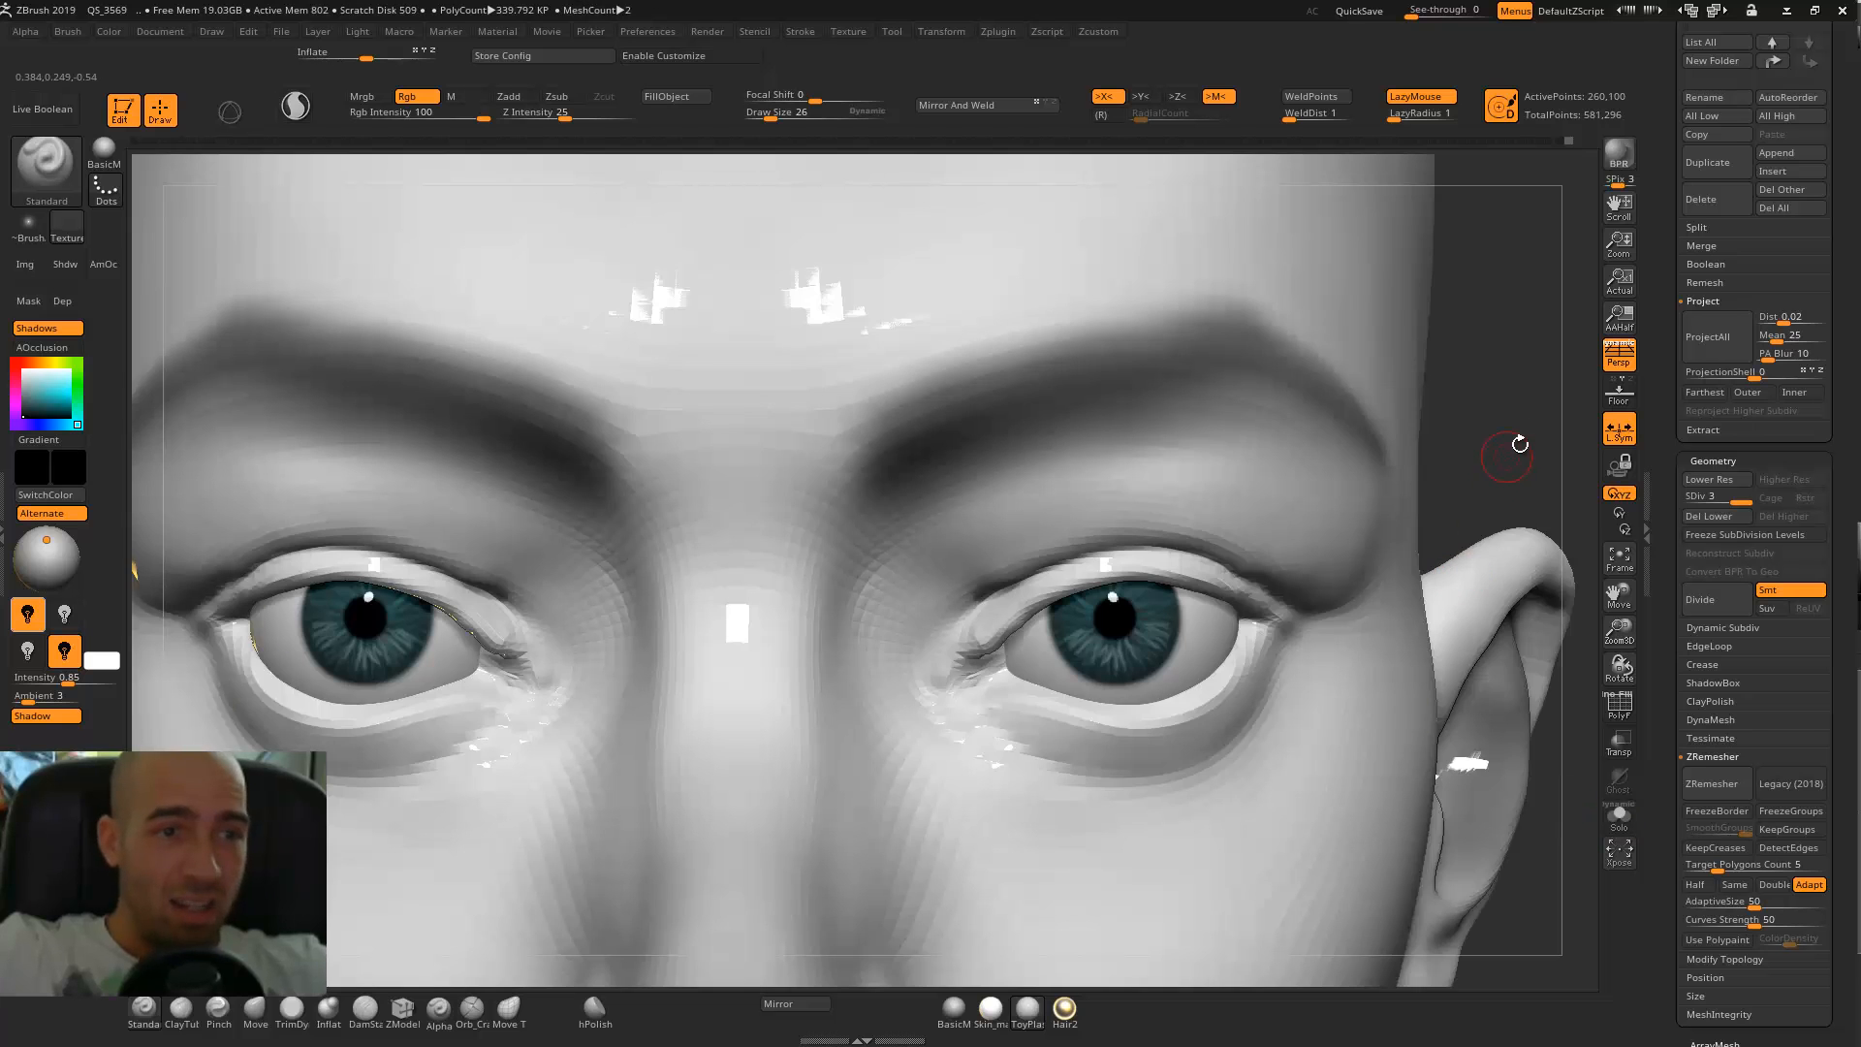
{"action": "key", "text": "f"}
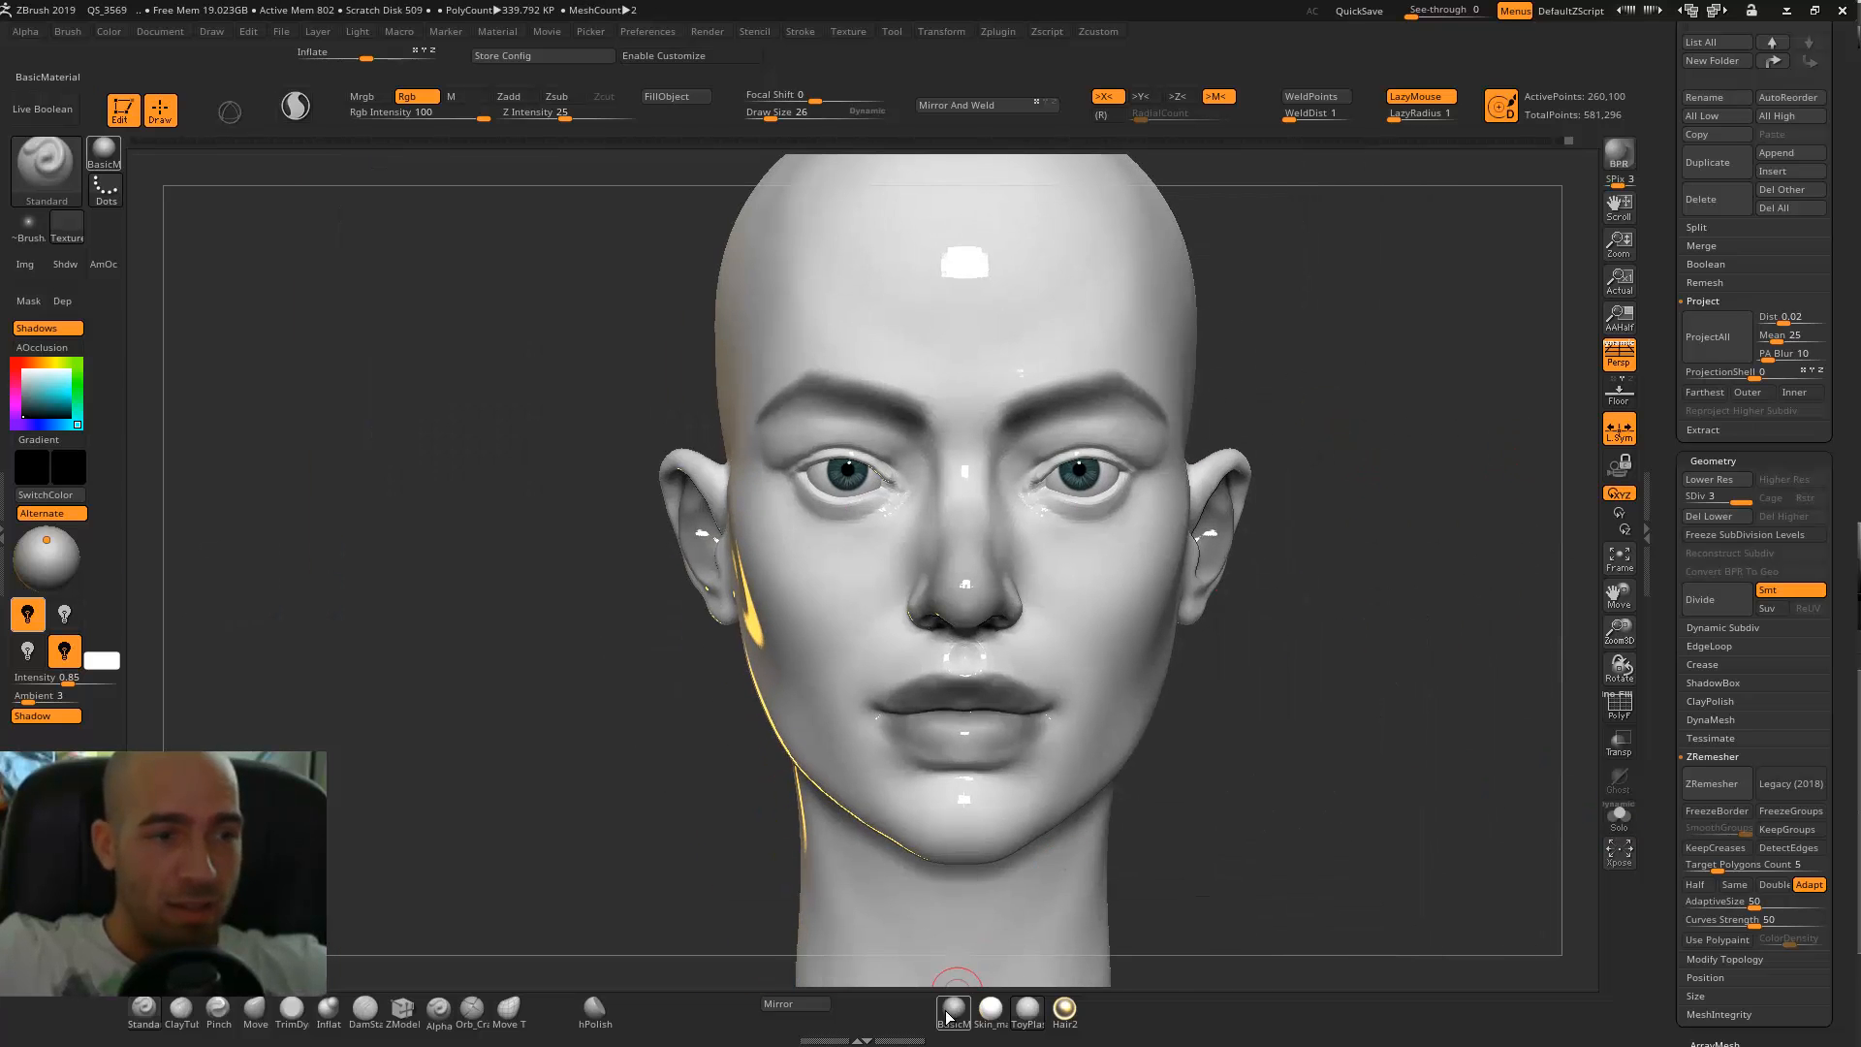
{"action": "left_click", "coordinate": [955, 1008]}
{"action": "mouse_move", "coordinate": [1466, 560]}
{"action": "left_mouse_down"}
{"action": "mouse_move", "coordinate": [1299, 542]}
{"action": "mouse_move", "coordinate": [1450, 519]}
{"action": "mouse_move", "coordinate": [1410, 533]}
{"action": "mouse_move", "coordinate": [1400, 572]}
{"action": "left_mouse_up"}
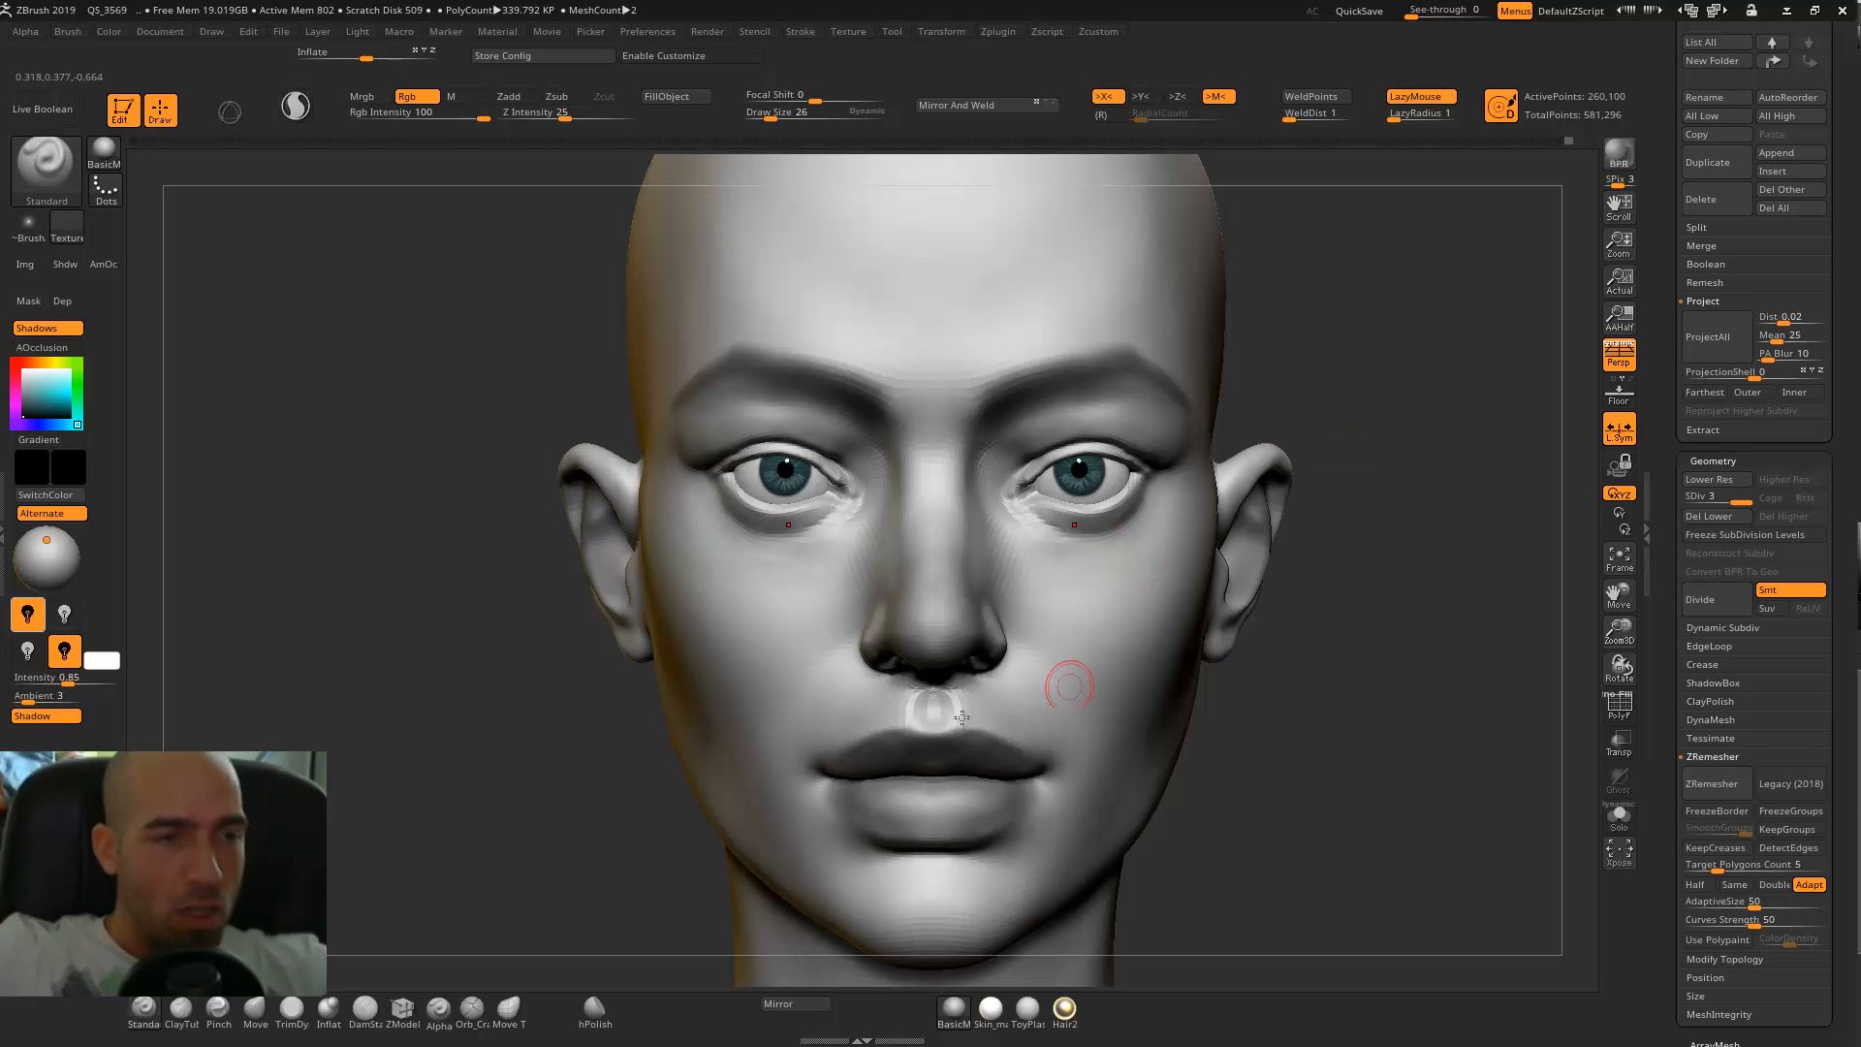
Select the head subtool and nudge the lower eyelids up against the eyeballs with the Move brush at draw size 66.
{"action": "left_click", "coordinate": [1088, 560], "text": "alt"}
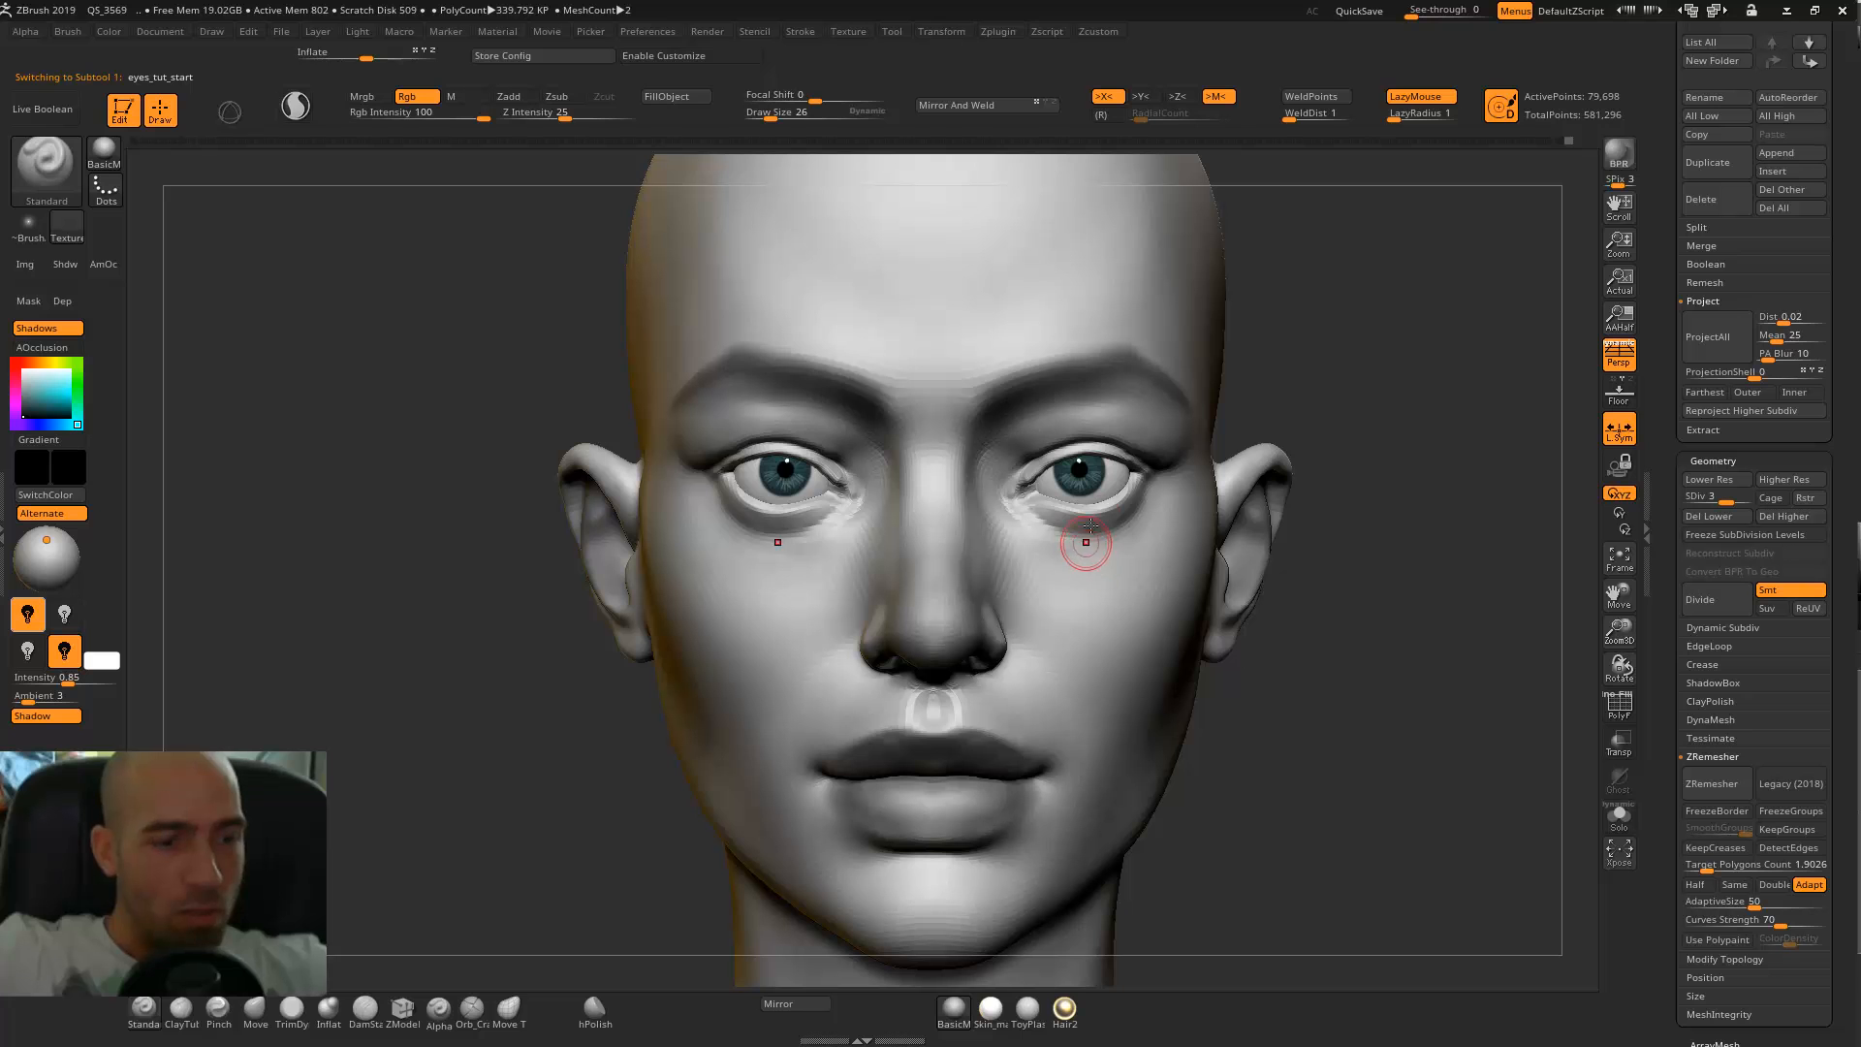
{"action": "key", "text": "b"}
{"action": "key", "text": "m"}
{"action": "key", "text": "v"}
{"action": "key", "text": "bracketright"}
{"action": "key", "text": "bracketright"}
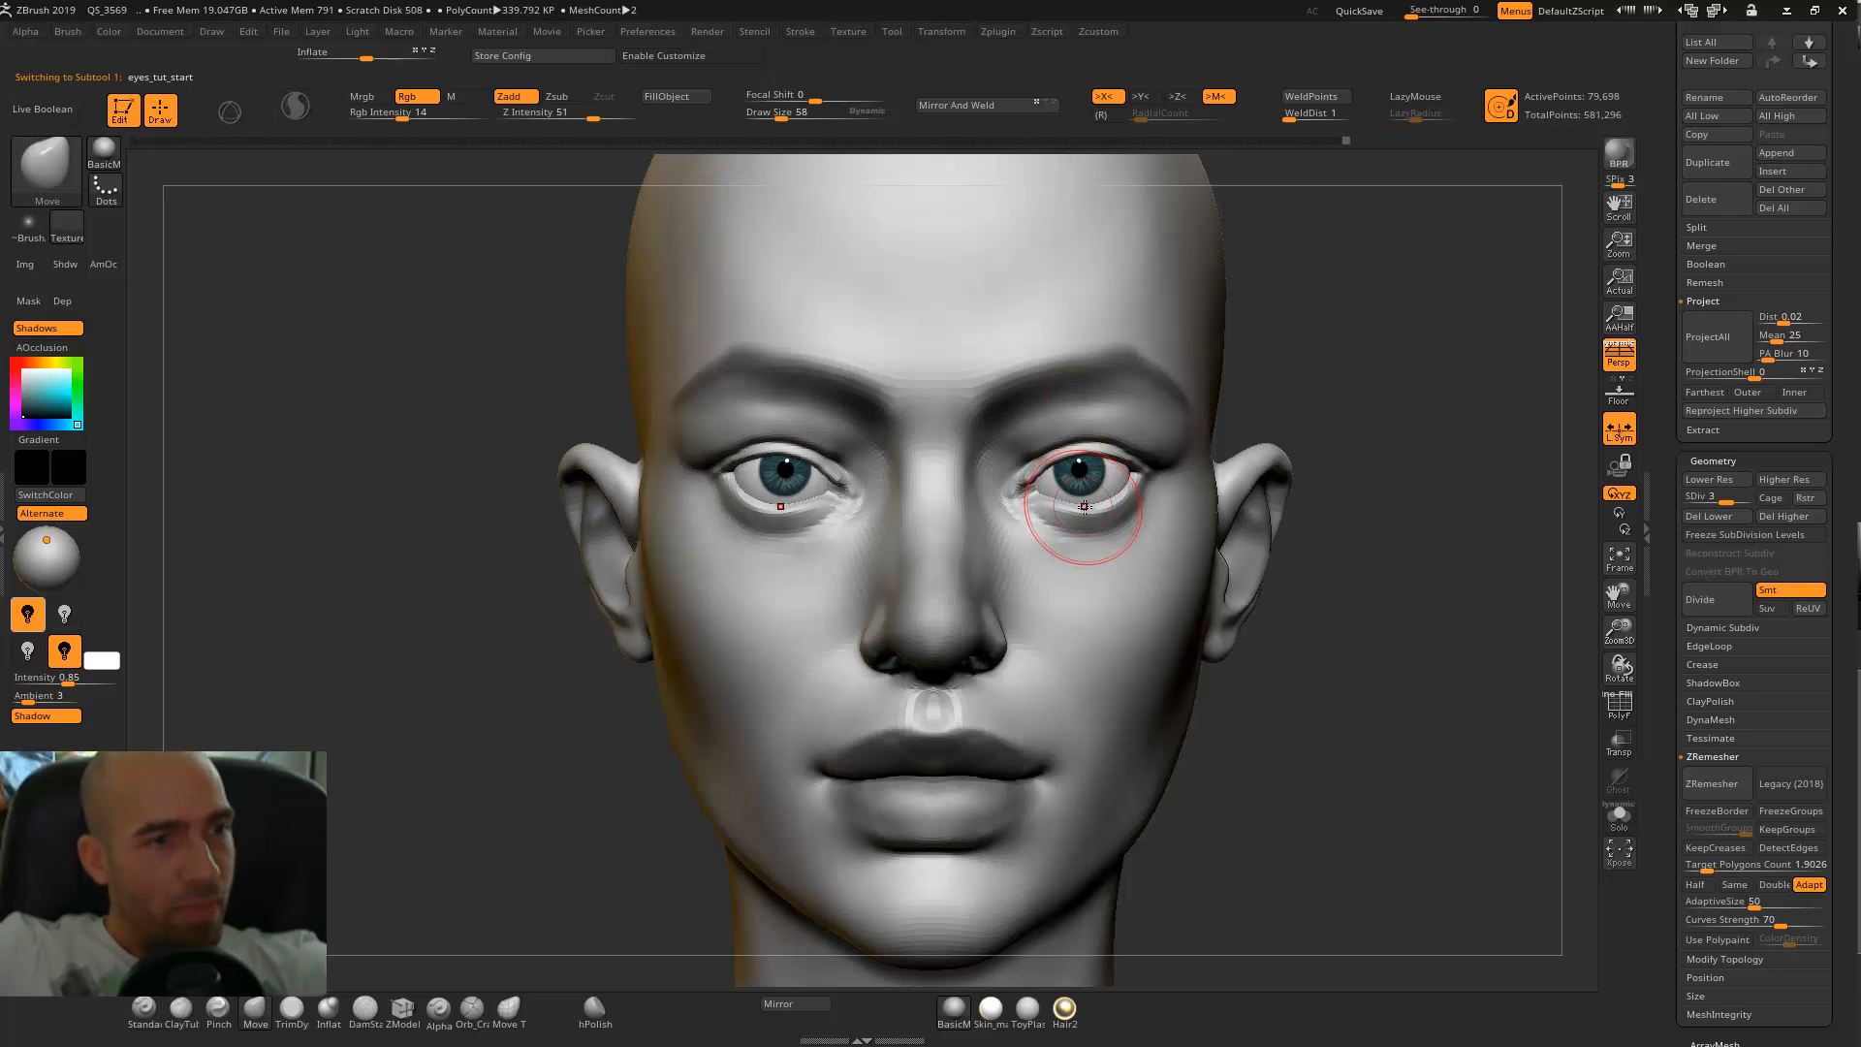
{"action": "left_click_drag", "start_coordinate": [1093, 518], "coordinate": [1099, 502]}
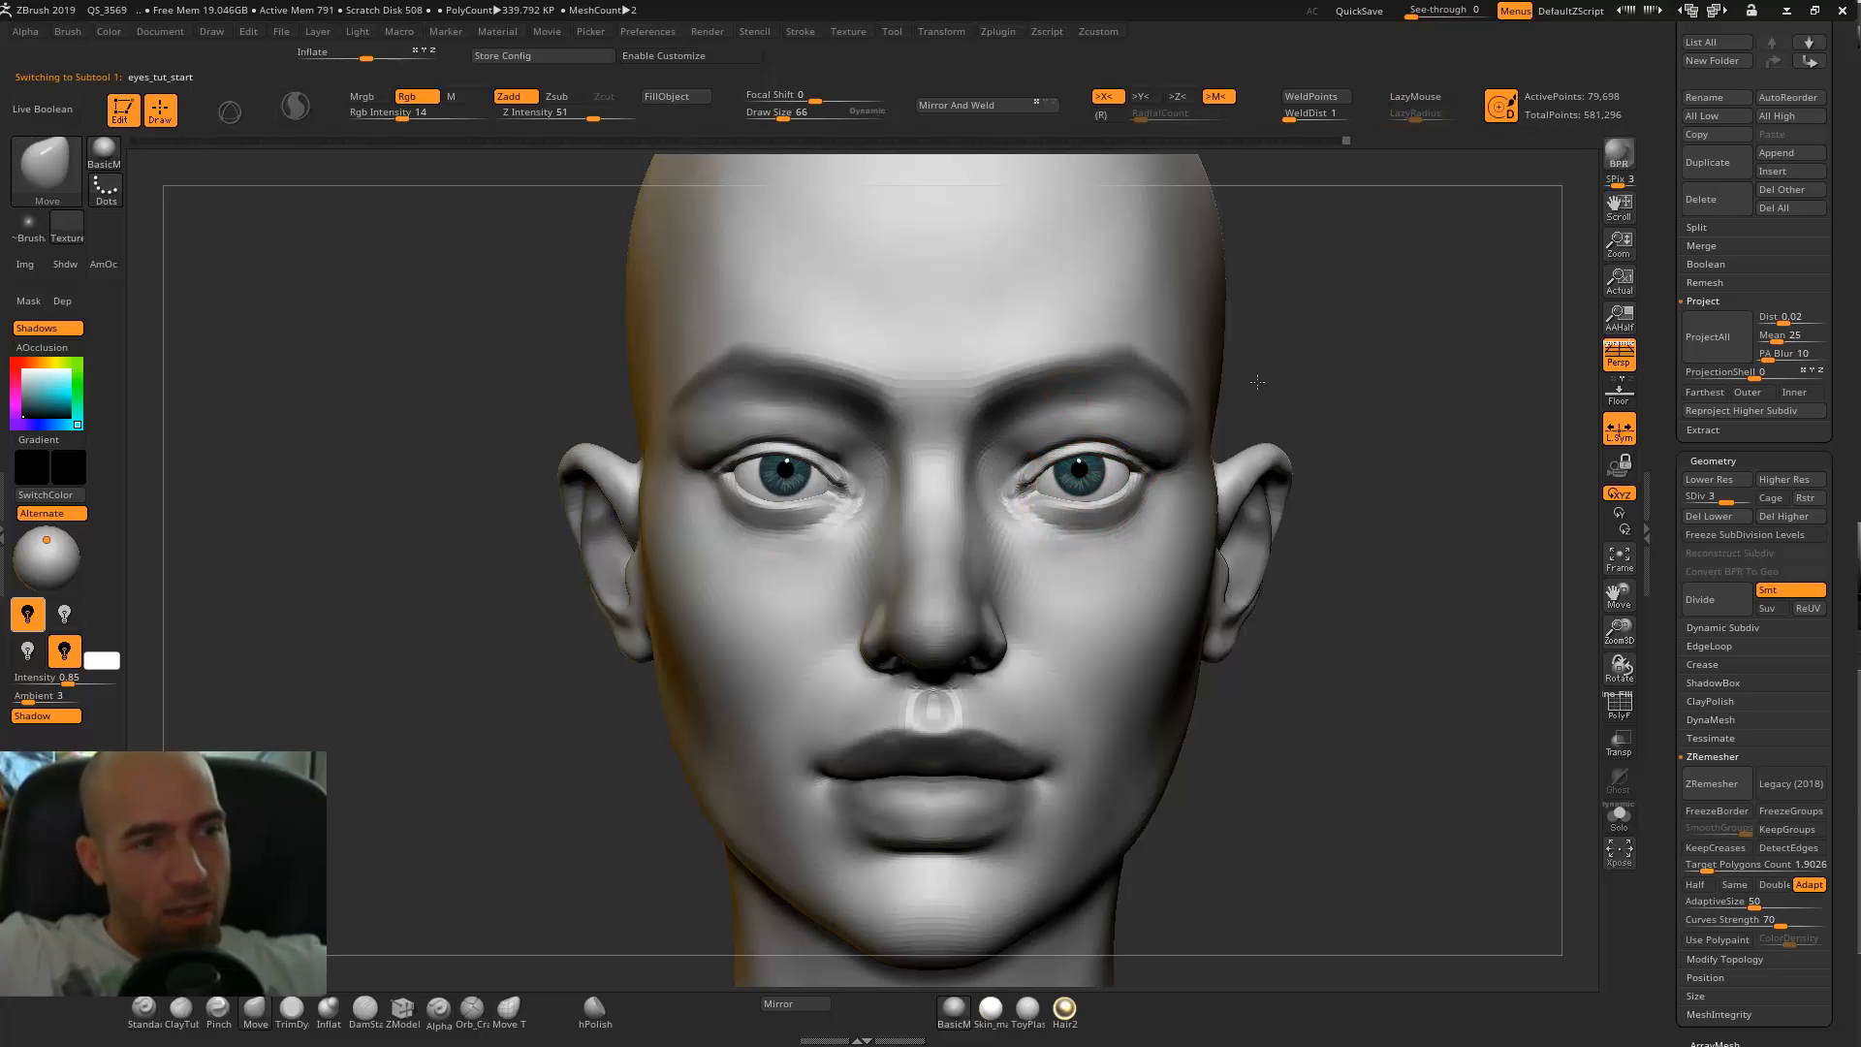
{"action": "left_click_drag", "start_coordinate": [1309, 428], "coordinate": [1114, 417]}
{"action": "left_click_drag", "start_coordinate": [1100, 521], "coordinate": [1103, 508]}
Shift the outer eye corners and fit the lower lids closer to the eyeballs in side view with the Move brush.
{"action": "left_click_drag", "start_coordinate": [1538, 371], "coordinate": [1328, 383]}
{"action": "left_click_drag", "start_coordinate": [1156, 474], "coordinate": [1144, 473]}
{"action": "left_click_drag", "start_coordinate": [1132, 478], "coordinate": [1139, 488]}
{"action": "mouse_move", "coordinate": [872, 569]}
{"action": "left_mouse_down", "text": "alt"}
{"action": "mouse_move", "coordinate": [591, 626]}
{"action": "mouse_move", "coordinate": [579, 564]}
{"action": "left_mouse_up", "text": "alt"}
{"action": "left_click_drag", "start_coordinate": [1047, 549], "coordinate": [1044, 544]}
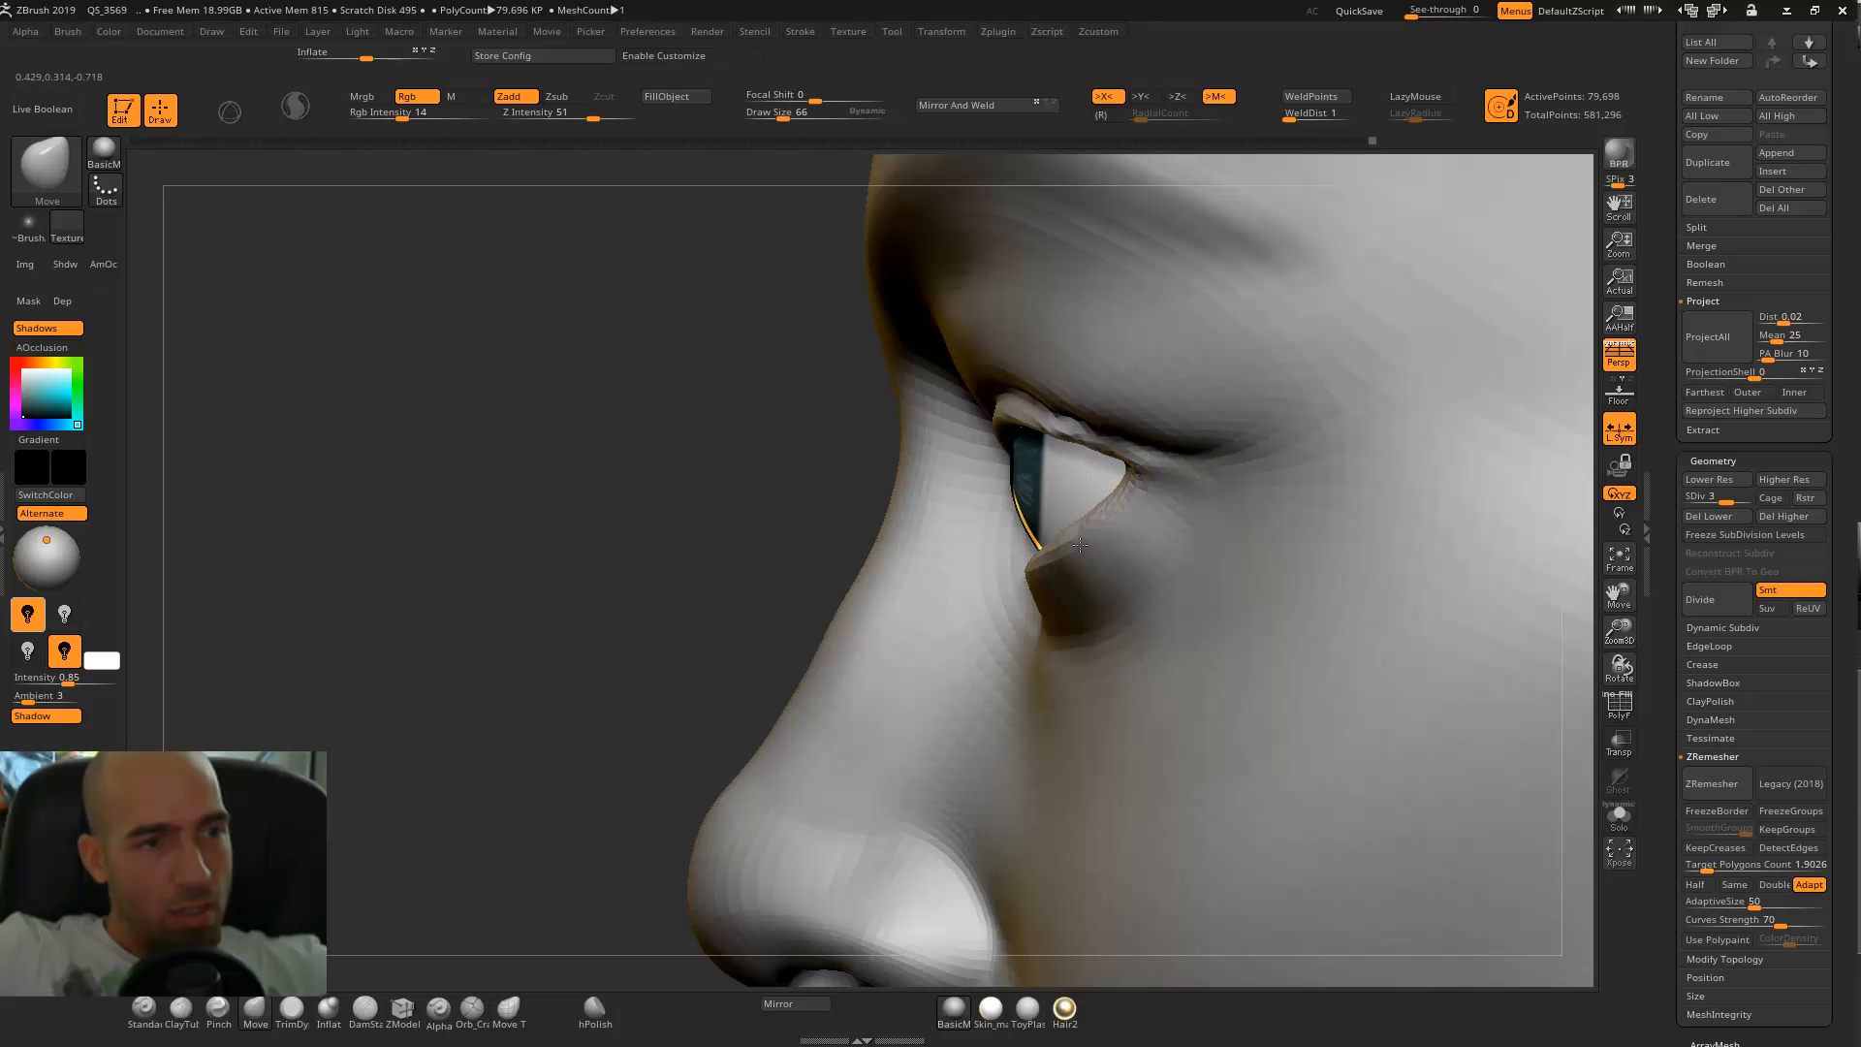
Refine how the eyelids wrap around the eyeballs from low side angles with the Move brush.
{"action": "left_click_drag", "start_coordinate": [594, 585], "coordinate": [630, 397], "text": "alt"}
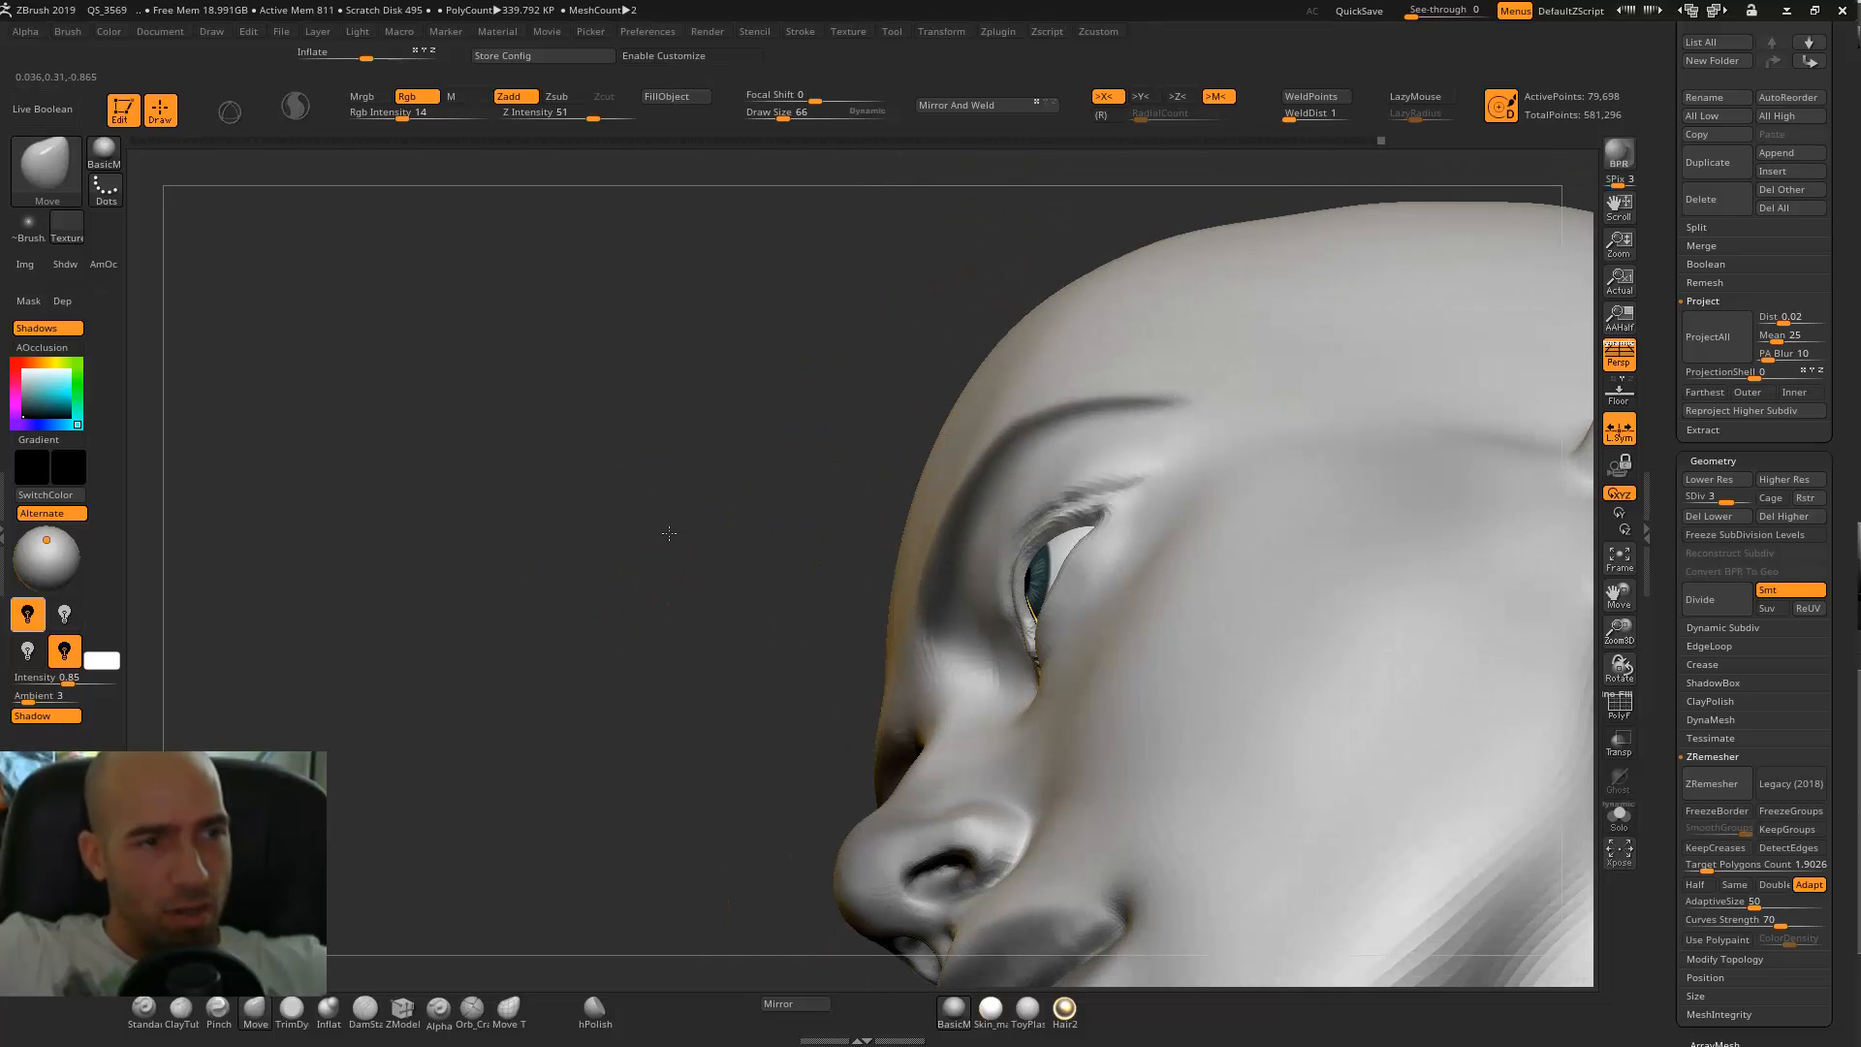
{"action": "left_click_drag", "start_coordinate": [668, 533], "coordinate": [667, 502], "text": "alt"}
{"action": "left_click_drag", "start_coordinate": [909, 581], "coordinate": [754, 610]}
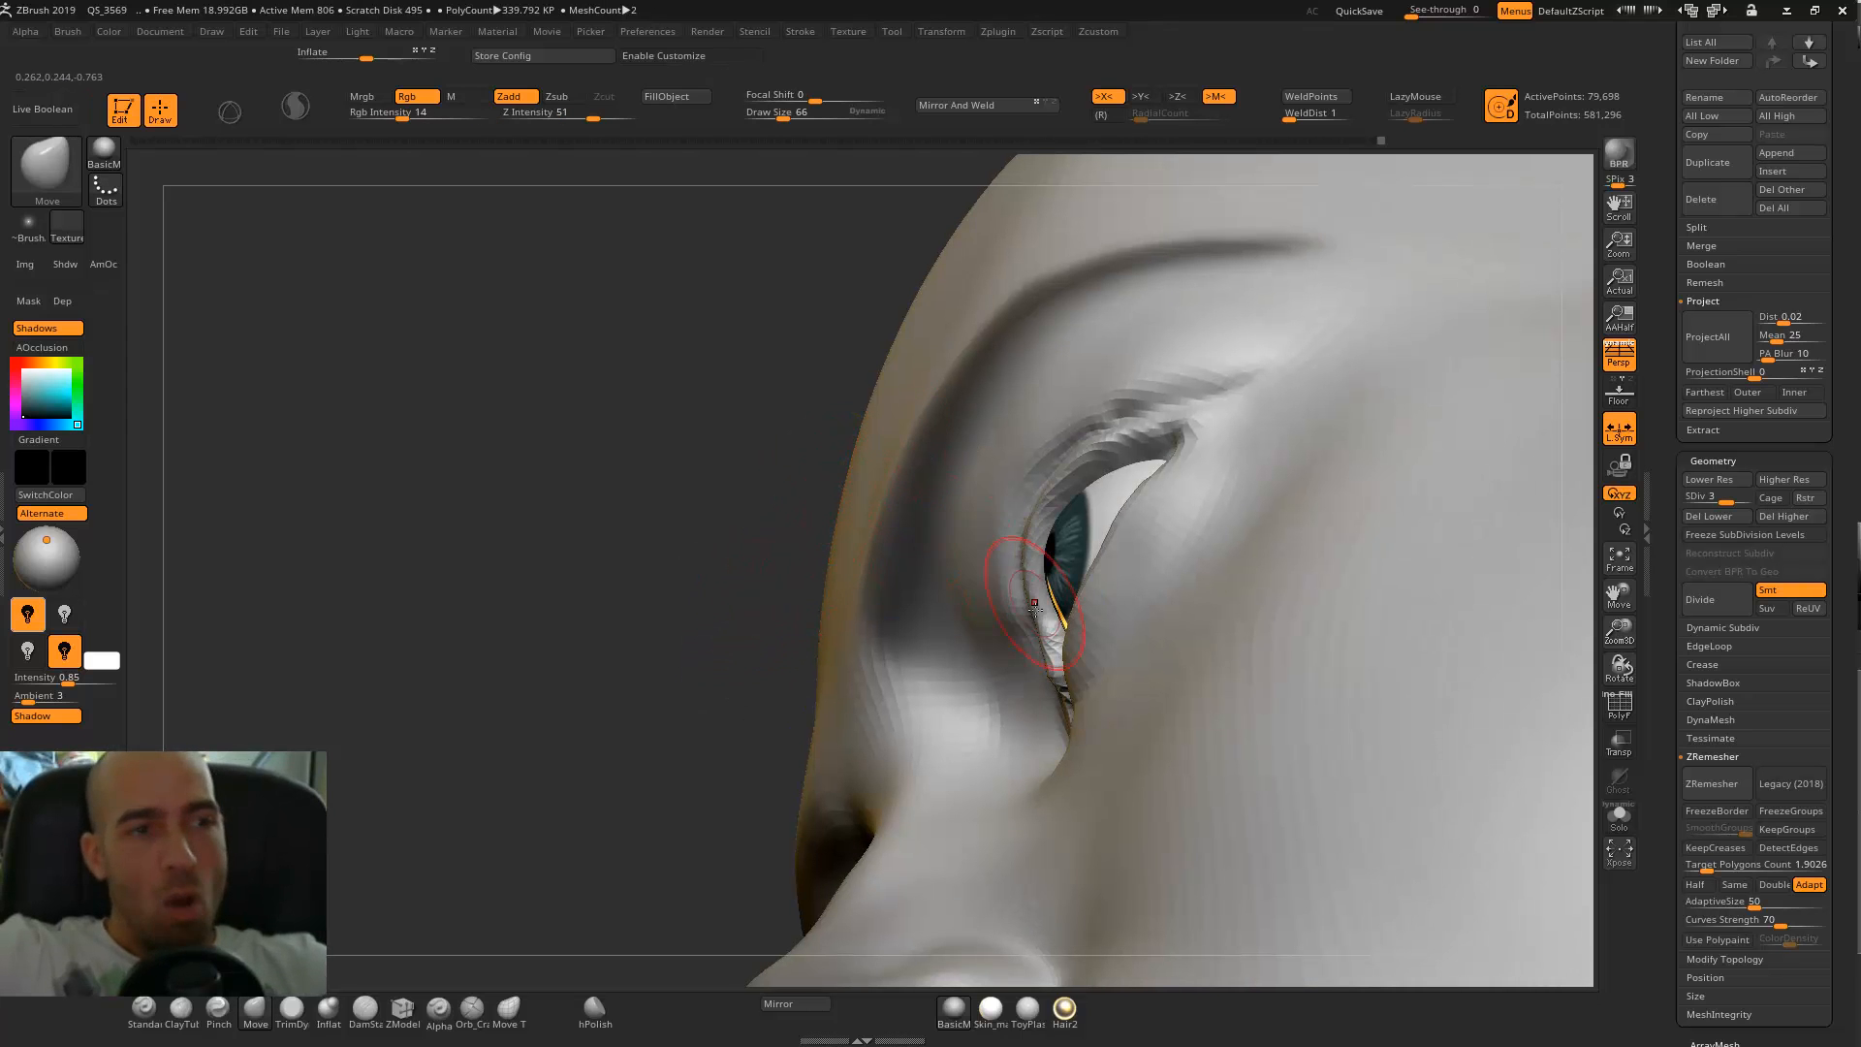
{"action": "left_click_drag", "start_coordinate": [803, 591], "coordinate": [1037, 615]}
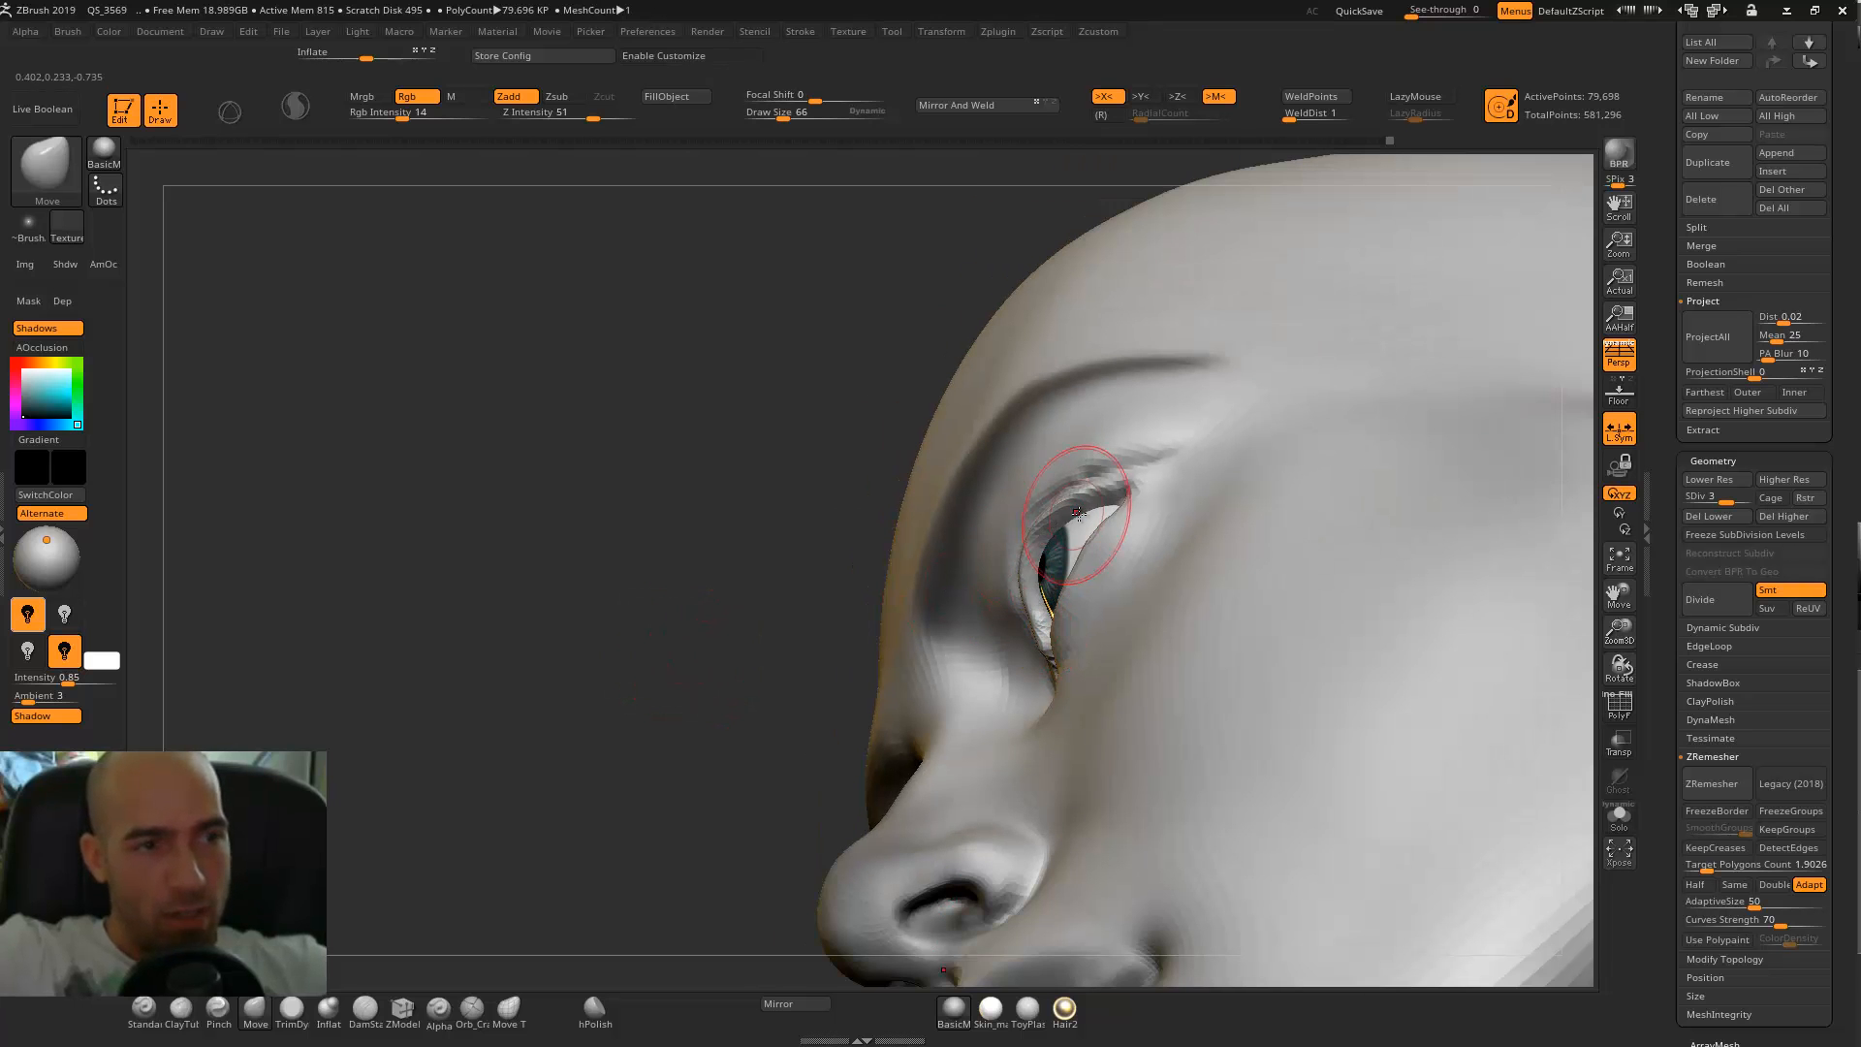
{"action": "left_click_drag", "start_coordinate": [873, 568], "coordinate": [872, 659], "text": "alt"}
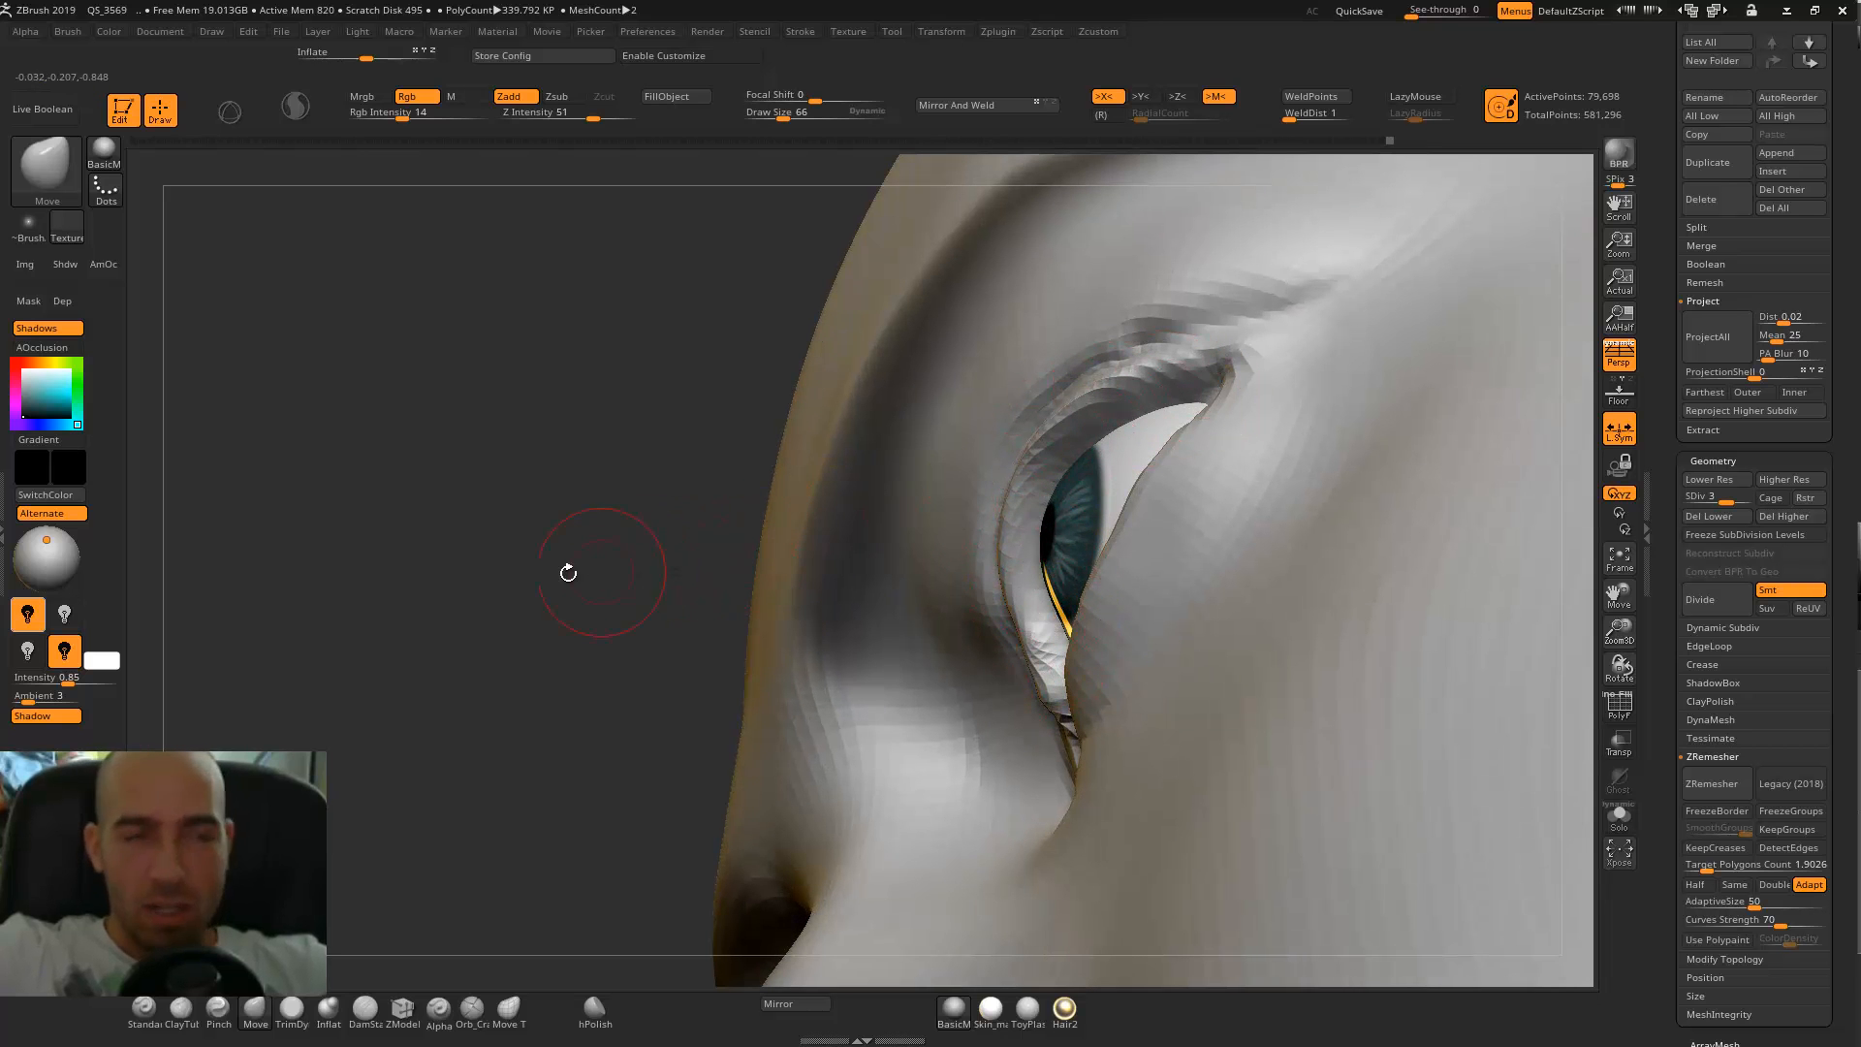
{"action": "mouse_move", "coordinate": [495, 603]}
{"action": "left_mouse_down"}
{"action": "mouse_move", "coordinate": [503, 706]}
{"action": "mouse_move", "coordinate": [497, 673]}
{"action": "left_mouse_up"}
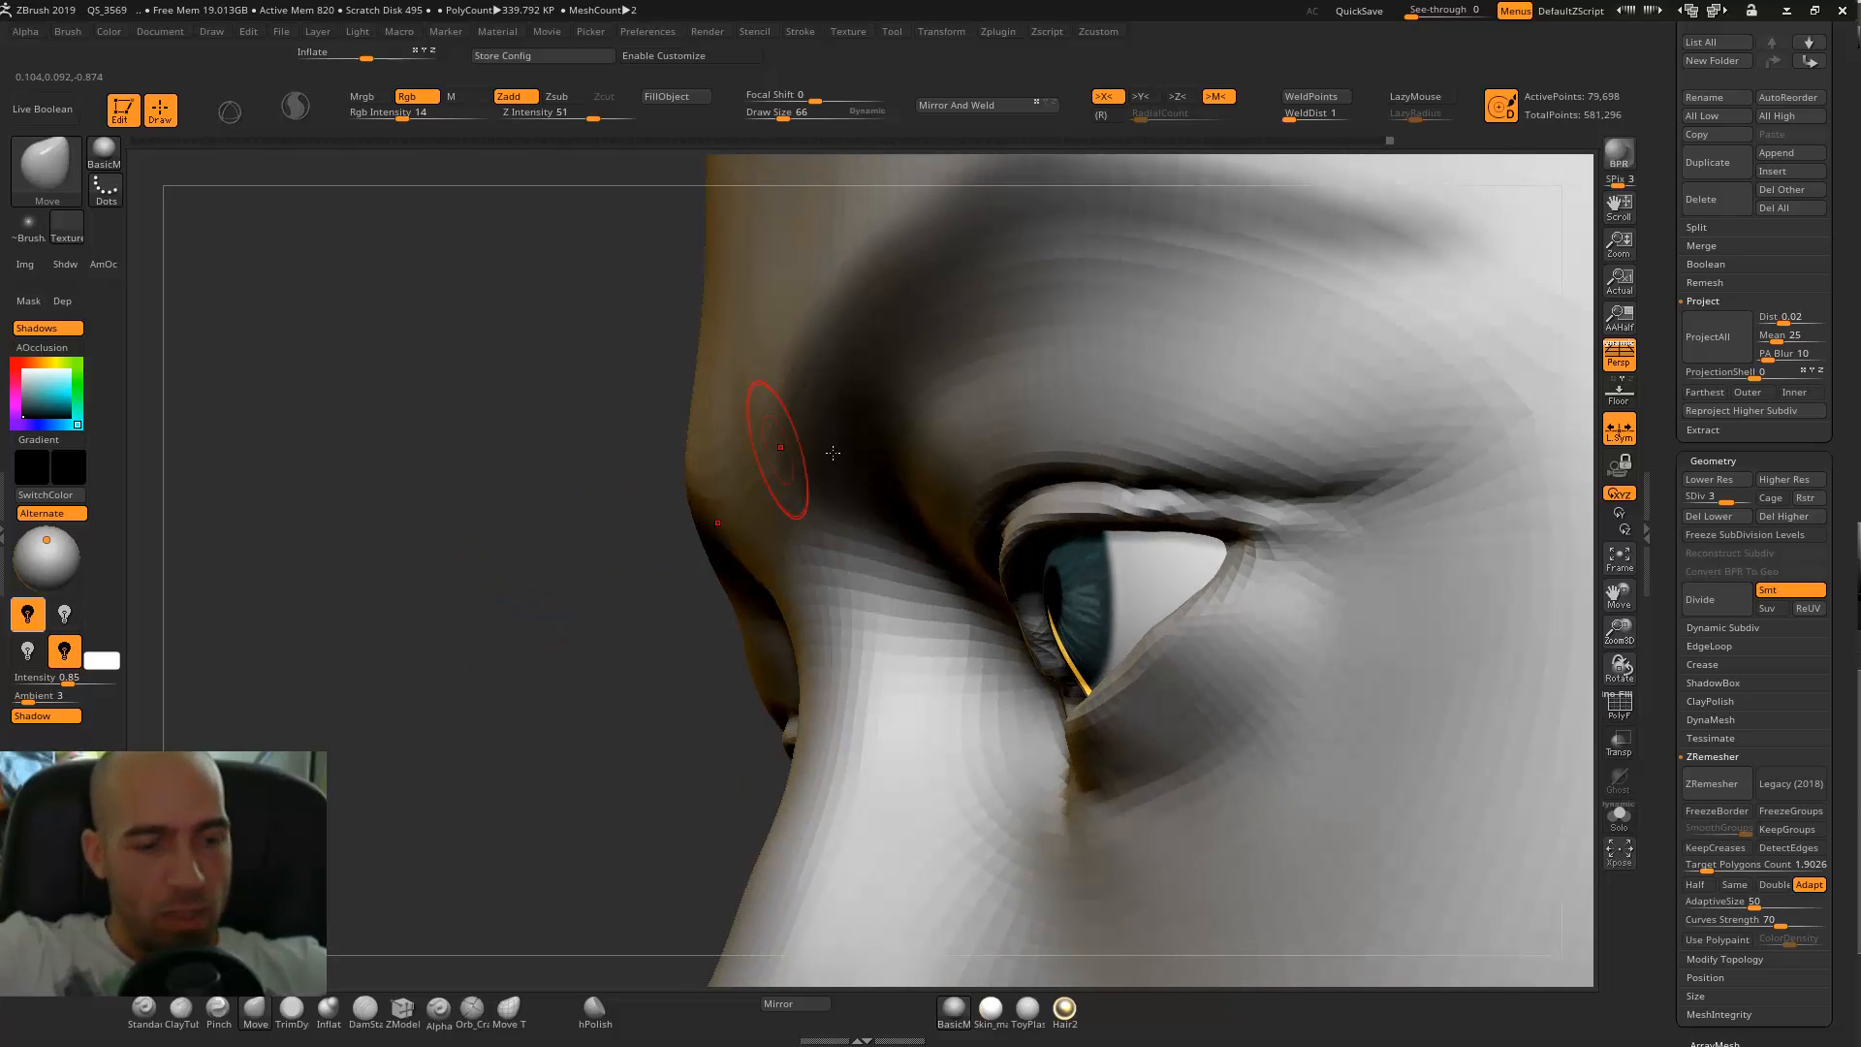
Flatten the lower eyelid rims near the outer eye corners with the TrimDynamic brush at draw size 66.
{"action": "key", "text": "b"}
{"action": "key", "text": "d"}
{"action": "key", "text": "s"}
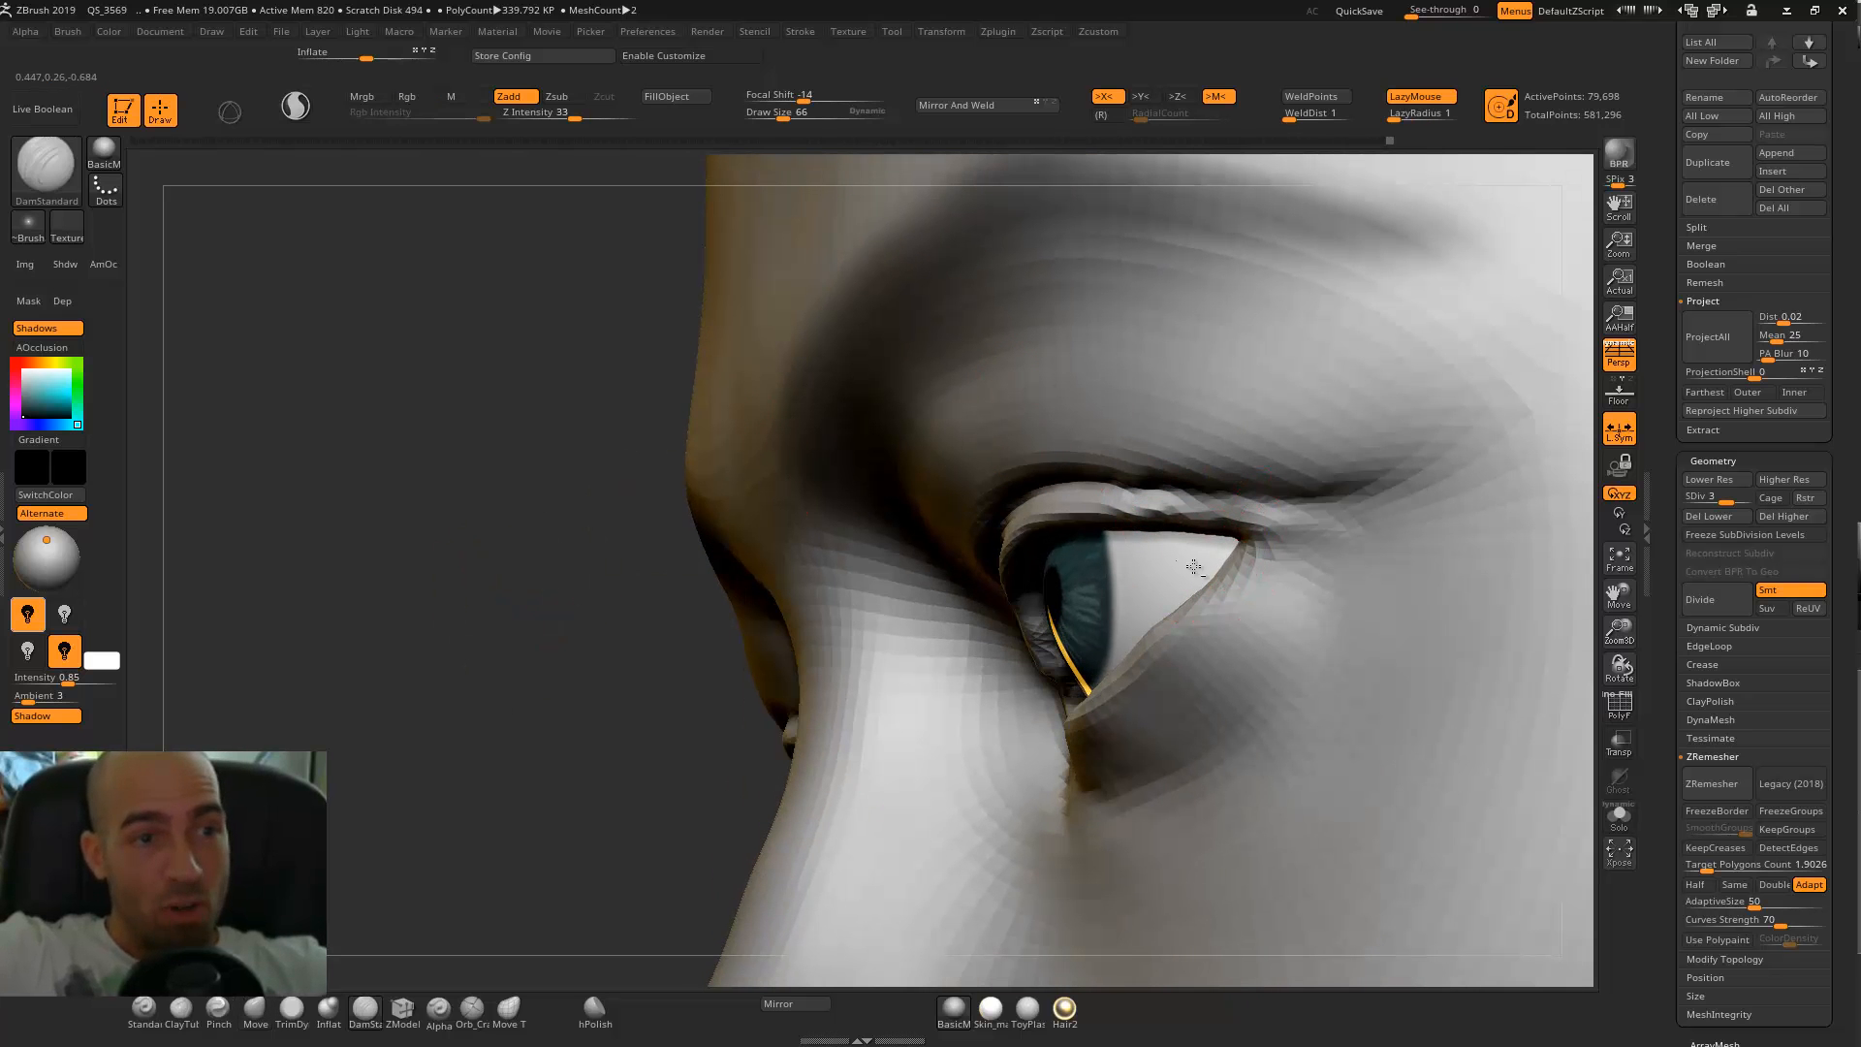
{"action": "left_click_drag", "start_coordinate": [988, 630], "coordinate": [1189, 627]}
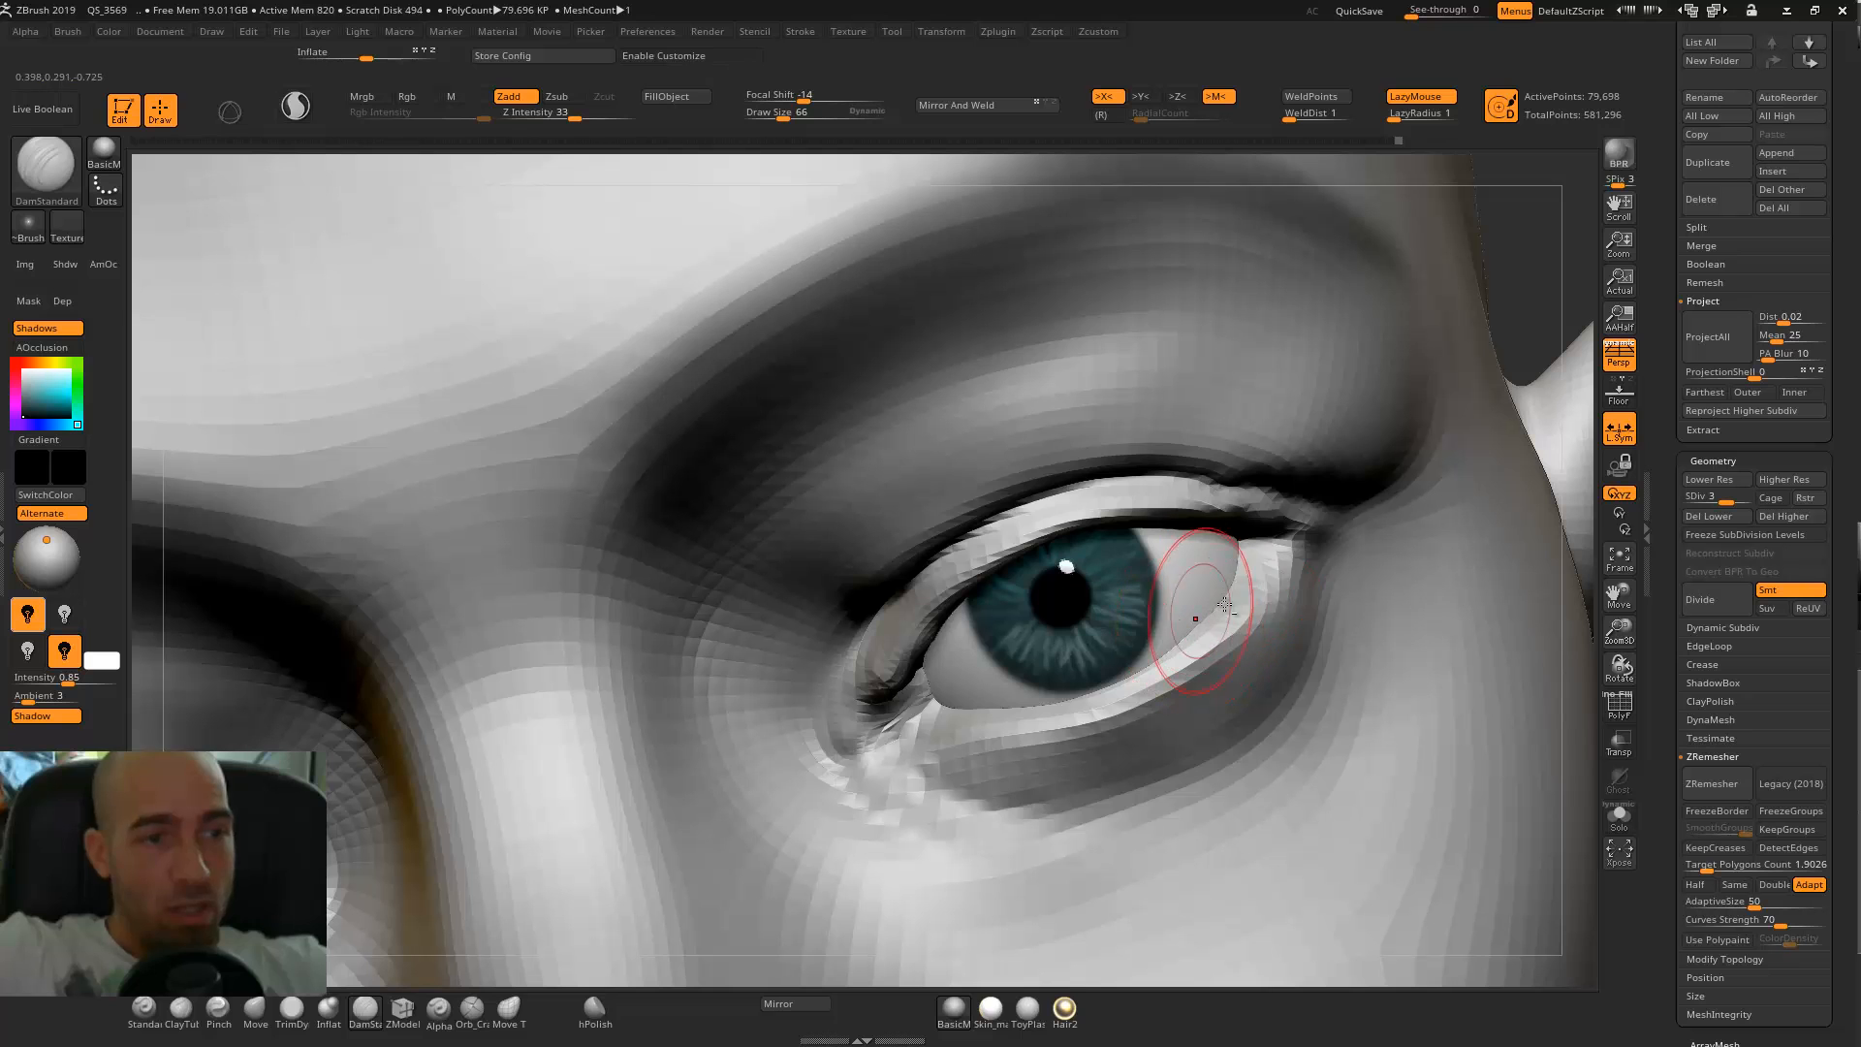
{"action": "key", "text": "b"}
{"action": "key", "text": "t"}
{"action": "key", "text": "d"}
{"action": "left_click_drag", "start_coordinate": [1297, 579], "coordinate": [1310, 587]}
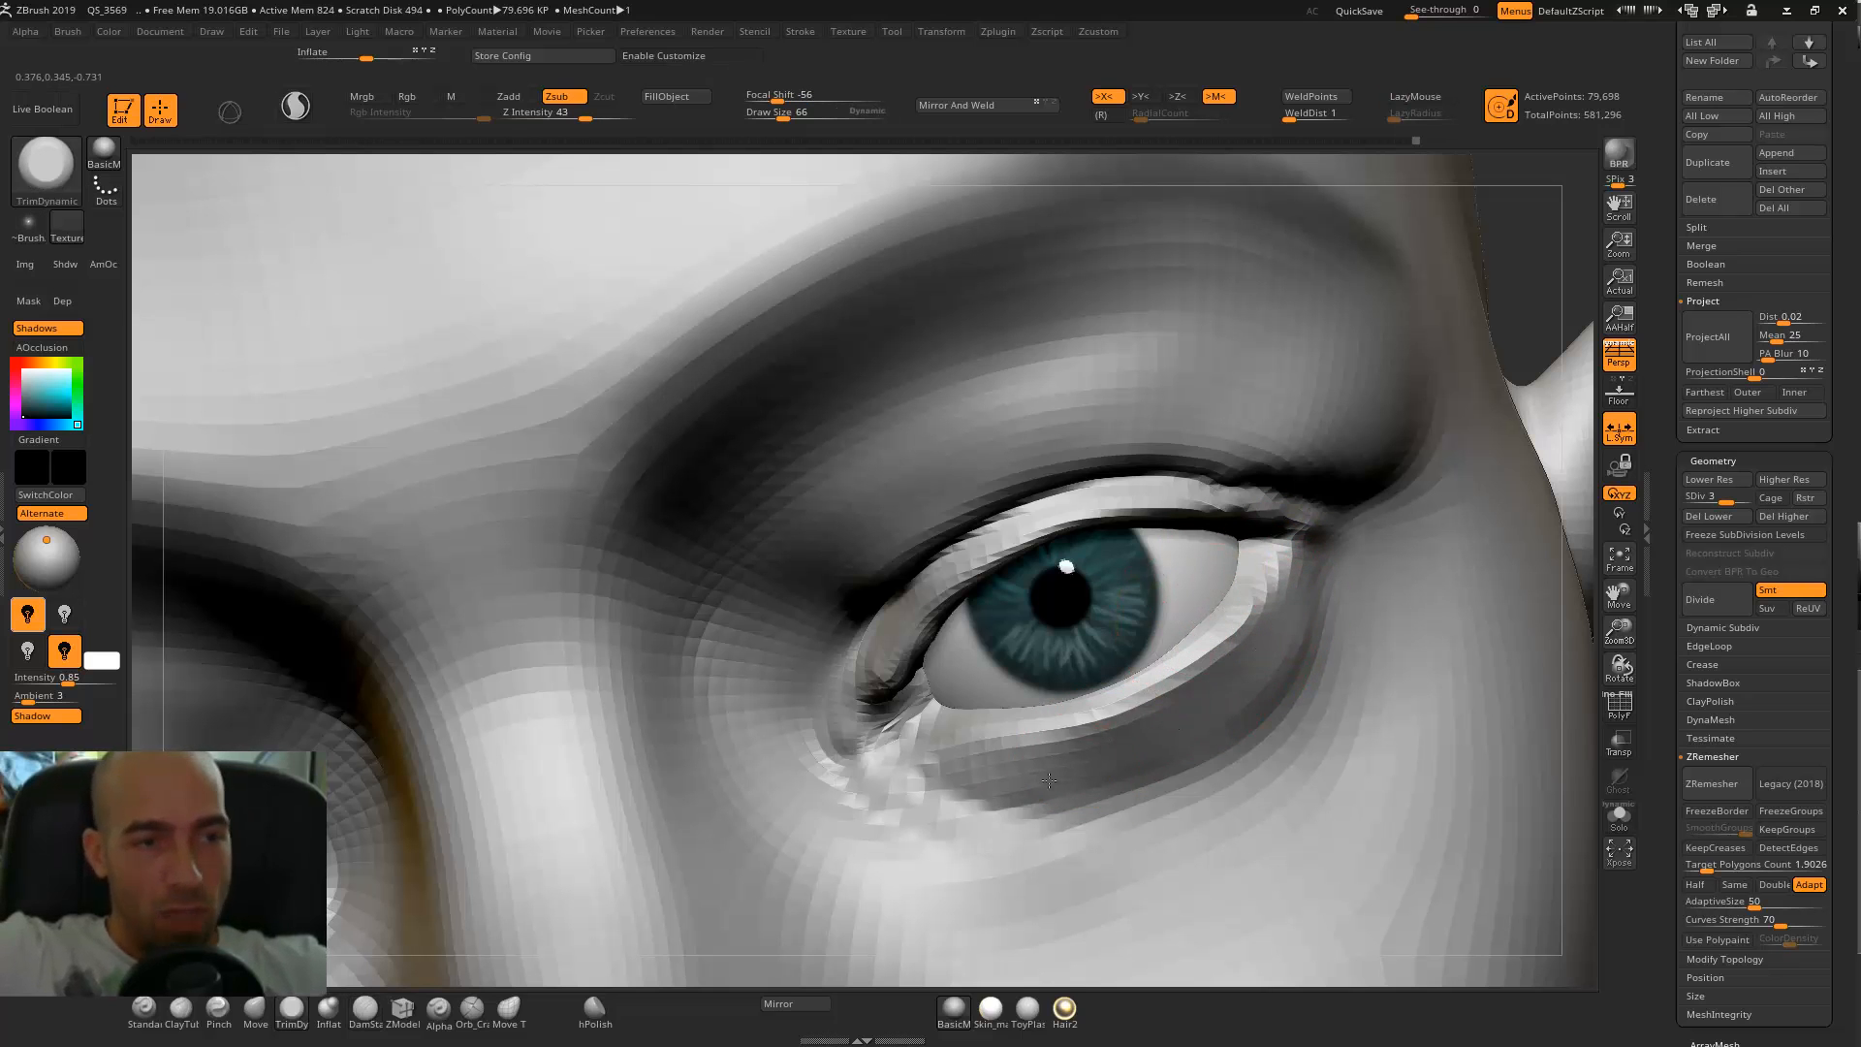
Build up and smooth the skin beneath the lower eyelids with the ClayTubes brush at draw size 66.
{"action": "mouse_move", "coordinate": [1420, 556]}
{"action": "right_mouse_down", "text": "ctrl"}
{"action": "mouse_move", "coordinate": [1342, 579]}
{"action": "mouse_move", "coordinate": [1309, 703]}
{"action": "right_mouse_up", "text": "ctrl"}
{"action": "key", "text": "b"}
{"action": "key", "text": "c"}
{"action": "key", "text": "t"}
{"action": "mouse_move", "coordinate": [1338, 707]}
{"action": "left_mouse_down"}
{"action": "mouse_move", "coordinate": [1275, 748]}
{"action": "mouse_move", "coordinate": [1356, 678]}
{"action": "mouse_move", "coordinate": [1219, 758]}
{"action": "mouse_move", "coordinate": [1324, 725]}
{"action": "mouse_move", "coordinate": [1309, 699]}
{"action": "mouse_move", "coordinate": [1202, 748]}
{"action": "left_mouse_up"}
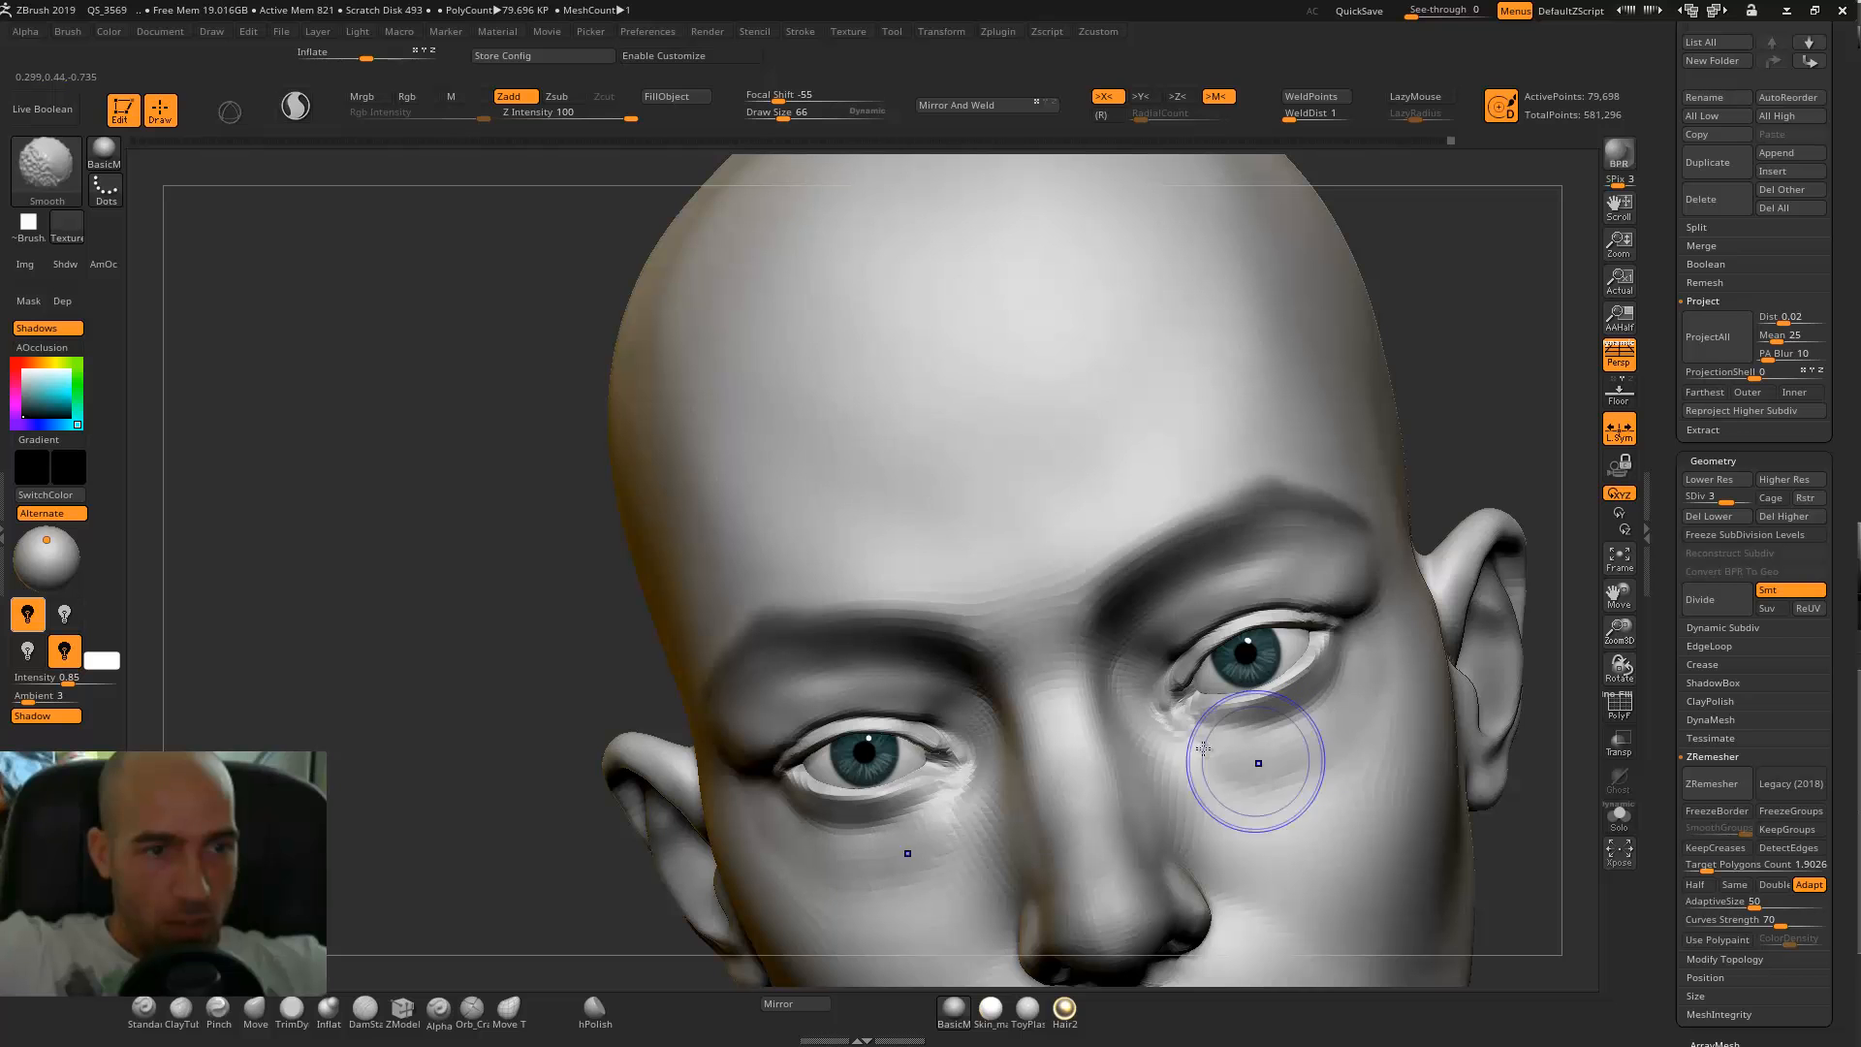
{"action": "mouse_move", "coordinate": [1525, 456]}
{"action": "right_mouse_down", "text": "shift"}
{"action": "mouse_move", "coordinate": [1508, 403]}
{"action": "mouse_move", "coordinate": [1342, 349]}
{"action": "mouse_move", "coordinate": [1303, 387]}
{"action": "right_mouse_up", "text": "shift"}
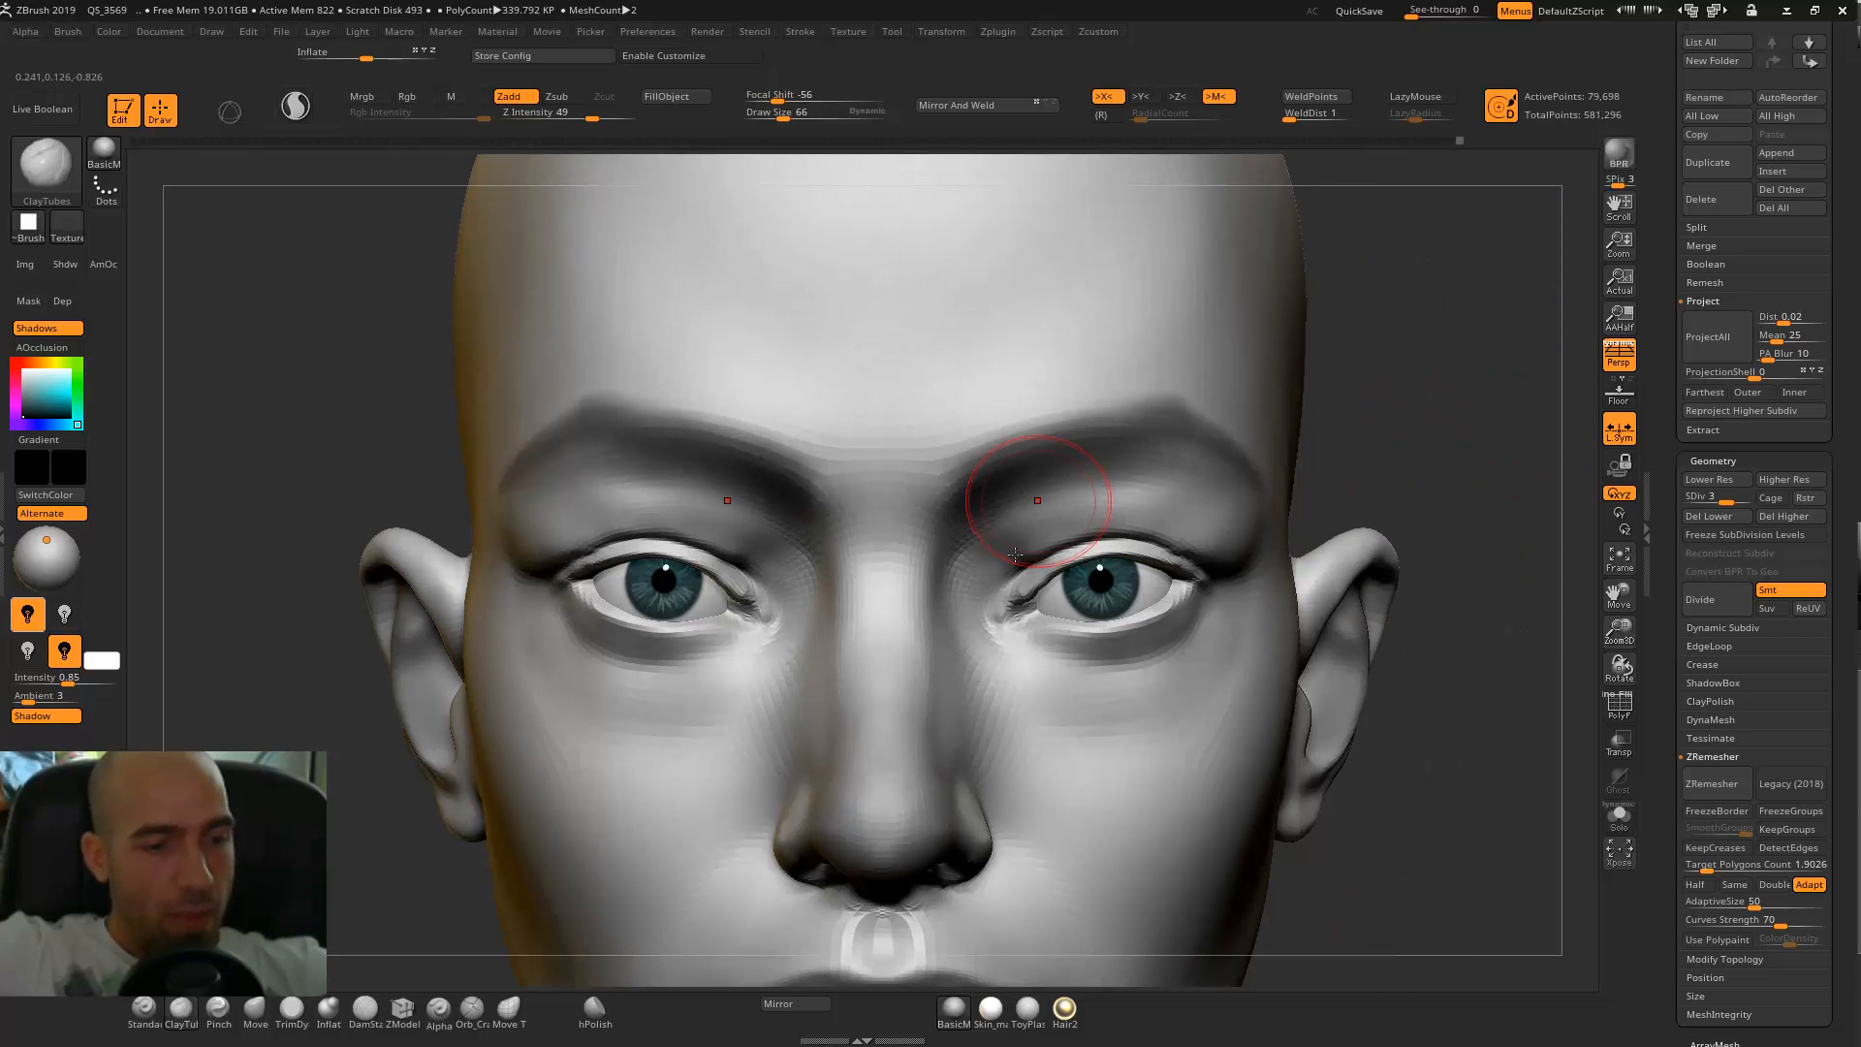
Carve the creases around the inner eye corners and below the lower lids with the DamStandard brush.
{"action": "key", "text": "b"}
{"action": "key", "text": "d"}
{"action": "key", "text": "s"}
{"action": "mouse_move", "coordinate": [989, 610]}
{"action": "left_mouse_down"}
{"action": "mouse_move", "coordinate": [1091, 712]}
{"action": "mouse_move", "coordinate": [1077, 700]}
{"action": "left_mouse_up"}
{"action": "mouse_move", "coordinate": [1415, 542]}
{"action": "right_mouse_down", "text": "ctrl"}
{"action": "mouse_move", "coordinate": [1296, 444]}
{"action": "mouse_move", "coordinate": [1466, 486]}
{"action": "mouse_move", "coordinate": [1356, 431]}
{"action": "right_mouse_up", "text": "ctrl"}
{"action": "right_click_drag", "start_coordinate": [1356, 431], "coordinate": [1347, 581], "text": "ctrl"}
Reshape the upper eyelids with the Move brush at draw size 66.
{"action": "key", "text": "b"}
{"action": "key", "text": "m"}
{"action": "key", "text": "v"}
{"action": "mouse_move", "coordinate": [880, 412]}
{"action": "left_mouse_down"}
{"action": "mouse_move", "coordinate": [923, 277]}
{"action": "mouse_move", "coordinate": [891, 244]}
{"action": "left_mouse_up"}
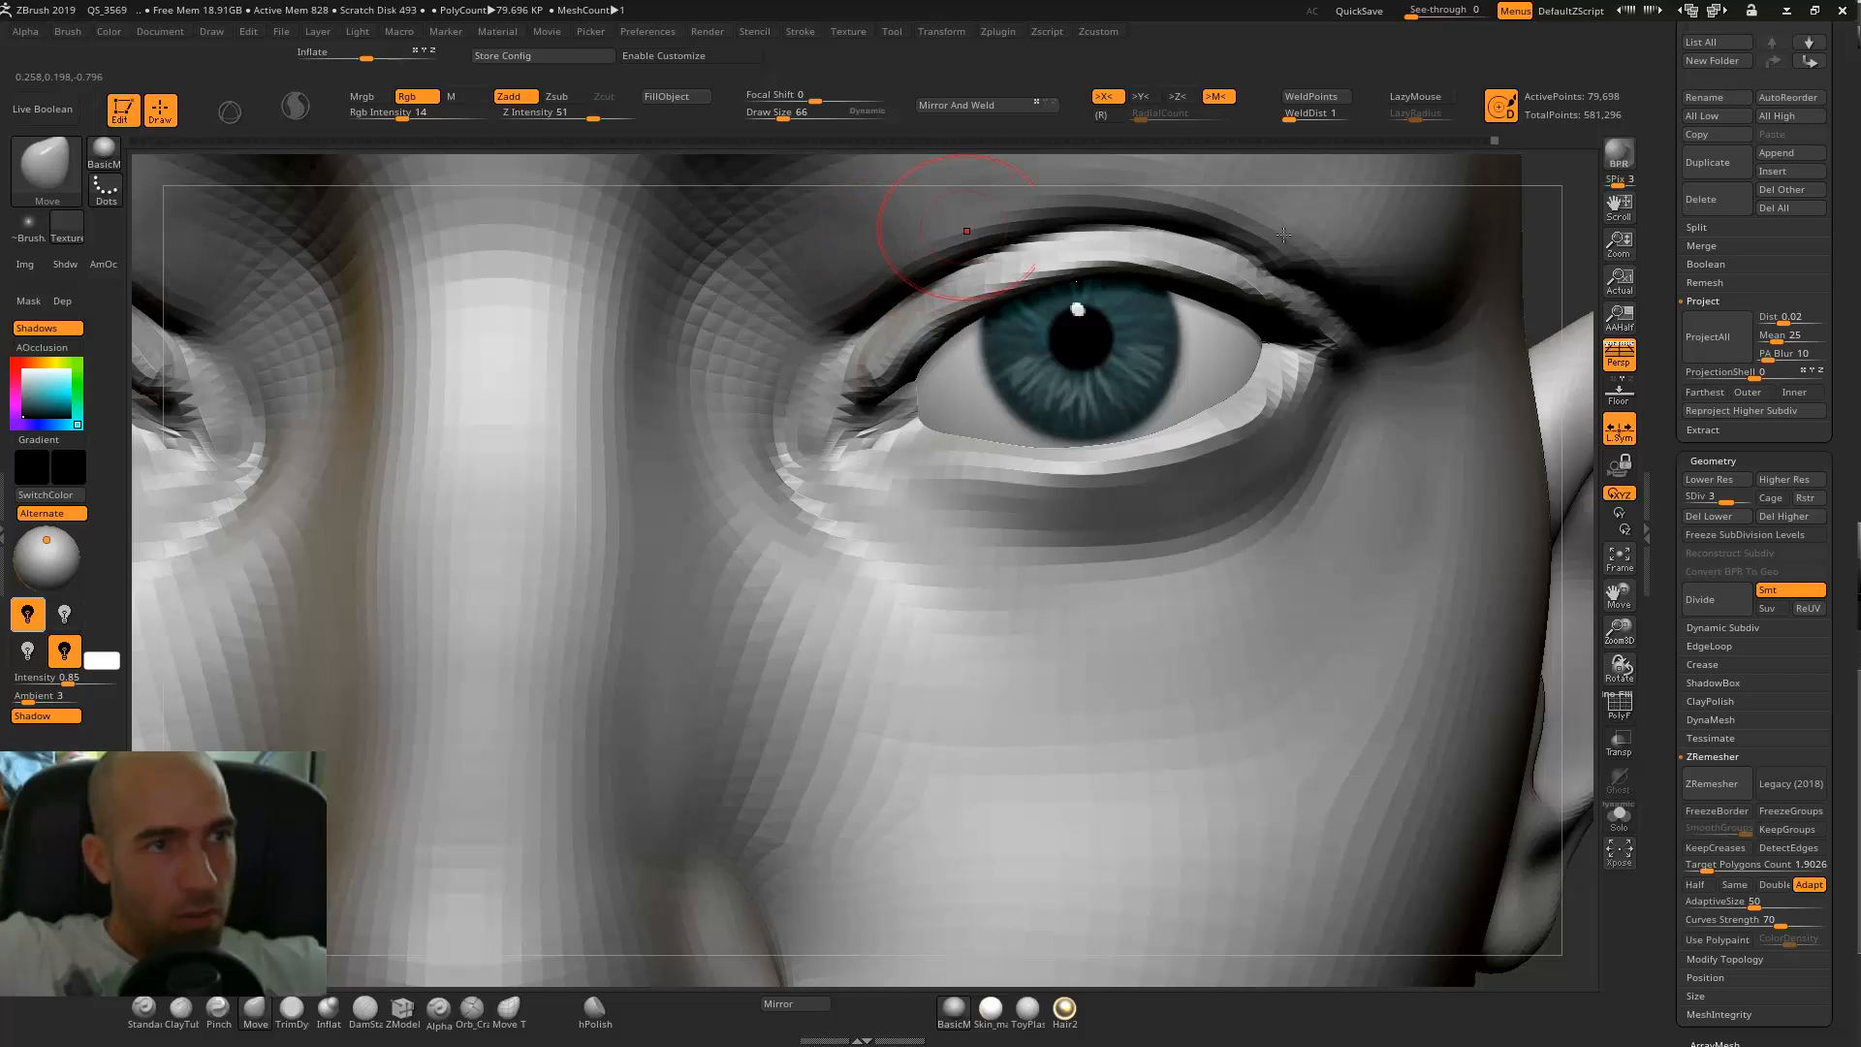
{"action": "left_click_drag", "start_coordinate": [1572, 256], "coordinate": [1461, 362], "text": "alt"}
Mask the upper eyelid rims and pull the skin folds above them down with the Move brush.
{"action": "mouse_move", "coordinate": [841, 494]}
{"action": "left_mouse_down", "text": "ctrl"}
{"action": "mouse_move", "coordinate": [819, 504]}
{"action": "mouse_move", "coordinate": [936, 431]}
{"action": "mouse_move", "coordinate": [1018, 422]}
{"action": "mouse_move", "coordinate": [1095, 431]}
{"action": "mouse_move", "coordinate": [1226, 519]}
{"action": "mouse_move", "coordinate": [1104, 444]}
{"action": "left_mouse_up", "text": "ctrl"}
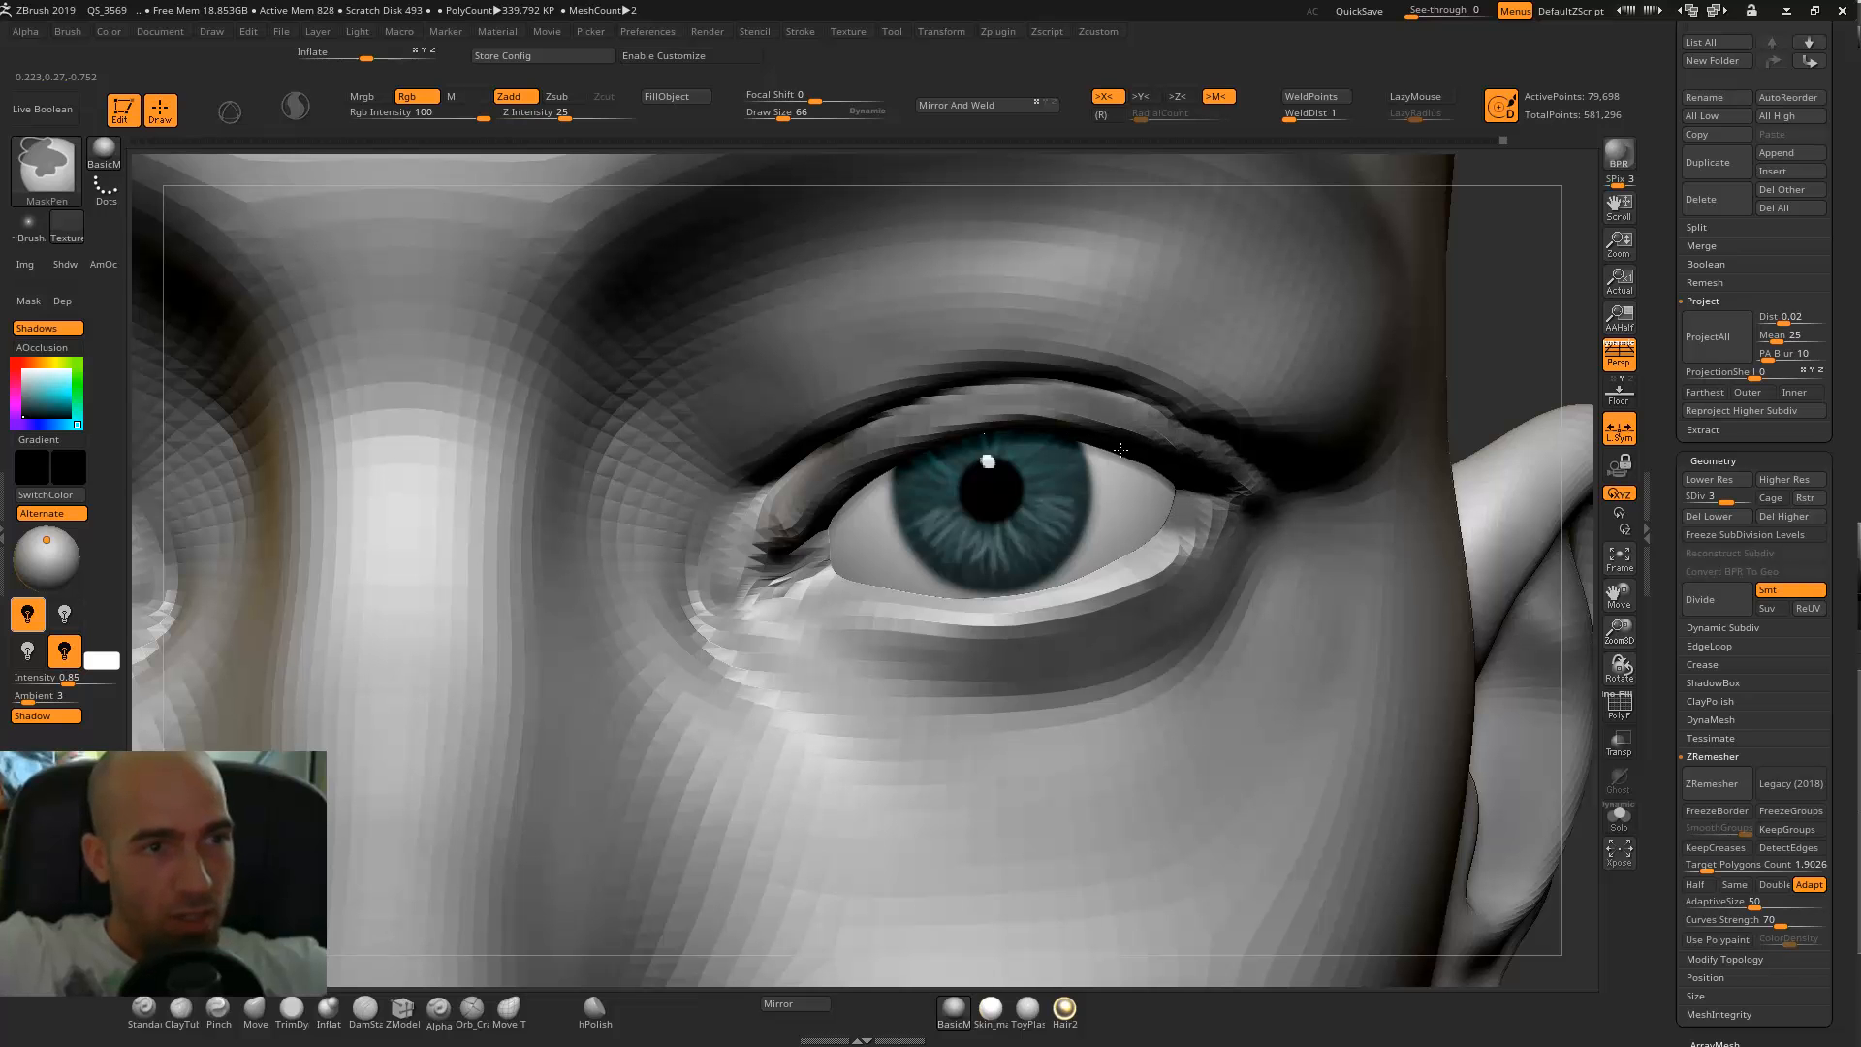
{"action": "left_click_drag", "start_coordinate": [831, 505], "coordinate": [779, 548], "text": "ctrl"}
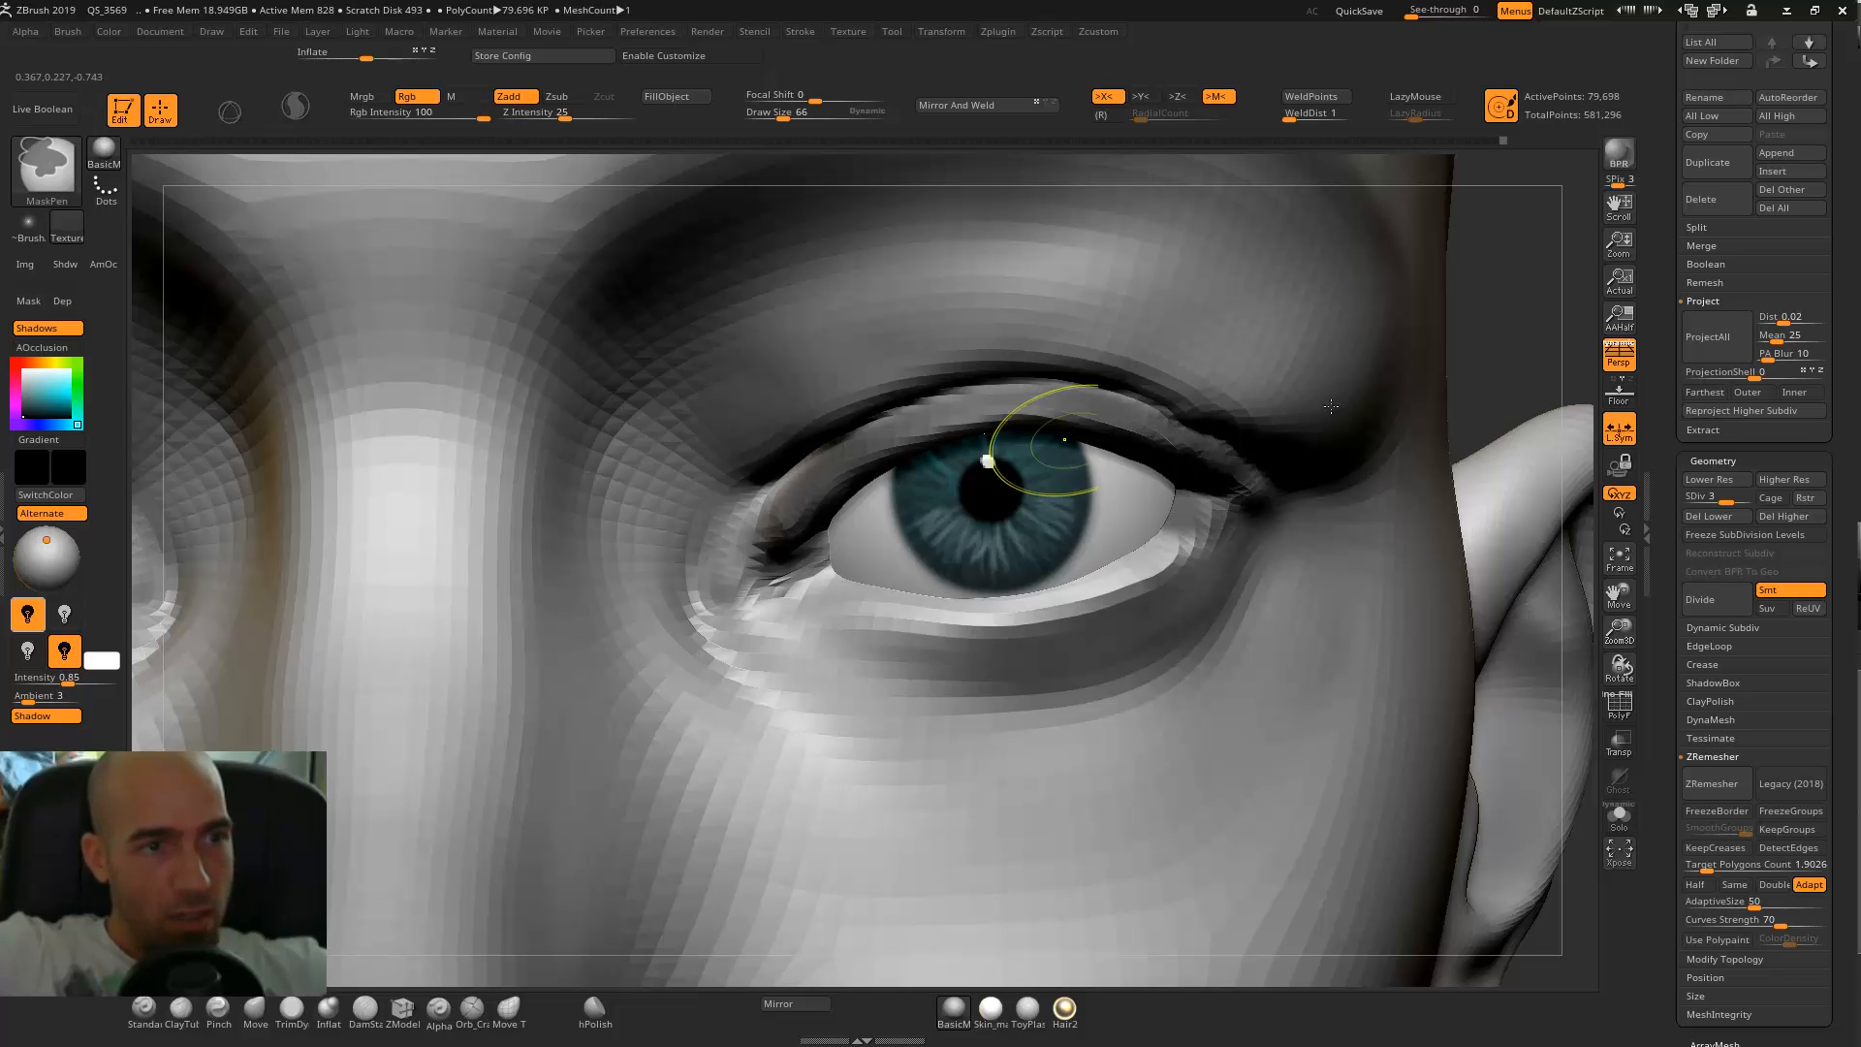
{"action": "left_click_drag", "start_coordinate": [1531, 336], "coordinate": [1420, 342]}
{"action": "left_click_drag", "start_coordinate": [1567, 420], "coordinate": [1416, 291], "text": "alt"}
{"action": "left_click_drag", "start_coordinate": [1582, 323], "coordinate": [1125, 388], "text": "shift"}
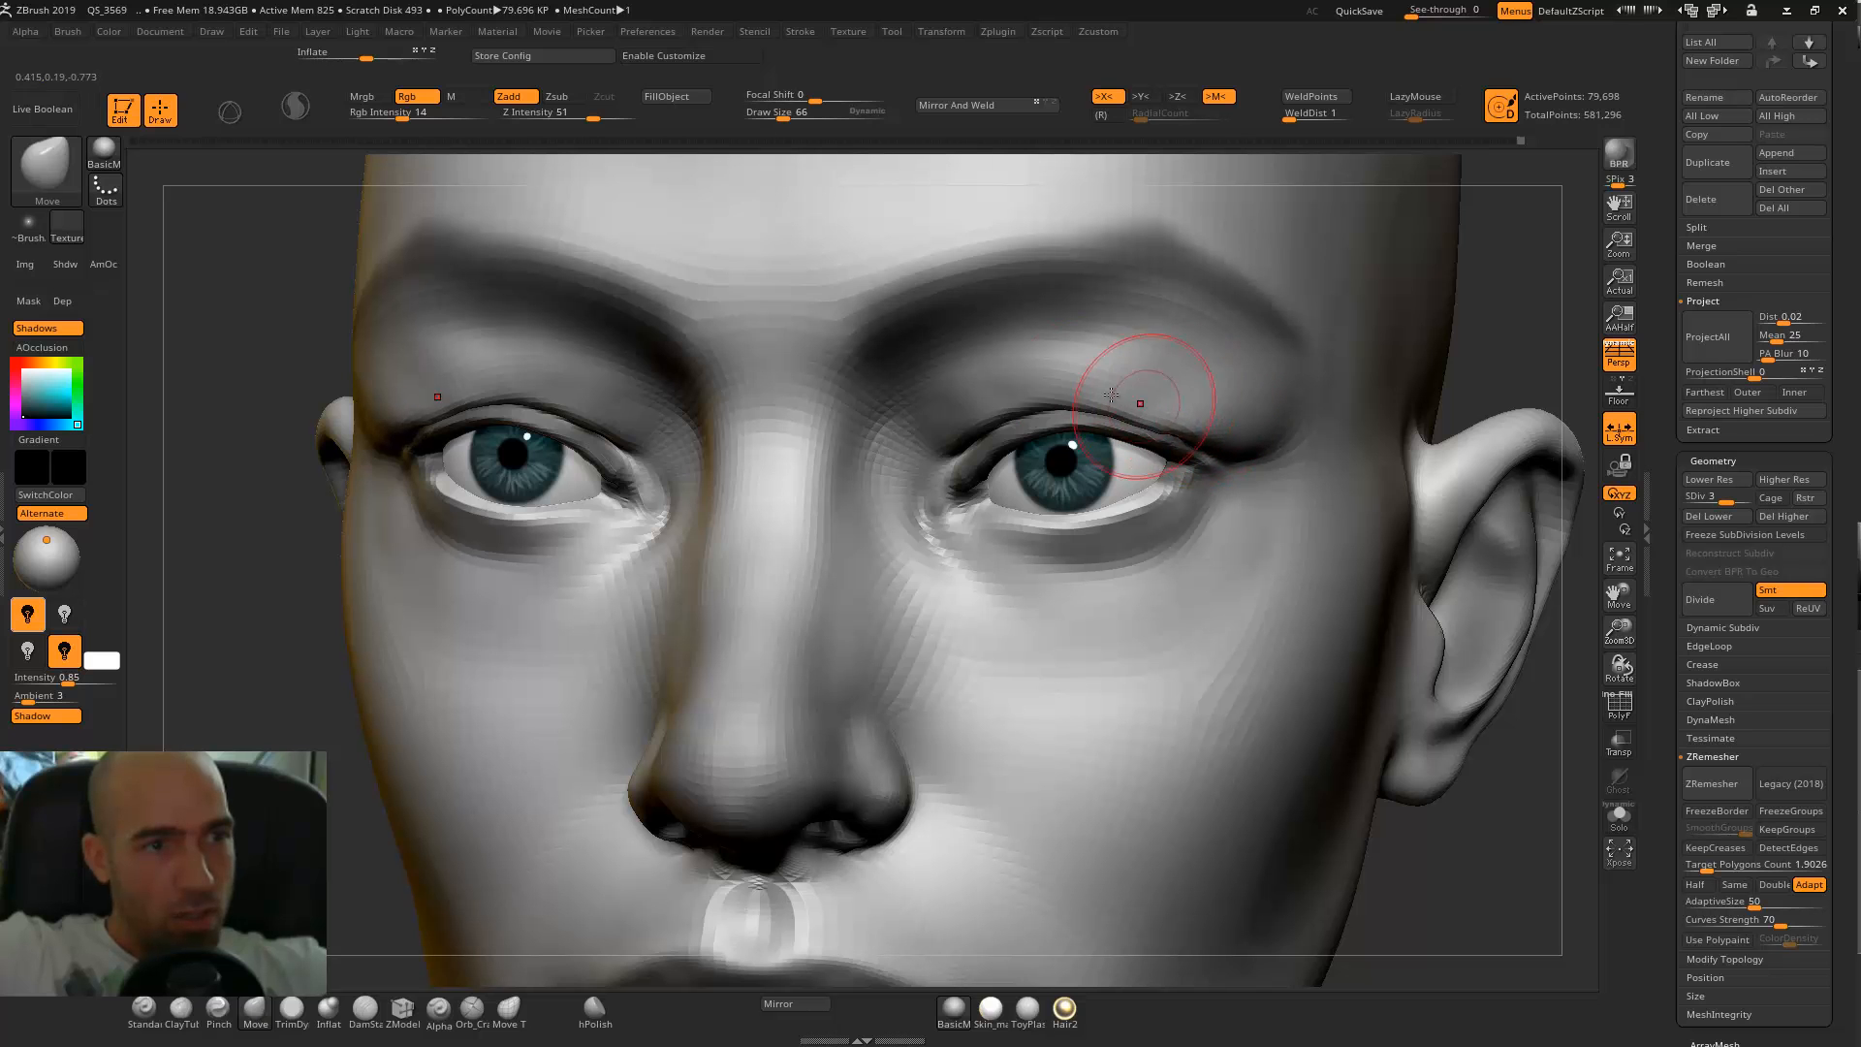
{"action": "left_click_drag", "start_coordinate": [935, 449], "coordinate": [927, 458]}
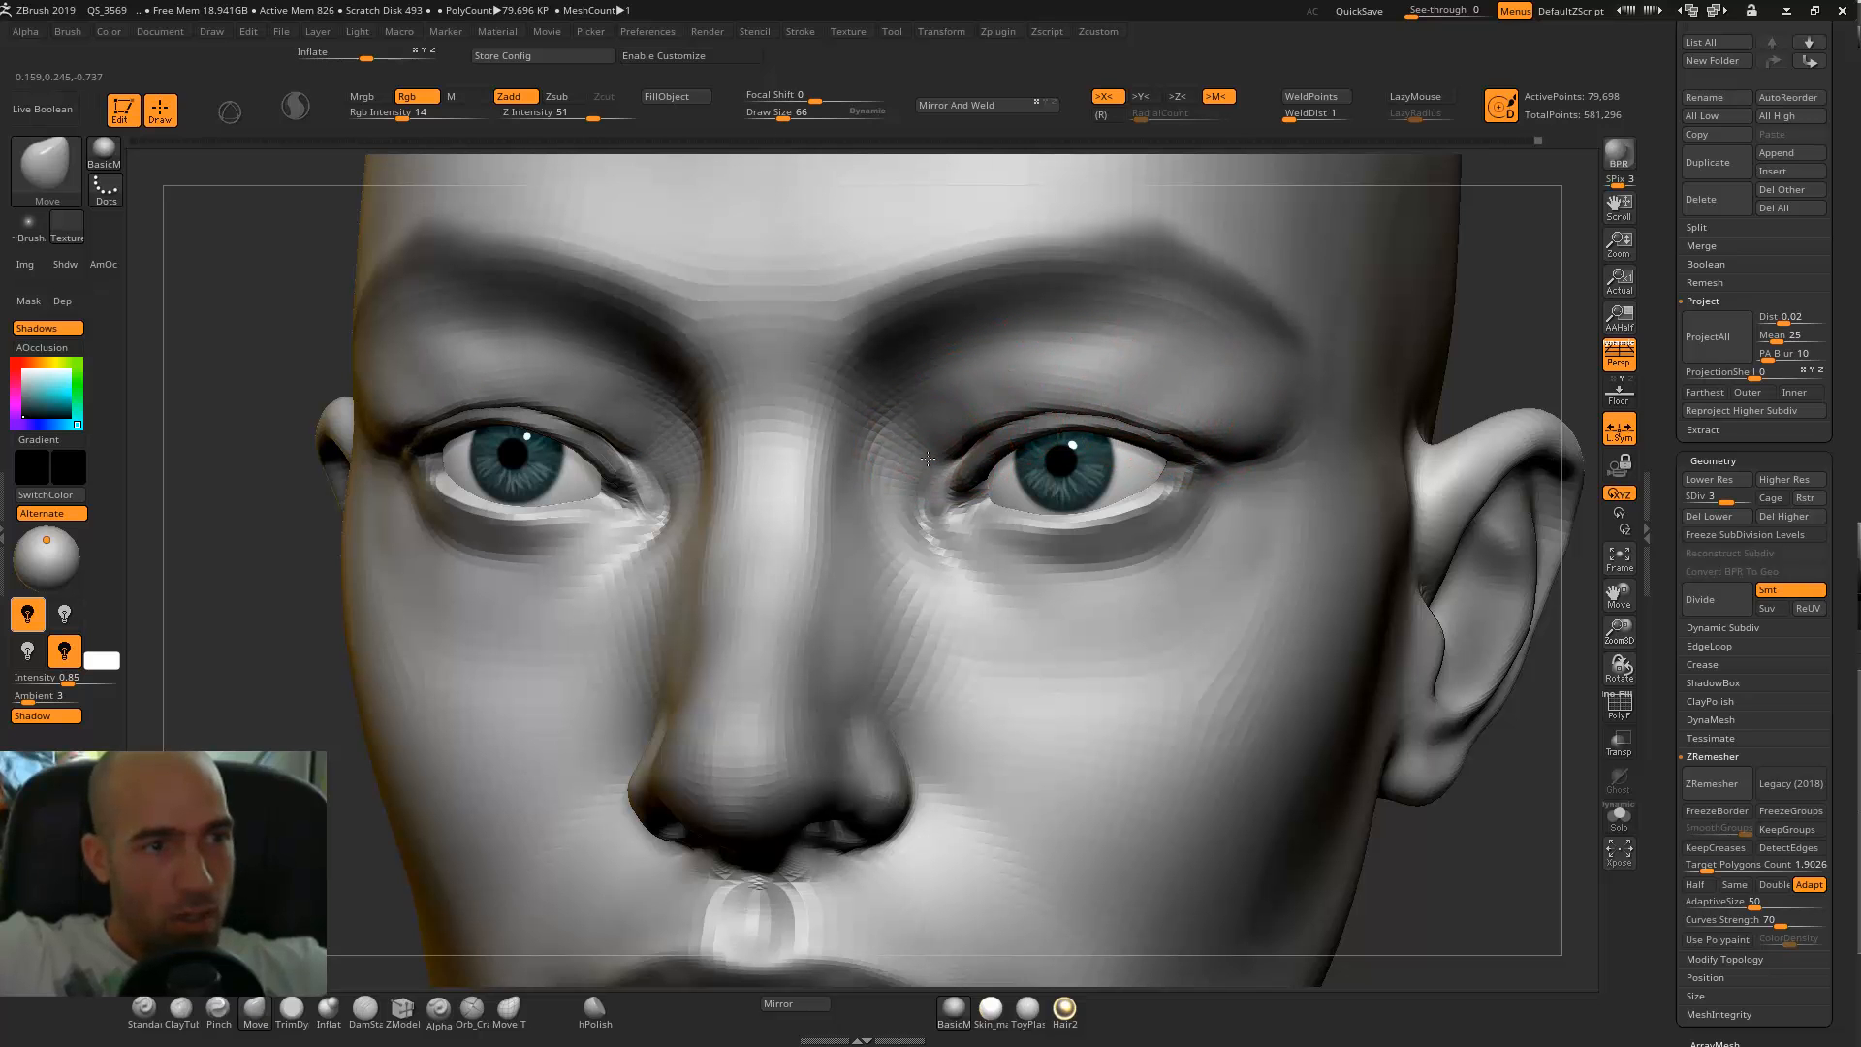
Smooth and adjust the skin folds between the brows and the upper eyelids.
{"action": "key", "text": "shift"}
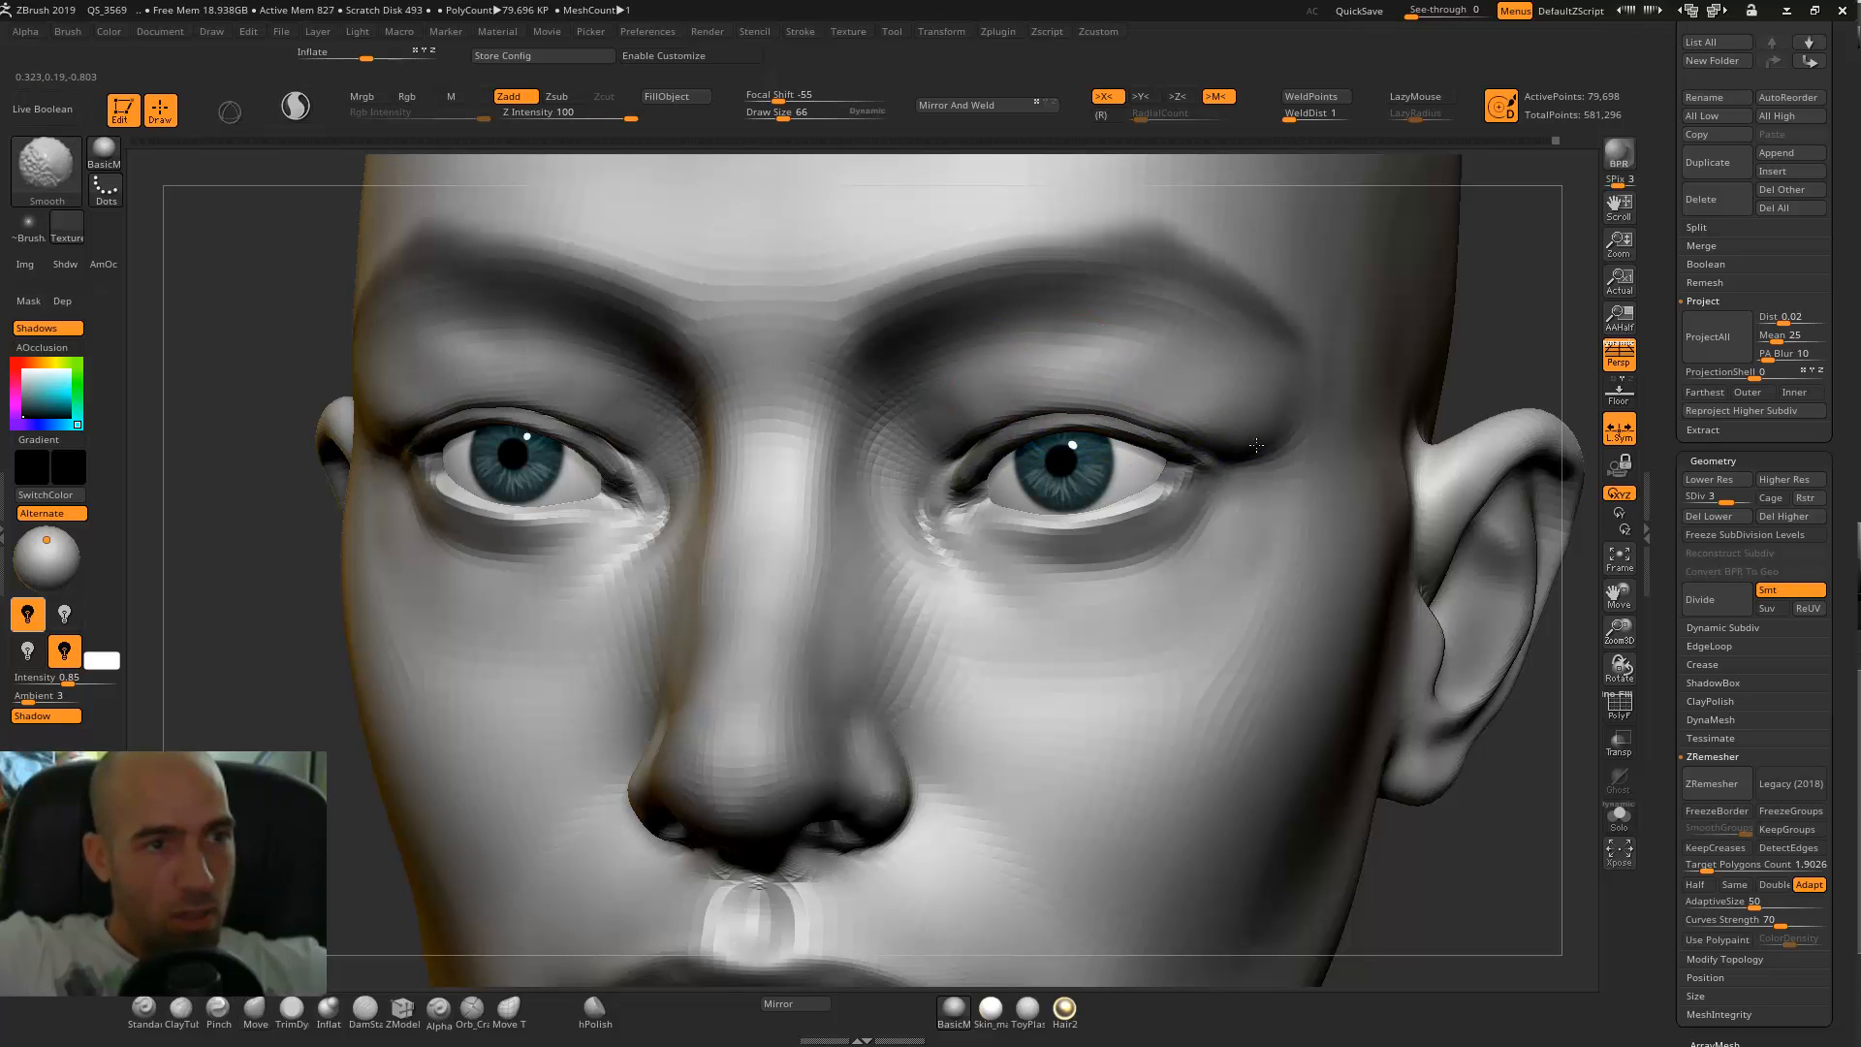
{"action": "mouse_move", "coordinate": [1532, 302]}
{"action": "left_mouse_down", "text": "shift"}
{"action": "mouse_move", "coordinate": [1446, 345]}
{"action": "mouse_move", "coordinate": [1308, 300]}
{"action": "mouse_move", "coordinate": [1243, 424]}
{"action": "mouse_move", "coordinate": [1231, 524]}
{"action": "left_mouse_up", "text": "shift"}
{"action": "key", "text": "shift"}
{"action": "mouse_move", "coordinate": [1355, 417]}
{"action": "left_mouse_down", "text": "alt"}
{"action": "mouse_move", "coordinate": [1341, 307]}
{"action": "mouse_move", "coordinate": [1286, 322]}
{"action": "left_mouse_up", "text": "alt"}
{"action": "mouse_move", "coordinate": [945, 393]}
{"action": "left_mouse_down"}
{"action": "mouse_move", "coordinate": [852, 424]}
{"action": "mouse_move", "coordinate": [1404, 360]}
{"action": "mouse_move", "coordinate": [1250, 534]}
{"action": "left_mouse_up"}
{"action": "key", "text": "shift"}
{"action": "left_click_drag", "start_coordinate": [1488, 311], "coordinate": [1532, 223], "text": "alt"}
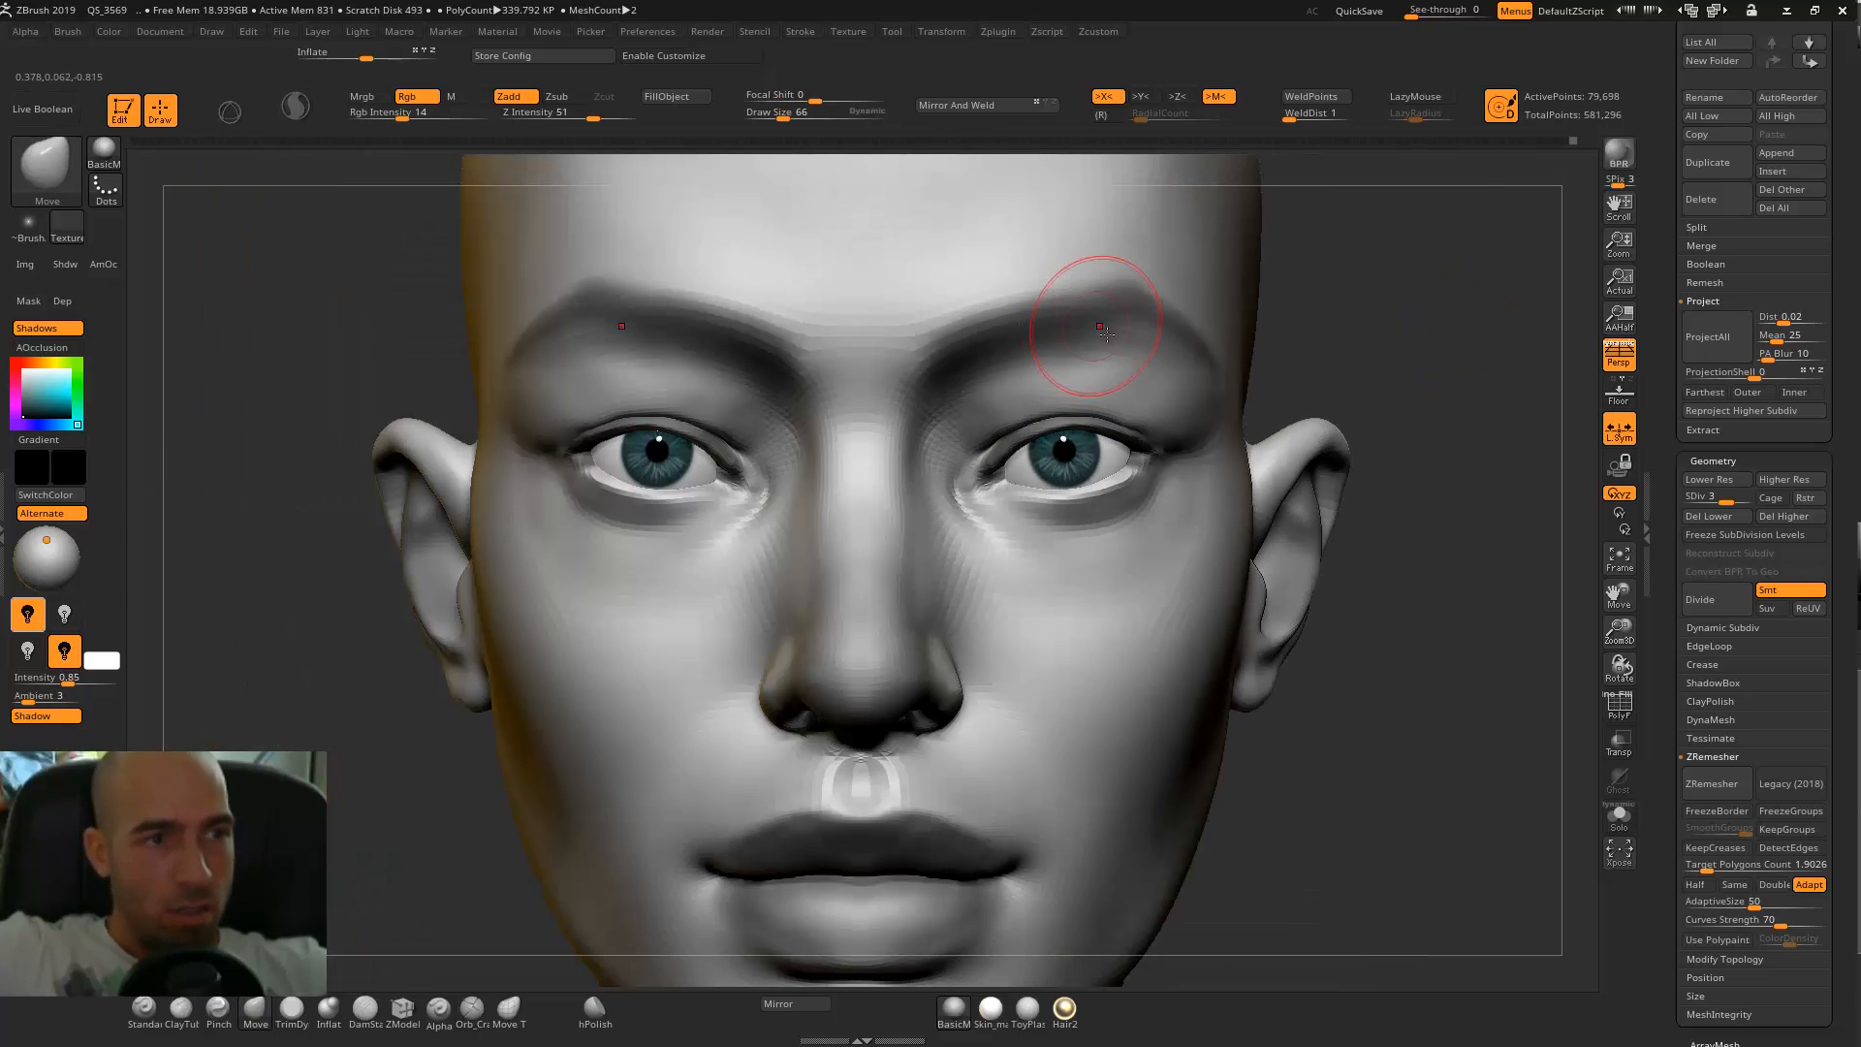
Carve sharper creases along the brows with the DamStandard brush at draw size 66.
{"action": "key", "text": "b"}
{"action": "key", "text": "d"}
{"action": "key", "text": "s"}
{"action": "left_click_drag", "start_coordinate": [908, 372], "coordinate": [1059, 302]}
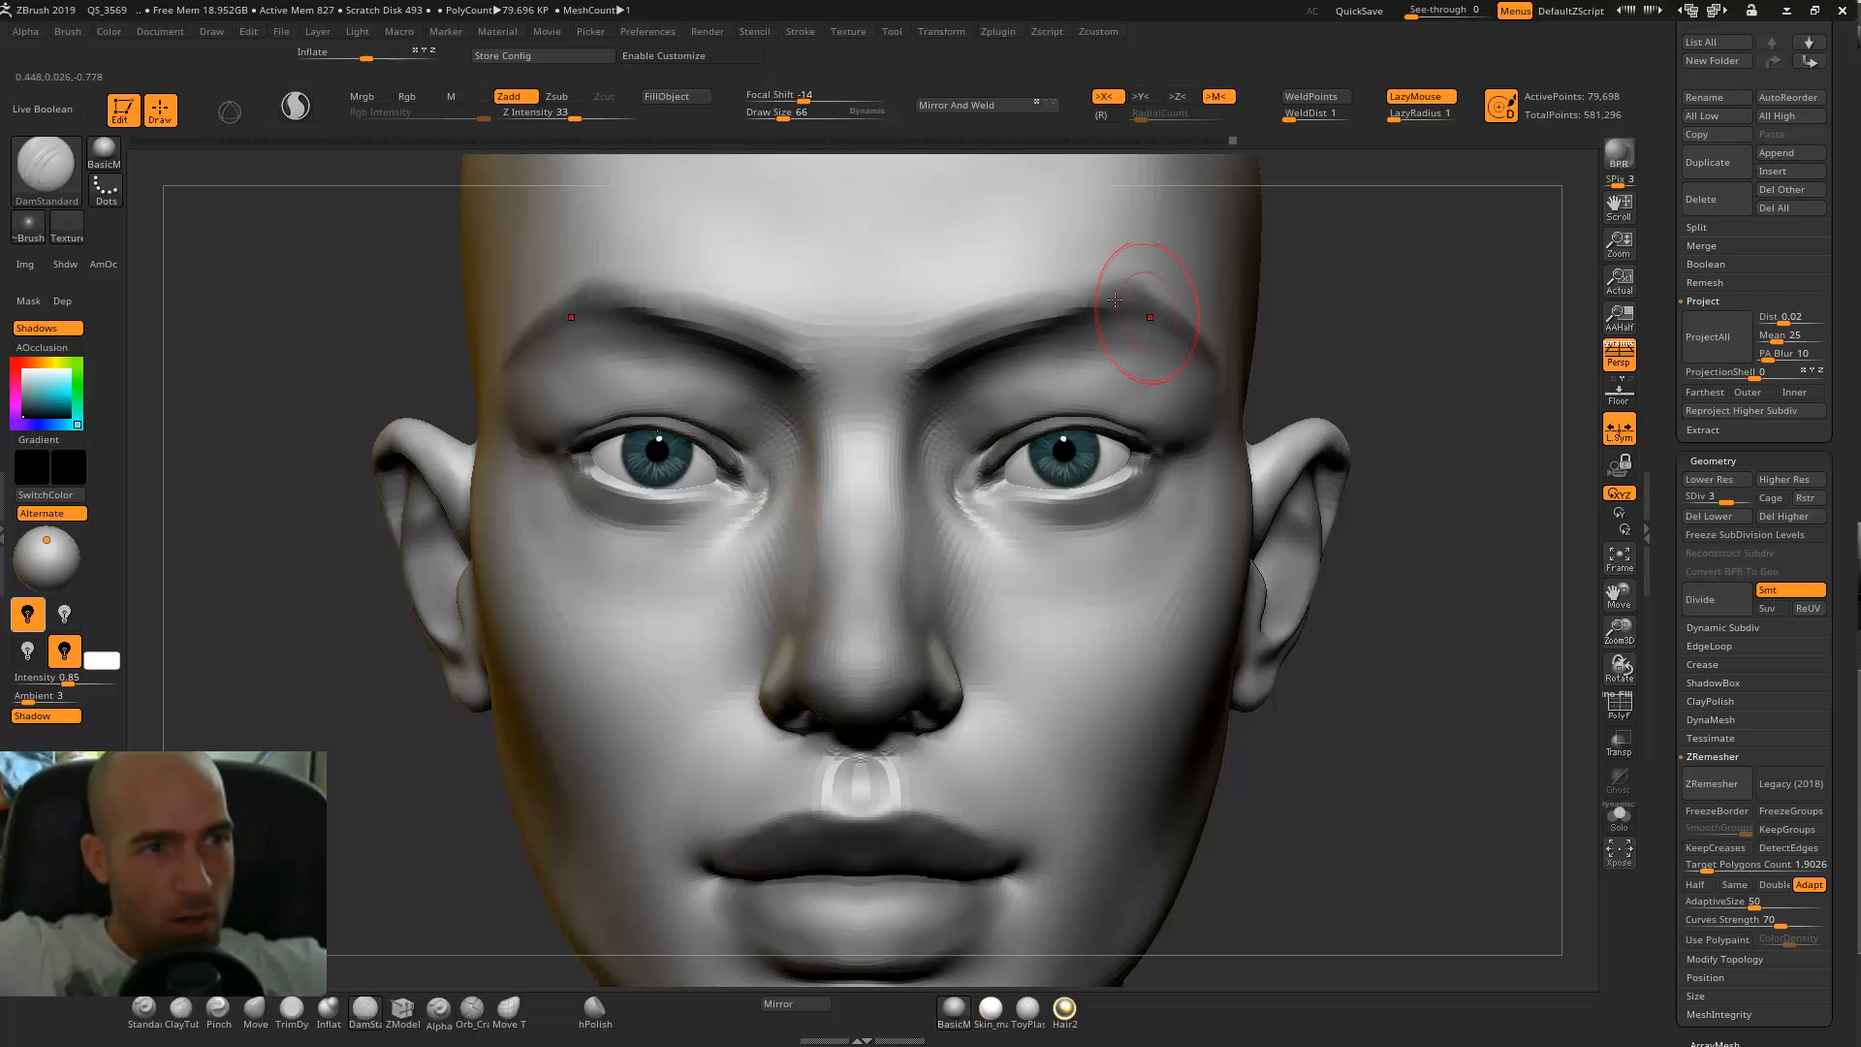
{"action": "left_click_drag", "start_coordinate": [1424, 332], "coordinate": [1539, 360]}
{"action": "left_click_drag", "start_coordinate": [1265, 297], "coordinate": [909, 220], "text": "alt"}
Sharpen the upper eyelid creases toward the inner eye corners with the DamStandard brush at draw size 38.
{"action": "mouse_move", "coordinate": [1396, 218]}
{"action": "left_mouse_down", "text": "alt"}
{"action": "mouse_move", "coordinate": [1405, 311]}
{"action": "mouse_move", "coordinate": [1391, 271]}
{"action": "mouse_move", "coordinate": [907, 429]}
{"action": "mouse_move", "coordinate": [879, 466]}
{"action": "left_mouse_up", "text": "alt"}
{"action": "key", "text": "bracketleft"}
{"action": "key", "text": "bracketleft"}
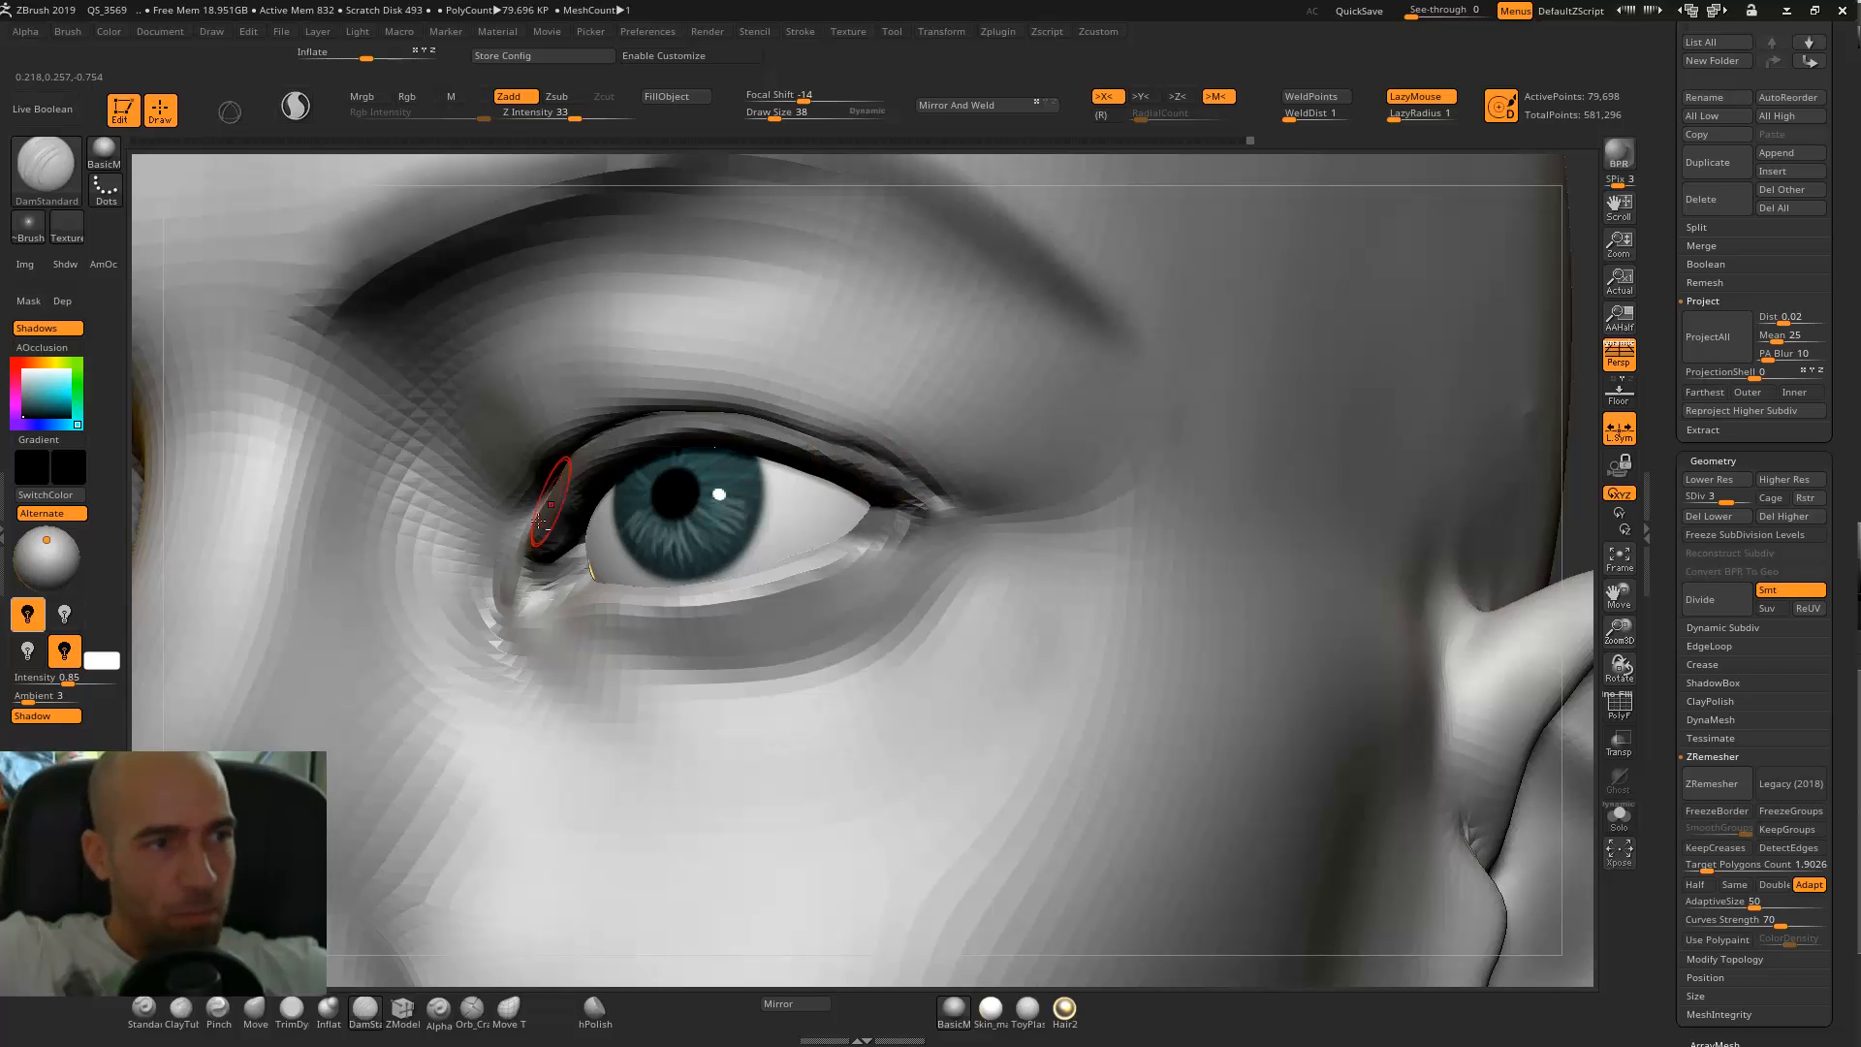
{"action": "left_click_drag", "start_coordinate": [156, 579], "coordinate": [471, 528]}
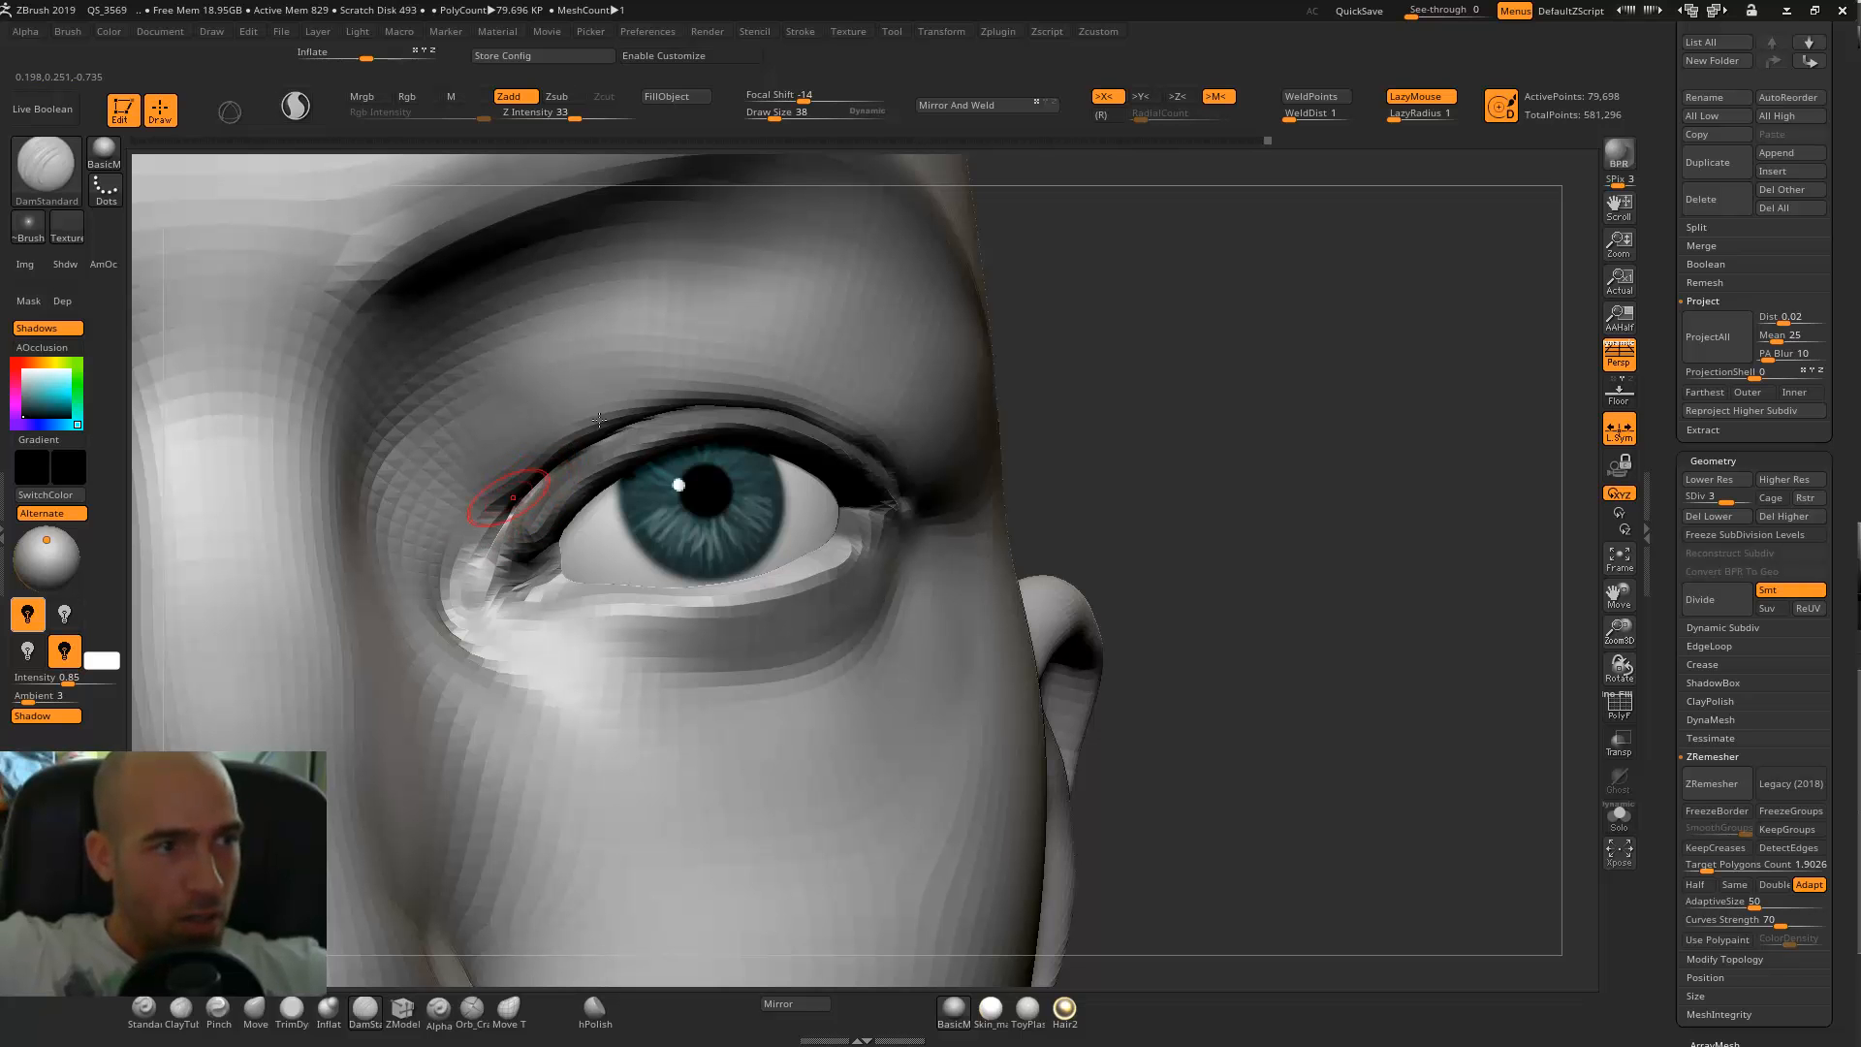
{"action": "left_click_drag", "start_coordinate": [706, 405], "coordinate": [601, 461], "text": "shift"}
Carve a thin crease beneath the lower eyelid rims with the DamStandard brush at draw size 38.
{"action": "left_click_drag", "start_coordinate": [1144, 407], "coordinate": [1095, 319], "text": "alt"}
{"action": "mouse_move", "coordinate": [1095, 339]}
{"action": "left_mouse_down", "text": "shift"}
{"action": "mouse_move", "coordinate": [1060, 357]}
{"action": "mouse_move", "coordinate": [1294, 312]}
{"action": "mouse_move", "coordinate": [1354, 358]}
{"action": "mouse_move", "coordinate": [1362, 484]}
{"action": "left_mouse_up", "text": "shift"}
{"action": "mouse_move", "coordinate": [771, 557]}
{"action": "left_mouse_down"}
{"action": "mouse_move", "coordinate": [739, 568]}
{"action": "mouse_move", "coordinate": [758, 531]}
{"action": "mouse_move", "coordinate": [761, 570]}
{"action": "mouse_move", "coordinate": [991, 605]}
{"action": "left_mouse_up"}
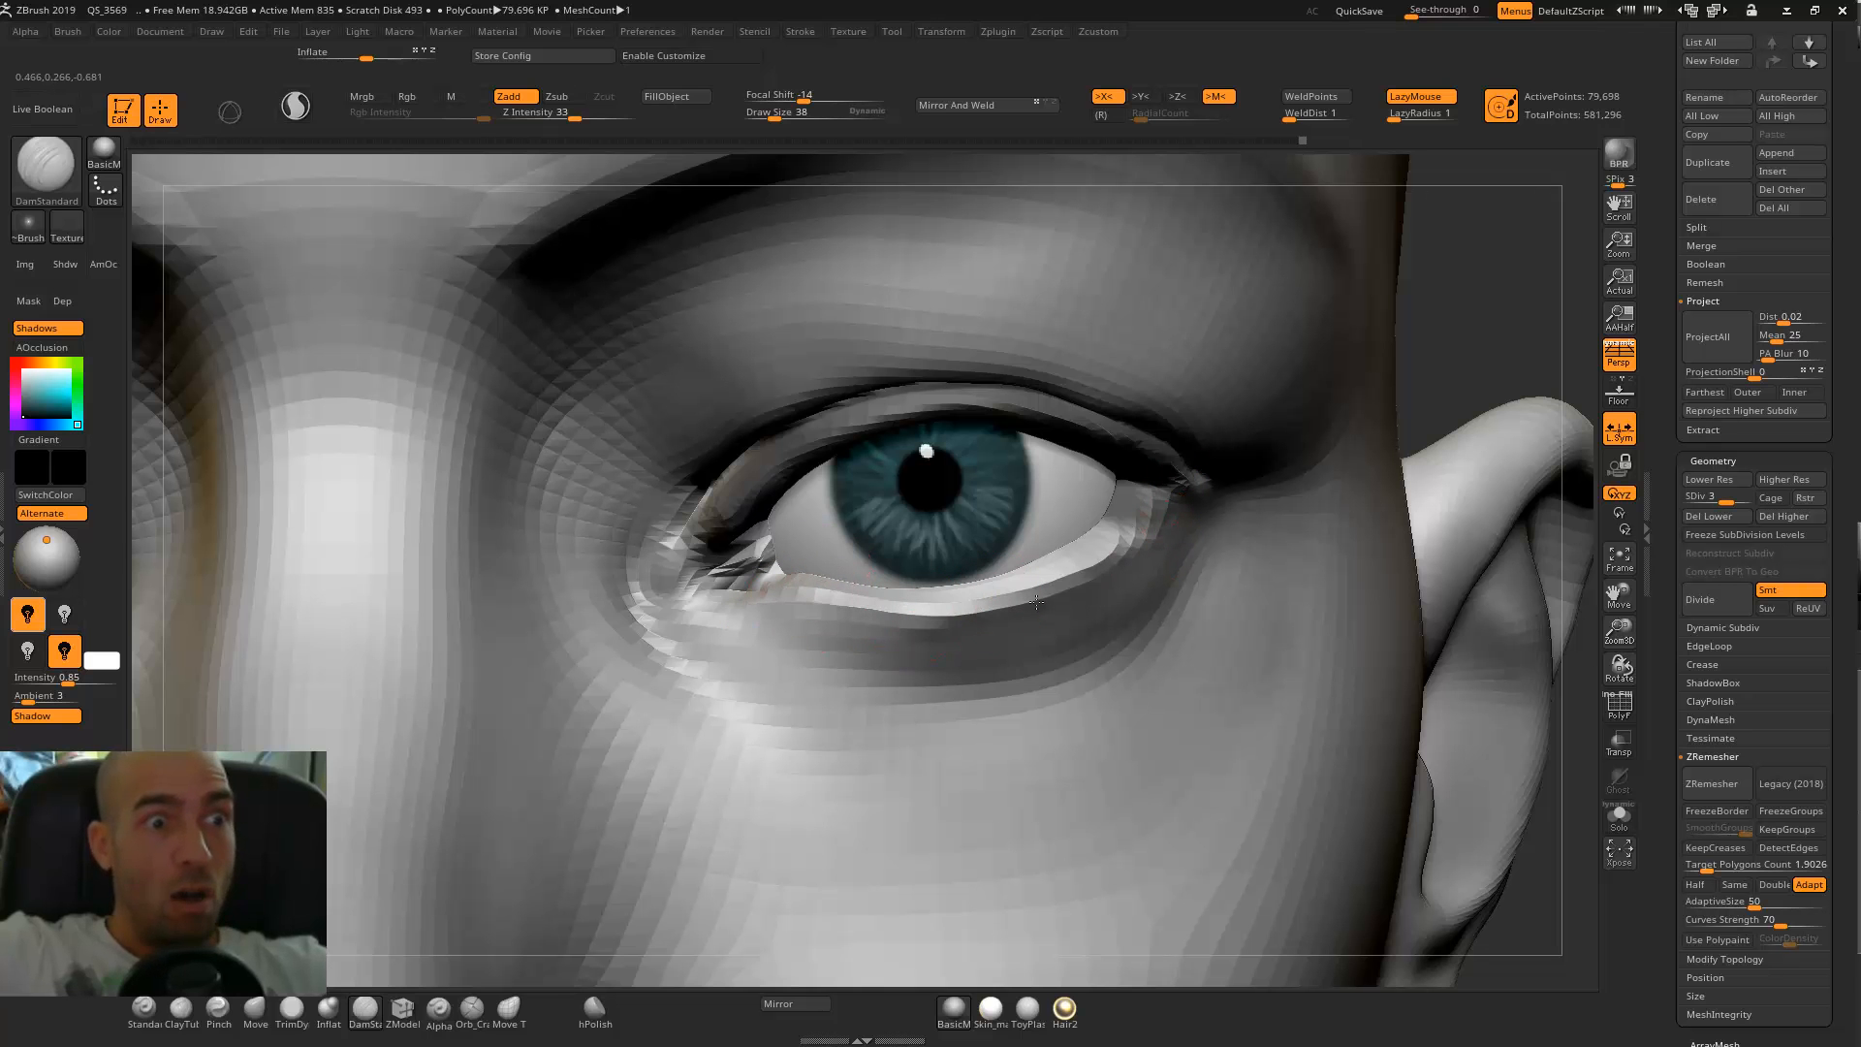
Adjust the inner eye corners and the inner part of the upper lids with the Move brush at draw size 82.
{"action": "mouse_move", "coordinate": [1361, 305]}
{"action": "right_mouse_down", "text": "ctrl"}
{"action": "mouse_move", "coordinate": [1429, 257]}
{"action": "mouse_move", "coordinate": [1368, 300]}
{"action": "right_mouse_up", "text": "ctrl"}
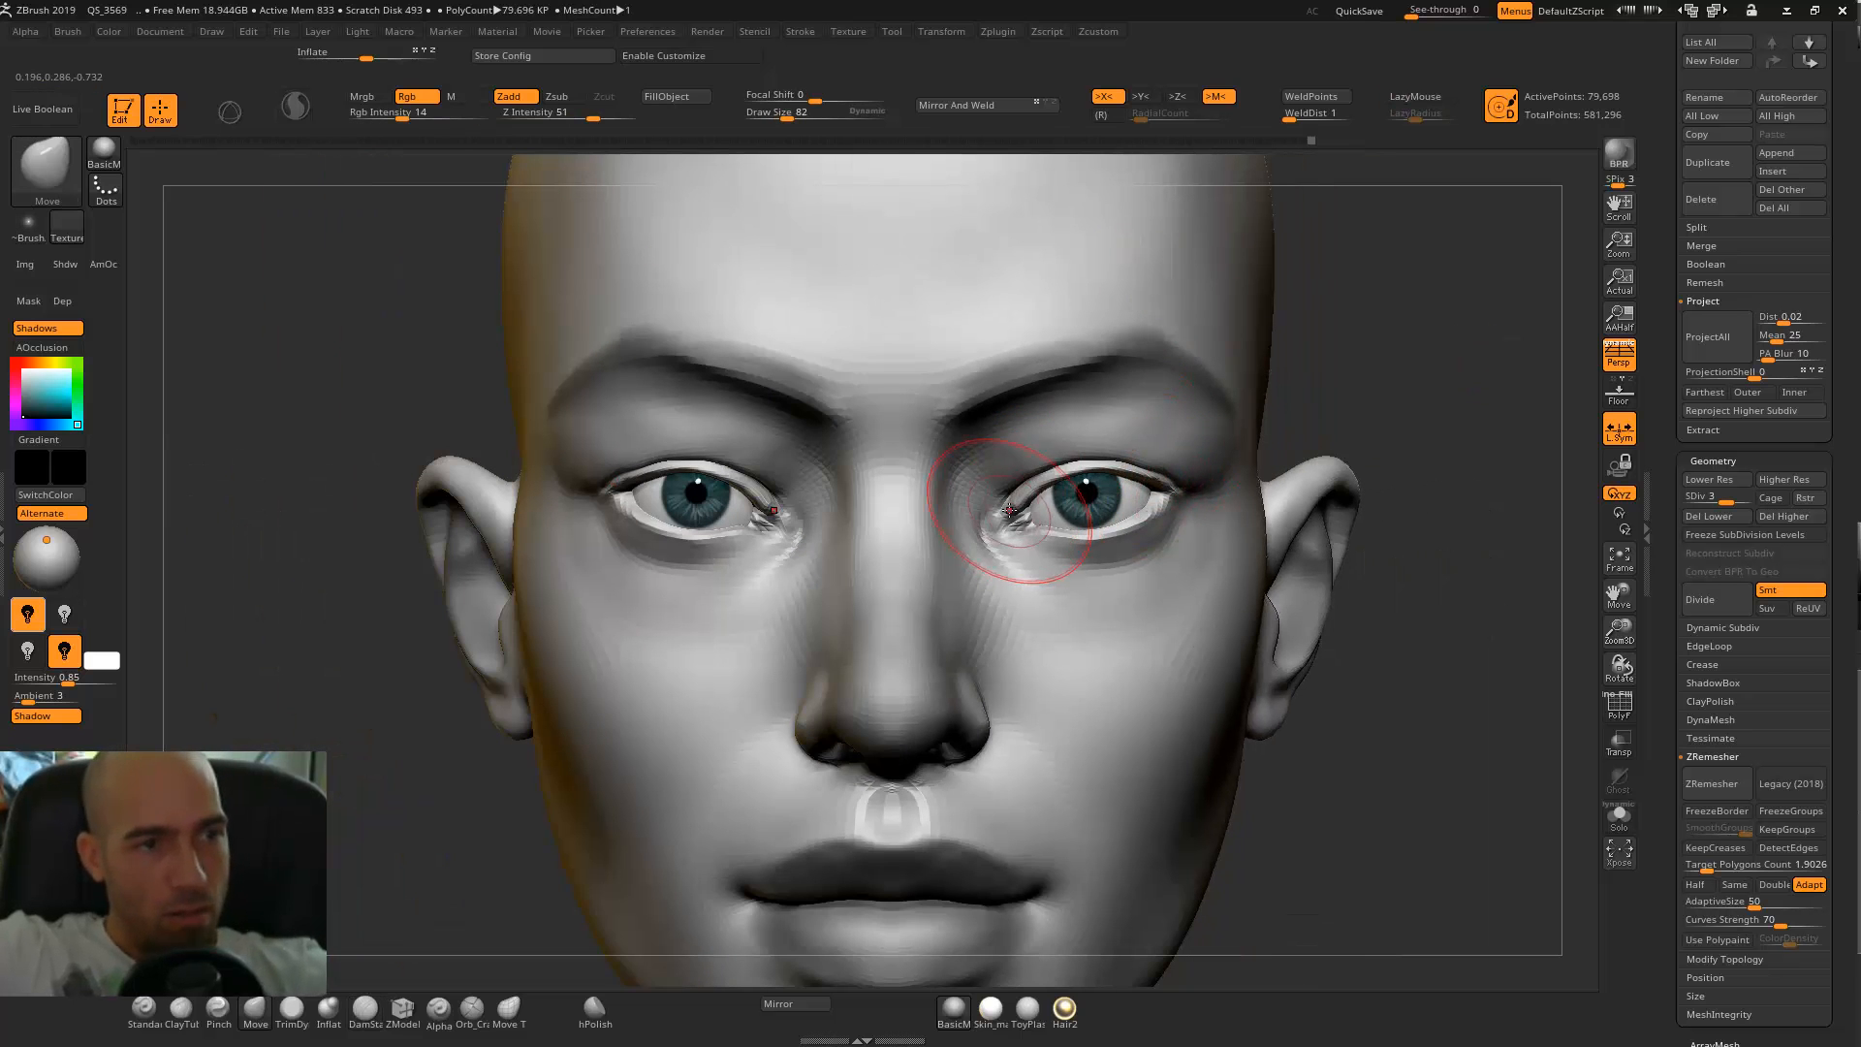
{"action": "left_click_drag", "start_coordinate": [1046, 482], "coordinate": [1044, 476]}
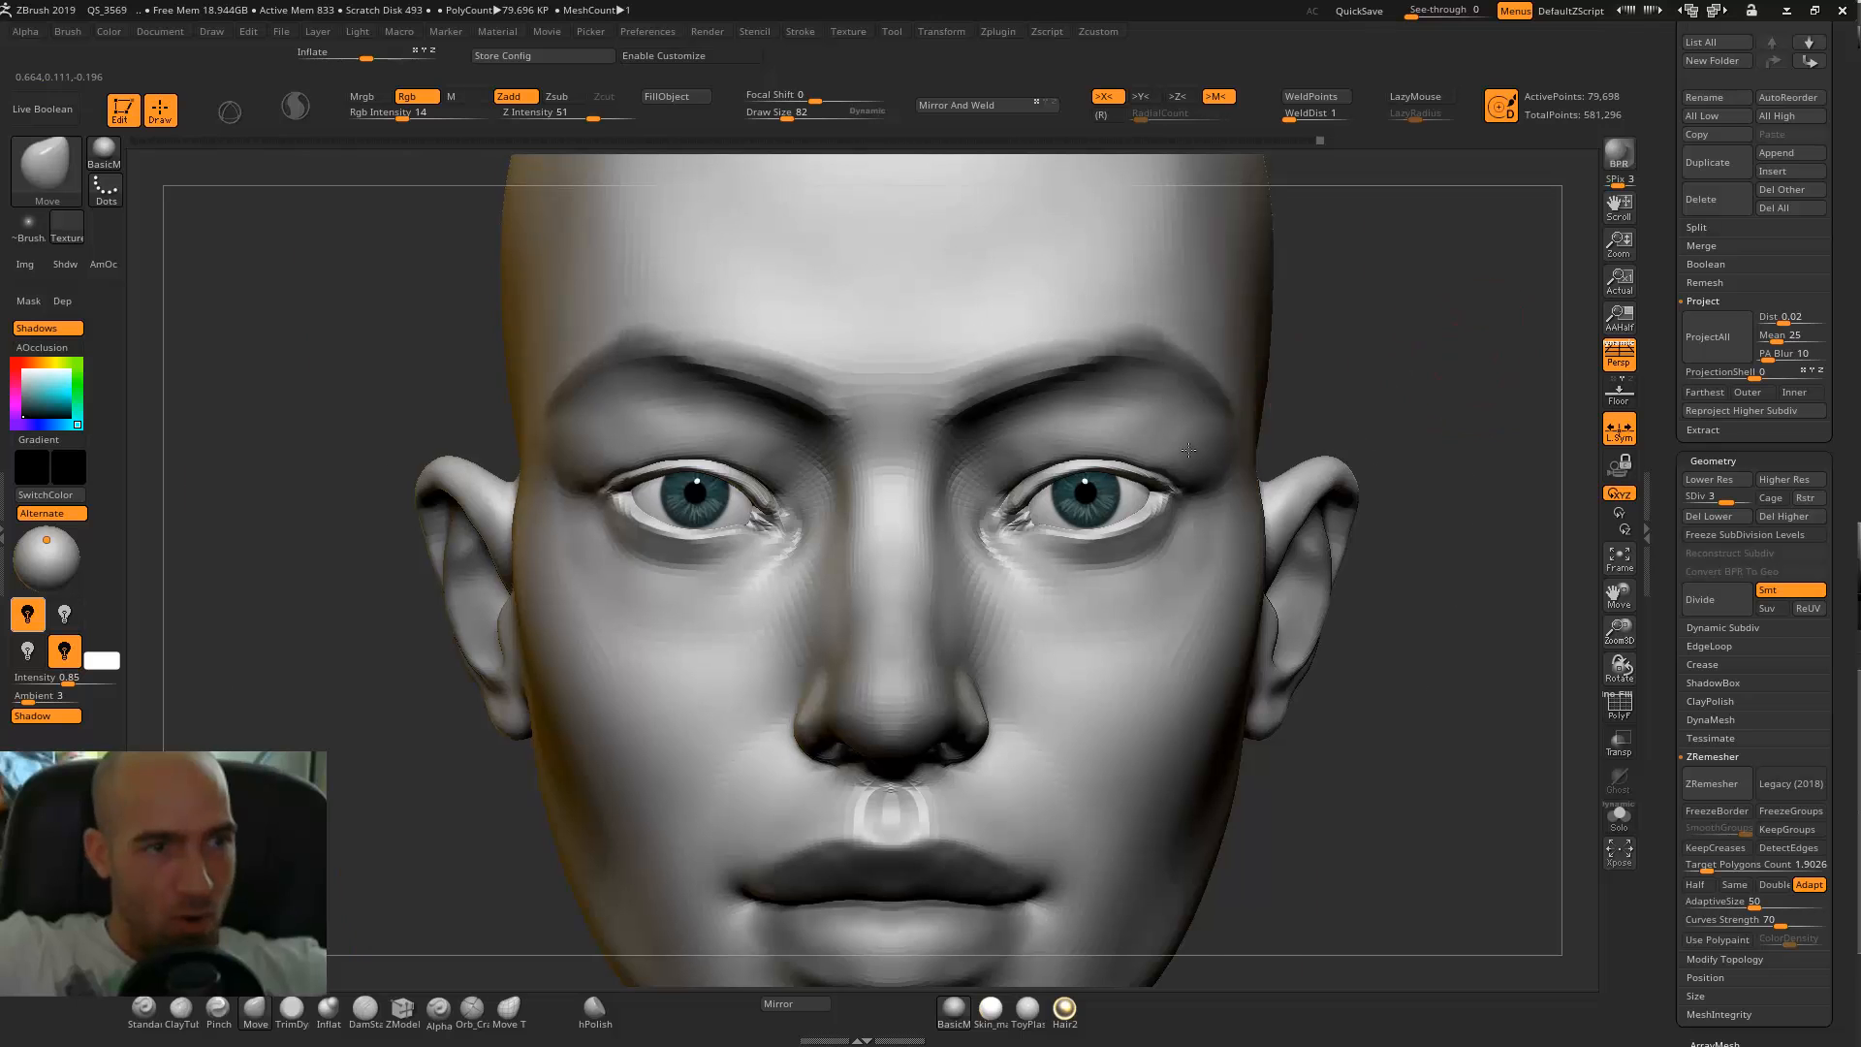
{"action": "right_click_drag", "start_coordinate": [1485, 352], "coordinate": [1458, 426], "text": "ctrl"}
{"action": "left_click_drag", "start_coordinate": [999, 565], "coordinate": [1019, 499]}
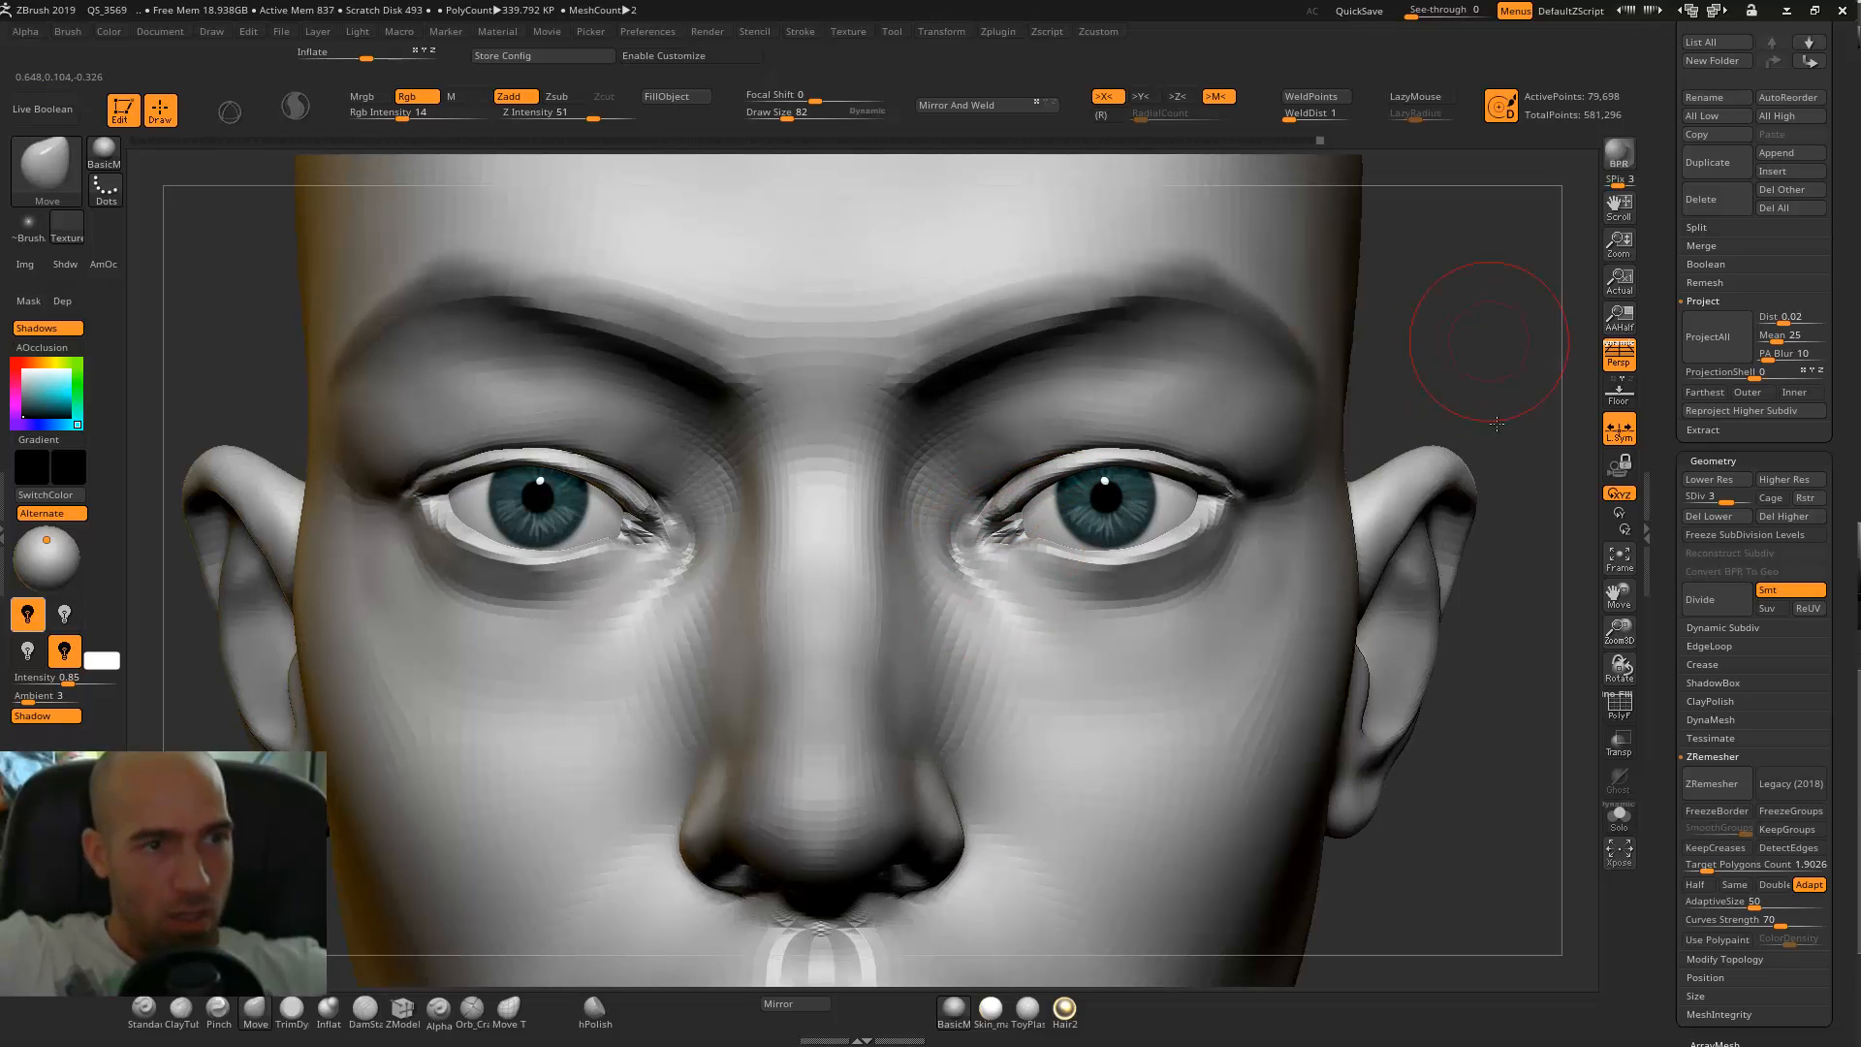
{"action": "right_click_drag", "start_coordinate": [1496, 424], "coordinate": [1494, 467], "text": "ctrl"}
Refine the arch of the upper eyelids and the position of the outer eye corners with the Move brush at draw size 82.
{"action": "mouse_move", "coordinate": [1078, 471]}
{"action": "left_mouse_down"}
{"action": "mouse_move", "coordinate": [1101, 461]}
{"action": "mouse_move", "coordinate": [1074, 448]}
{"action": "mouse_move", "coordinate": [1218, 433]}
{"action": "left_mouse_up"}
{"action": "left_click_drag", "start_coordinate": [1319, 505], "coordinate": [1329, 500]}
{"action": "left_click_drag", "start_coordinate": [1541, 415], "coordinate": [1538, 339]}
{"action": "left_click_drag", "start_coordinate": [1311, 516], "coordinate": [1318, 507]}
{"action": "left_click_drag", "start_coordinate": [1516, 437], "coordinate": [1512, 543]}
{"action": "left_click_drag", "start_coordinate": [1247, 545], "coordinate": [1200, 532]}
Set the Standard brush to sculpt with Zadd on, Rgb off and draw size 42.
{"action": "key", "text": "1"}
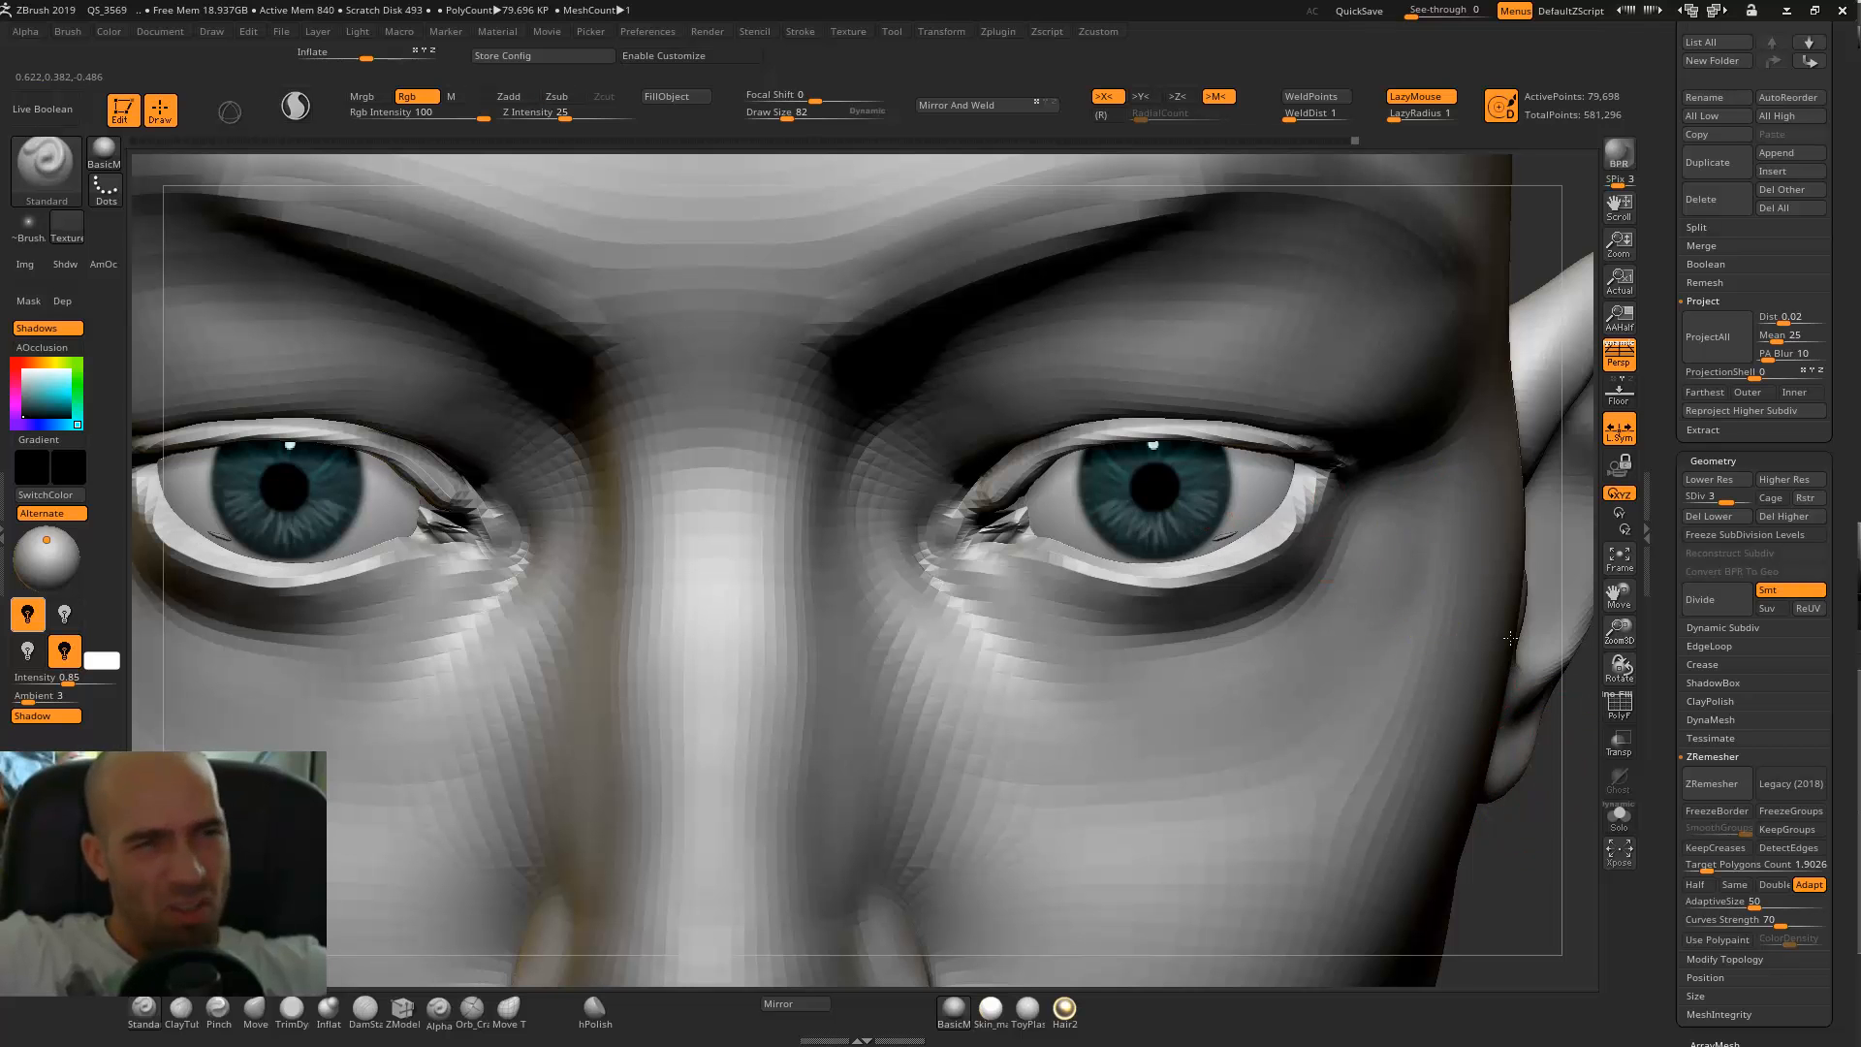
{"action": "left_click_drag", "start_coordinate": [1509, 637], "coordinate": [1415, 533]}
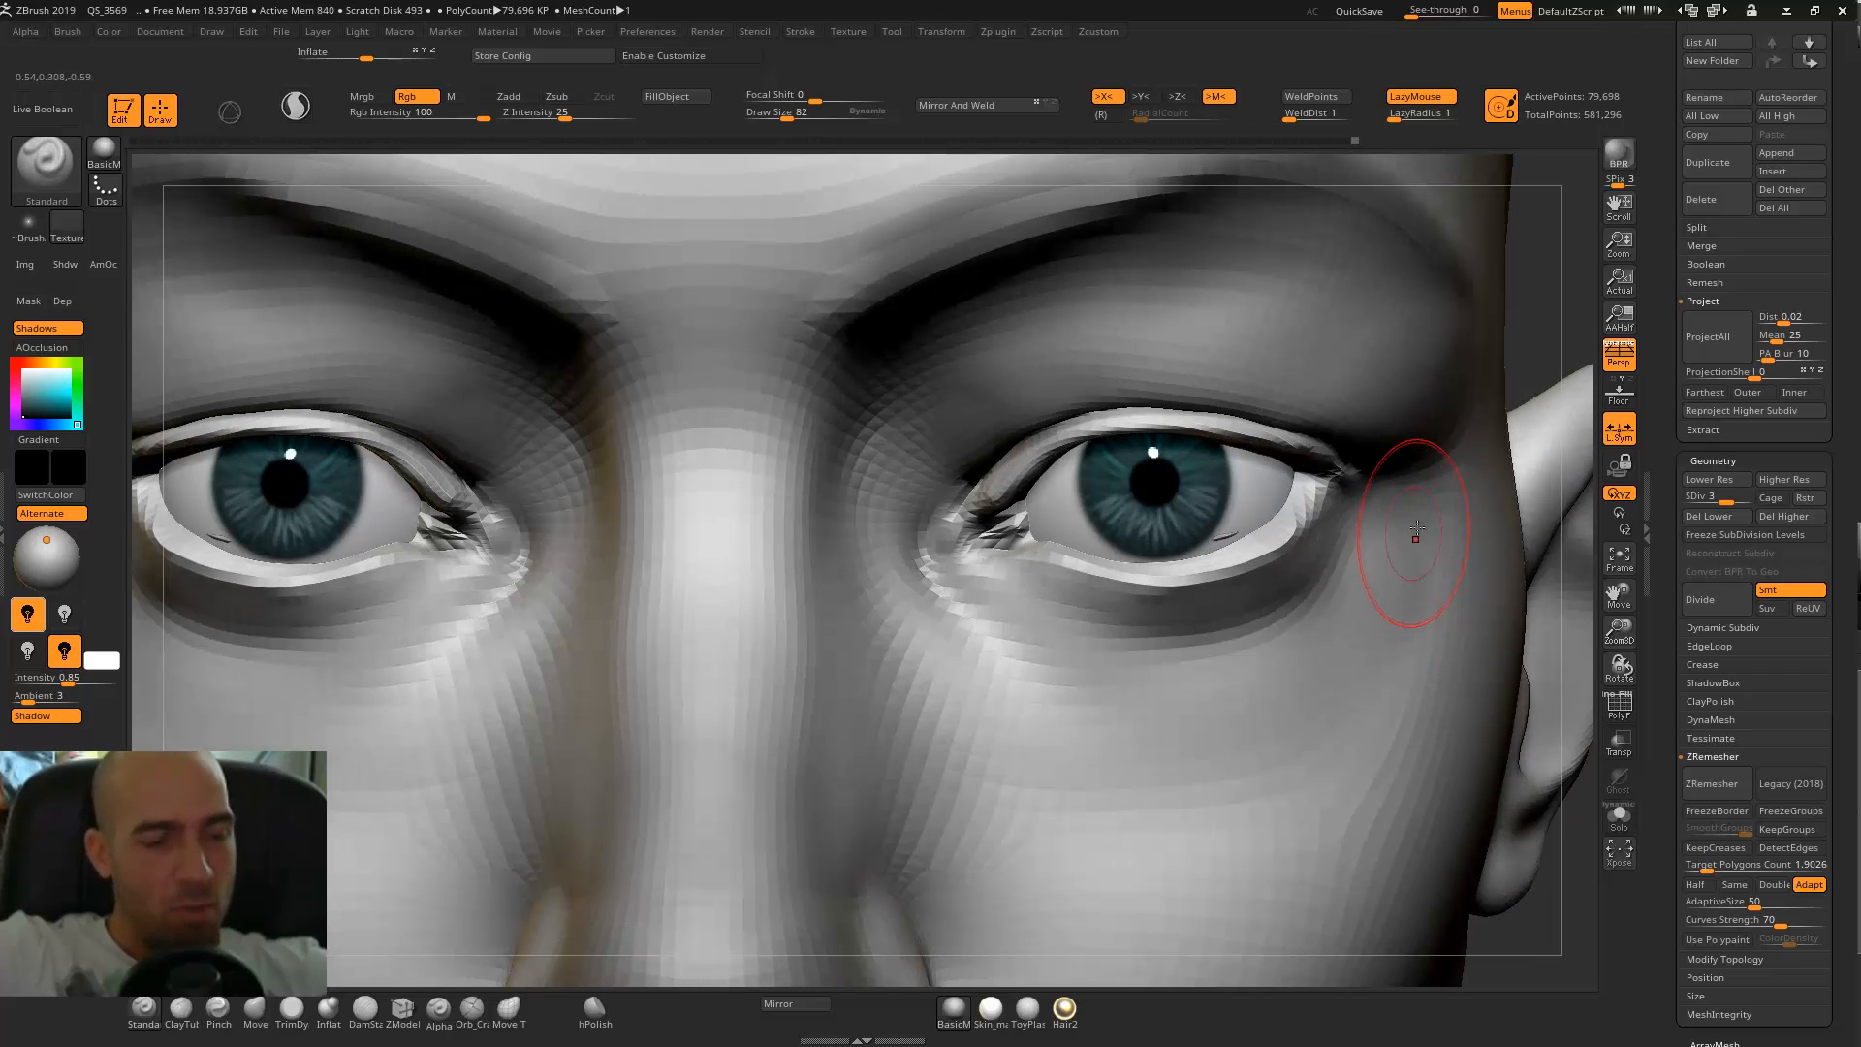
{"action": "left_click", "coordinate": [514, 97]}
{"action": "left_click", "coordinate": [418, 97]}
{"action": "key", "text": "["}
{"action": "key", "text": "["}
{"action": "key", "text": "["}
{"action": "key", "text": "["}
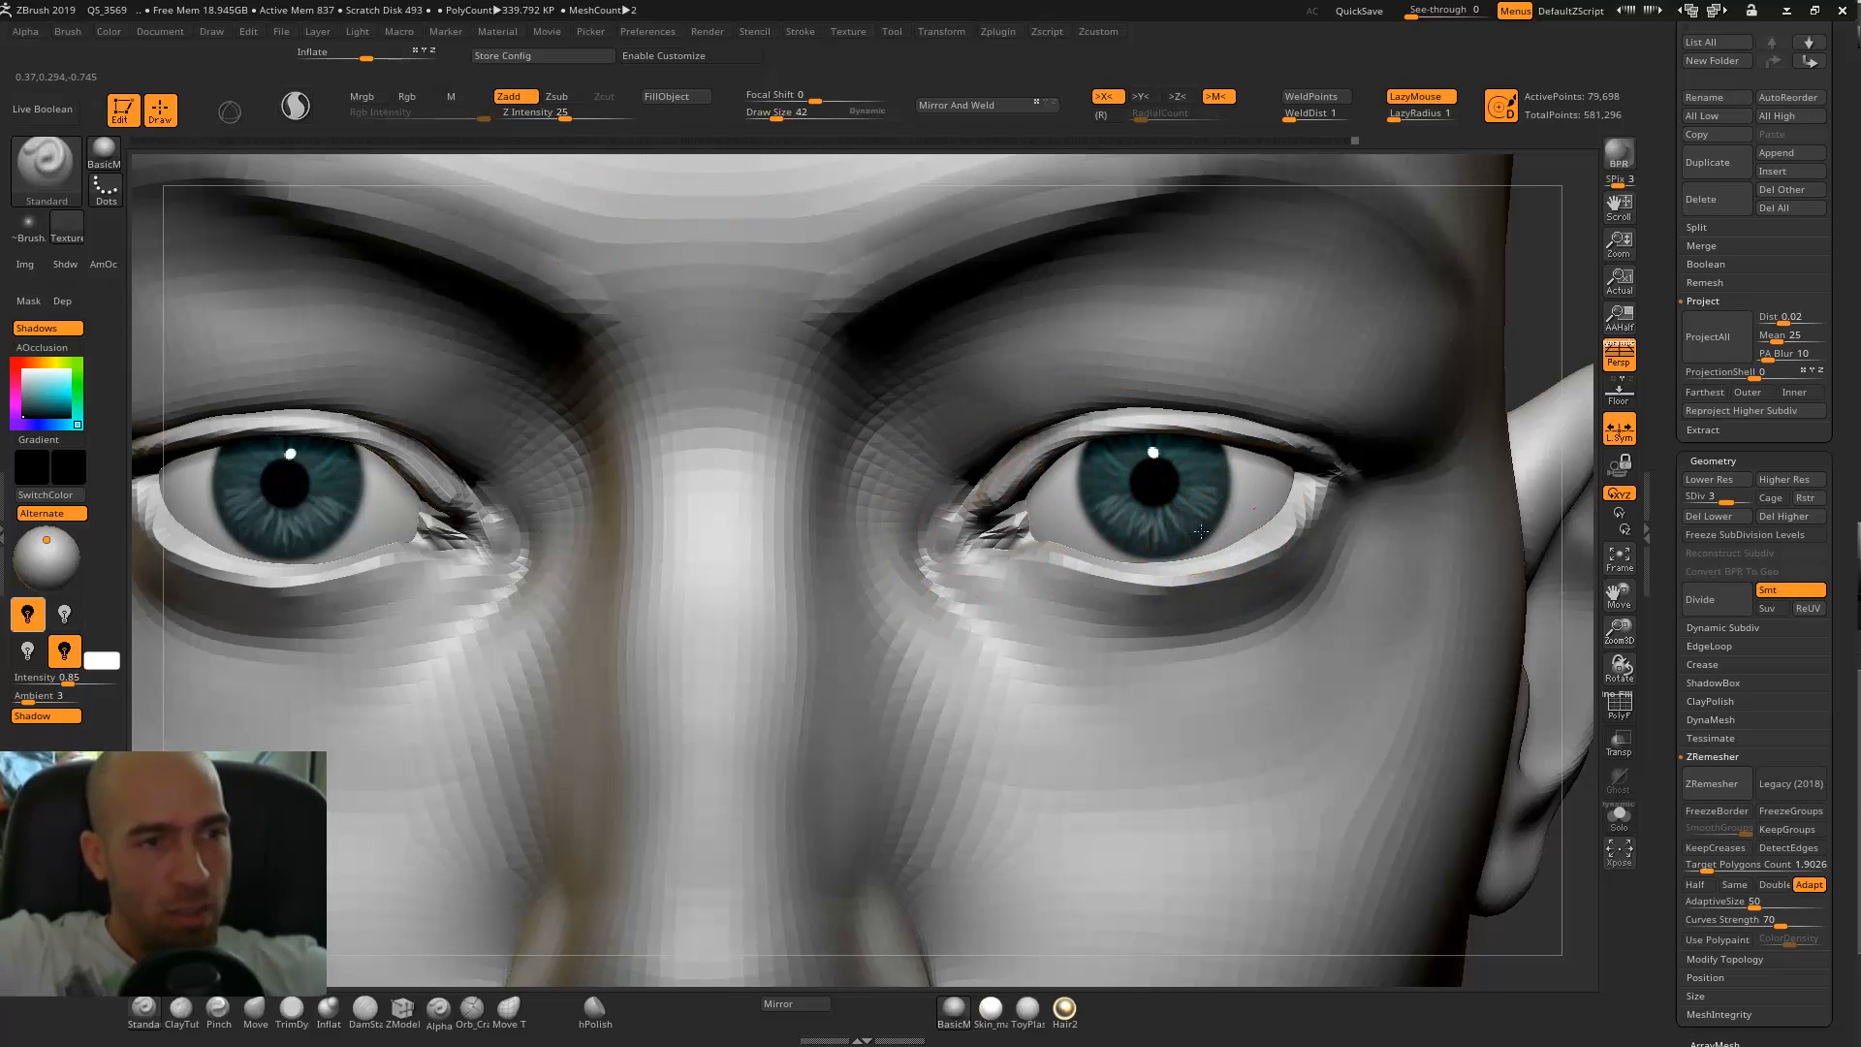
{"action": "left_click_drag", "start_coordinate": [1574, 353], "coordinate": [1267, 484], "text": "alt"}
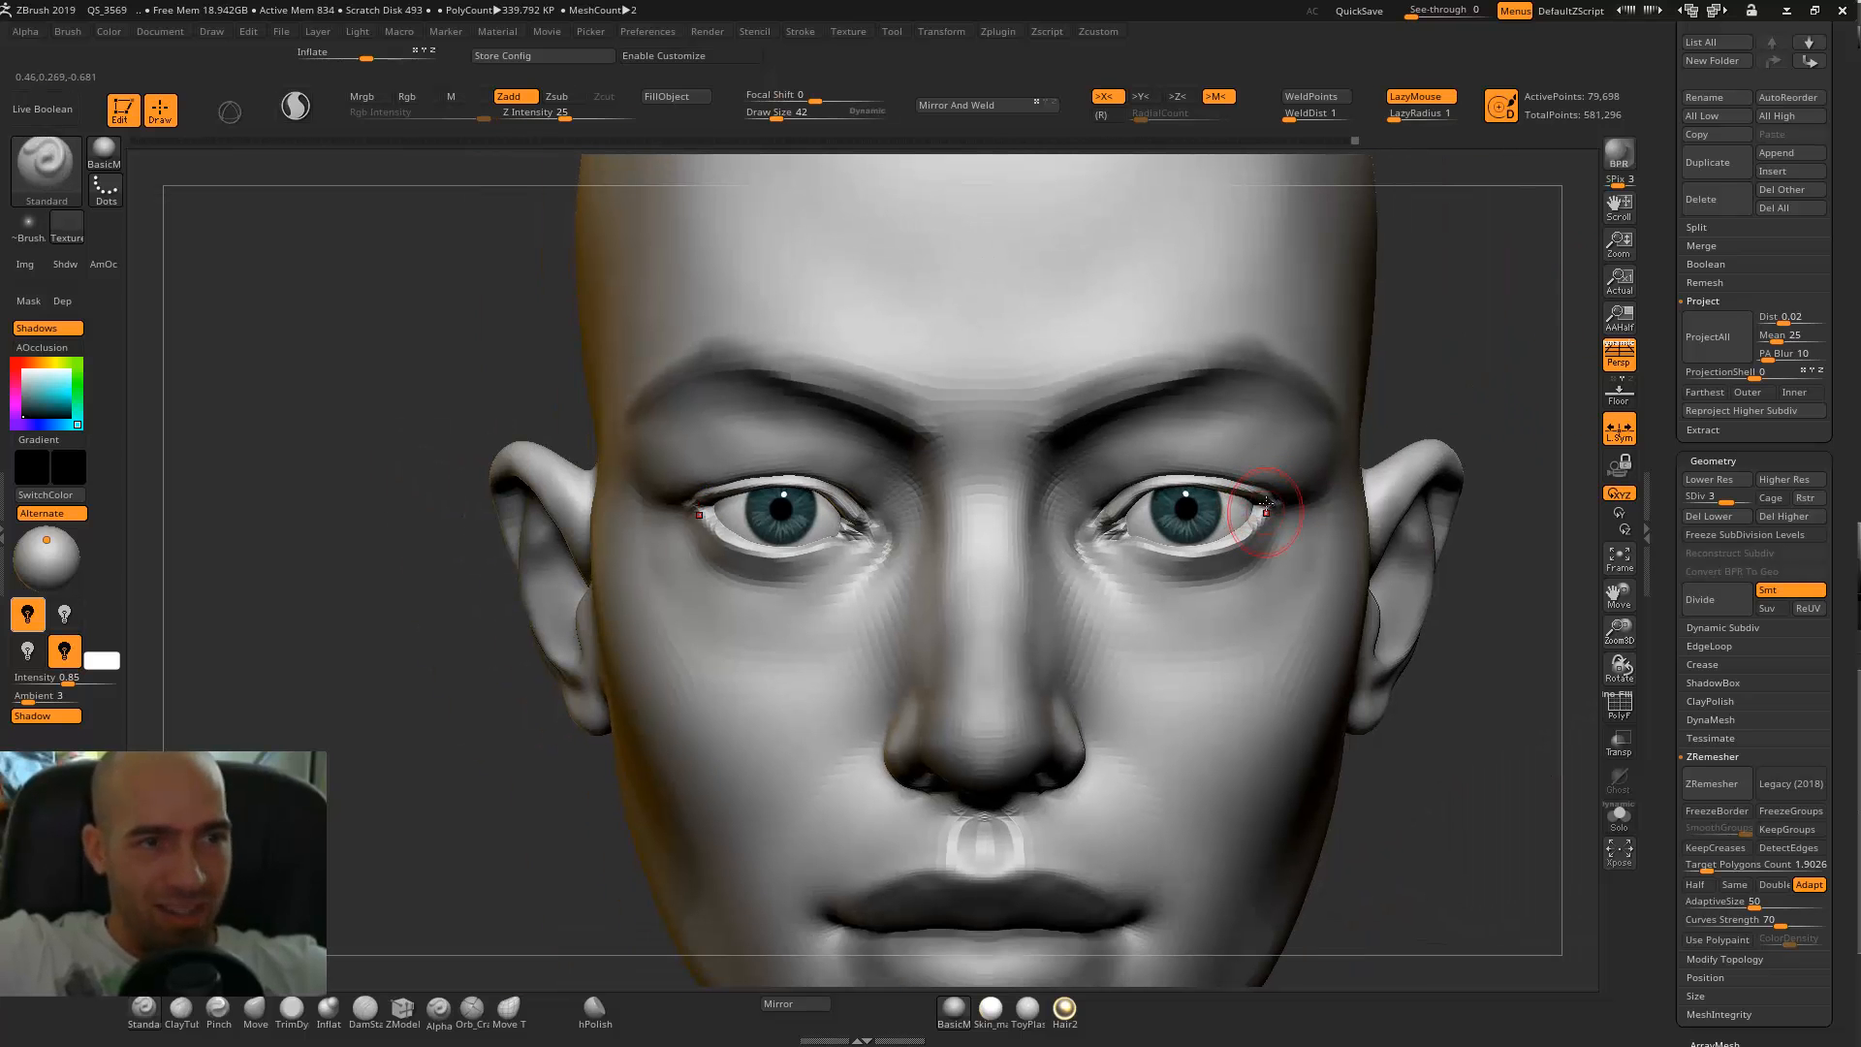
Adjust the inner eye corners with the Move brush at draw size 74.
{"action": "key", "text": "b"}
{"action": "key", "text": "t"}
{"action": "key", "text": "d"}
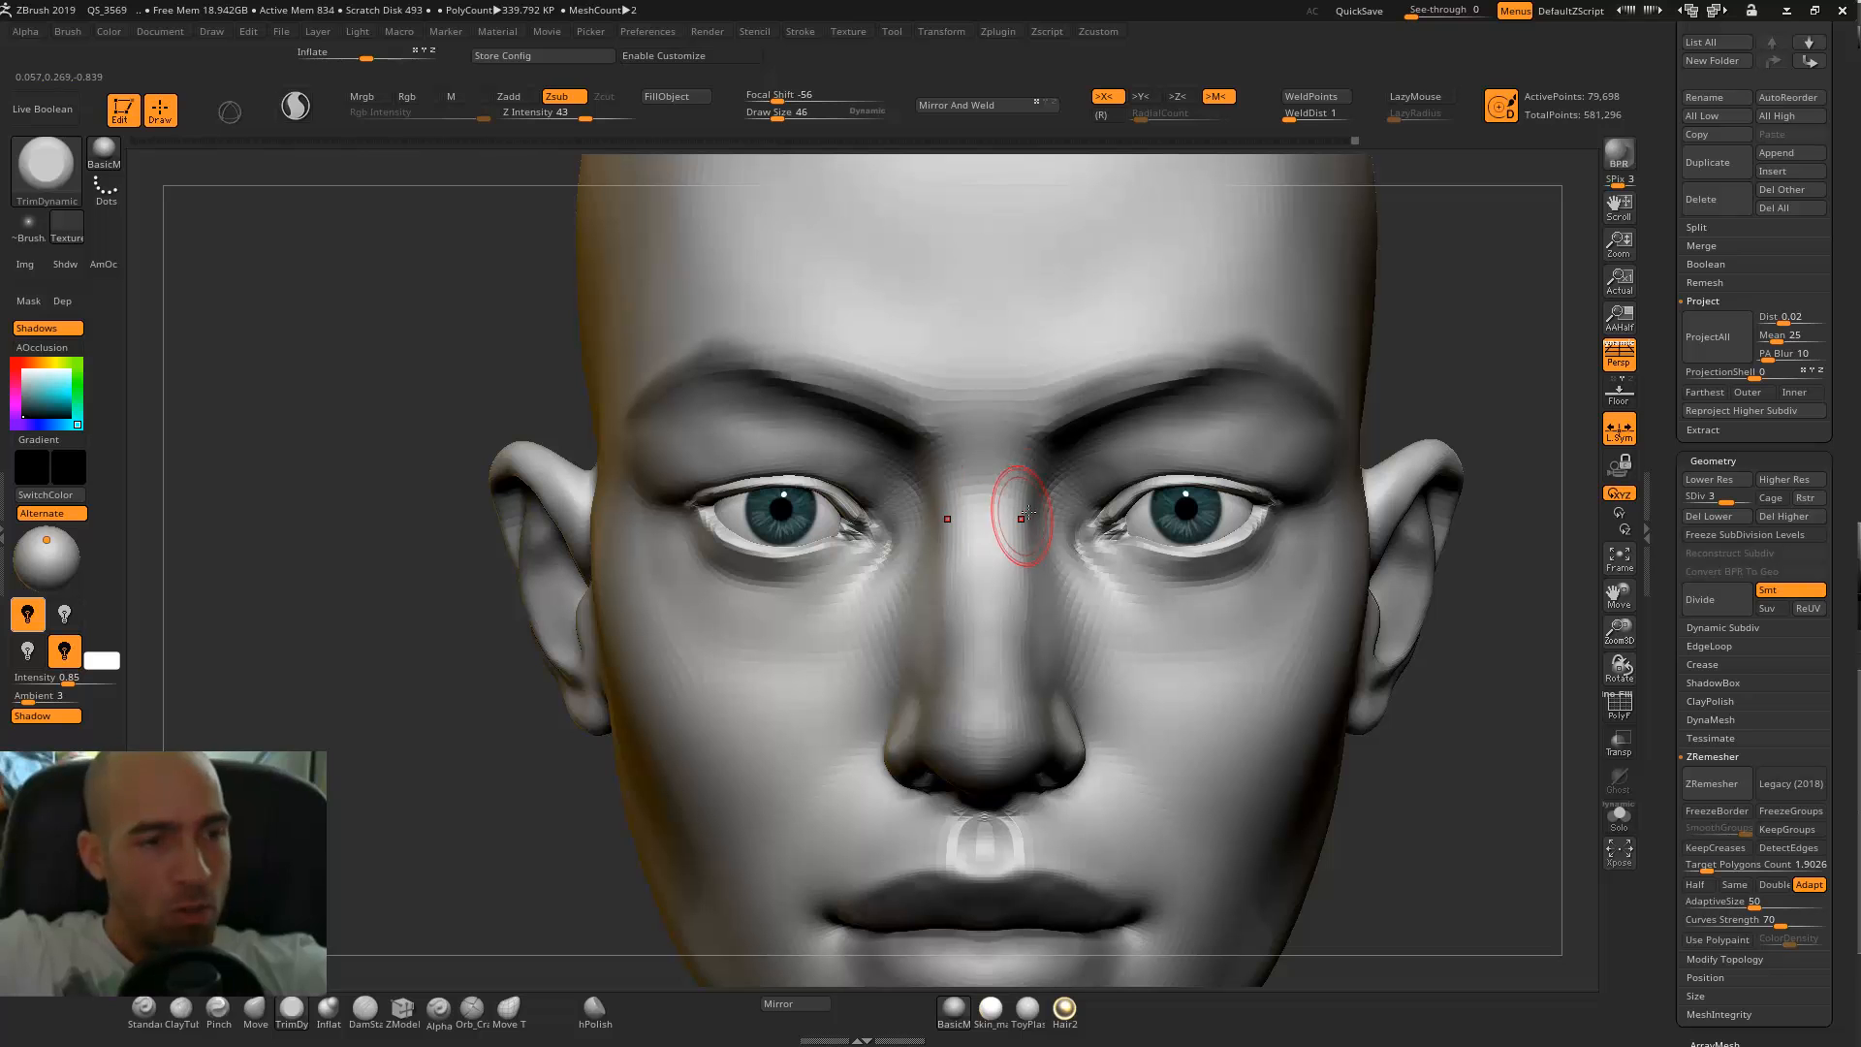
{"action": "key", "text": "b"}
{"action": "key", "text": "m"}
{"action": "key", "text": "v"}
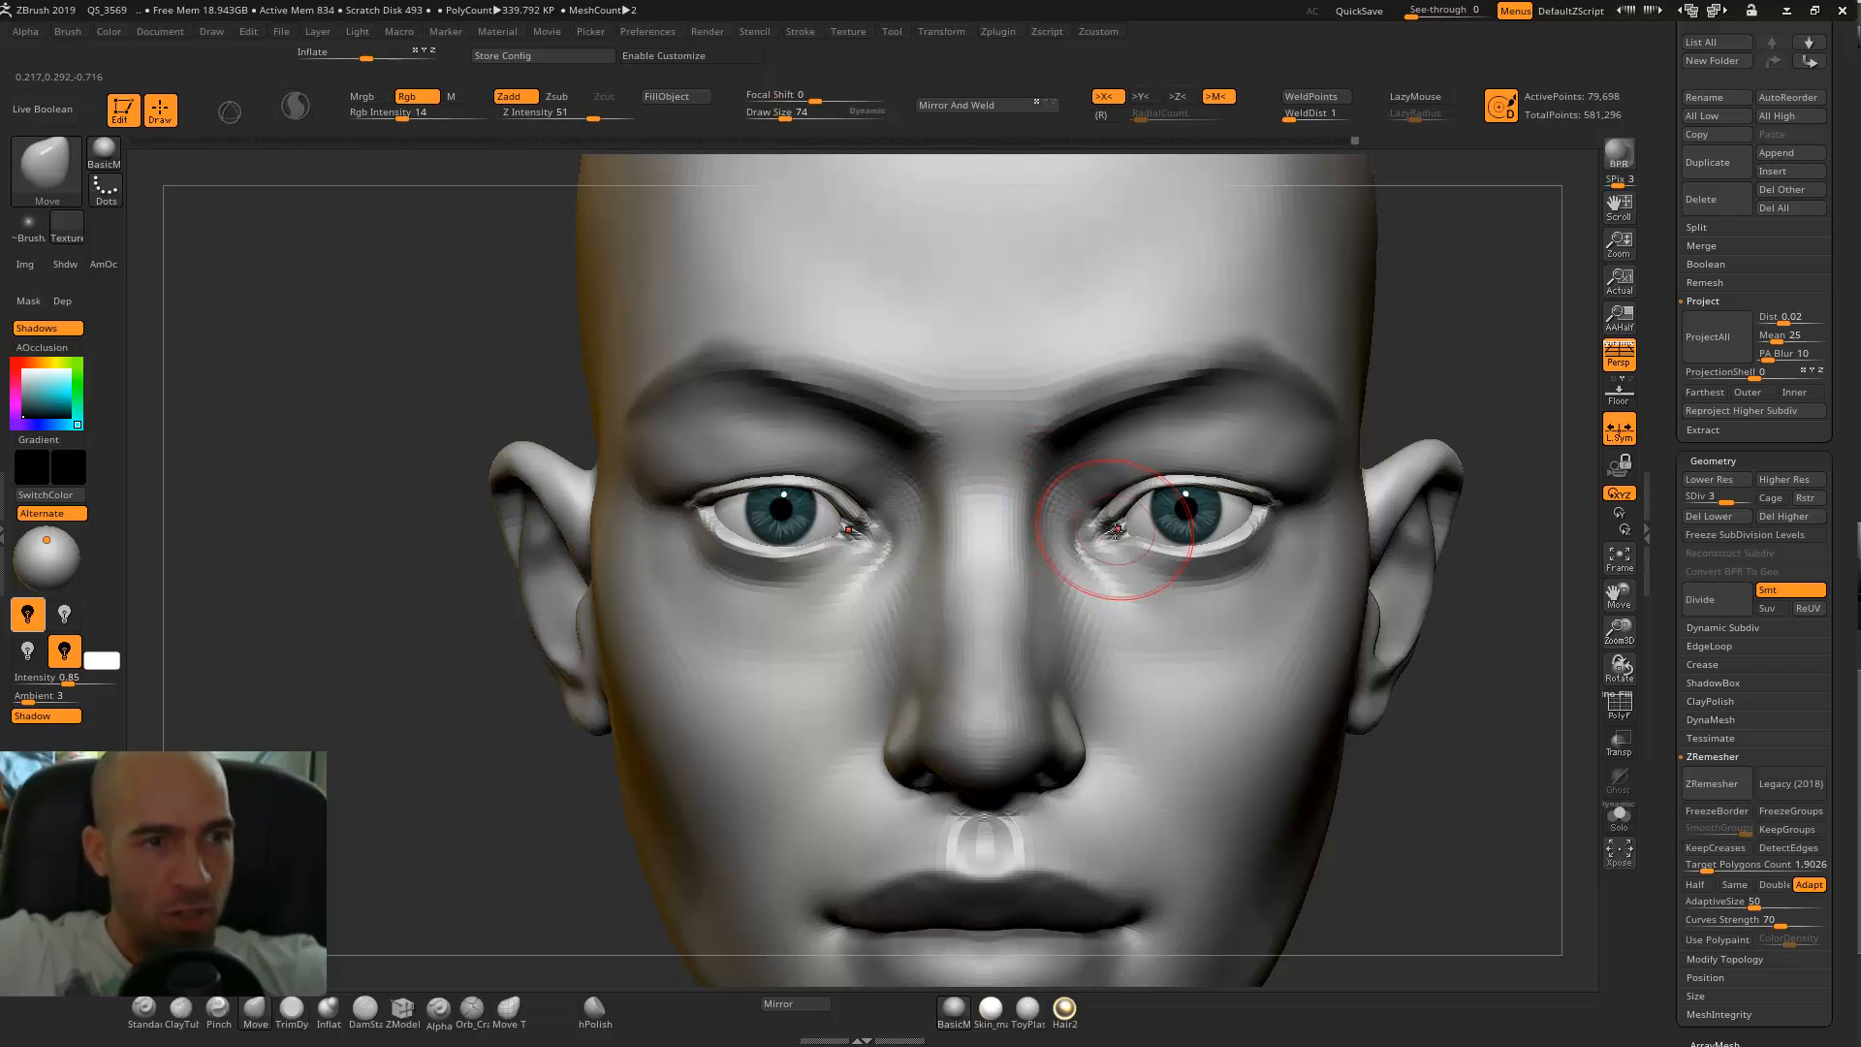
{"action": "mouse_move", "coordinate": [1504, 353]}
{"action": "left_mouse_down", "text": "alt"}
{"action": "mouse_move", "coordinate": [1153, 515]}
{"action": "mouse_move", "coordinate": [1167, 541]}
{"action": "mouse_move", "coordinate": [1198, 541]}
{"action": "left_mouse_up", "text": "alt"}
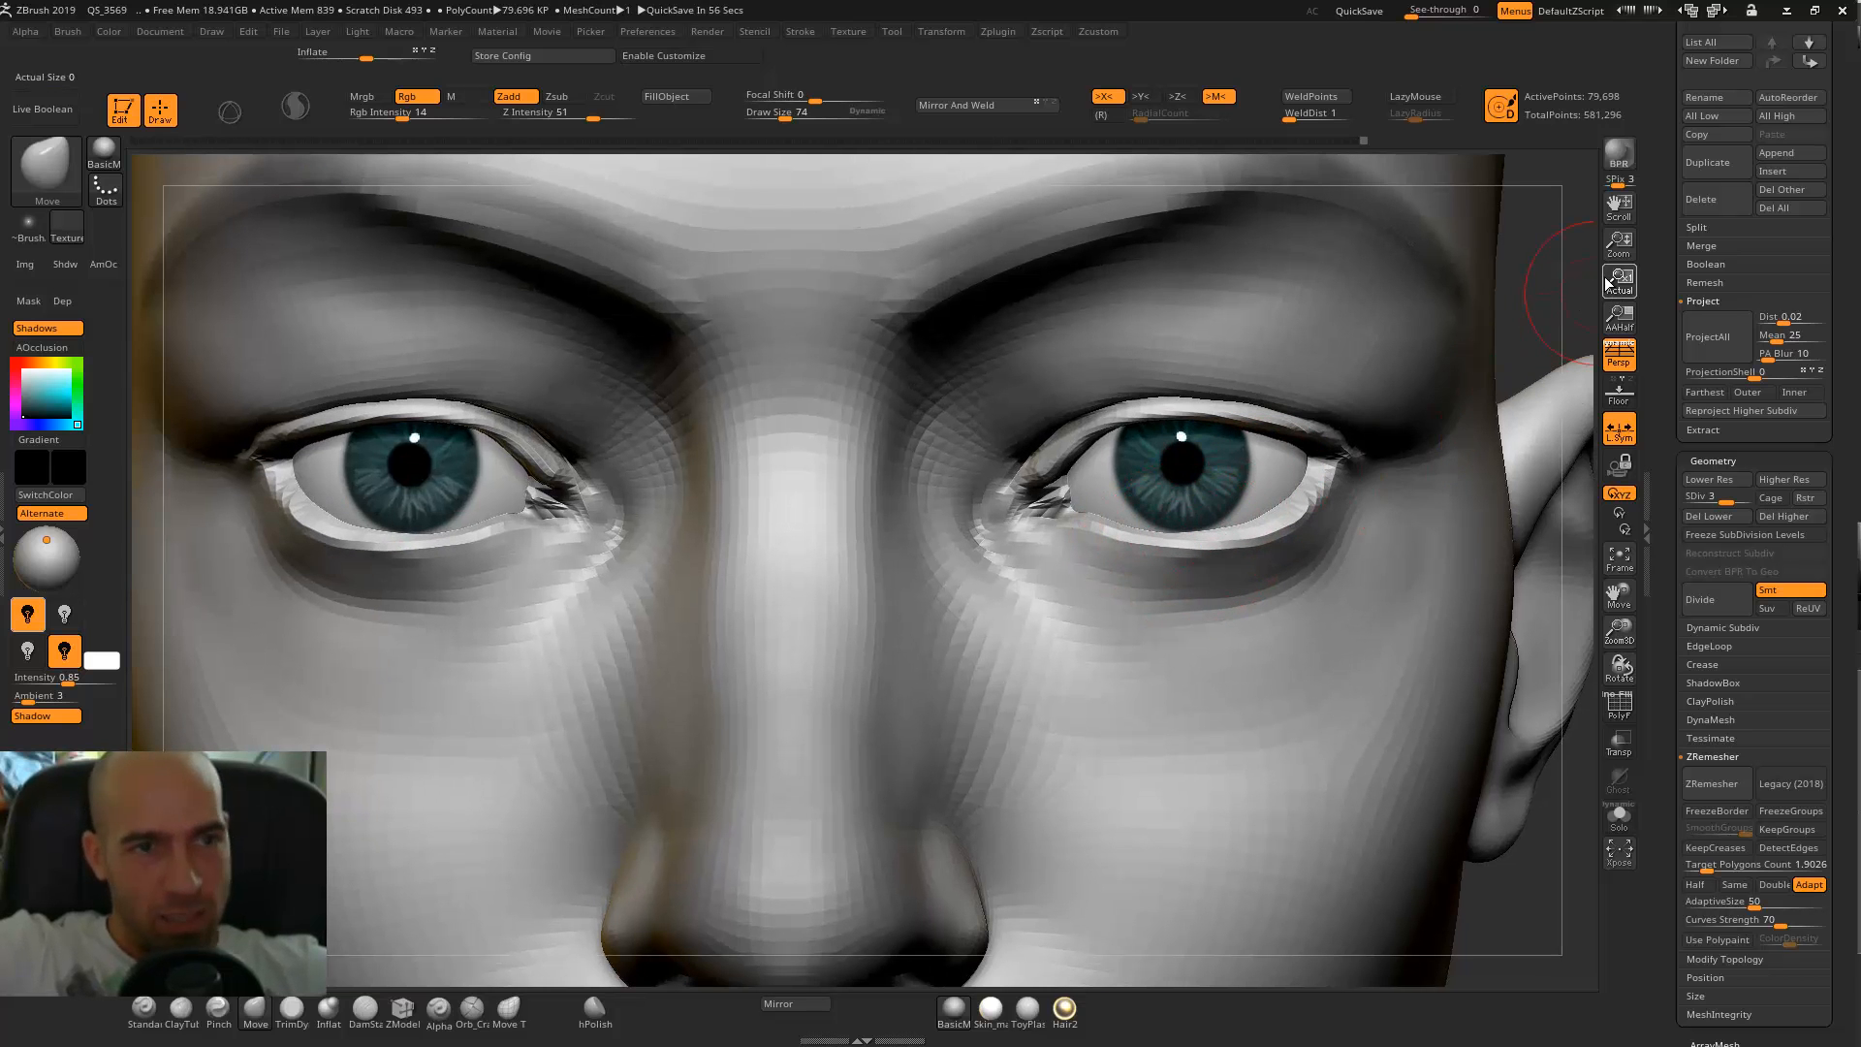
Sculpt the outer corners of the lower eyelids with the Standard brush at draw size 74.
{"action": "key", "text": "b"}
{"action": "key", "text": "s"}
{"action": "key", "text": "t"}
{"action": "mouse_move", "coordinate": [1543, 299]}
{"action": "left_mouse_down", "text": "alt"}
{"action": "mouse_move", "coordinate": [1338, 320]}
{"action": "mouse_move", "coordinate": [1202, 417]}
{"action": "left_mouse_up", "text": "alt"}
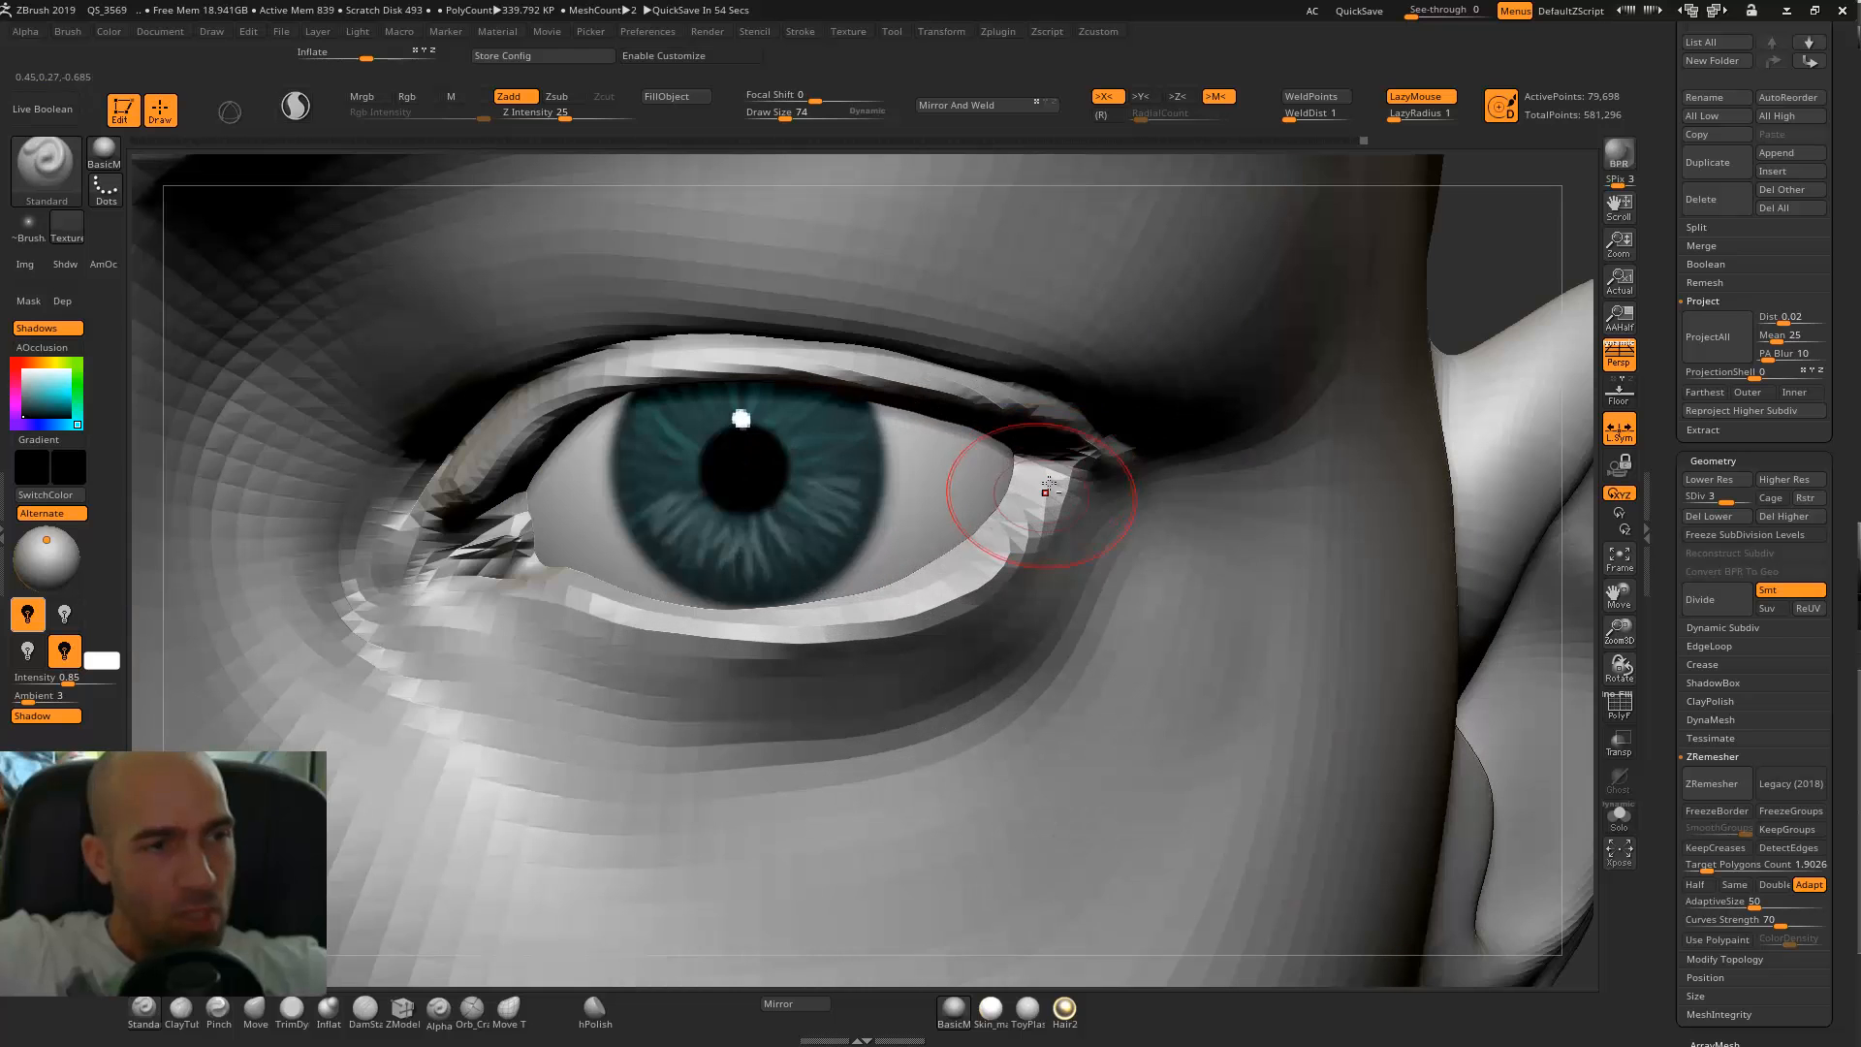
{"action": "left_click_drag", "start_coordinate": [1015, 465], "coordinate": [1003, 486]}
{"action": "mouse_move", "coordinate": [1492, 324]}
{"action": "left_mouse_down", "text": "alt"}
{"action": "mouse_move", "coordinate": [1125, 274]}
{"action": "mouse_move", "coordinate": [1373, 339]}
{"action": "mouse_move", "coordinate": [1233, 423]}
{"action": "left_mouse_up", "text": "alt"}
Make the eyeball mesh active and bring up the transform gizmo on it before returning to Draw mode.
{"action": "left_click", "coordinate": [1110, 477], "text": "alt"}
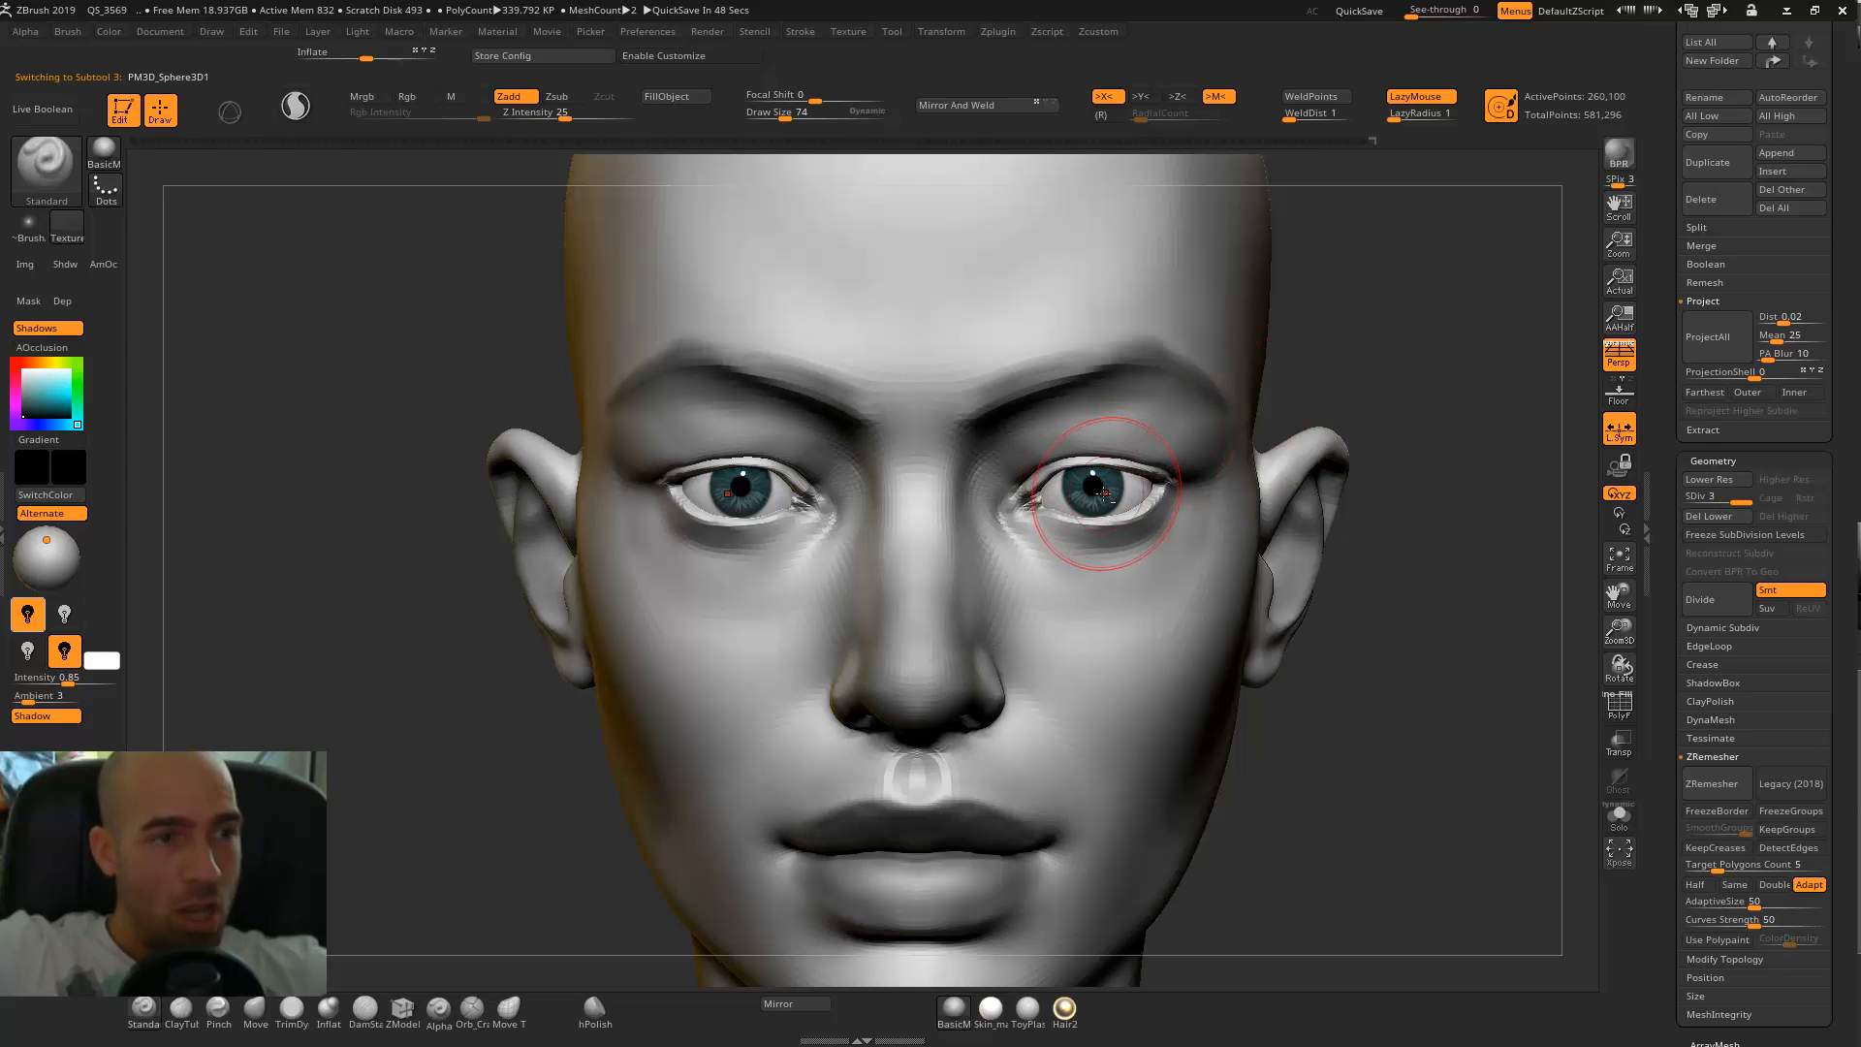
{"action": "key", "text": "w"}
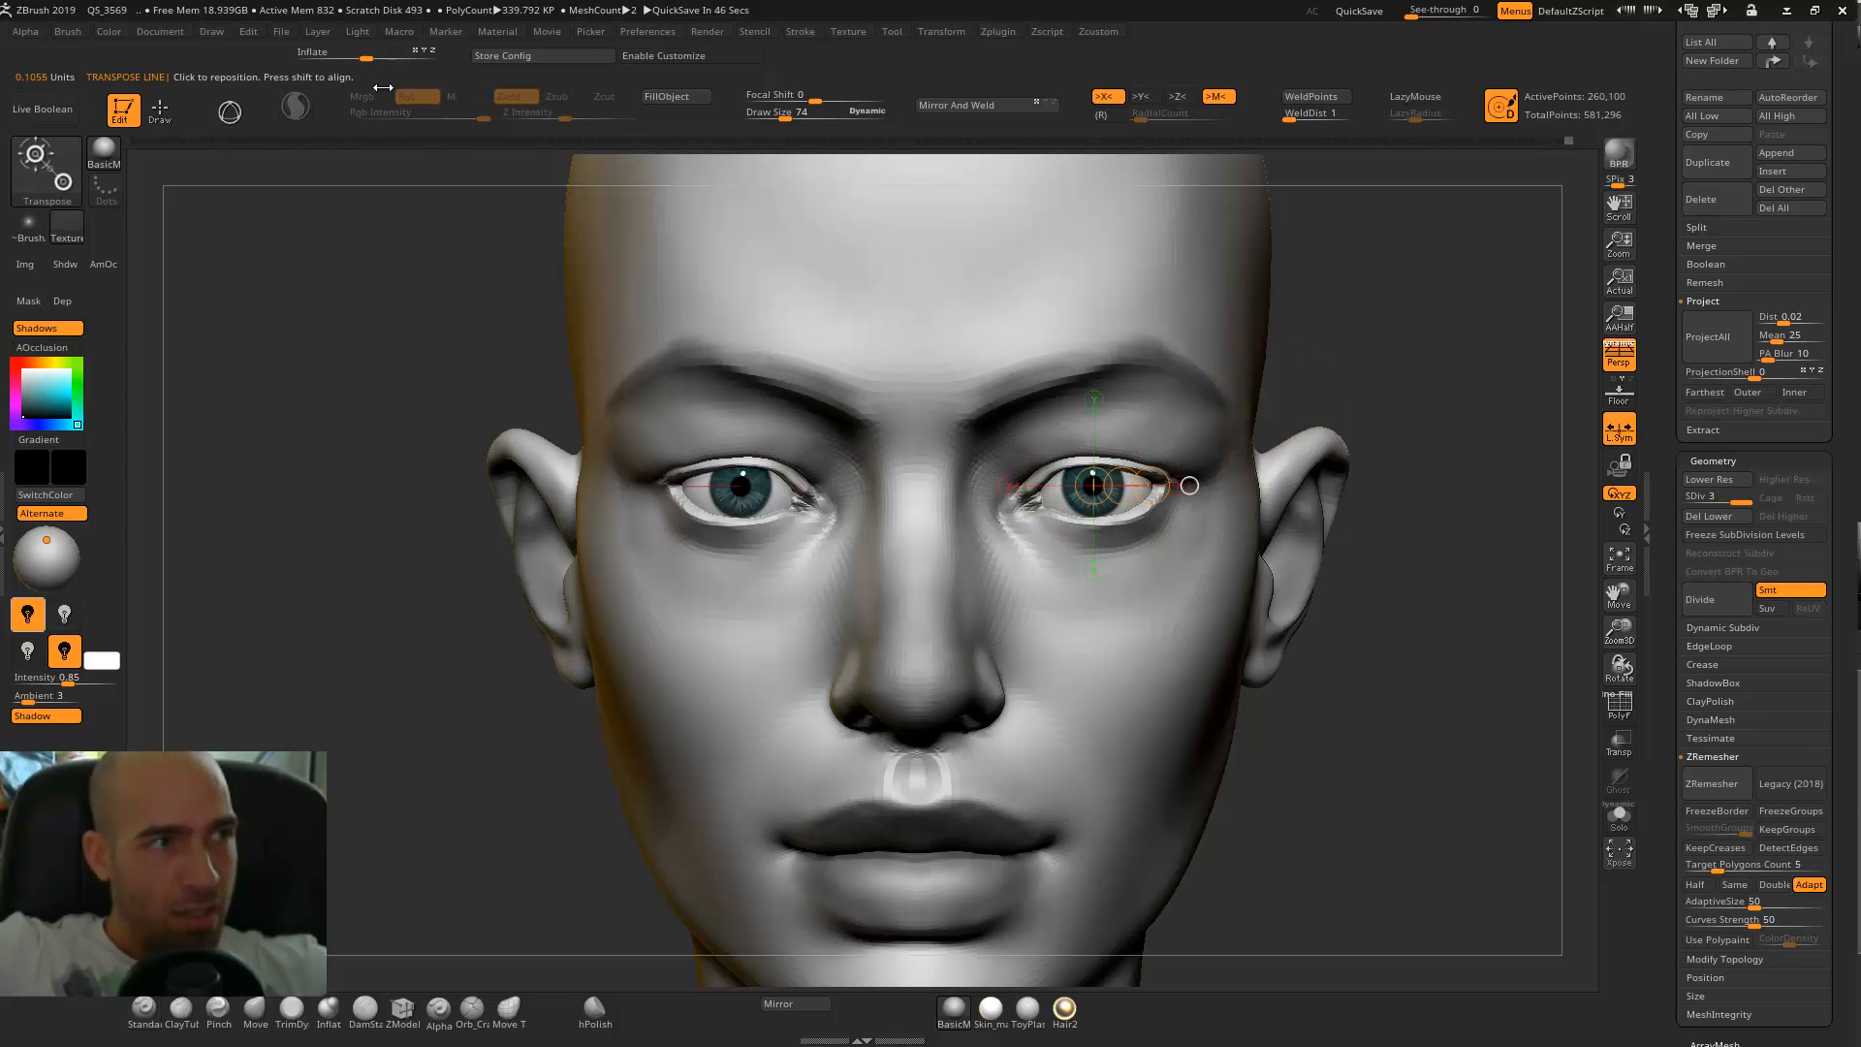
{"action": "left_click", "coordinate": [230, 113]}
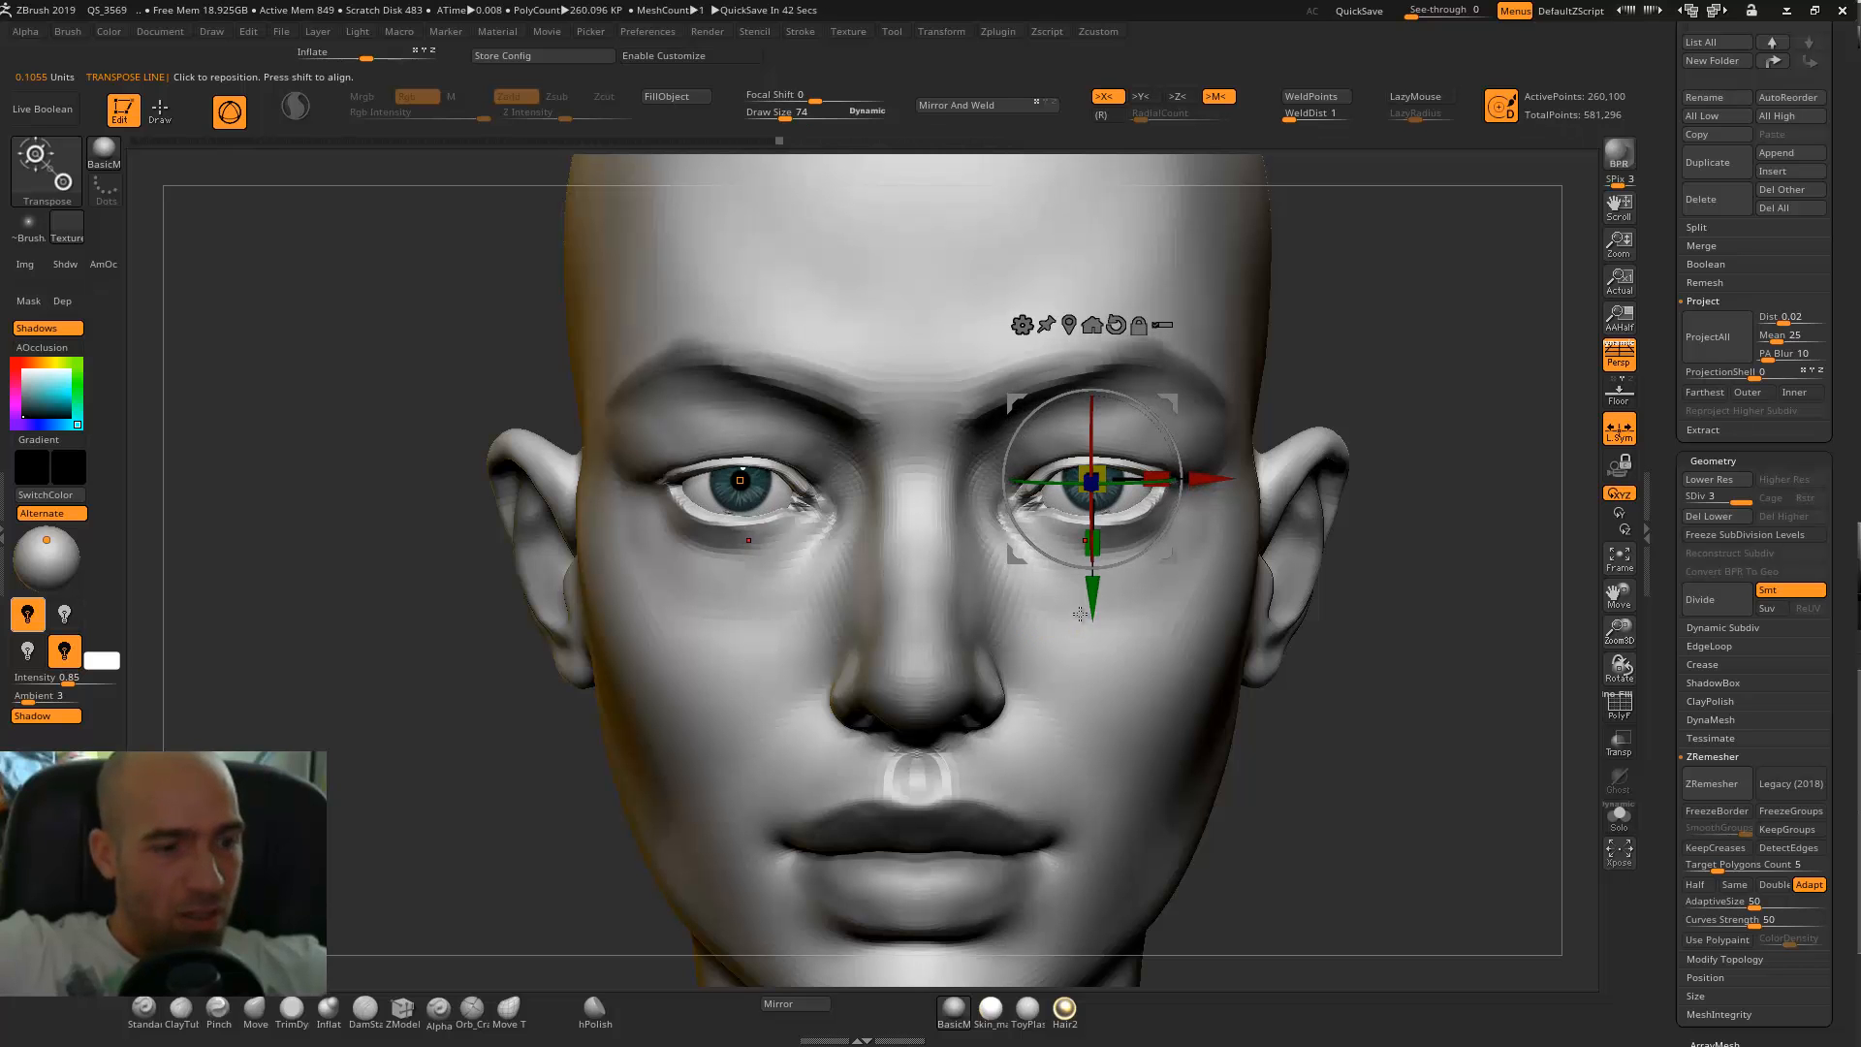
{"action": "key", "text": "q"}
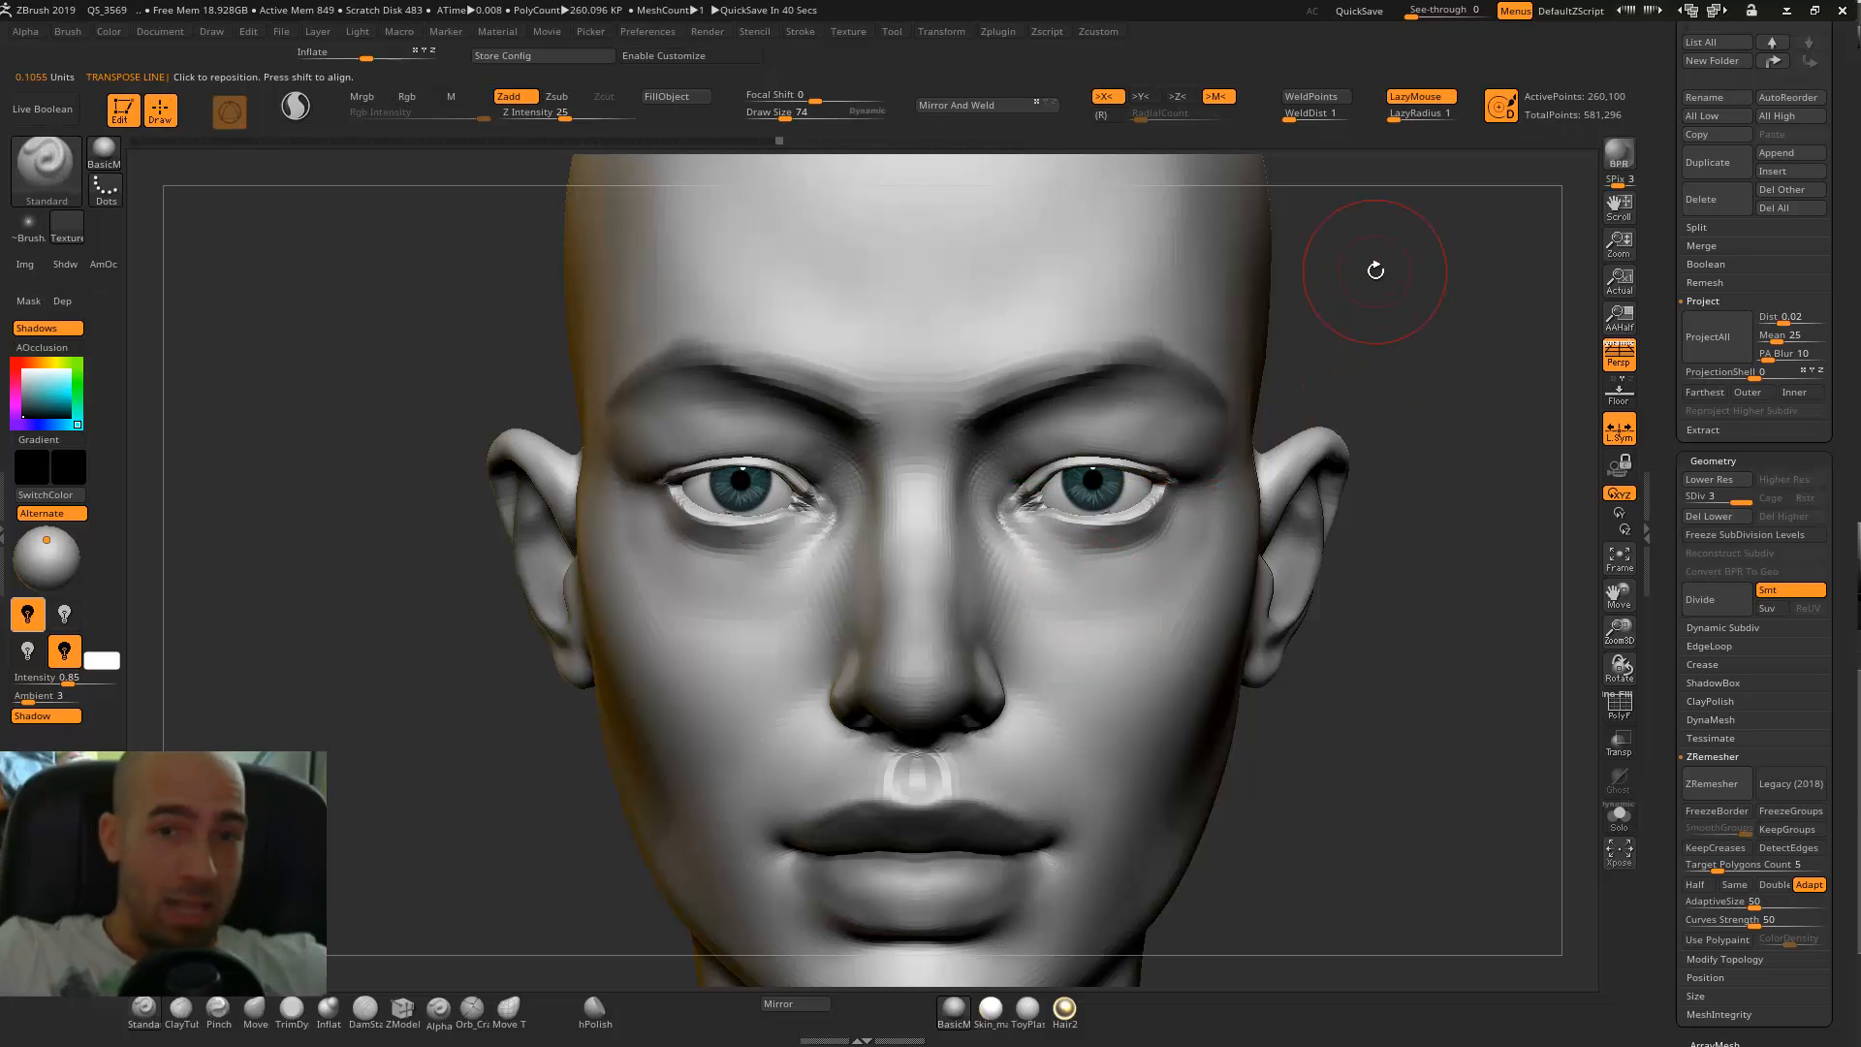
Set the Alpha brush to paint in black with Rgb Intensity 8 and draw size 42.
{"action": "mouse_move", "coordinate": [1357, 426]}
{"action": "left_mouse_down"}
{"action": "mouse_move", "coordinate": [1371, 388]}
{"action": "mouse_move", "coordinate": [1396, 382]}
{"action": "mouse_move", "coordinate": [1328, 426]}
{"action": "left_mouse_up"}
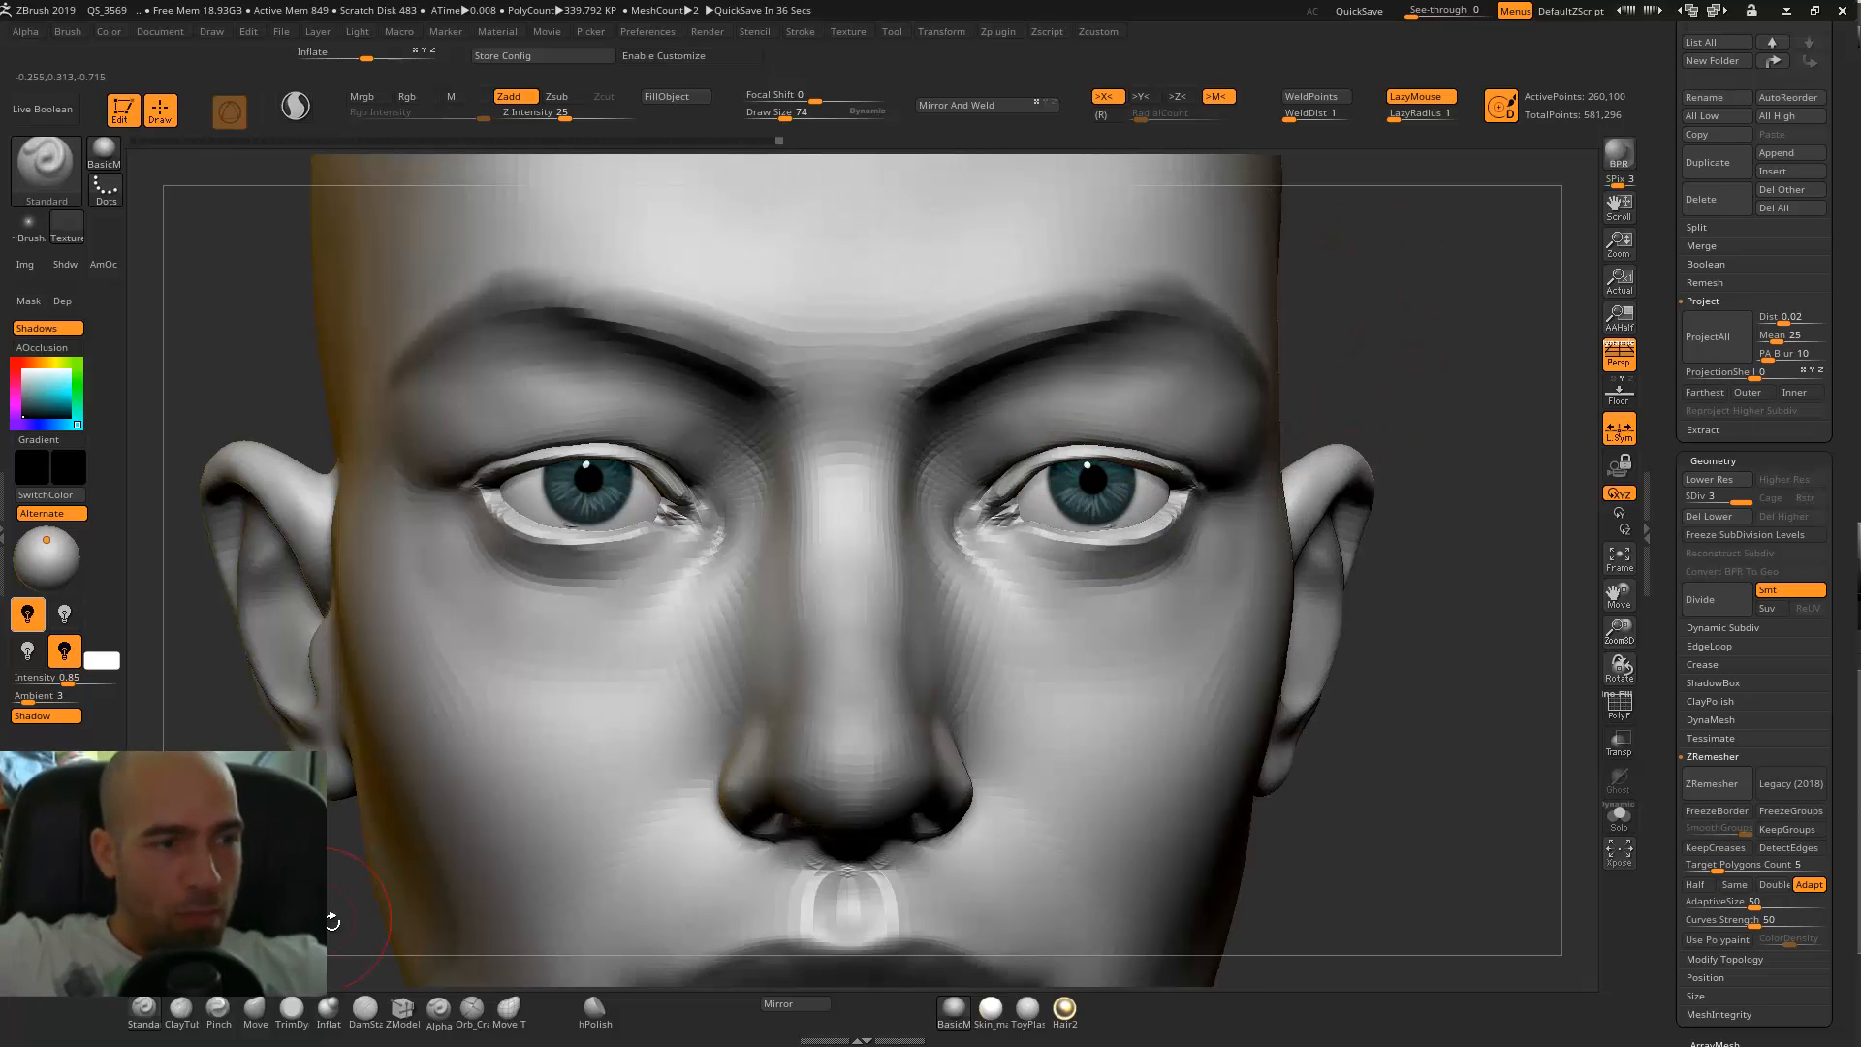
{"action": "left_click", "coordinate": [441, 1010]}
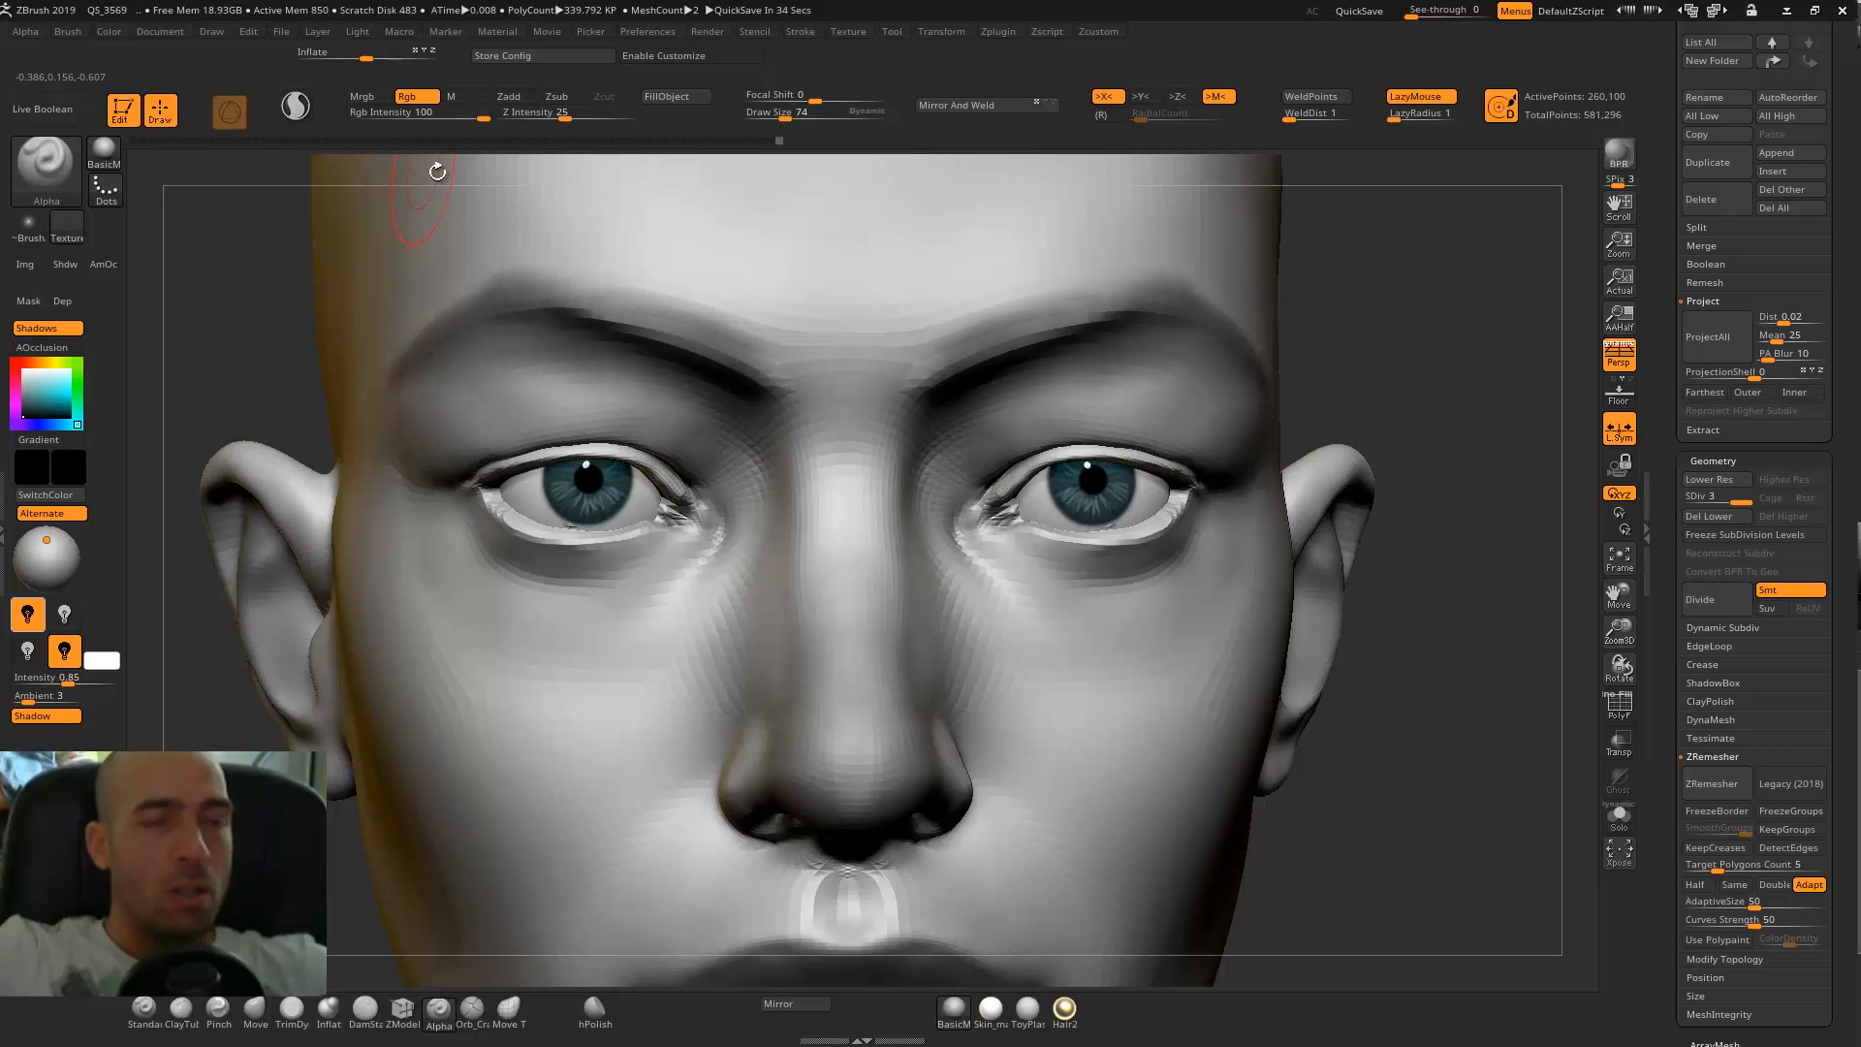
{"action": "key", "text": "bracketleft"}
{"action": "key", "text": "bracketleft"}
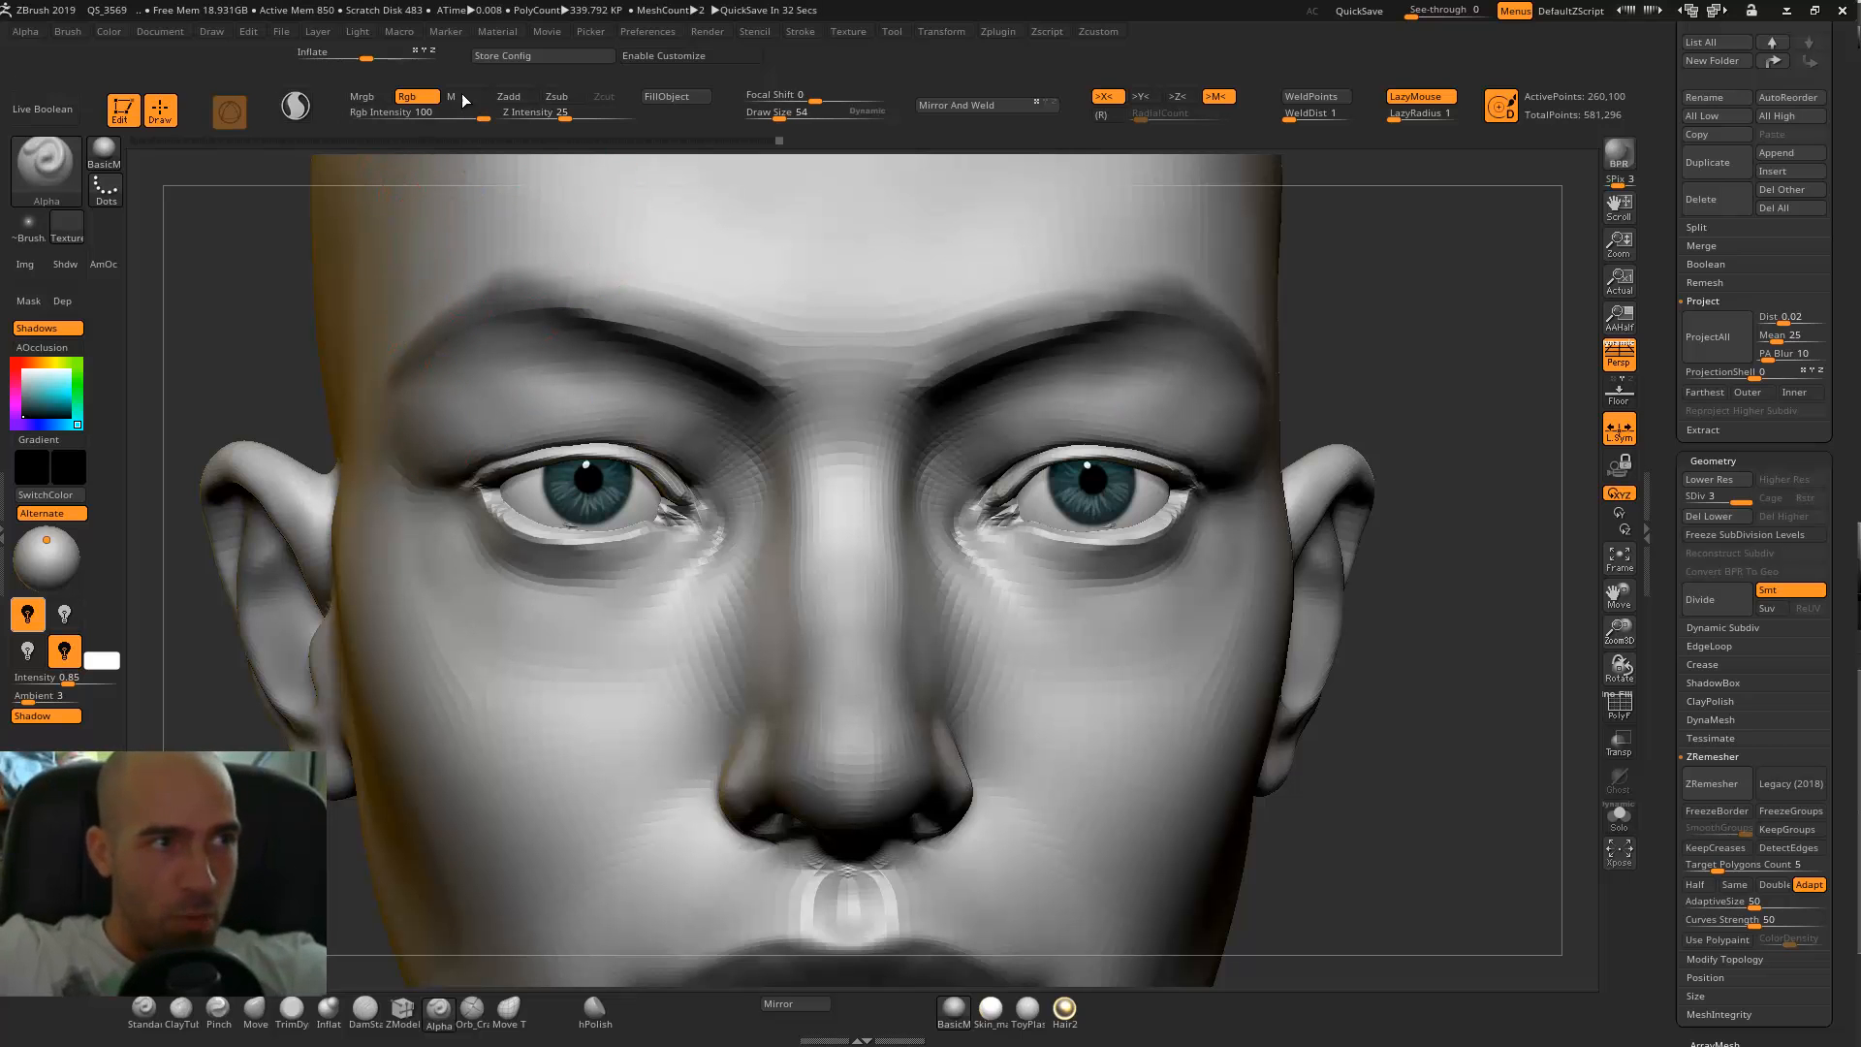
{"action": "key", "text": "bracketleft"}
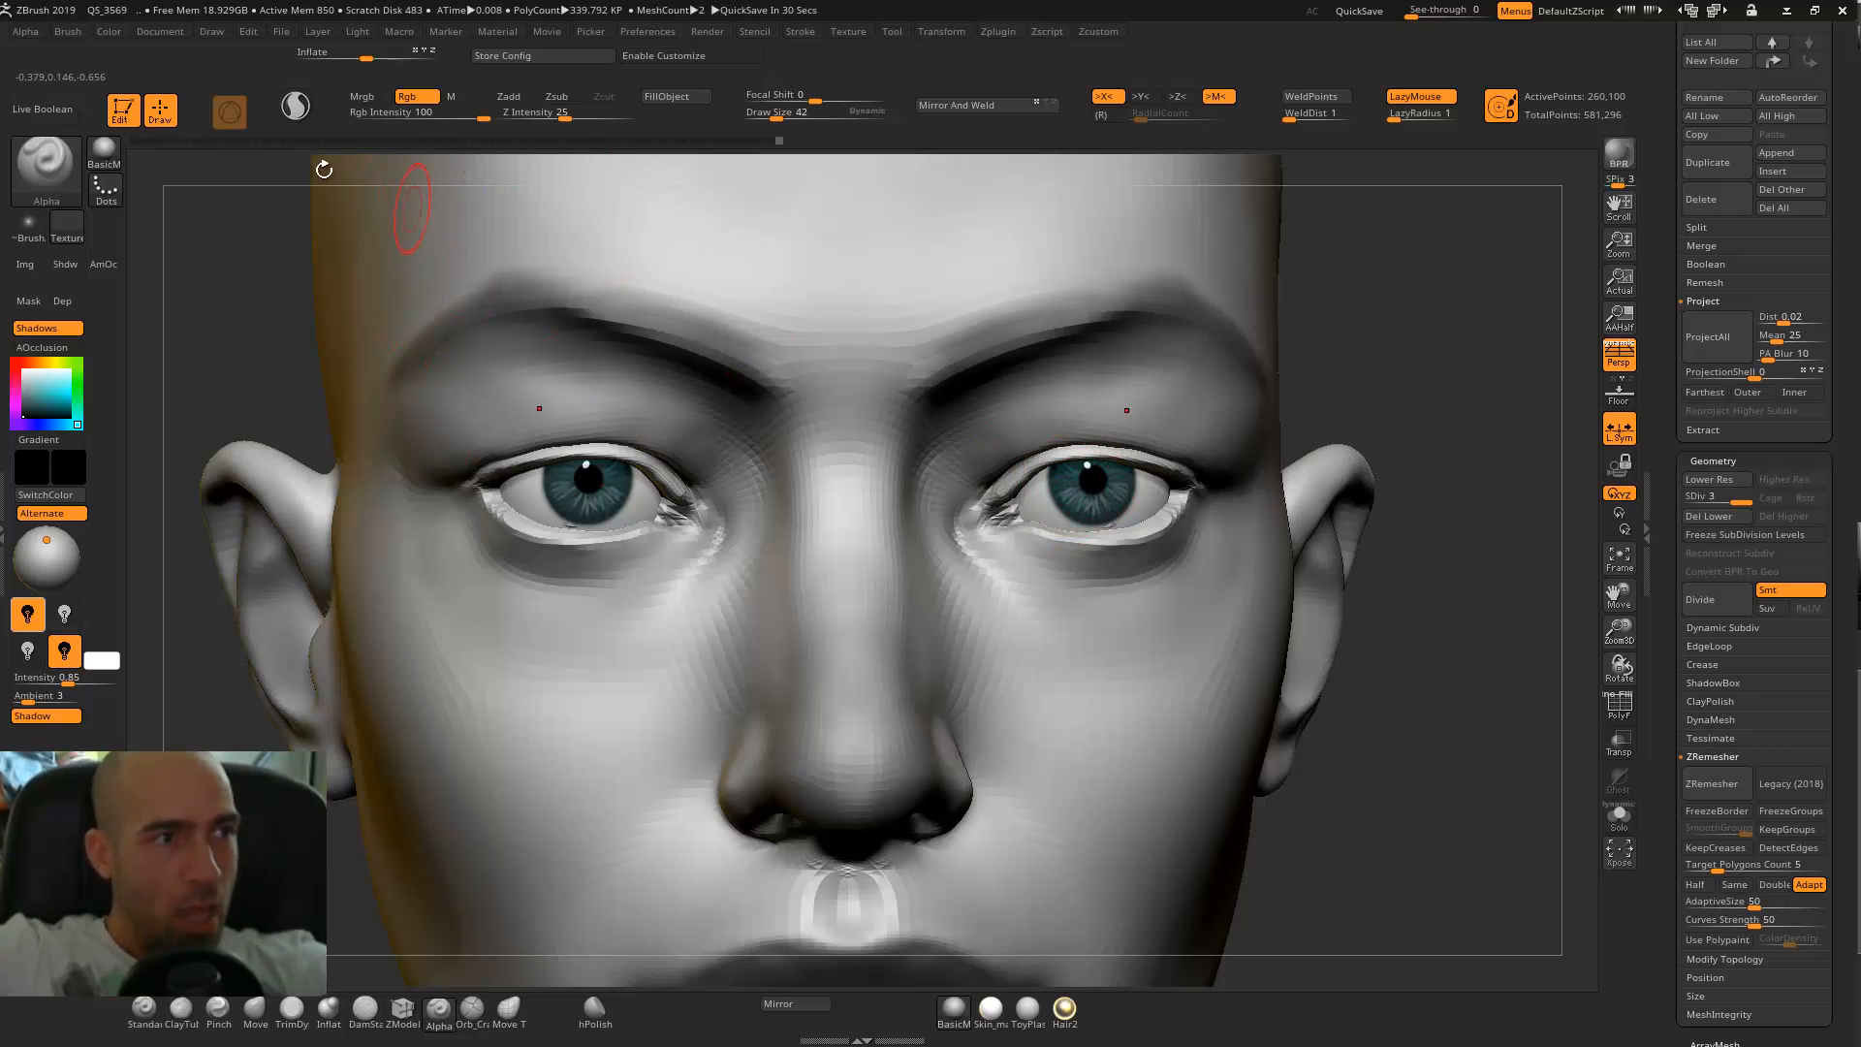
{"action": "left_click_drag", "start_coordinate": [383, 115], "coordinate": [402, 114]}
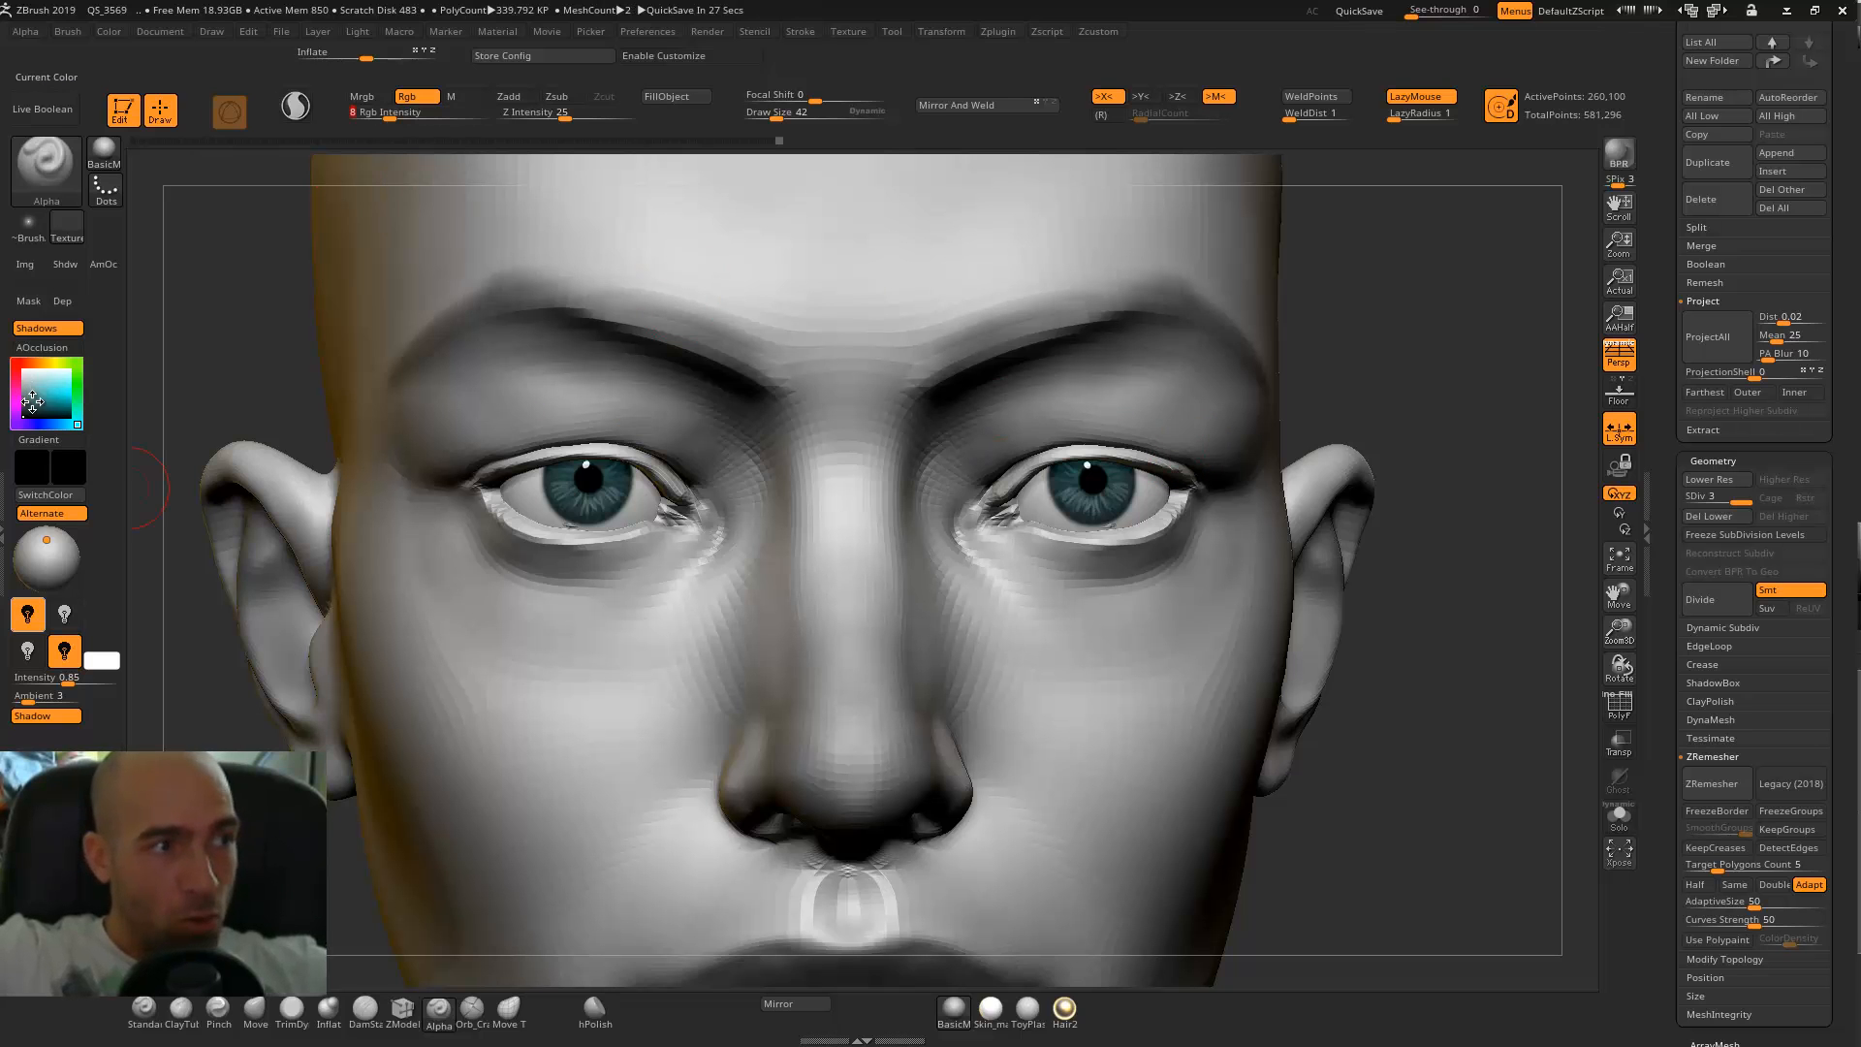
Paint soft dark shading on the whites of both eyeballs, isolating the eyeballs briefly to check the coverage.
{"action": "left_click_drag", "start_coordinate": [1448, 429], "coordinate": [1064, 472]}
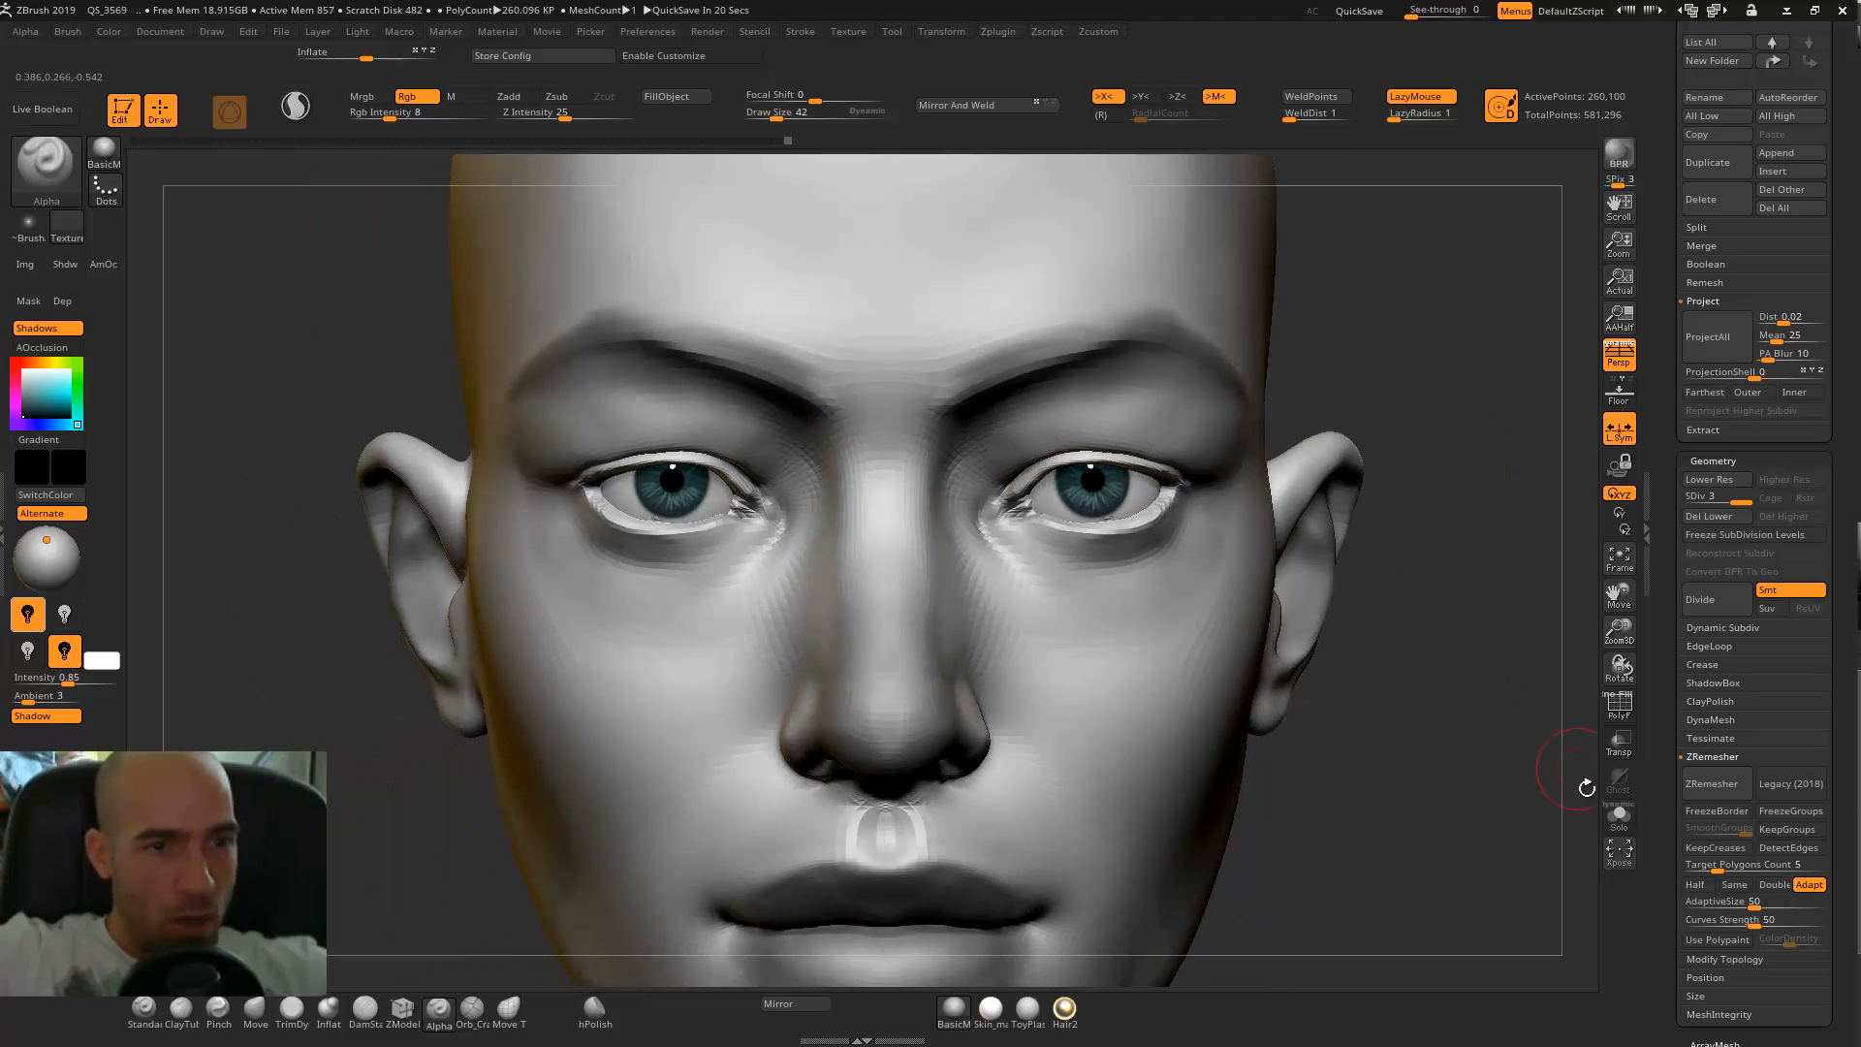
{"action": "left_click", "coordinate": [1619, 815]}
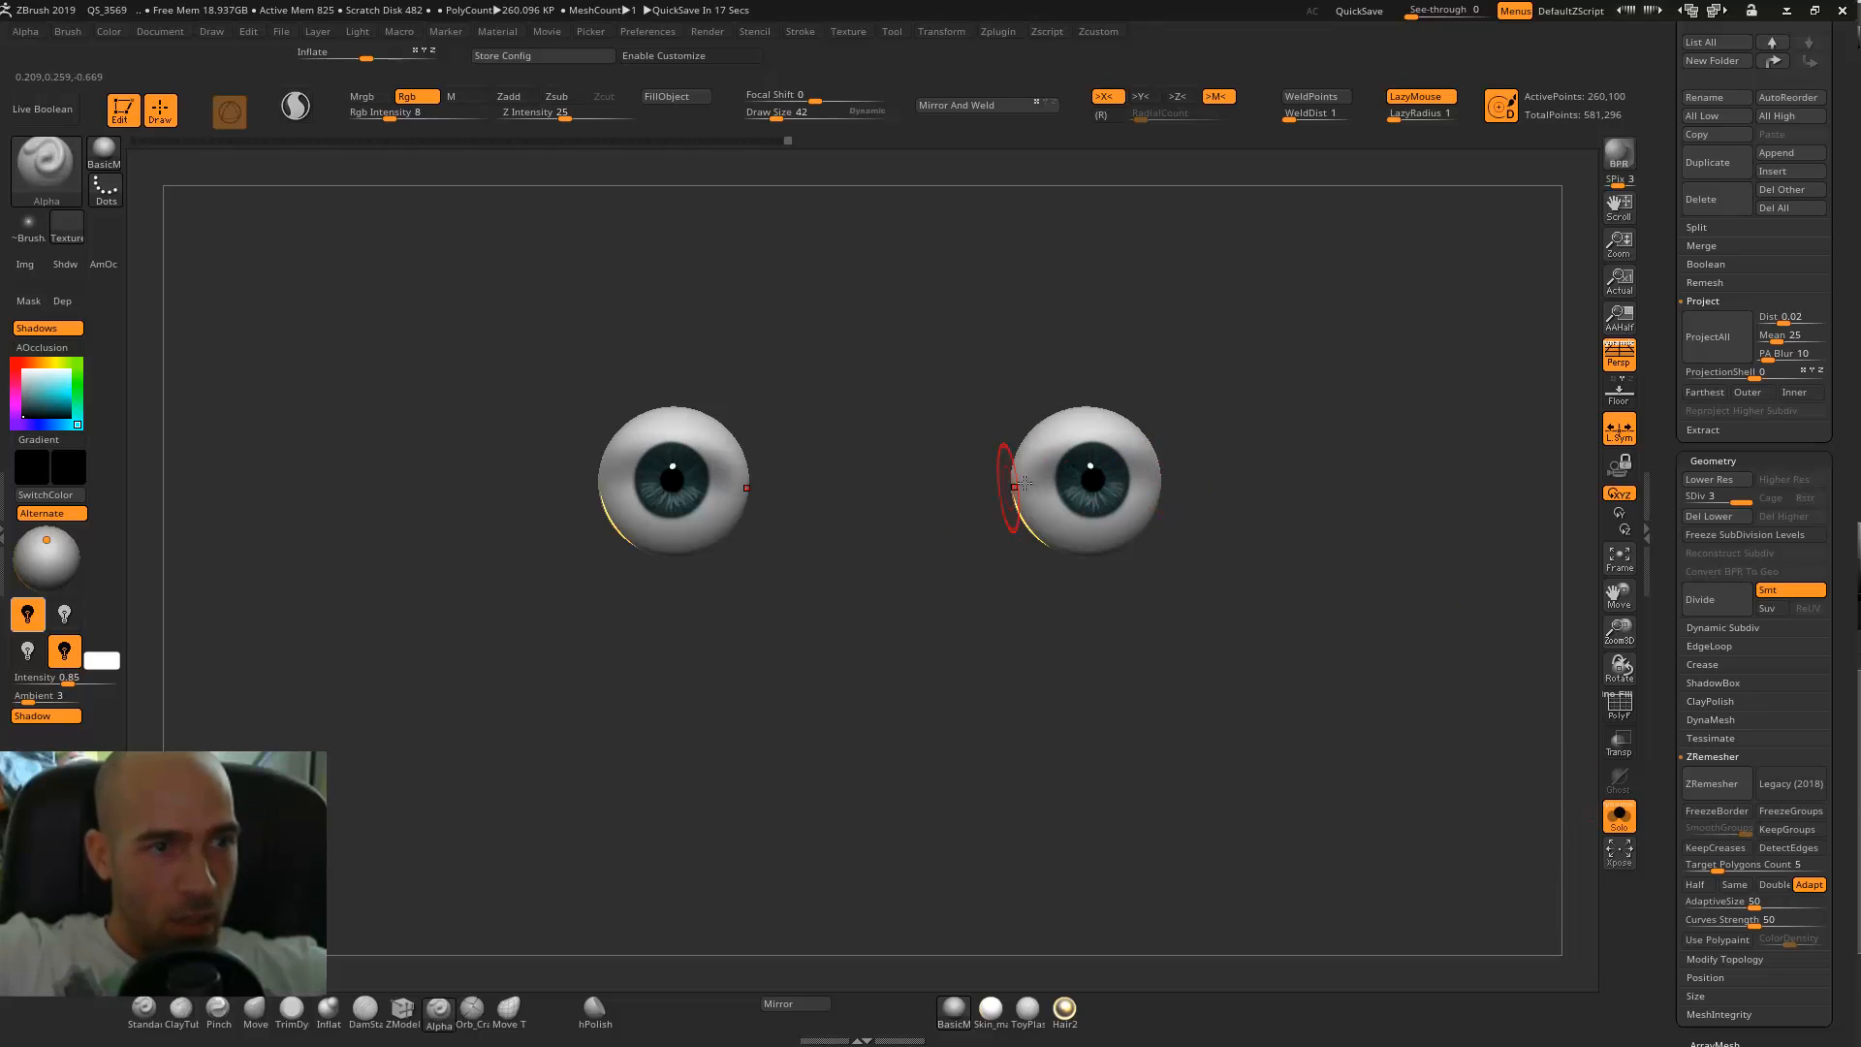
{"action": "left_click", "coordinate": [1617, 816]}
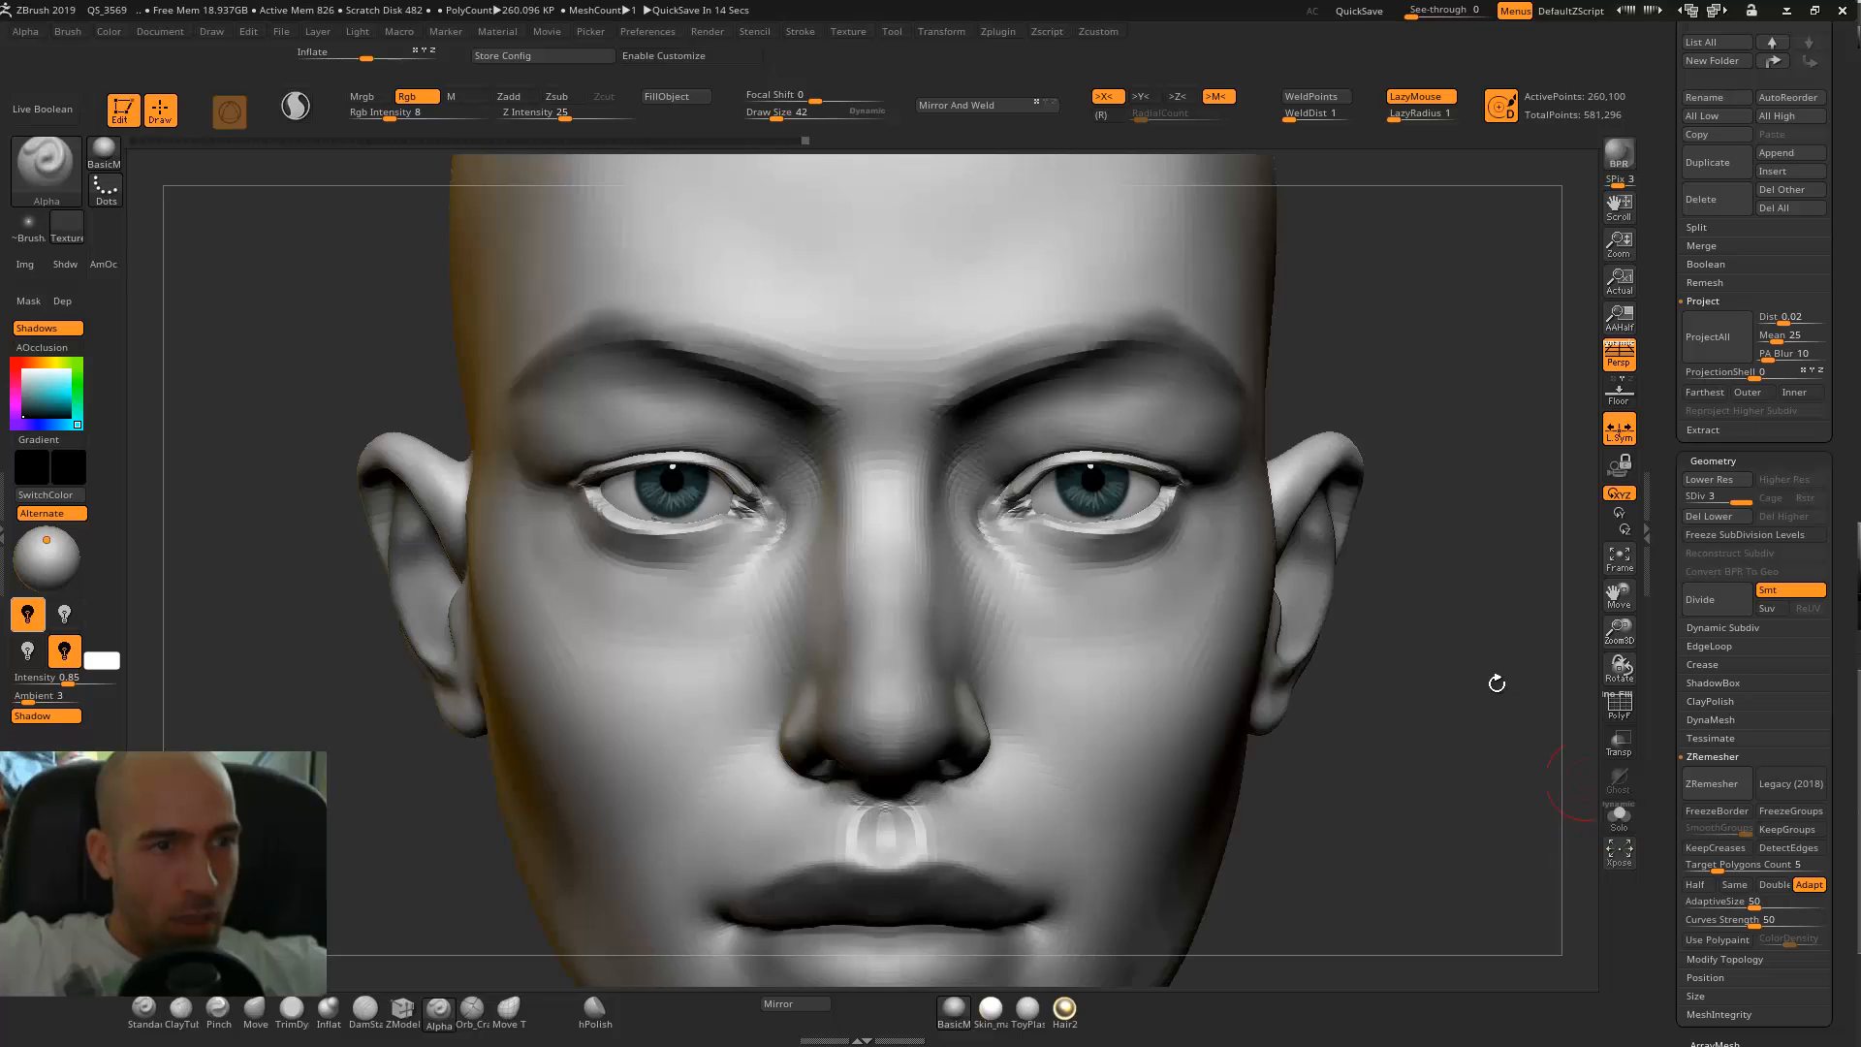
{"action": "right_click_drag", "start_coordinate": [1151, 468], "coordinate": [1187, 538], "text": "ctrl"}
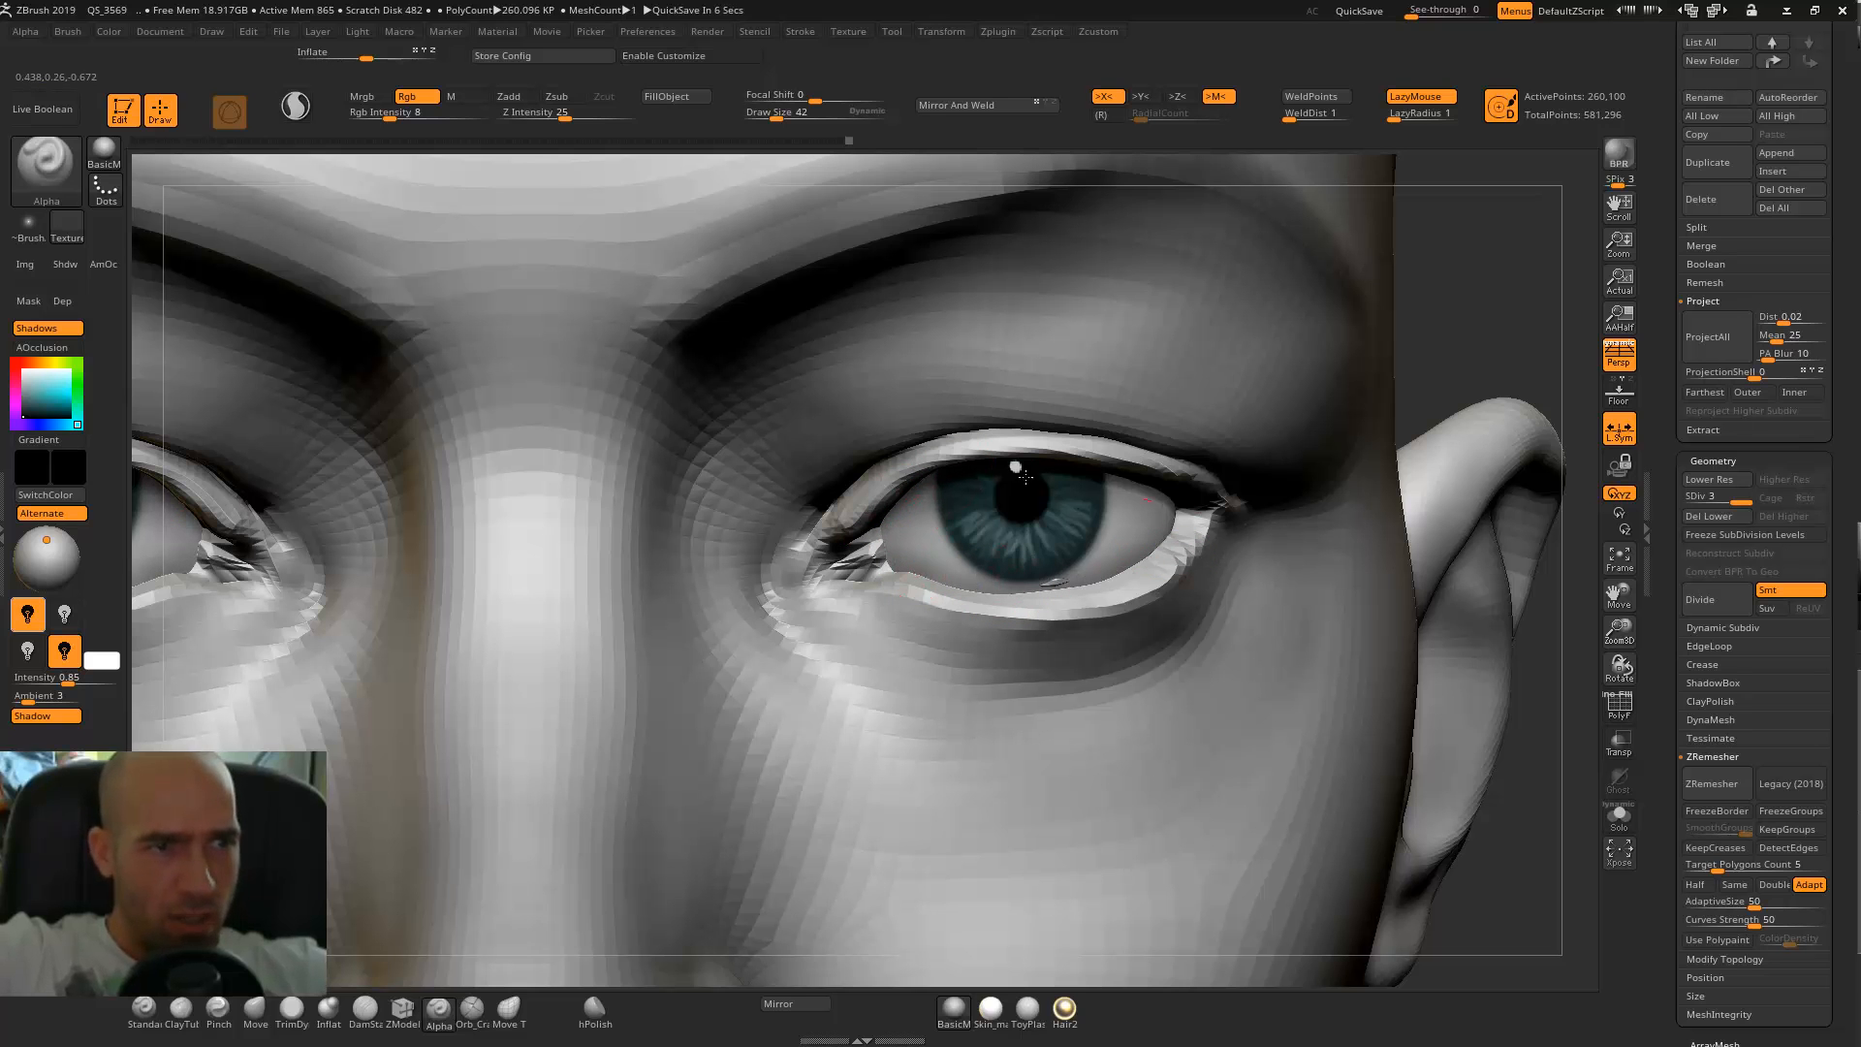
Examine the shaded eyeballs on the whole head and close up from several angles.
{"action": "key", "text": "f"}
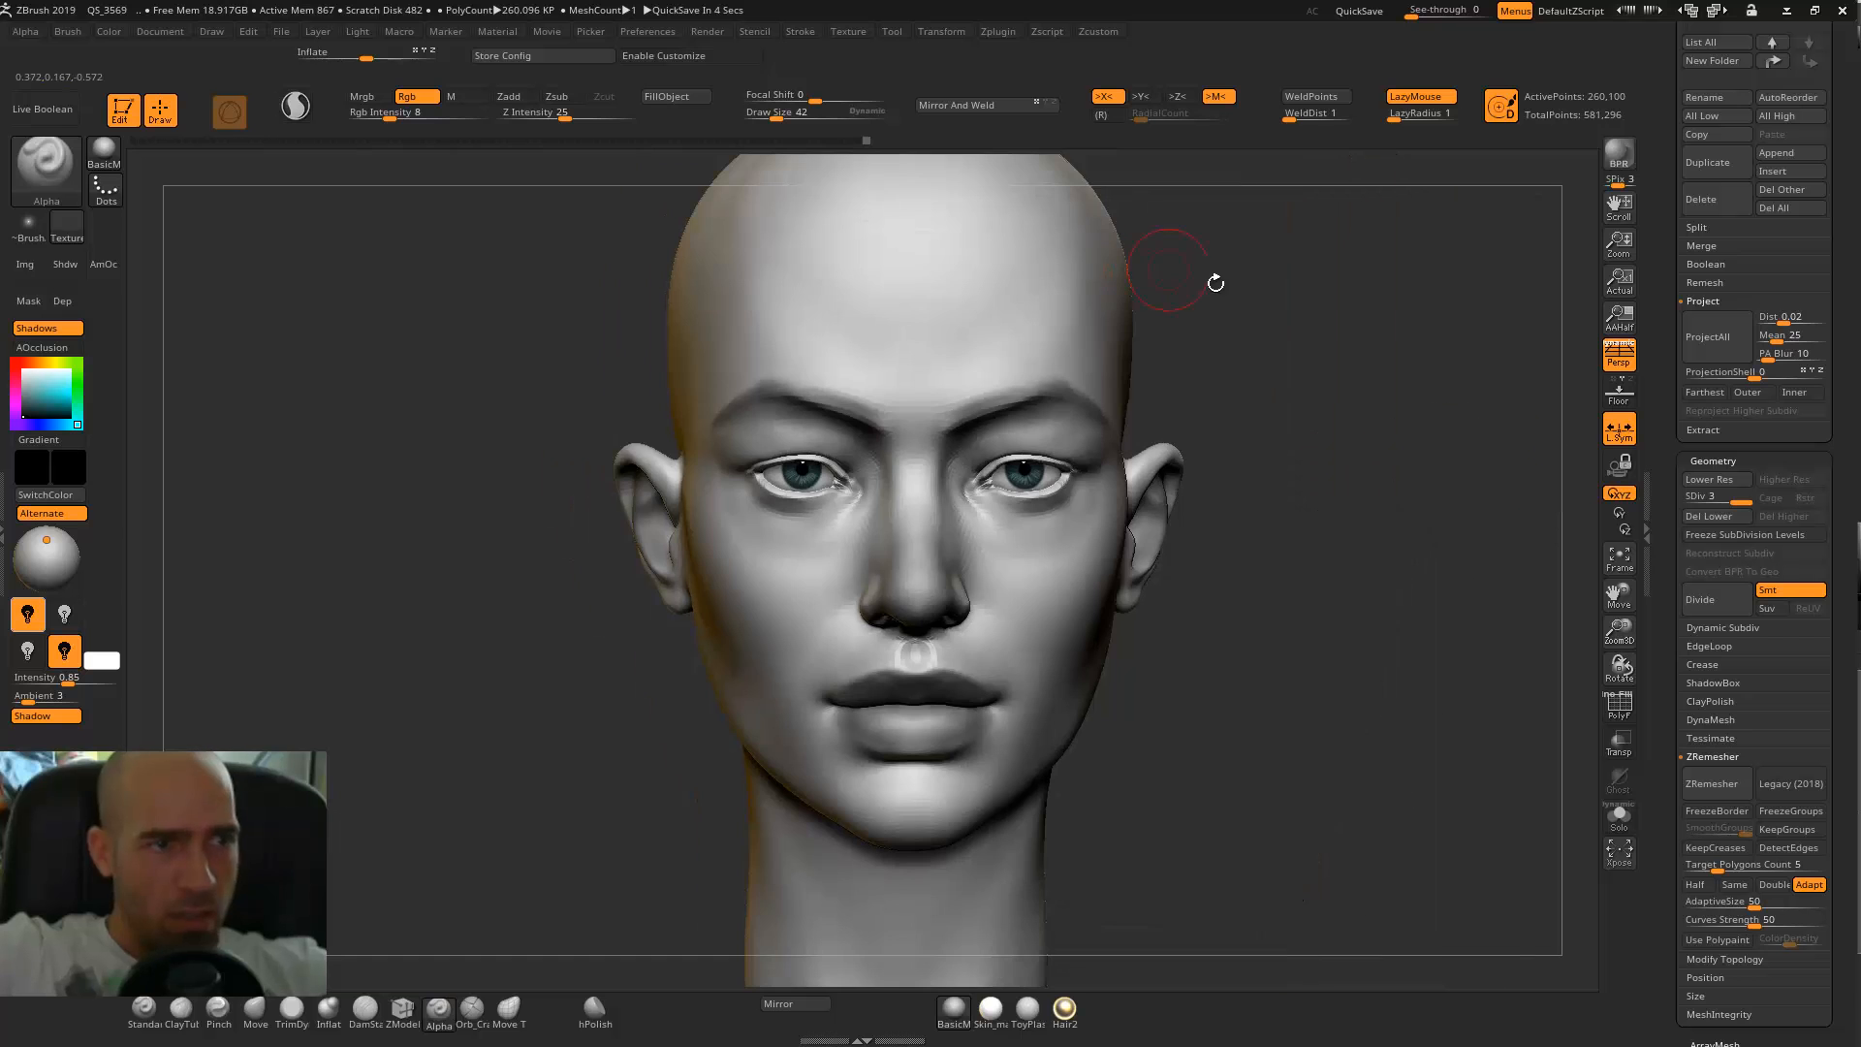
{"action": "left_click_drag", "start_coordinate": [1258, 317], "coordinate": [1299, 342], "text": "alt"}
{"action": "left_click_drag", "start_coordinate": [1299, 342], "coordinate": [1357, 237]}
{"action": "left_click_drag", "start_coordinate": [1470, 428], "coordinate": [1202, 532], "text": "alt"}
{"action": "left_click_drag", "start_coordinate": [1380, 436], "coordinate": [1042, 402]}
{"action": "left_click_drag", "start_coordinate": [892, 465], "coordinate": [1136, 514], "text": "shift"}
{"action": "left_click_drag", "start_coordinate": [1466, 465], "coordinate": [1424, 359], "text": "alt"}
{"action": "mouse_move", "coordinate": [1425, 359]}
{"action": "left_mouse_down", "text": "shift"}
{"action": "mouse_move", "coordinate": [1396, 414]}
{"action": "mouse_move", "coordinate": [1026, 572]}
{"action": "left_mouse_up", "text": "shift"}
Switch to the head mesh and darken the upper and lower eyelids with the MaskPen at draw size 42.
{"action": "key", "text": "1"}
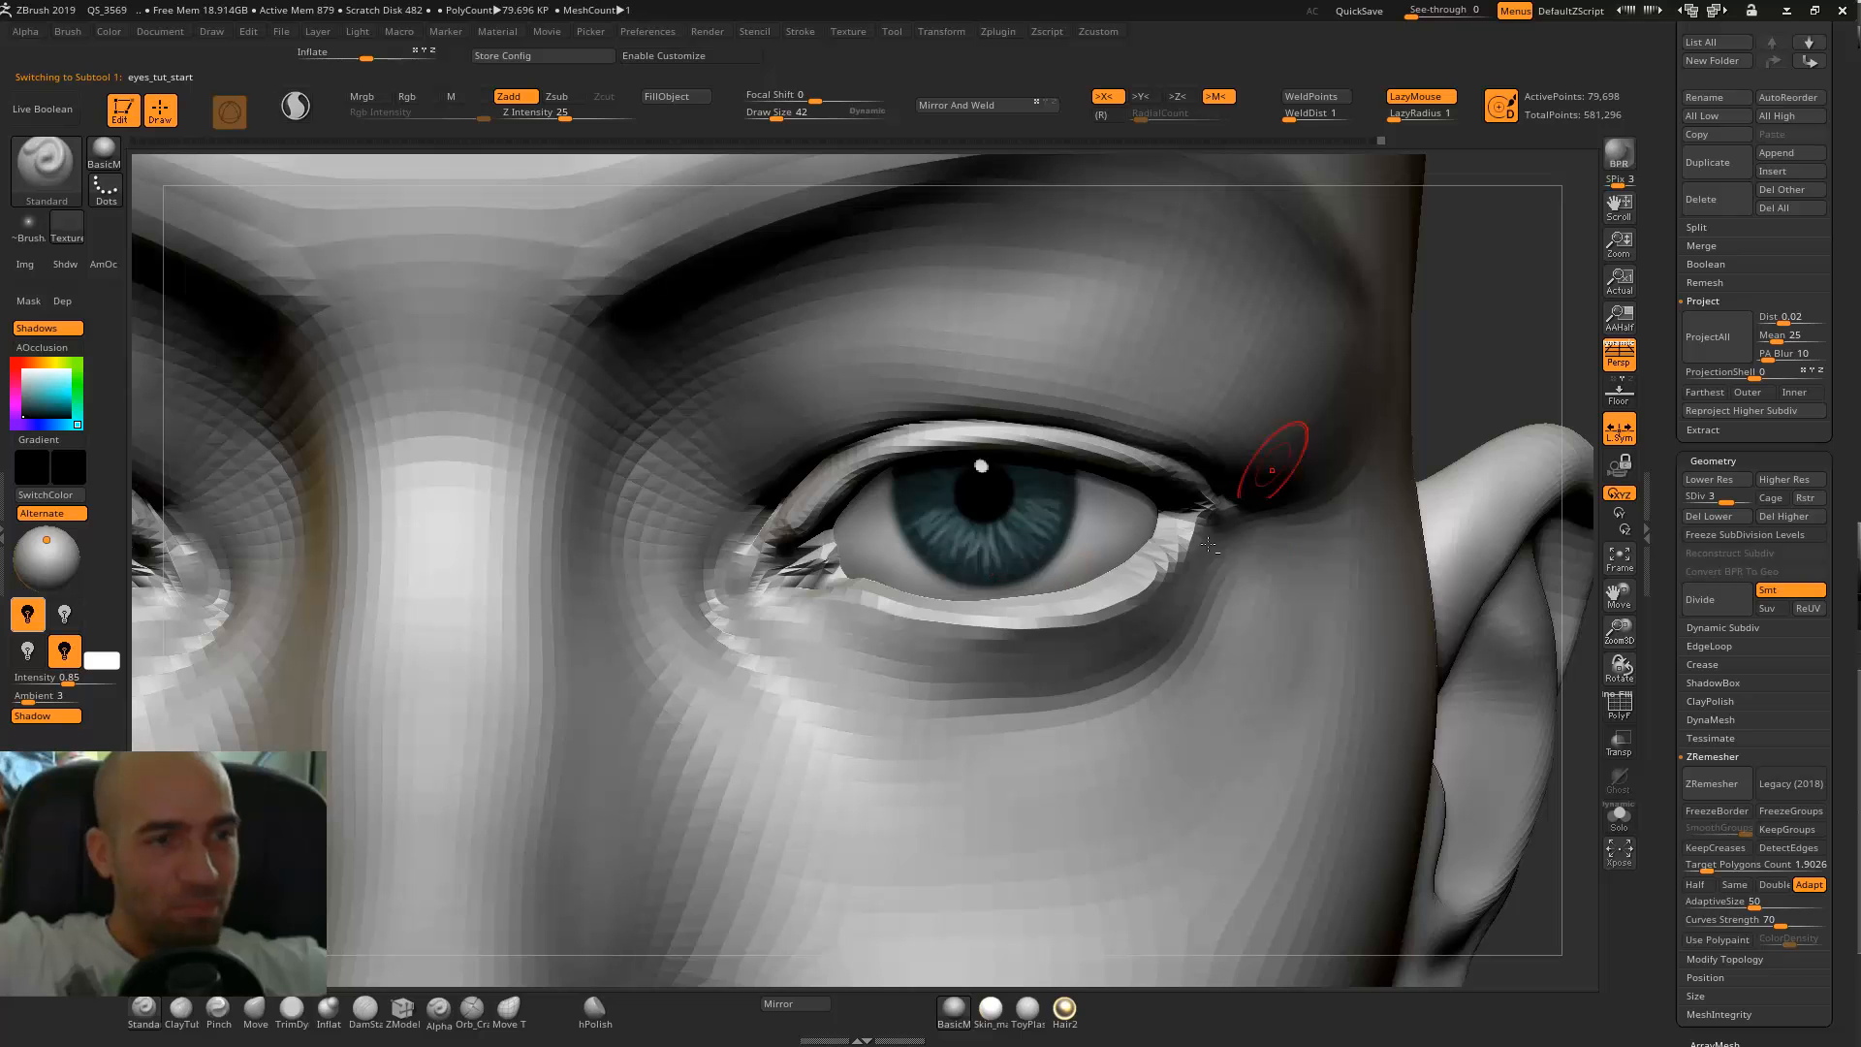
{"action": "left_click_drag", "start_coordinate": [1399, 293], "coordinate": [1256, 266], "text": "alt"}
{"action": "left_click_drag", "start_coordinate": [1393, 305], "coordinate": [1478, 172], "text": "alt"}
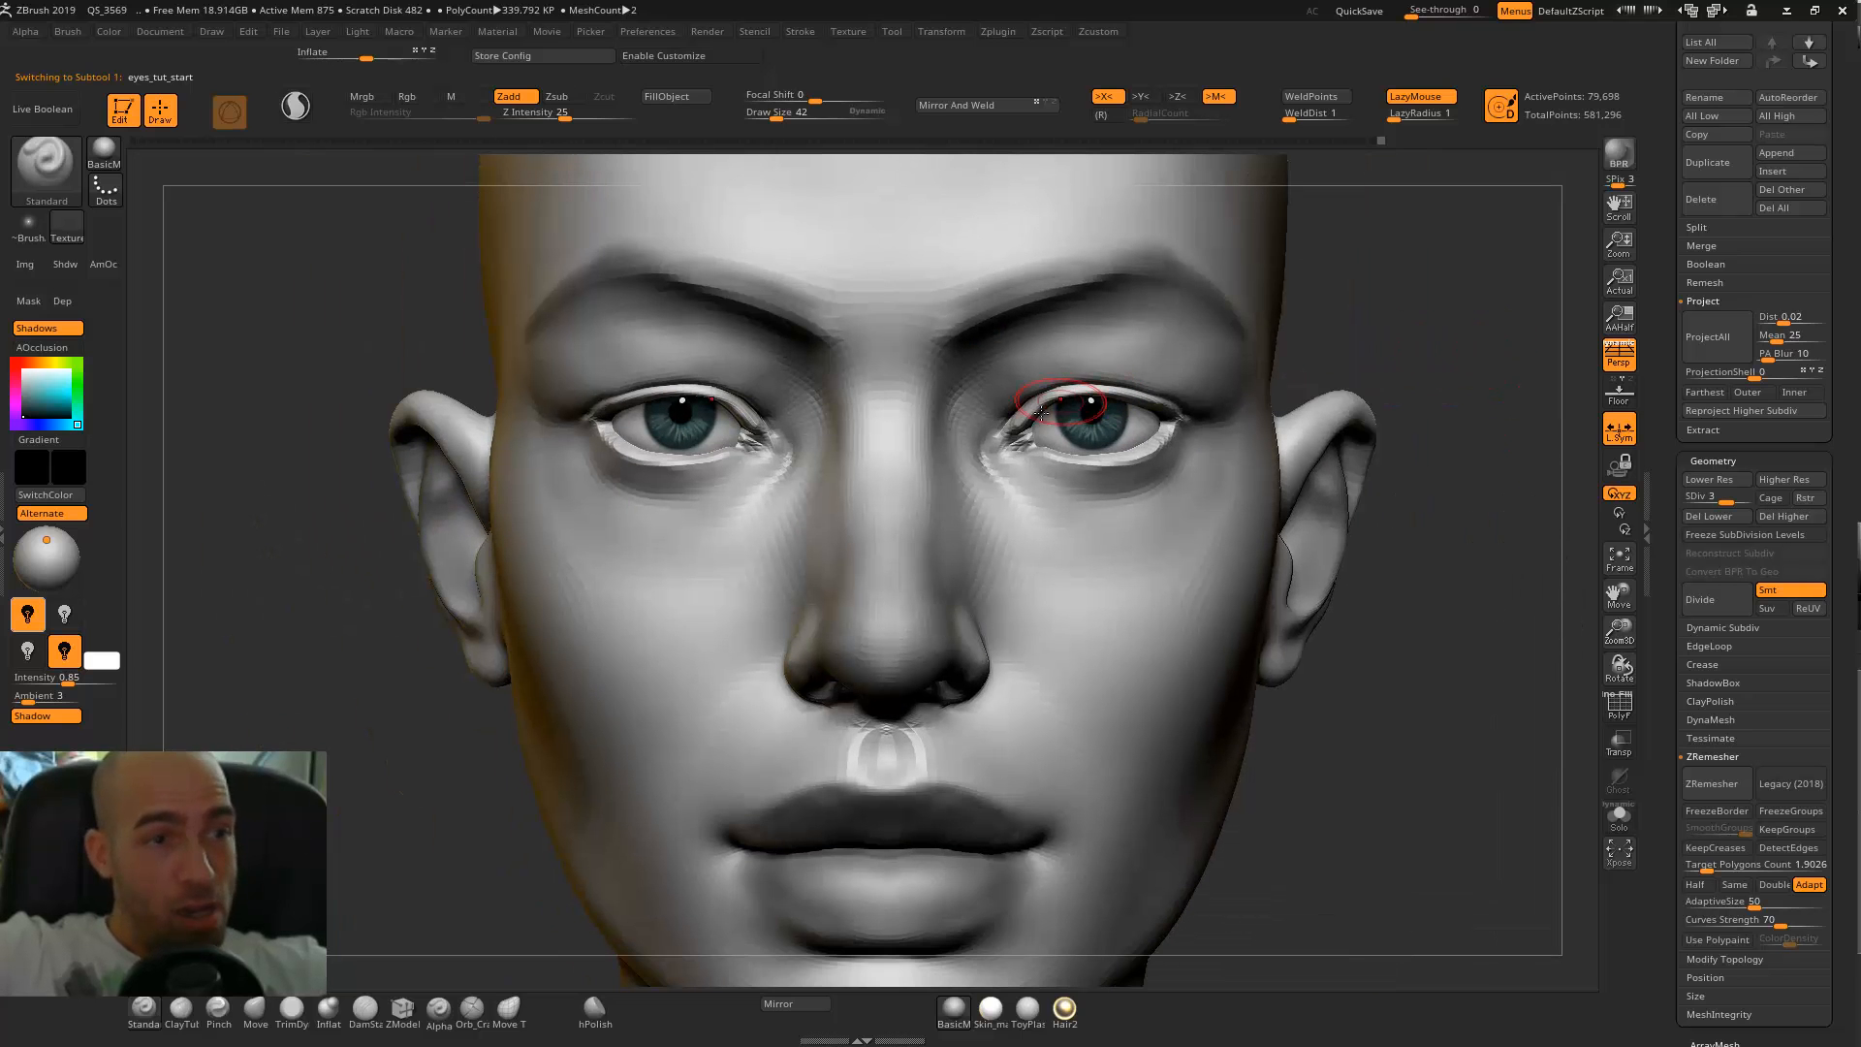
{"action": "mouse_move", "coordinate": [1014, 436]}
{"action": "left_mouse_down", "text": "ctrl"}
{"action": "mouse_move", "coordinate": [1033, 414]}
{"action": "mouse_move", "coordinate": [1164, 412]}
{"action": "mouse_move", "coordinate": [1058, 393]}
{"action": "mouse_move", "coordinate": [1154, 399]}
{"action": "mouse_move", "coordinate": [1186, 427]}
{"action": "mouse_move", "coordinate": [1034, 446]}
{"action": "mouse_move", "coordinate": [1177, 428]}
{"action": "left_mouse_up", "text": "ctrl"}
{"action": "key", "text": "ctrl+z"}
{"action": "key", "text": "ctrl+z"}
{"action": "key", "text": "ctrl+shift+z"}
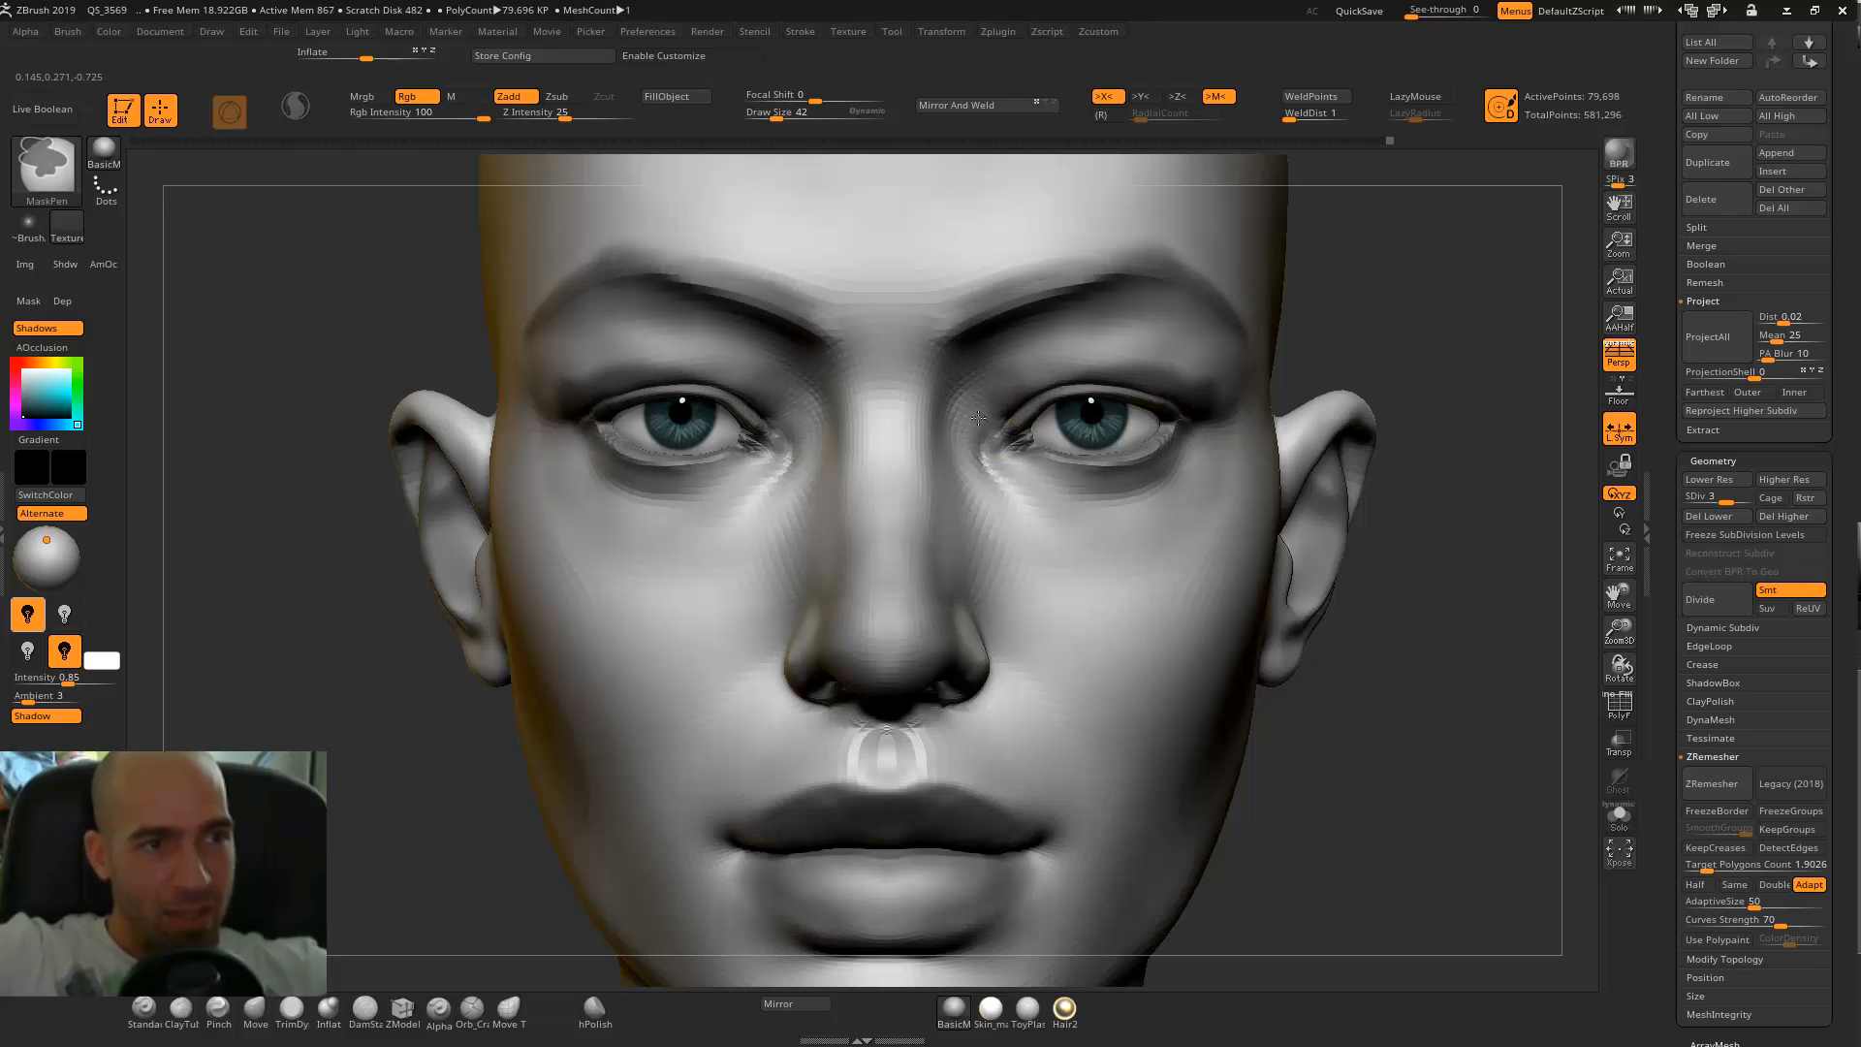
Extend the dark mask around the outer ends of the upper eyelids and check the eyes on the whole head.
{"action": "left_click_drag", "start_coordinate": [1147, 369], "coordinate": [1218, 415], "text": "ctrl"}
{"action": "left_click_drag", "start_coordinate": [1425, 353], "coordinate": [1175, 366], "text": "alt"}
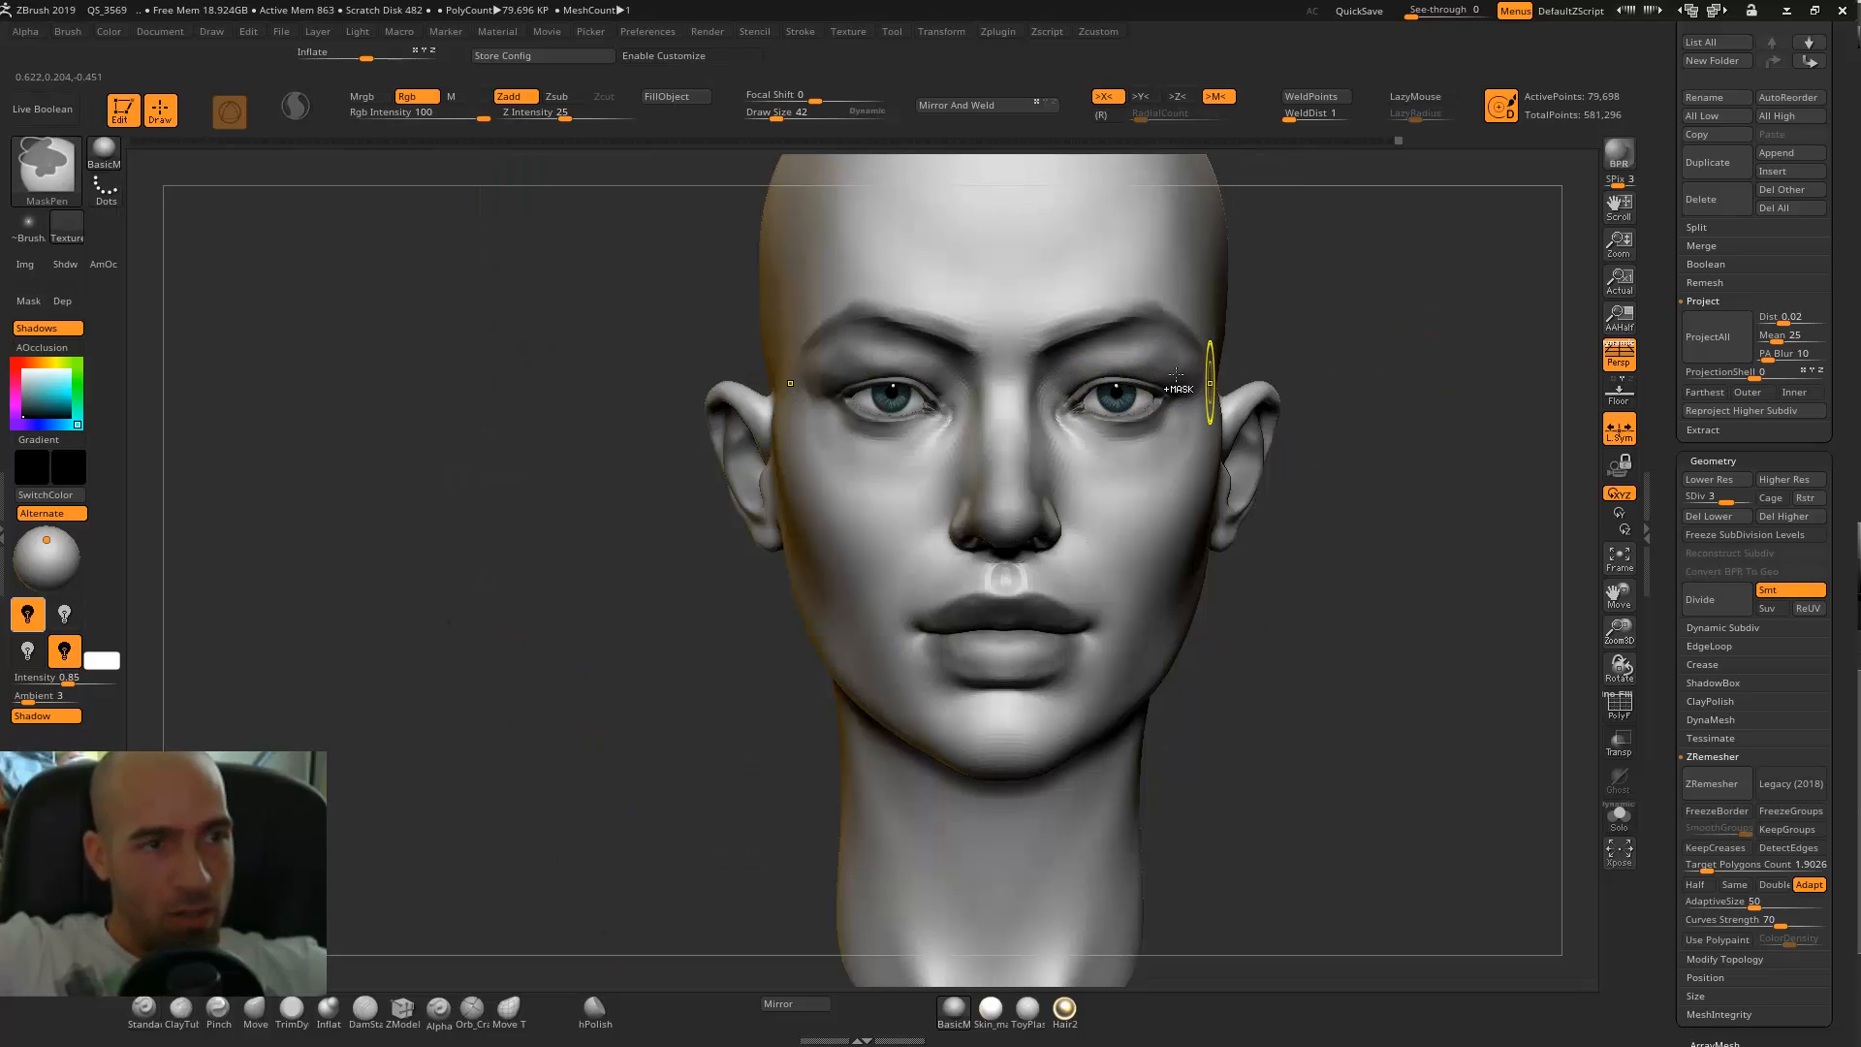
{"action": "left_click_drag", "start_coordinate": [1324, 365], "coordinate": [1209, 374]}
{"action": "right_click_drag", "start_coordinate": [1490, 317], "coordinate": [1476, 304], "text": "ctrl"}
{"action": "mouse_move", "coordinate": [1476, 303]}
{"action": "left_mouse_down"}
{"action": "mouse_move", "coordinate": [1284, 341]}
{"action": "mouse_move", "coordinate": [1286, 376]}
{"action": "mouse_move", "coordinate": [1248, 370]}
{"action": "left_mouse_up"}
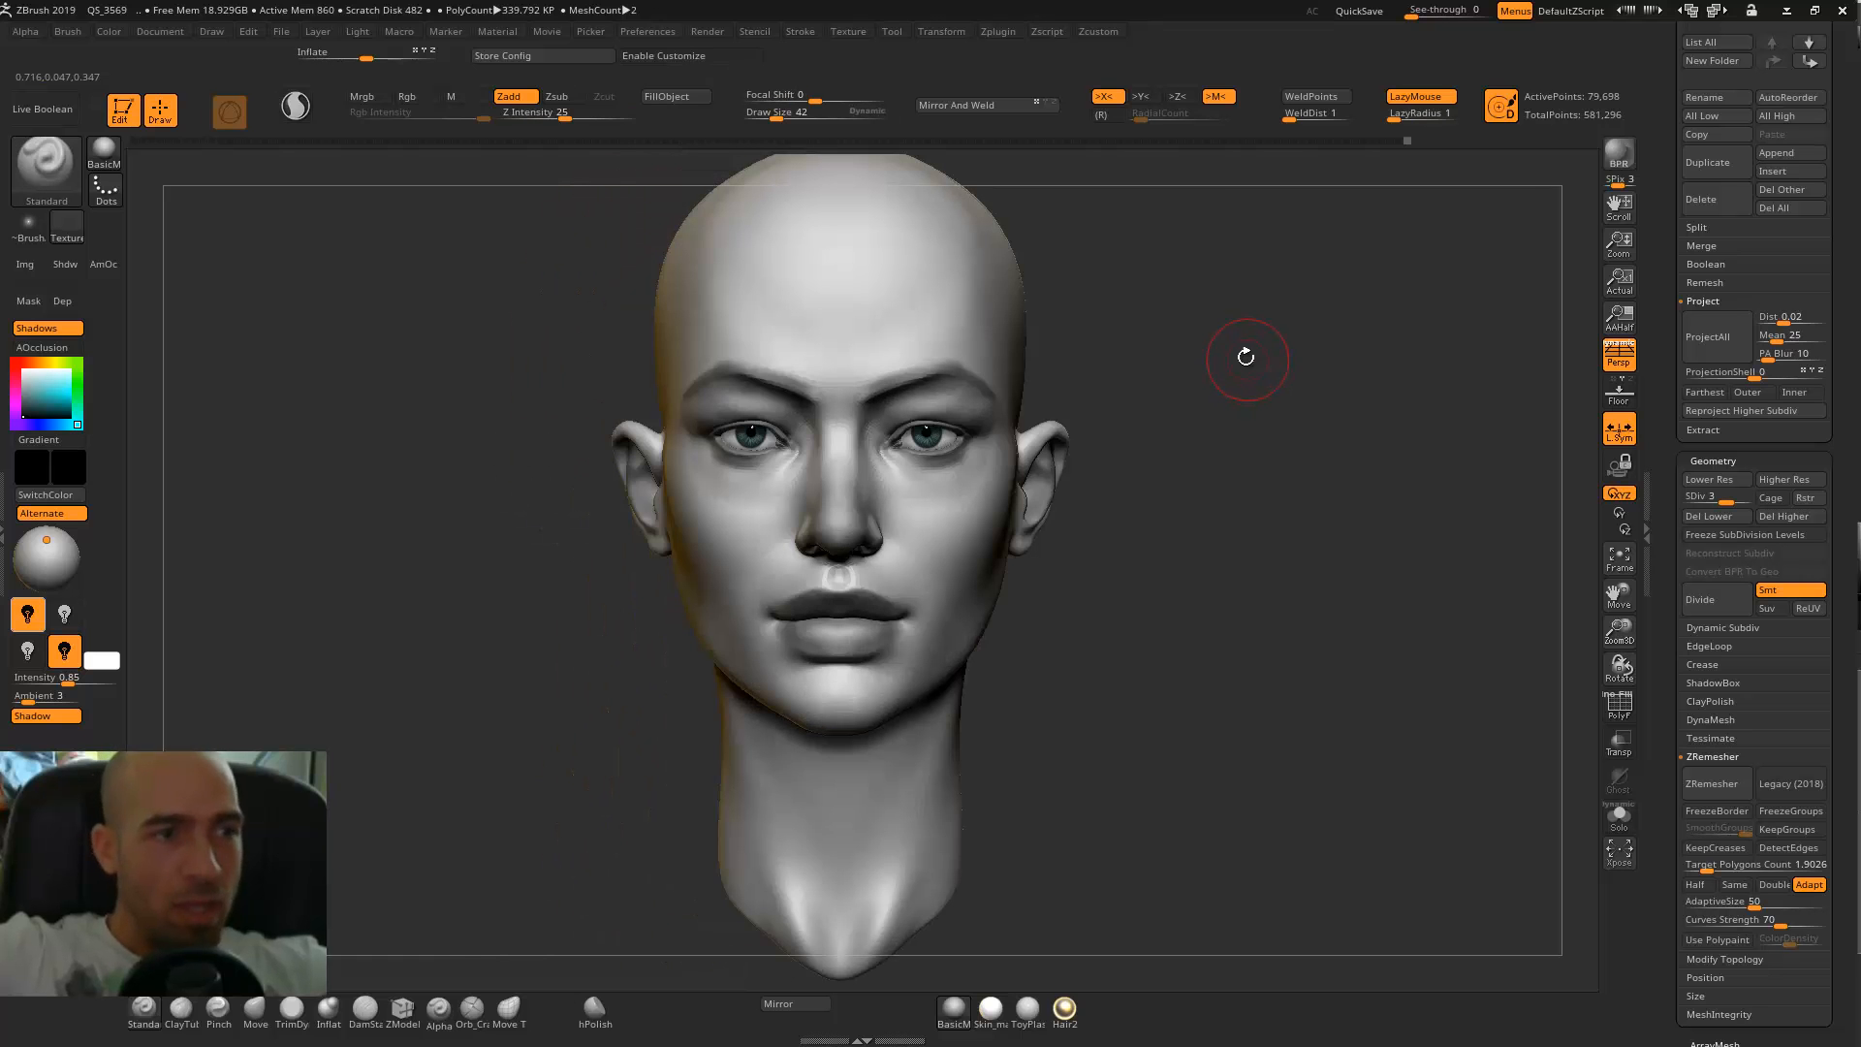
{"action": "mouse_move", "coordinate": [1141, 446]}
{"action": "left_mouse_down"}
{"action": "mouse_move", "coordinate": [1260, 466]}
{"action": "mouse_move", "coordinate": [1234, 465]}
{"action": "mouse_move", "coordinate": [1226, 427]}
{"action": "left_mouse_up"}
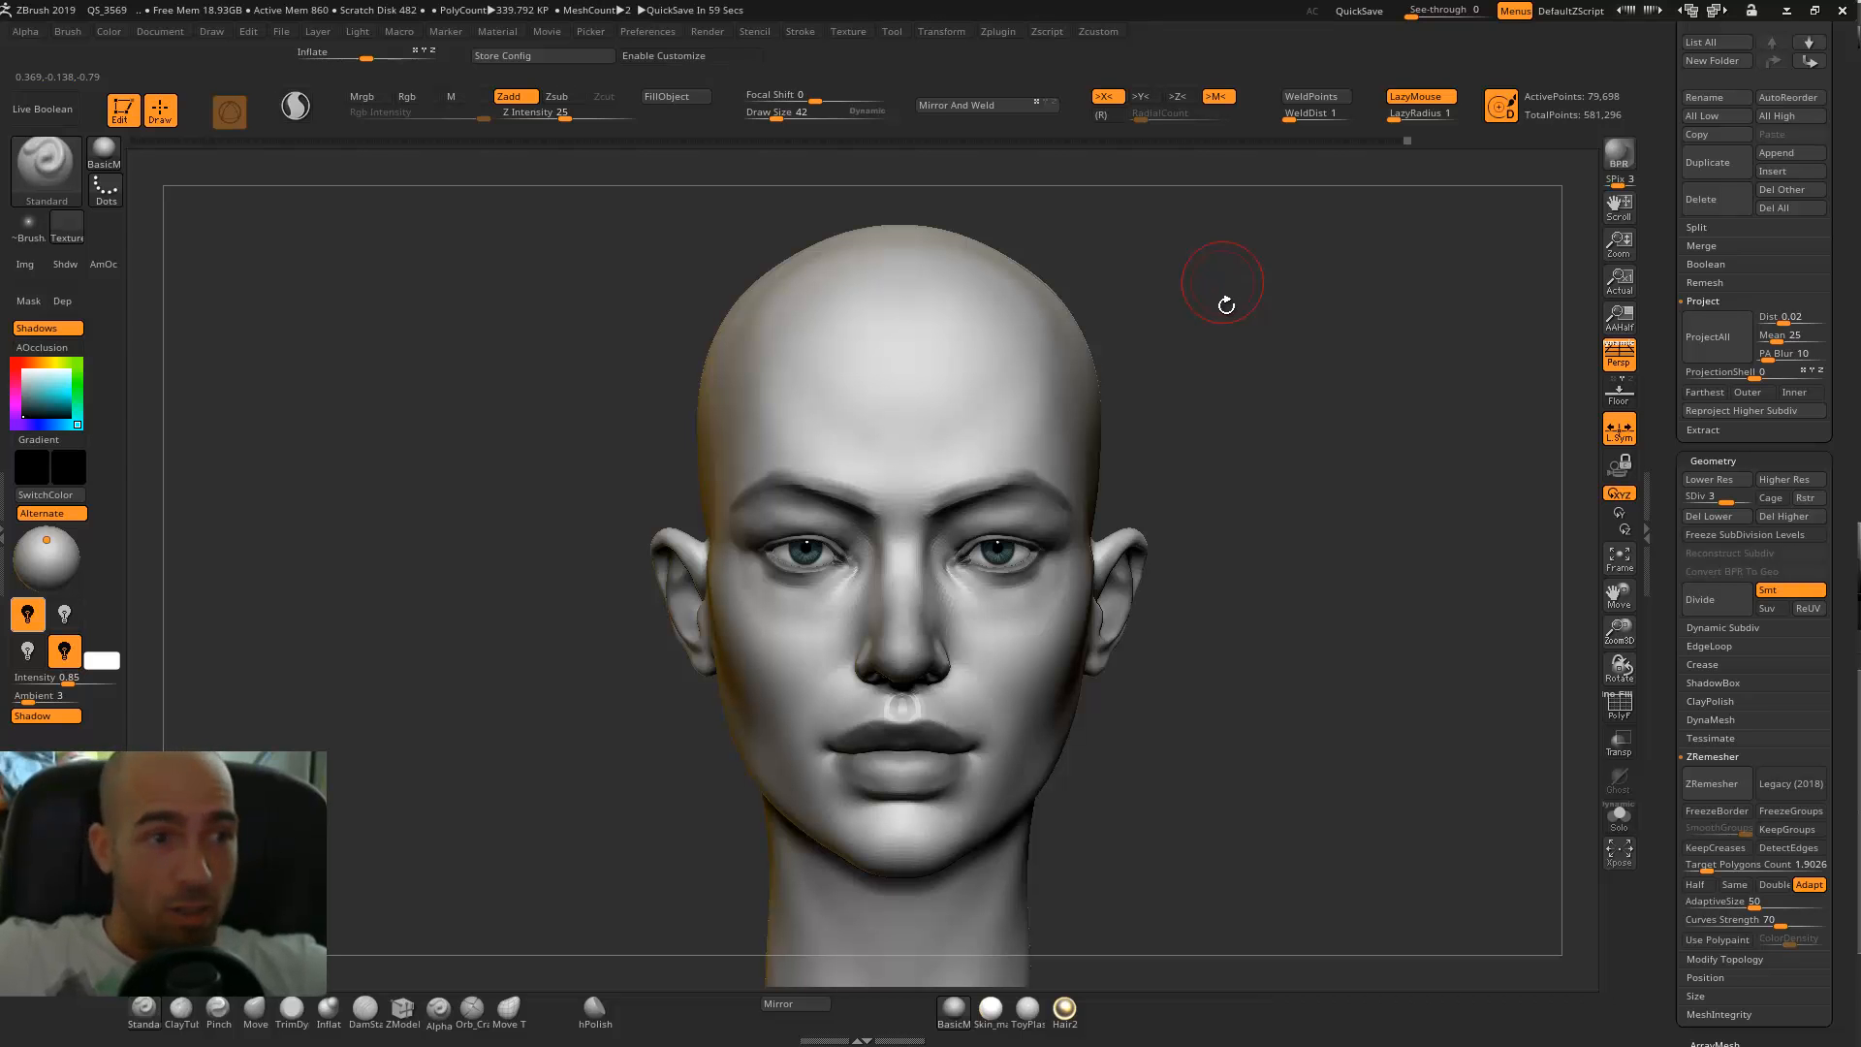
{"action": "left_click_drag", "start_coordinate": [1244, 344], "coordinate": [1256, 343]}
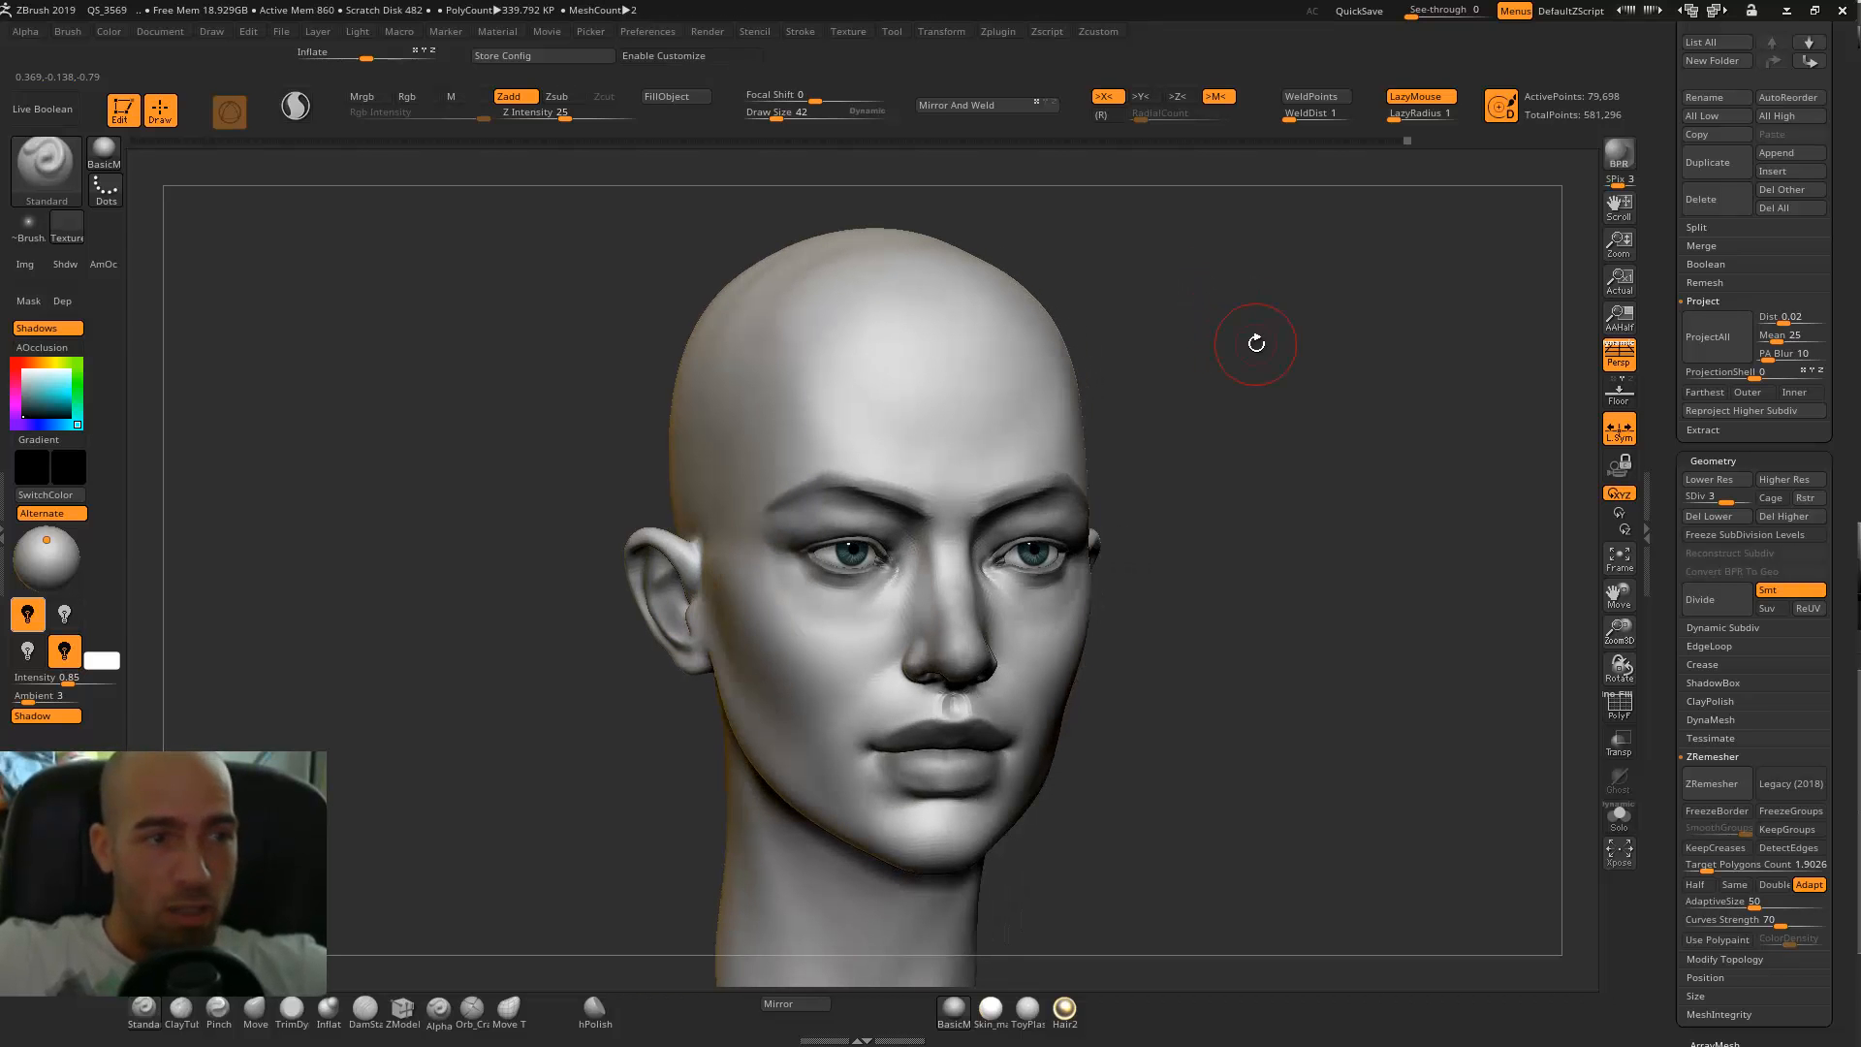